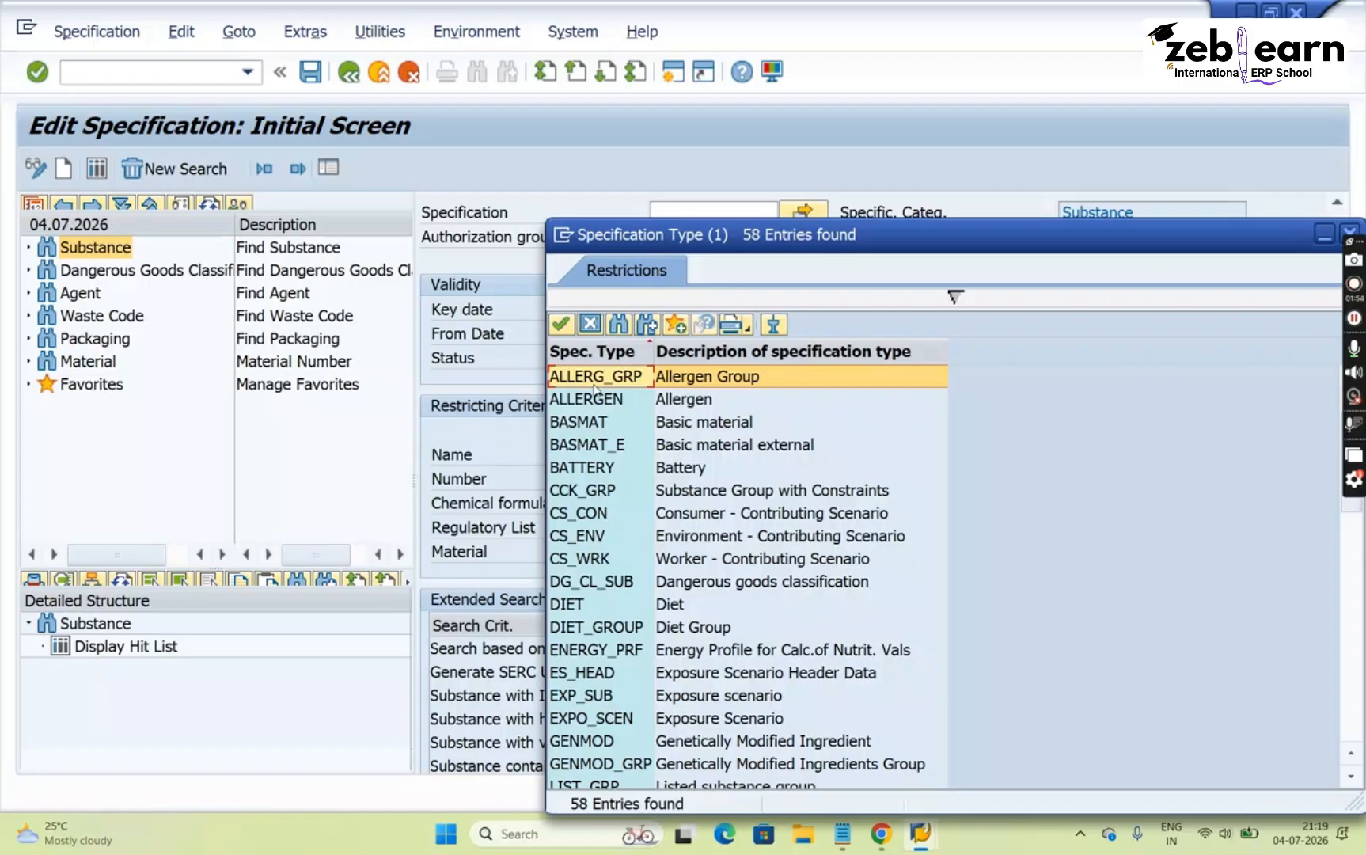
Close the specification type list, switch to the Notepad notes and start a "- SUBSTANCE:-" line below the specification type definition
key(Escape)
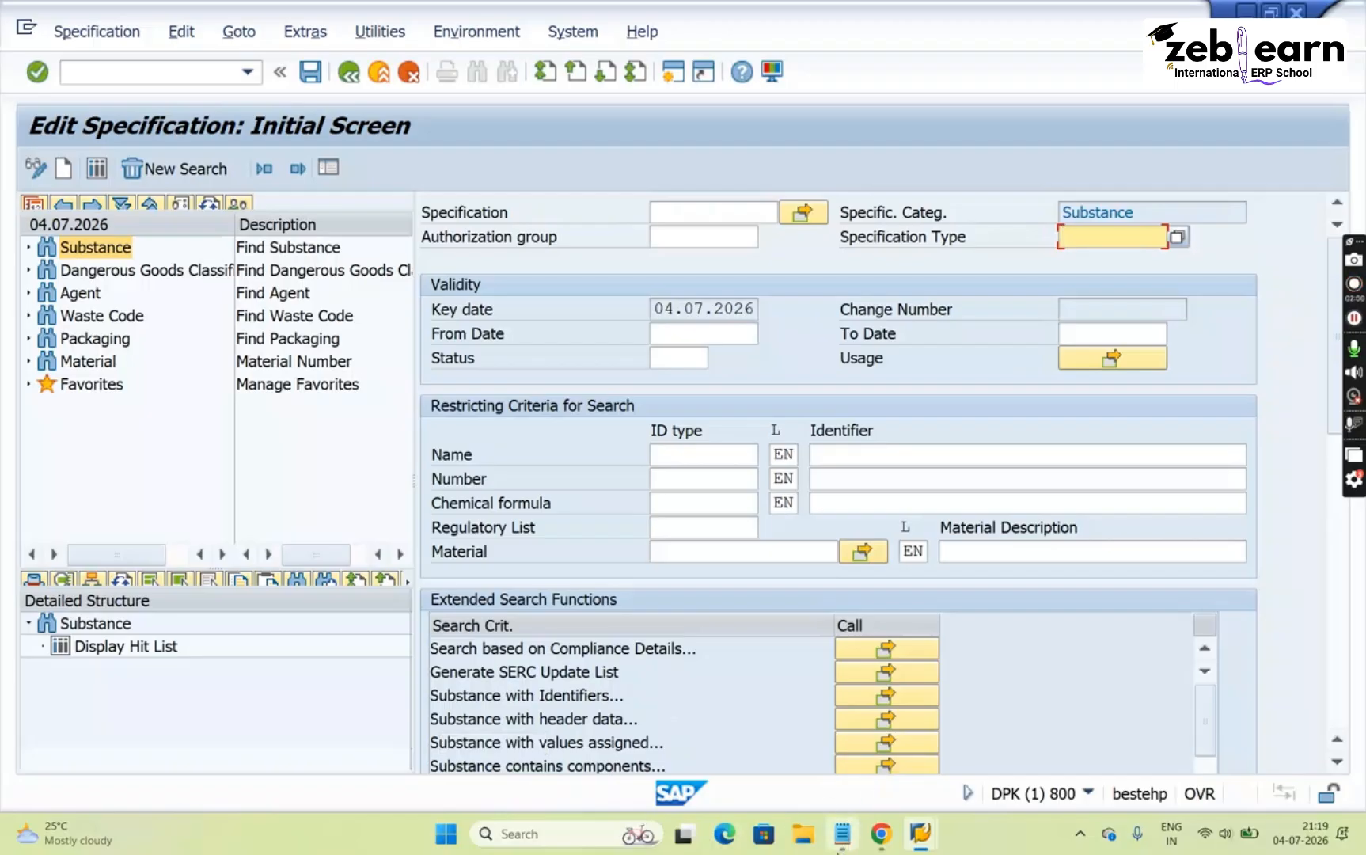
click(841, 835)
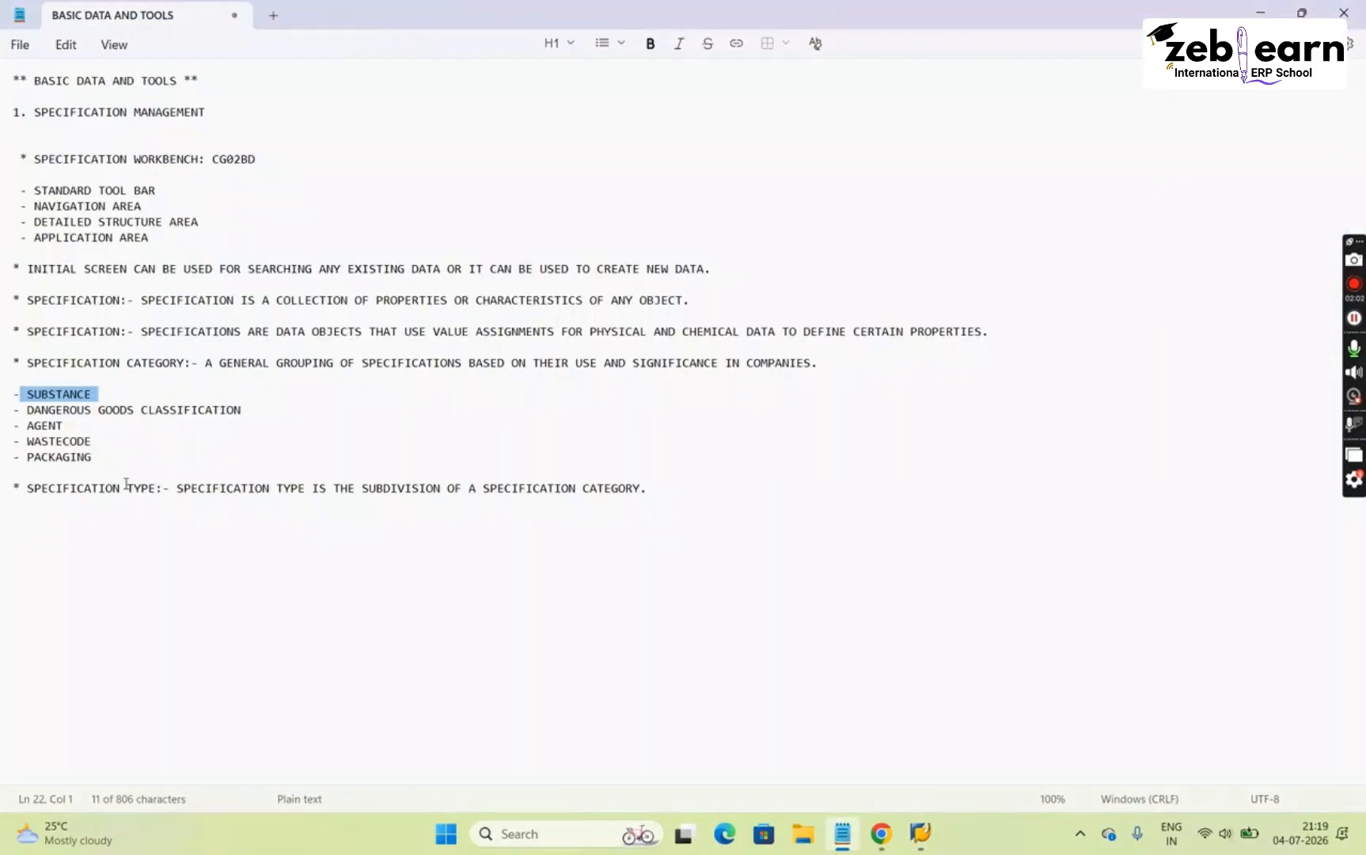
click(89, 515)
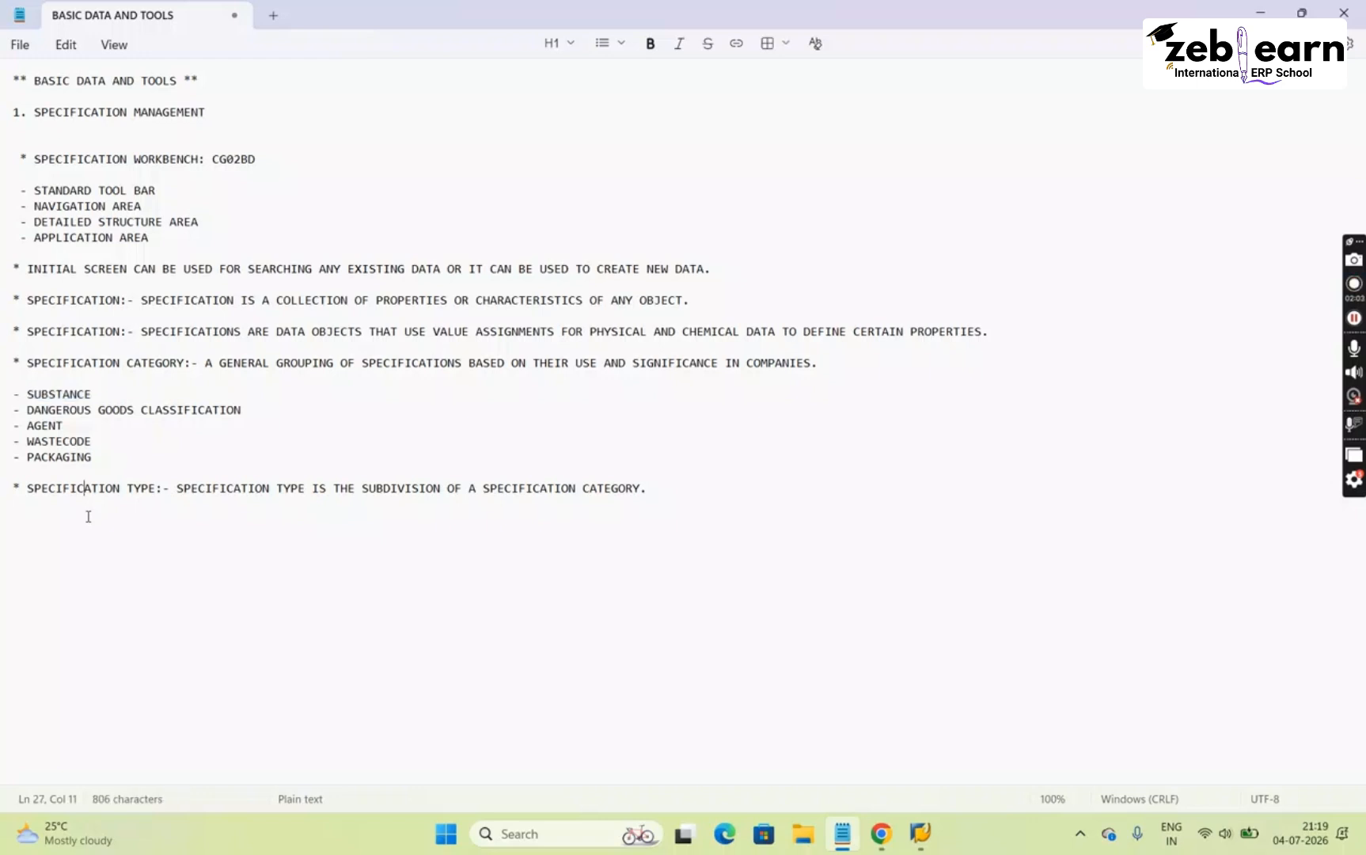
click(664, 493)
key(Return)
text(- SUBST)
key(BackSpace)
text(TANCE:- )
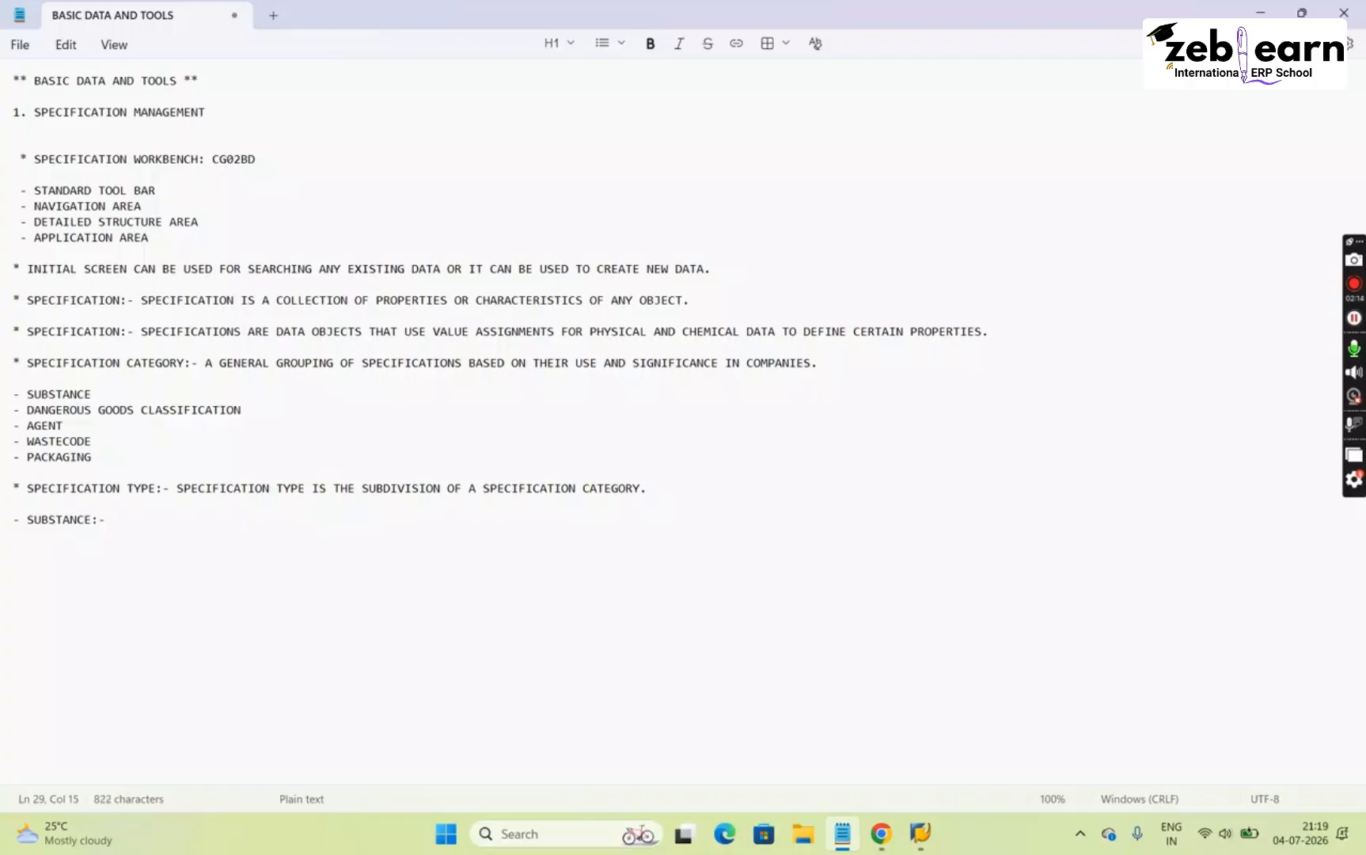
List REAL SUBSTANCE, LISTED SUBSTANCE, PURE SUBSTANCE, RAW SUBSTANCE, NUTRIENT, DIET, ALLERGENS and a row of dots after "SUBSTANCE:-"
text(REAL SUBSTANCE)
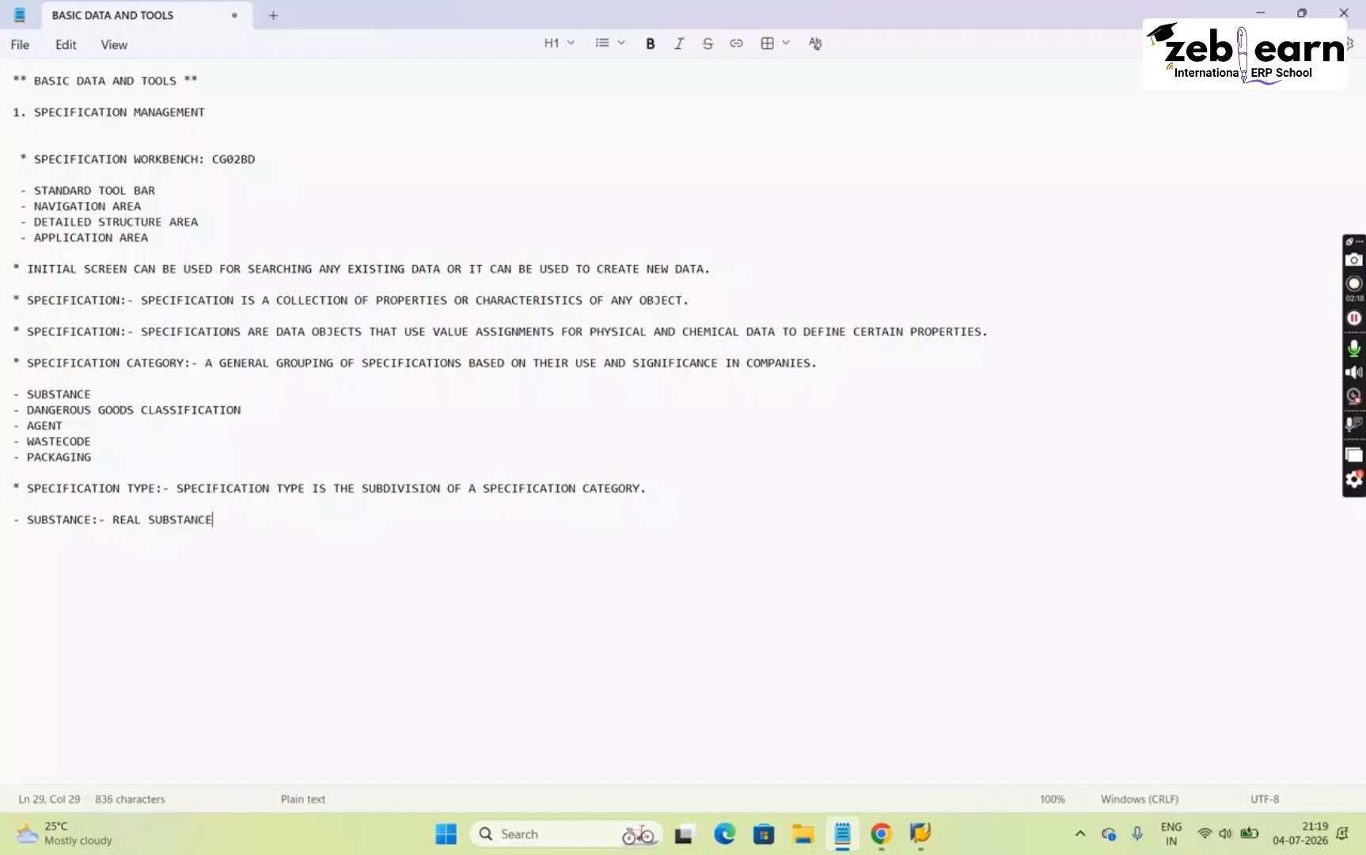
text(, LISTED SUBSTANCE, PURE )
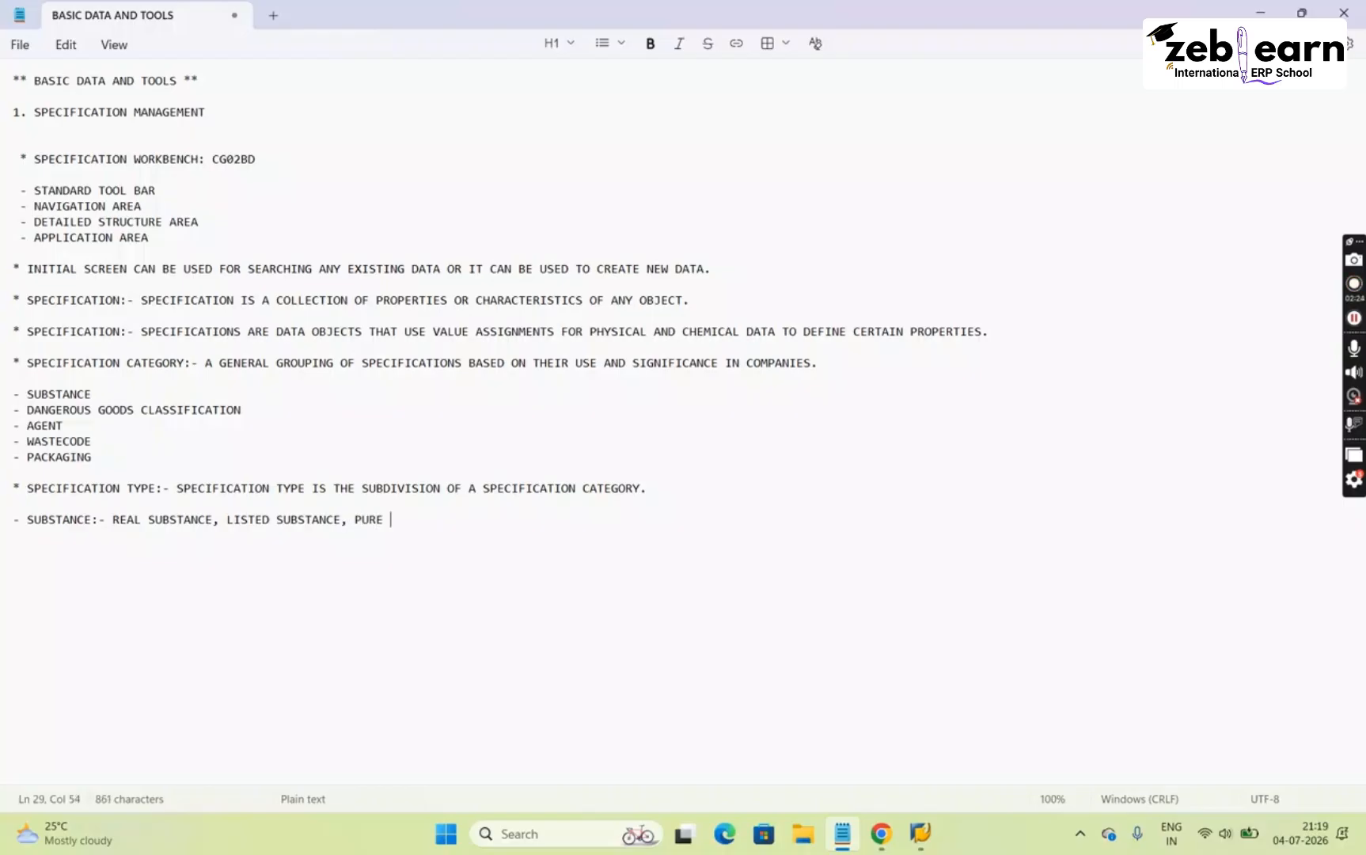
text(SUBSTANCE)
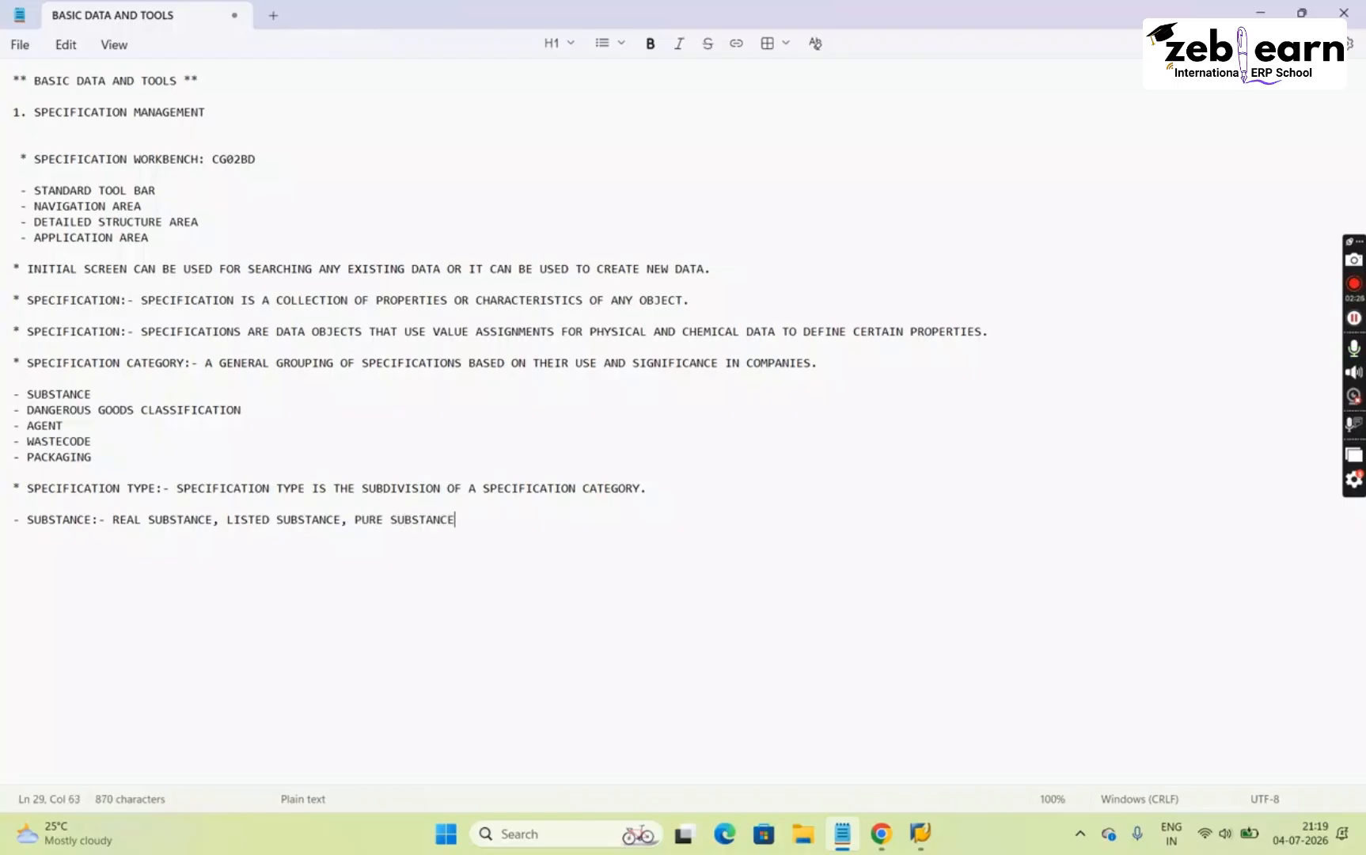
text(, RAW SUBSTANCE, NU)
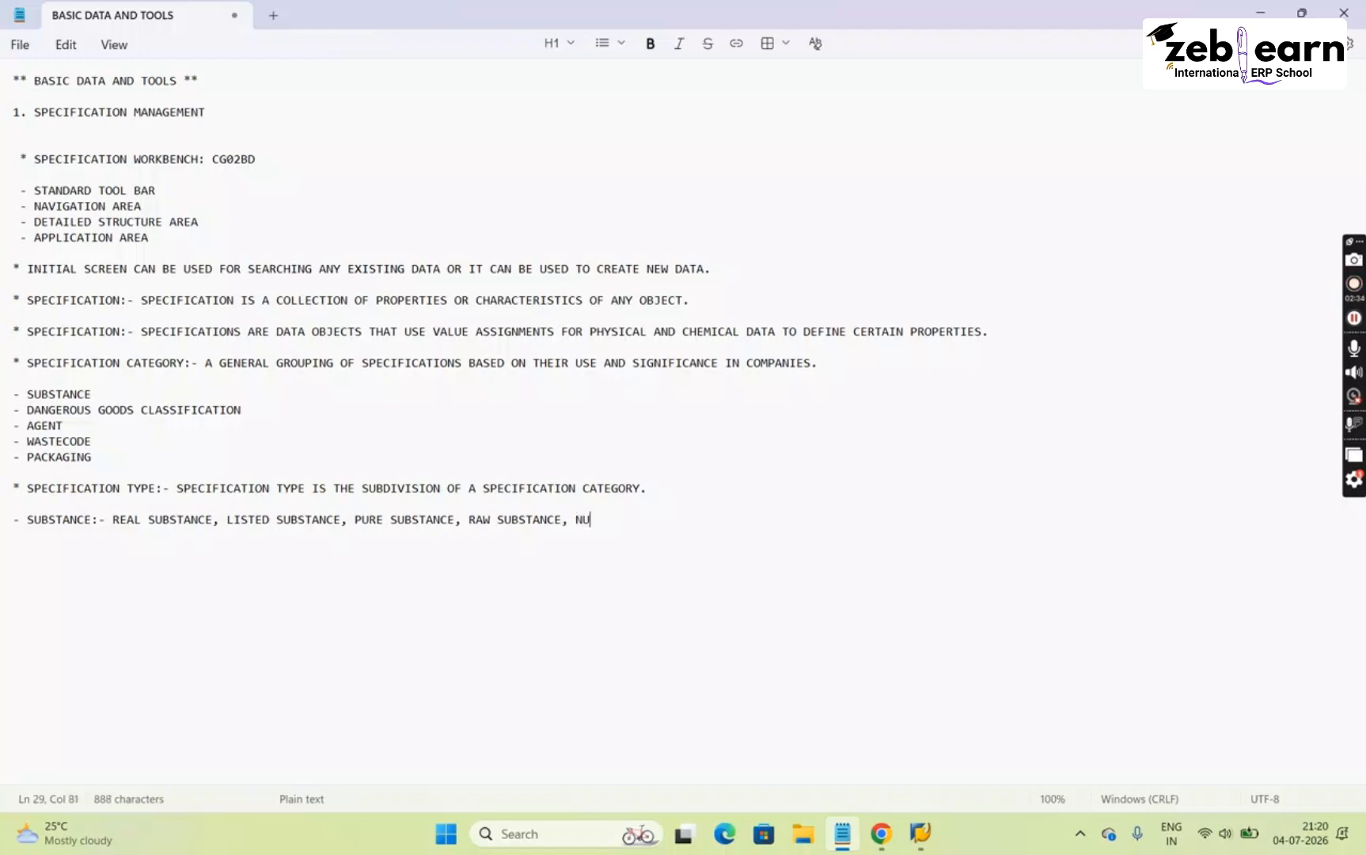
text(TRIENT, DIET,)
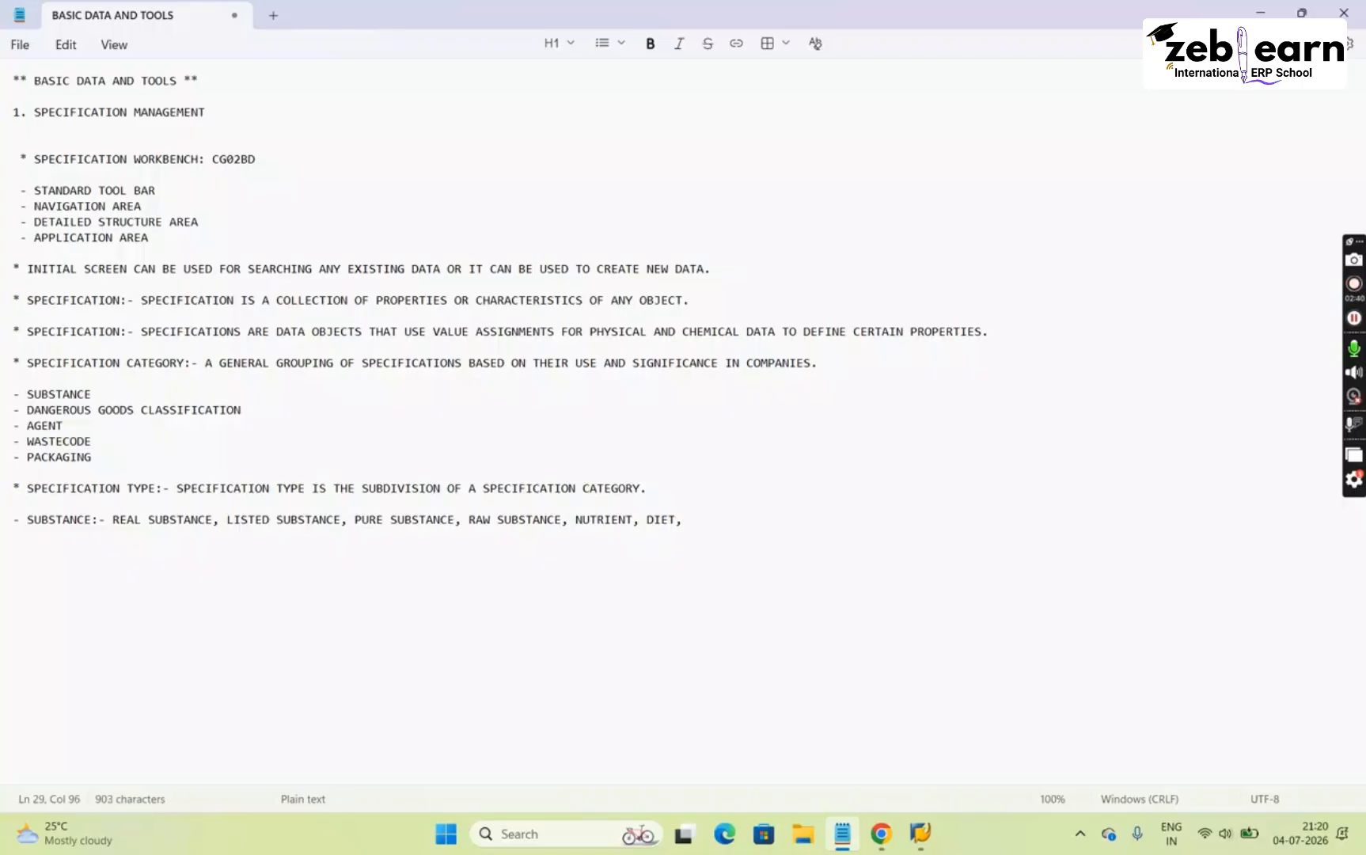
text( ALLERGEN)
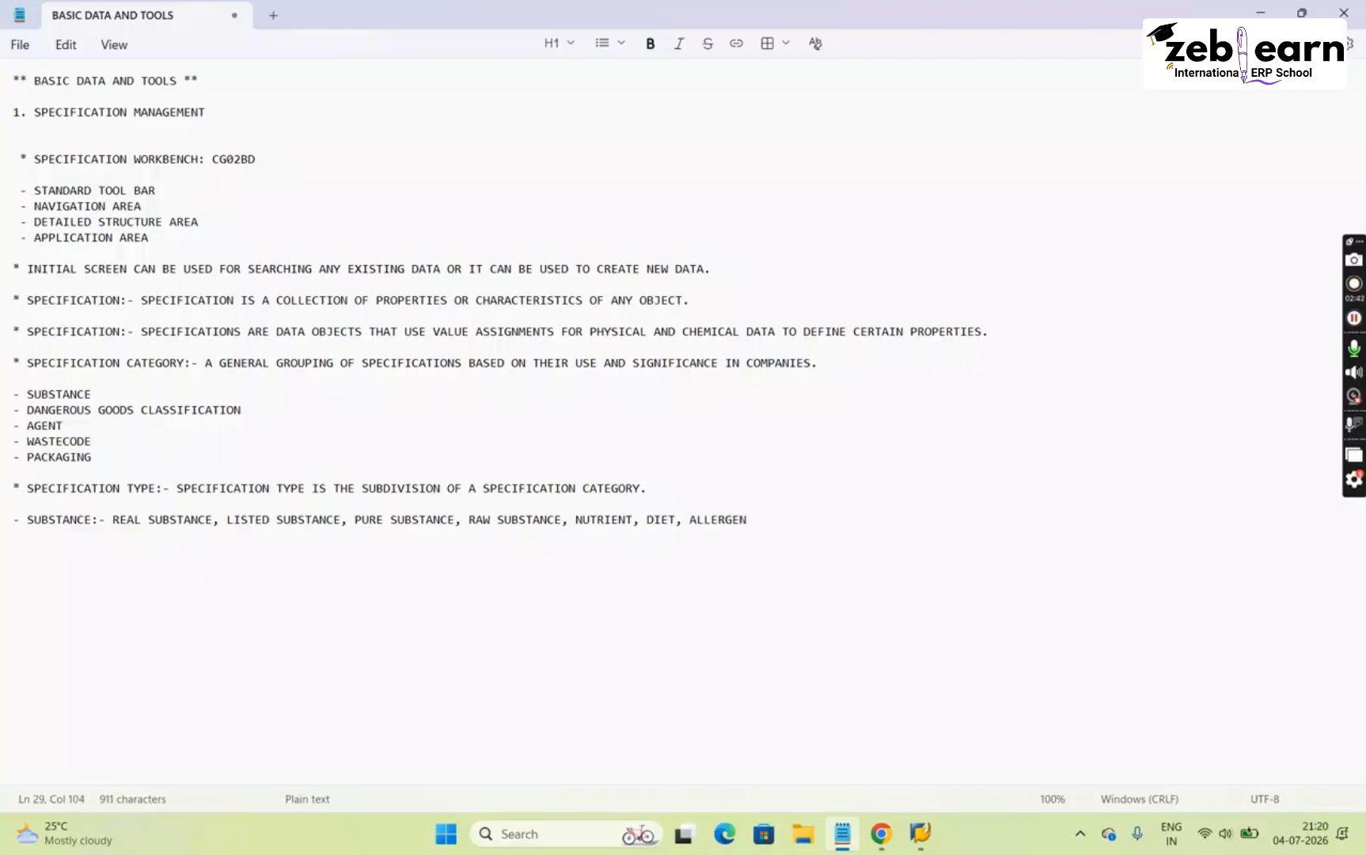
text(S.................)
Add a new line "- DG CLASSIFICATION:-" below the SUBSTANCE line
key(Return)
text(- D)
key(BackSpace)
text(G )
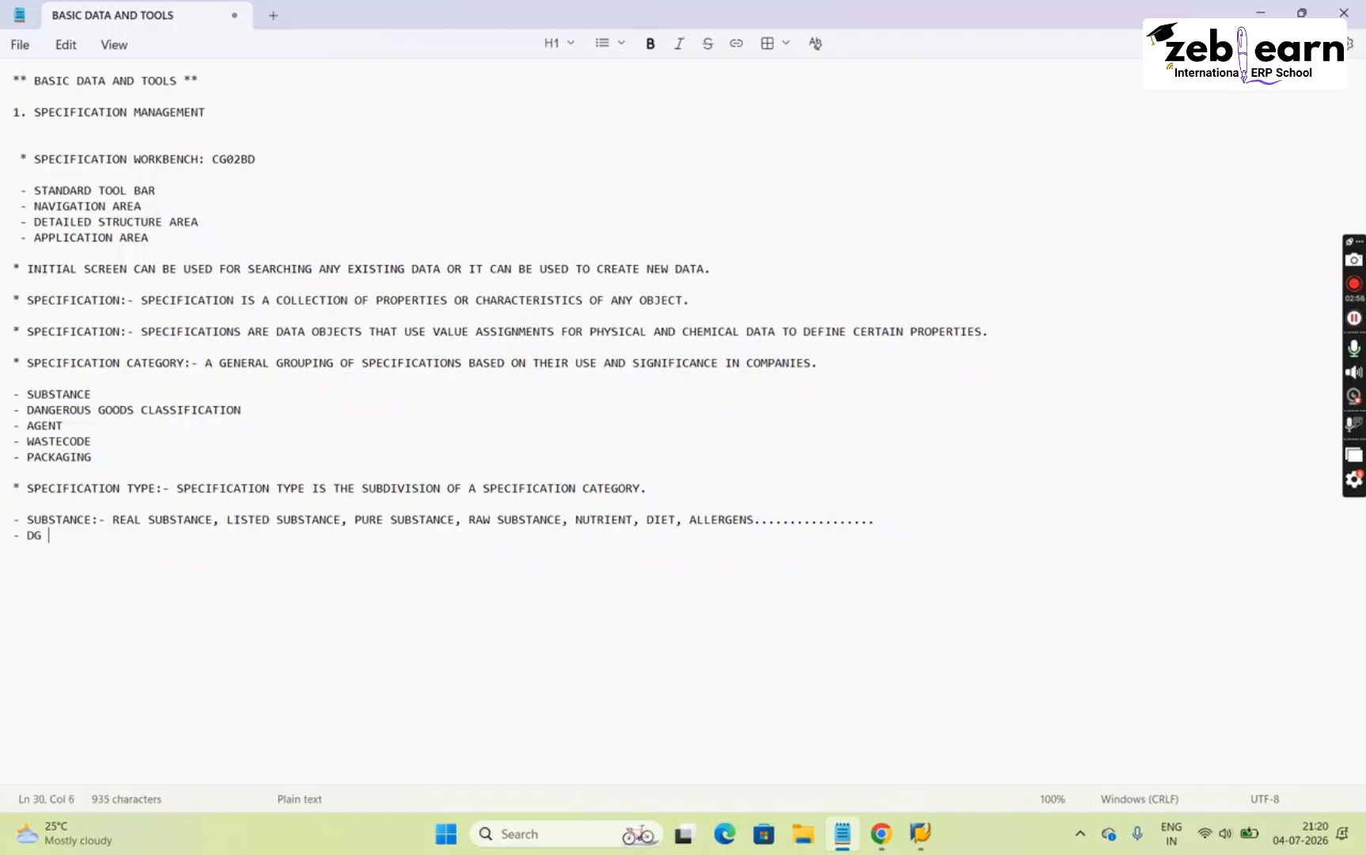
text(CLASSIFICATION)
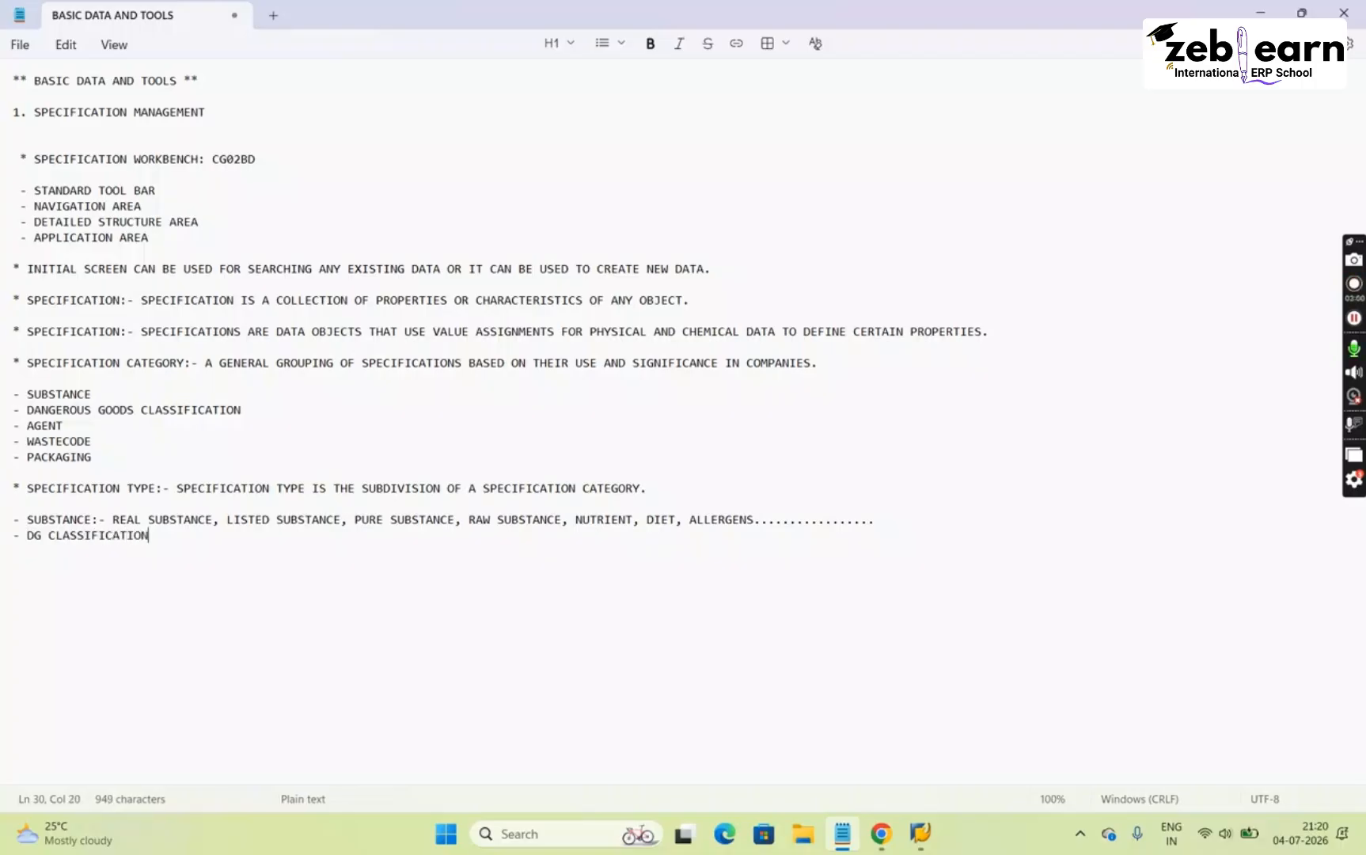
text(:-)
Switch to the SAP Edit Specification window and look up the specification types available for the Dangerous Goods Classification category
mouse_move(923, 845)
click(962, 740)
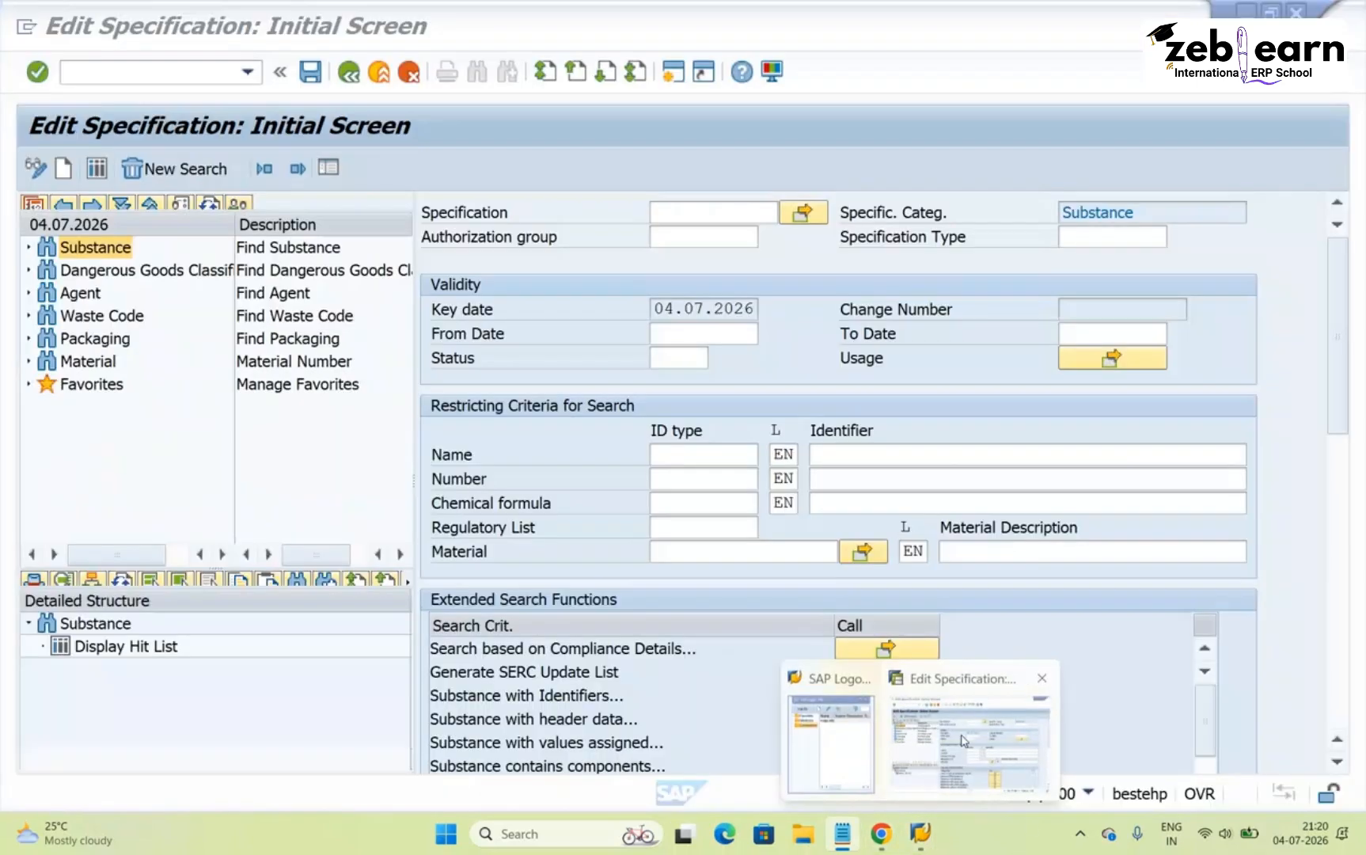
click(128, 272)
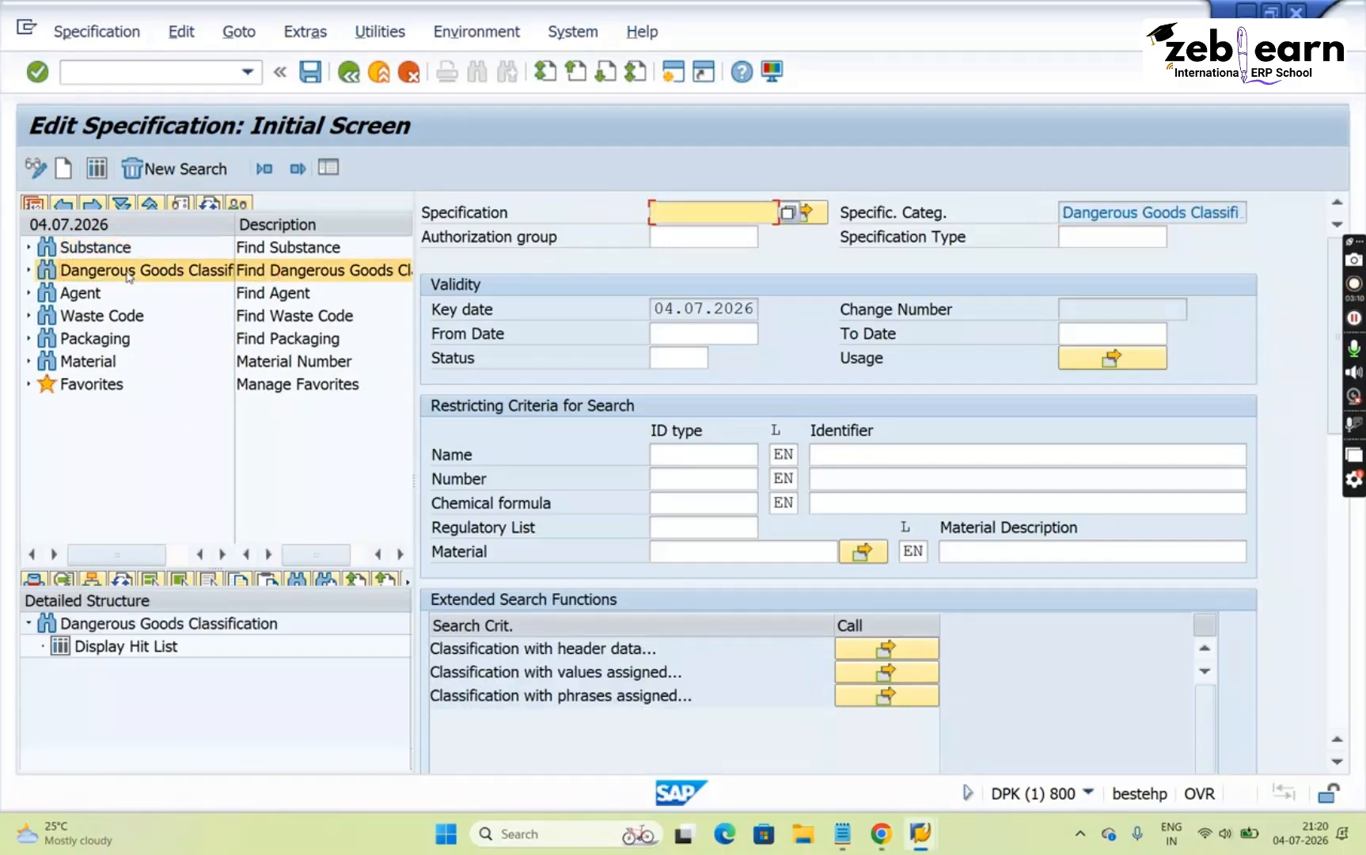
click(1071, 233)
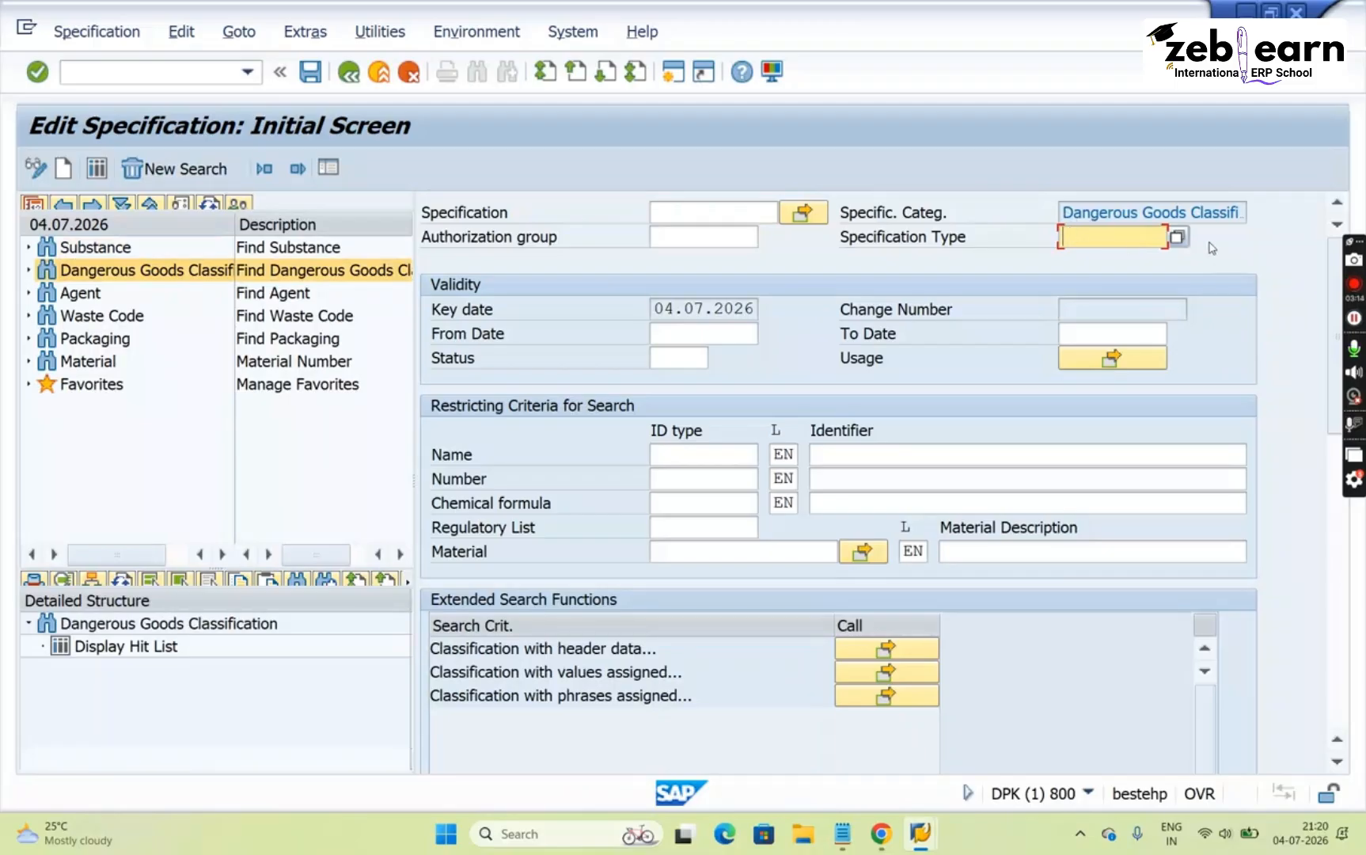
click(1178, 238)
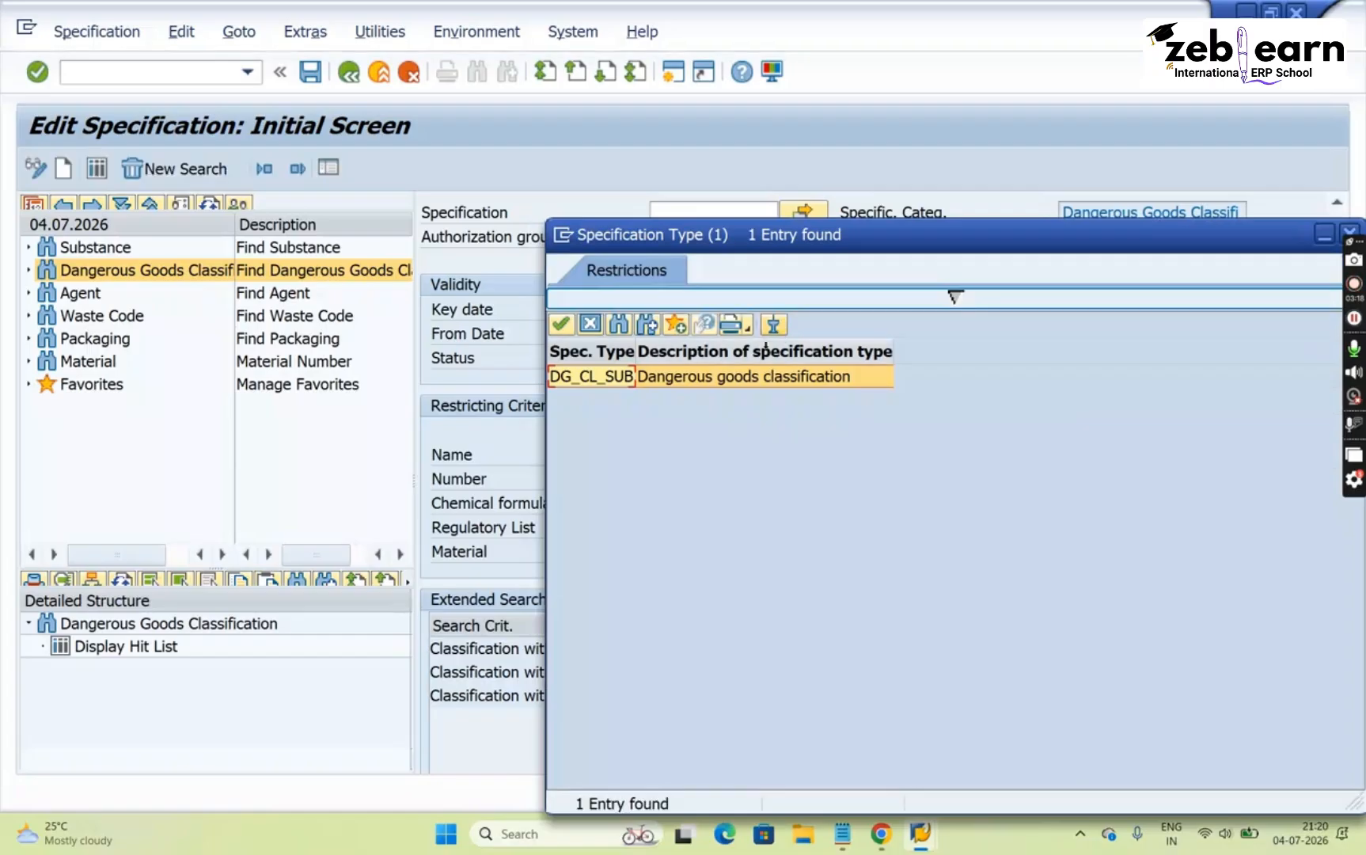
click(710, 385)
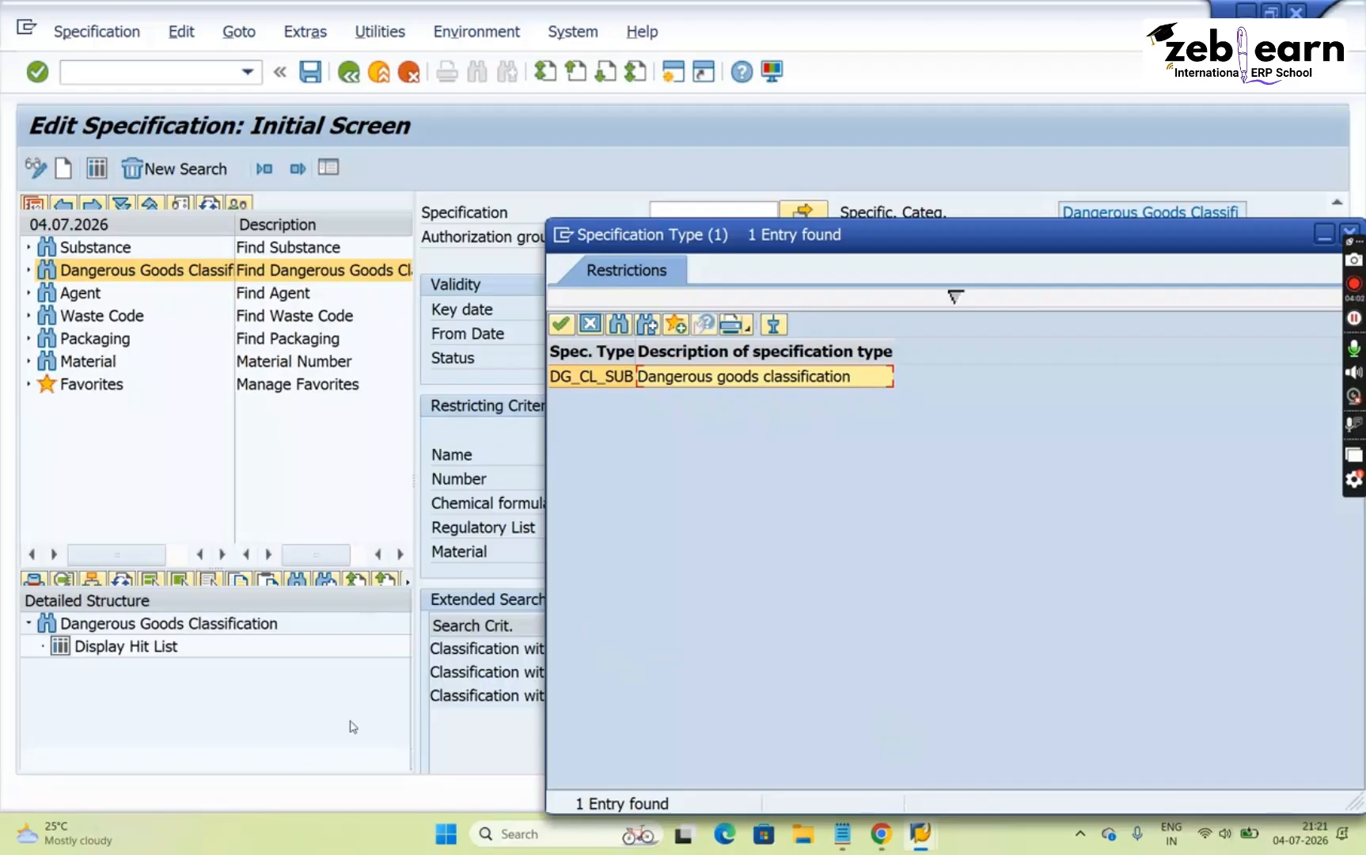
key(Escape)
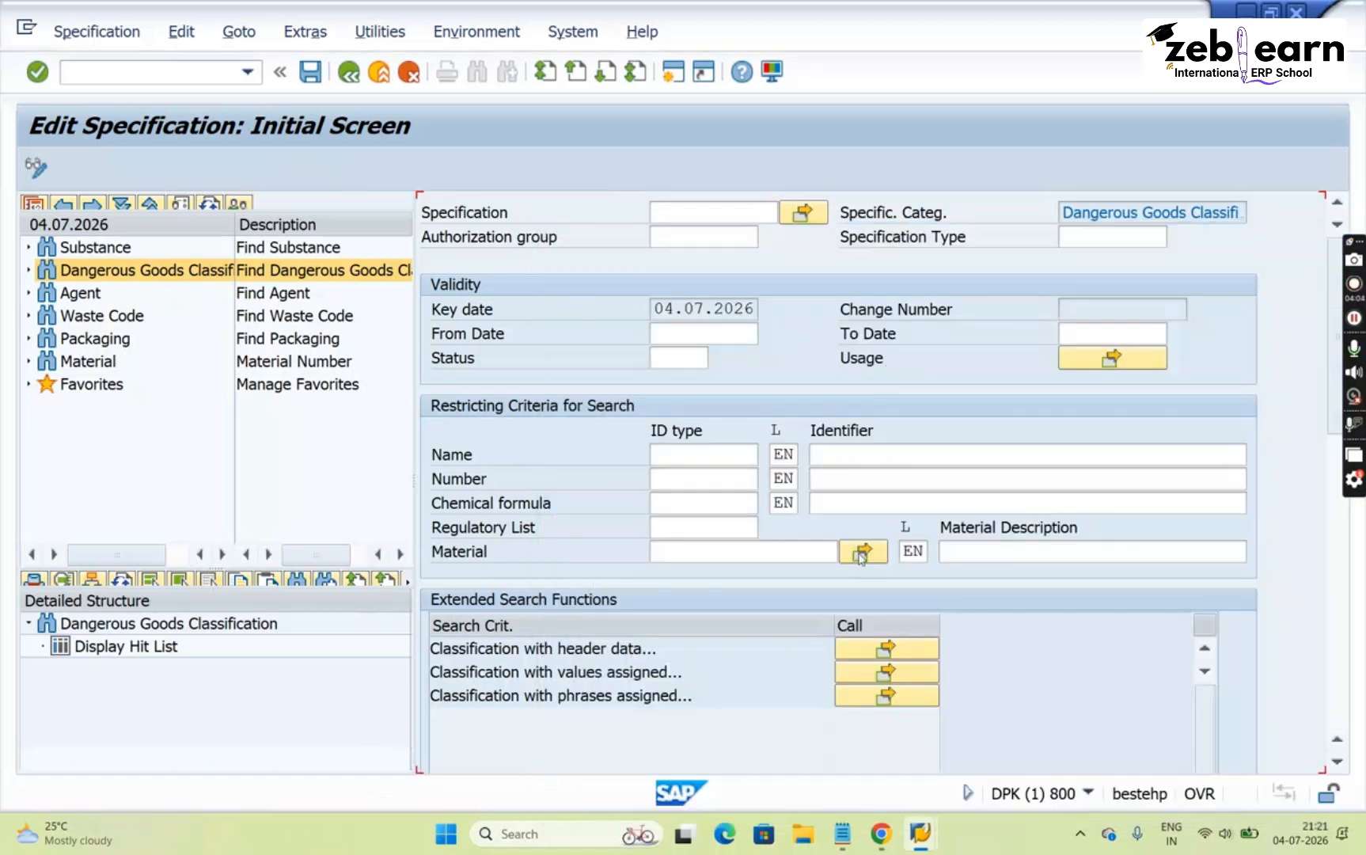
Select the Agent category, review its available specification types from Allergen through the hazard entries, and close the list without choosing one
double_click(80, 294)
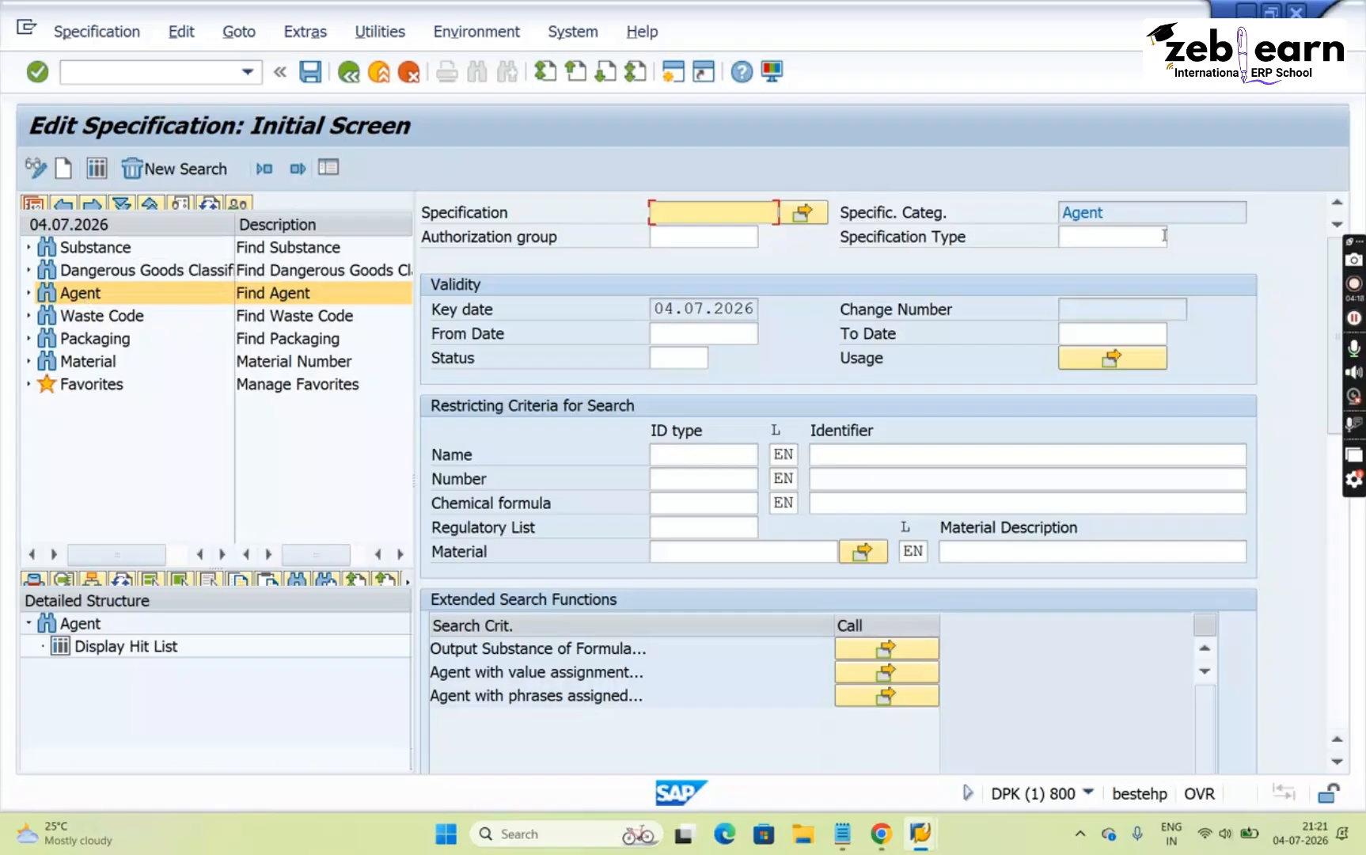
click(1165, 235)
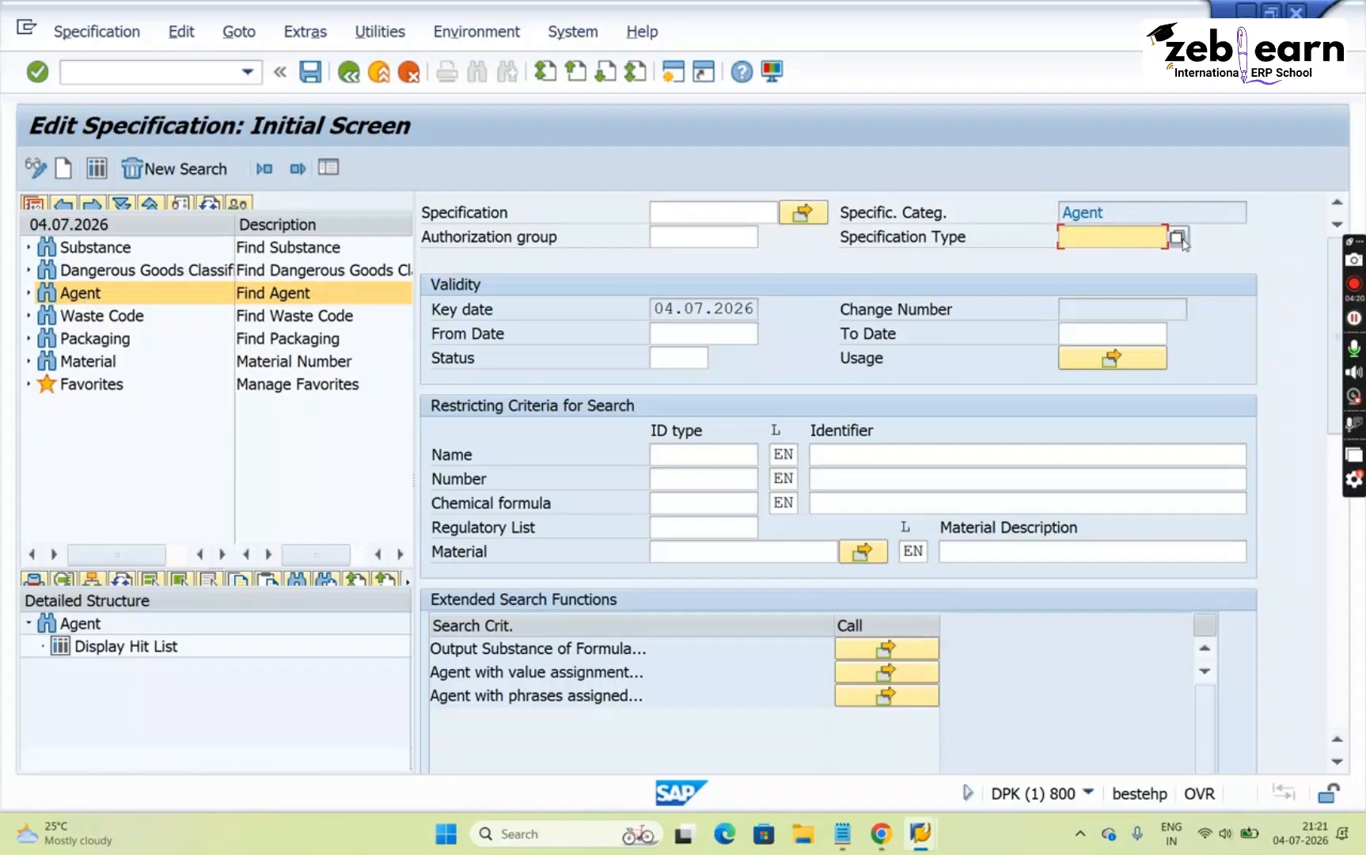
click(1177, 237)
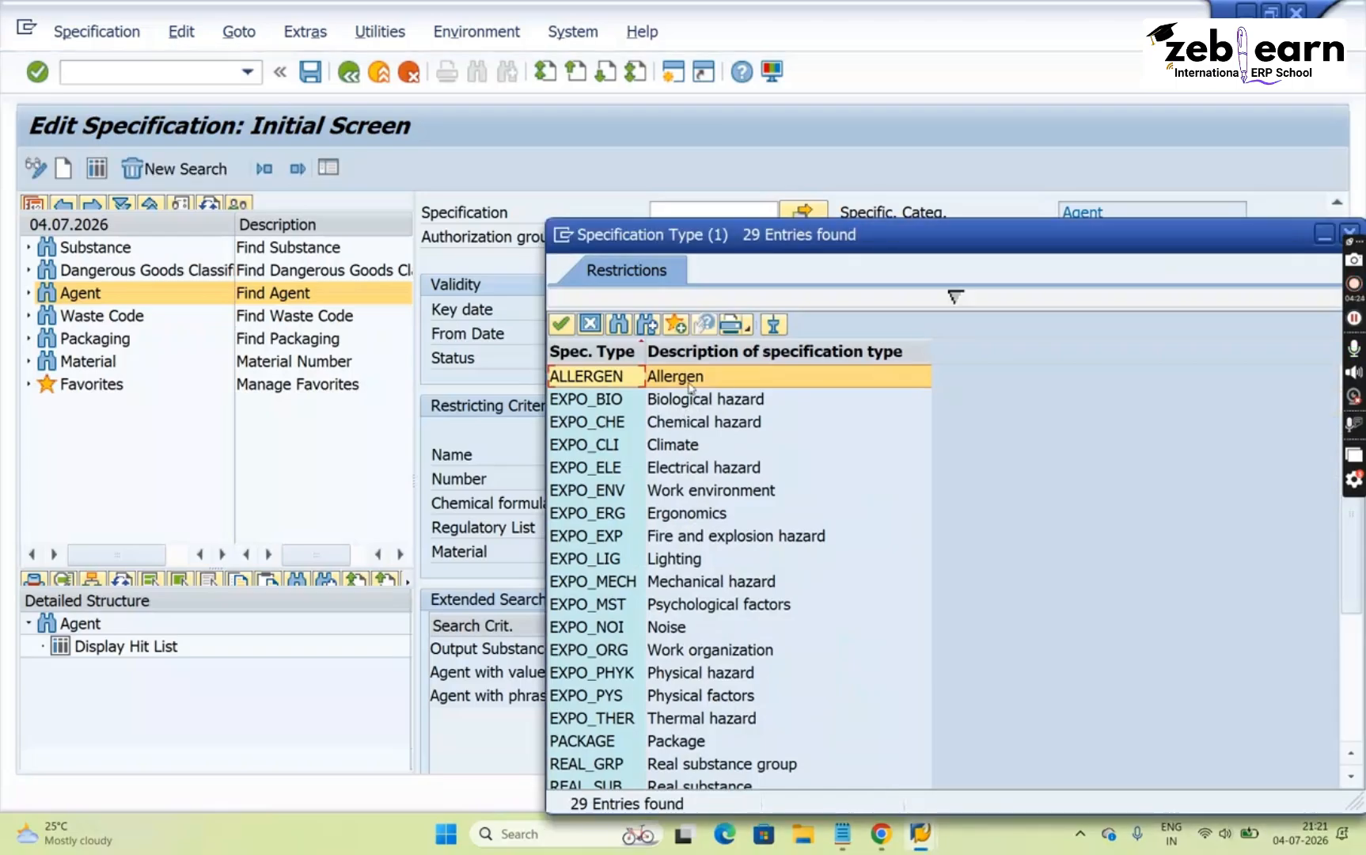
key(Down)
key(Down)
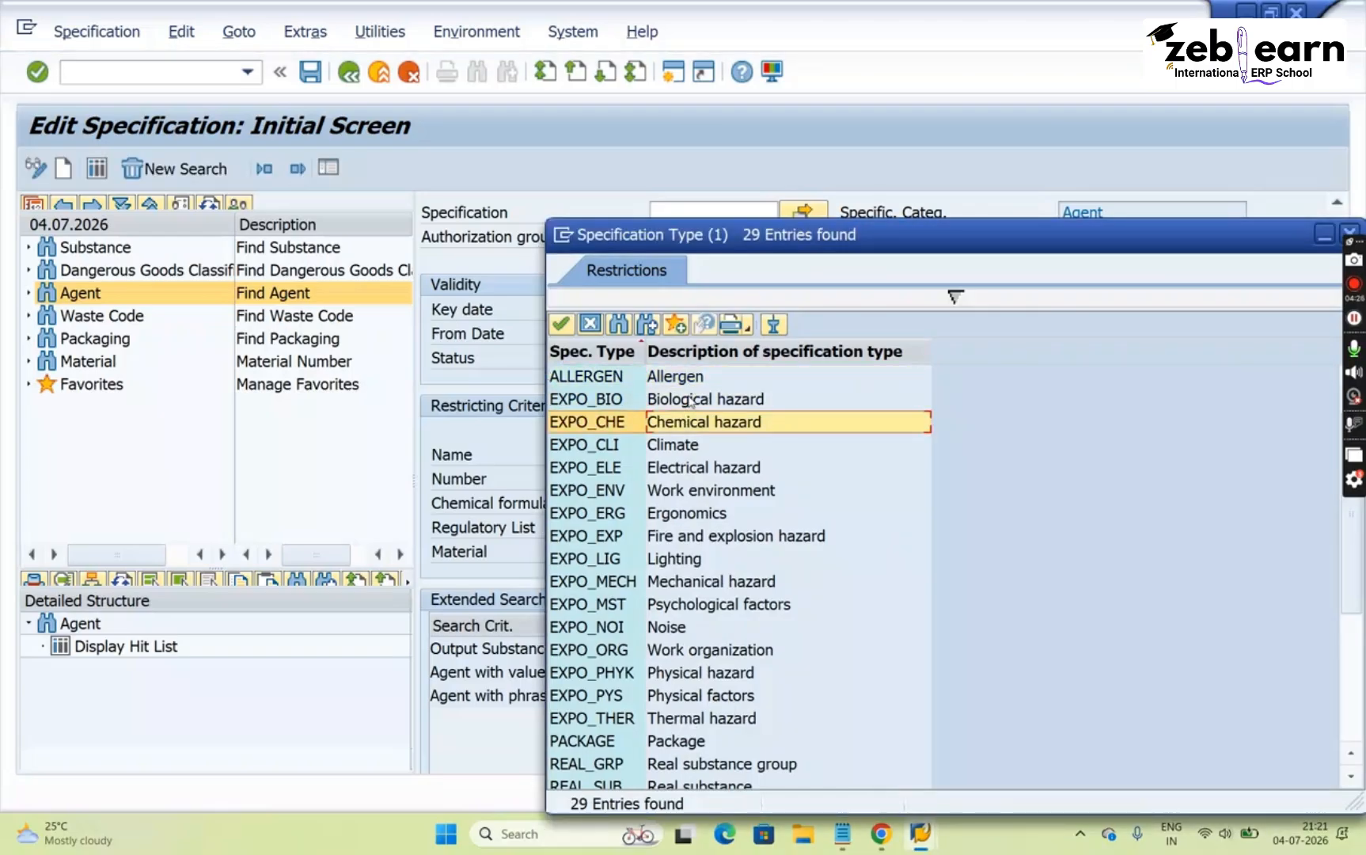
key(Down)
key(Down)
key(Down)
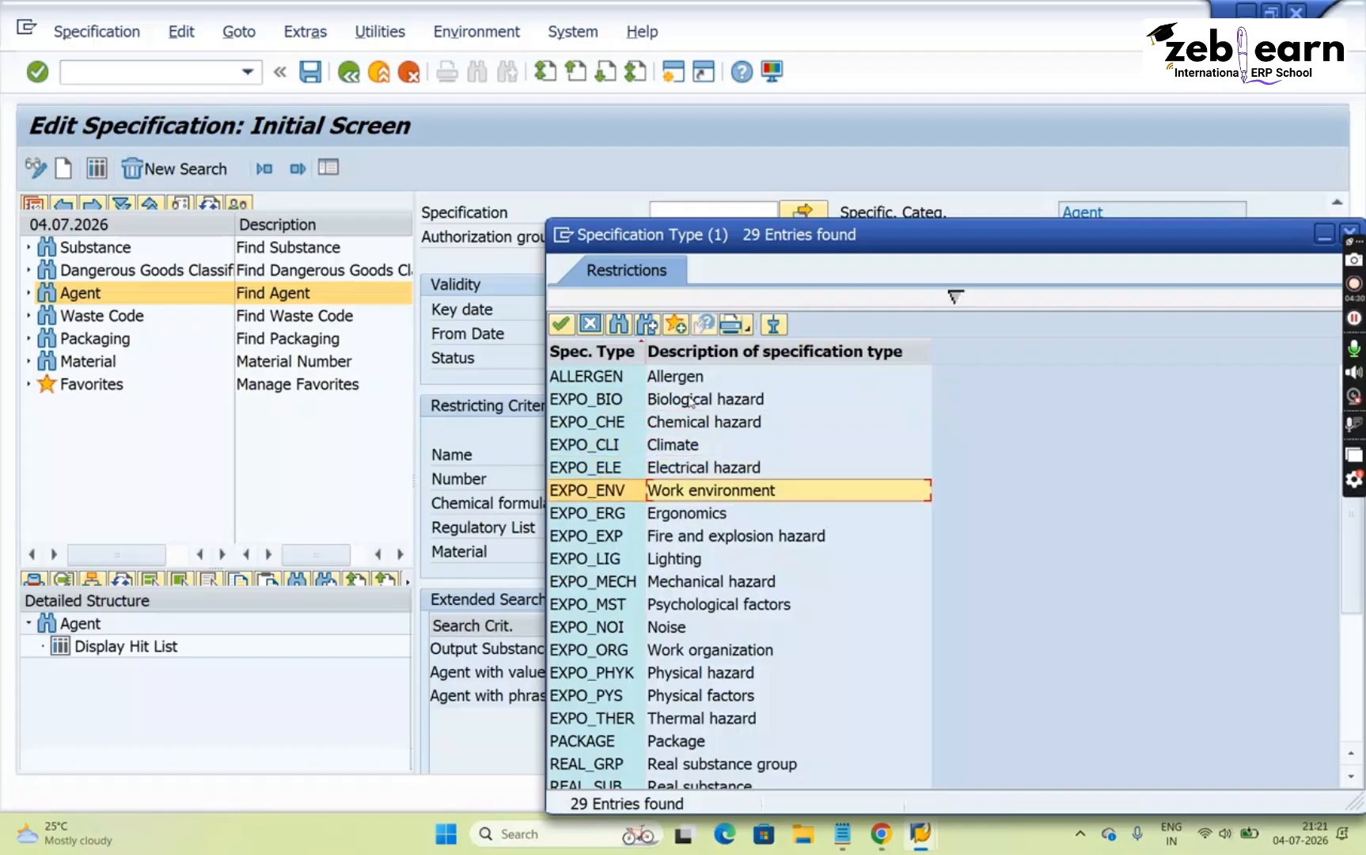
key(Up)
key(Up)
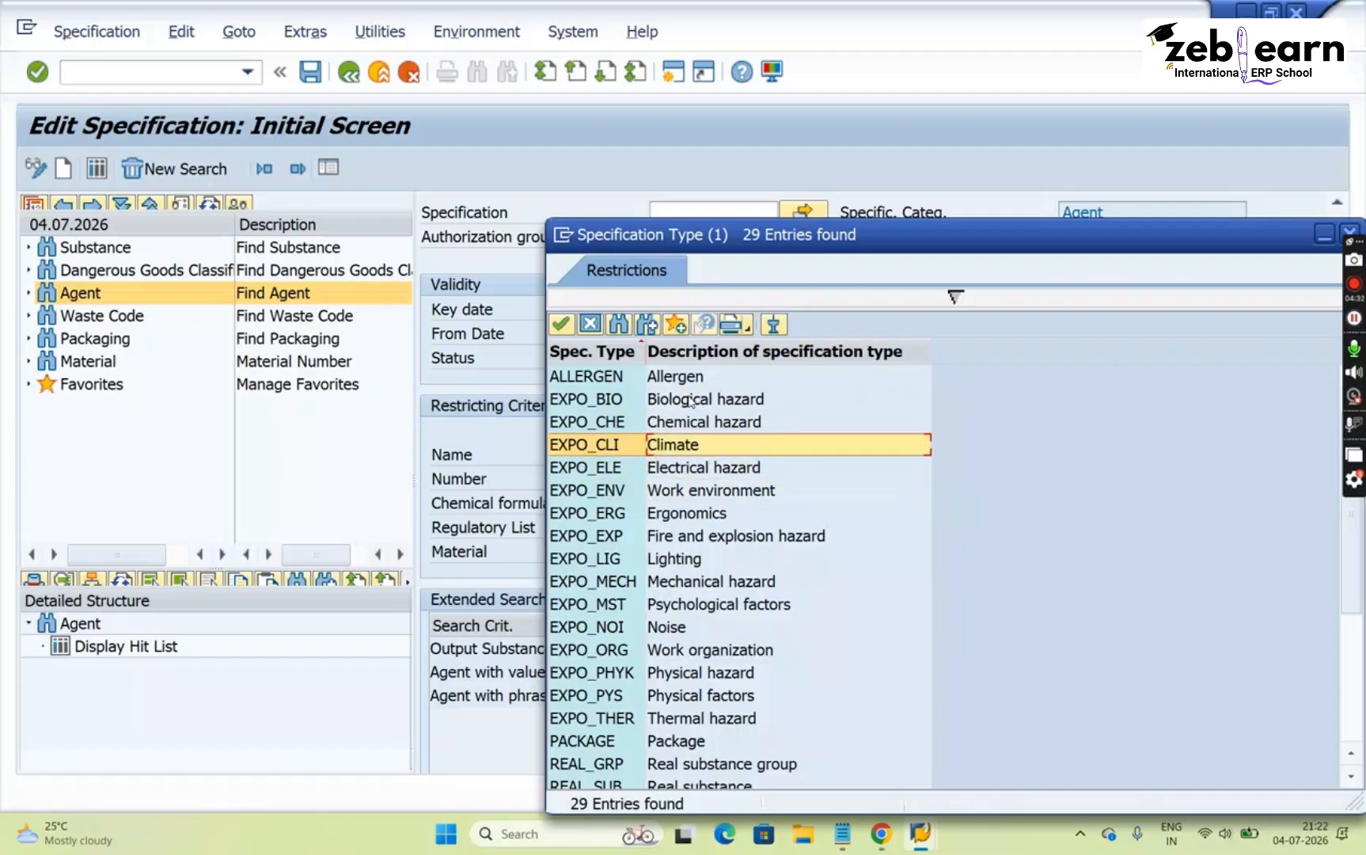
key(Down)
key(Down)
key(Down)
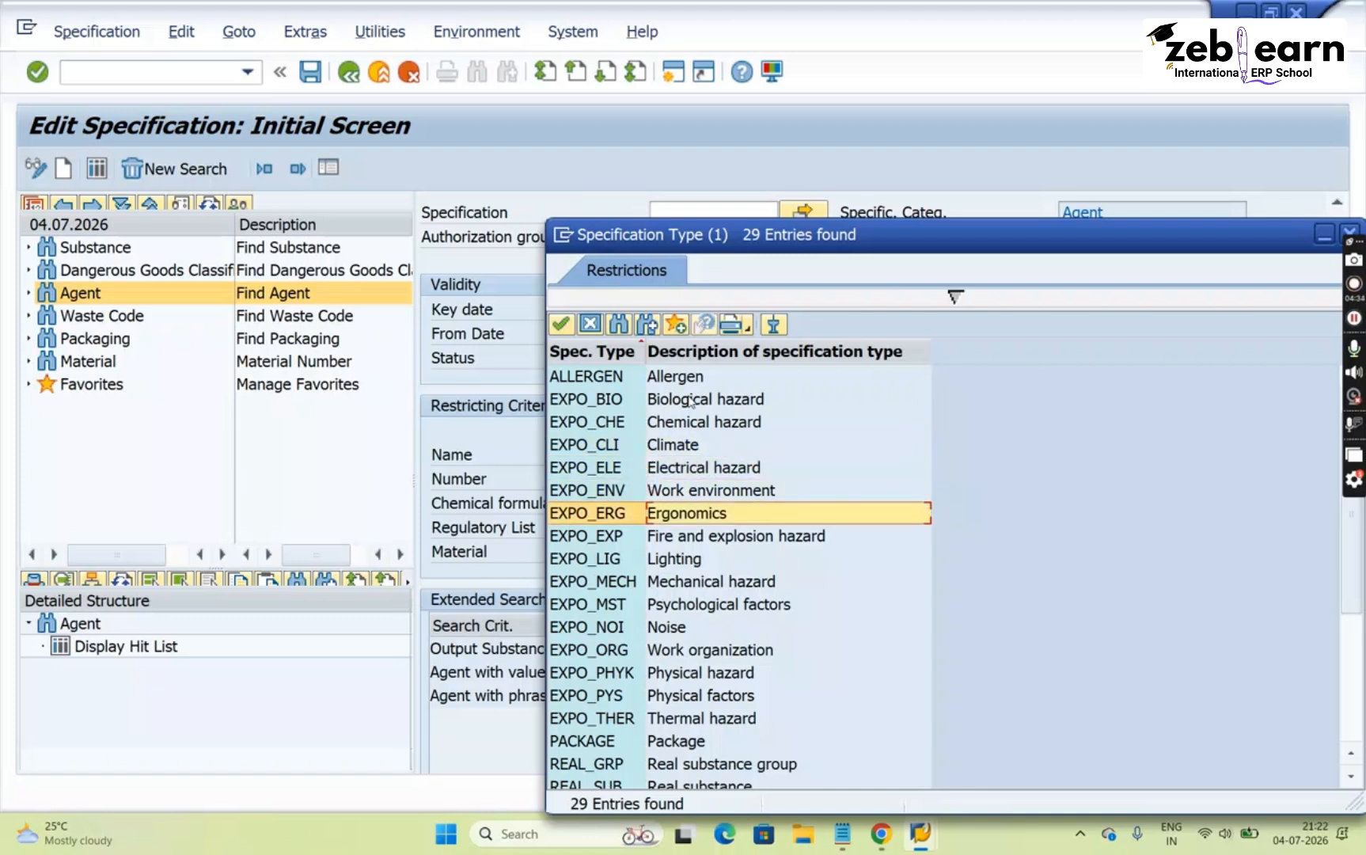
key(Down)
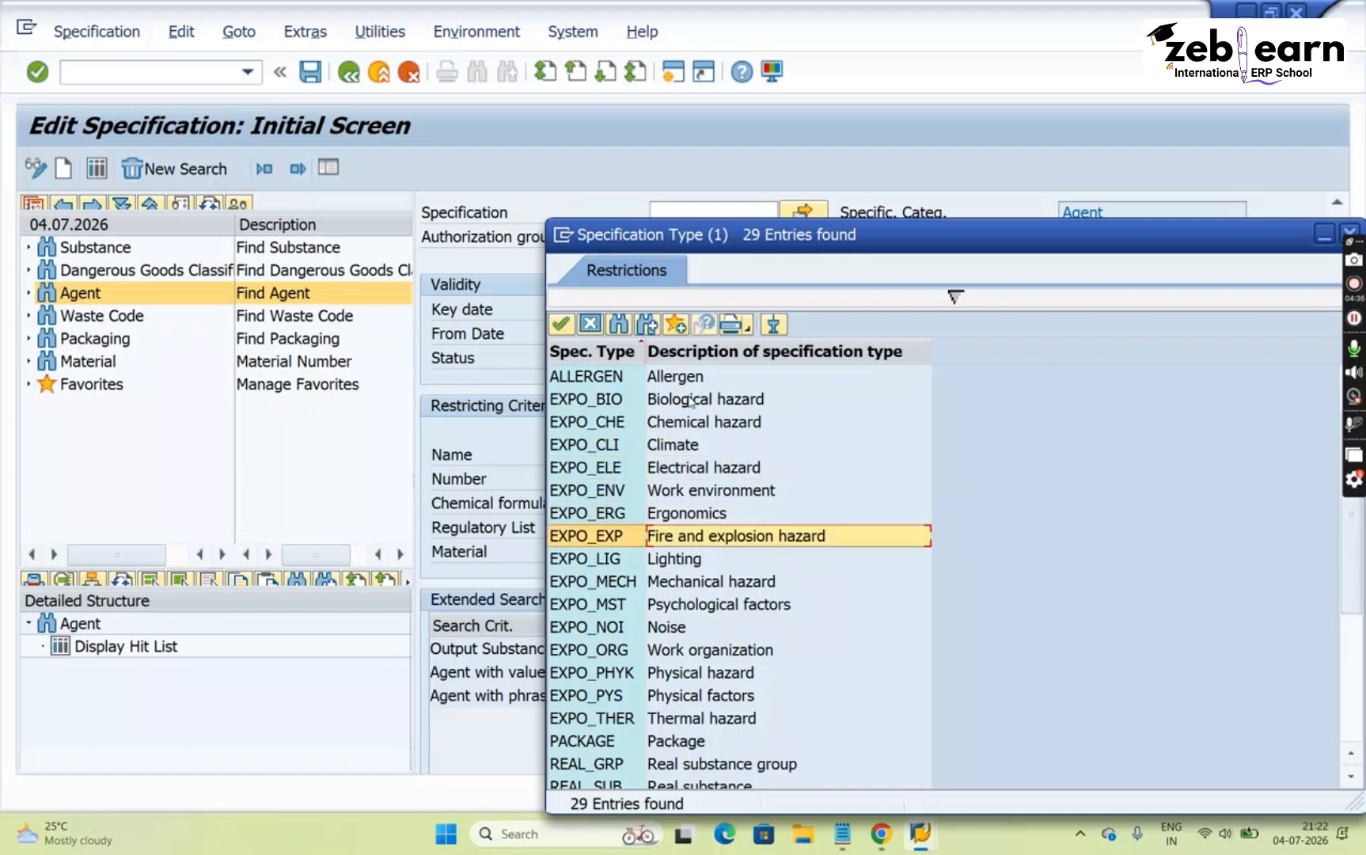
key(Down)
key(Down)
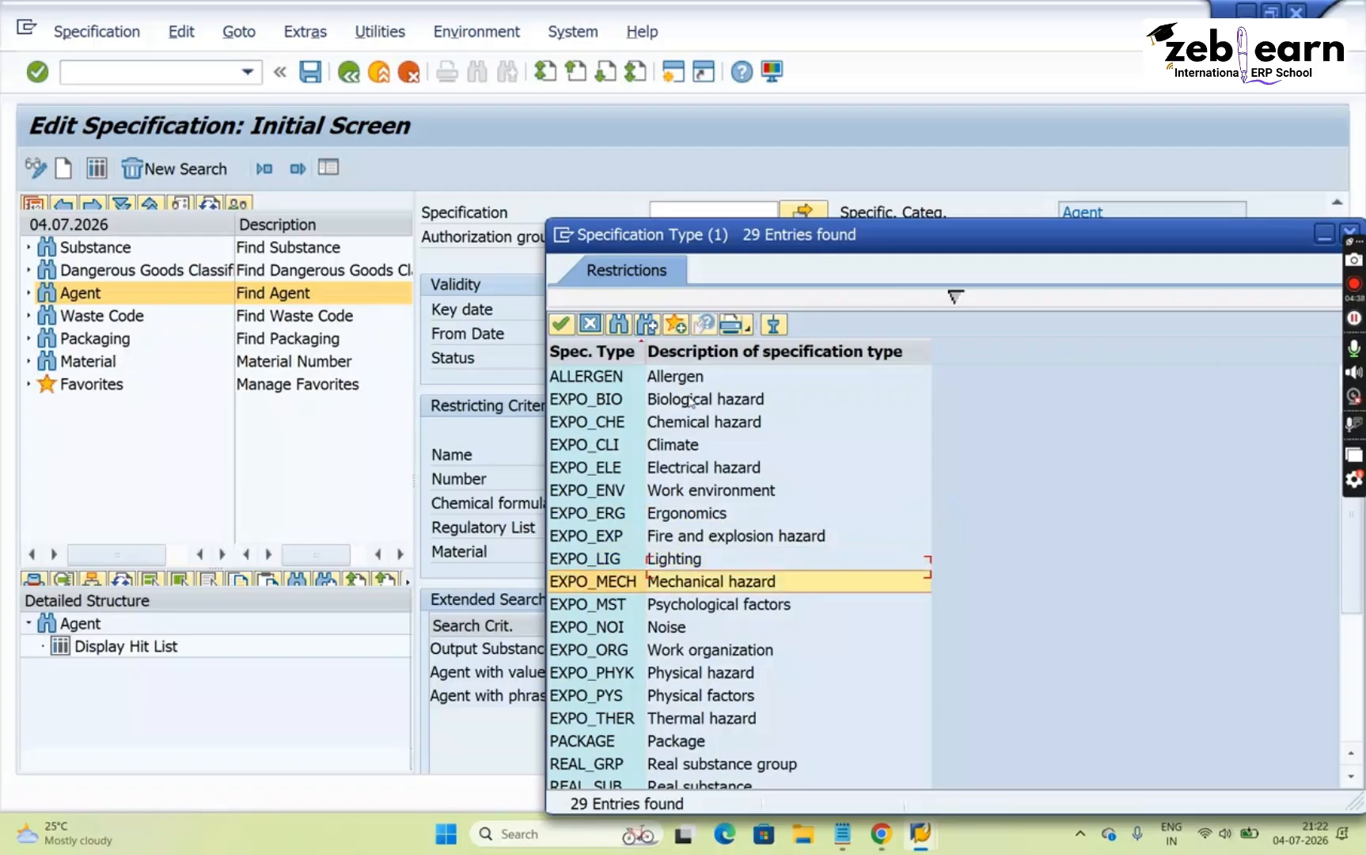
key(Down)
key(Up)
key(Up)
key(Up)
key(Up)
key(Up)
key(Up)
key(Up)
key(Up)
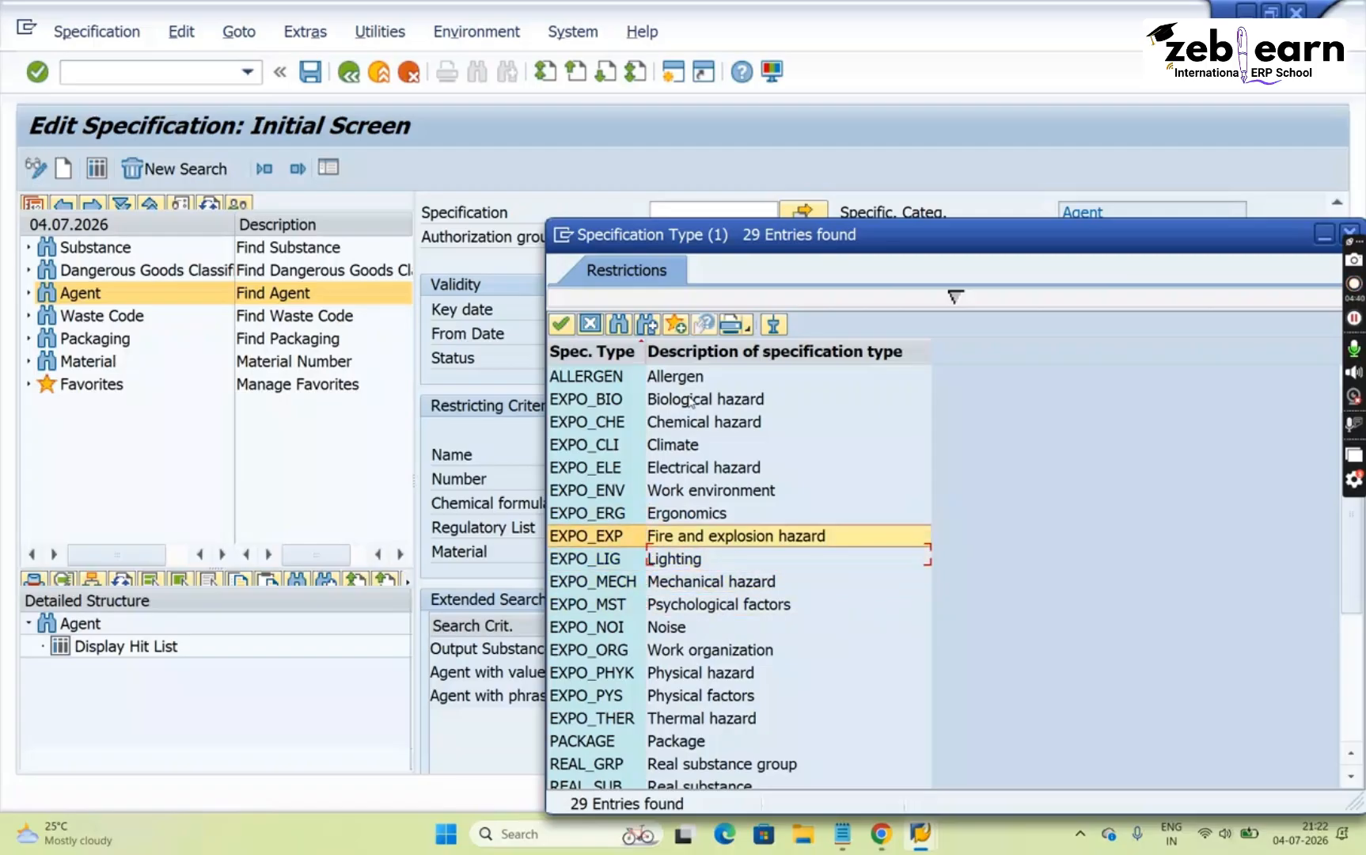
key(Up)
key(Up)
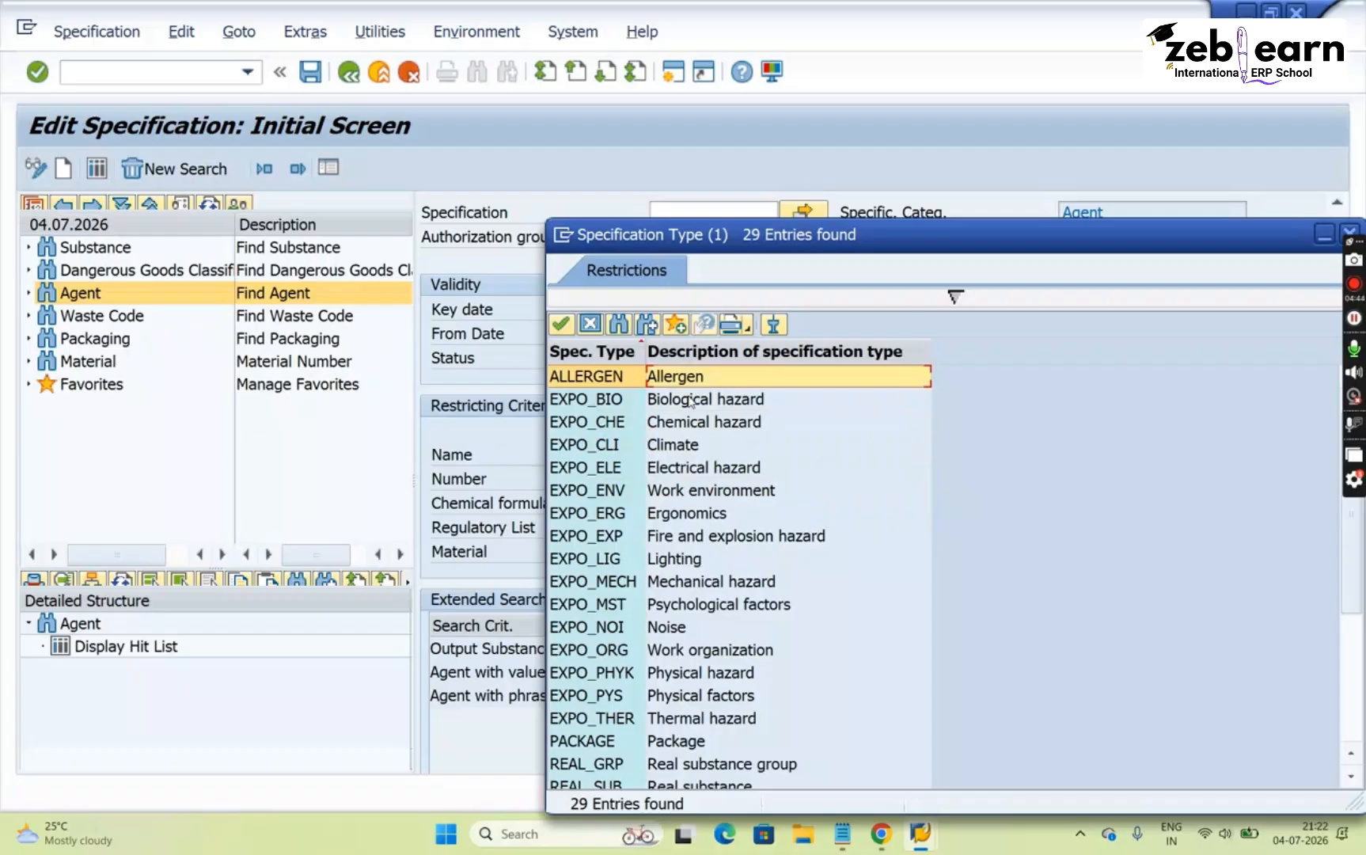
key(Escape)
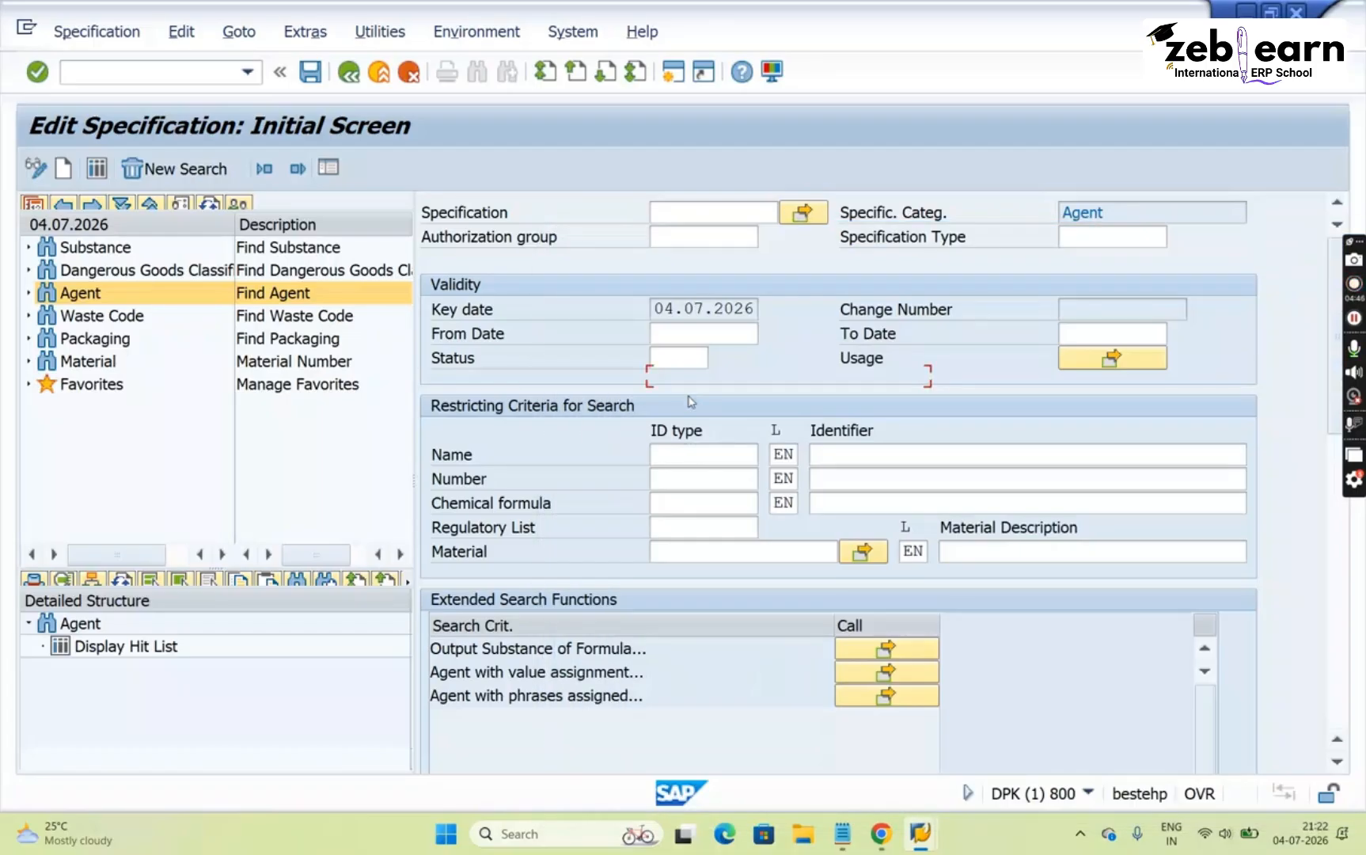
Return to the Notepad notes, add an empty bullet below the DG CLASSIFICATION line and complete that line with "DG CLASSIFICATION"
click(842, 832)
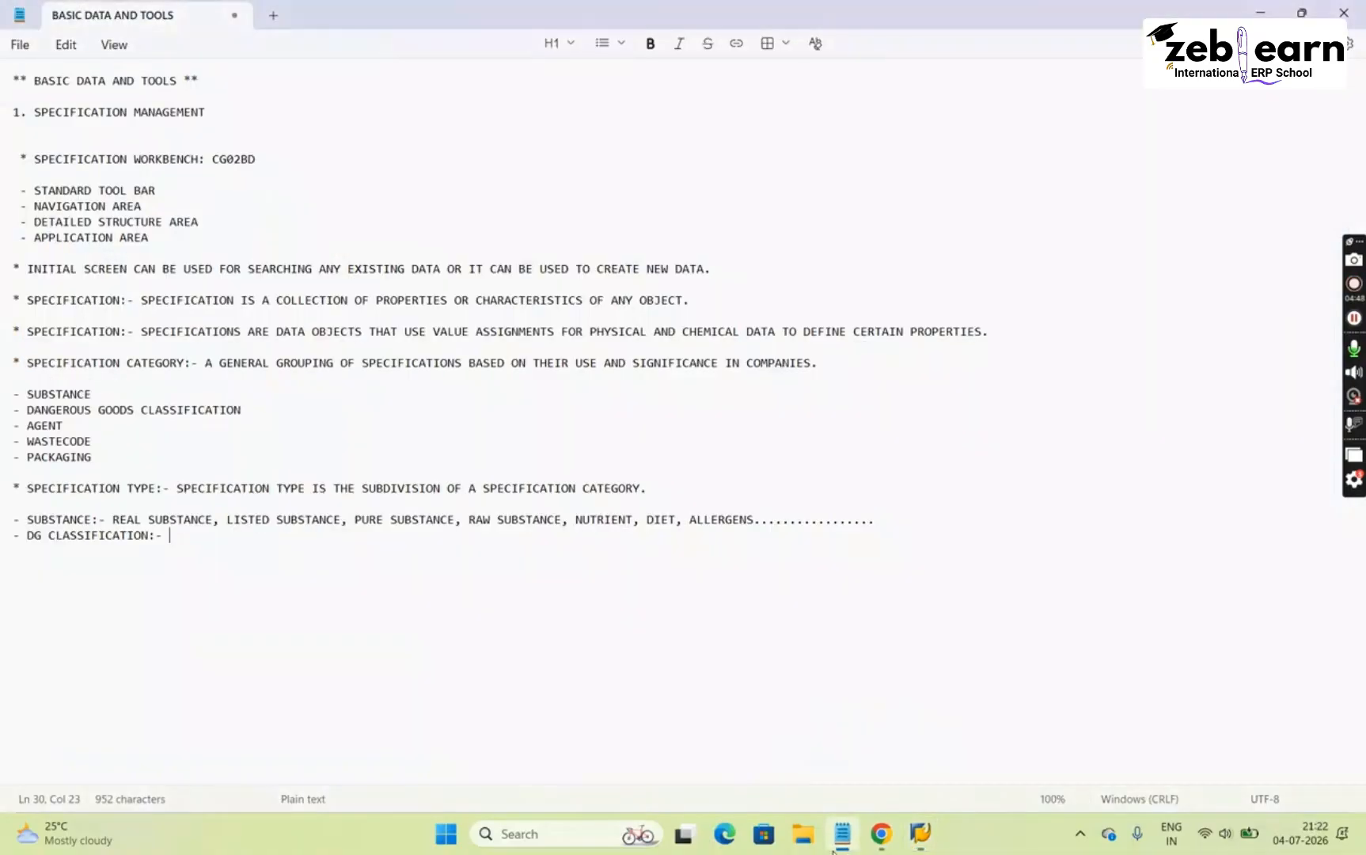
key(Return)
key(Return)
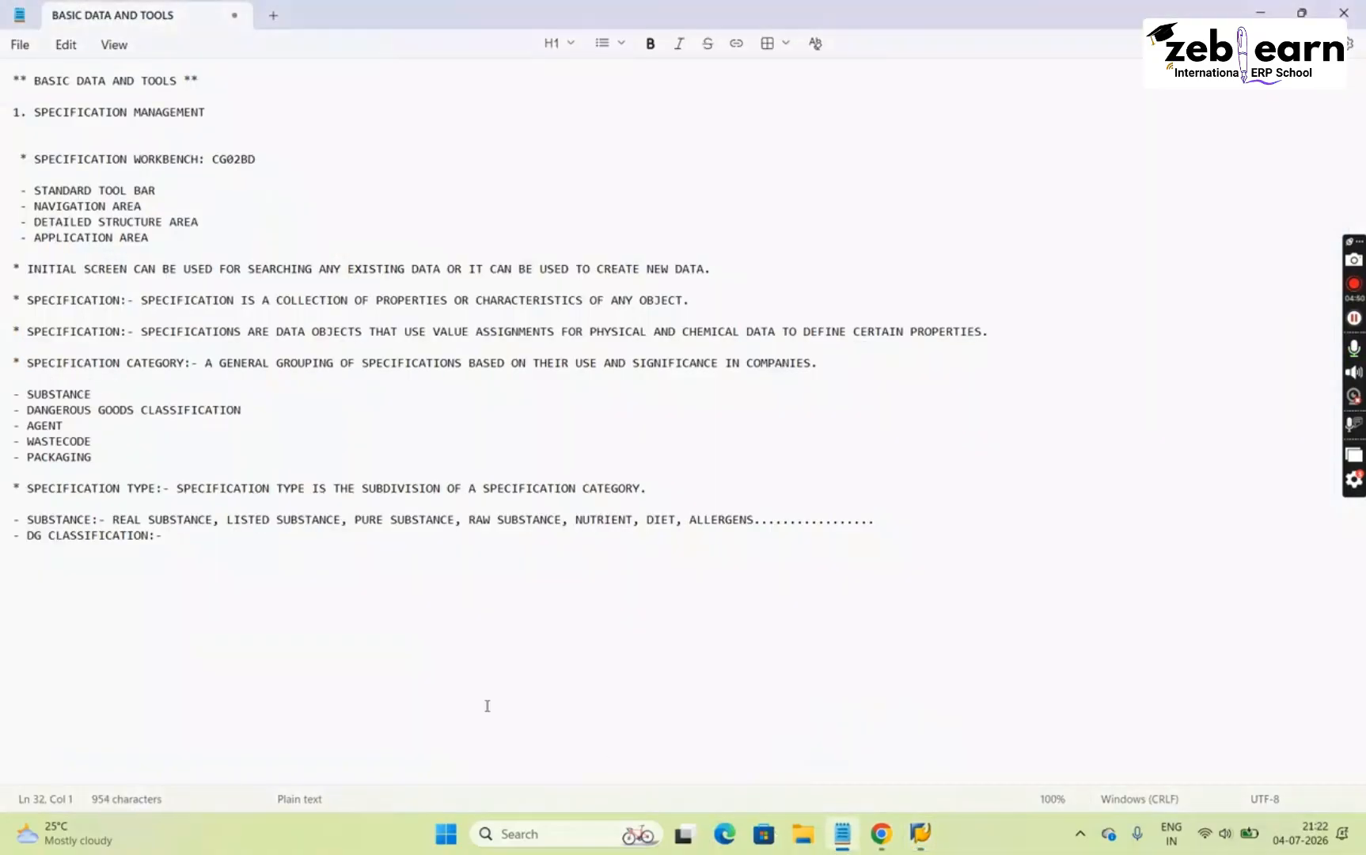
key(BackSpace)
text(-)
click(220, 536)
text(DG CLA)
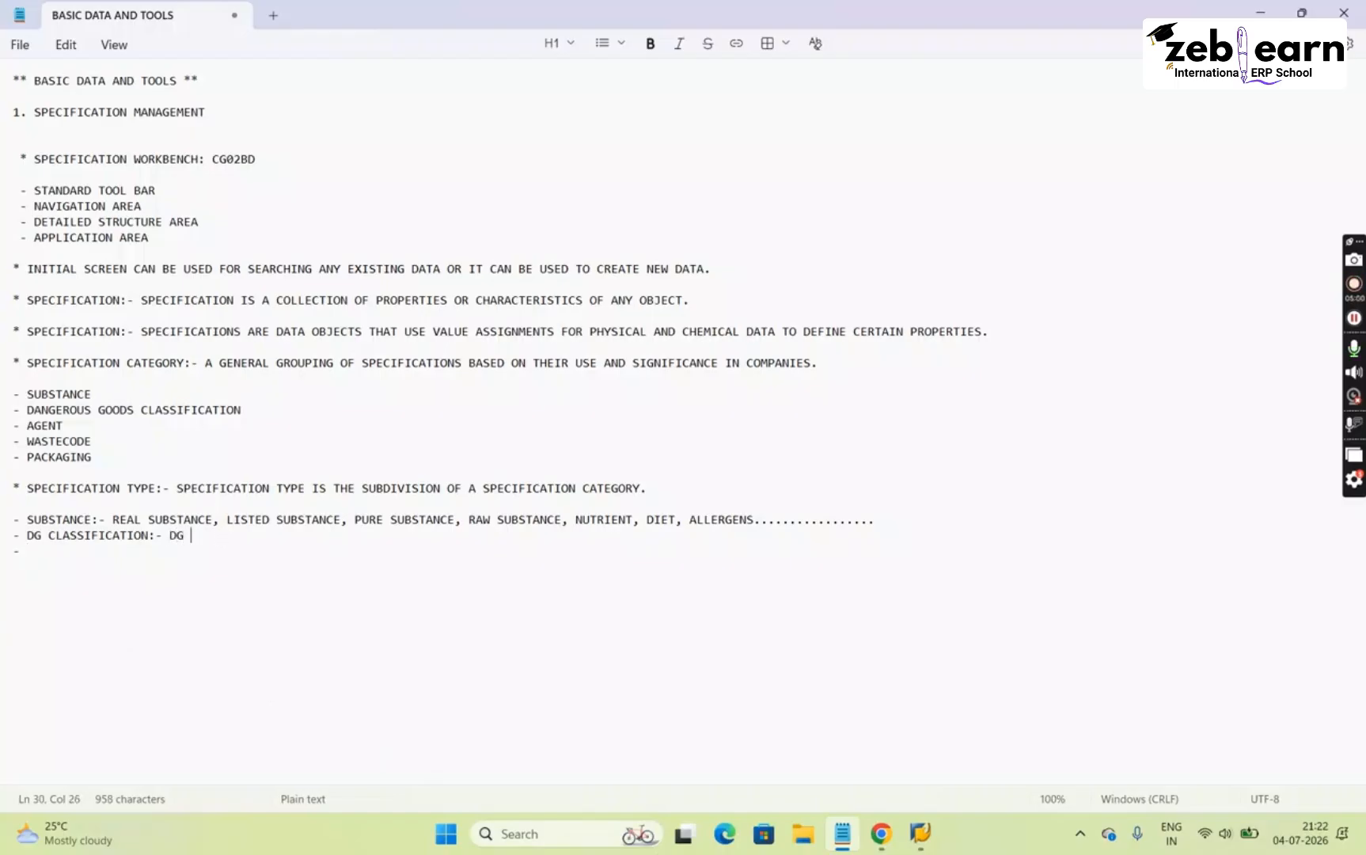
text(SSIFICATION)
Fill the bullet below DG CLASSIFICATION with "AGENT:- ELECTRICAL HAZARD, MECHANICAL HAZARD, CLIMATE, ERGONOMICS, NOISE, PHYSICAL HAZARD" and a row of trailing dots
key(Down)
text(AGEN)
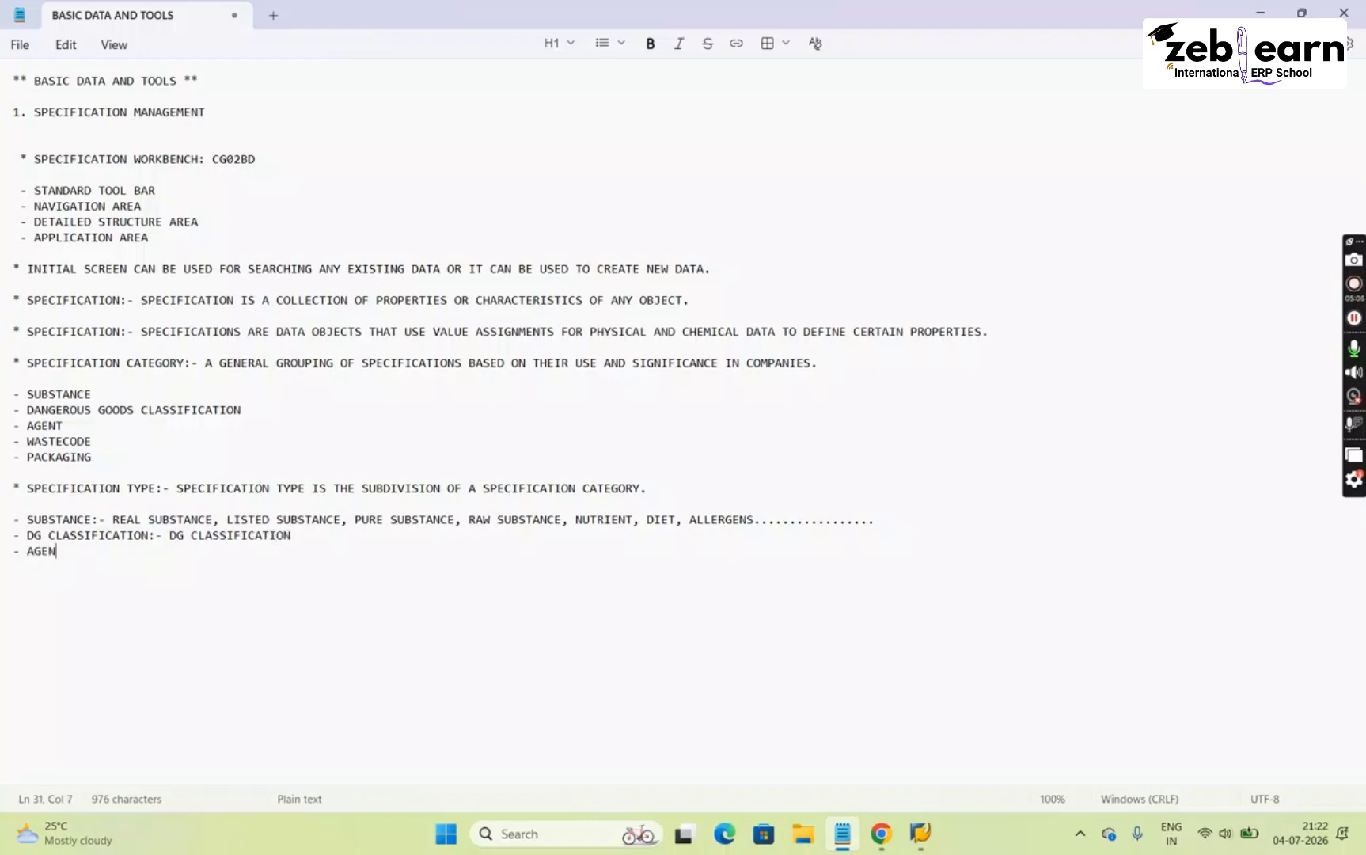
text(T:- ELECTRICA)
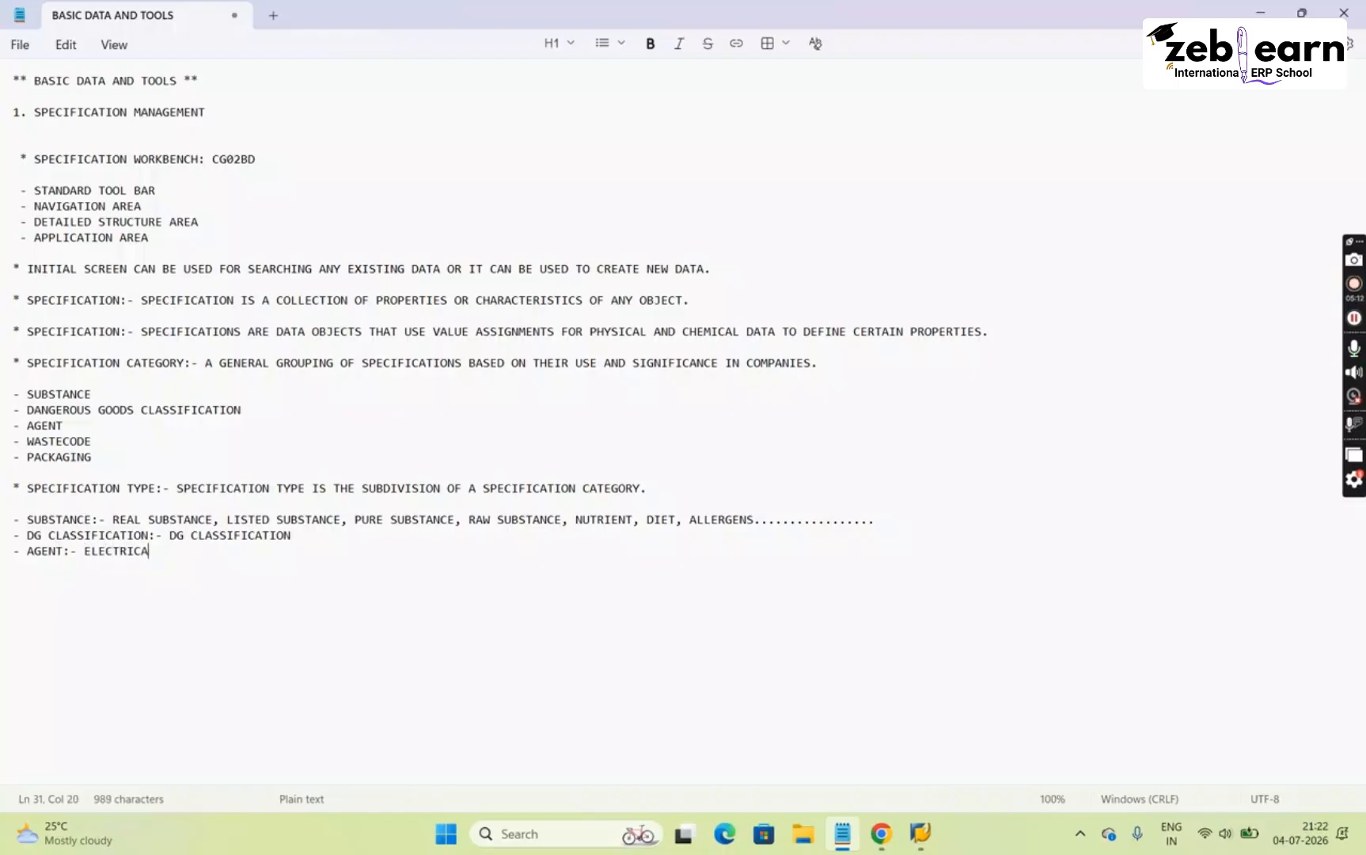
text(L HAZARD, MECHANIC)
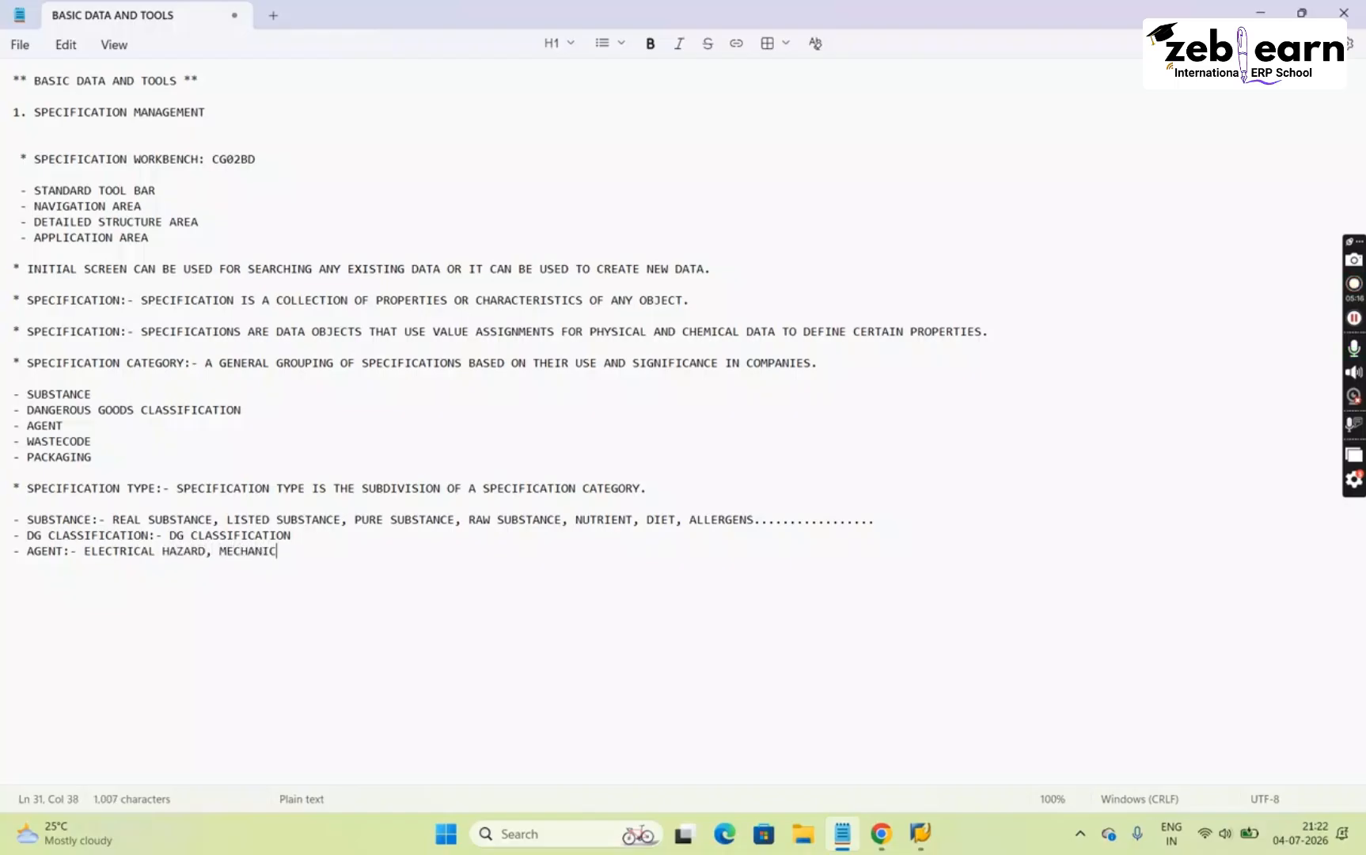
text(AL HAZARD,)
text( CLIM)
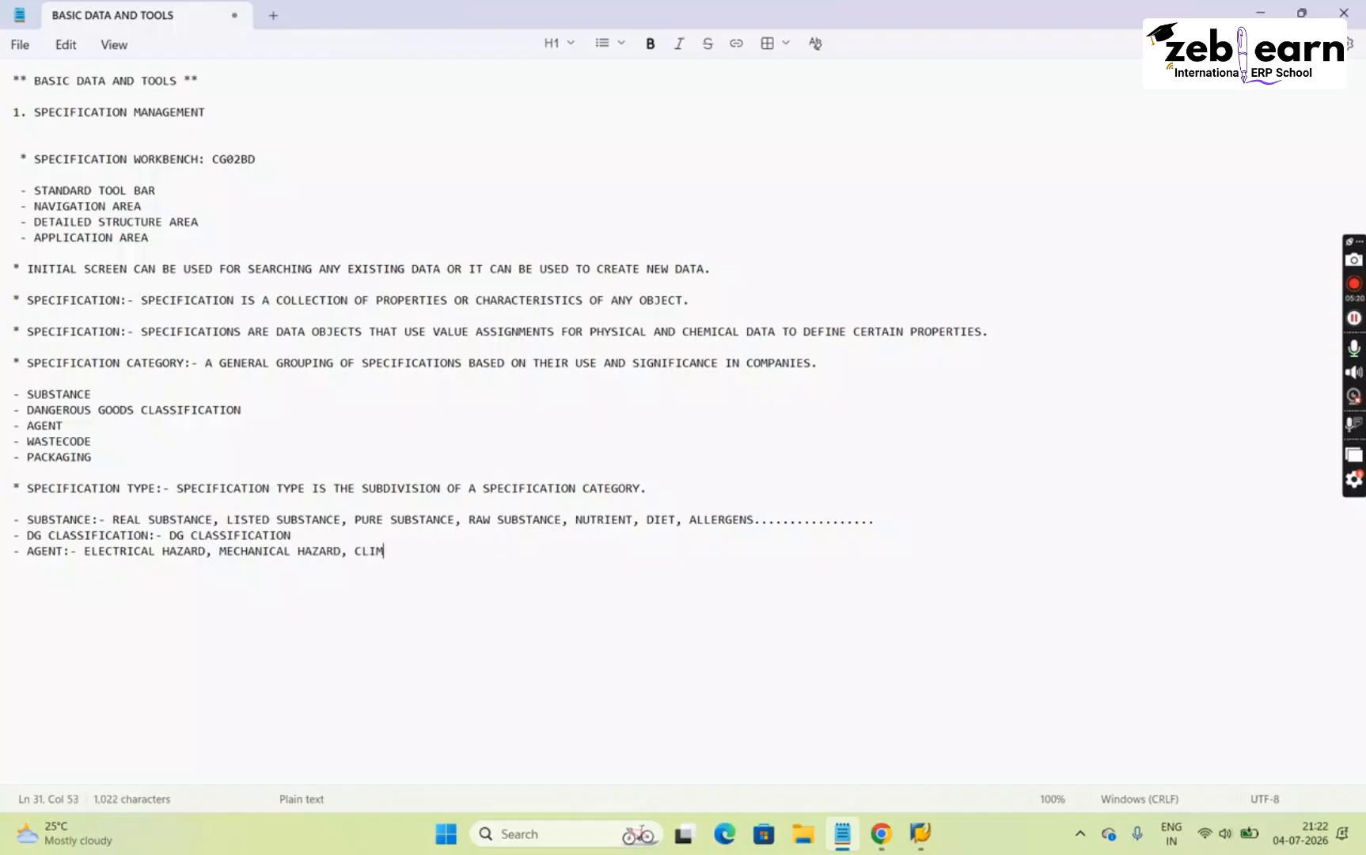
text(ATE, ERG)
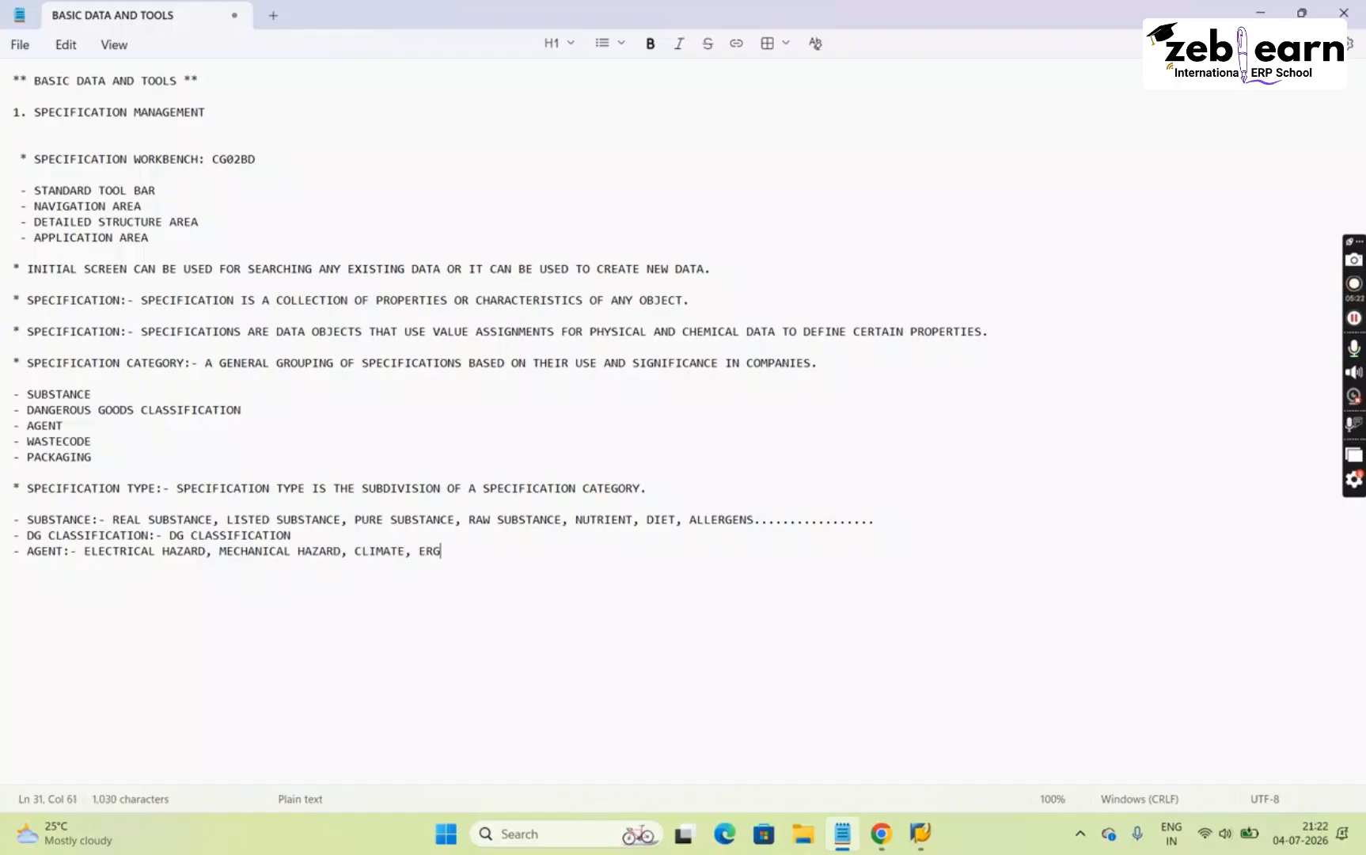
text(ONOMICS, )
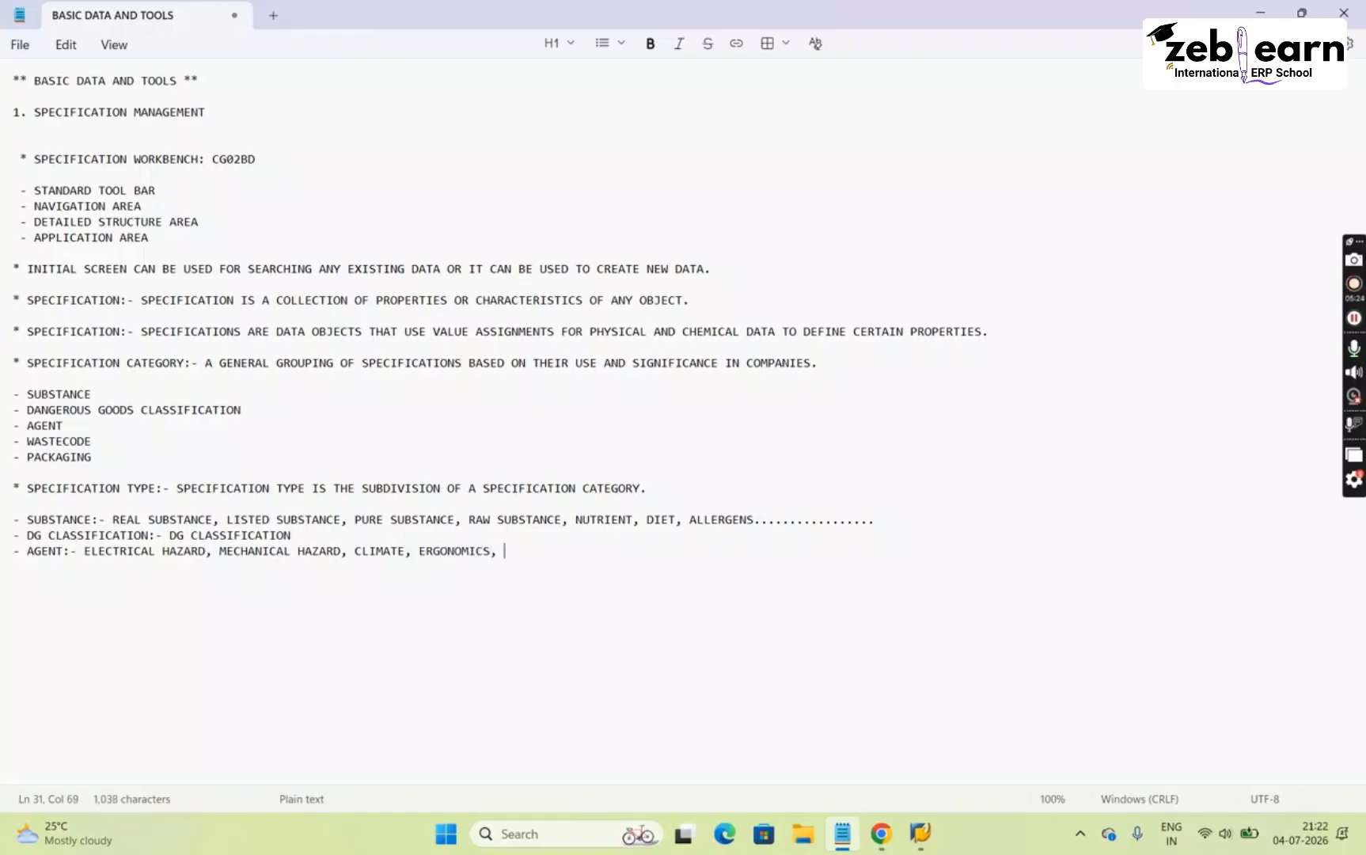
text(NOISE, PHYSICAL HAZARD.)
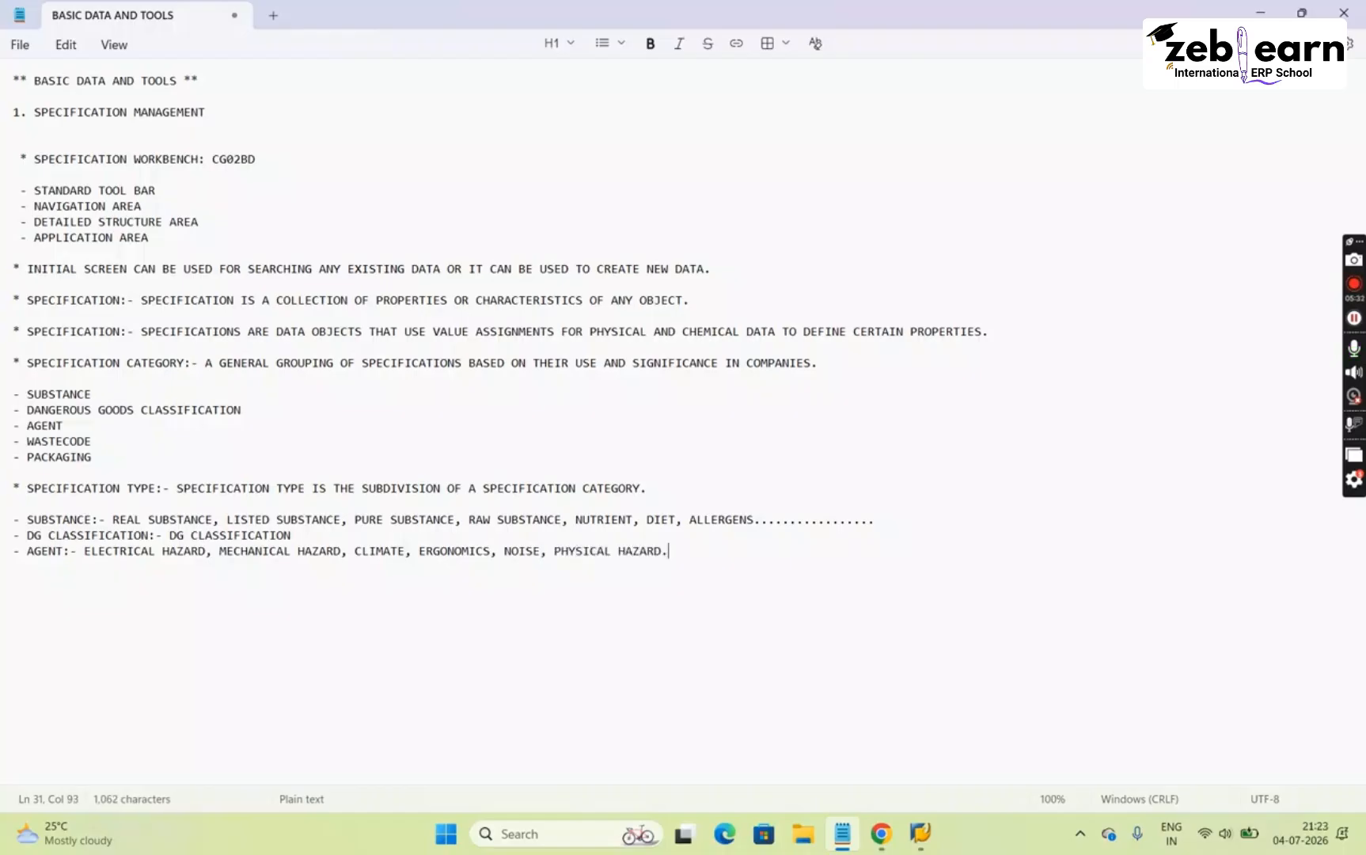
text(............)
Add a new line "- WASTECODE:-" below the AGENT line
key(Return)
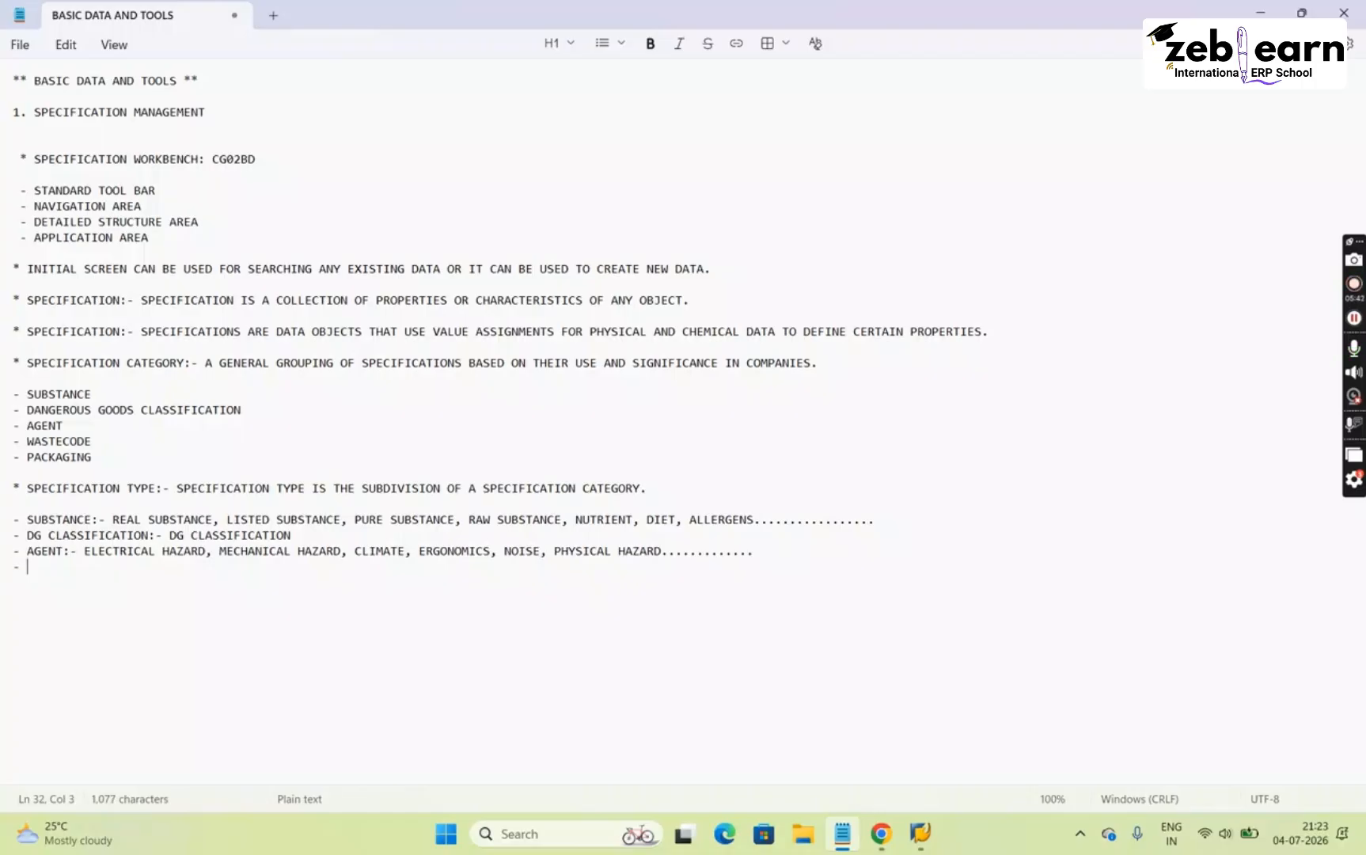
text(- WASTECODE)
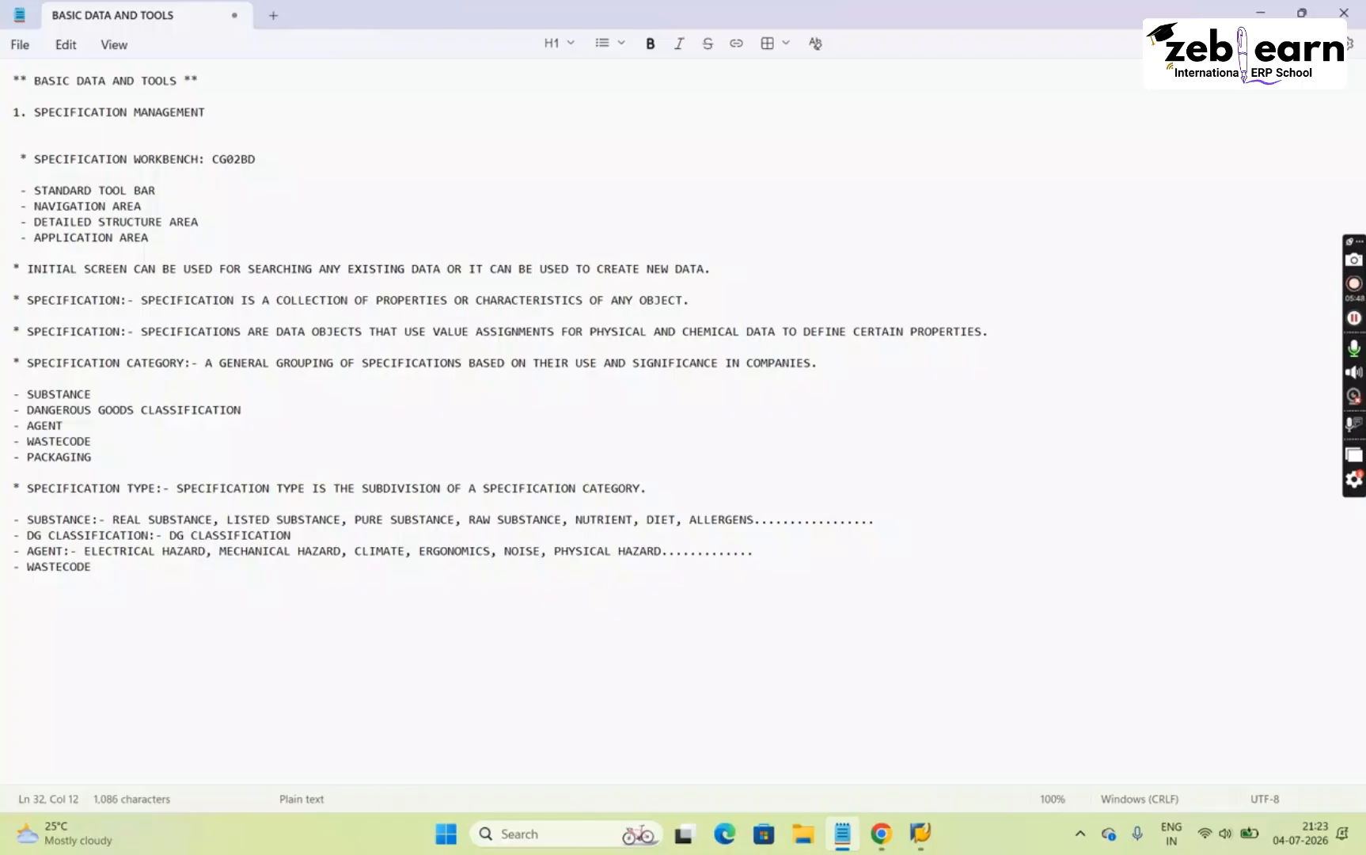
text(:-)
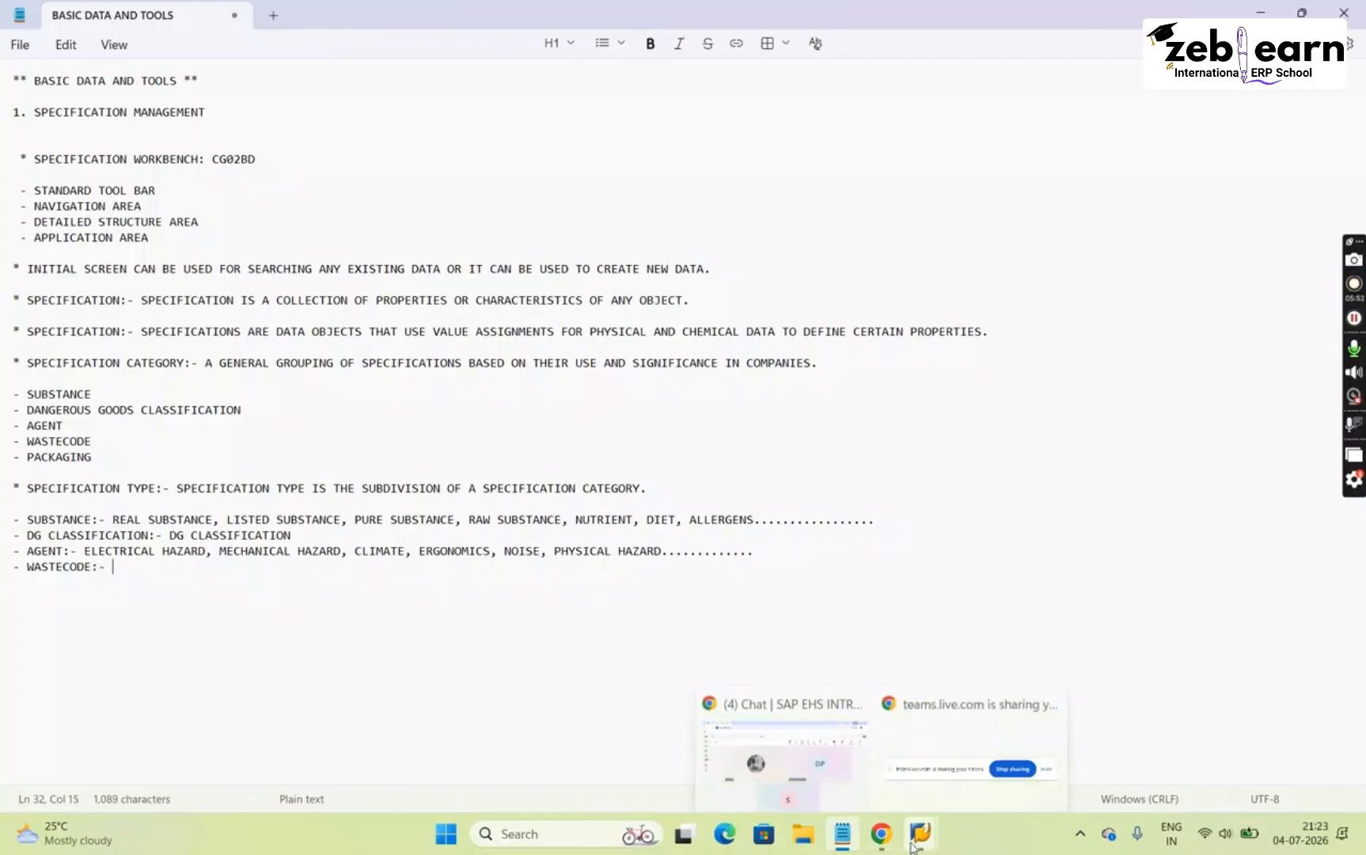
Switch to the SAP Edit Specification window, look up the specification types of the Waste Code category, and close the list without choosing one
mouse_move(921, 832)
click(1001, 700)
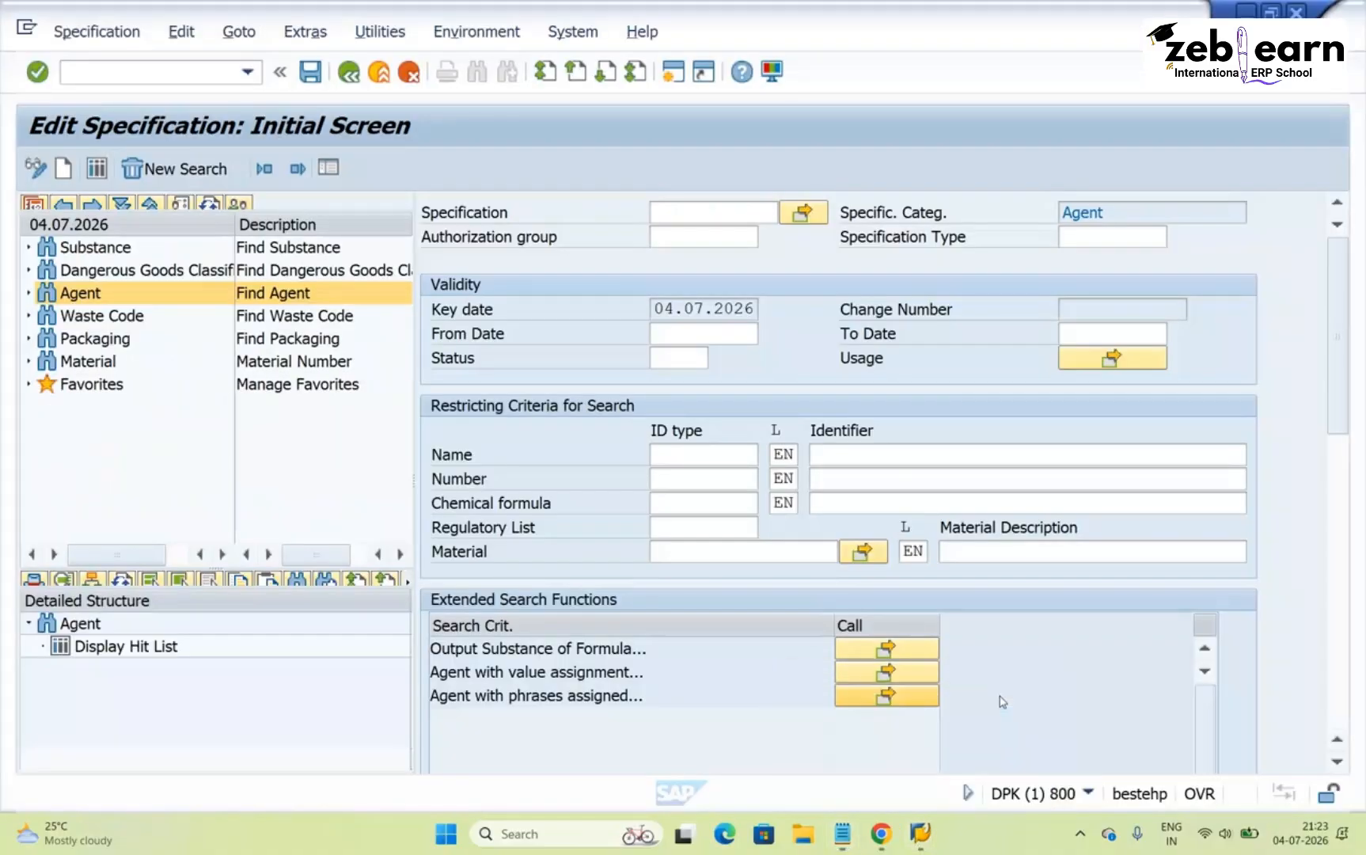
click(103, 321)
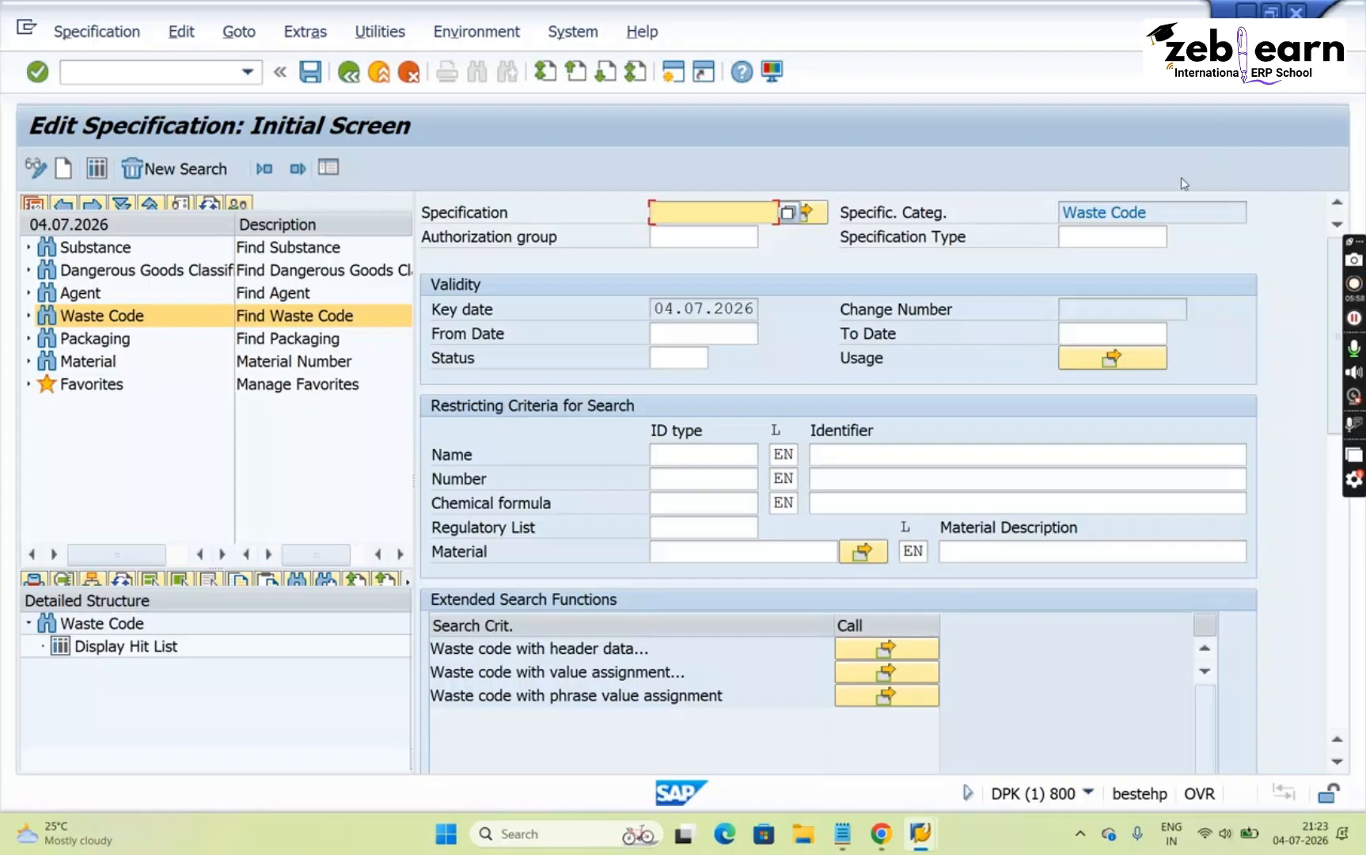
click(1108, 238)
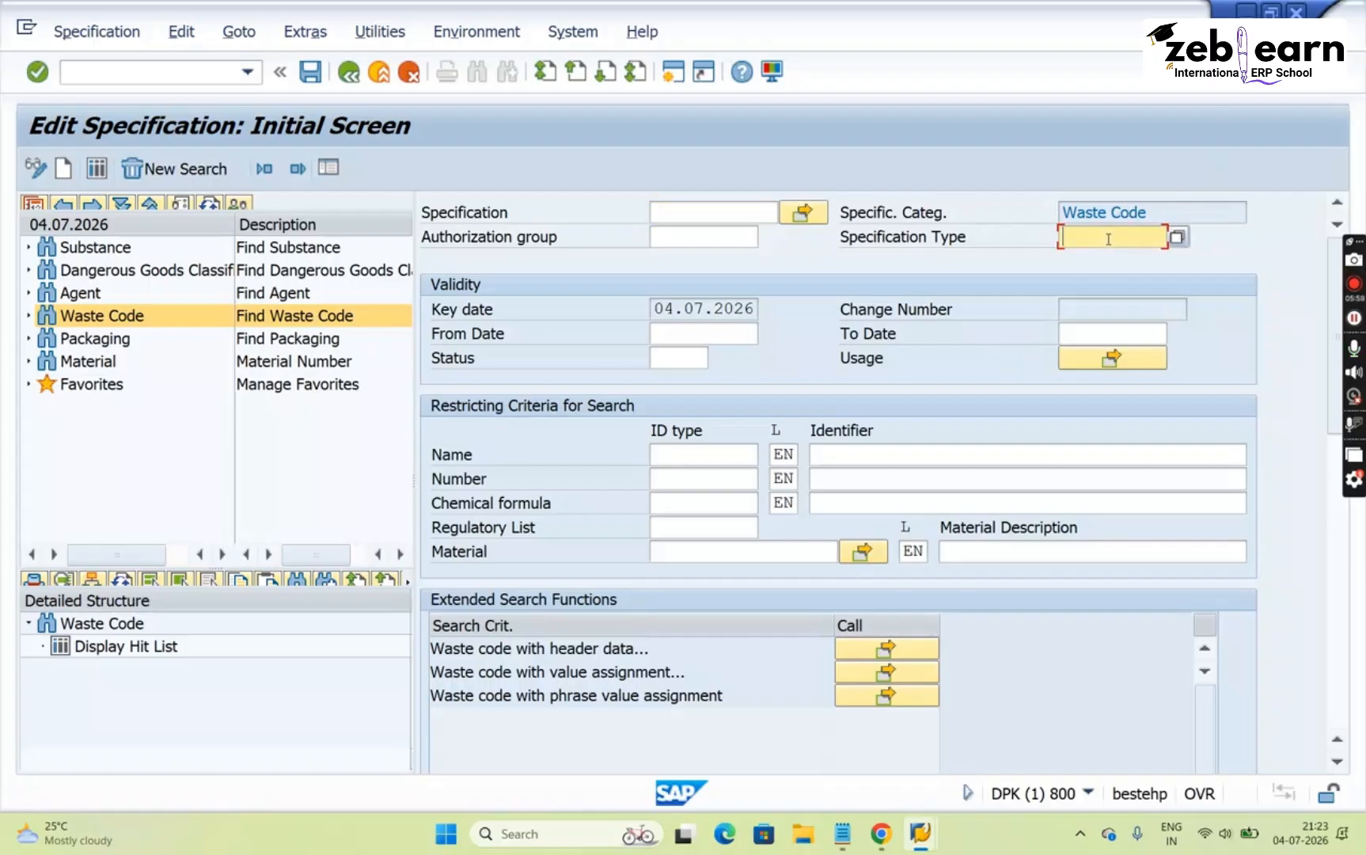
click(1177, 237)
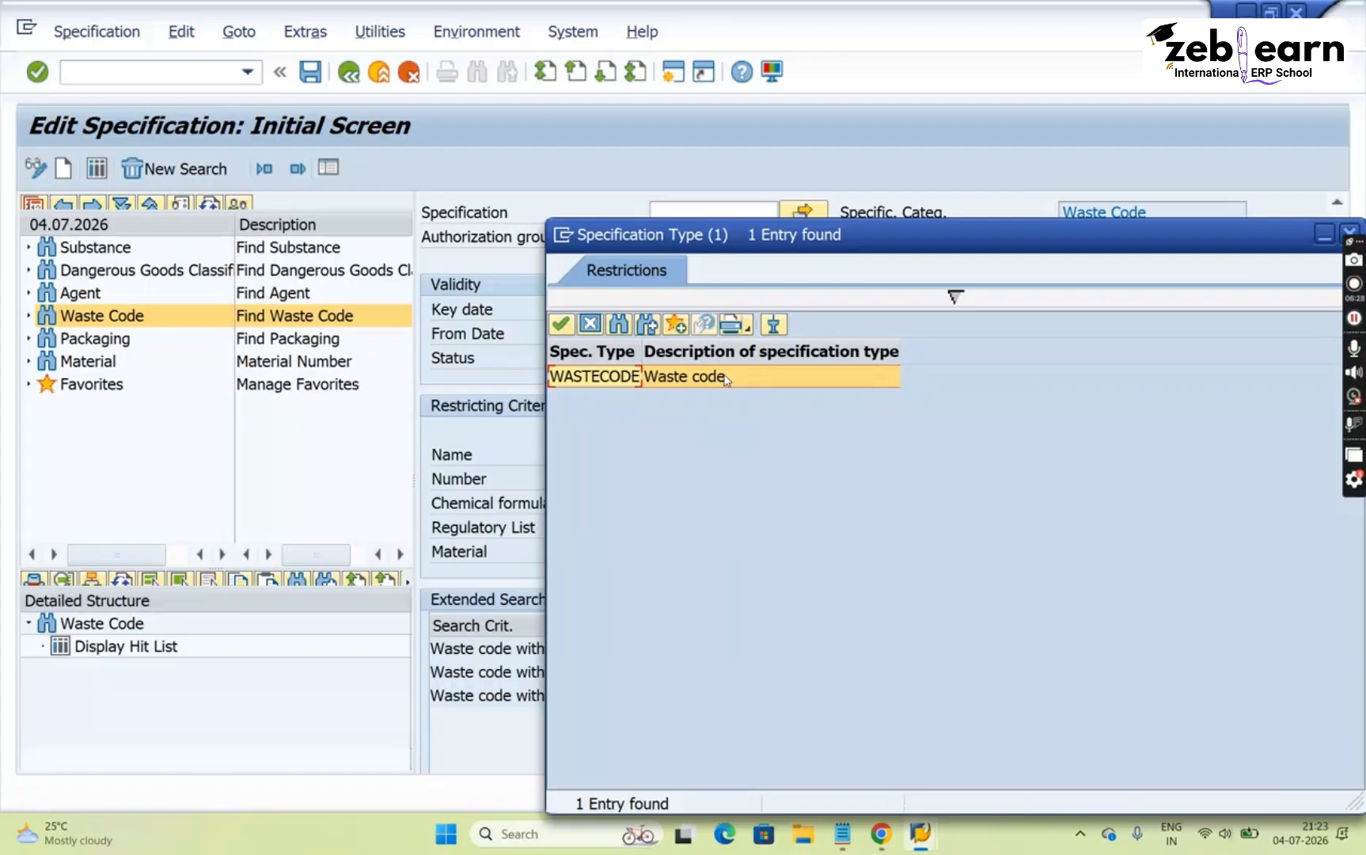
key(Escape)
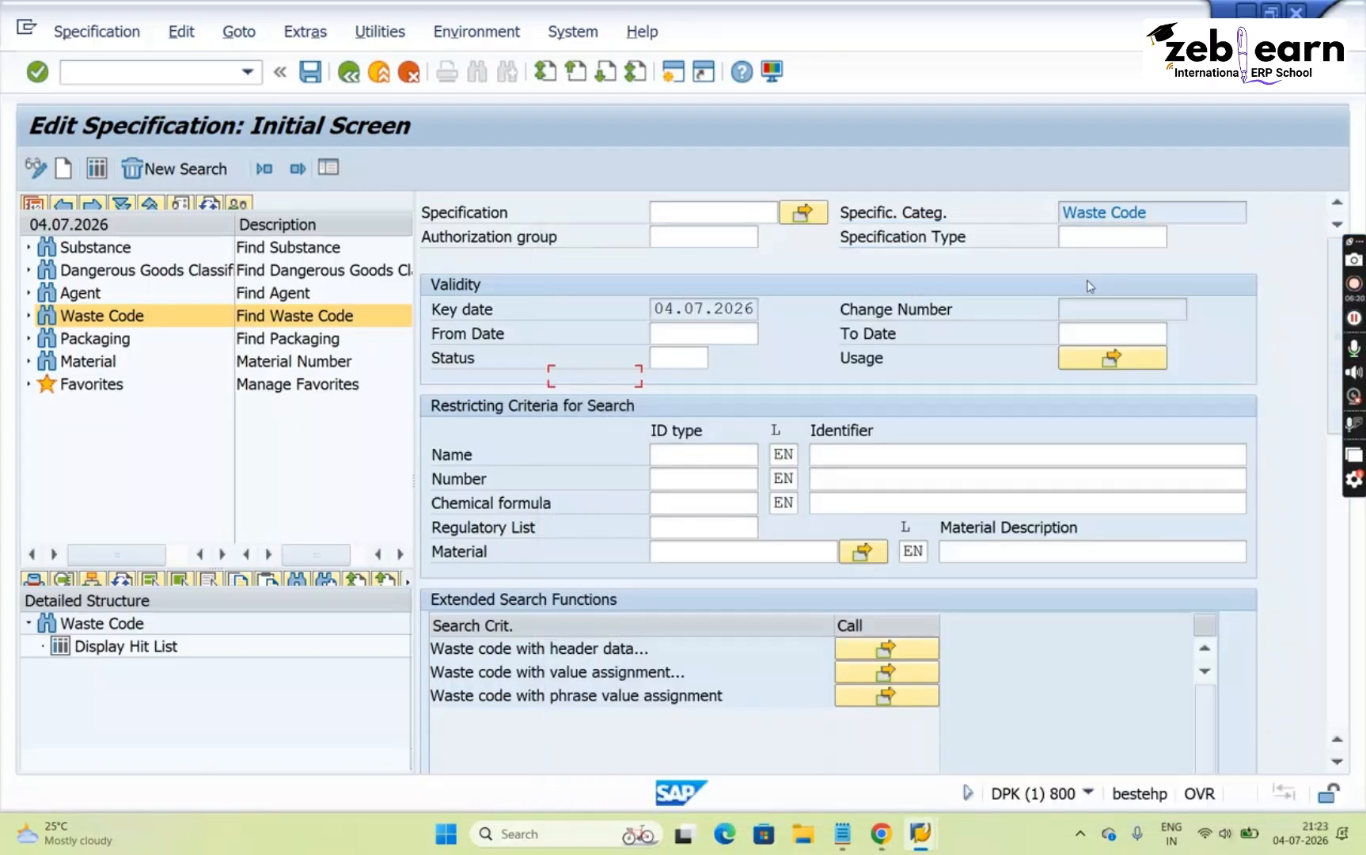
Return to the Notepad notes and complete the WASTECODE line with "WASTECODE"
click(841, 834)
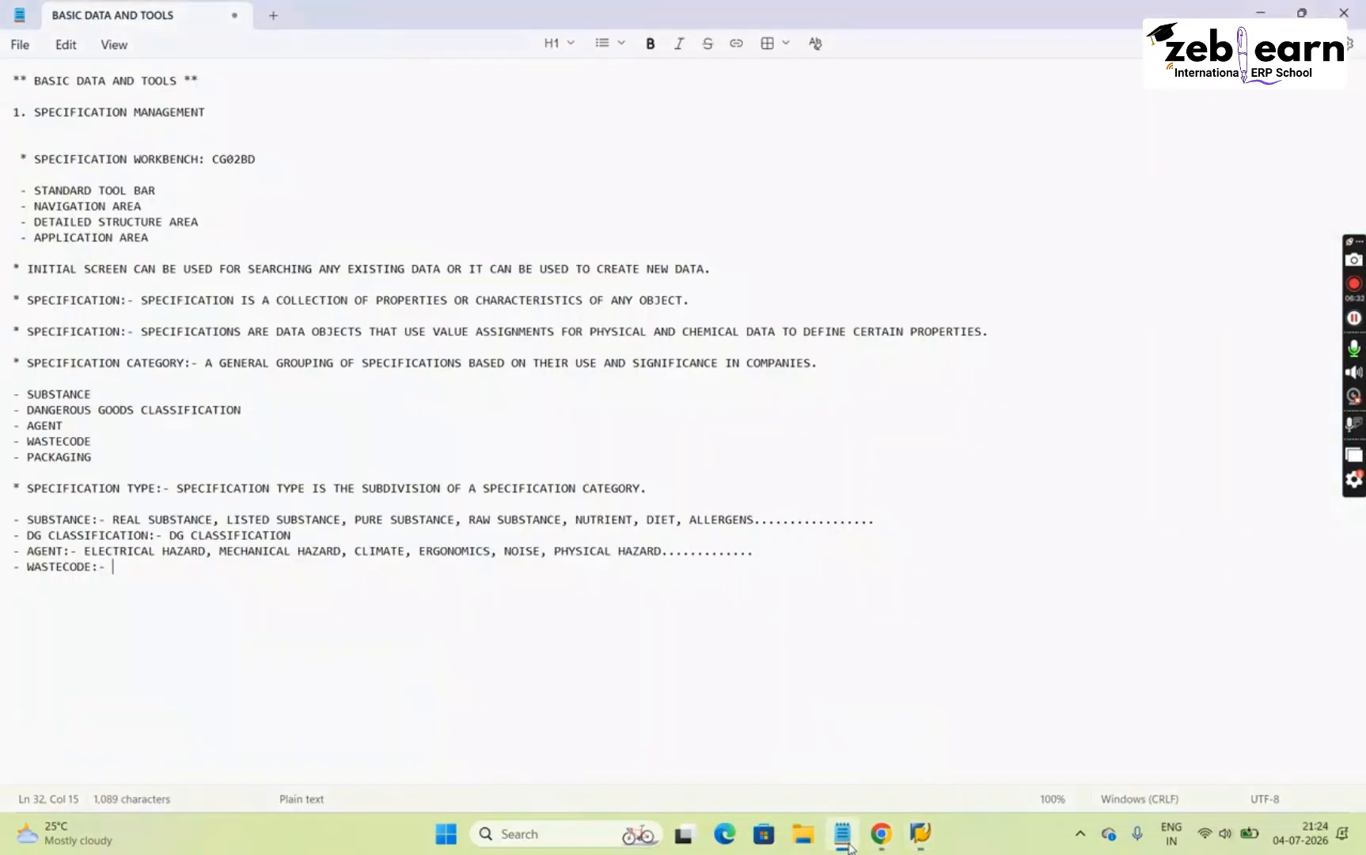
text(WAT)
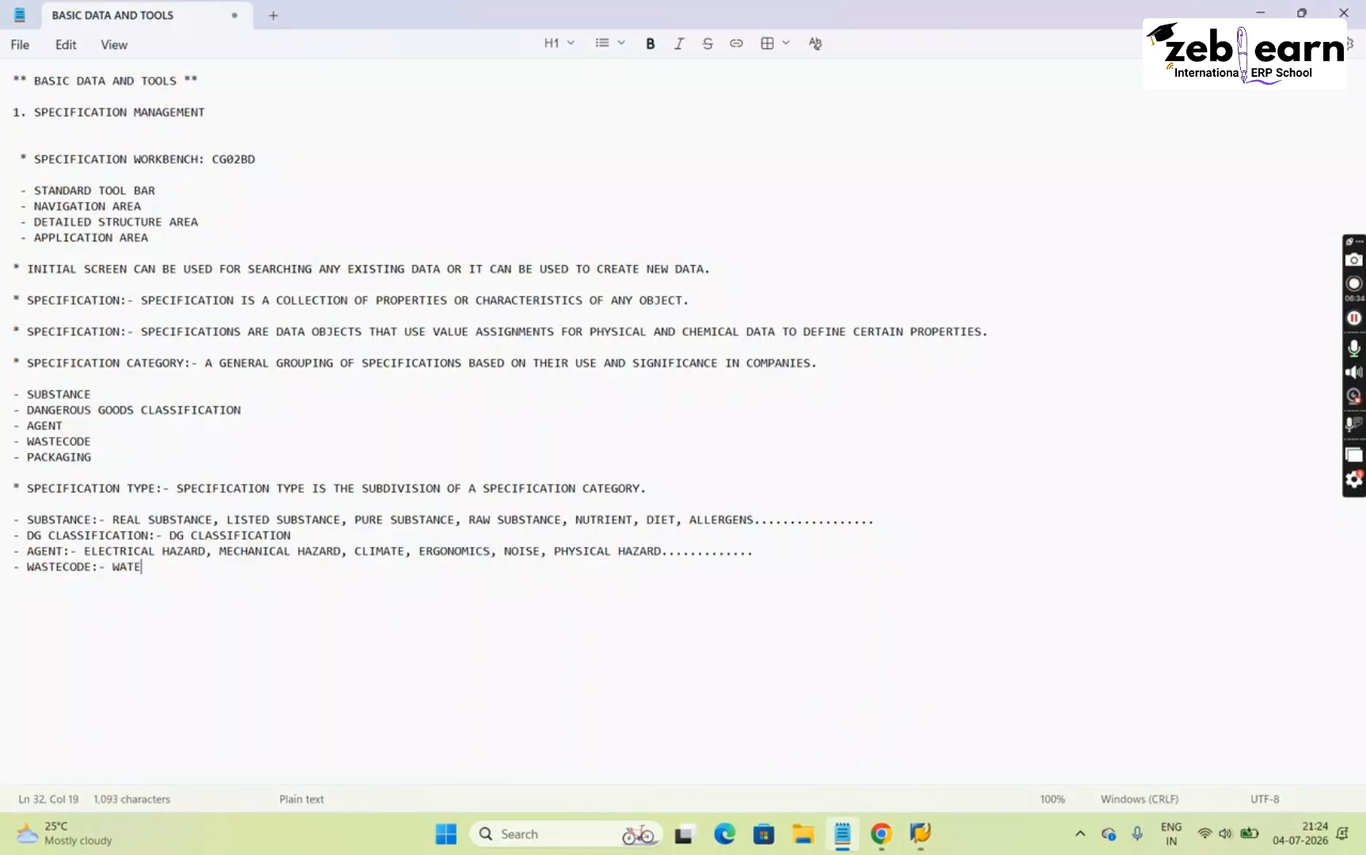
key(BackSpace)
text(STECODE)
Add a new line "- PACKAGING:-" below the WASTECODE line
key(Return)
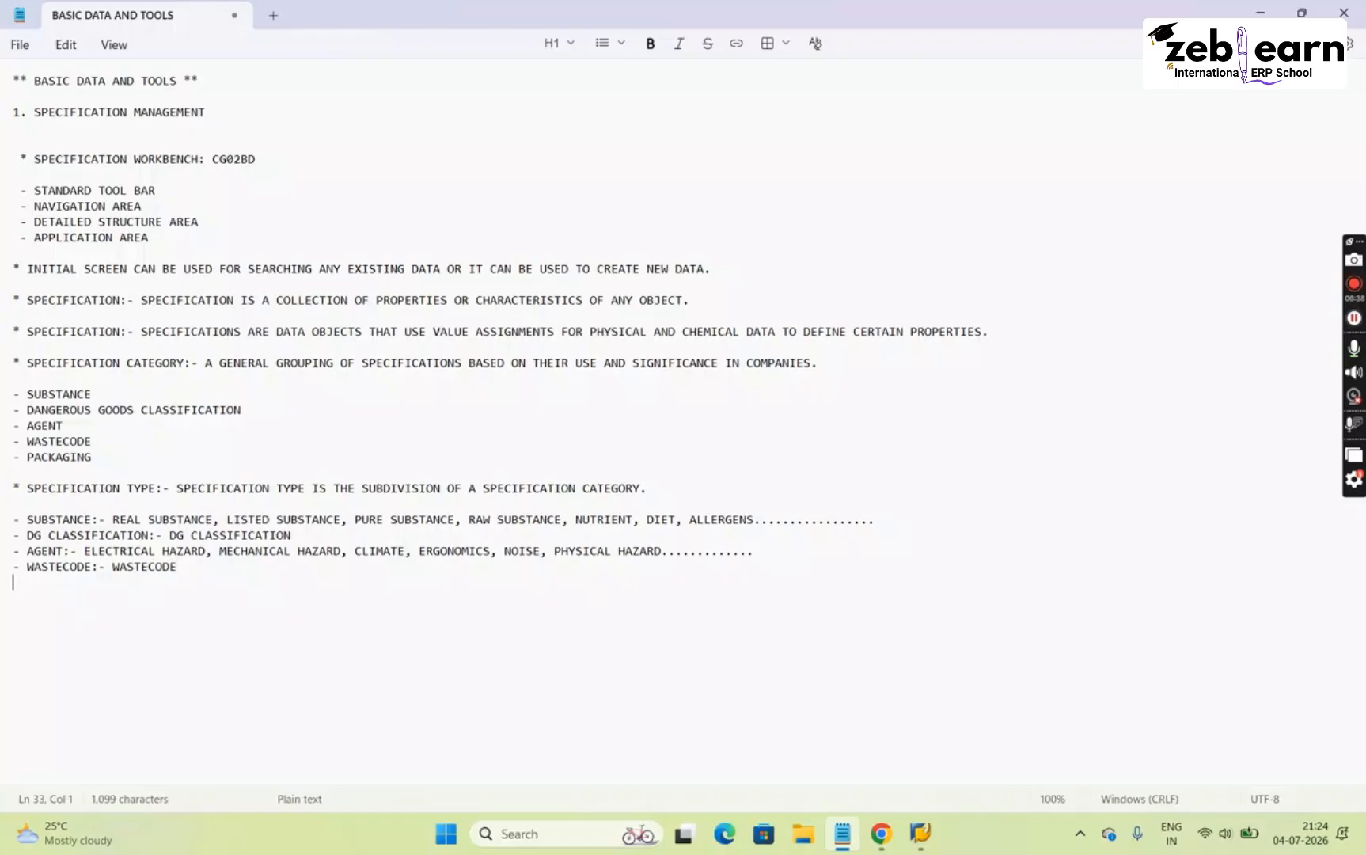
text(- PACKAGING:)
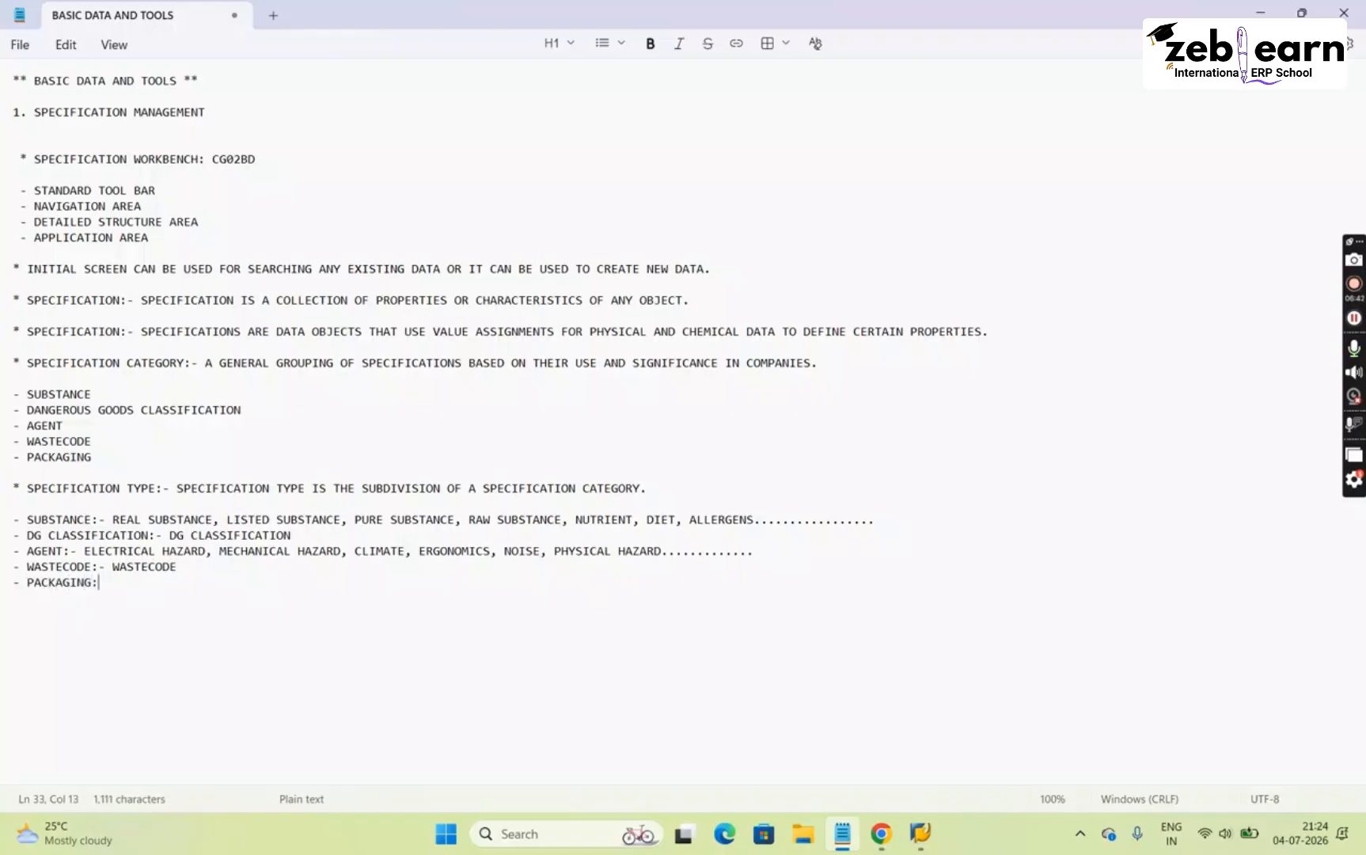
text(-)
Switch to the SAP Edit Specification window, select the Packaging category and display its list of available specification types
mouse_move(924, 845)
click(966, 752)
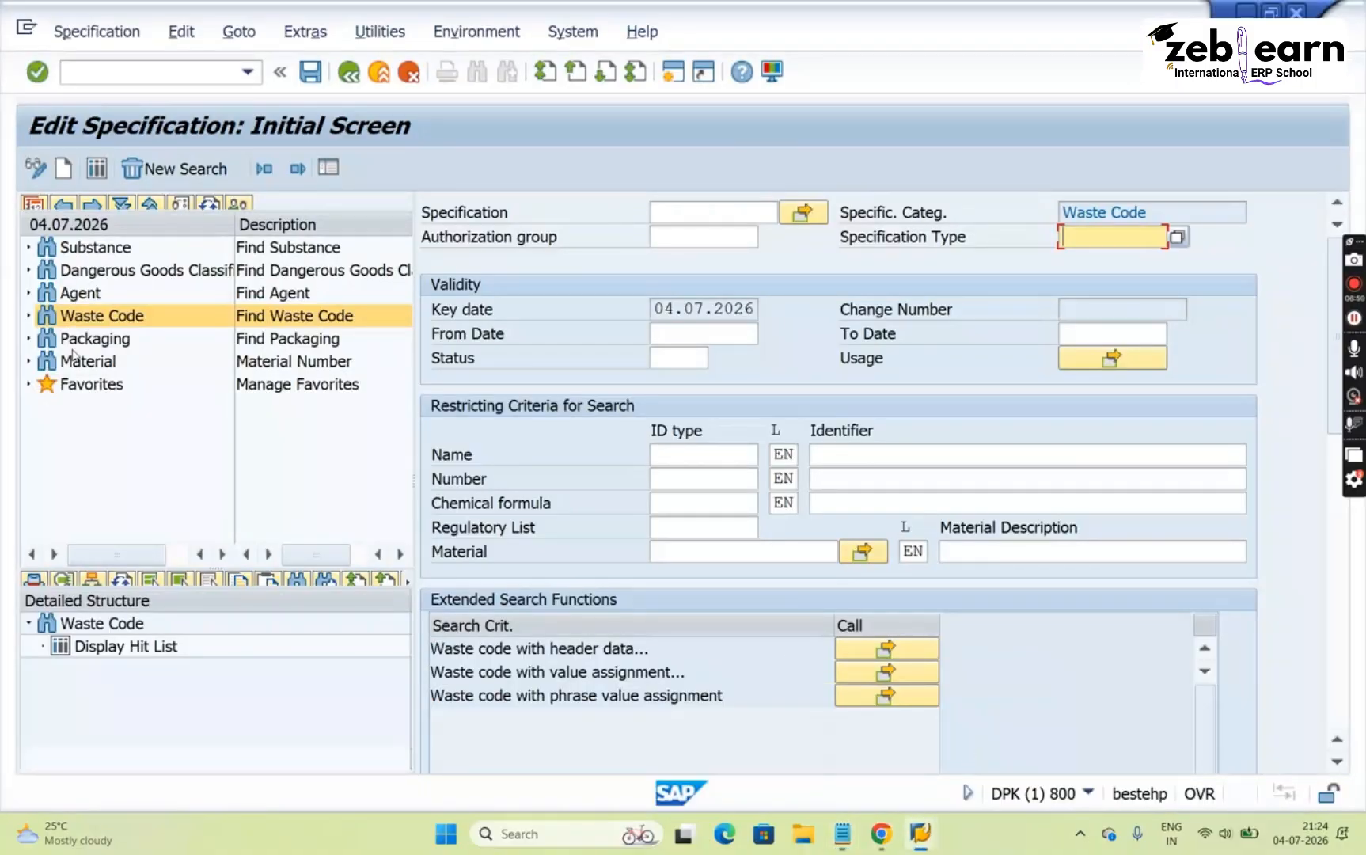
click(119, 340)
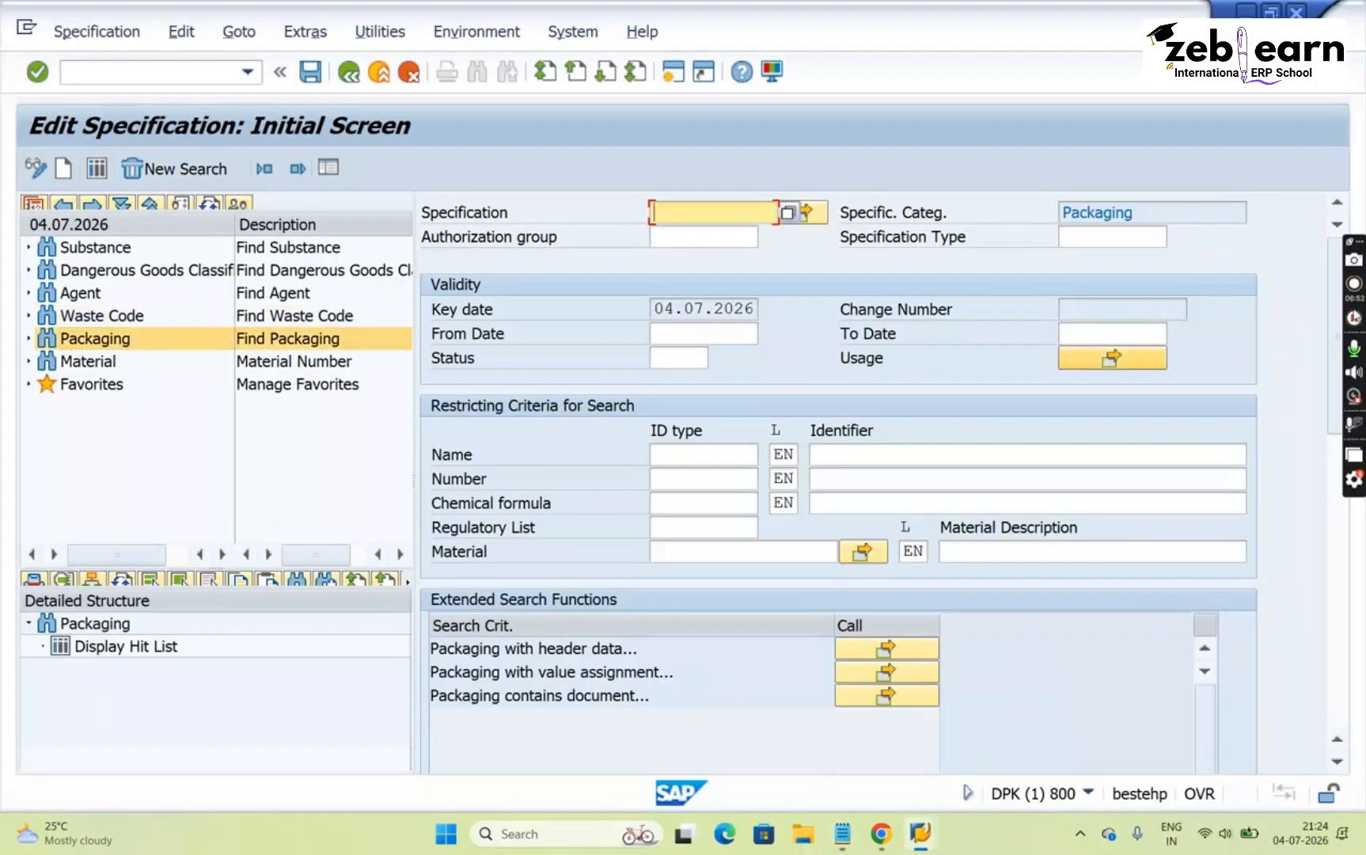
click(1134, 237)
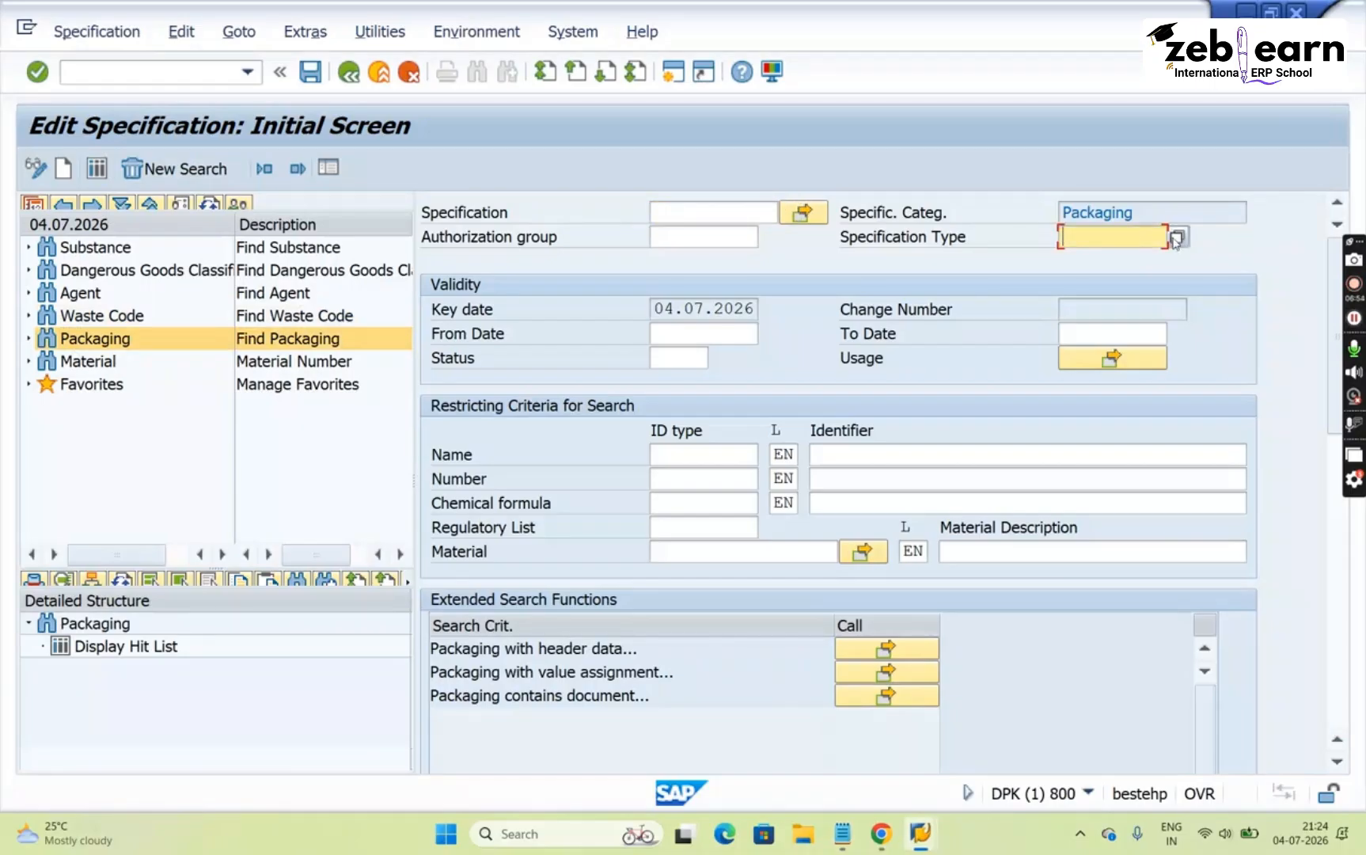
click(1170, 239)
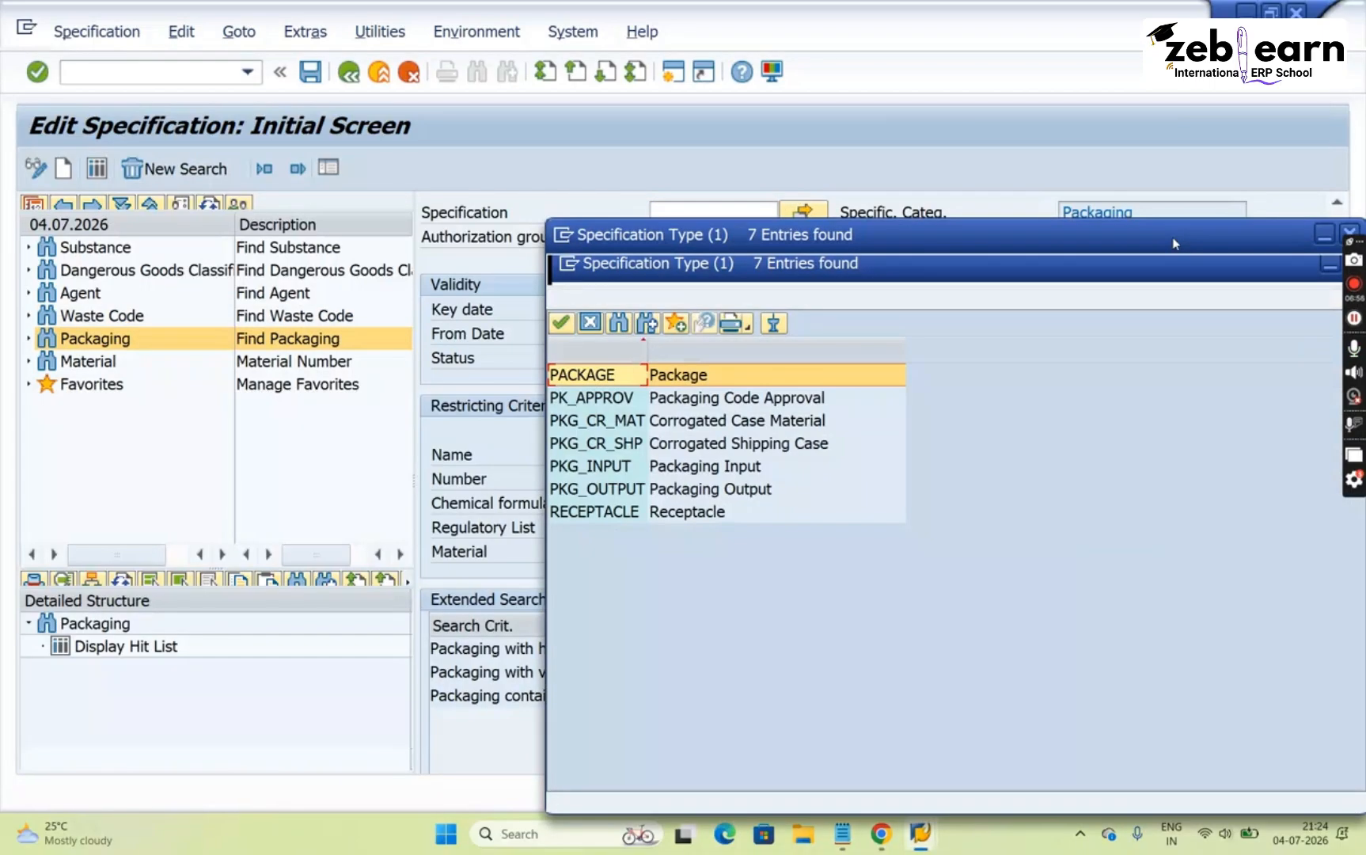
Review the Packaging specification types one by one, from Package through Receptacle, and close the list without choosing one
click(699, 401)
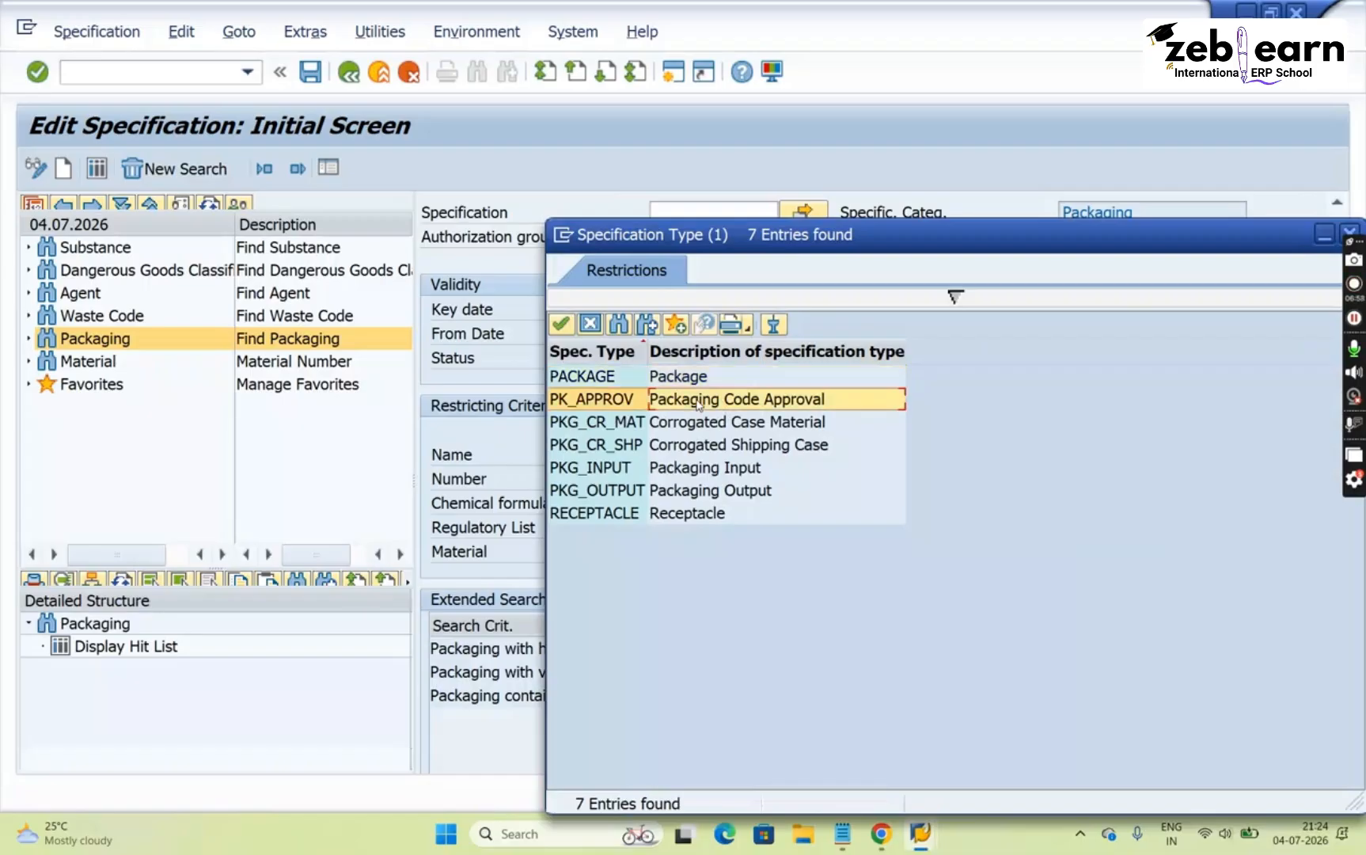
click(694, 377)
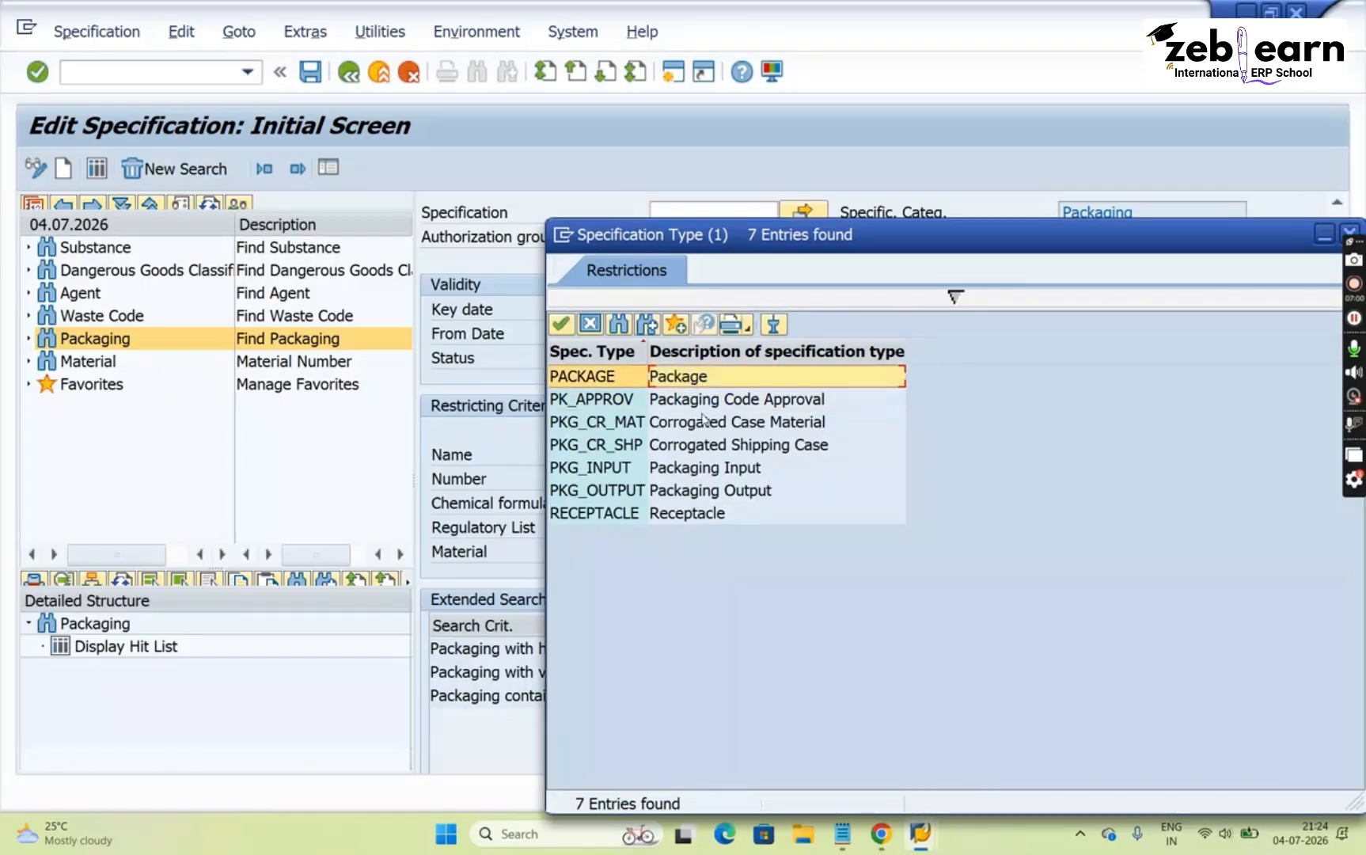
click(704, 400)
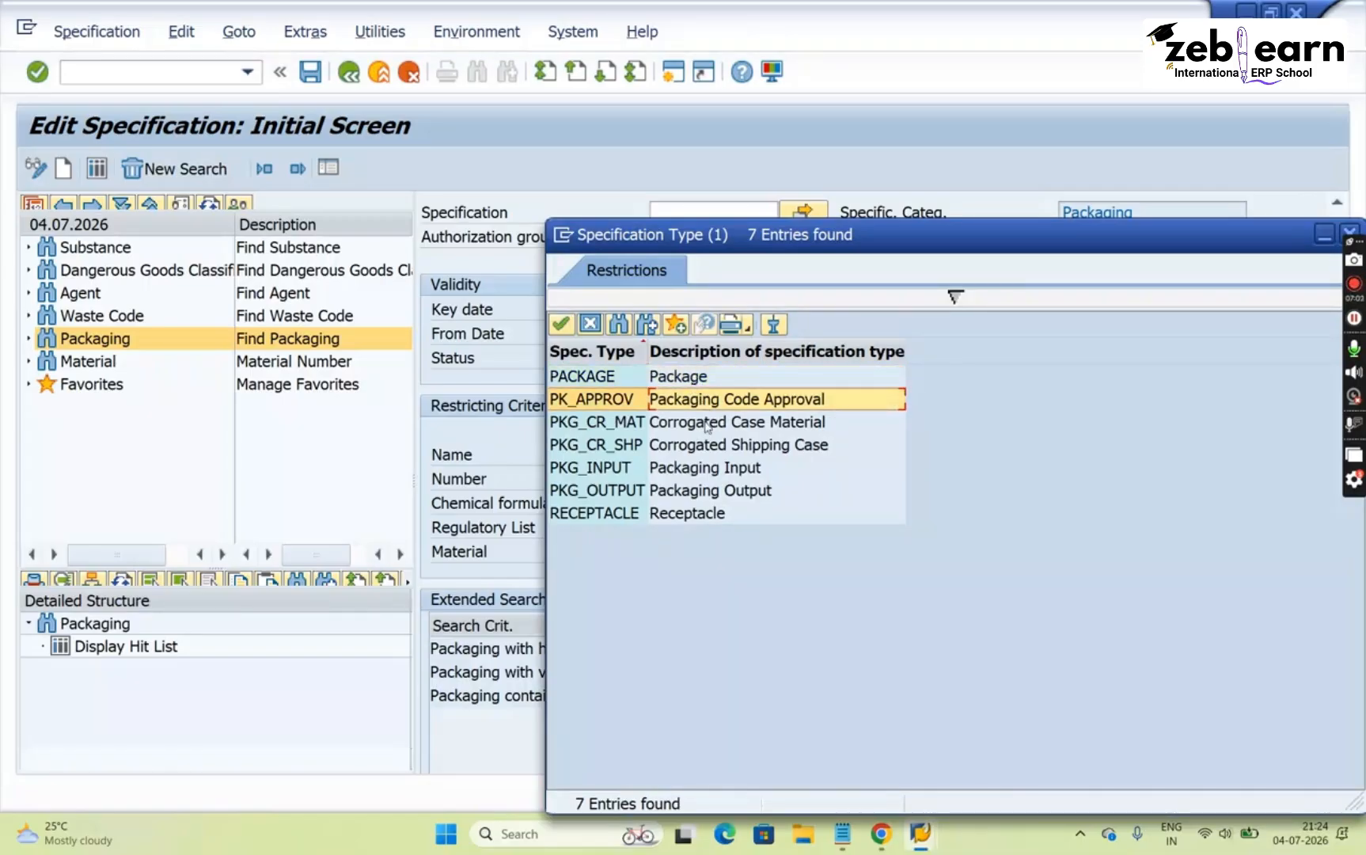
click(707, 423)
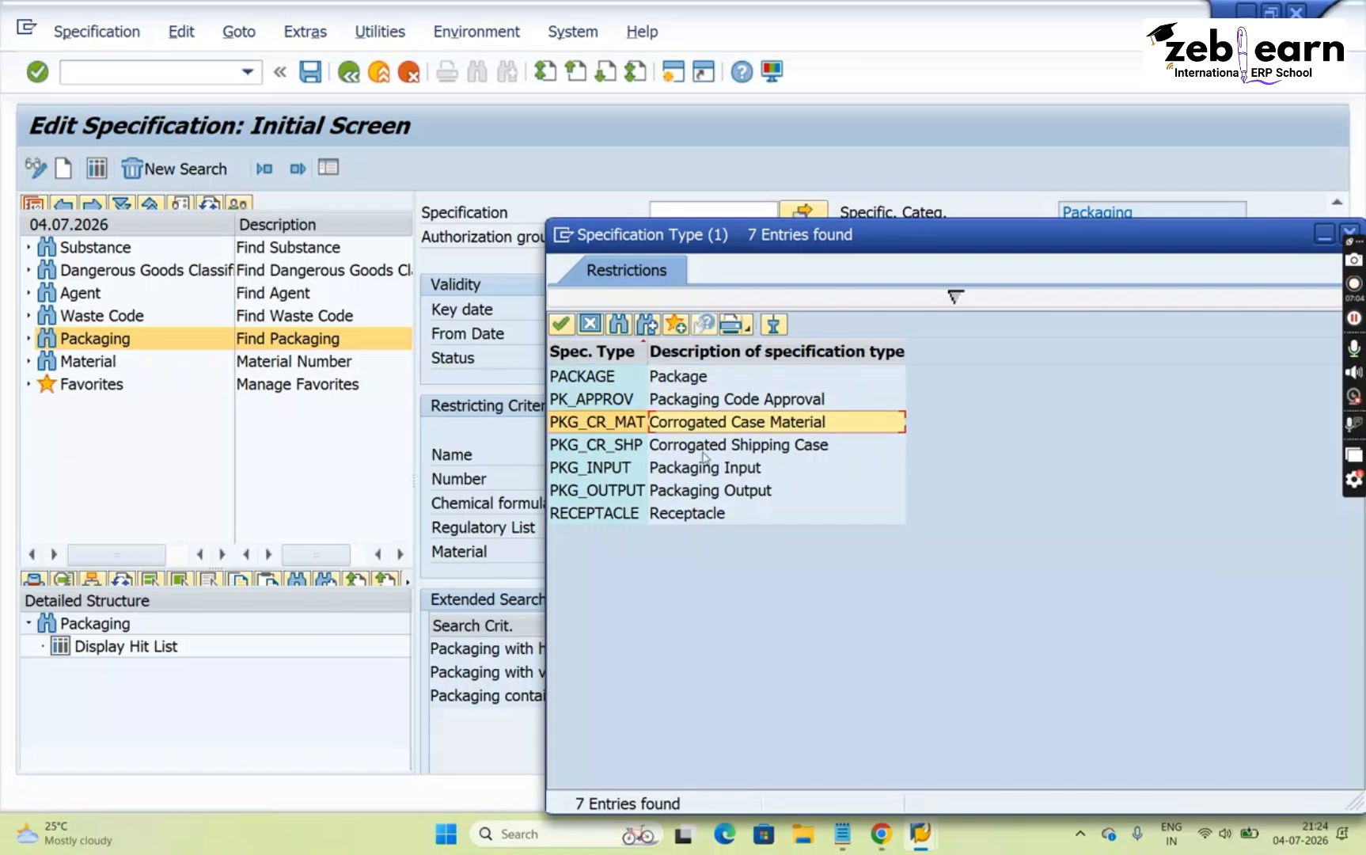
click(704, 456)
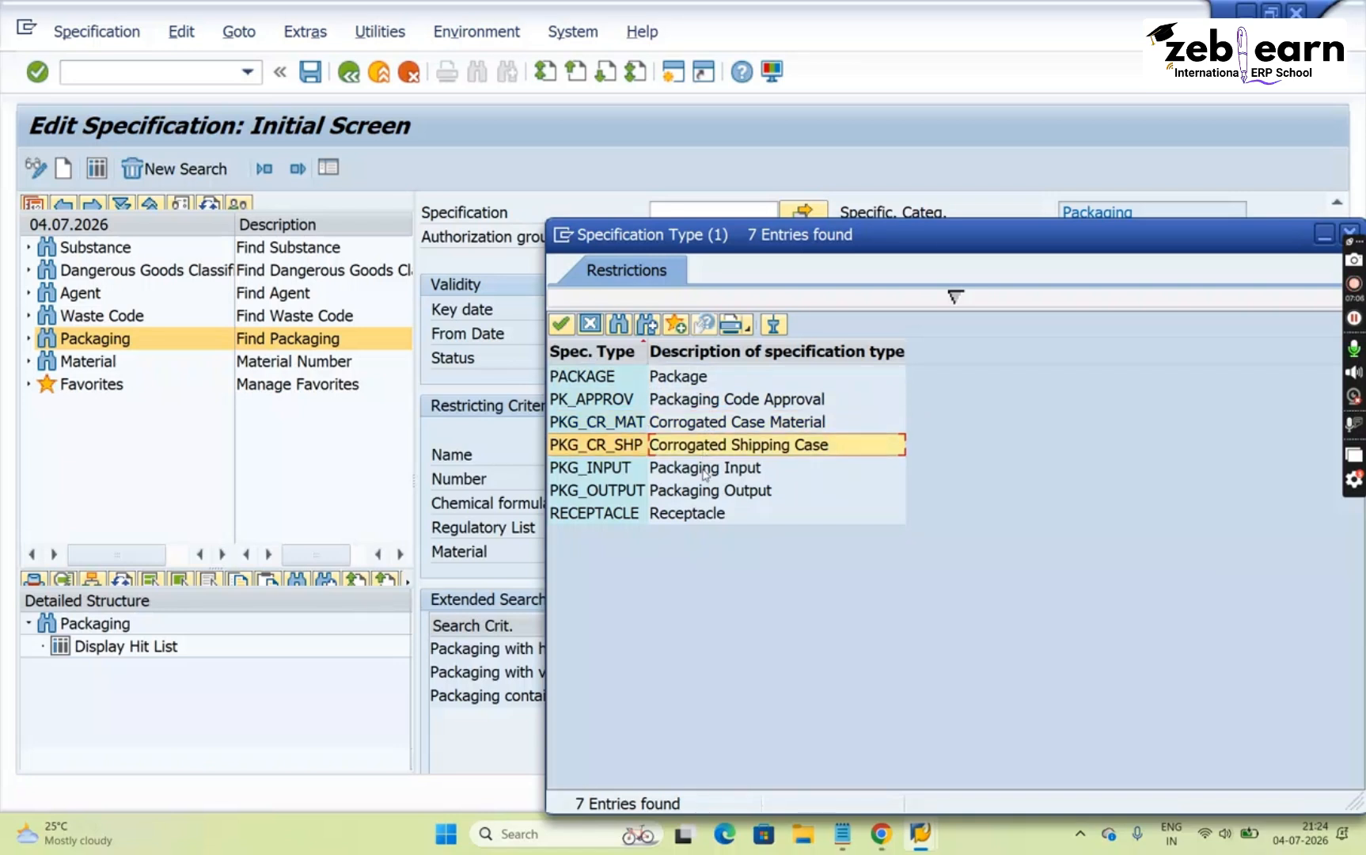
click(705, 473)
click(700, 496)
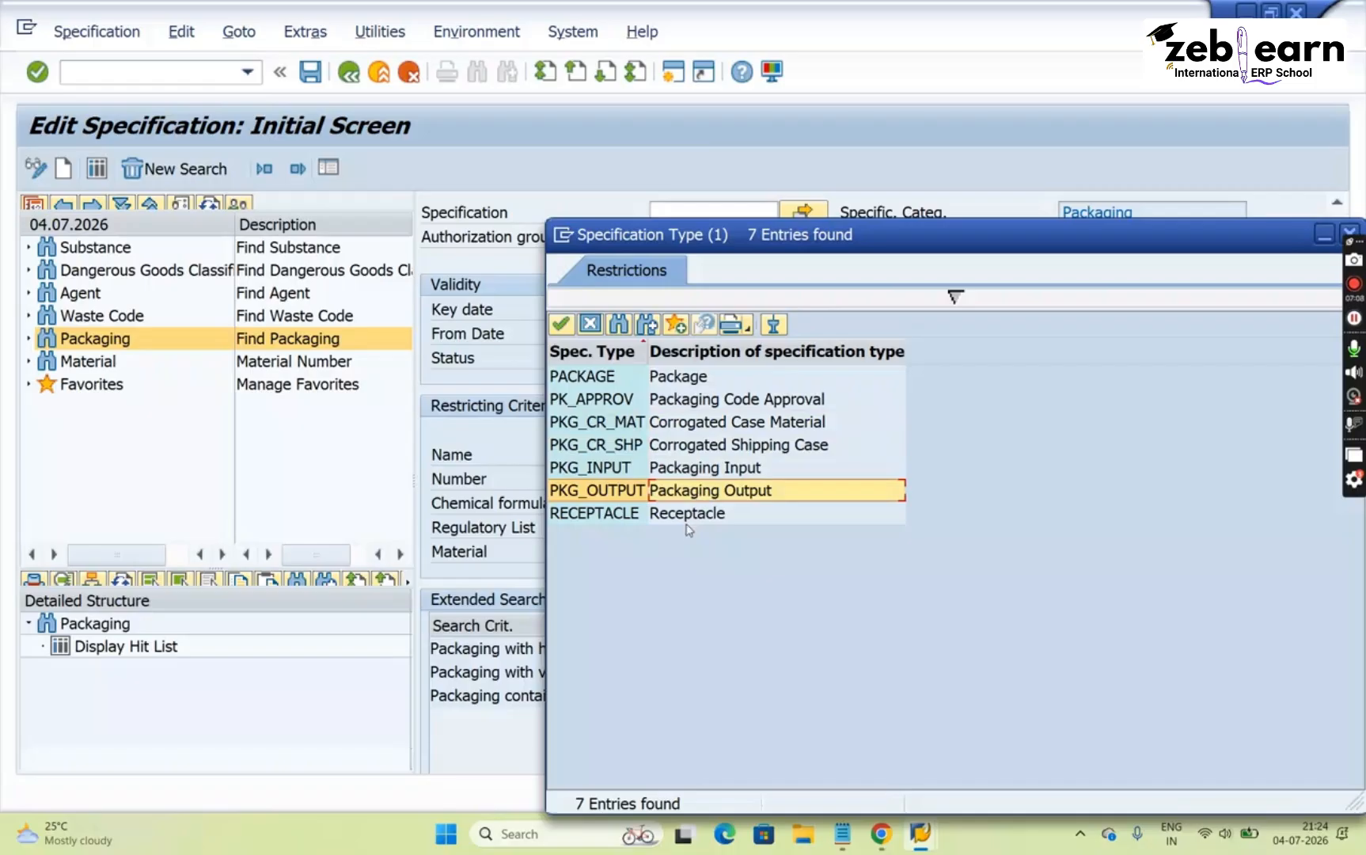
click(687, 524)
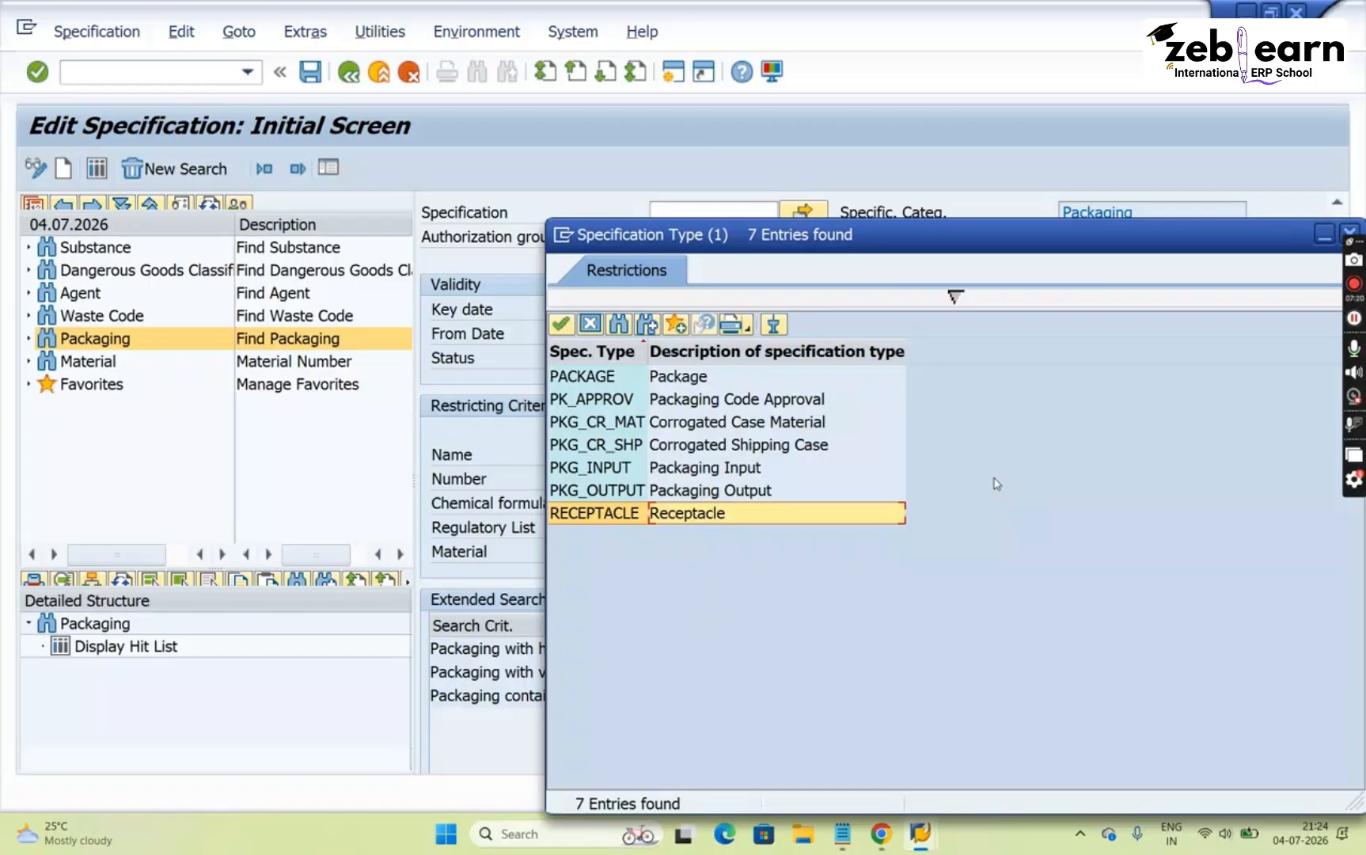
key(Escape)
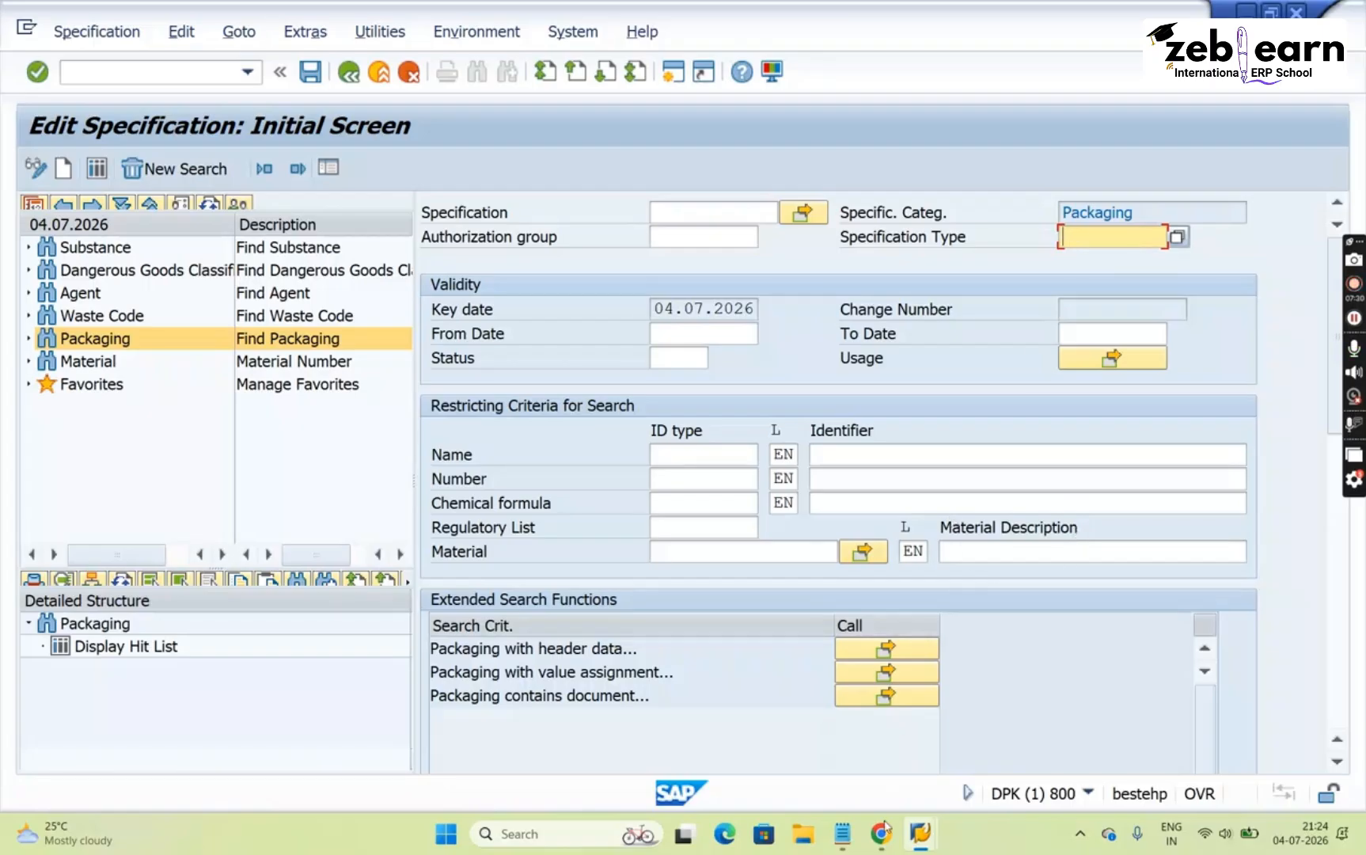
Return to the Notepad notes and review the definitions of specification, specification category and specification type, highlighting the second SPECIFICATION line and the SPECIFICATION TYPE line
click(848, 843)
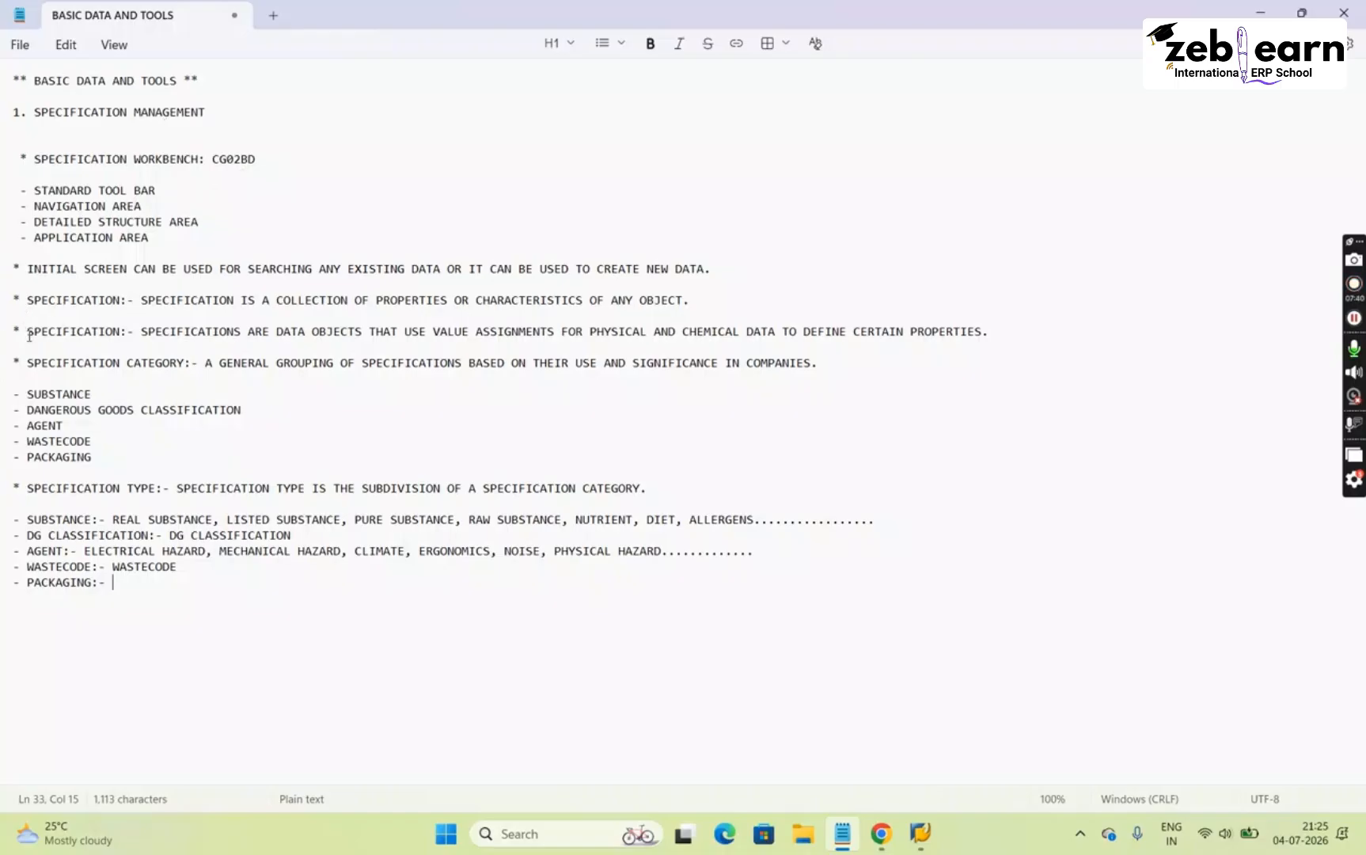
drag(29, 336, 1005, 336)
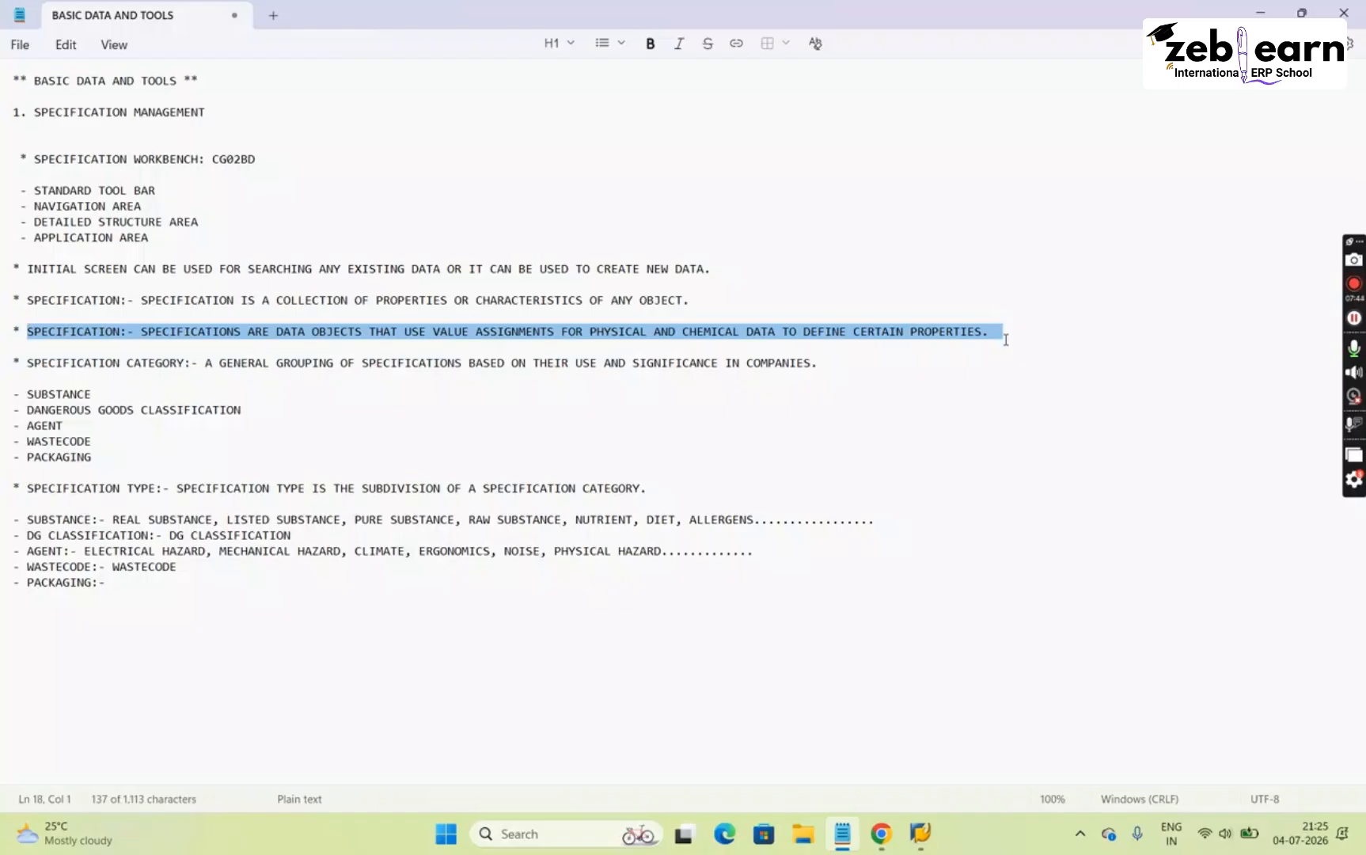
click(193, 363)
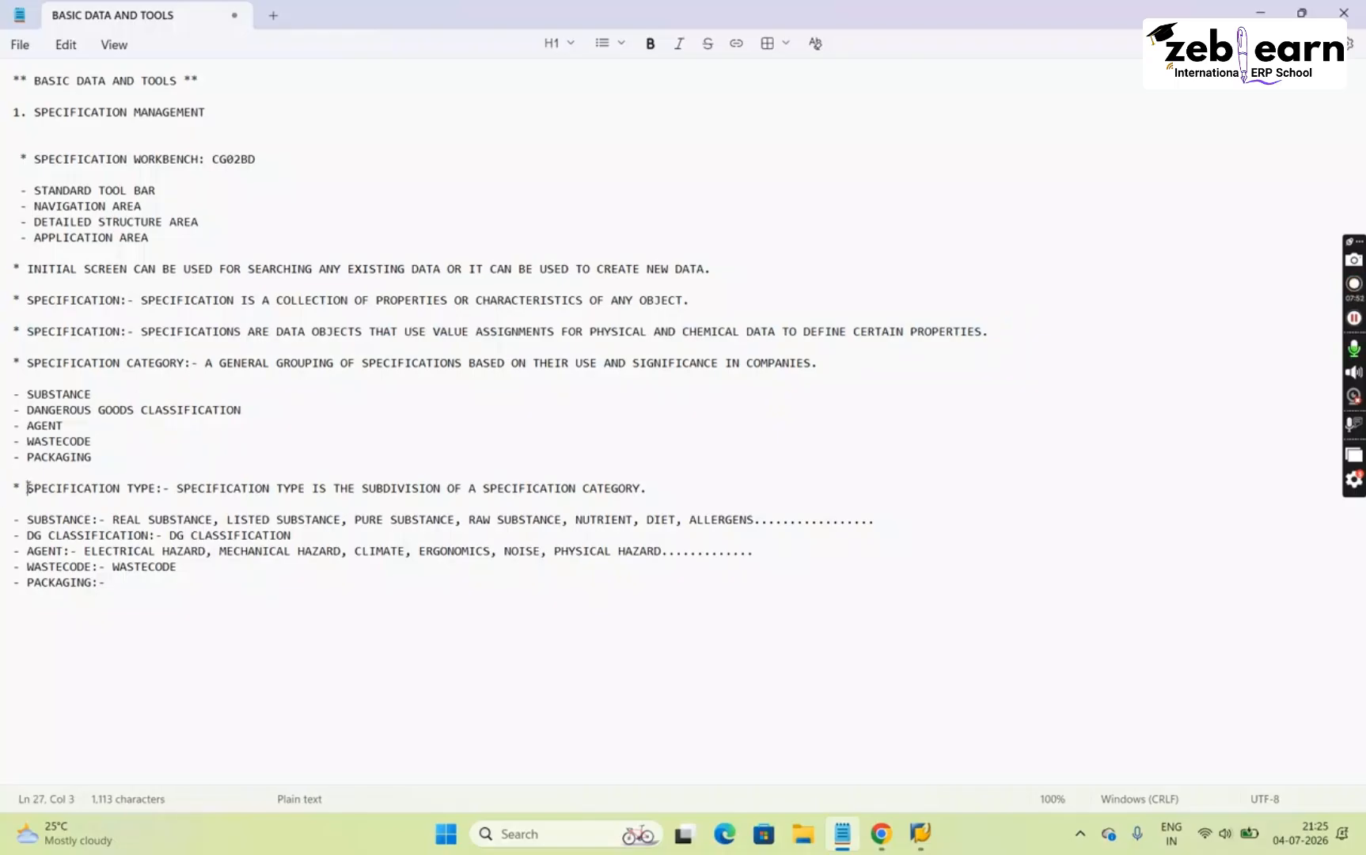
drag(28, 486, 743, 485)
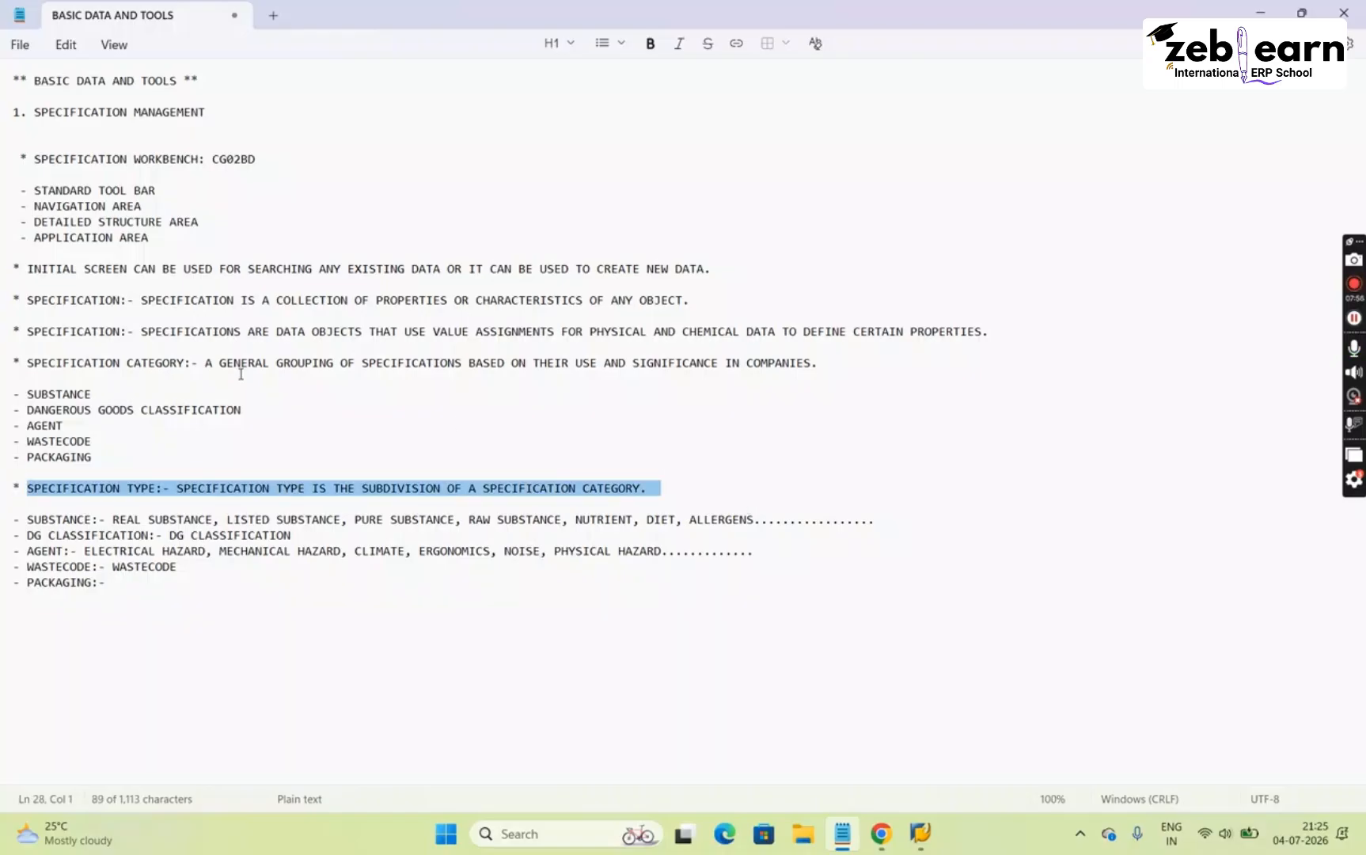
Place the cursor after "- PACKAGING:-" in the notes, check the Teams meeting window in Chrome and minimize it again
click(193, 586)
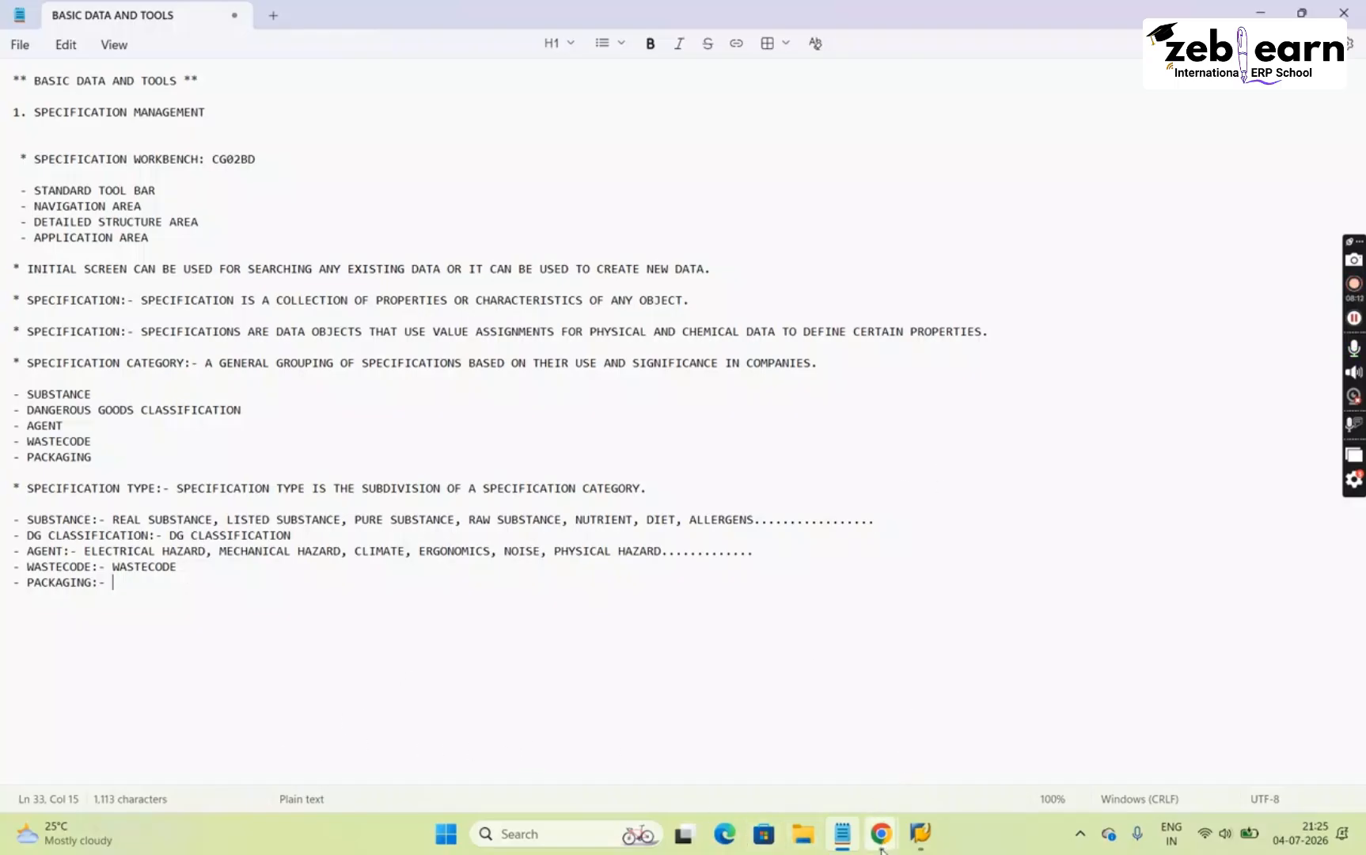
mouse_move(881, 833)
click(833, 747)
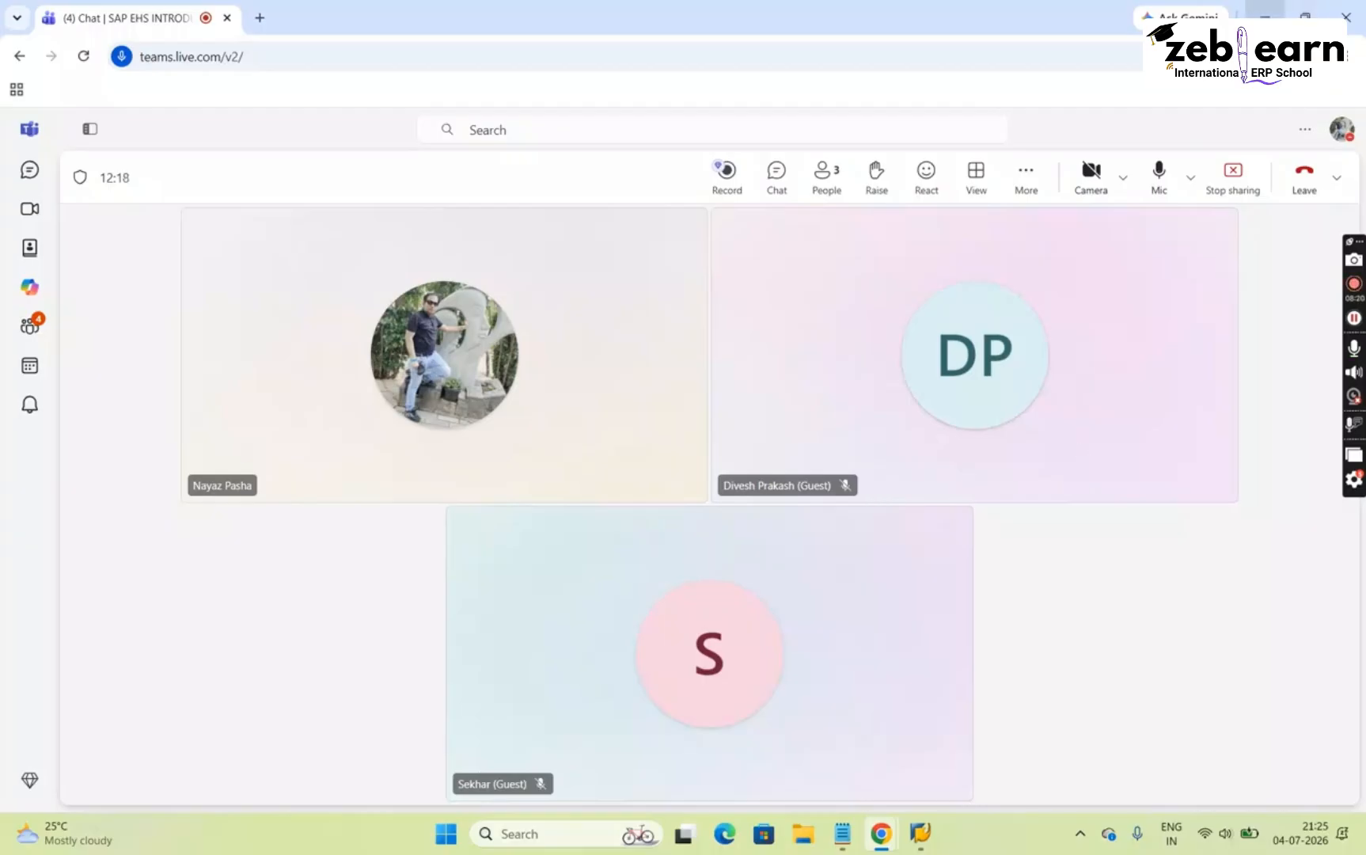
click(1264, 16)
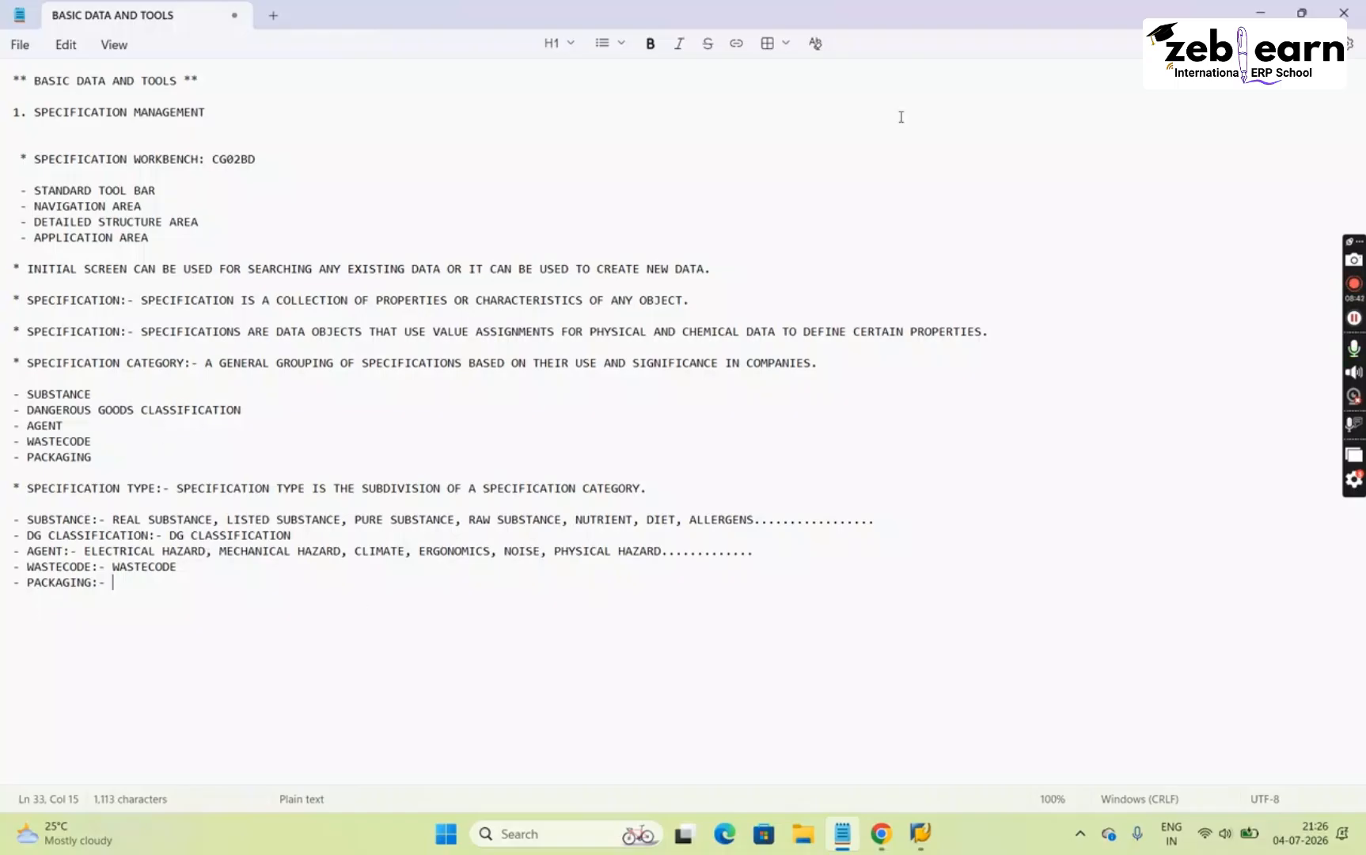
Switch to SAP, return to the Easy Access screen, restart the specification workbench with transaction CG02BD and open the Agent category's search screen
key(alt+Tab)
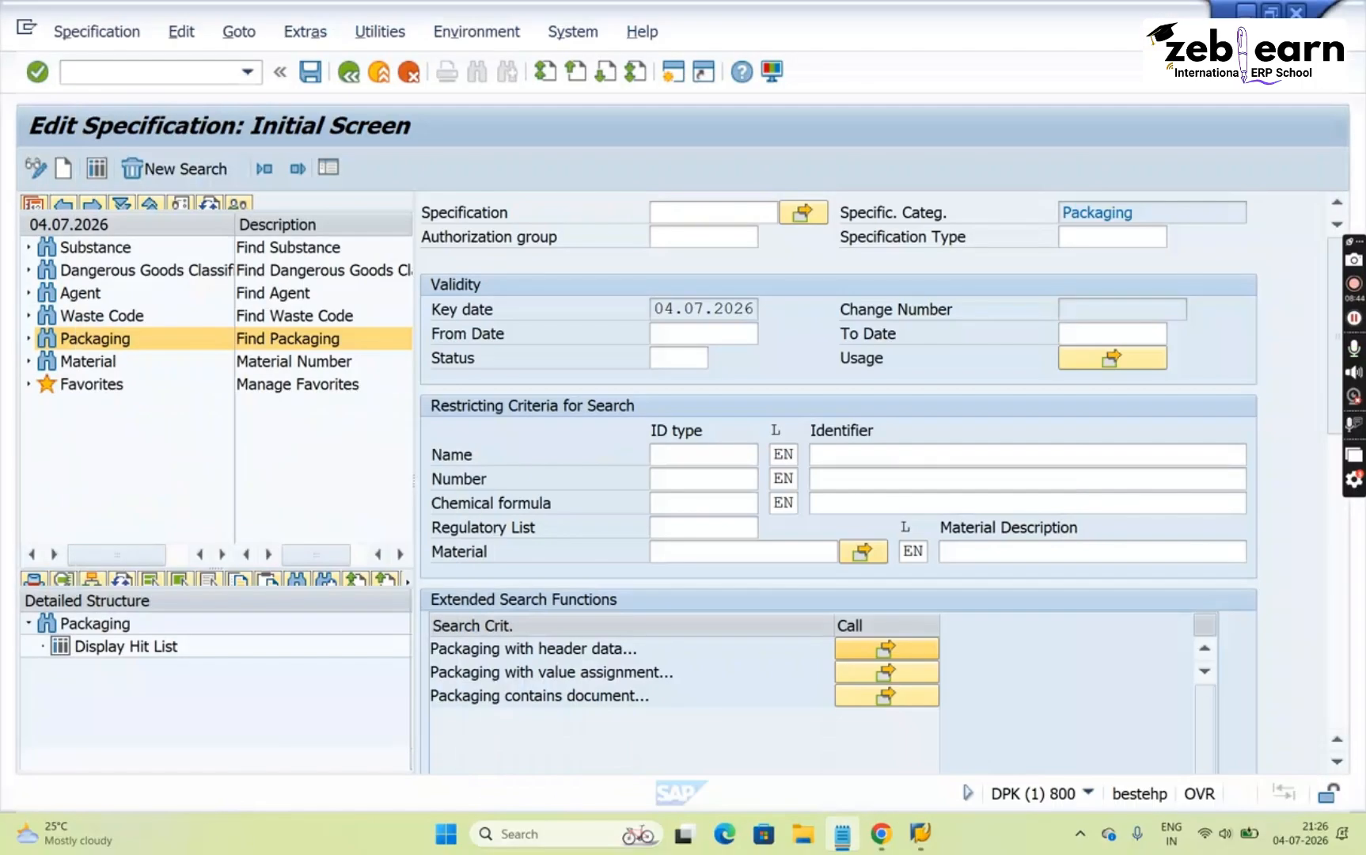
click(148, 74)
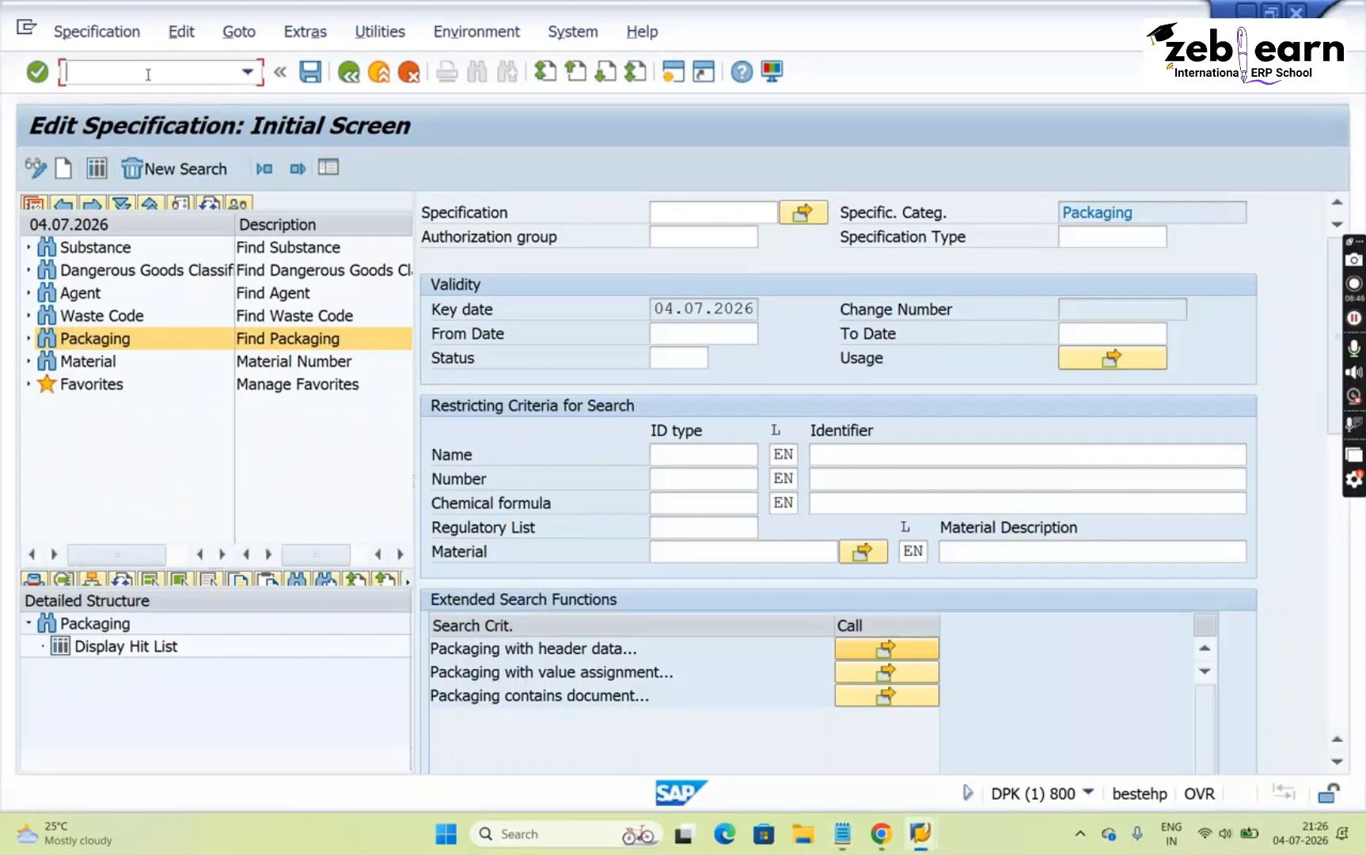
text(/n)
key(Return)
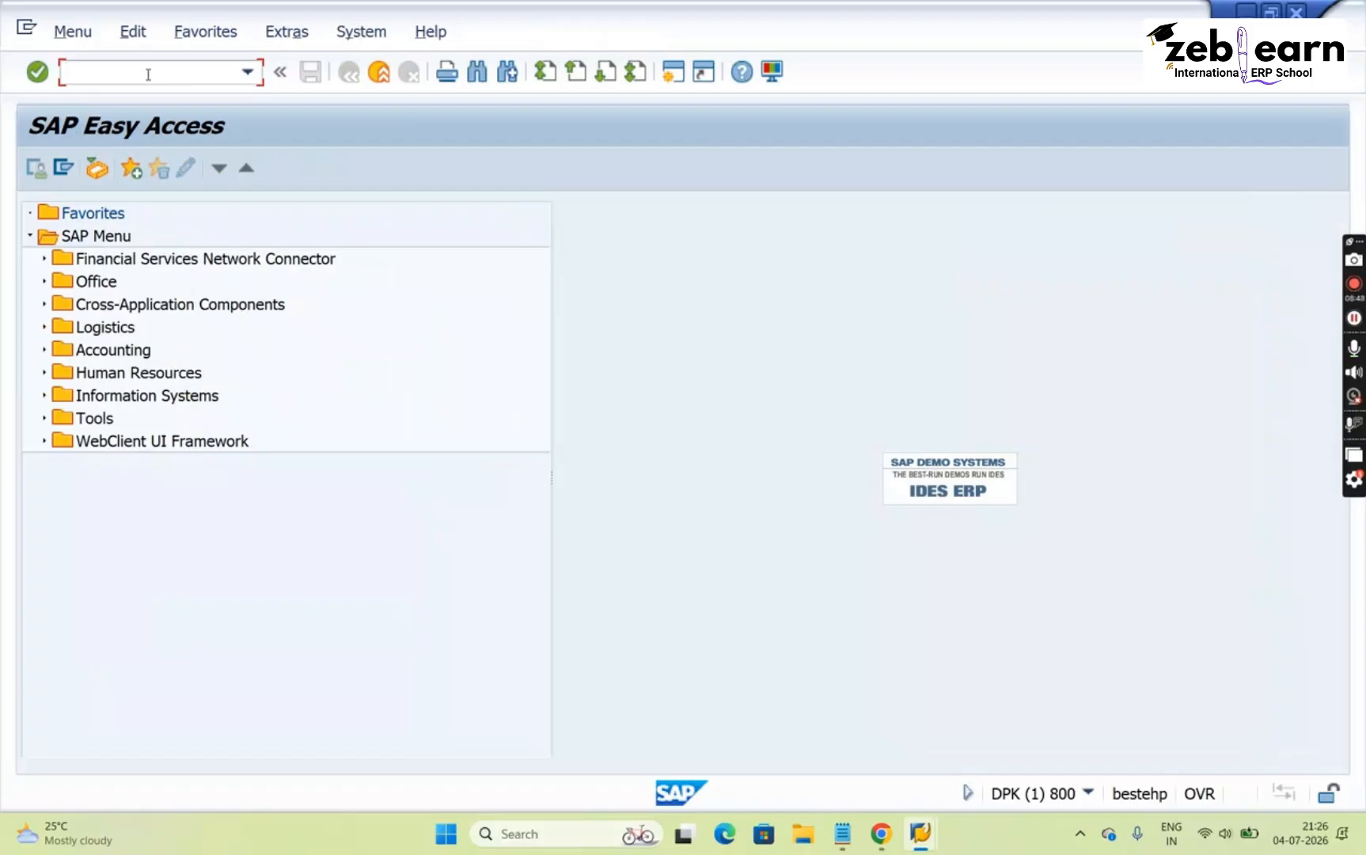
text(cG02BD)
key(Return)
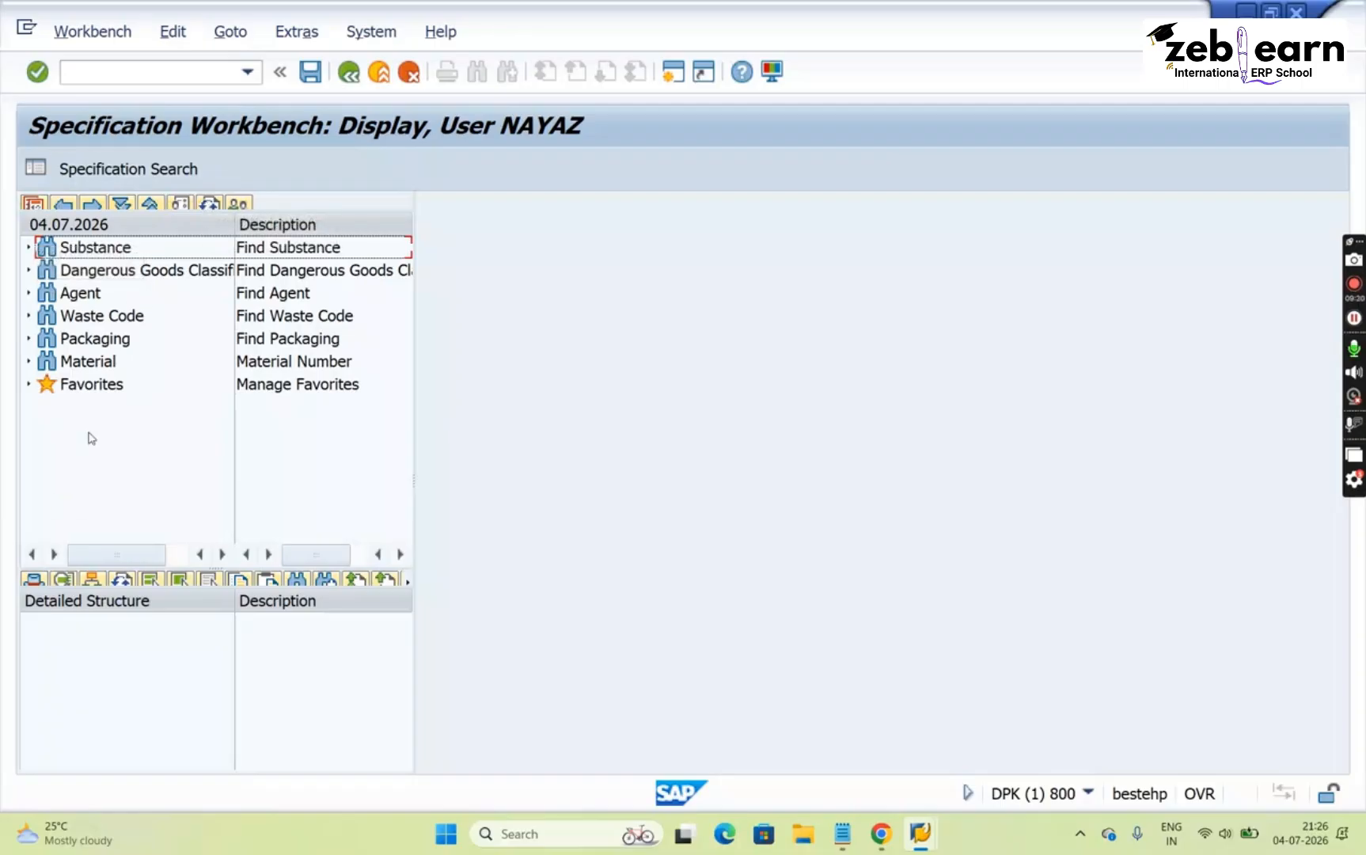
click(112, 252)
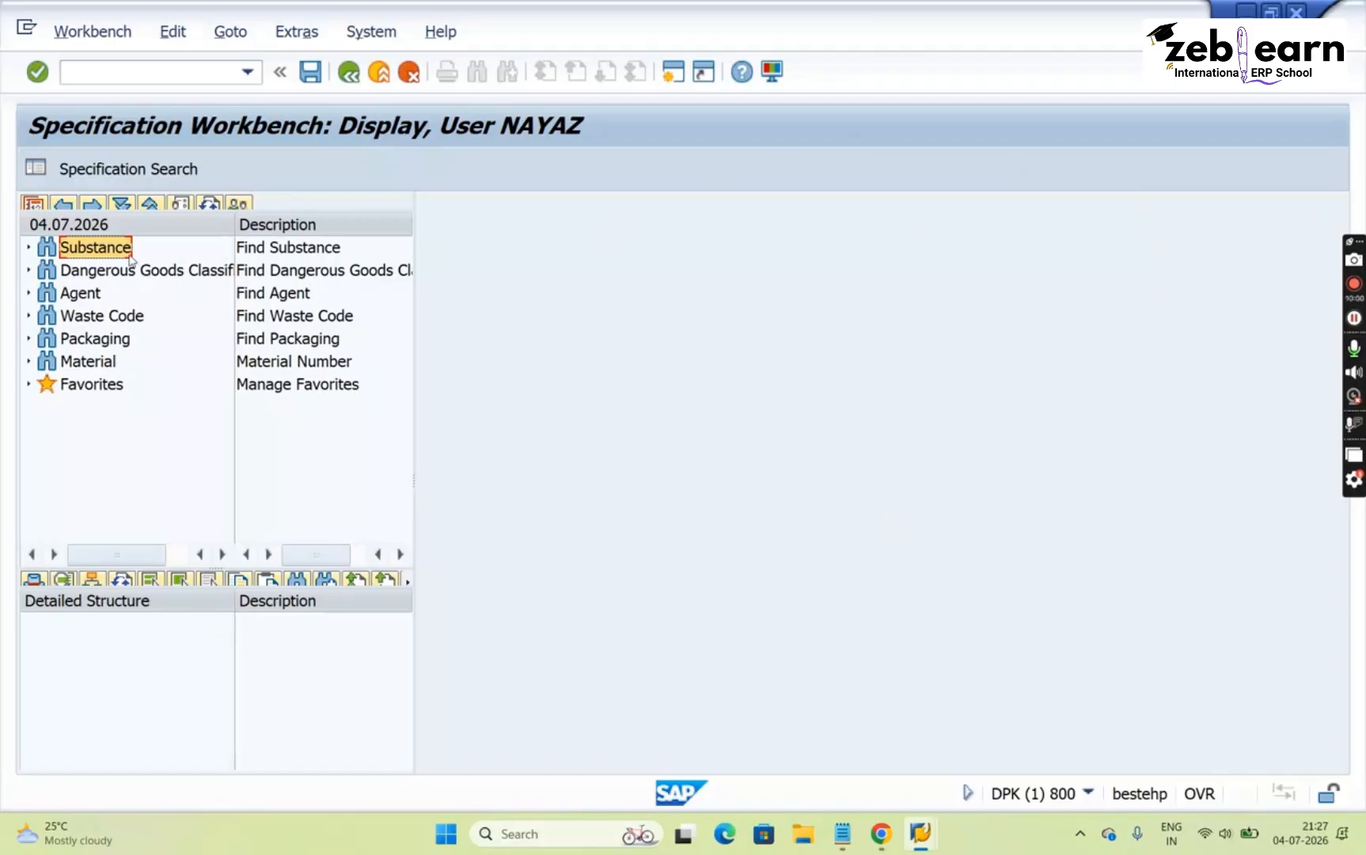
double_click(74, 299)
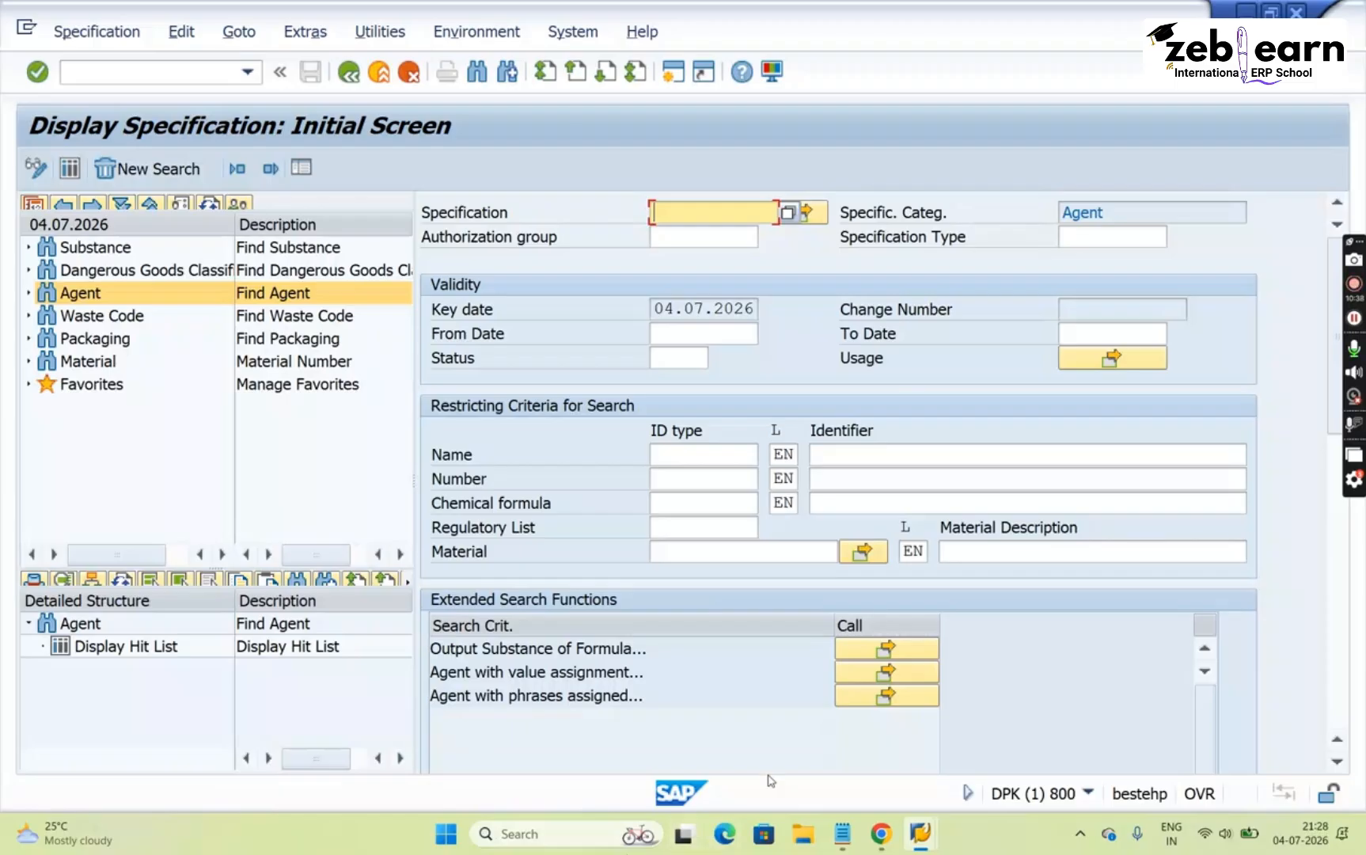
Switch to the Teams meeting in Chrome, admit the participant waiting in the lobby and minimize the window
mouse_move(880, 843)
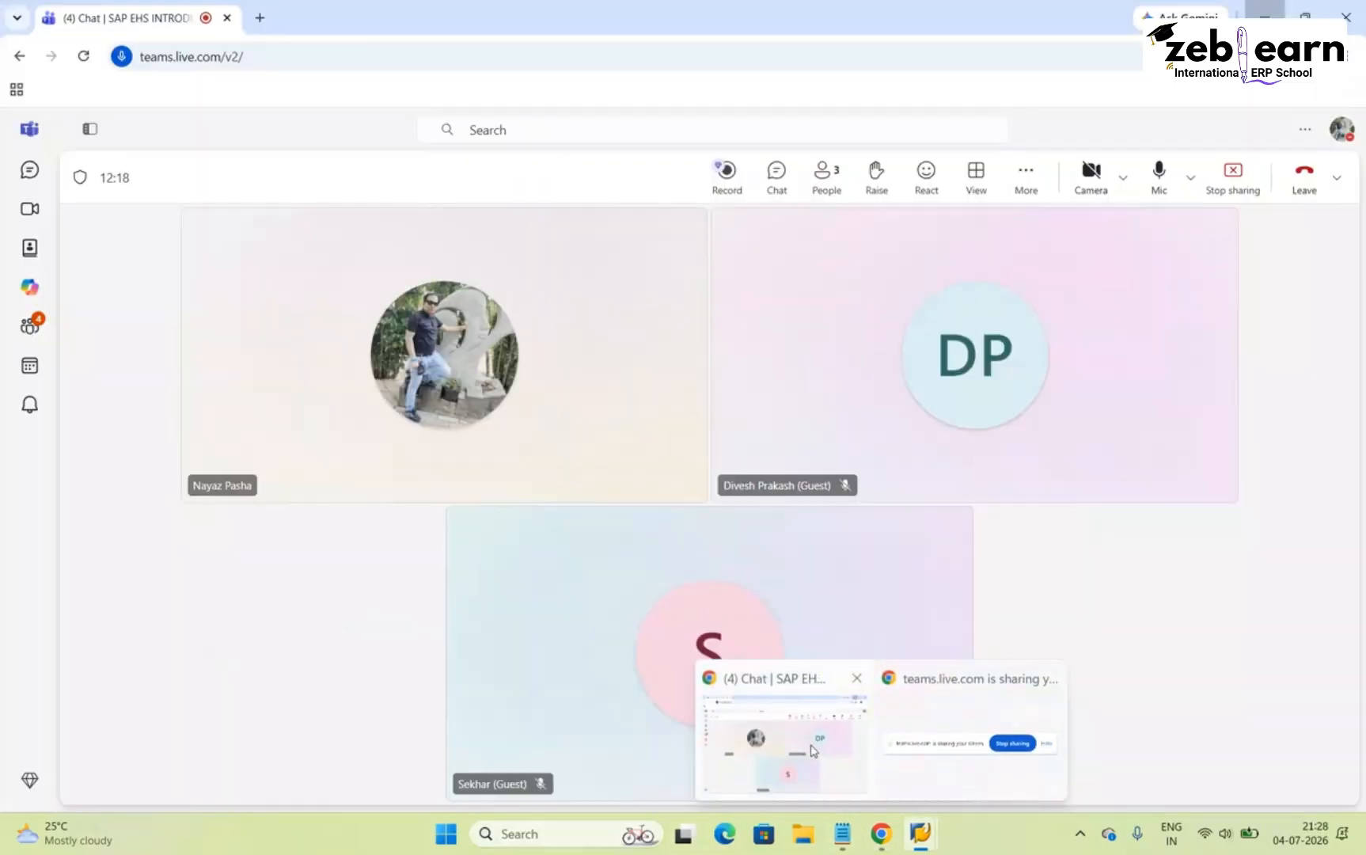
click(808, 747)
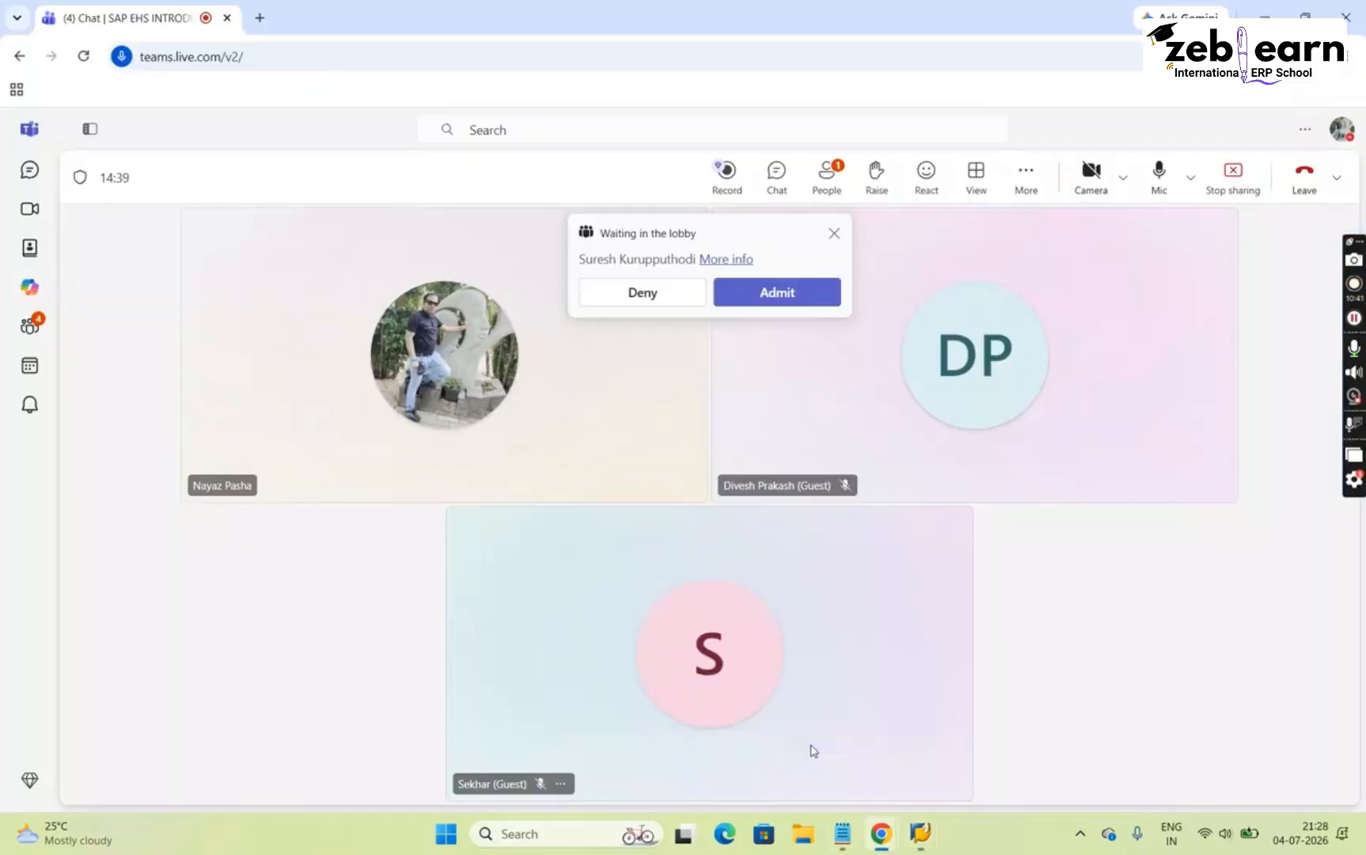
click(777, 301)
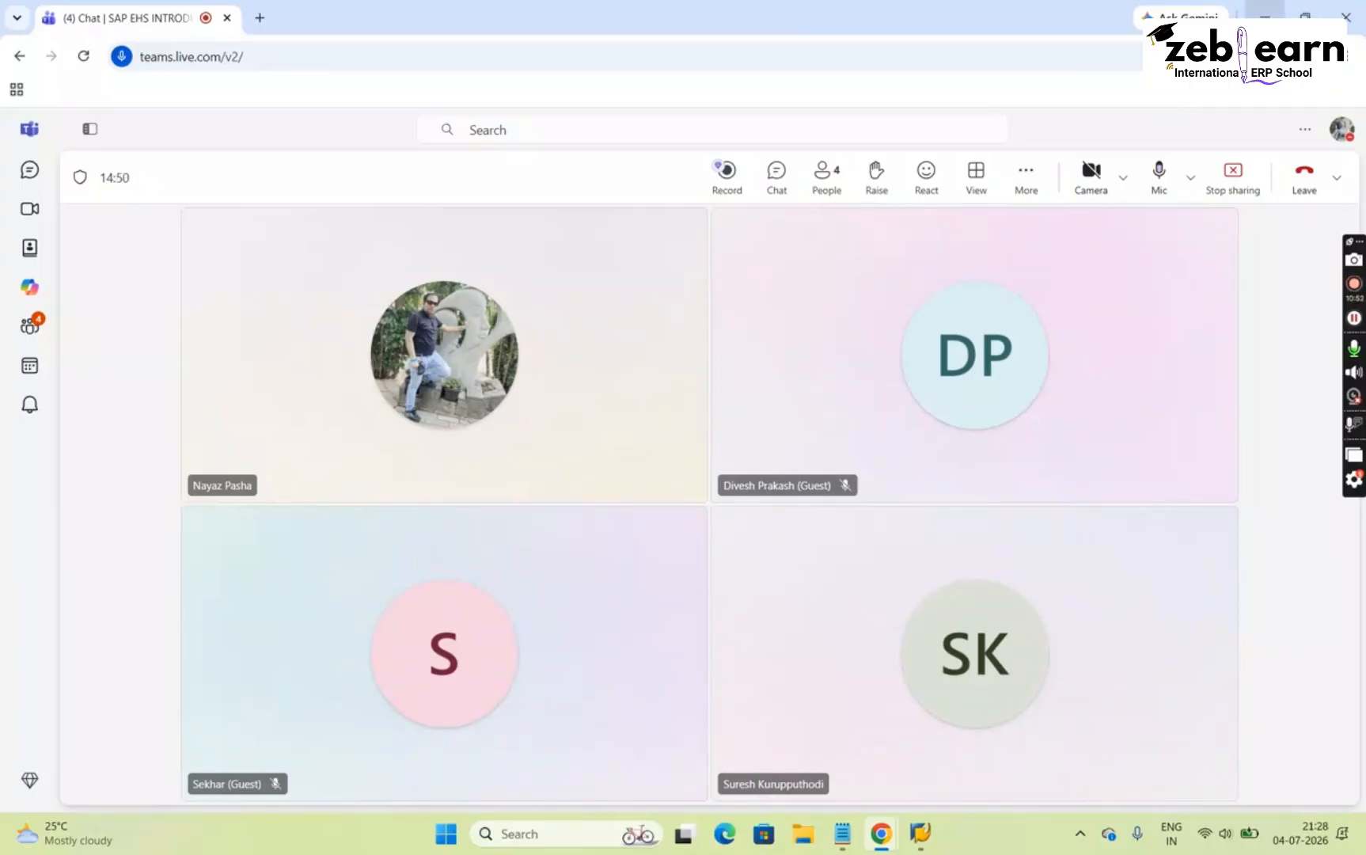
click(1265, 16)
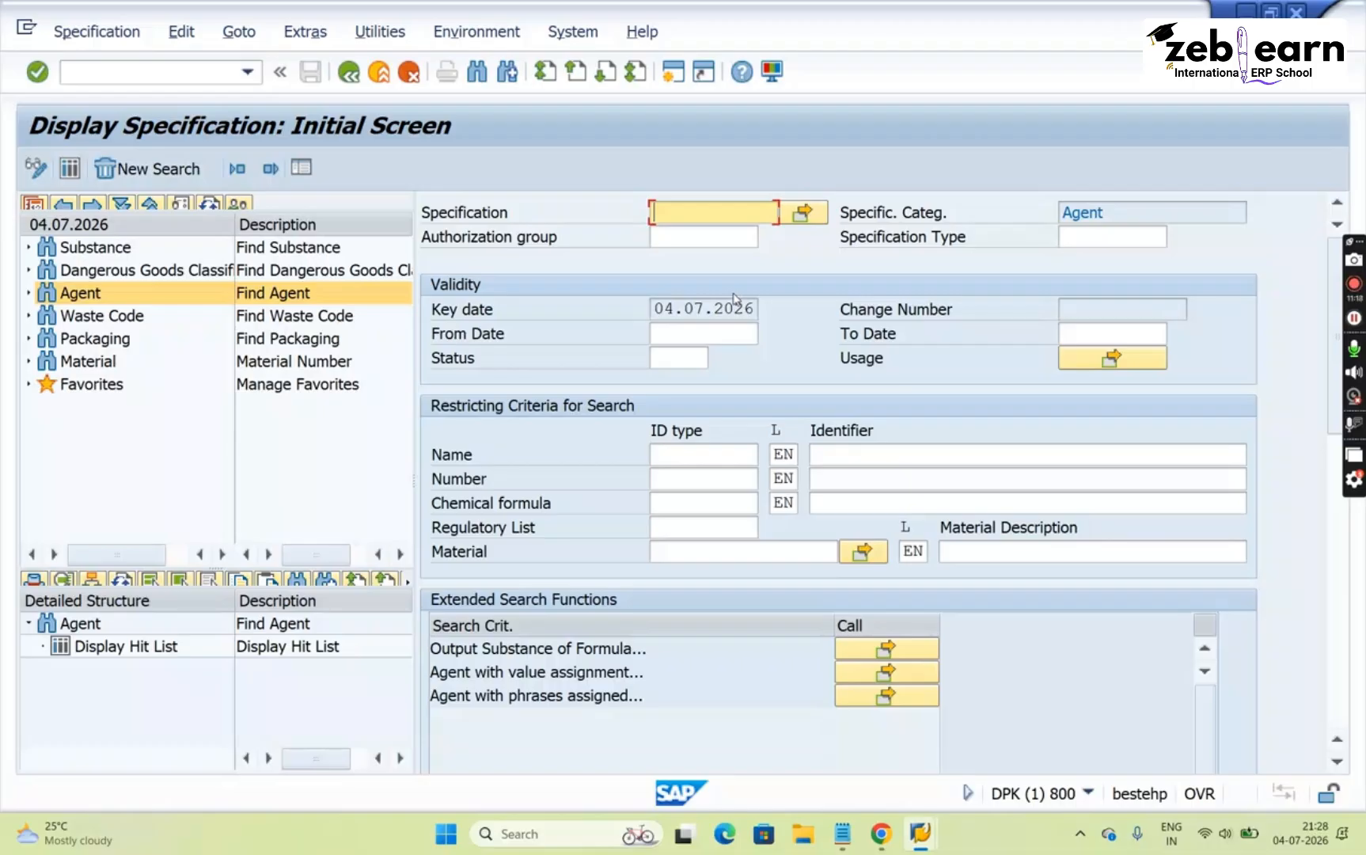
Open a second SAP session and start the incident/accident log with transaction CBIH82
click(670, 76)
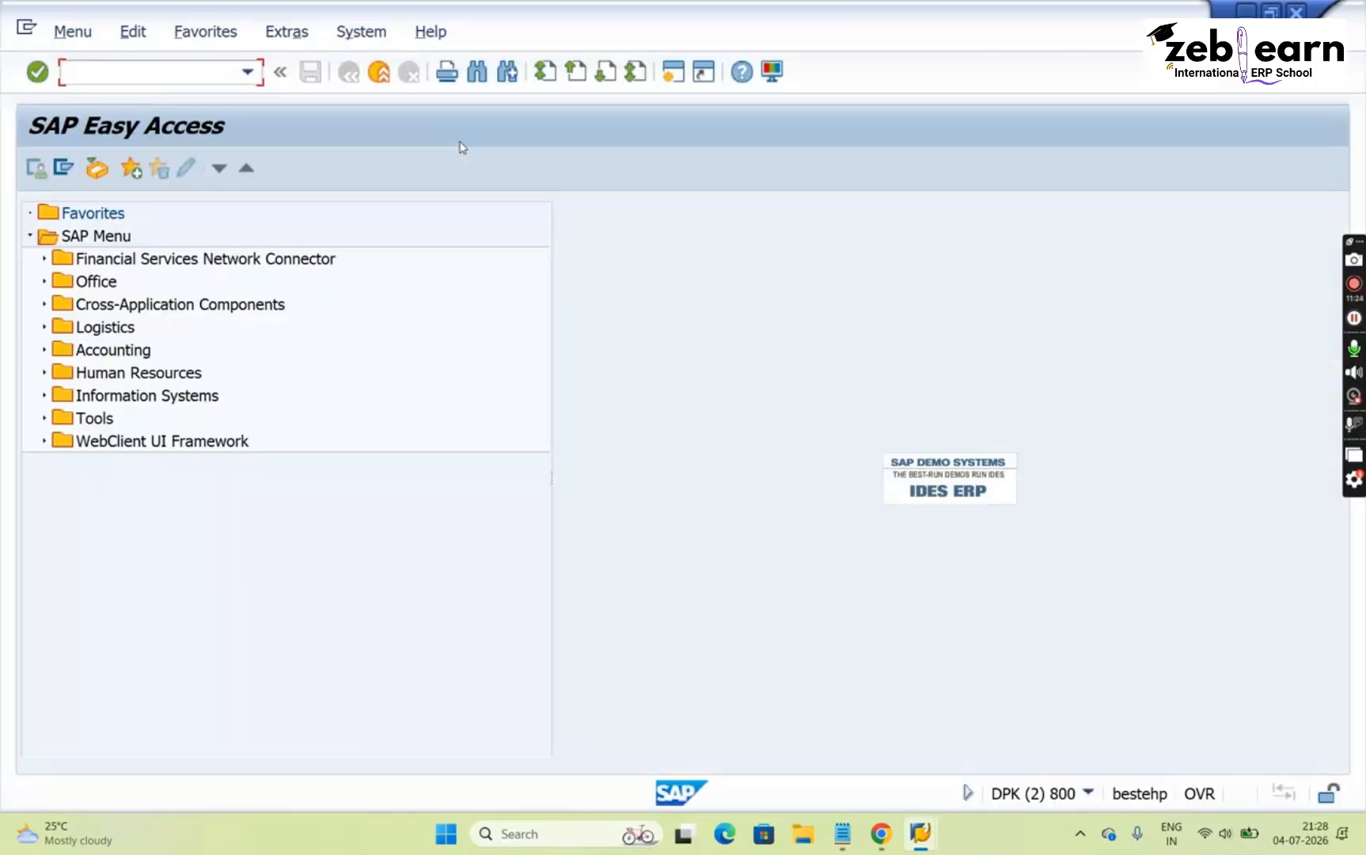
text(CBIH82)
key(Return)
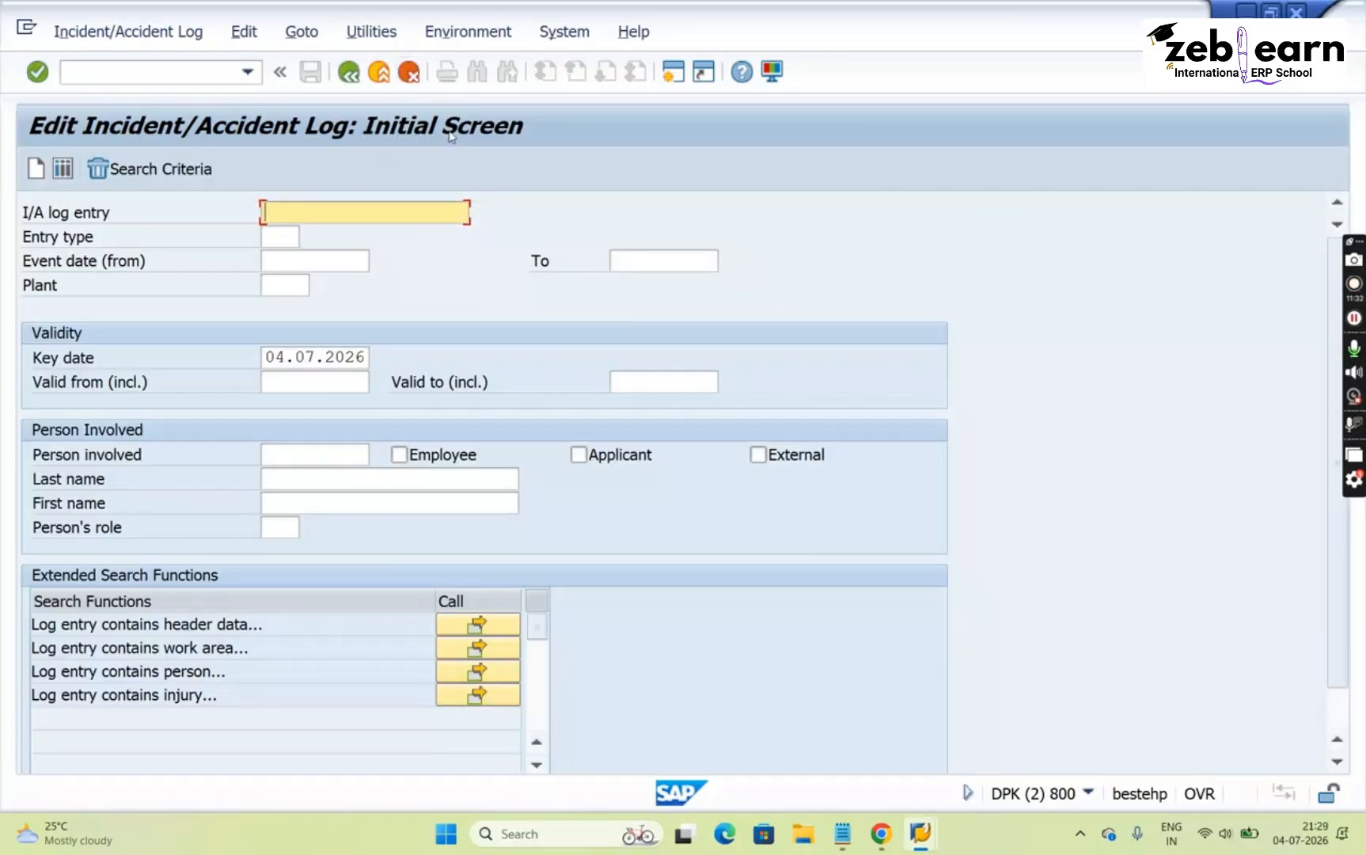
Replace the incident/accident log with the injury/illness log by running /NCBIH72
click(166, 70)
text(/NC)
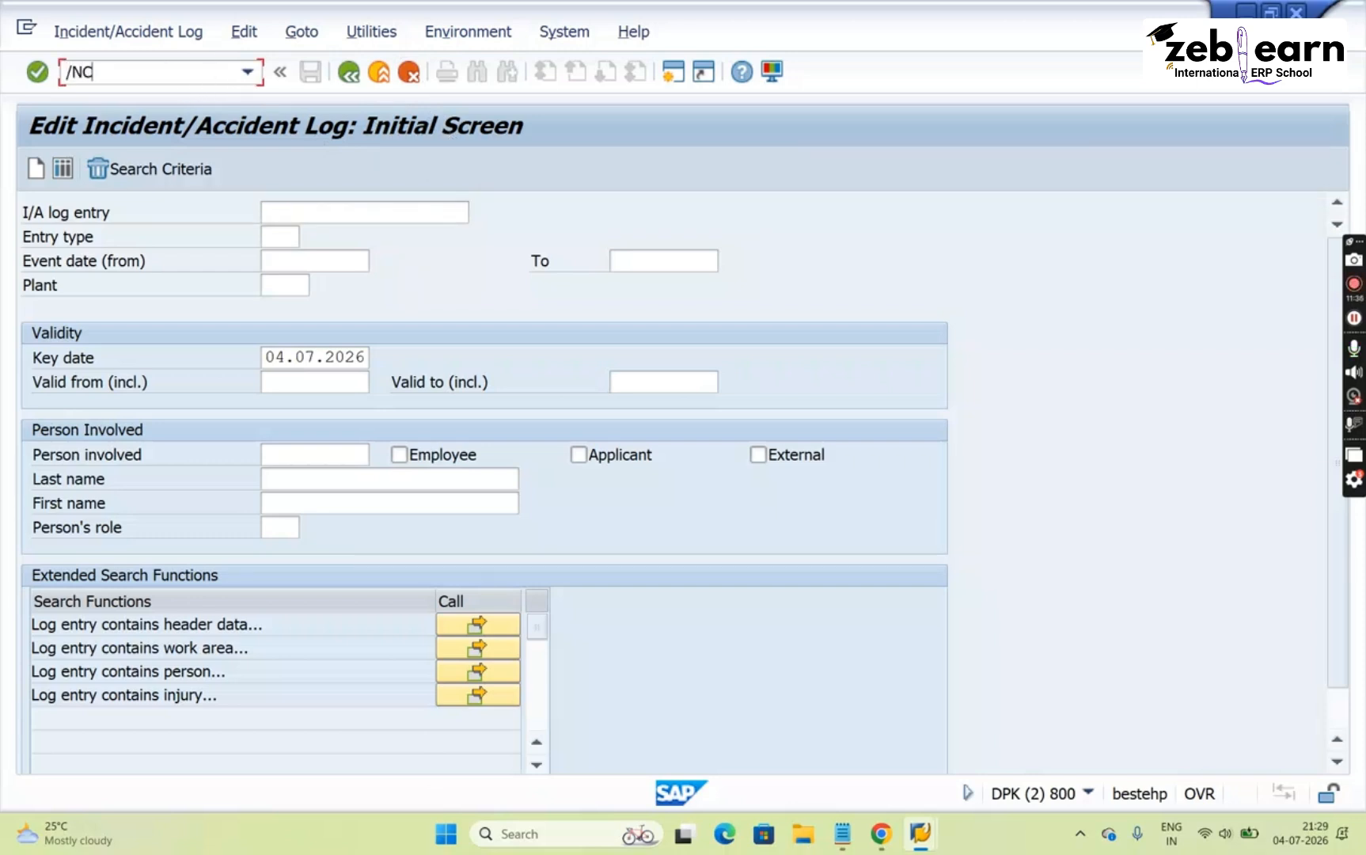
text(BIH72)
key(Return)
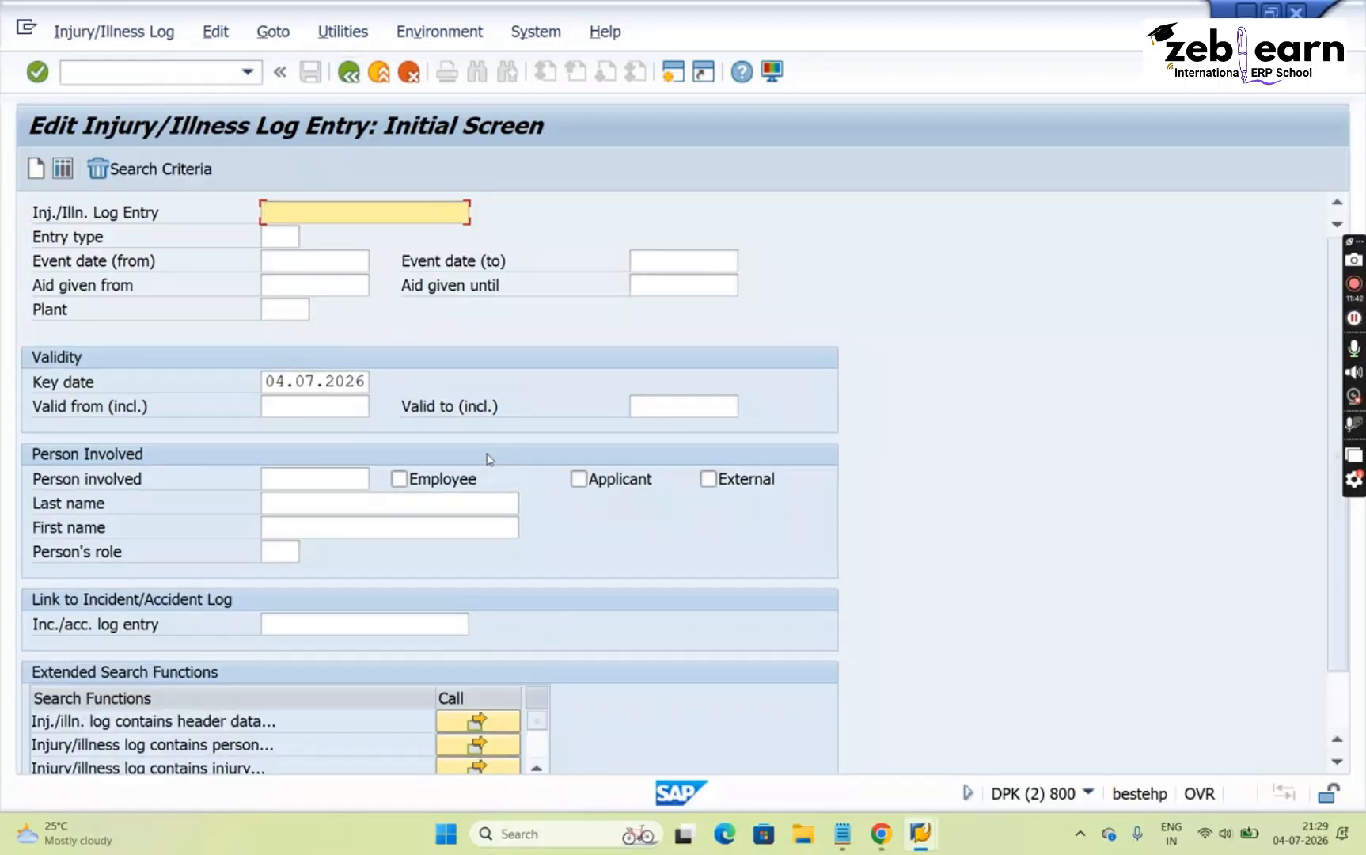
Return to the Teams meeting, let the next lobby participant in and minimize the window again
click(872, 848)
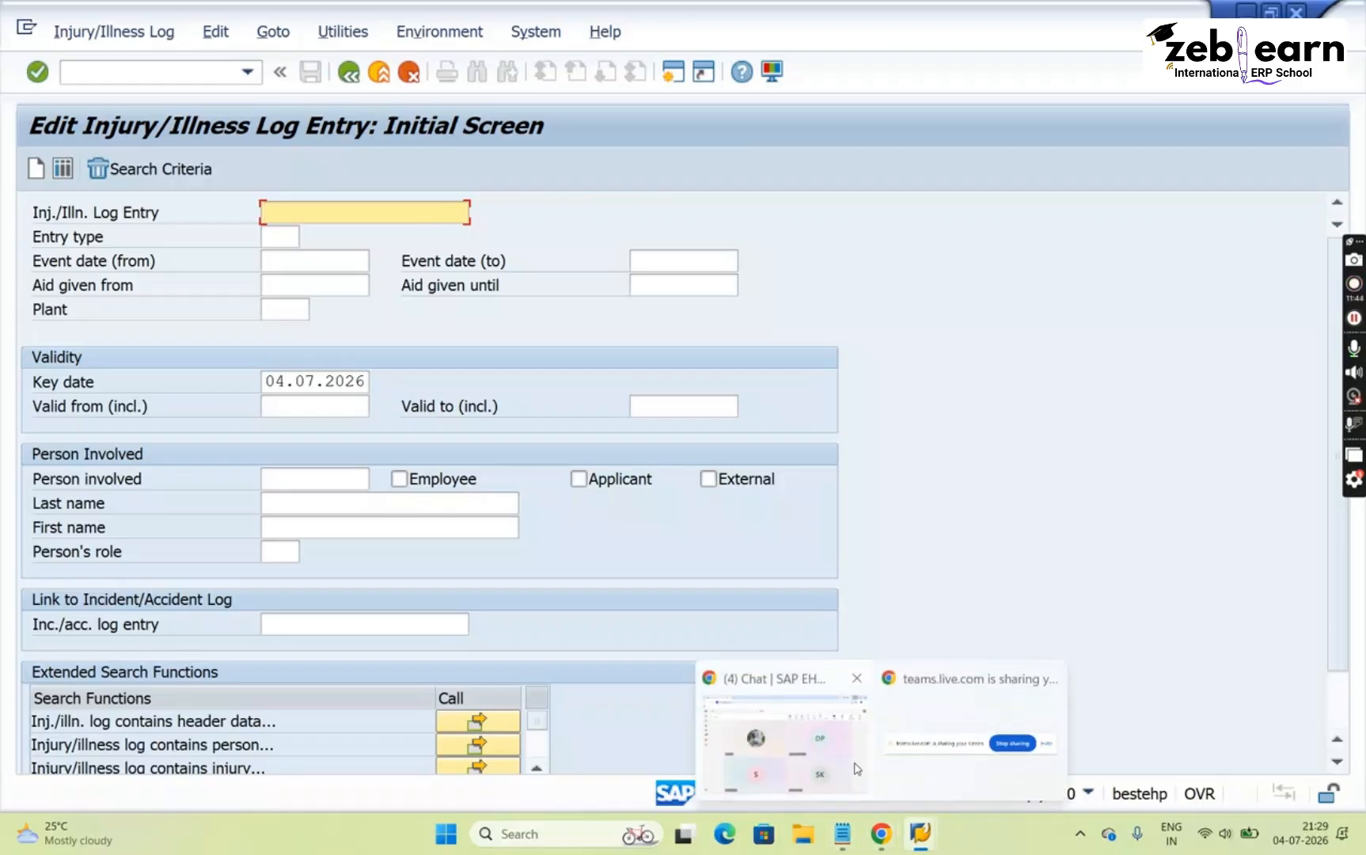
click(856, 766)
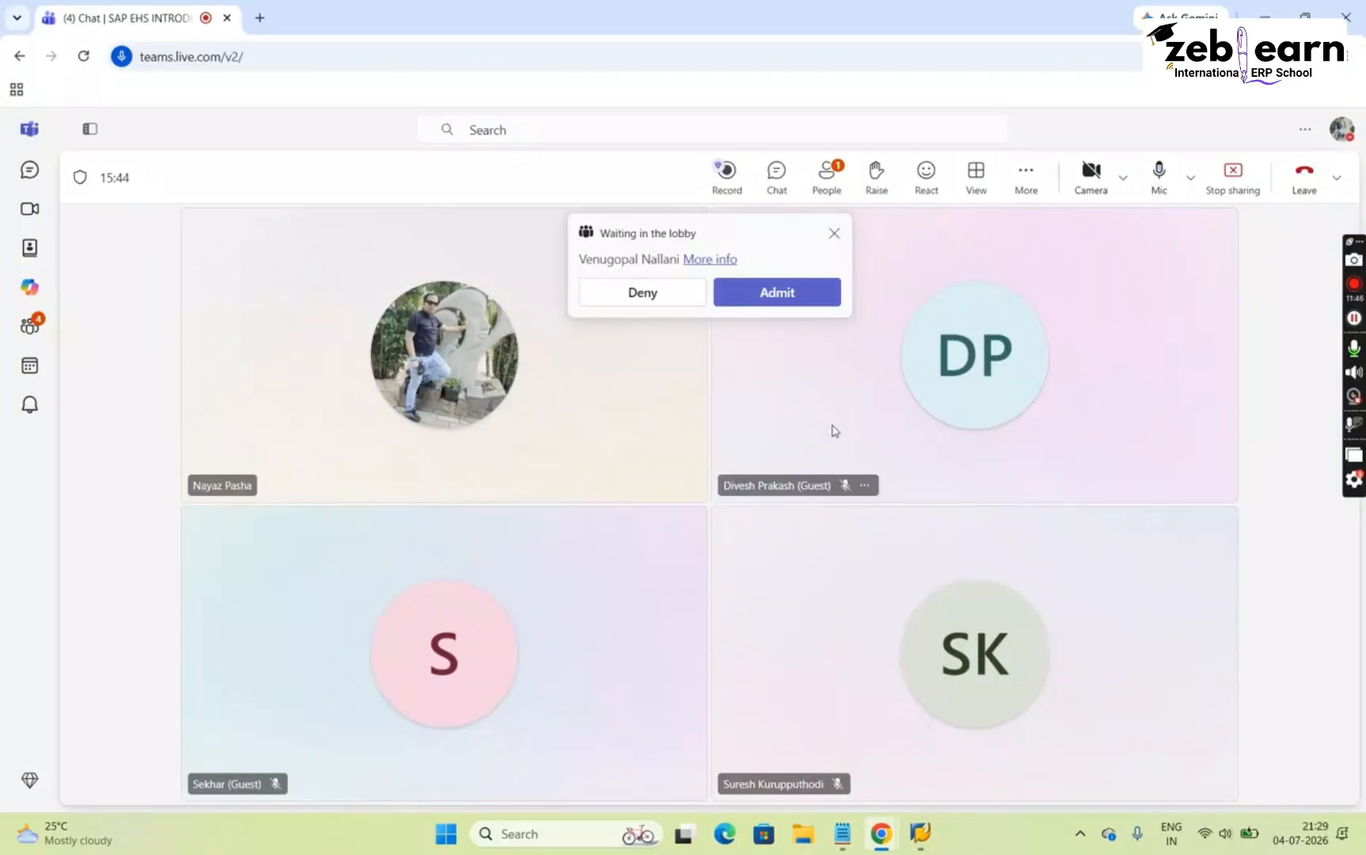
click(772, 298)
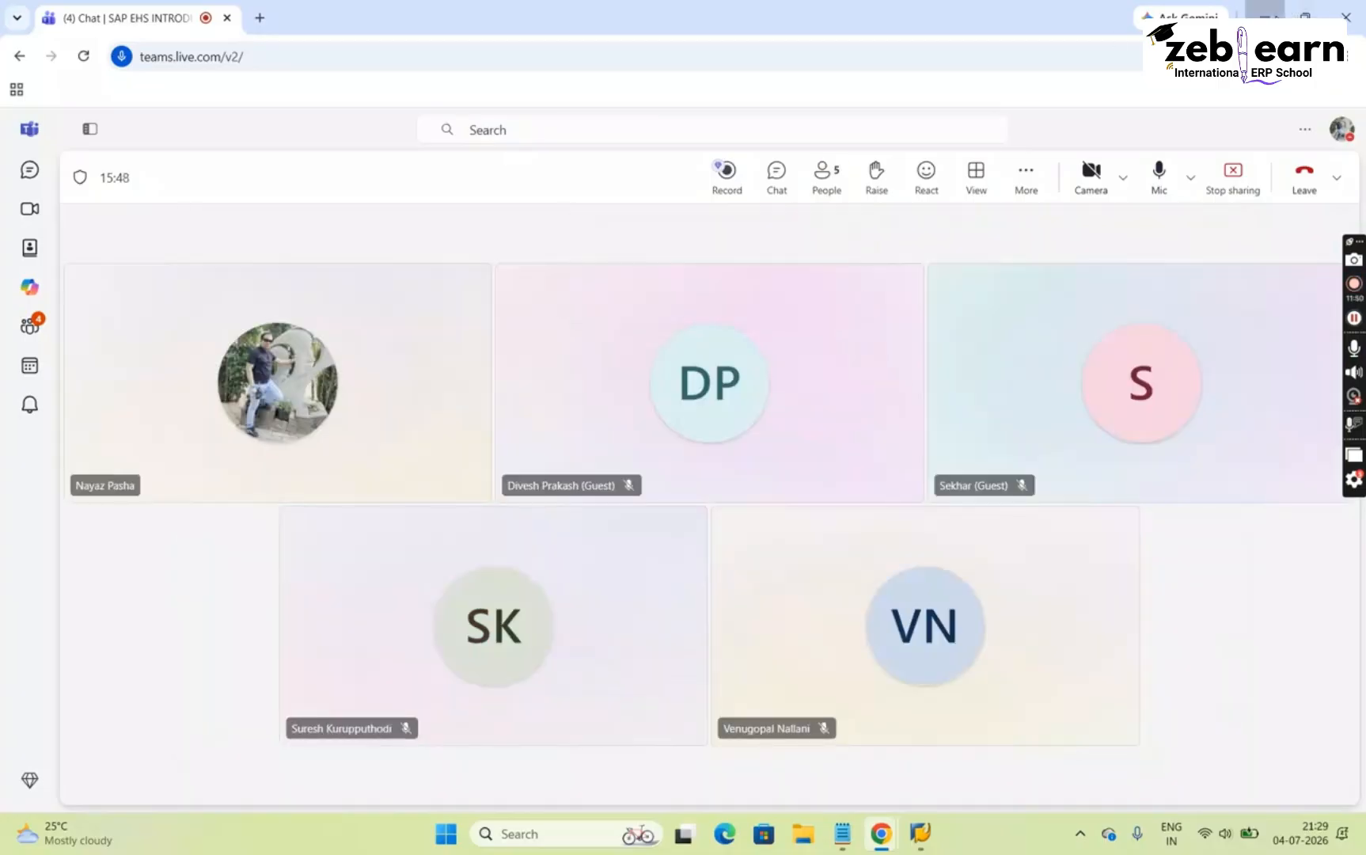
click(1268, 14)
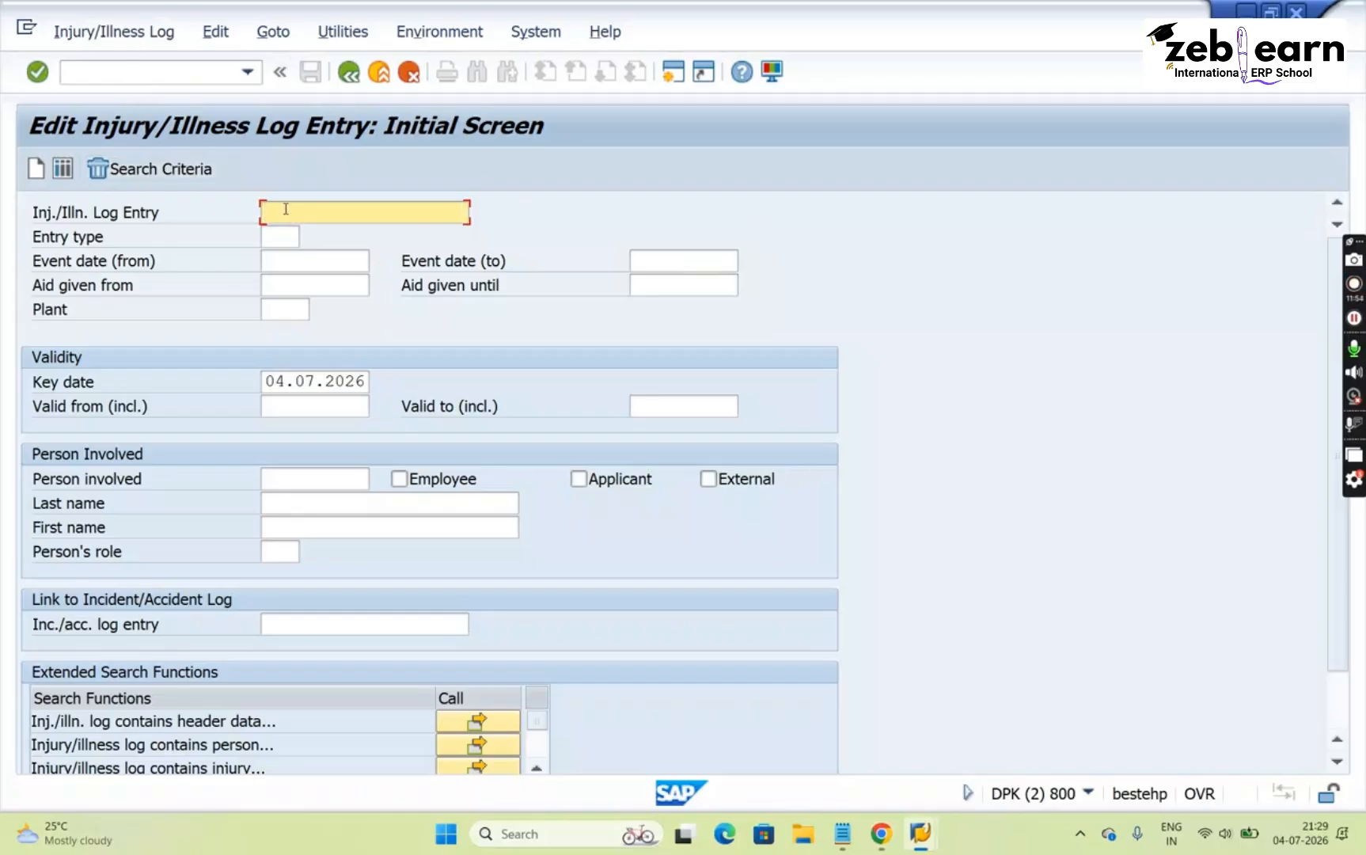
Open the risk assessment screen with /NCBIH12 and clear the Agent type field
click(140, 77)
text(/N)
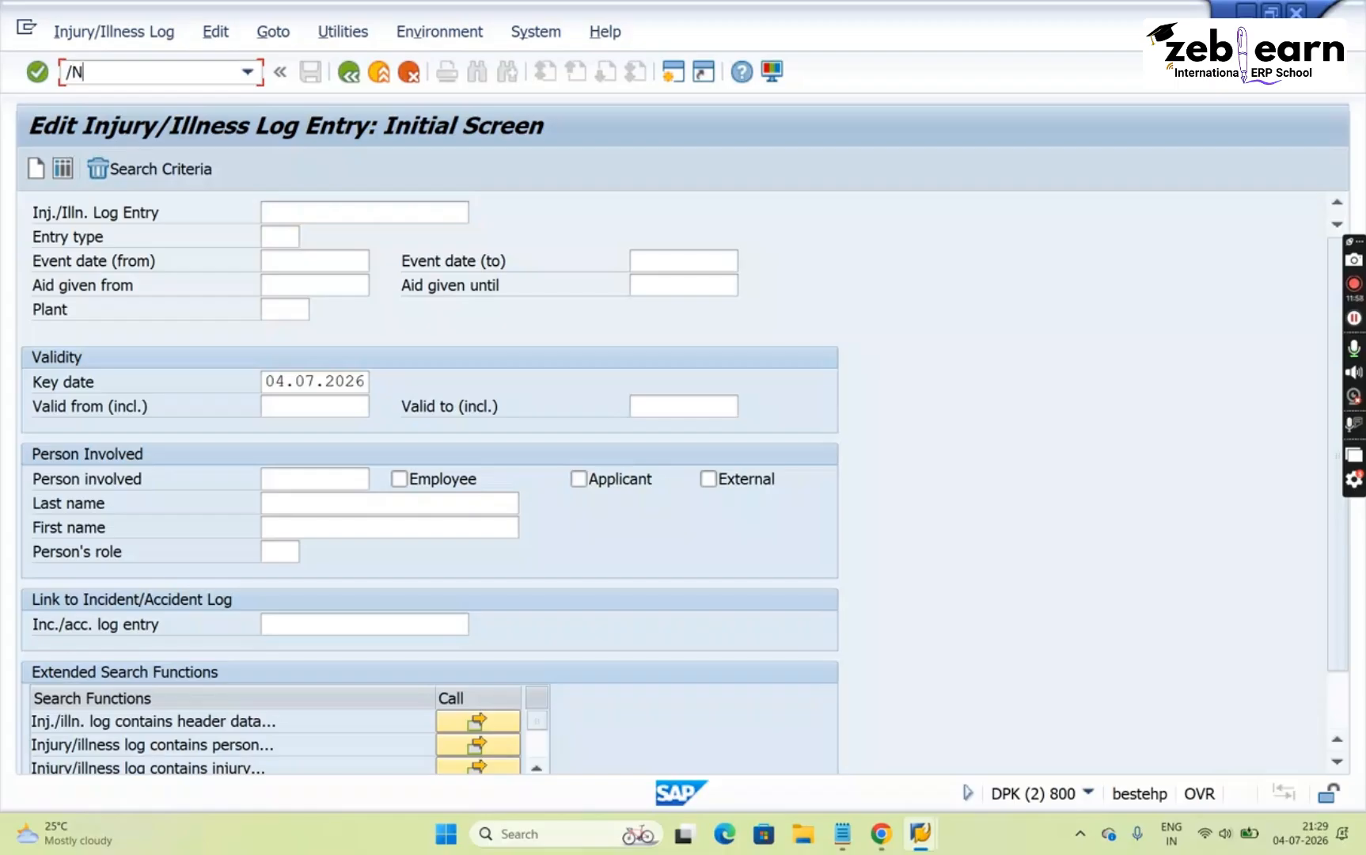
text(CBIH12)
key(Return)
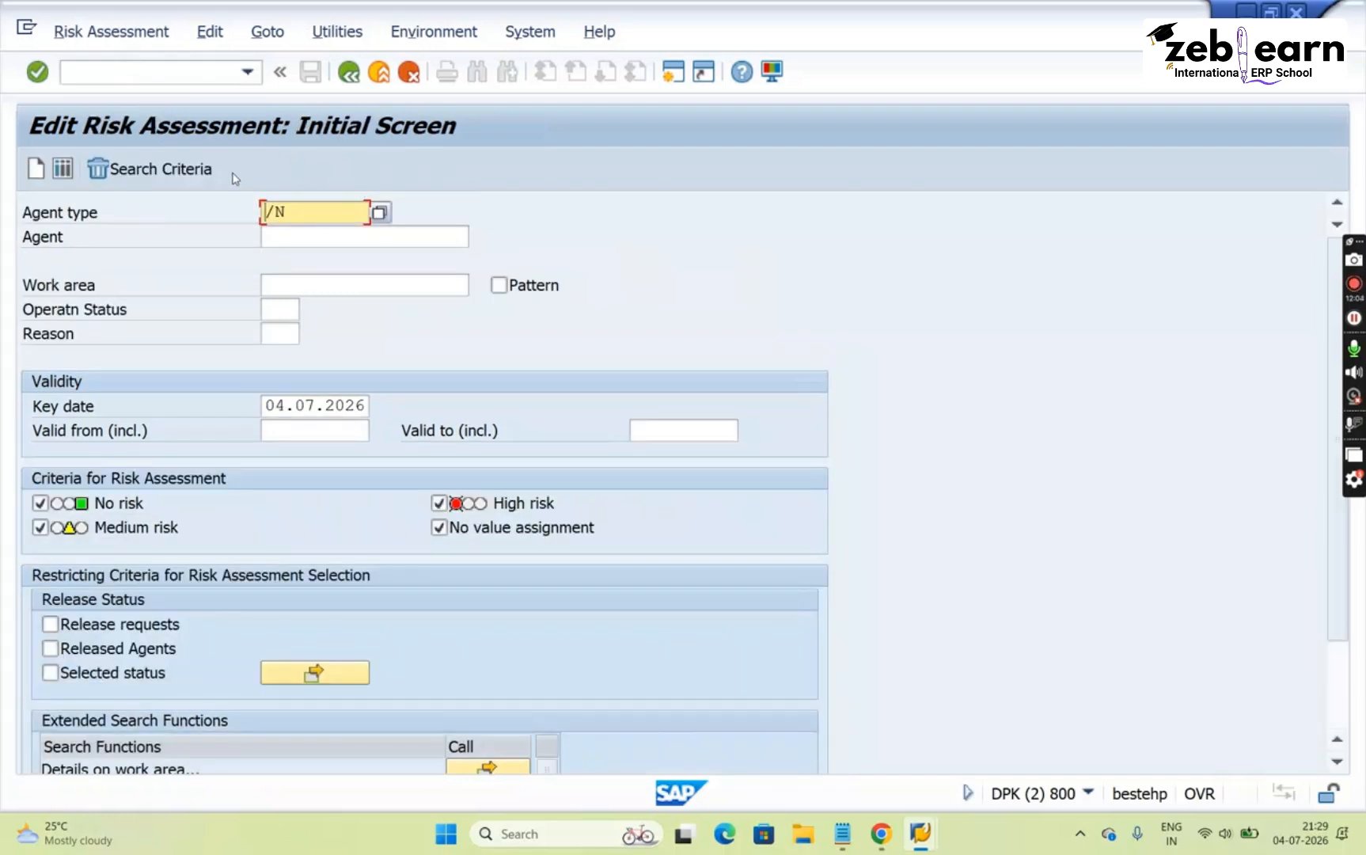
key(BackSpace)
key(BackSpace)
Switch back to the Display Specification session, search the Agent category for specification P182 and select the hit
key(alt+Tab)
click(701, 212)
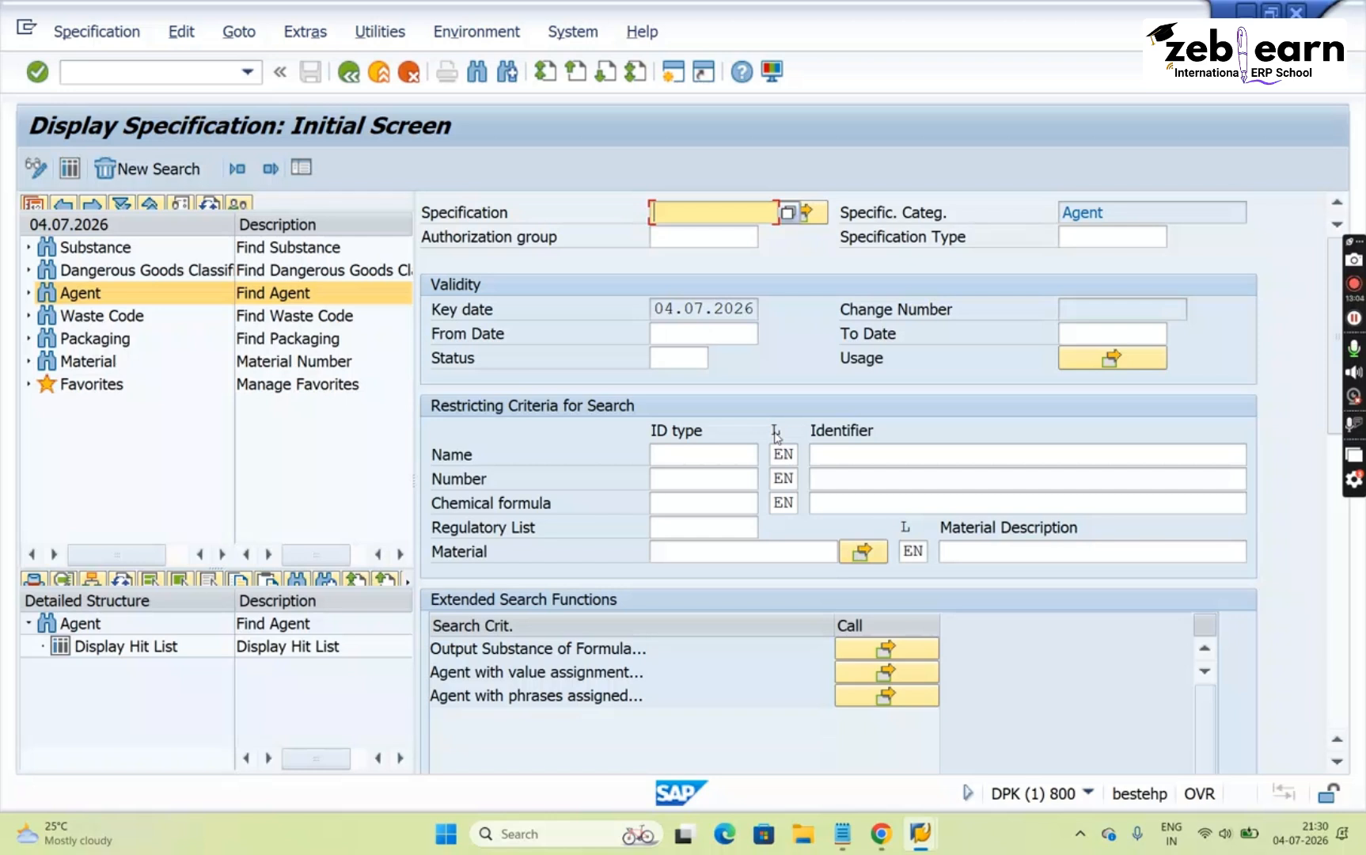
text(P182)
key(F8)
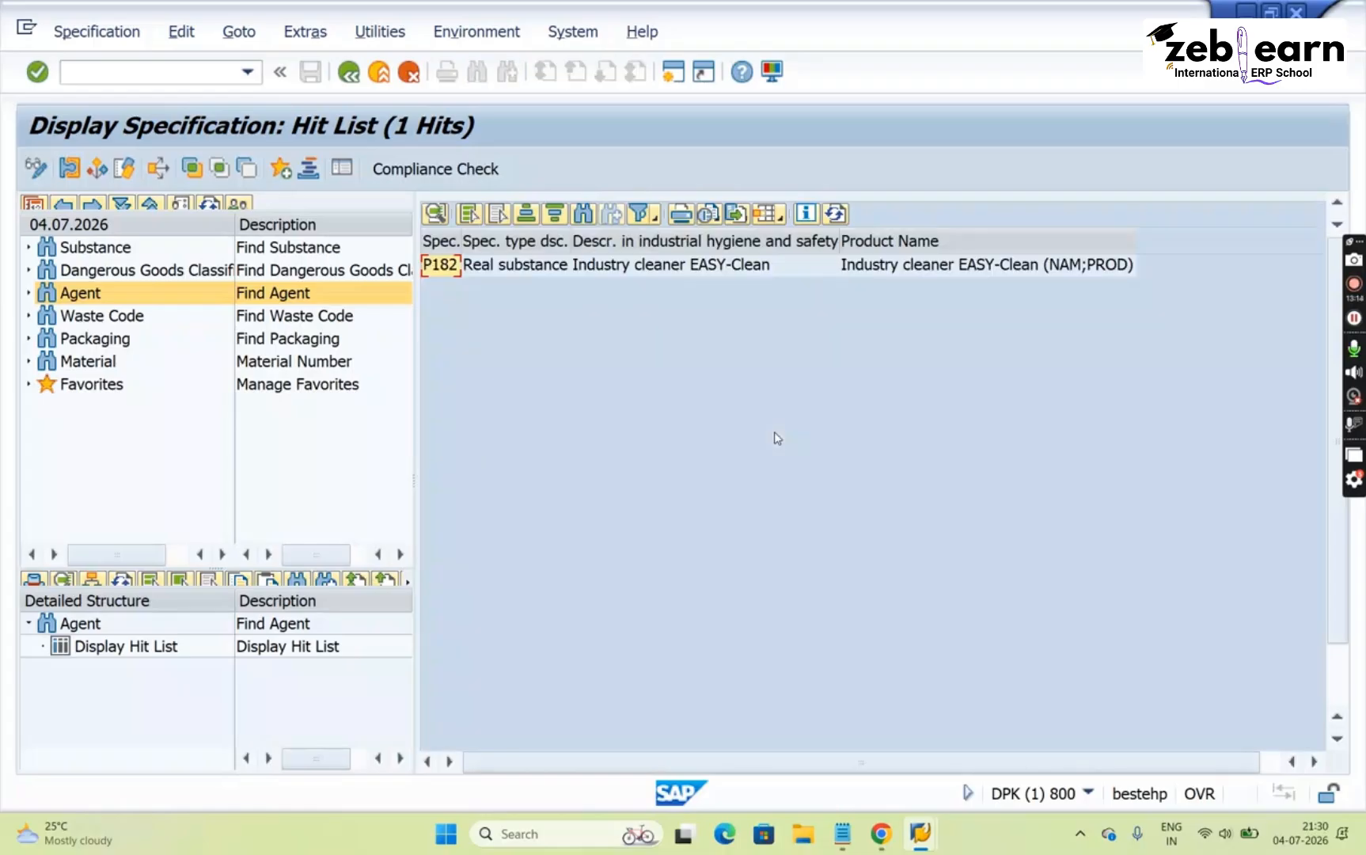
click(505, 275)
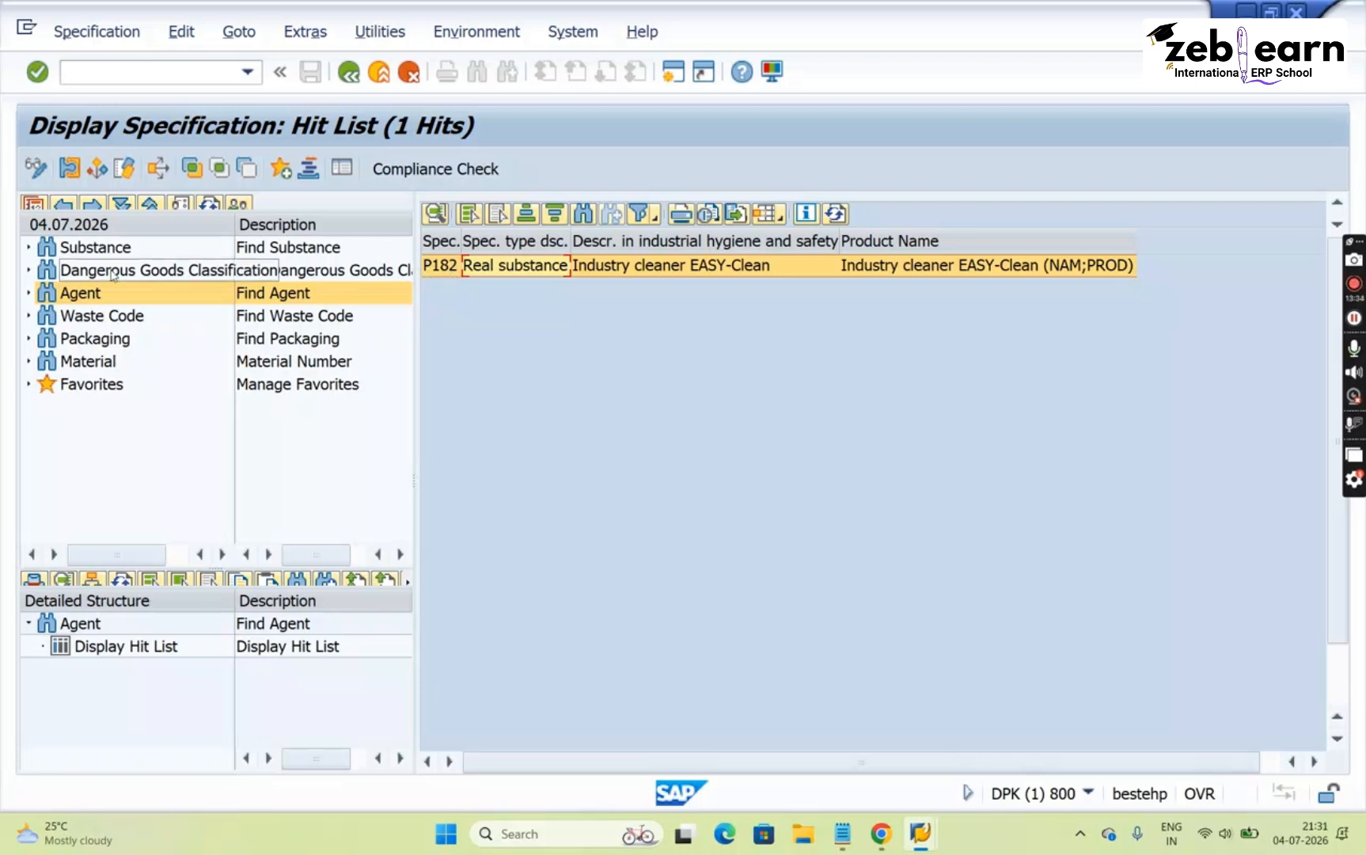
Expand the Substance category and look through its specifications, highlighting the solder paste entry, CARBOHYDRATE and SAMPLE_1713
click(28, 249)
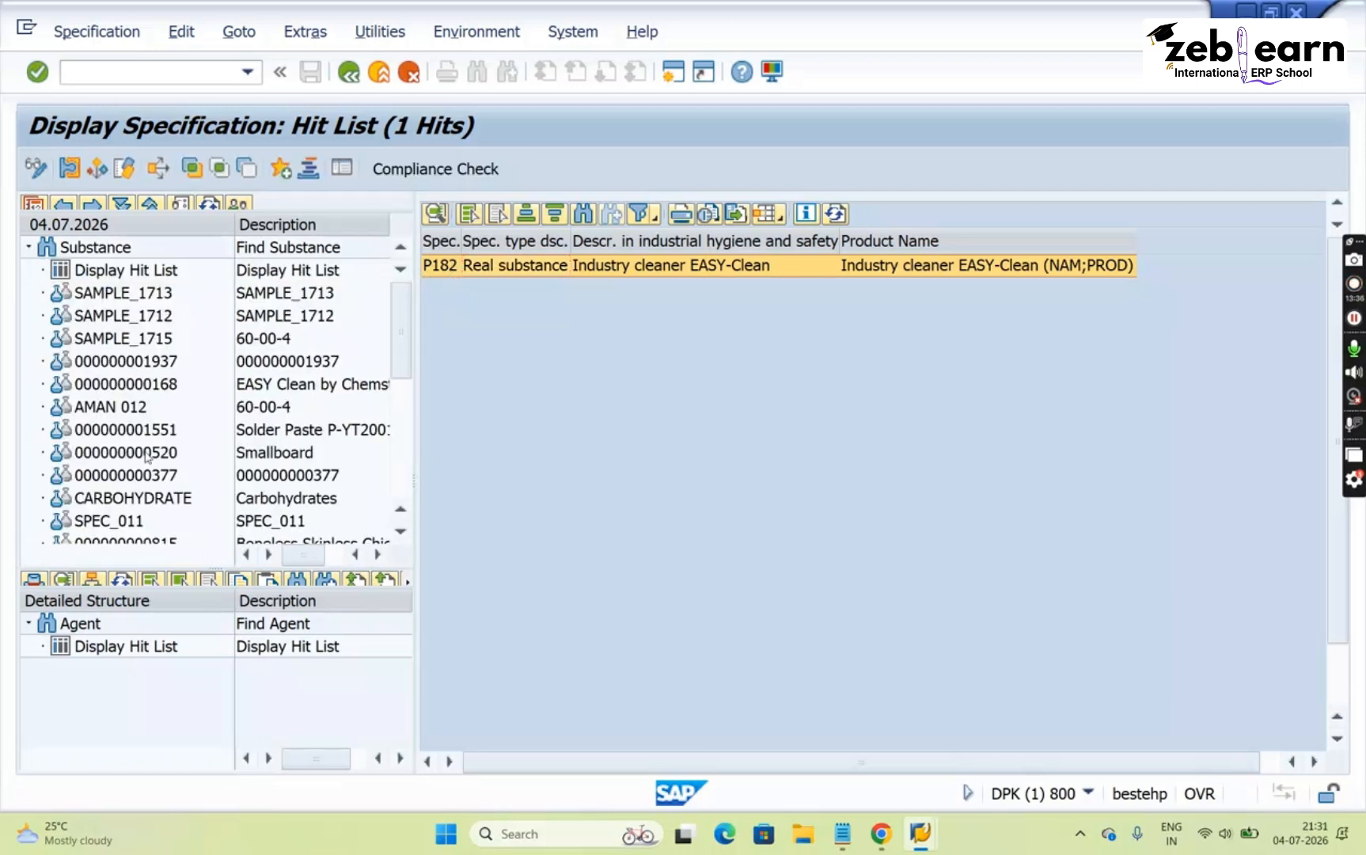
click(155, 431)
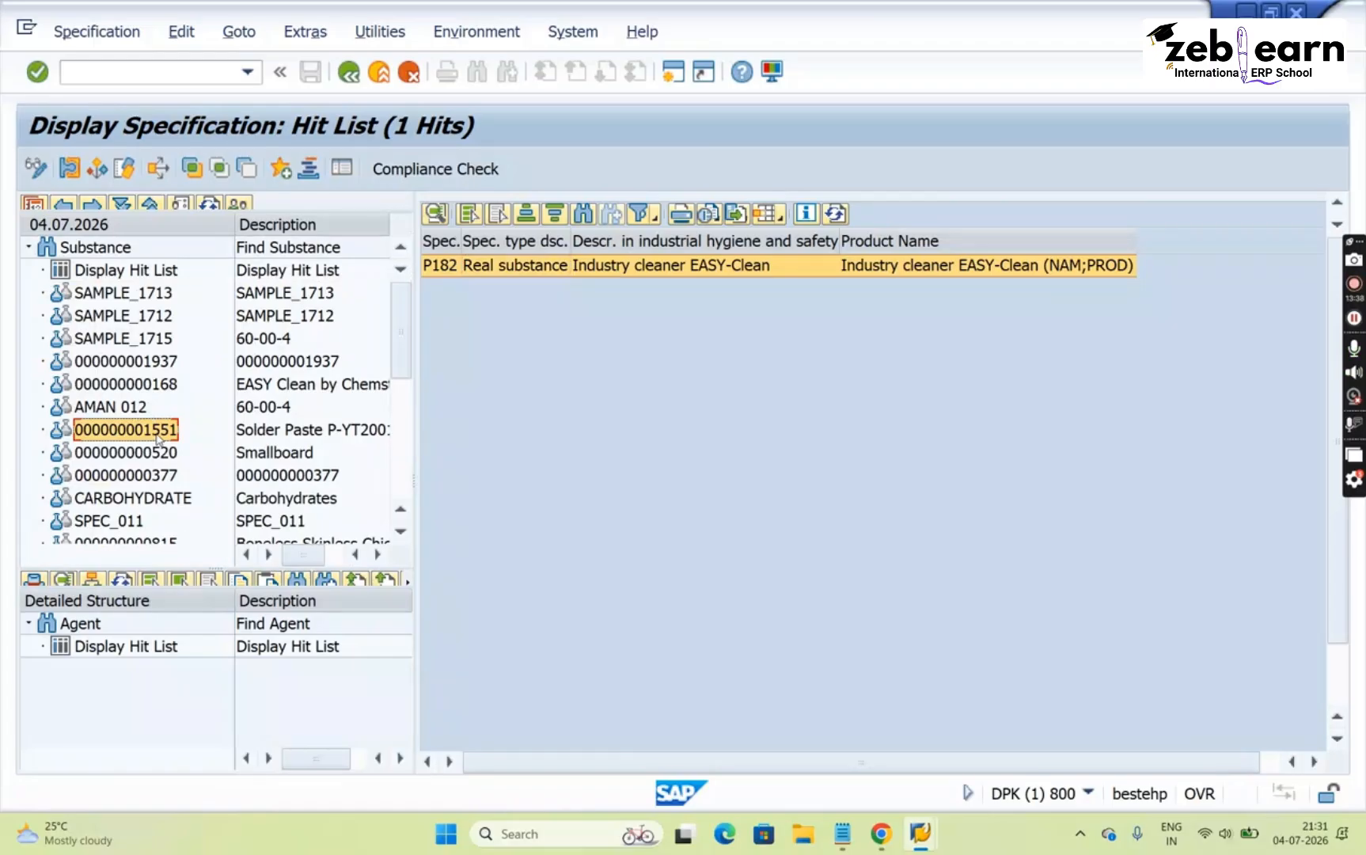
click(144, 500)
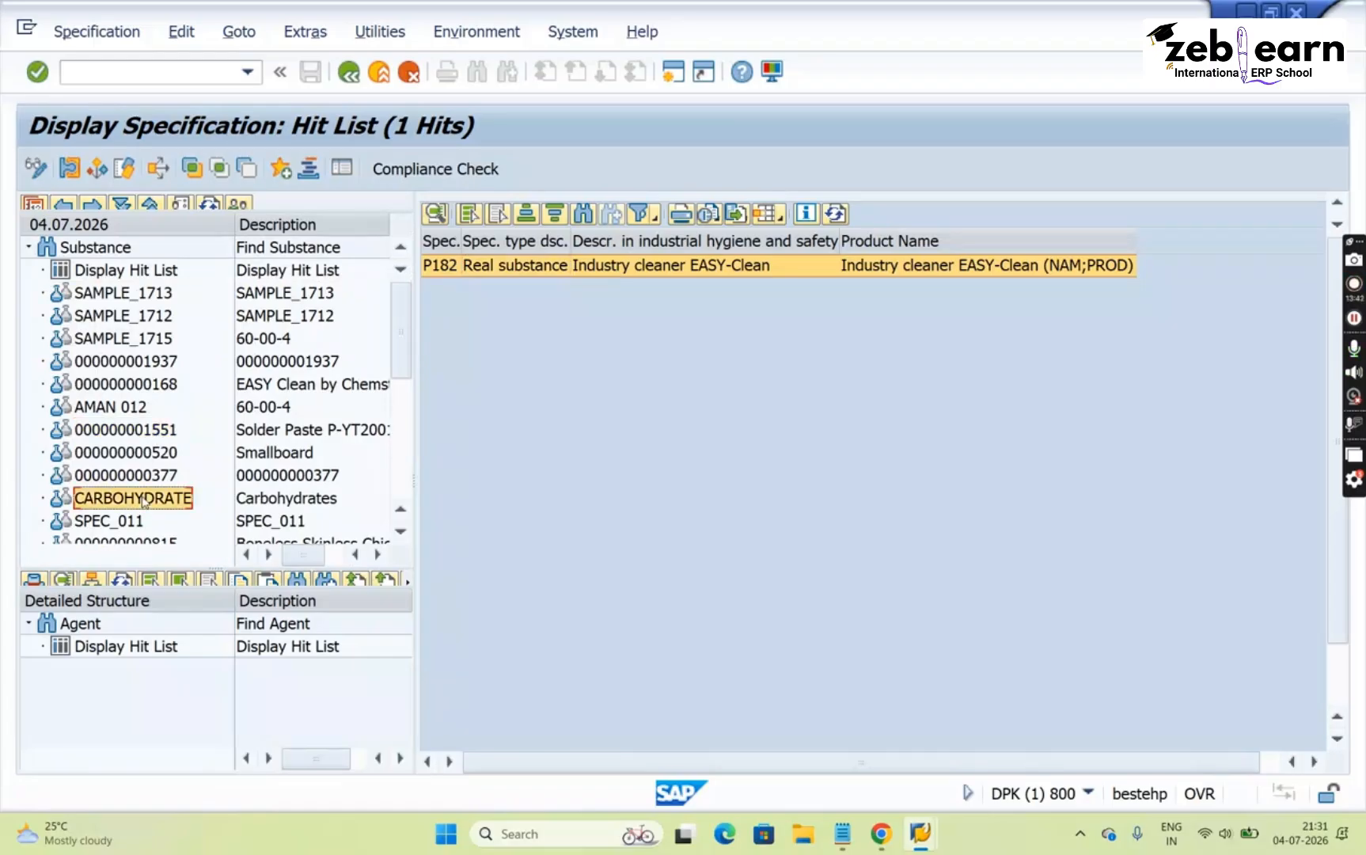
click(125, 296)
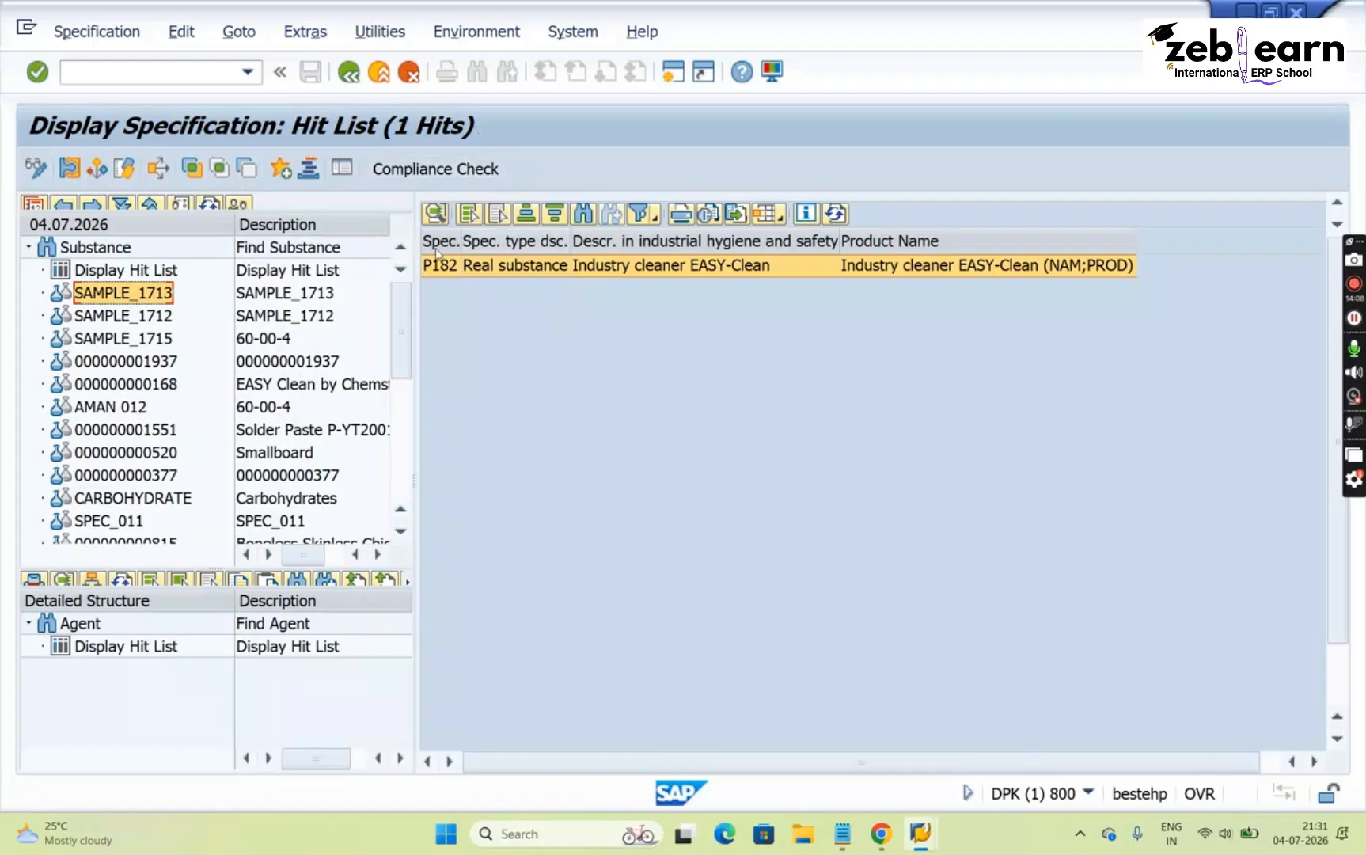
Open the header data of specification P182 and select 2. COMPOSITION in its property tree
click(529, 267)
double_click(529, 267)
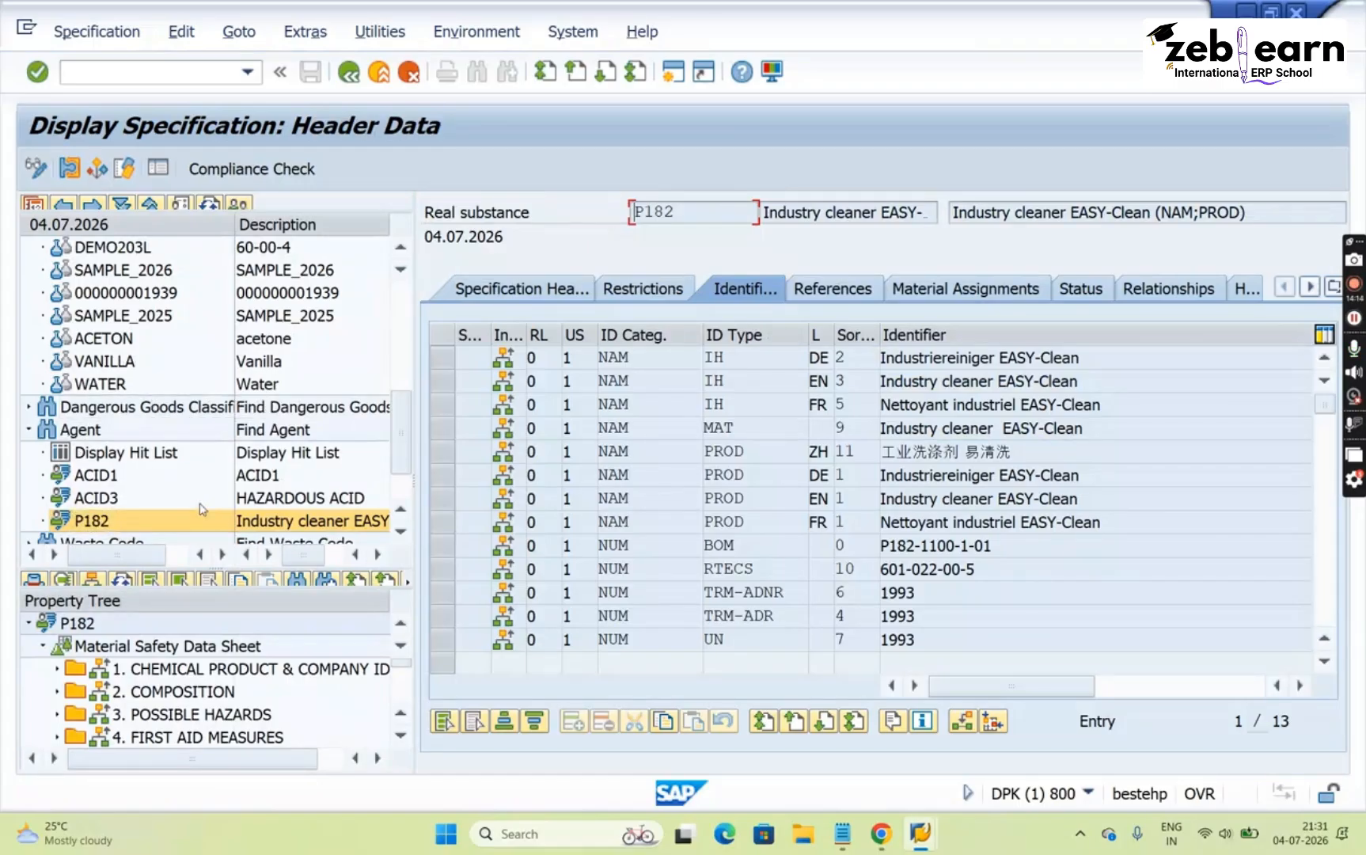
click(173, 693)
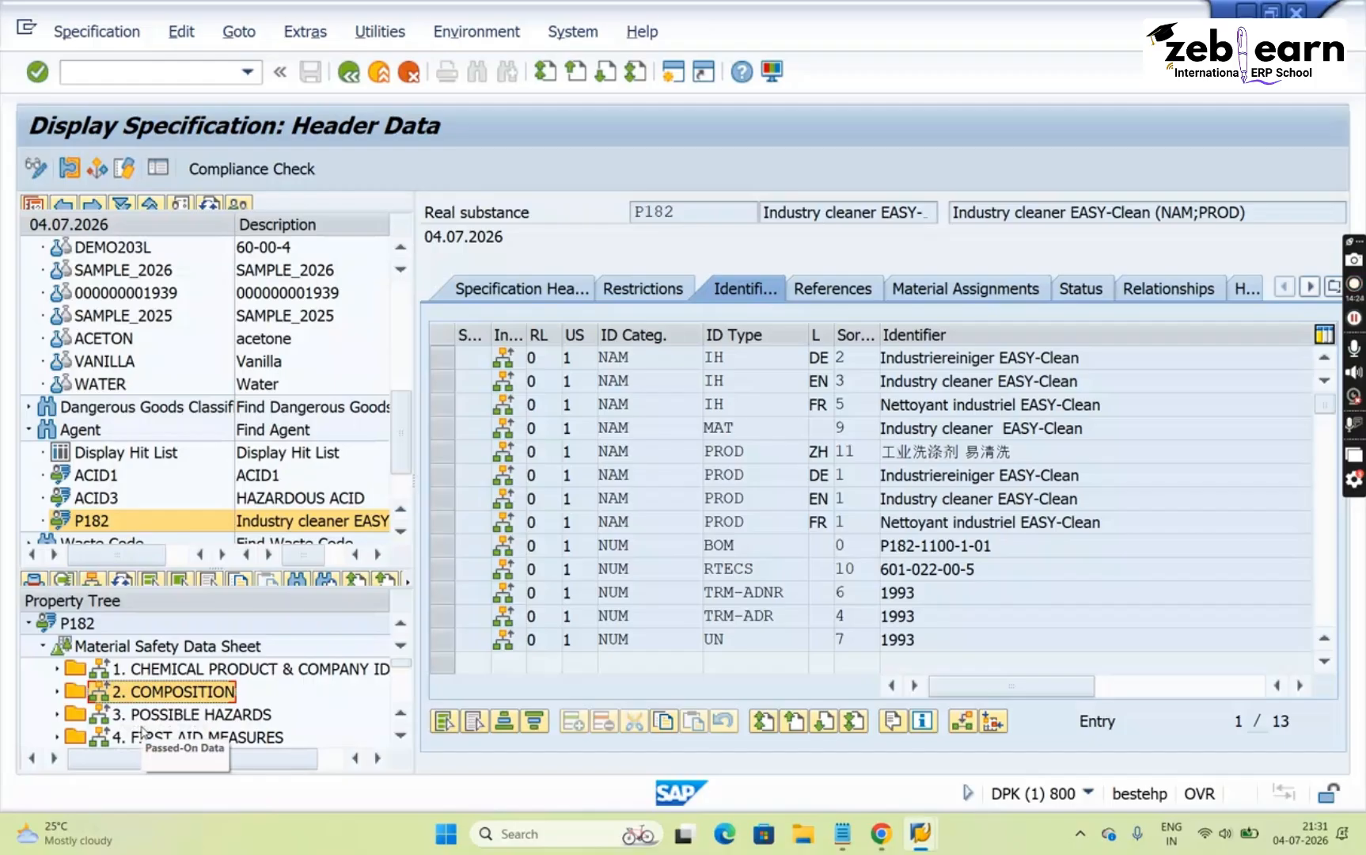
Return from the P182 header data to the hit list and collapse the Agent category
click(348, 73)
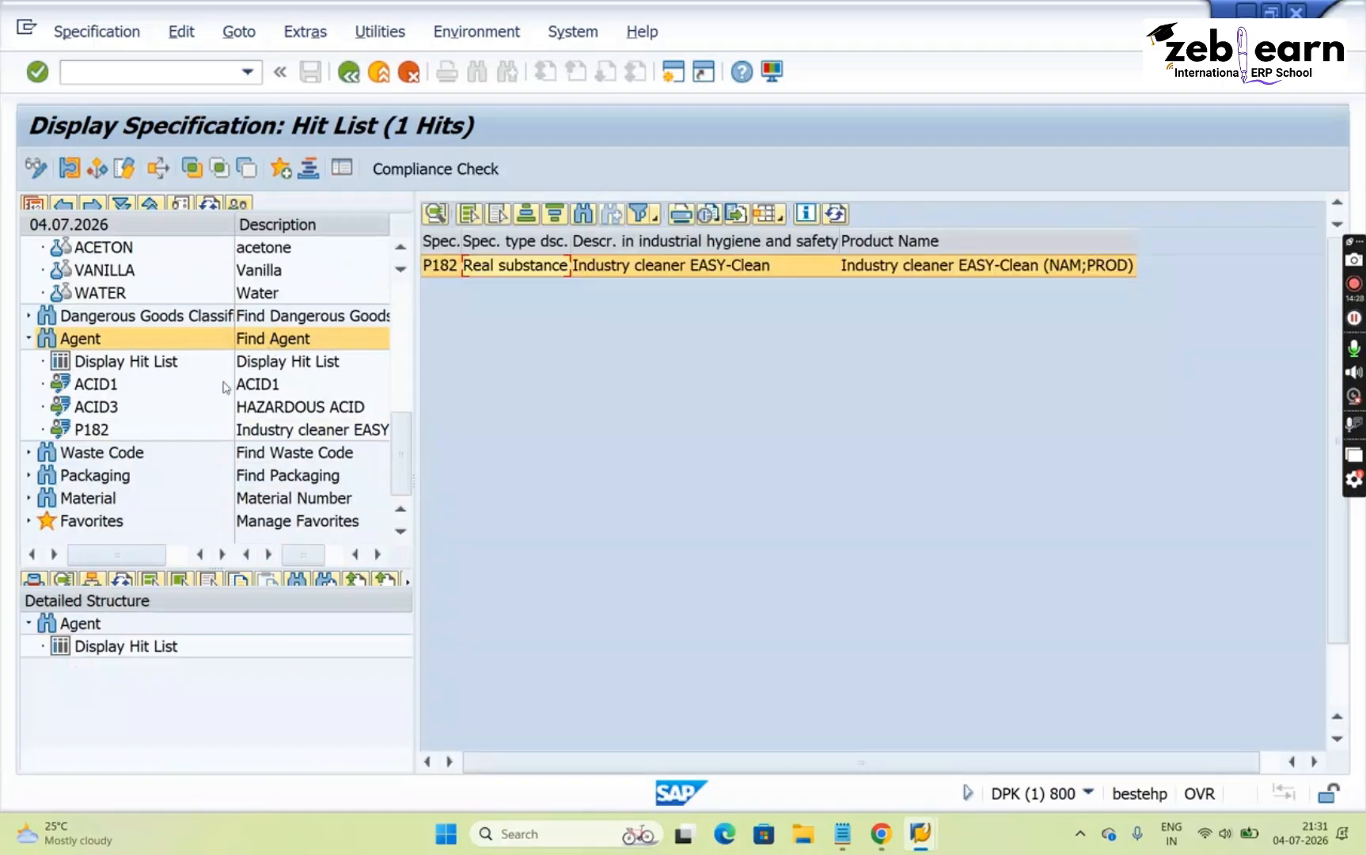
click(32, 342)
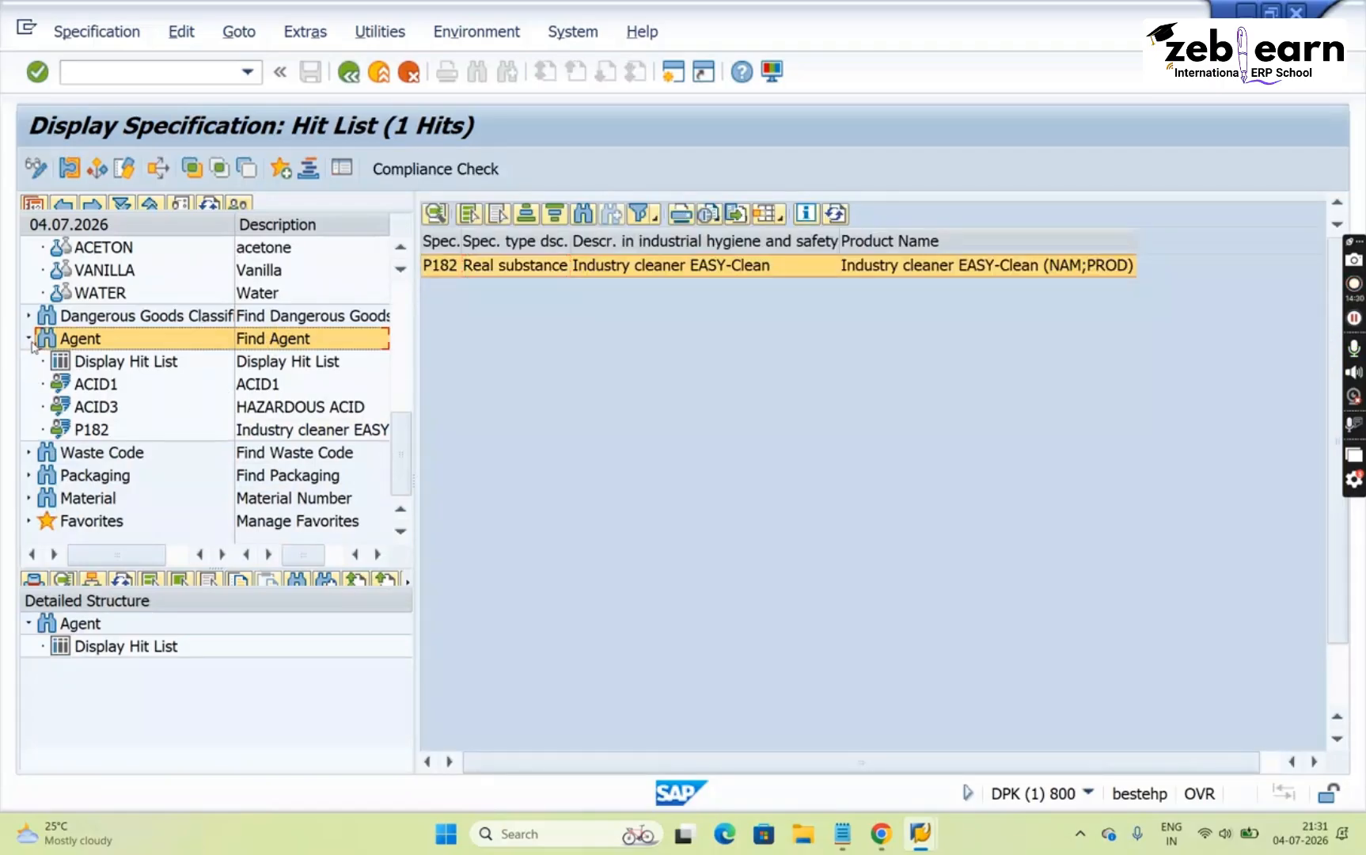
click(30, 340)
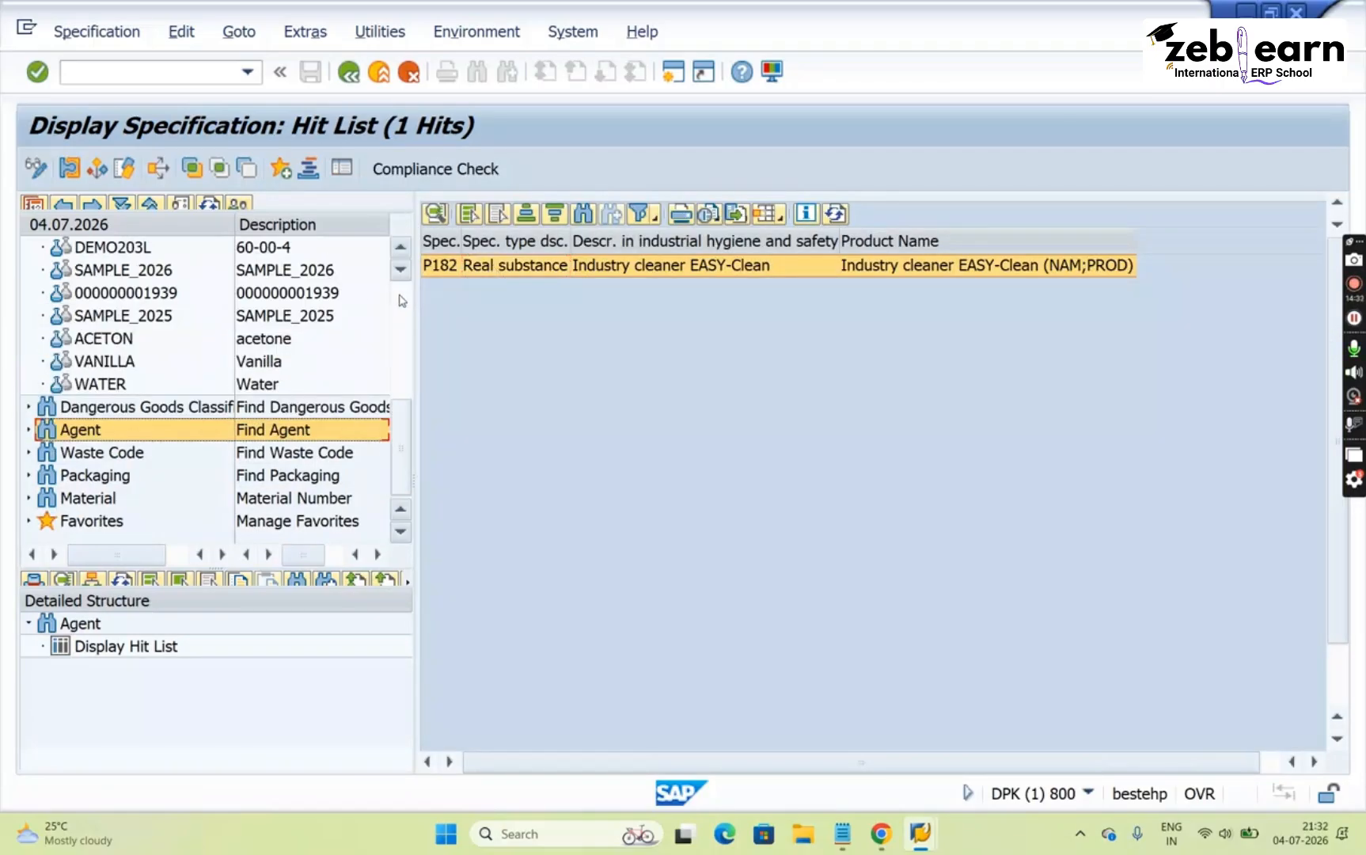
Search the Substance category for specifications matching H* and display the results as a full hit list
scroll(402, 301, up, 5)
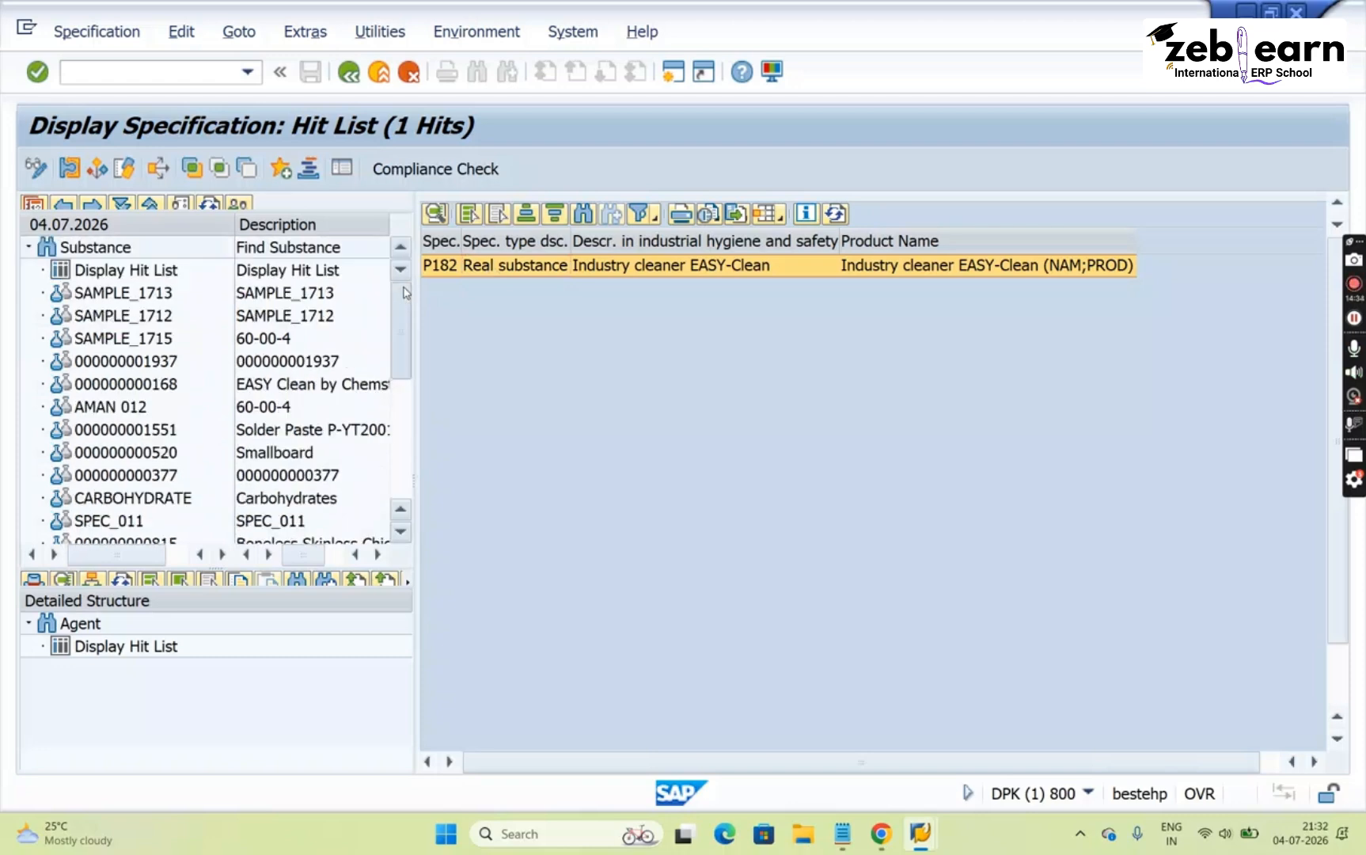
click(99, 250)
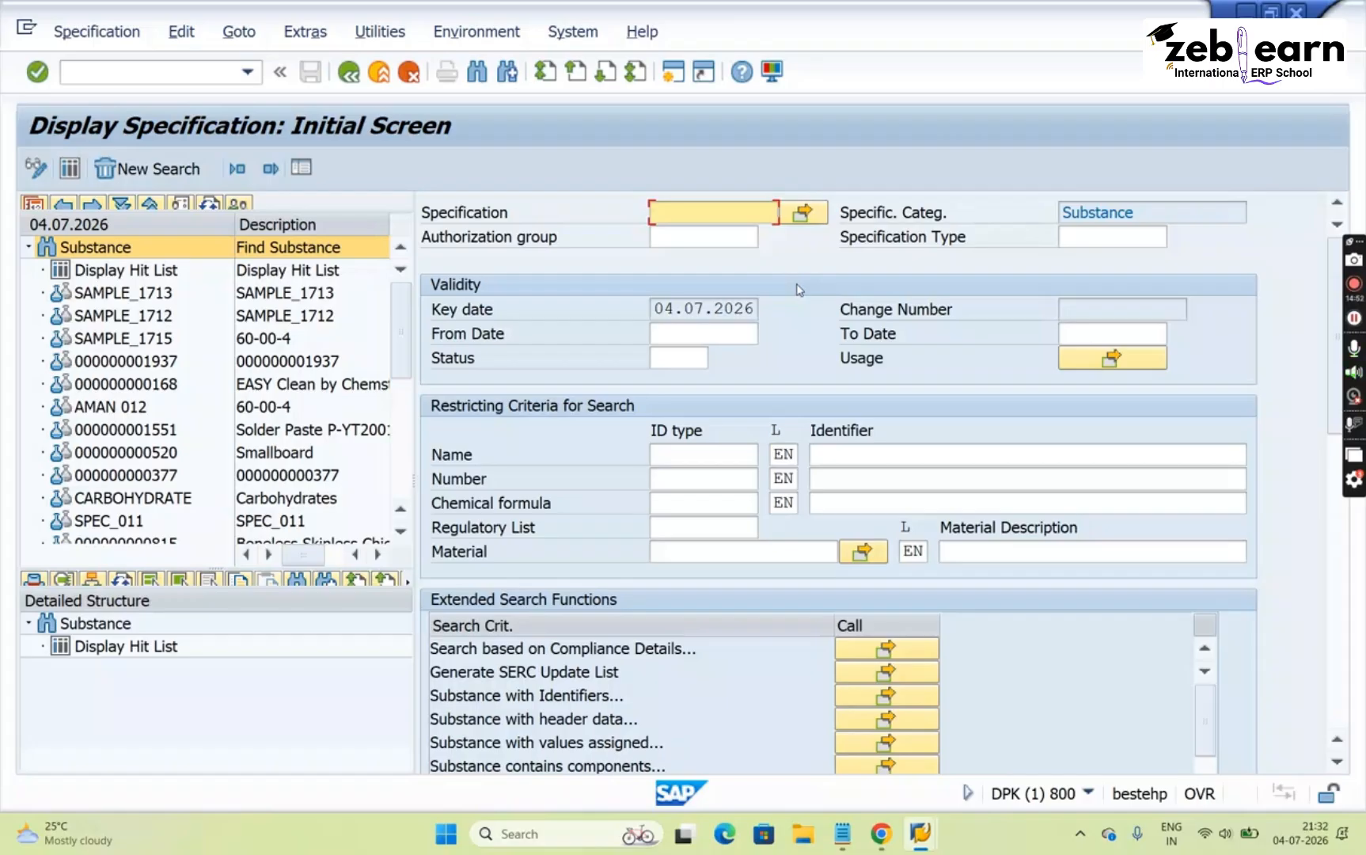
click(687, 213)
text(H)
text(*)
key(F8)
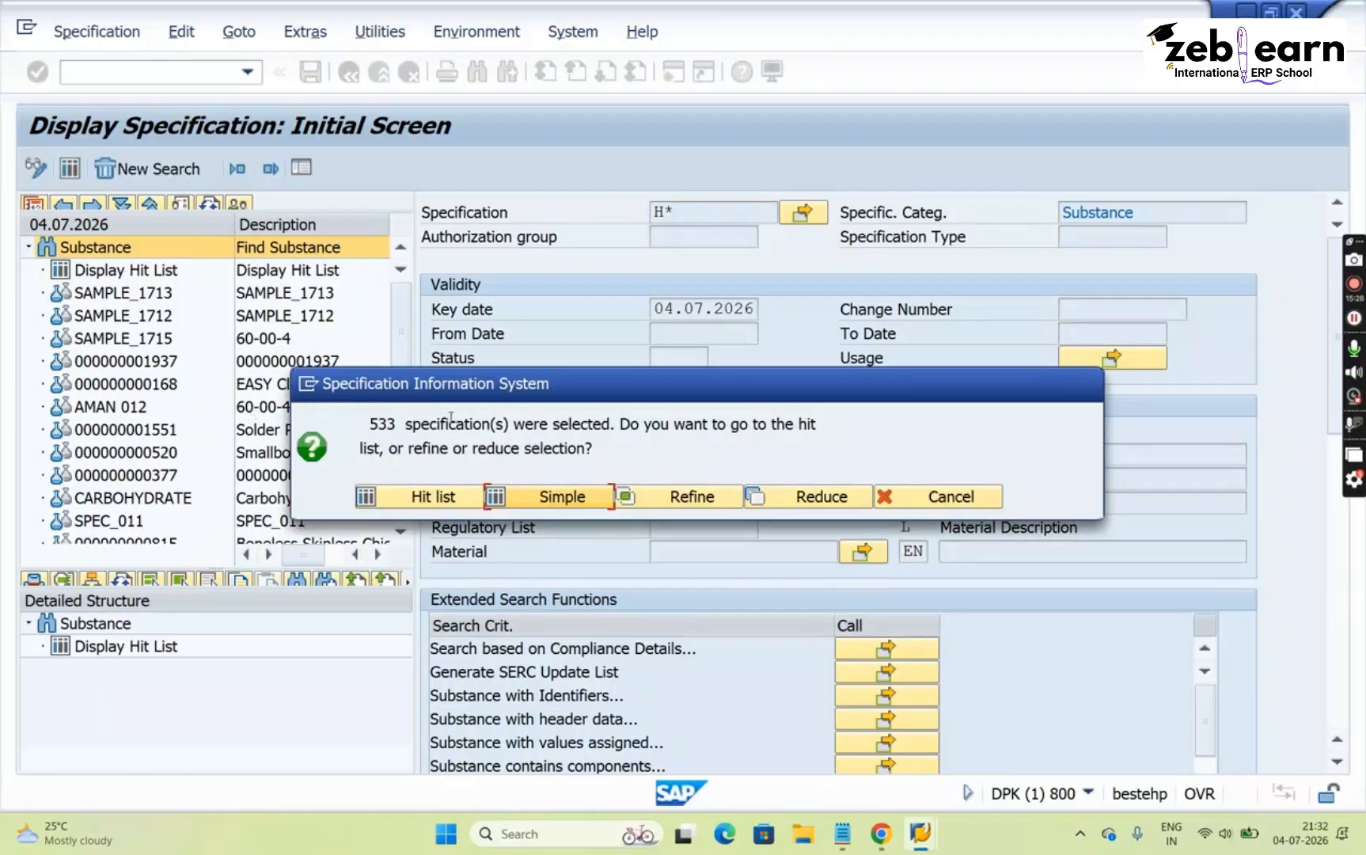
click(428, 497)
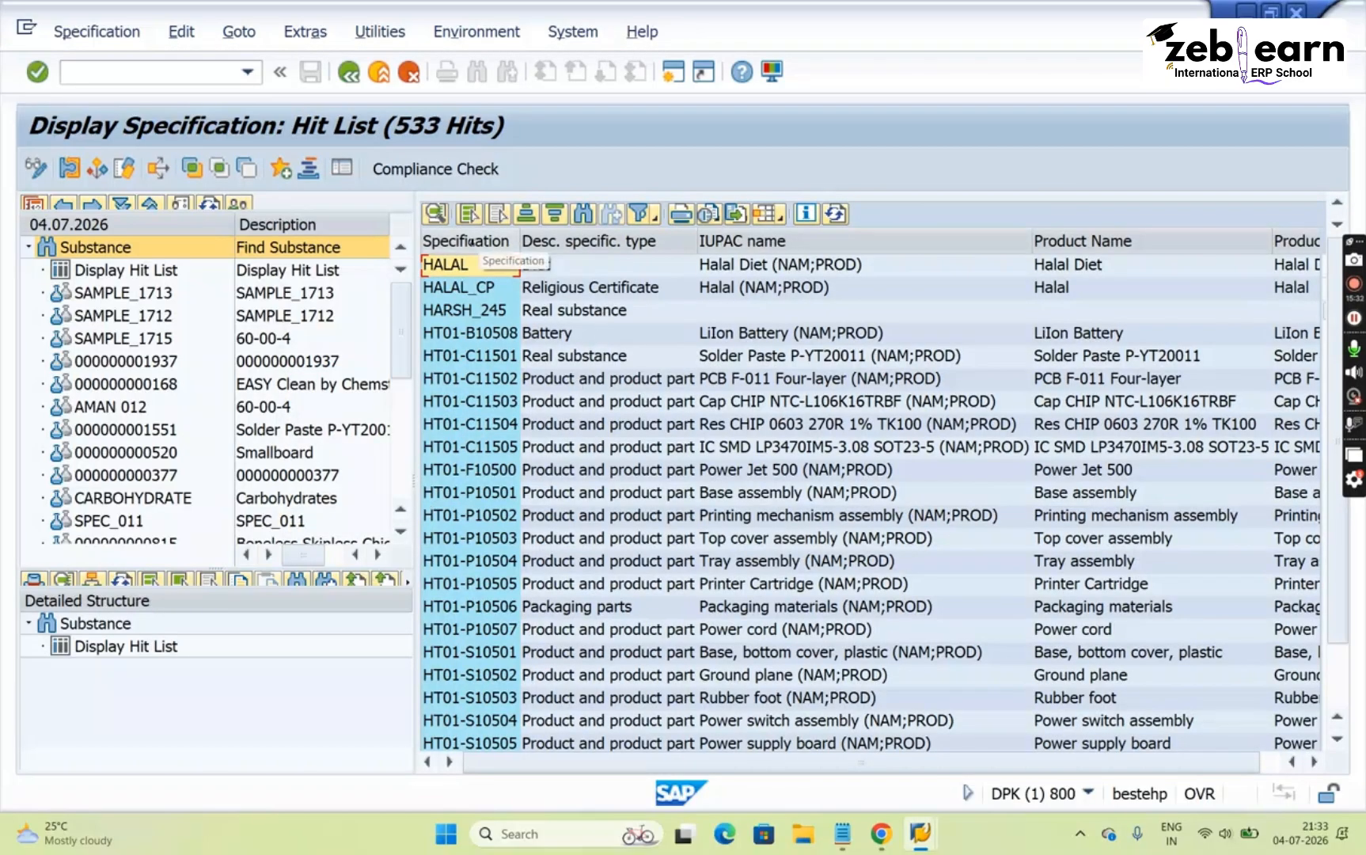
Look through the H* hit list from HALAL_CP down to the HT04 entries, examining specification types and product names
click(466, 290)
key(Down)
key(Down)
key(Down)
key(Down)
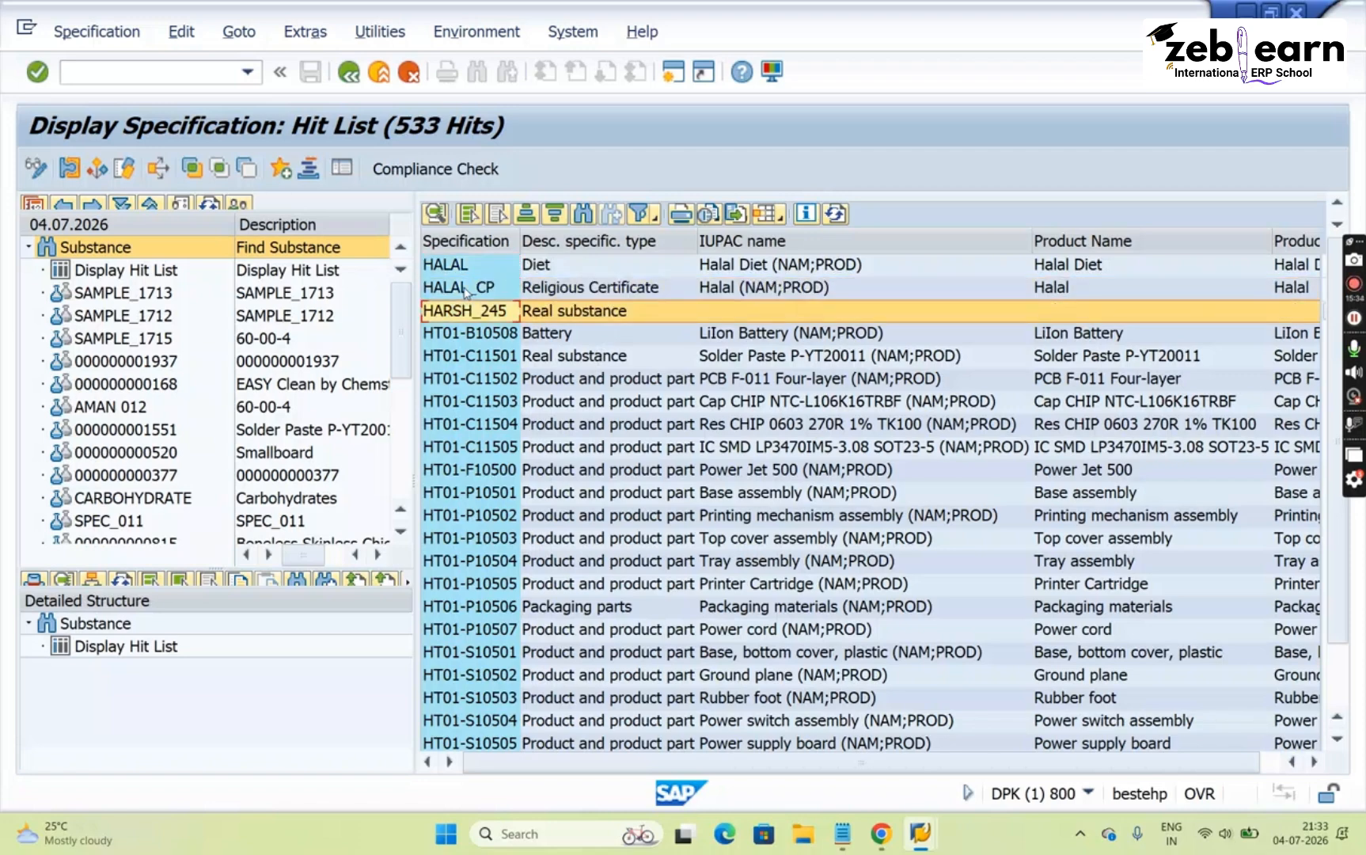
key(Down)
key(Down)
key(Down)
key(Down)
key(Down)
key(Down)
key(Down)
key(Down)
key(Down)
key(Down)
key(Down)
key(Down)
key(Down)
key(Down)
key(Down)
key(Down)
key(Down)
key(Down)
key(Down)
key(Down)
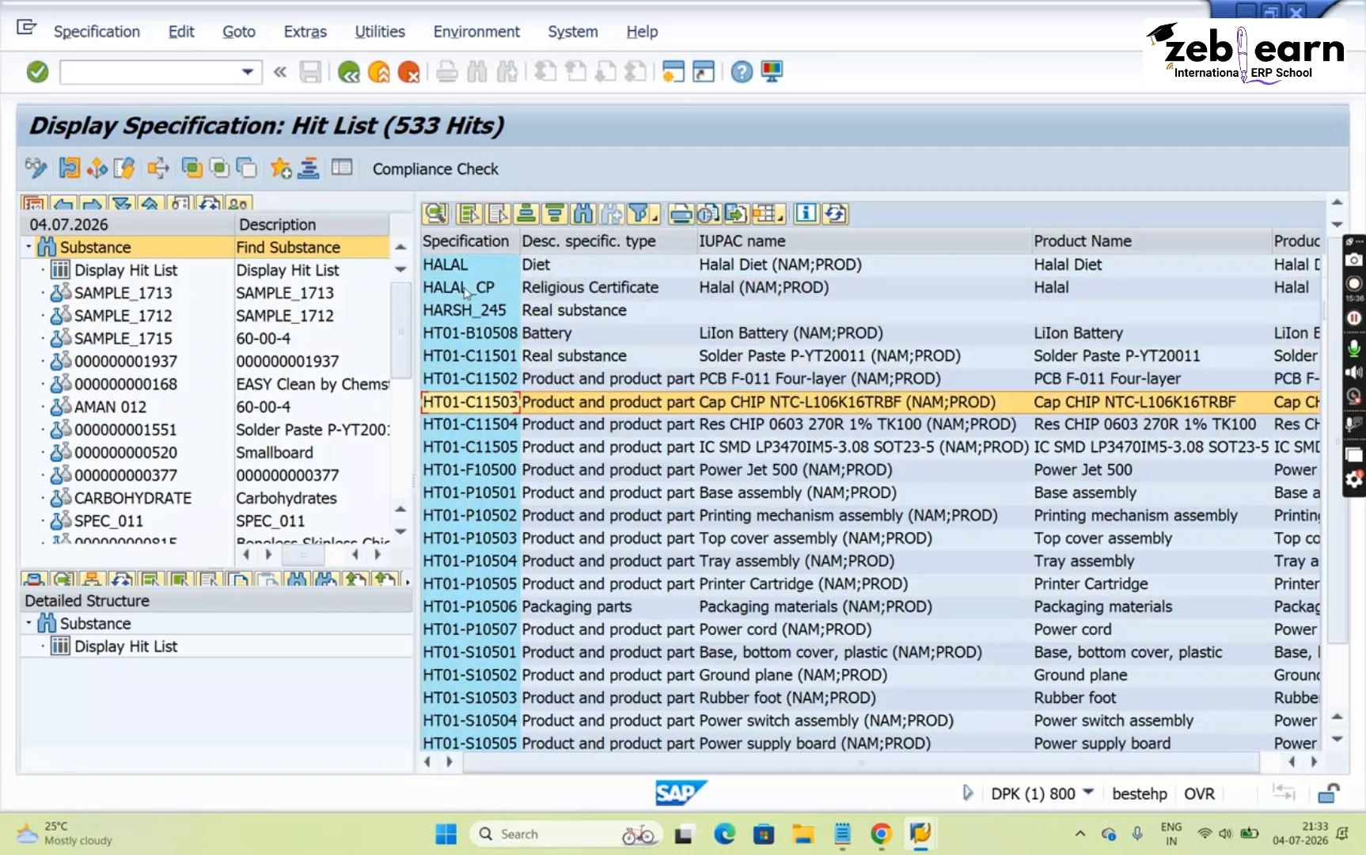
key(Down)
key(Down)
key(Down)
key(Down)
key(Down)
key(Down)
key(Down)
key(Down)
key(Down)
key(Down)
key(Down)
key(Down)
key(Down)
key(Down)
key(Down)
key(Down)
key(Down)
key(Down)
key(Down)
key(Down)
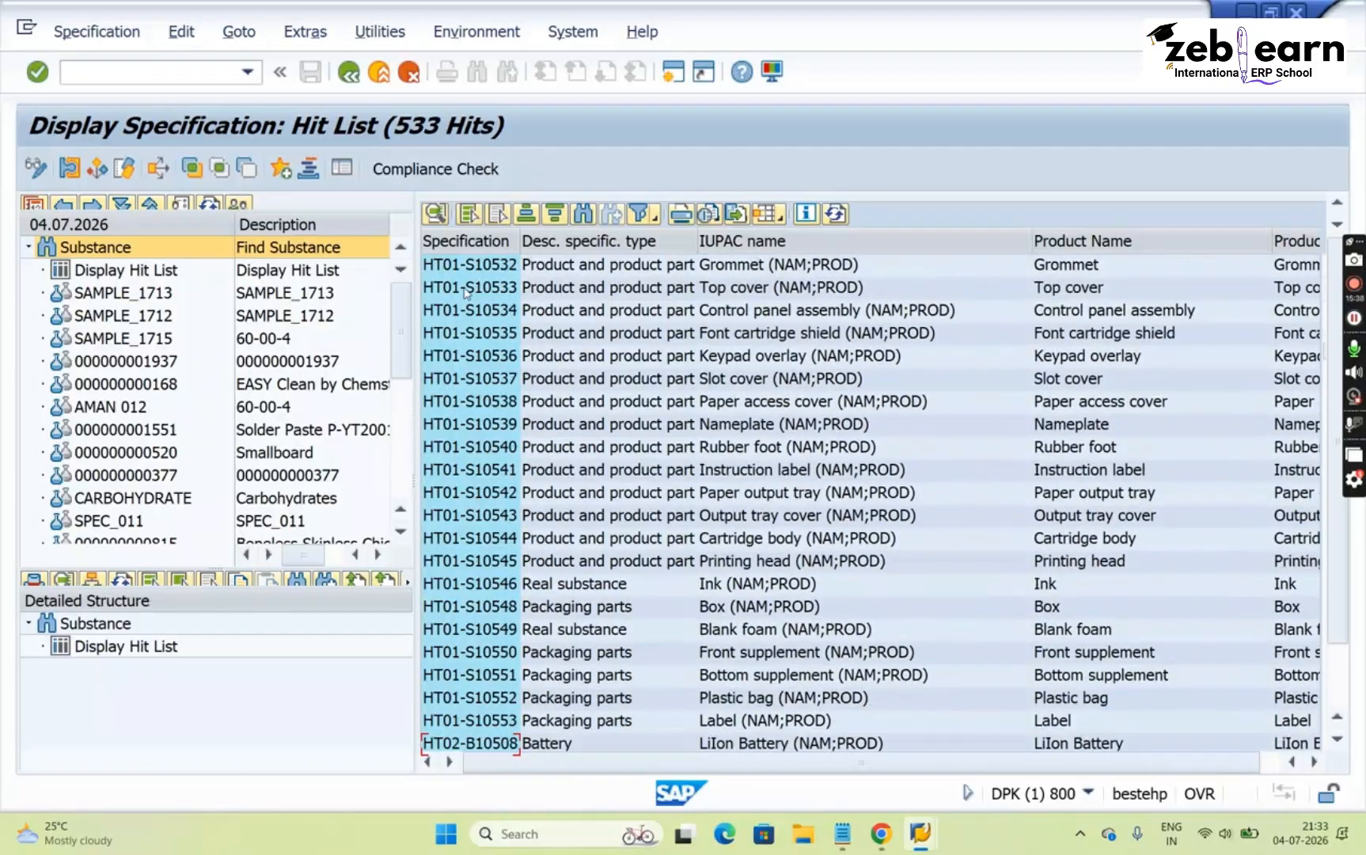
key(Down)
key(Down)
key(Down)
key(Down)
key(Down)
key(Down)
key(Down)
key(Down)
key(Down)
key(Down)
key(Down)
key(Down)
key(Down)
key(Down)
key(Down)
key(Down)
key(Down)
key(Down)
key(Down)
key(Down)
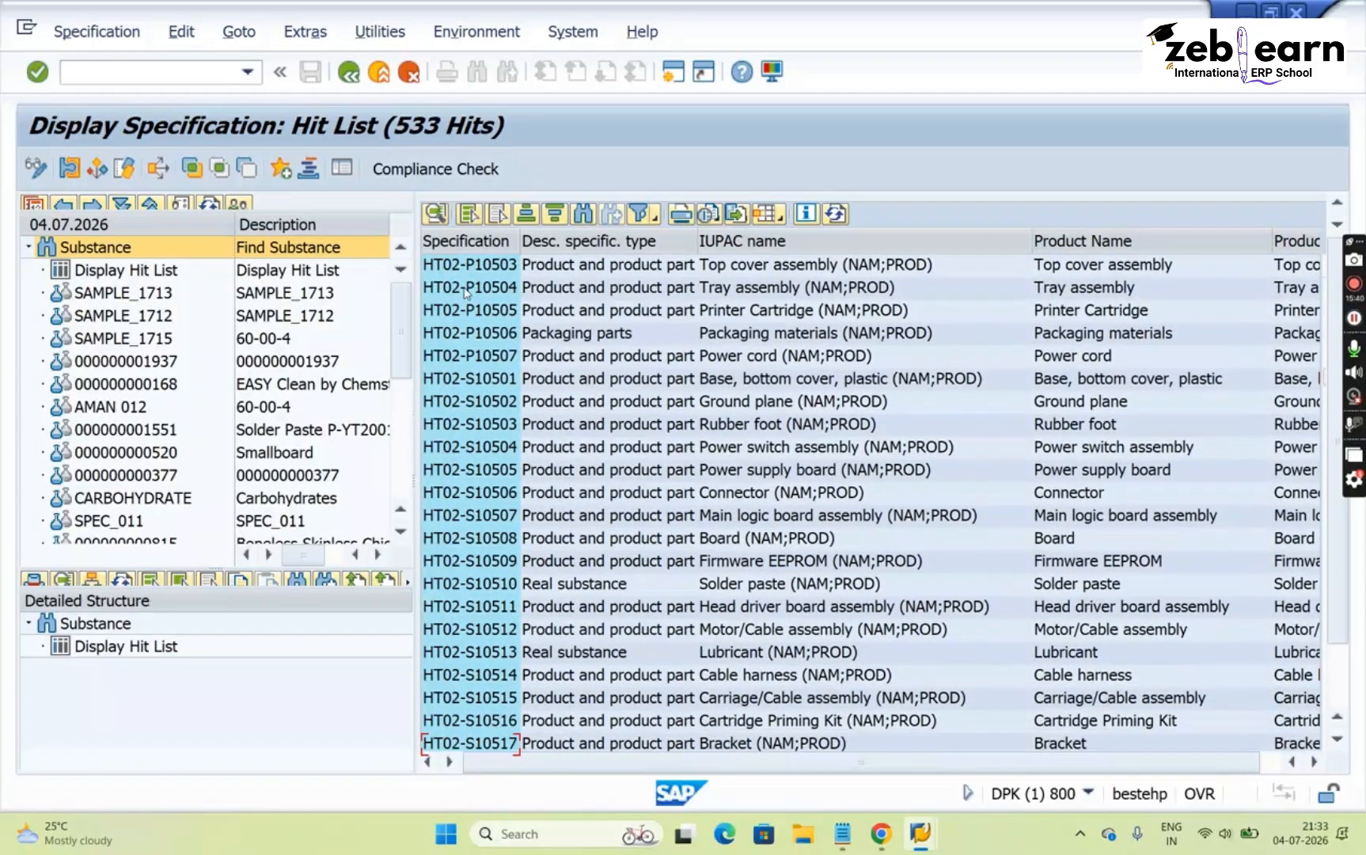
key(Down)
key(Down)
key(Down)
key(Down)
key(Down)
key(Down)
key(Down)
key(Down)
key(Down)
key(Down)
key(Down)
key(Down)
key(Down)
key(Down)
key(Down)
key(Down)
key(Down)
key(Down)
key(Down)
key(Down)
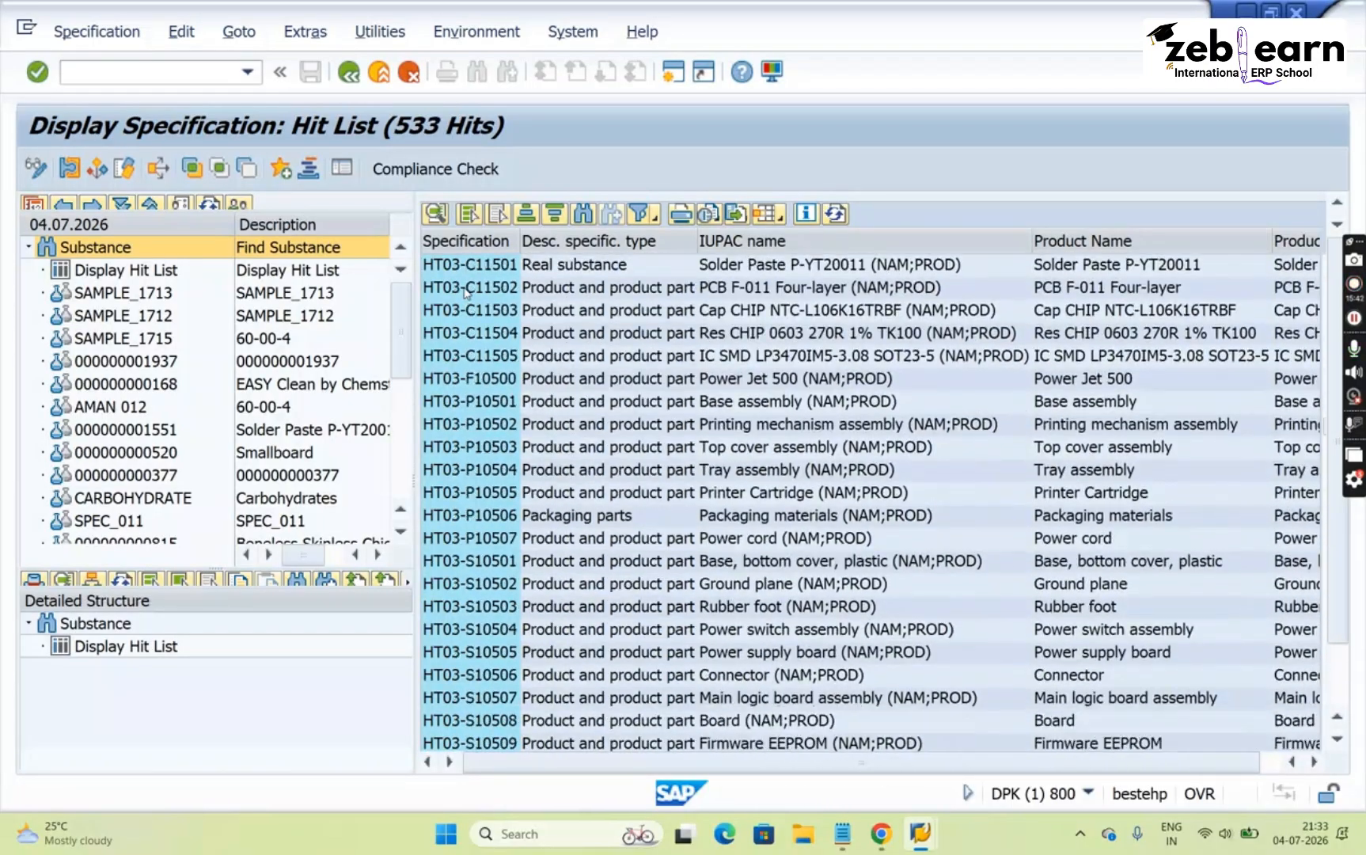
key(Down)
key(Down)
key(Down)
key(Down)
key(Down)
key(Down)
key(Down)
key(Down)
key(Down)
key(Down)
key(Down)
key(Down)
key(Down)
key(Down)
key(Down)
key(Down)
key(Down)
key(Down)
key(Down)
key(Down)
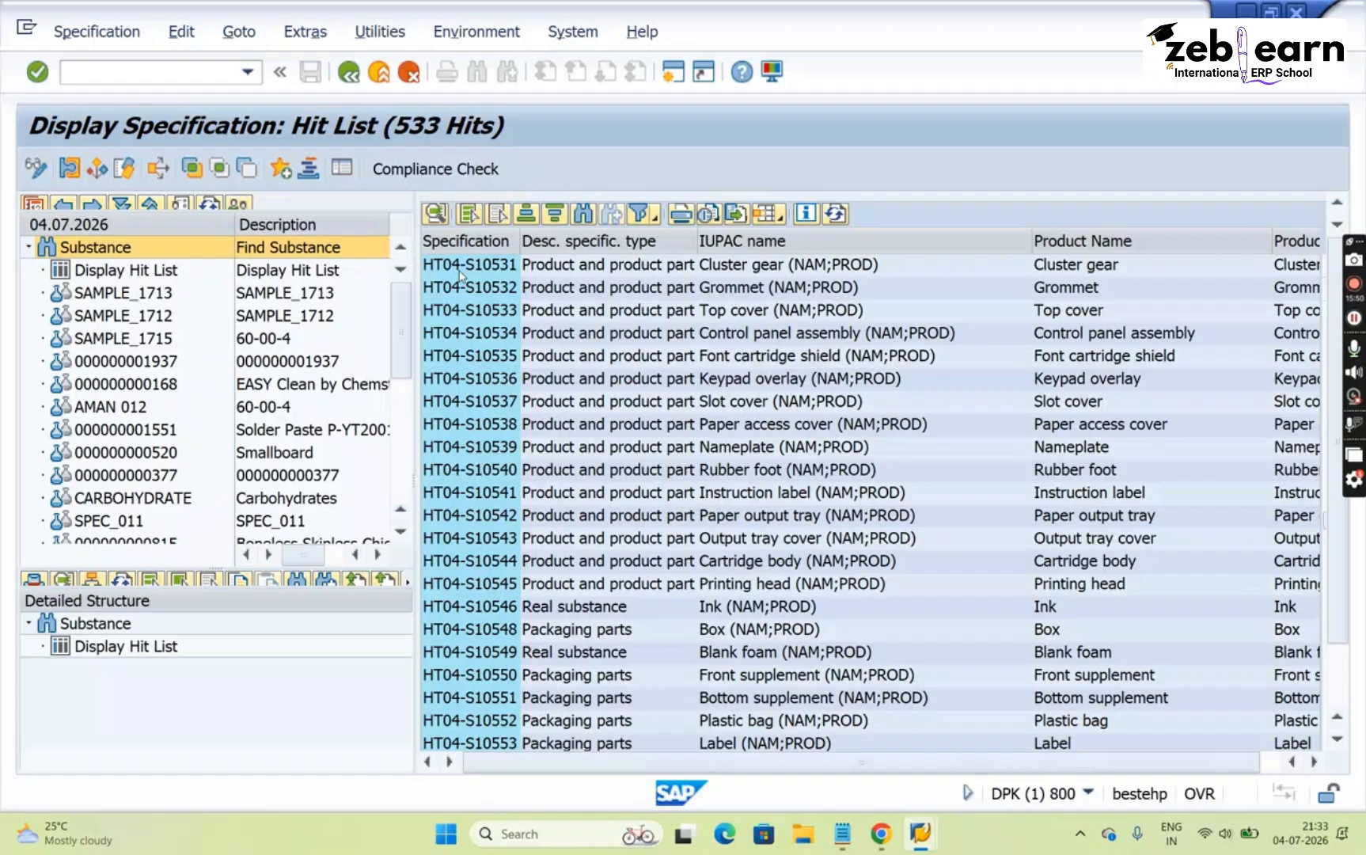
Return to the Substance search, replace the specification criterion with *1 and display the full hit list
click(352, 79)
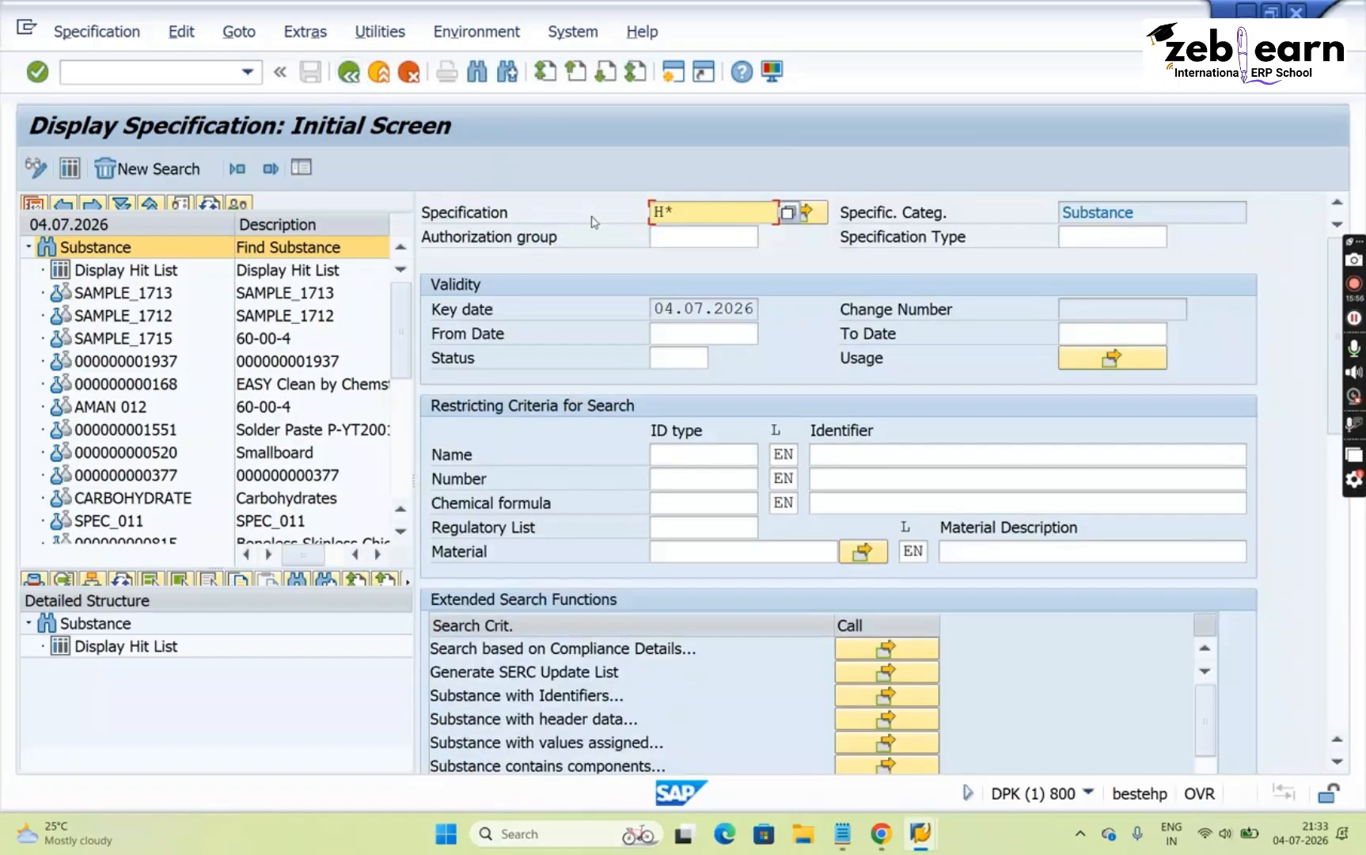
key(BackSpace)
key(BackSpace)
text(*)
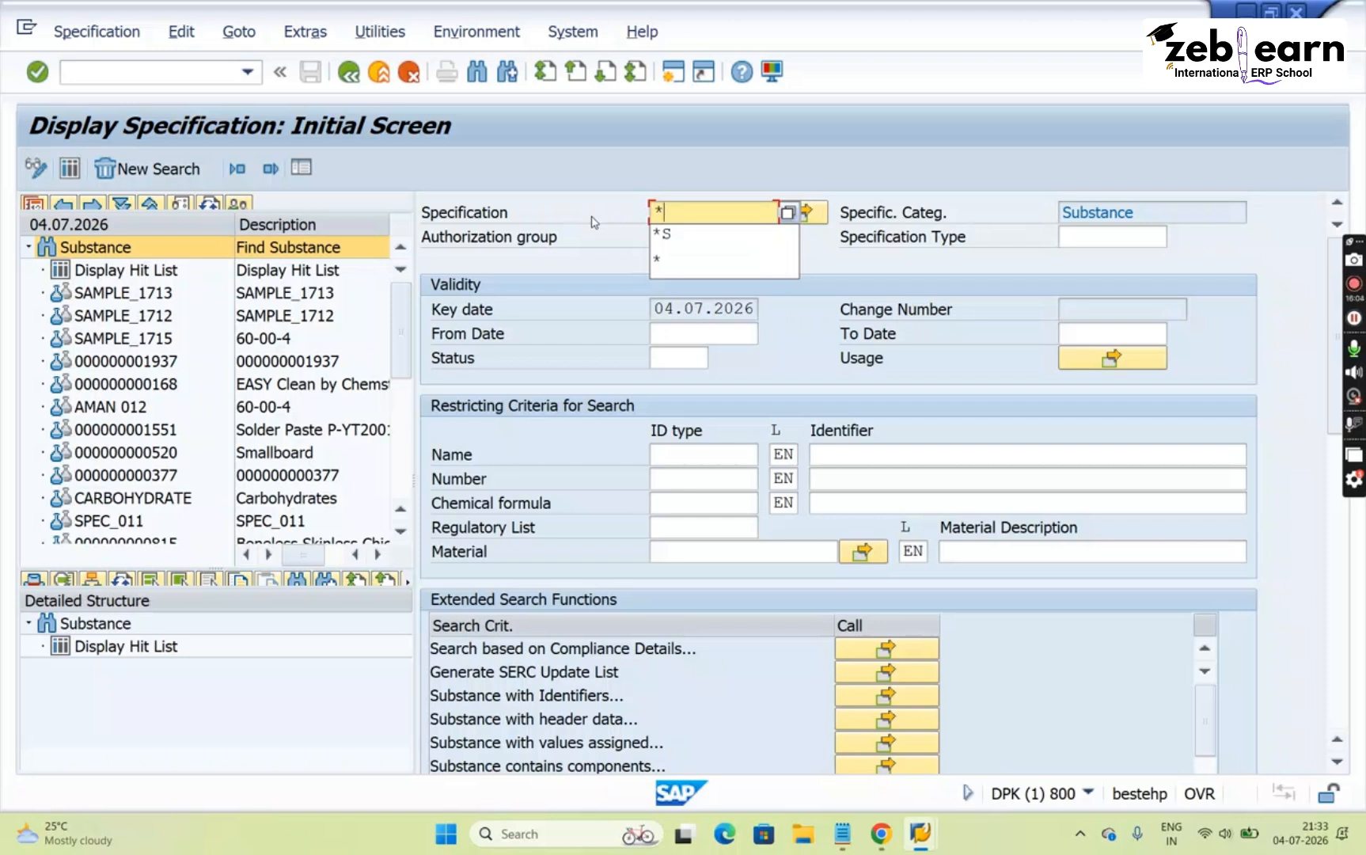
text(1)
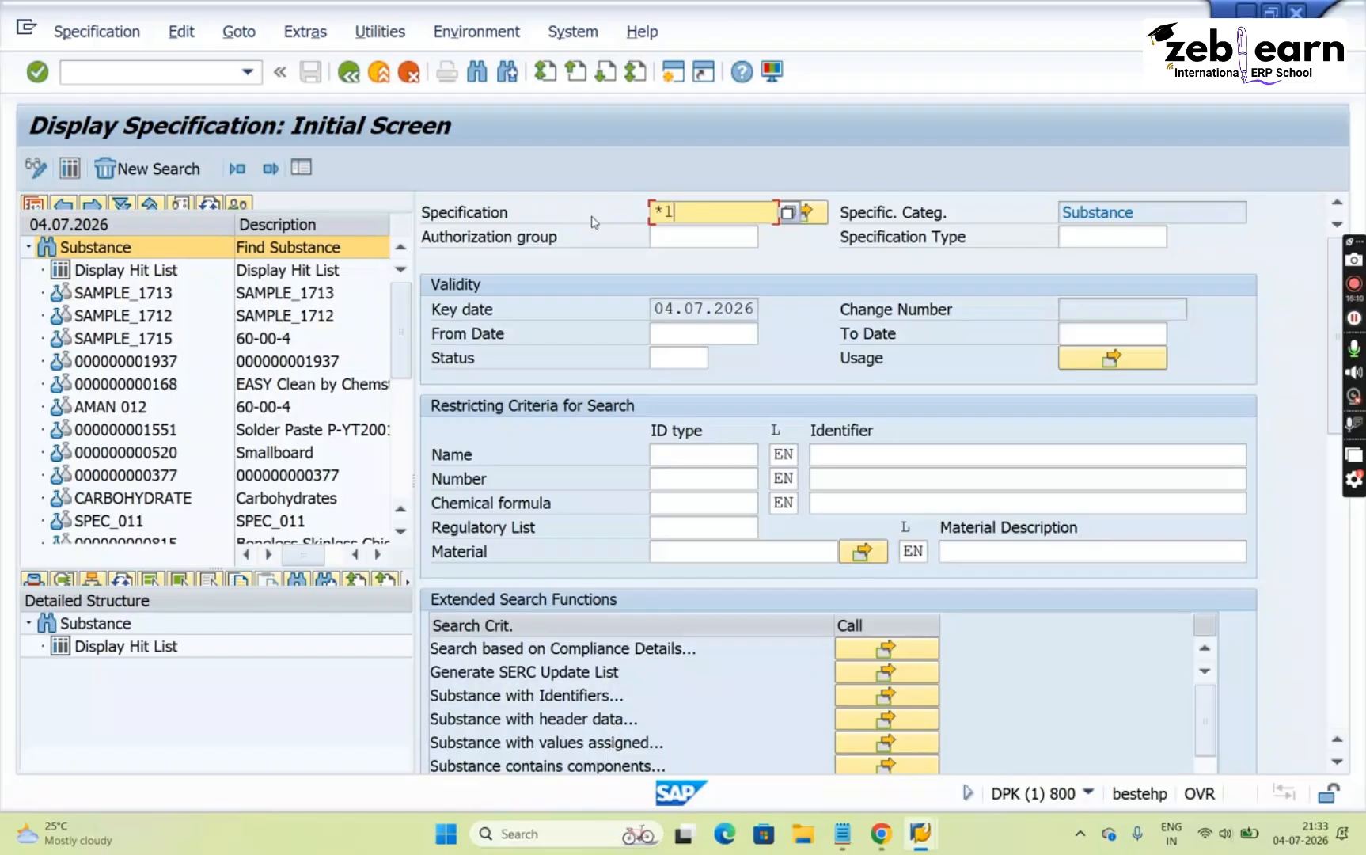
key(F8)
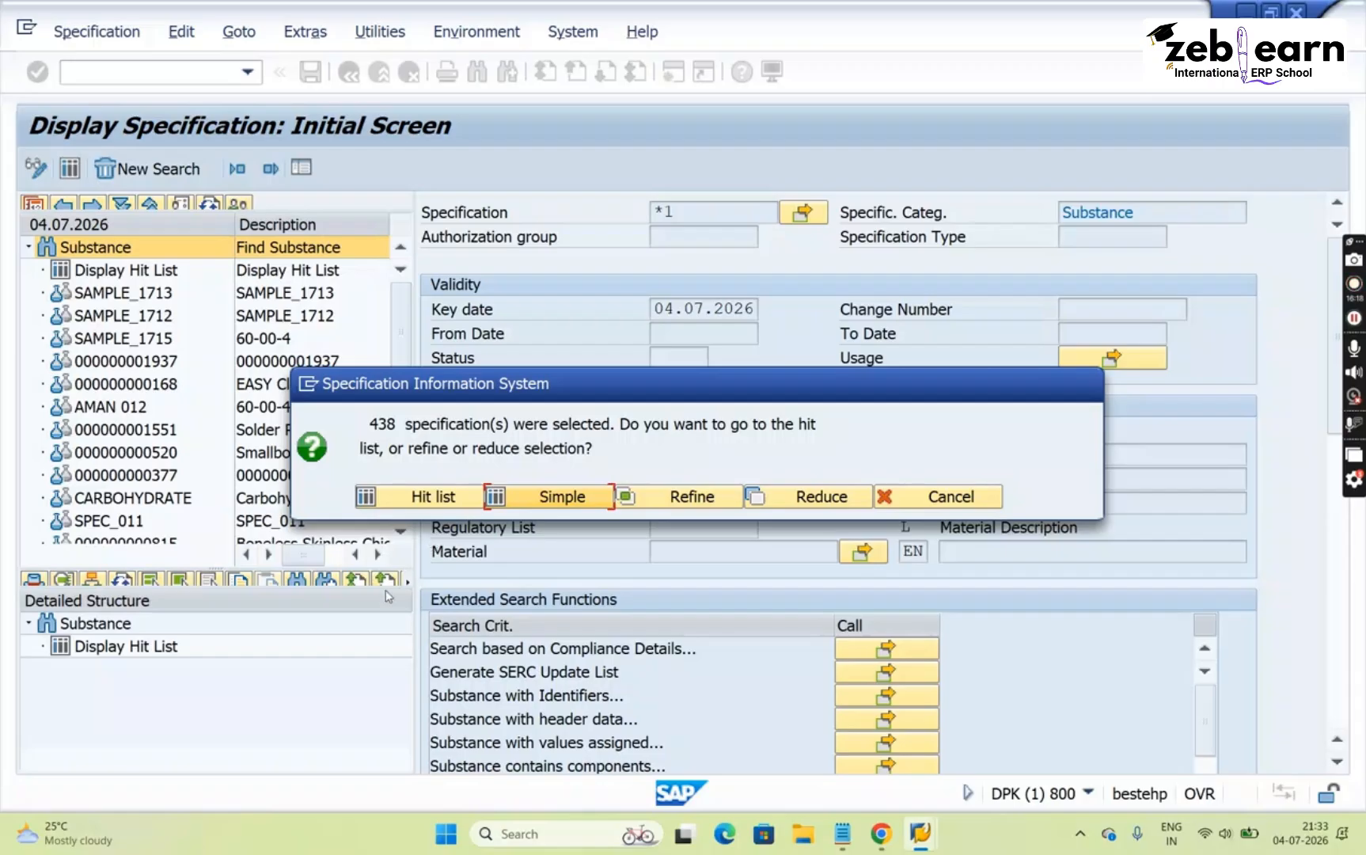
click(435, 498)
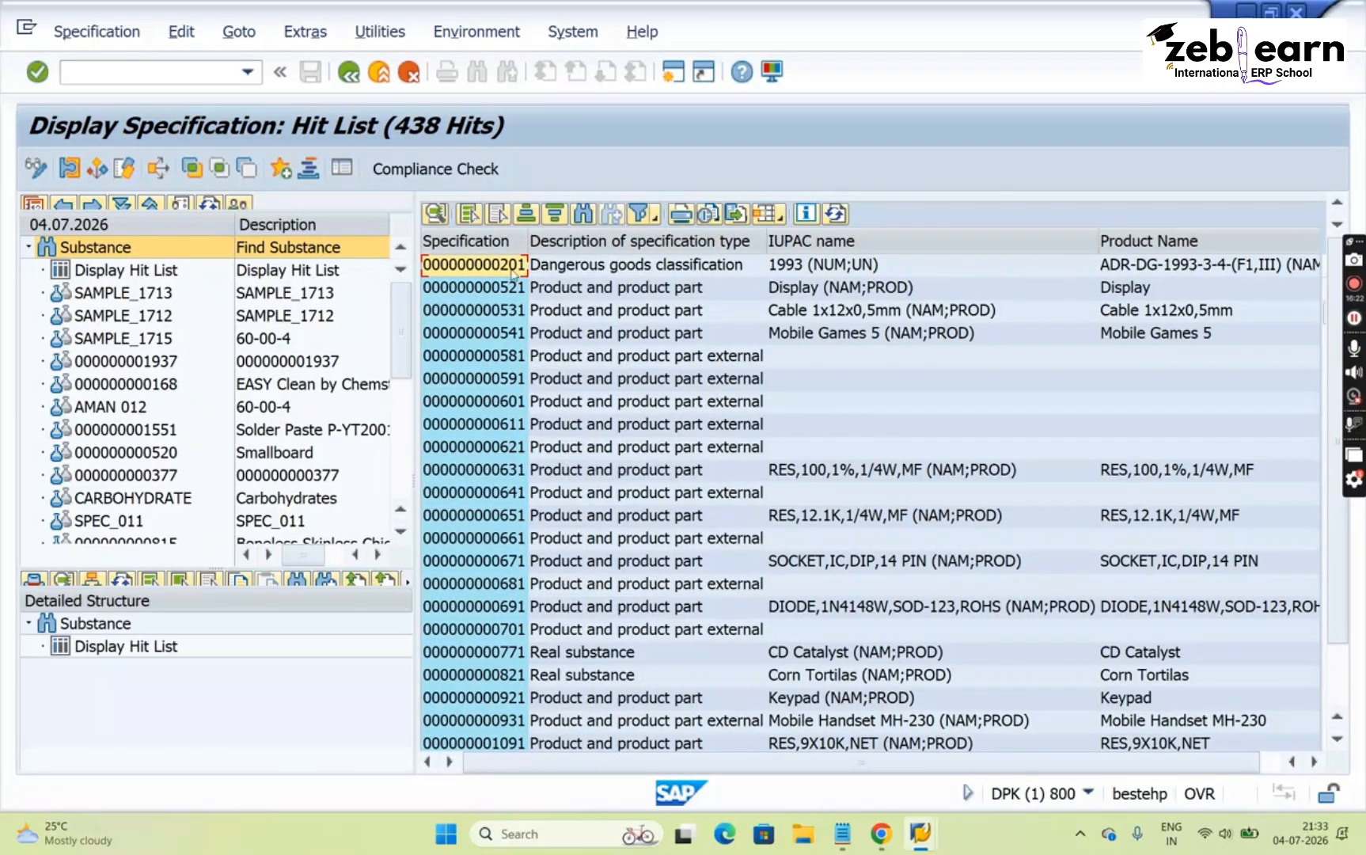
Look through the *1 hit list from the dangerous goods entry down to the HT04 entries, examining specification types and product names
key(Down)
key(Down)
key(Down)
key(Down)
key(Down)
key(Down)
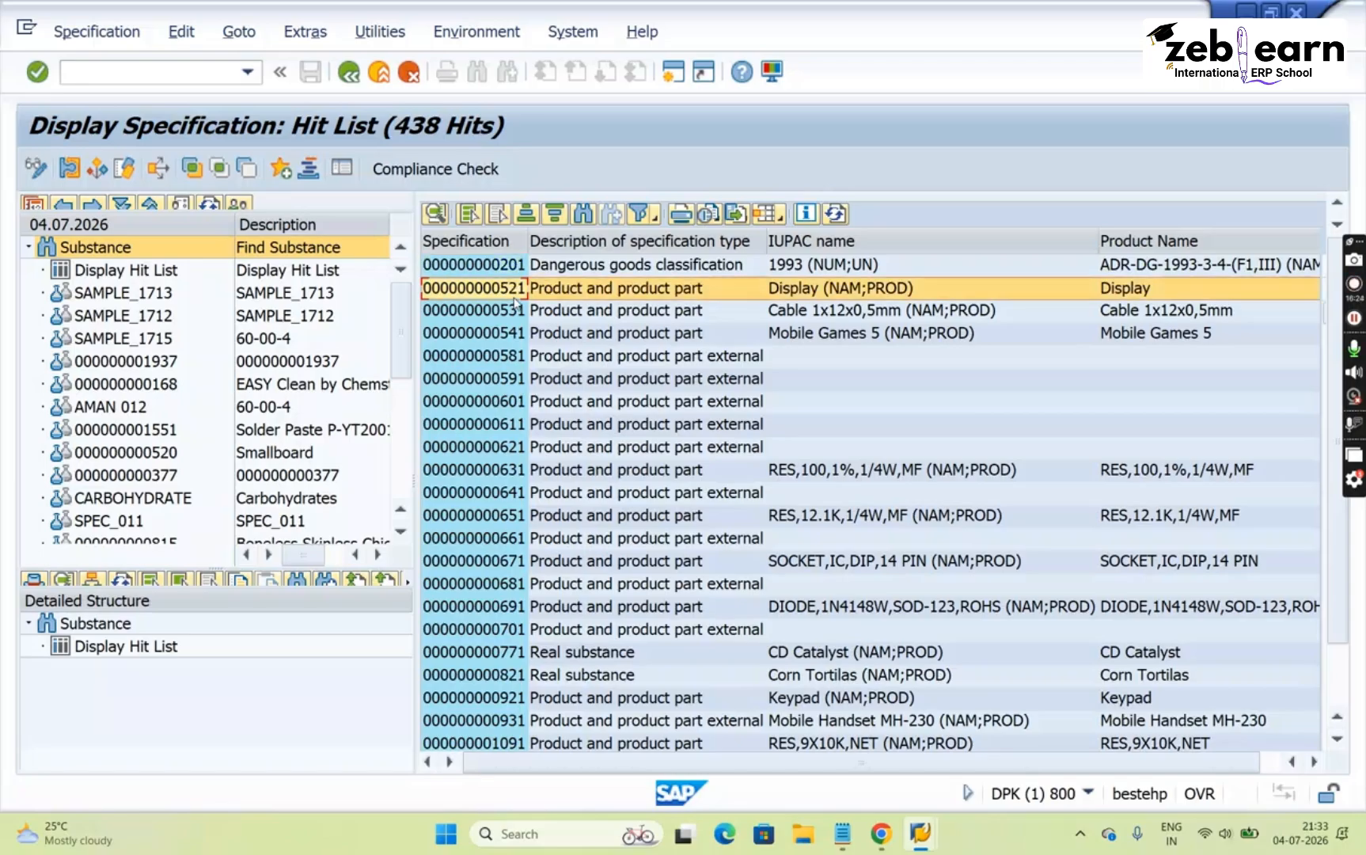
key(Down)
key(Down)
key(Down)
key(Down)
key(Down)
key(Down)
key(Down)
key(Down)
key(Down)
key(Down)
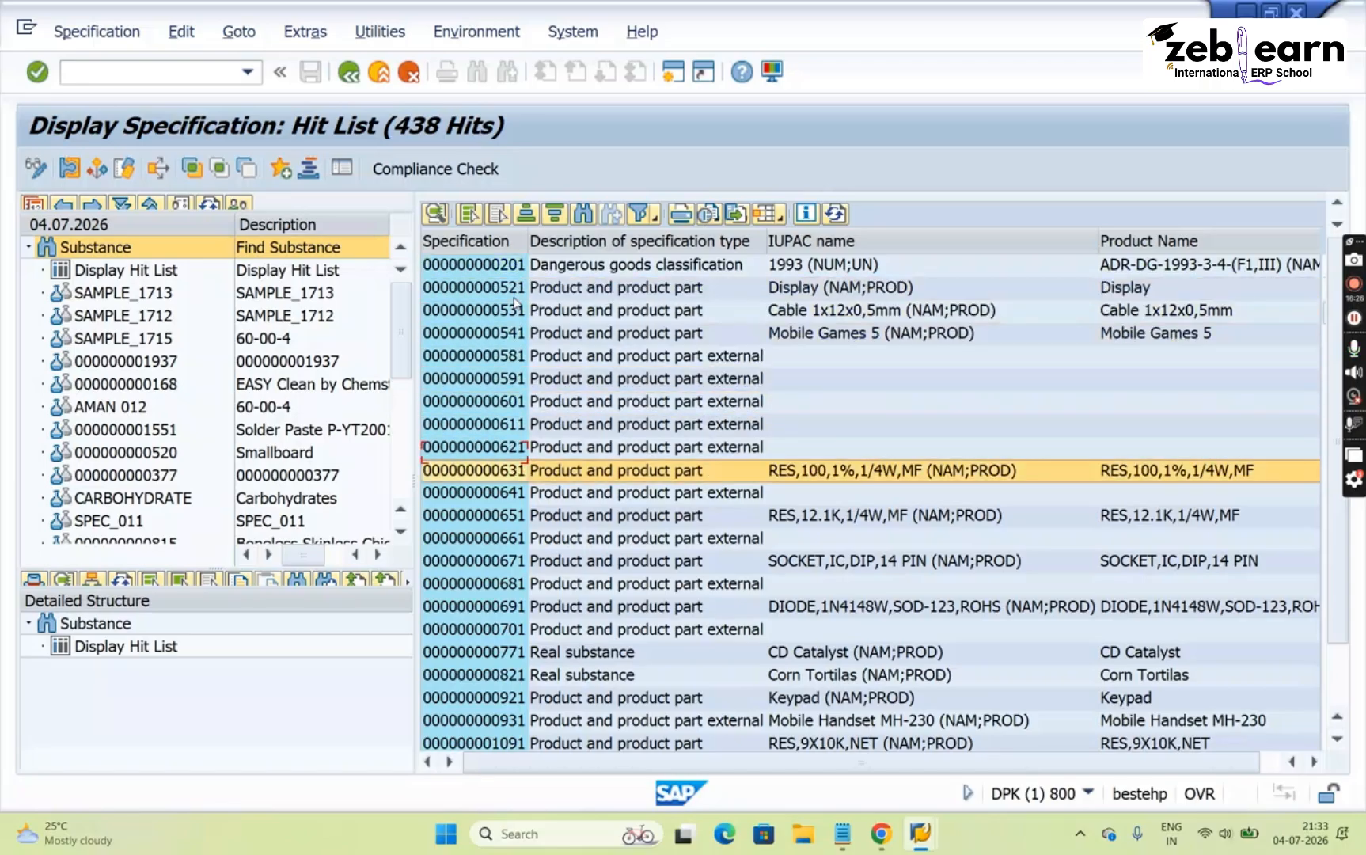
key(Down)
key(Down)
key(Down)
key(Down)
key(Down)
key(Down)
key(Down)
key(Down)
key(Down)
key(Down)
key(Down)
key(Down)
key(Down)
key(Down)
key(Down)
key(Down)
key(Down)
key(Down)
key(Down)
key(Down)
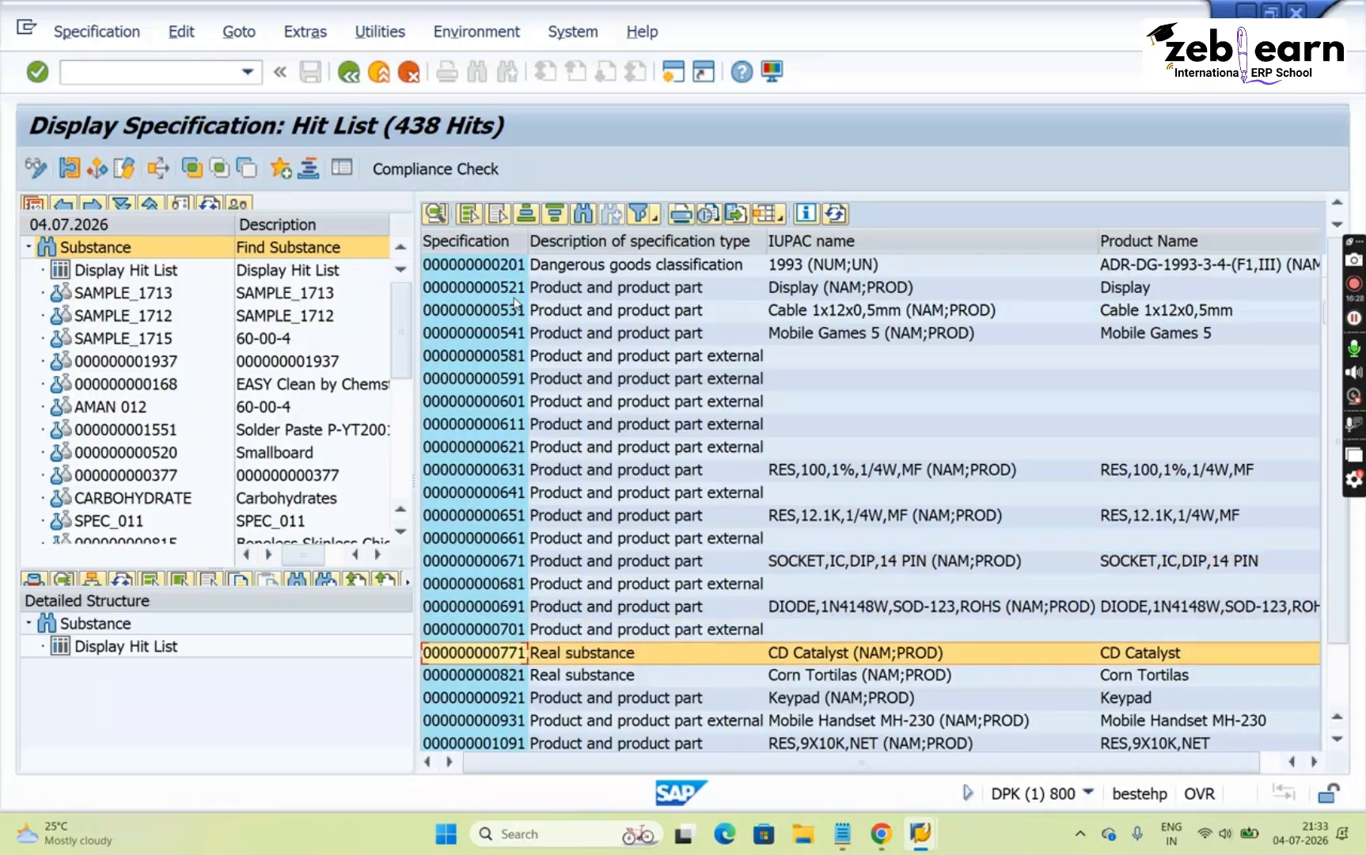
key(Down)
key(Down)
key(Down)
key(Down)
key(Down)
key(Down)
key(Down)
key(Down)
key(Down)
key(Down)
key(Down)
key(Down)
key(Down)
key(Down)
key(Down)
key(Down)
key(Down)
key(Down)
key(Down)
key(Down)
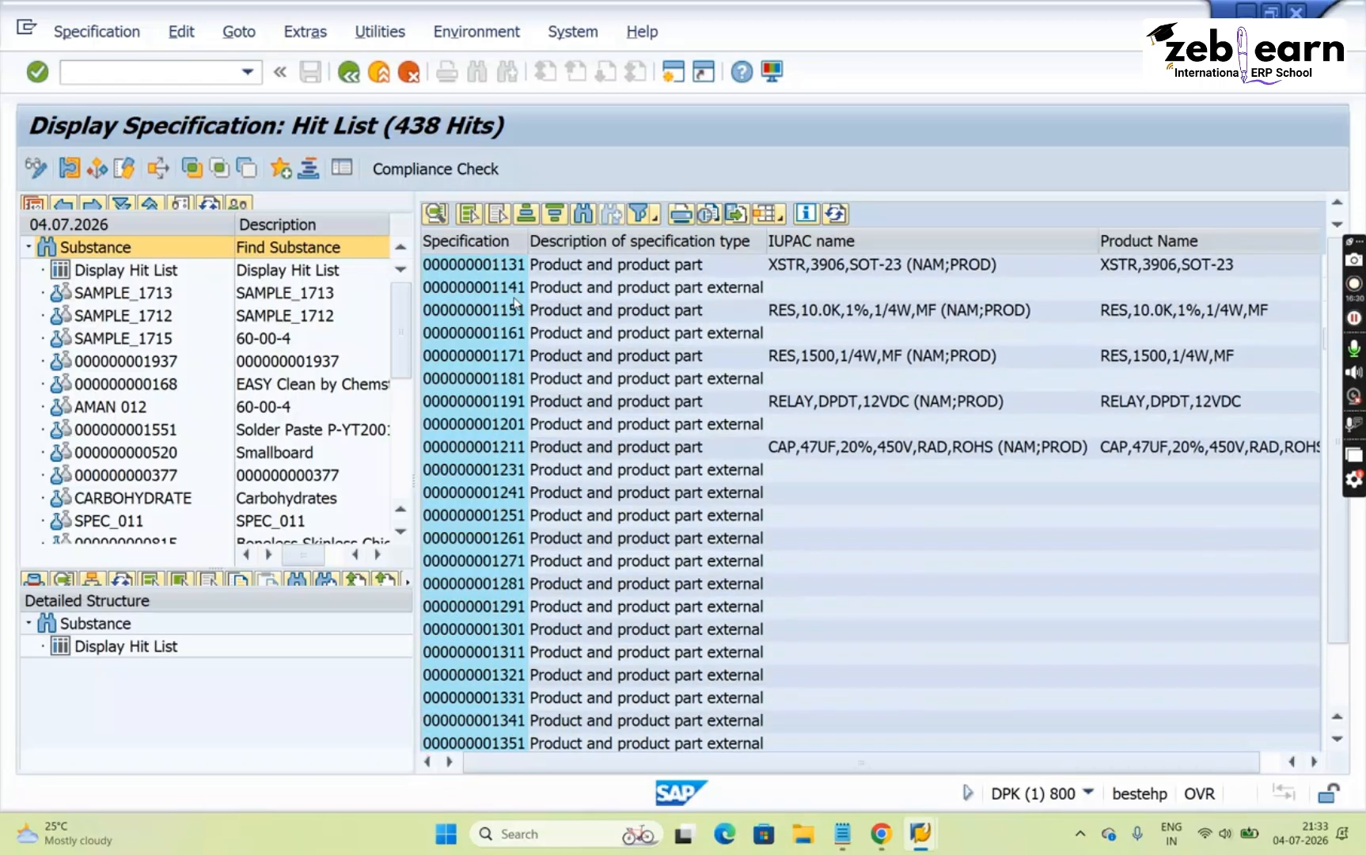
key(Down)
key(Down)
key(Down)
key(Down)
key(Down)
key(Down)
key(Down)
key(Down)
key(Down)
key(Down)
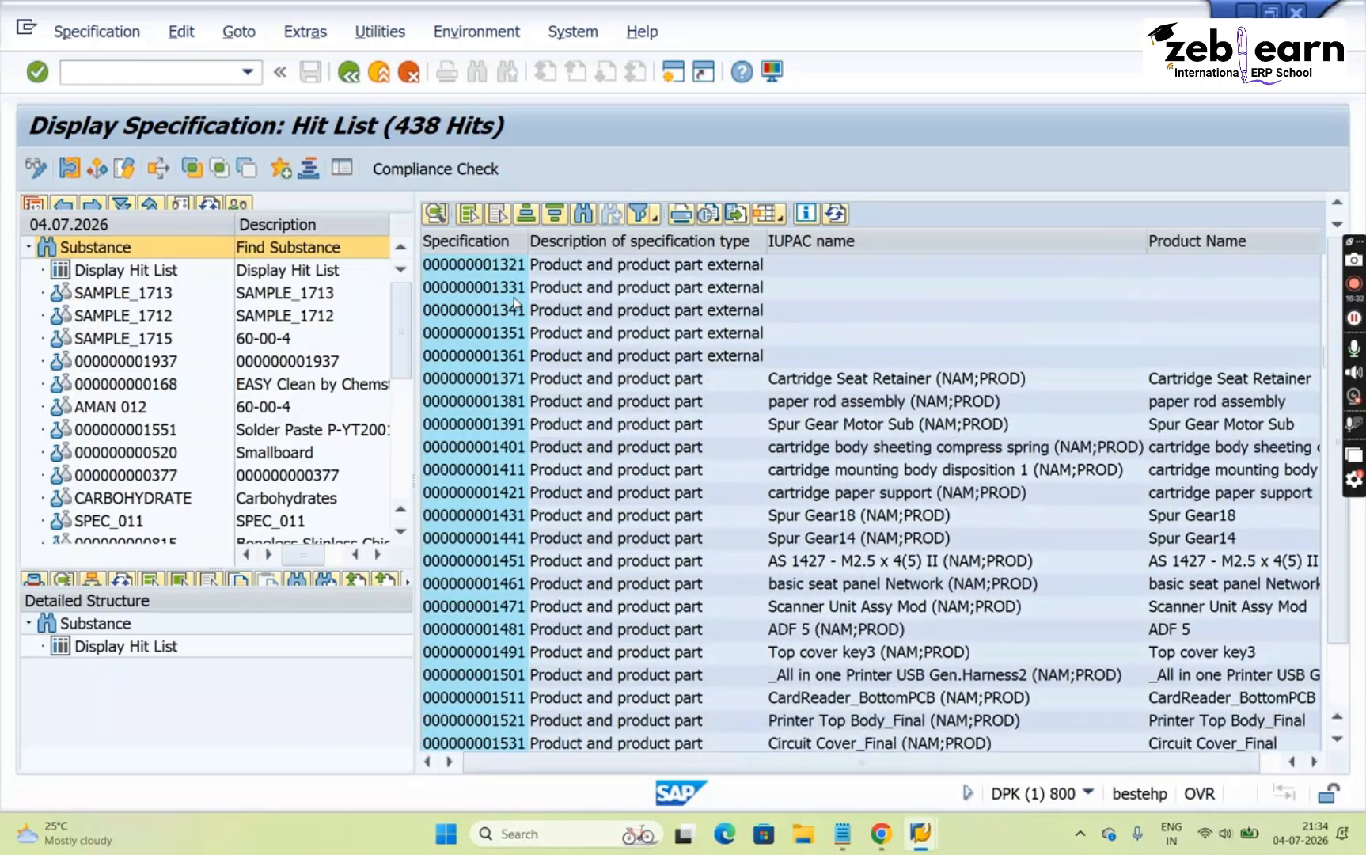
key(Down)
key(Down)
key(Down)
key(Down)
key(Down)
key(Down)
key(Down)
key(Down)
key(Down)
key(Down)
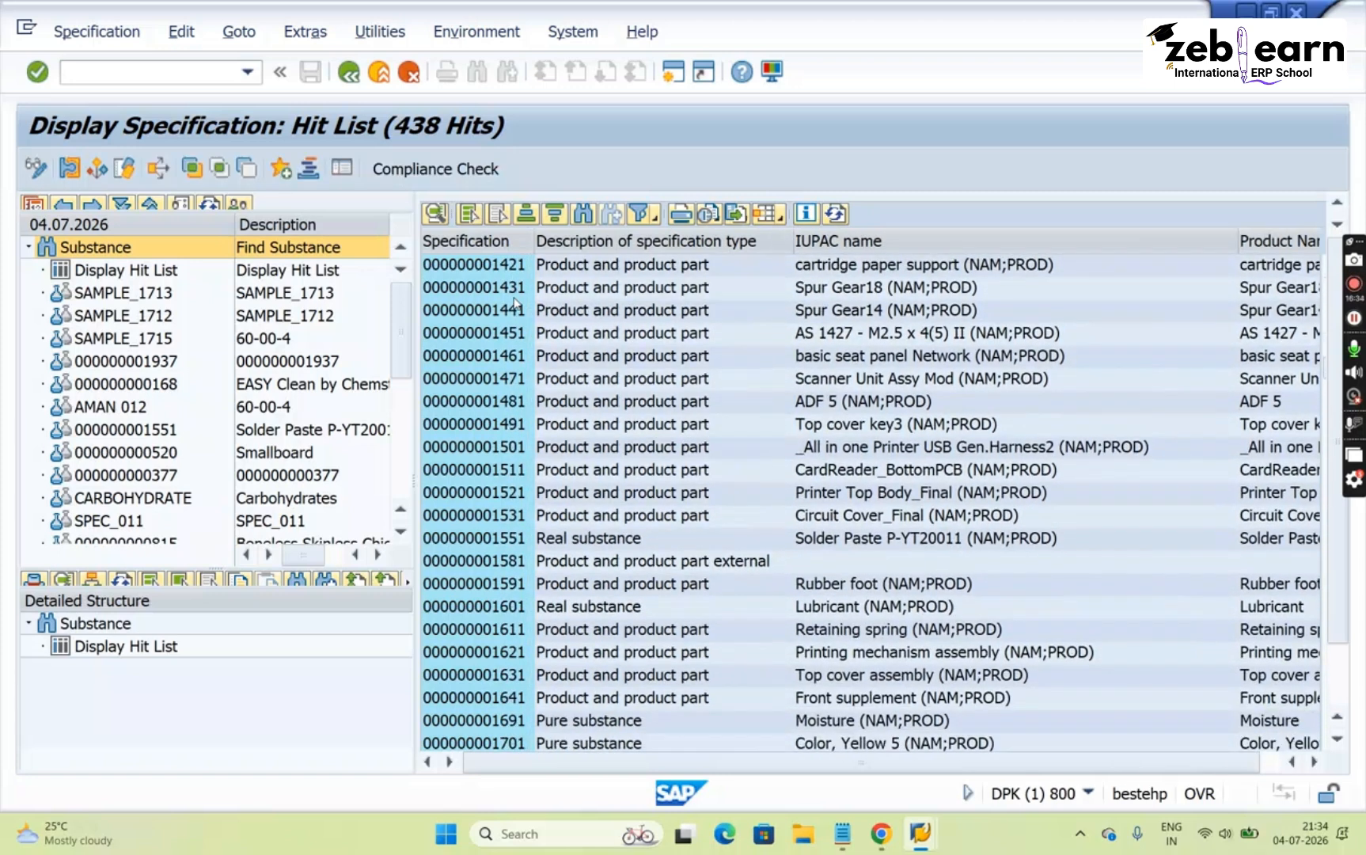
key(Down)
key(Down)
key(Down)
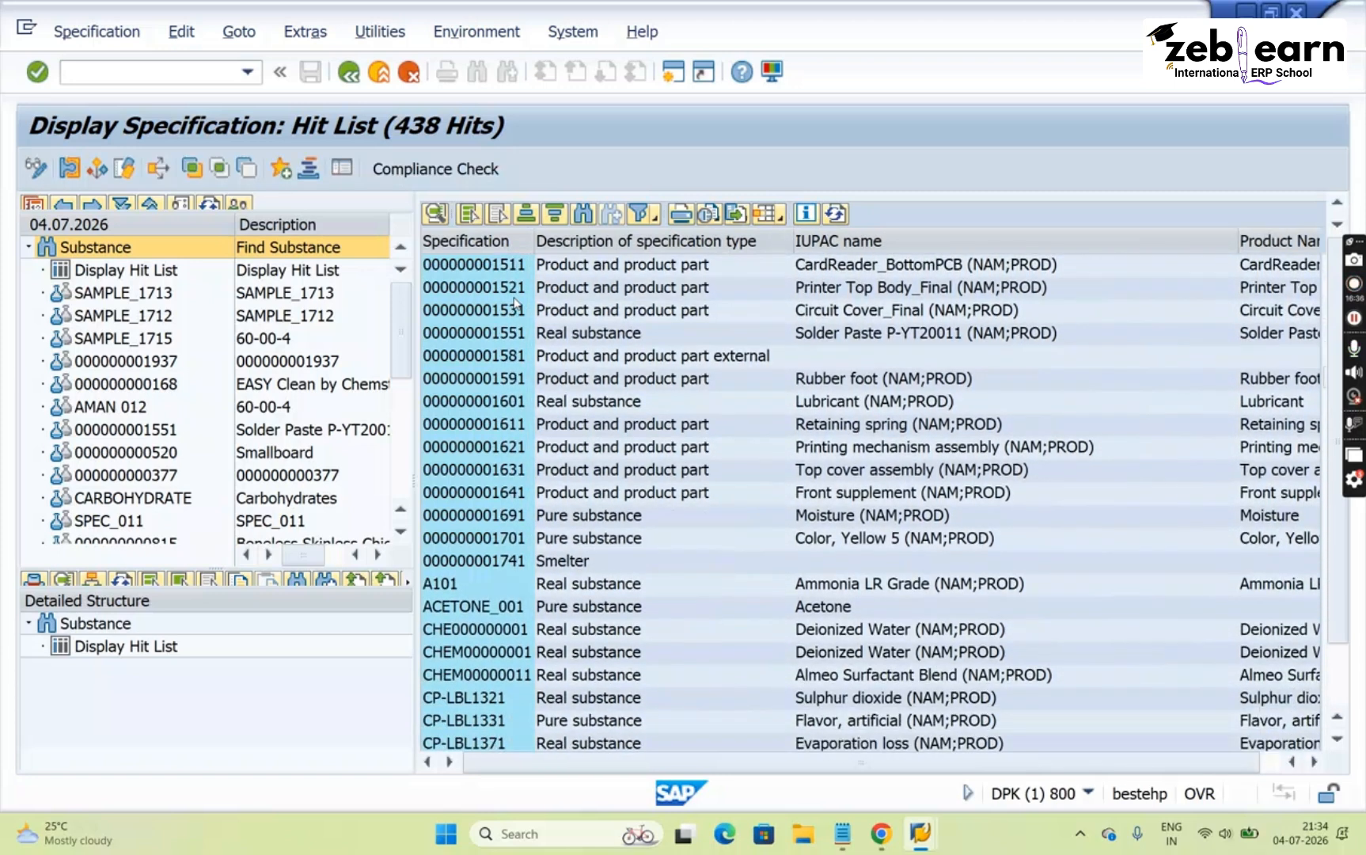
key(Down)
key(Down)
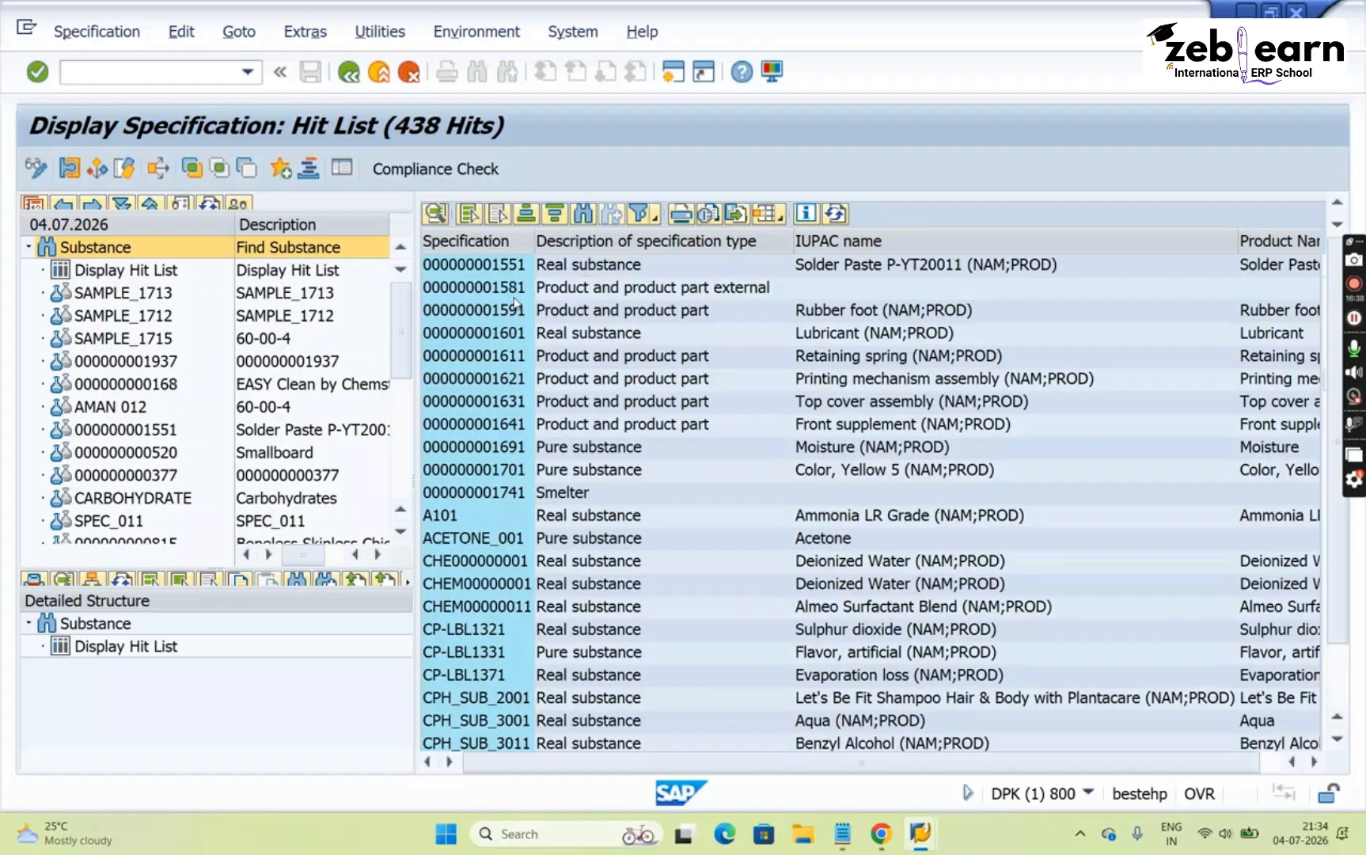
key(Down)
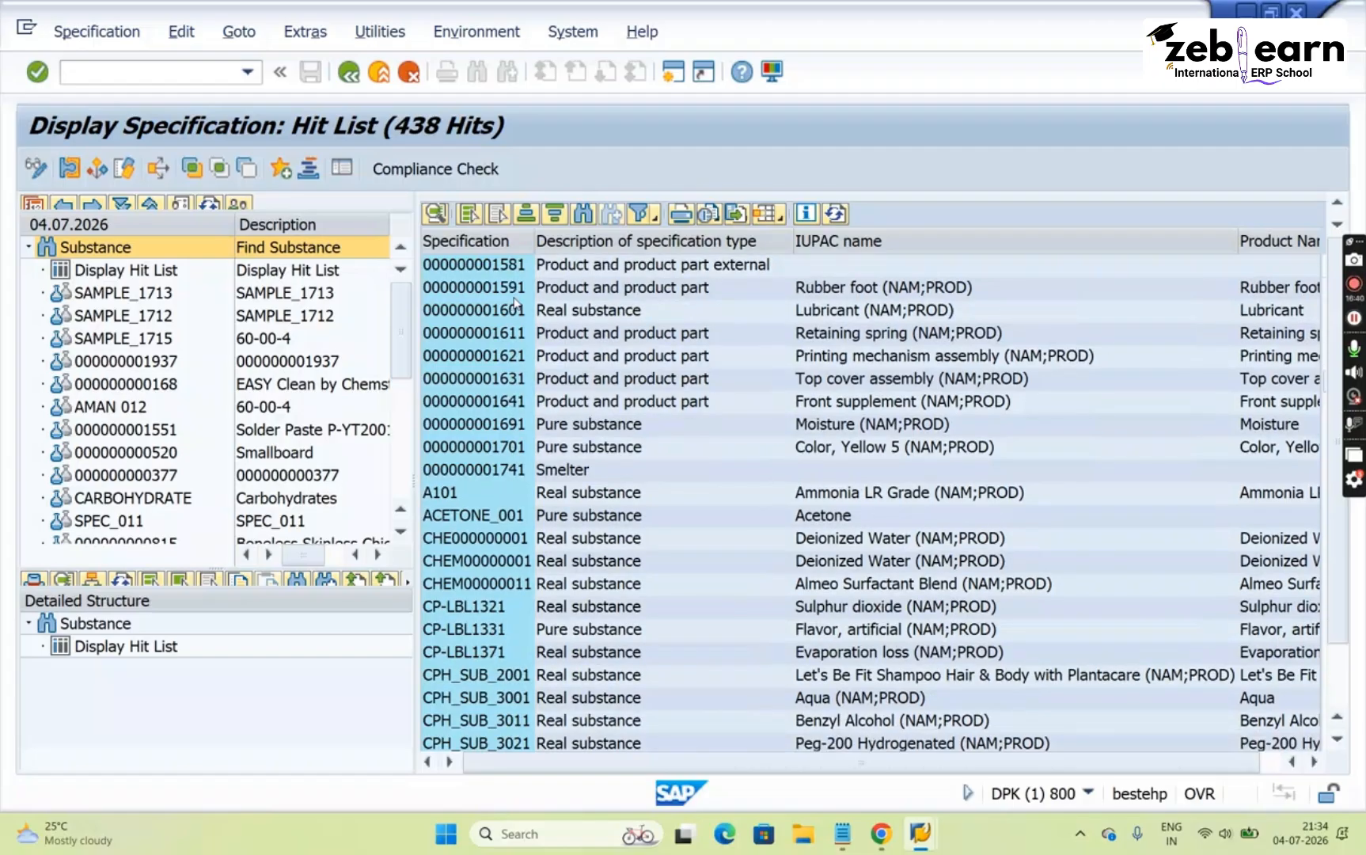
scroll(513, 303, down, 20)
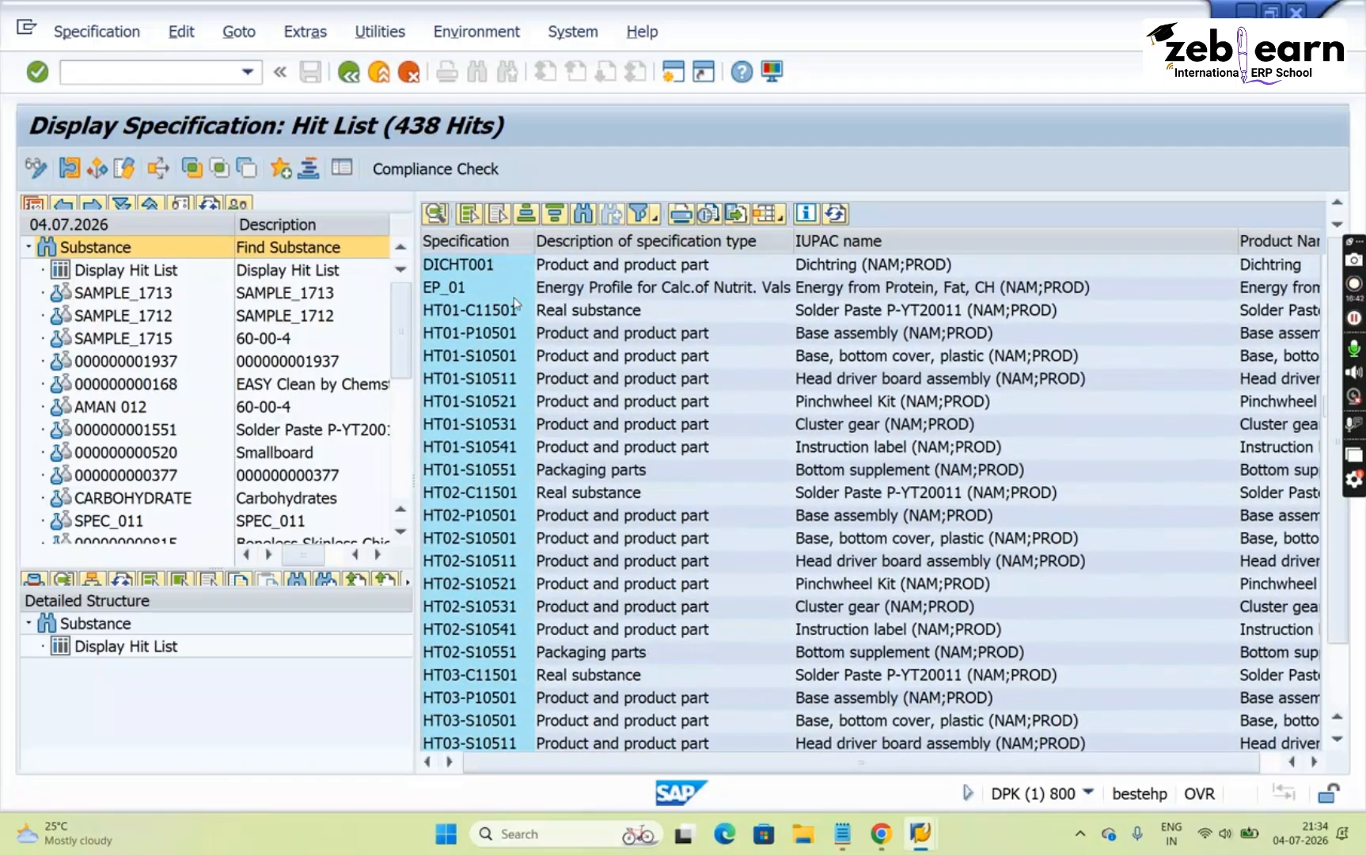
scroll(514, 303, down, 5)
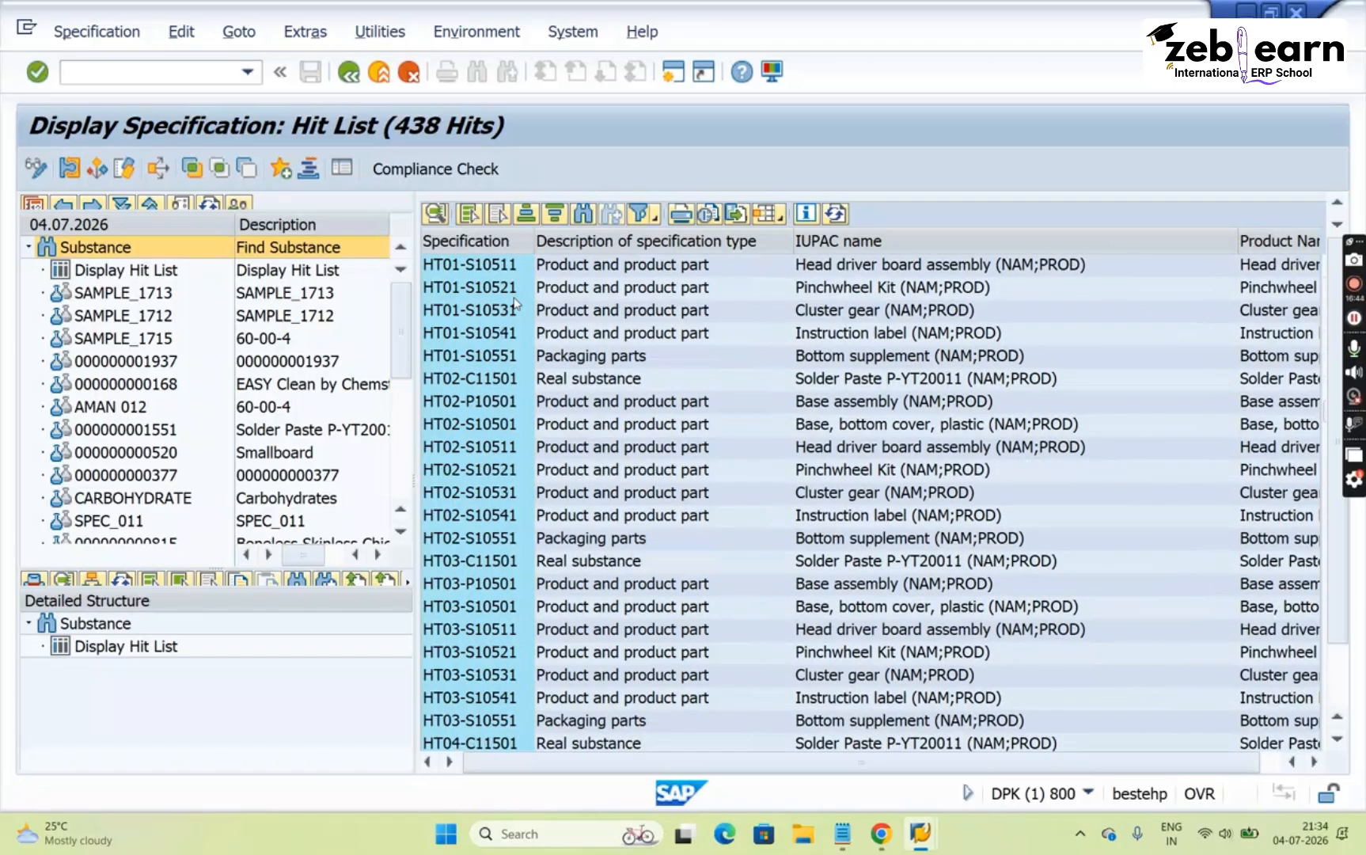
Return to the Substance search and clear the specification criterion
click(348, 73)
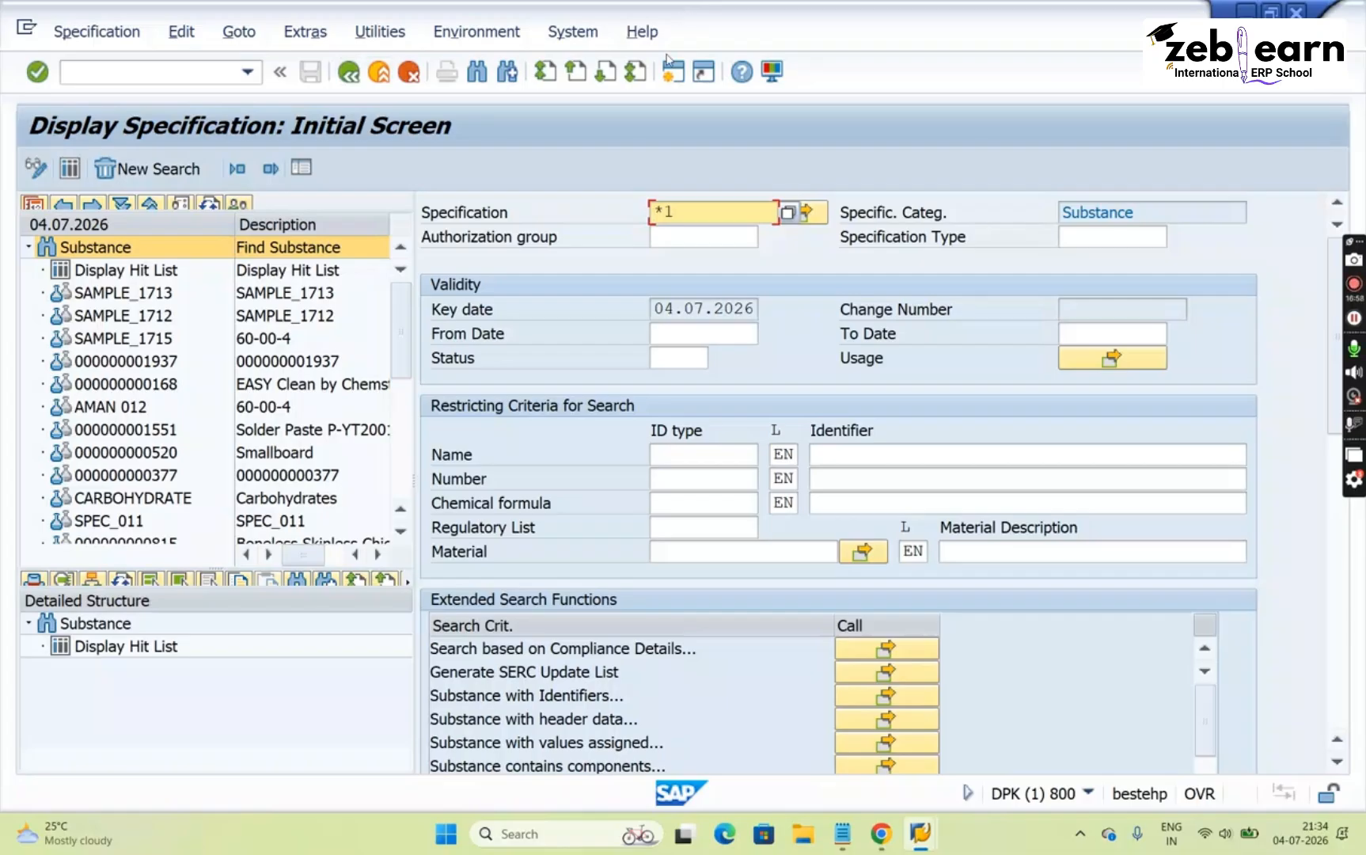
key(BackSpace)
key(BackSpace)
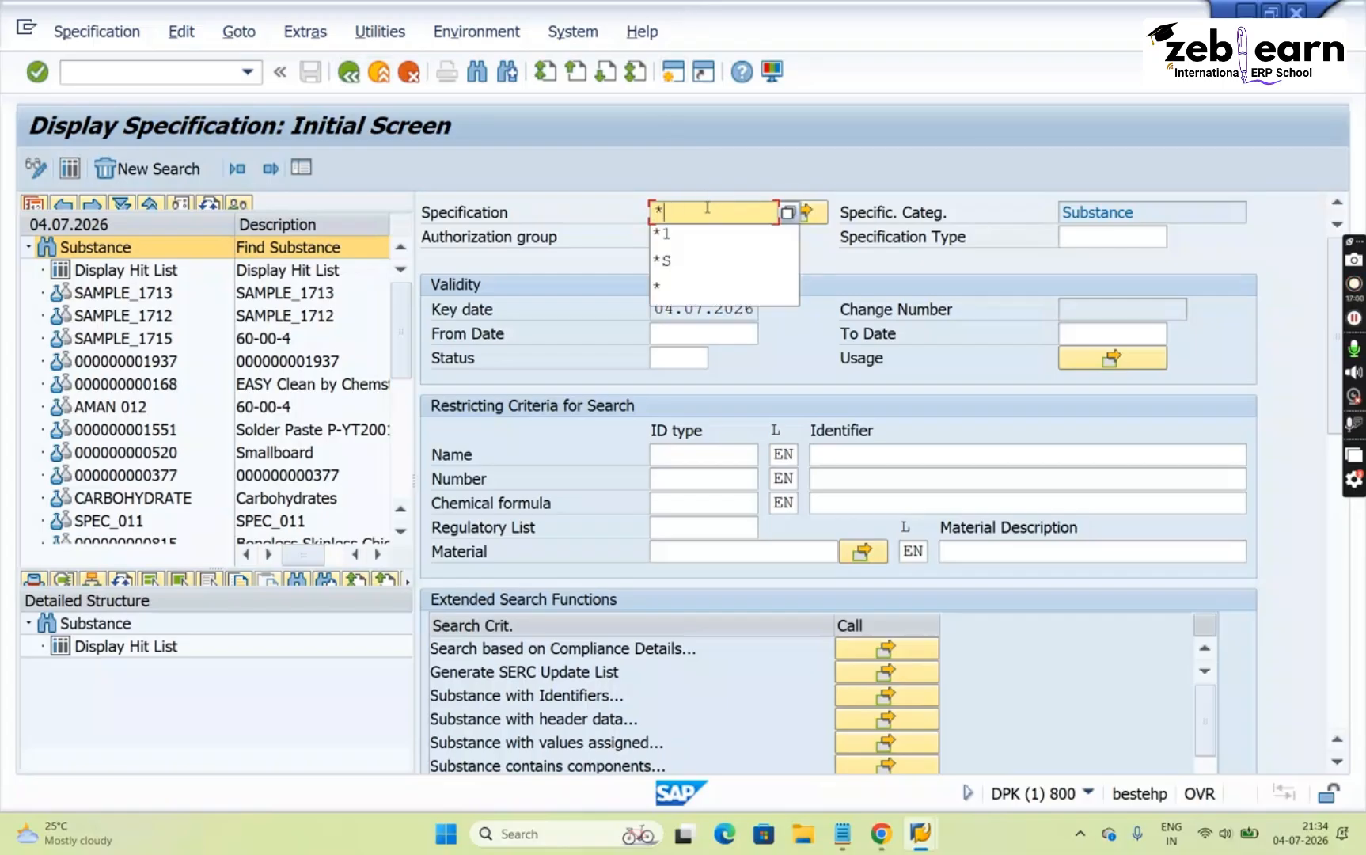
click(872, 167)
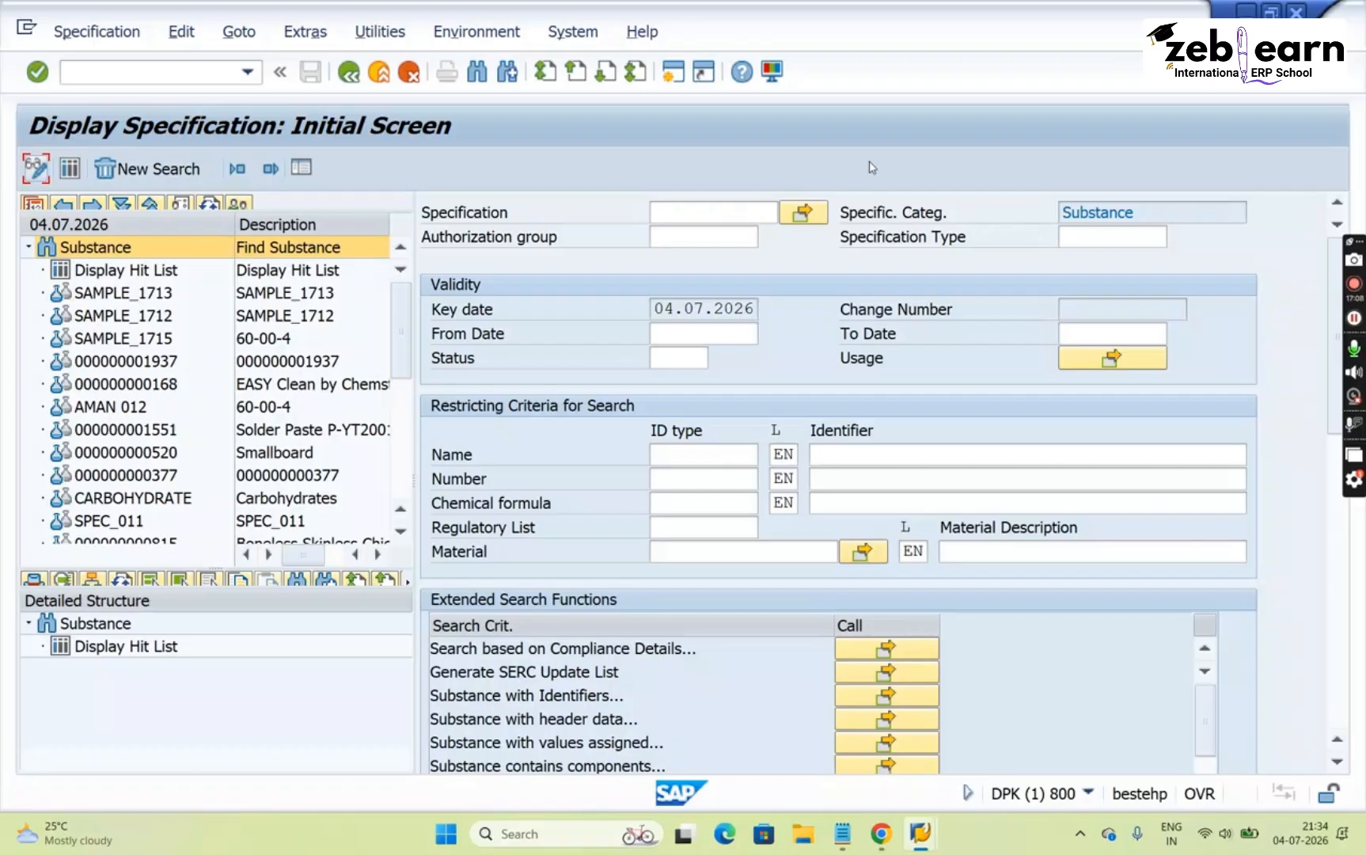
click(1083, 242)
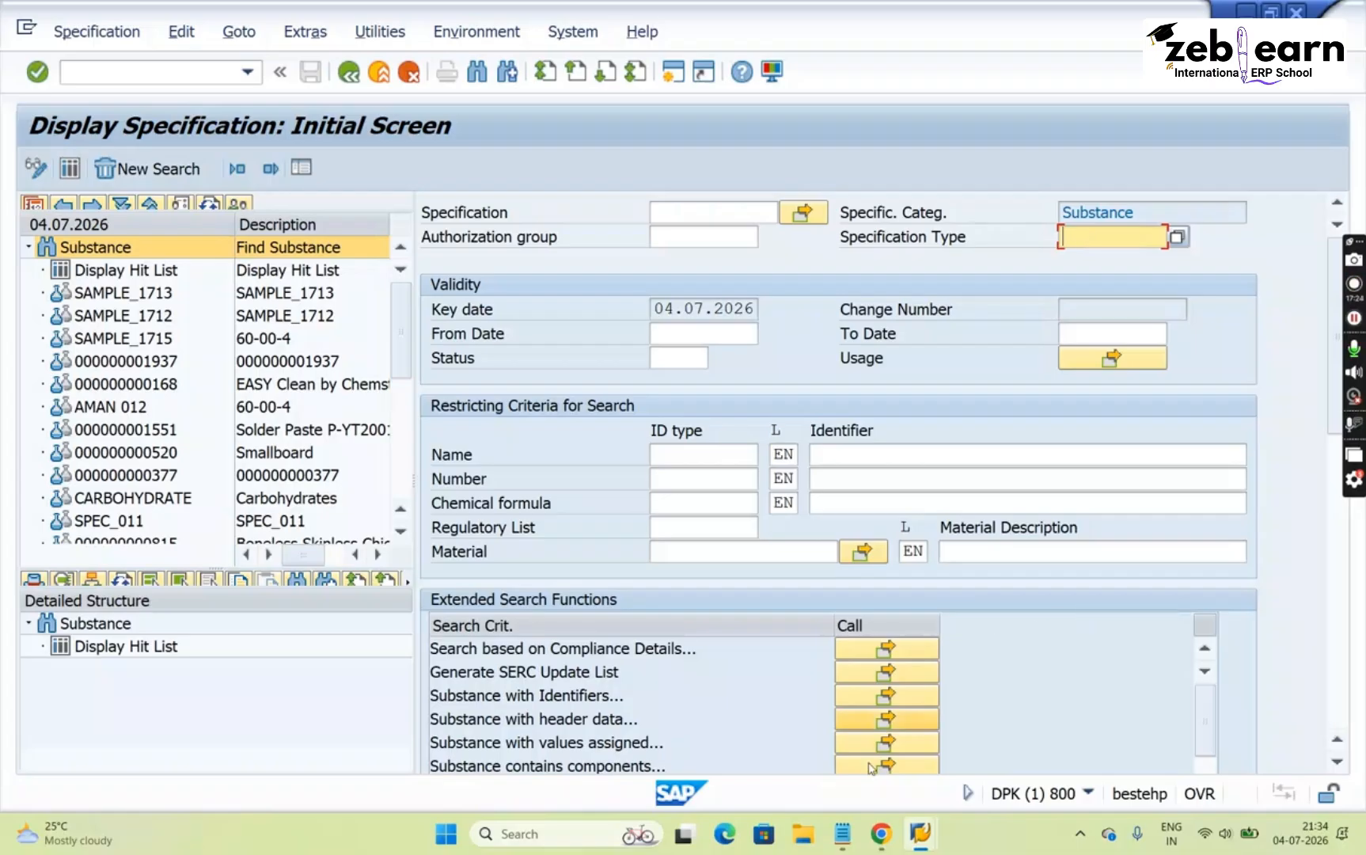
Check the specification types listed for each category in the BASIC DATA AND TOOLS notes in Notepad and return to the SAP specification search
click(841, 846)
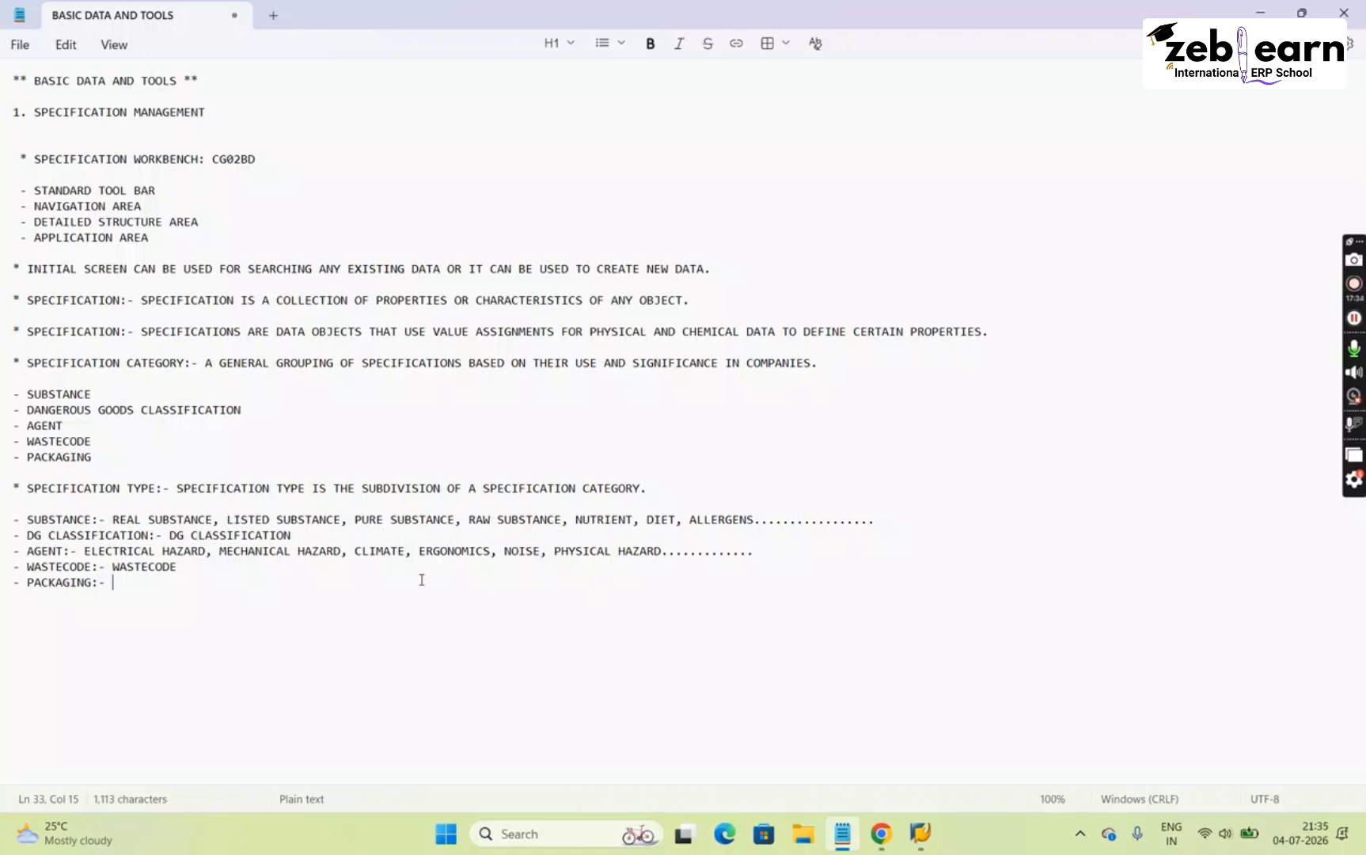
mouse_move(920, 832)
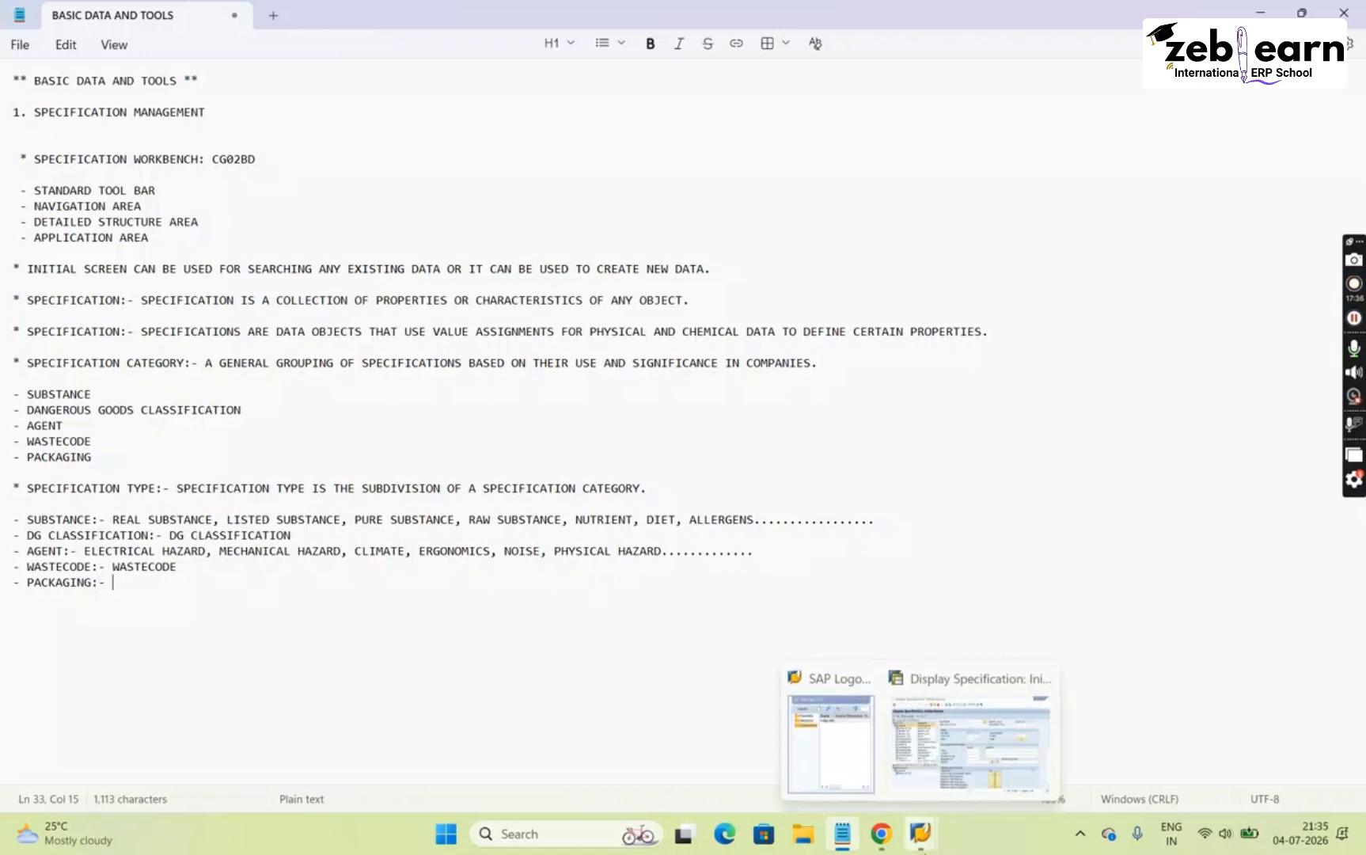
click(967, 710)
click(1089, 231)
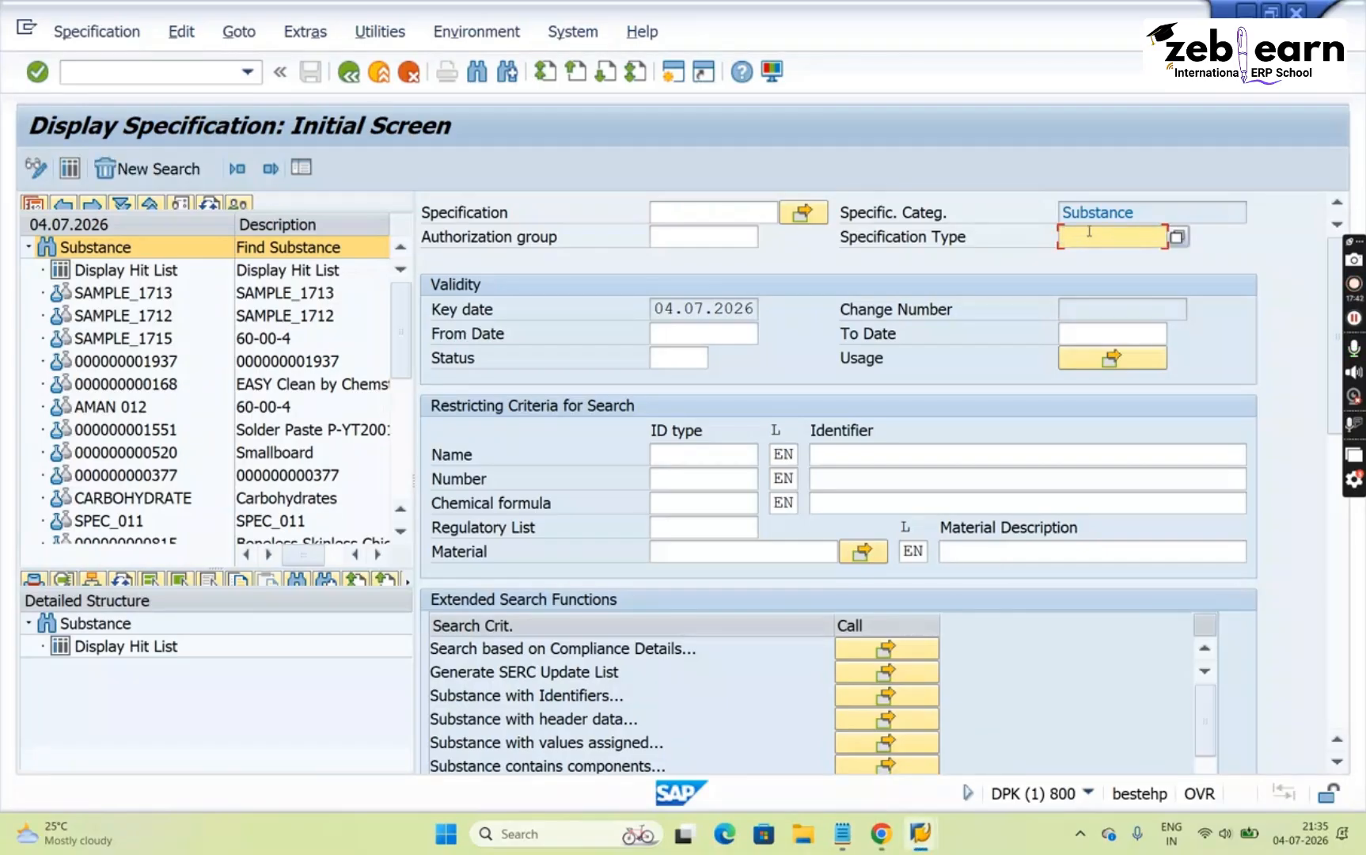
text(RAW_SUB)
click(1145, 237)
key(BackSpace)
key(BackSpace)
key(BackSpace)
key(BackSpace)
key(BackSpace)
key(BackSpace)
key(BackSpace)
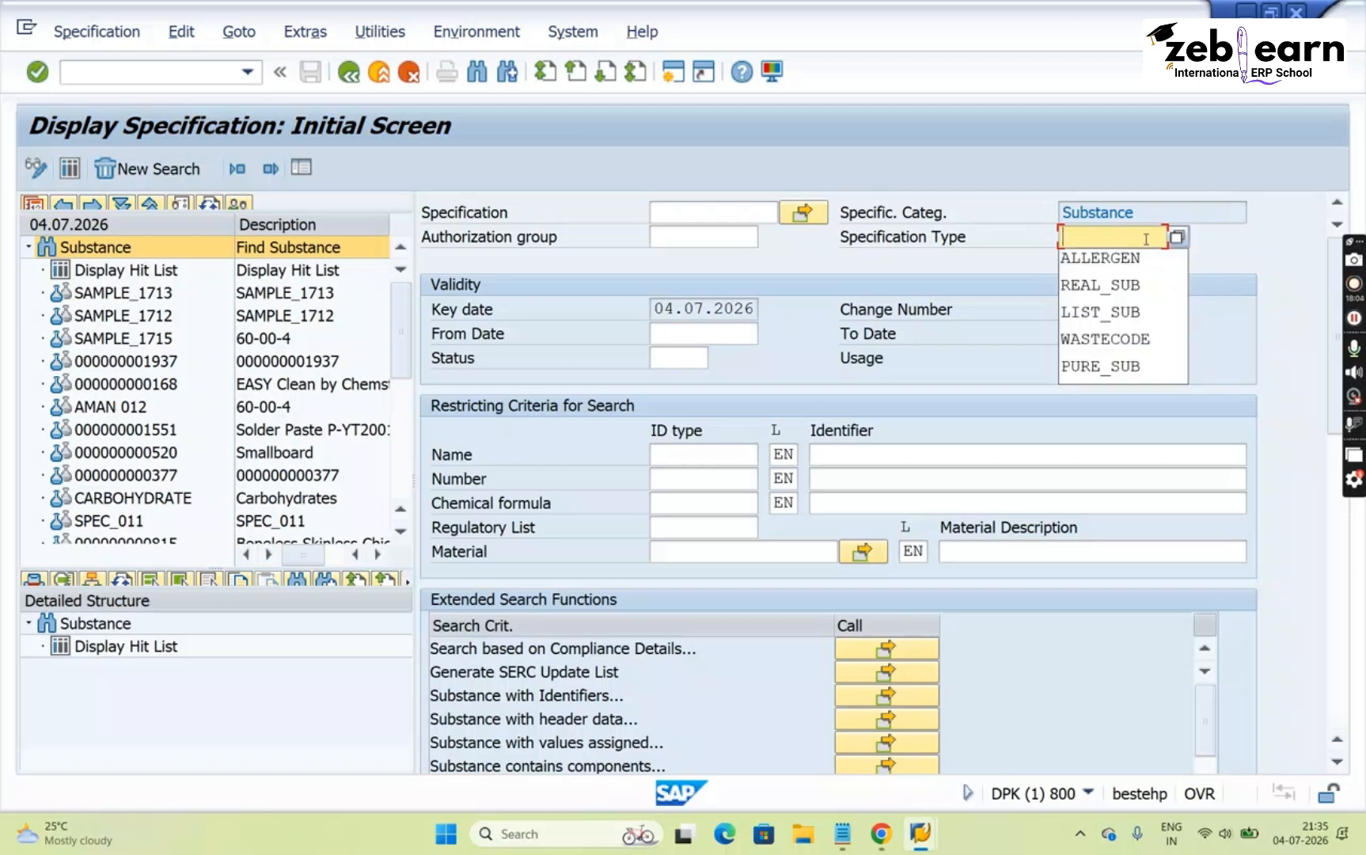
Pick RAW_SUB (Raw substance) from the list of possible specification types and run the Substance search
click(1178, 239)
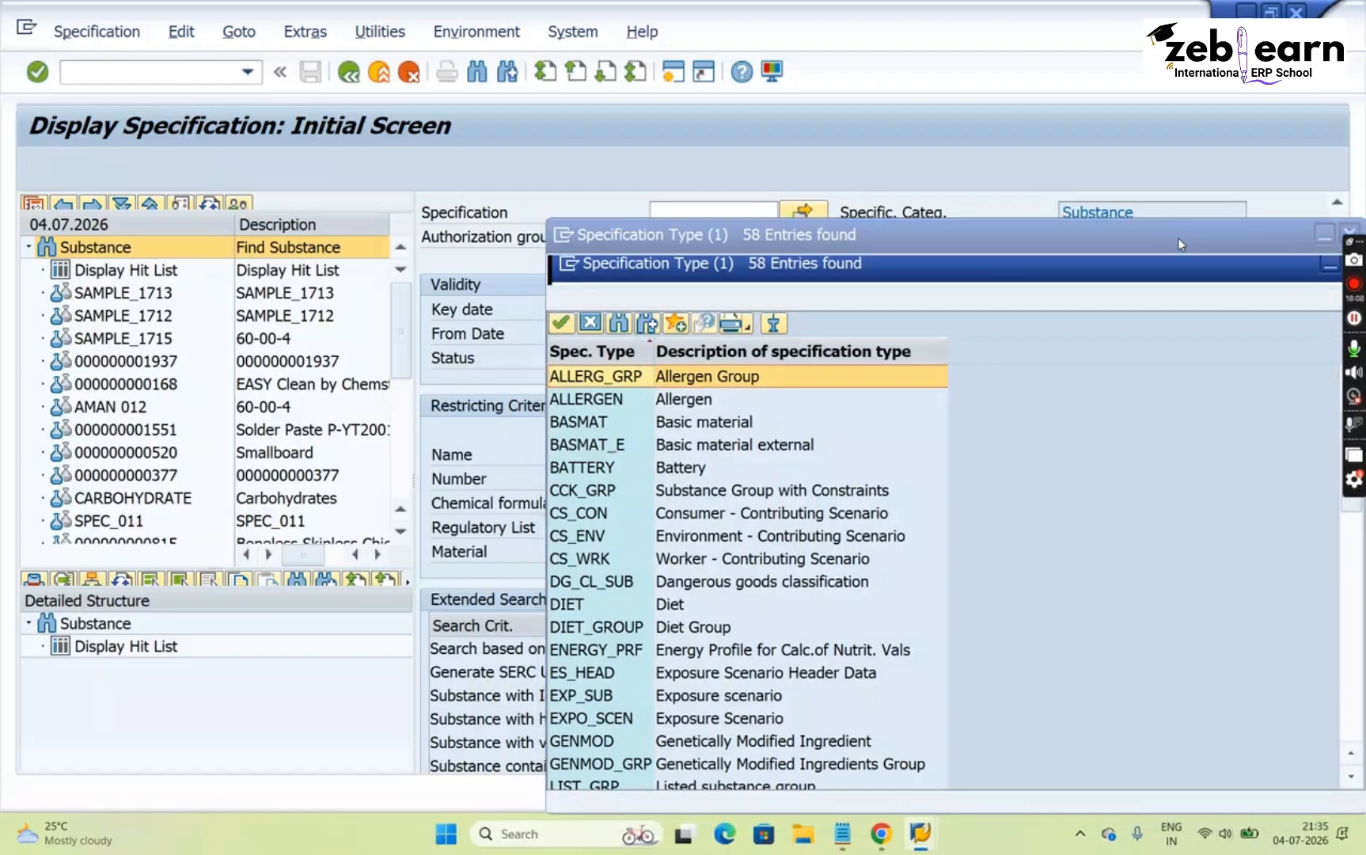
click(608, 564)
key(Down)
key(Down)
key(Down)
key(Down)
key(Down)
key(Down)
key(Down)
key(Down)
key(Down)
key(Down)
key(Down)
key(Down)
key(Down)
key(Down)
key(Down)
key(Down)
key(Down)
key(Down)
key(Down)
key(Down)
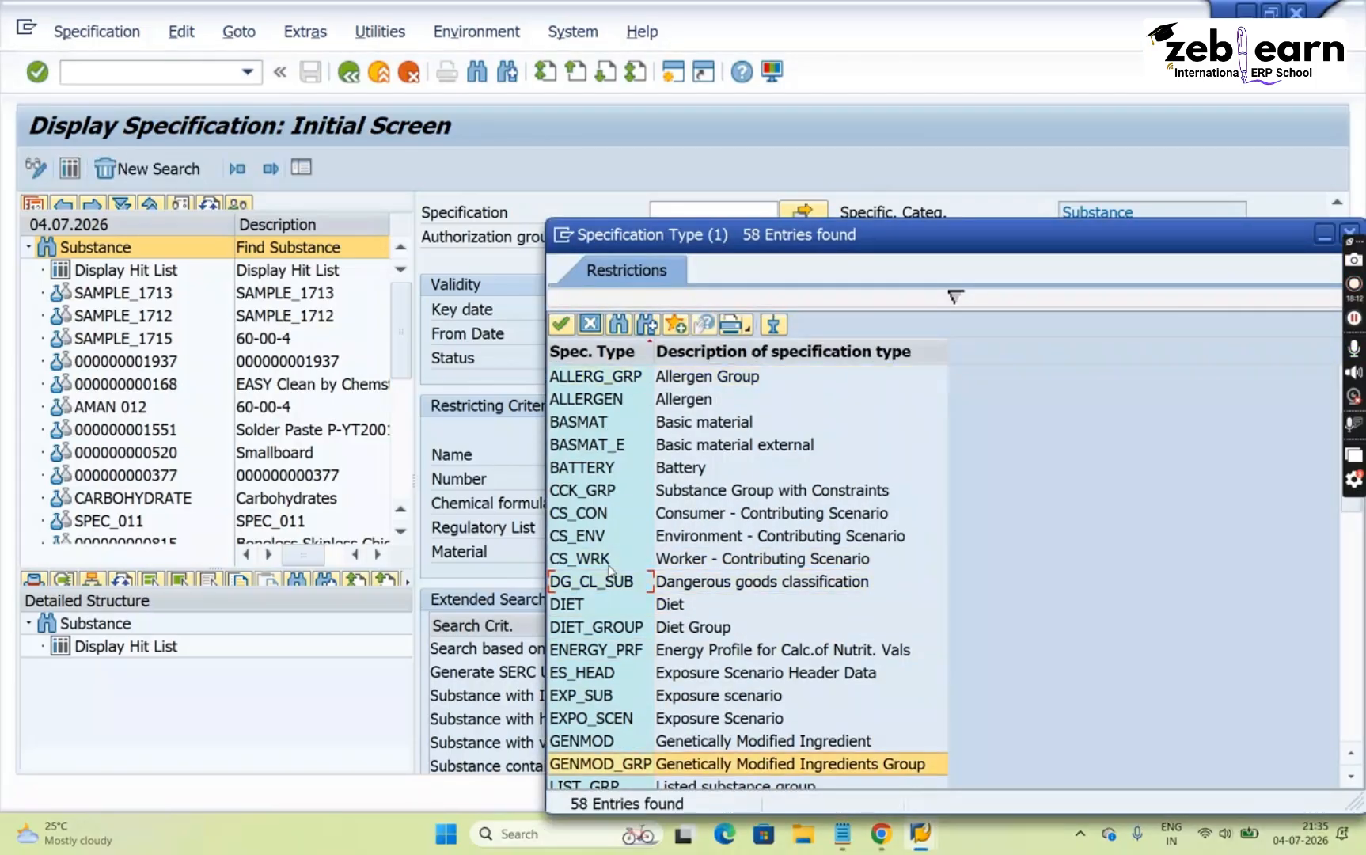
key(Down)
key(Down)
key(Down)
key(Up)
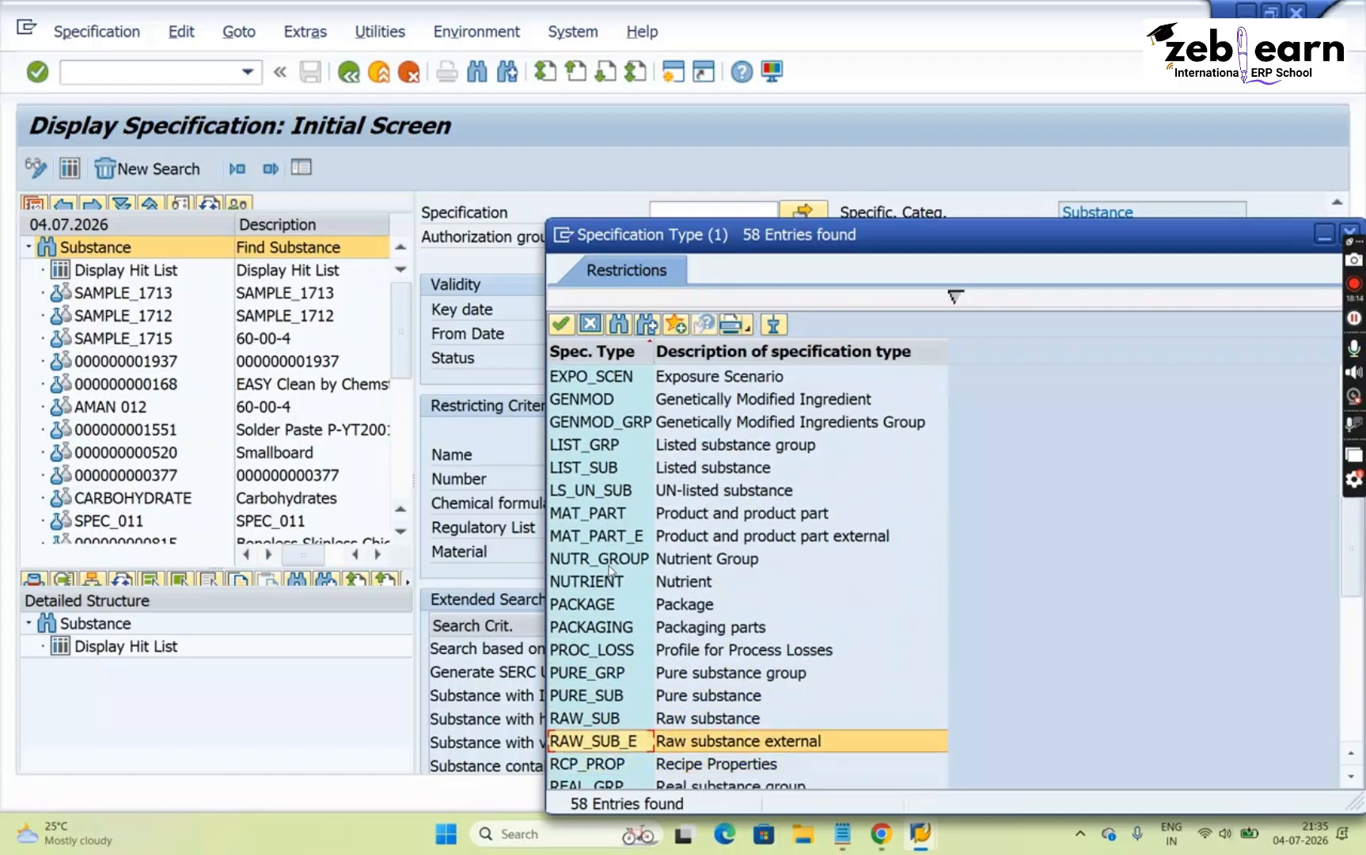
key(Escape)
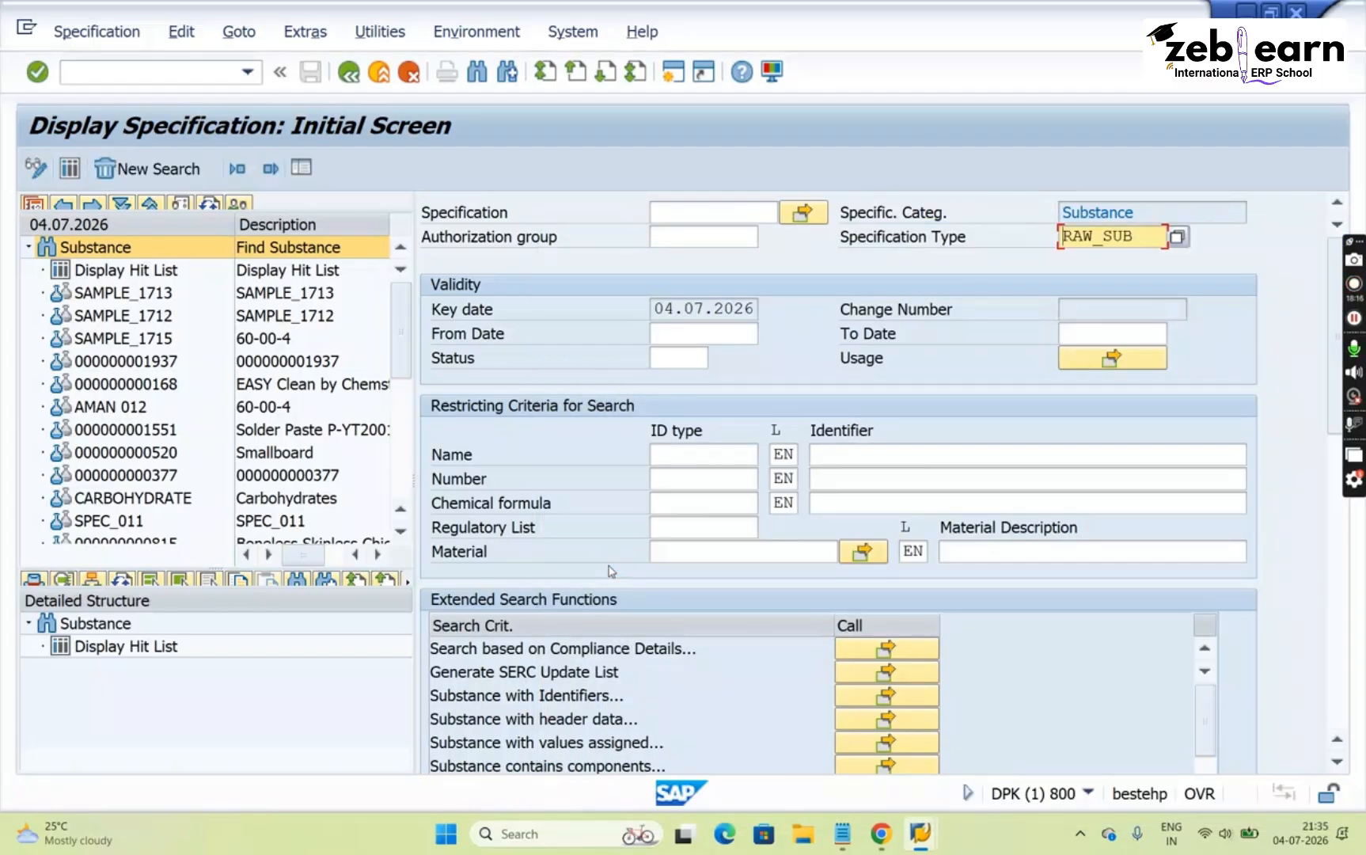
key(F8)
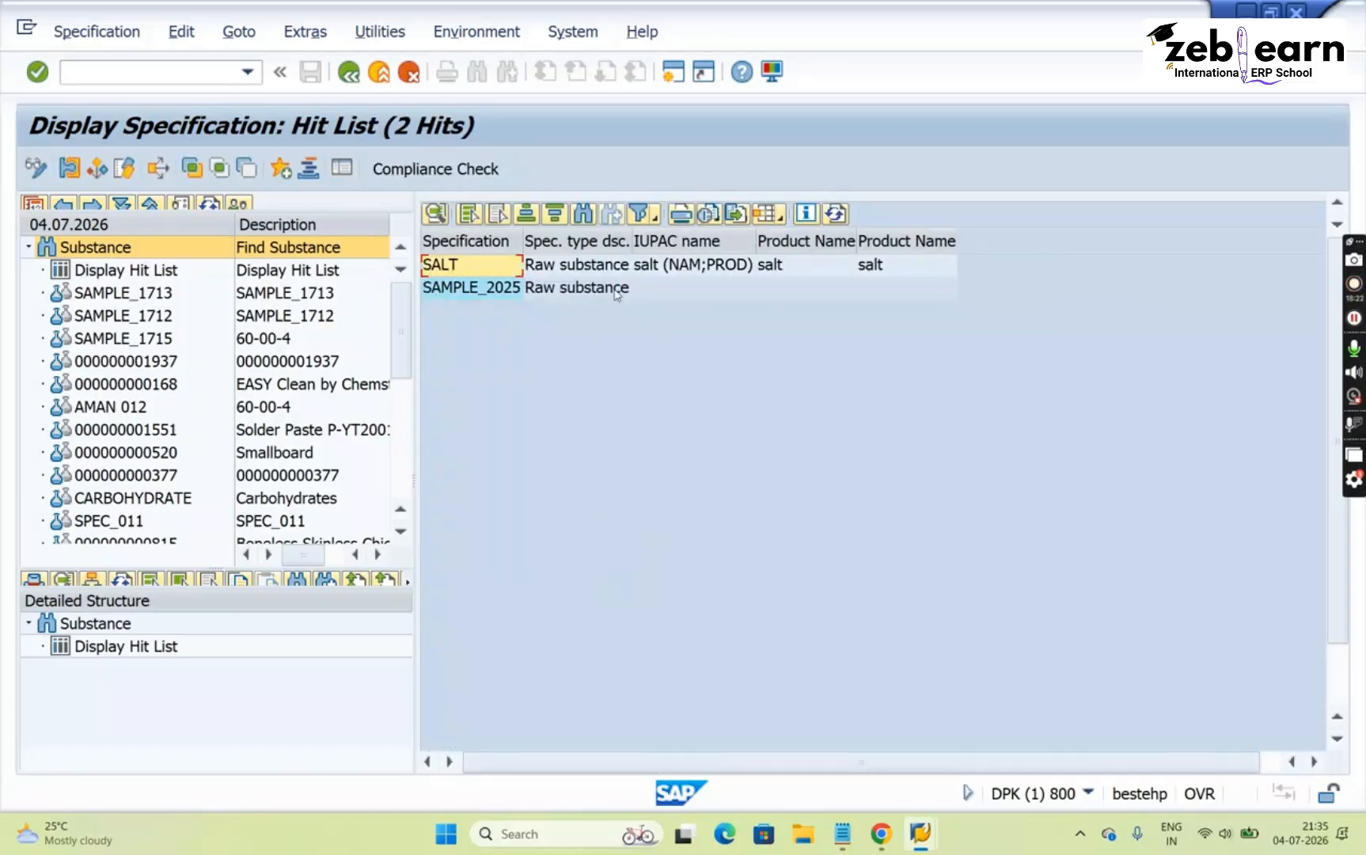
Examine the specification type descriptions of the raw substance hits SALT and SAMPLE_2025
click(570, 241)
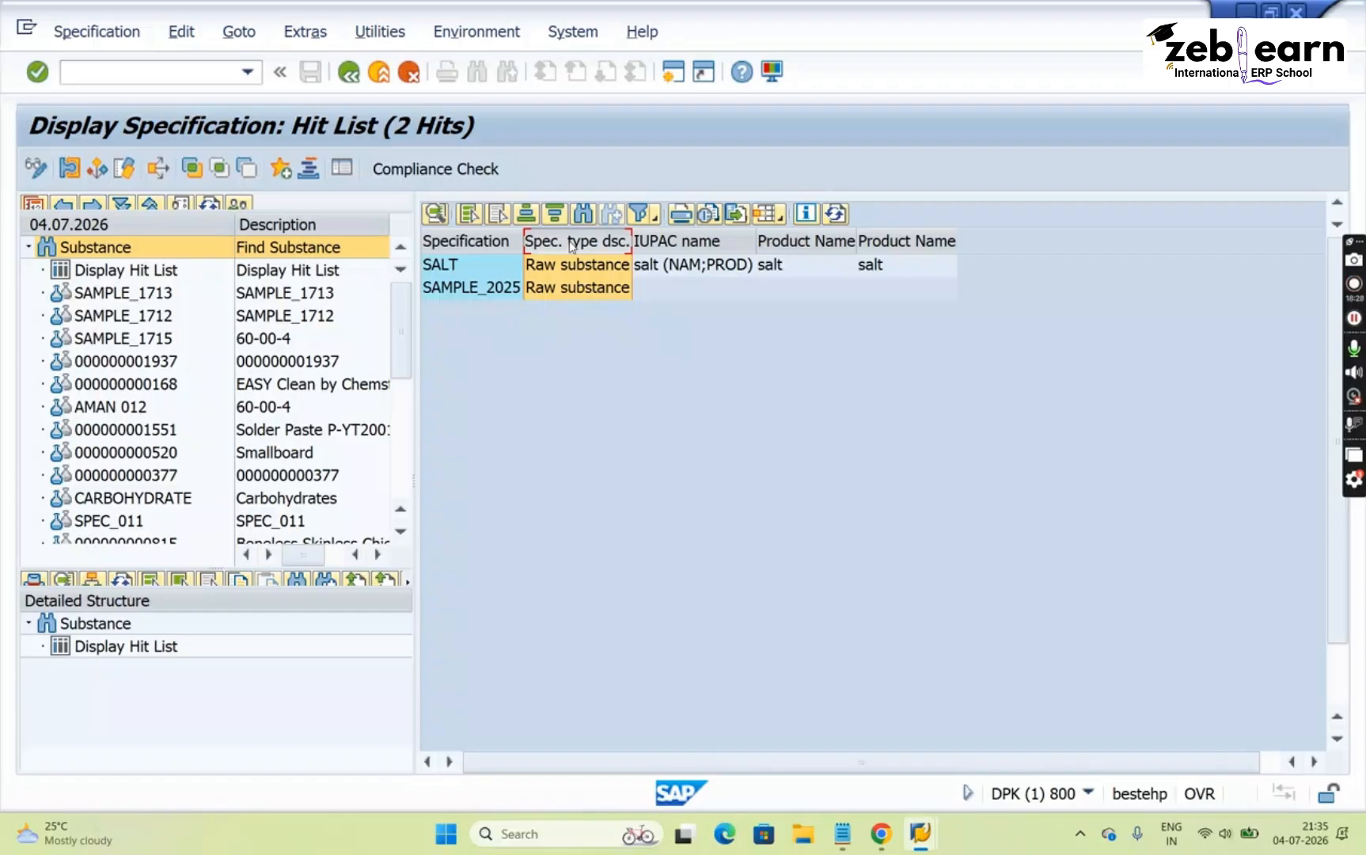
click(456, 273)
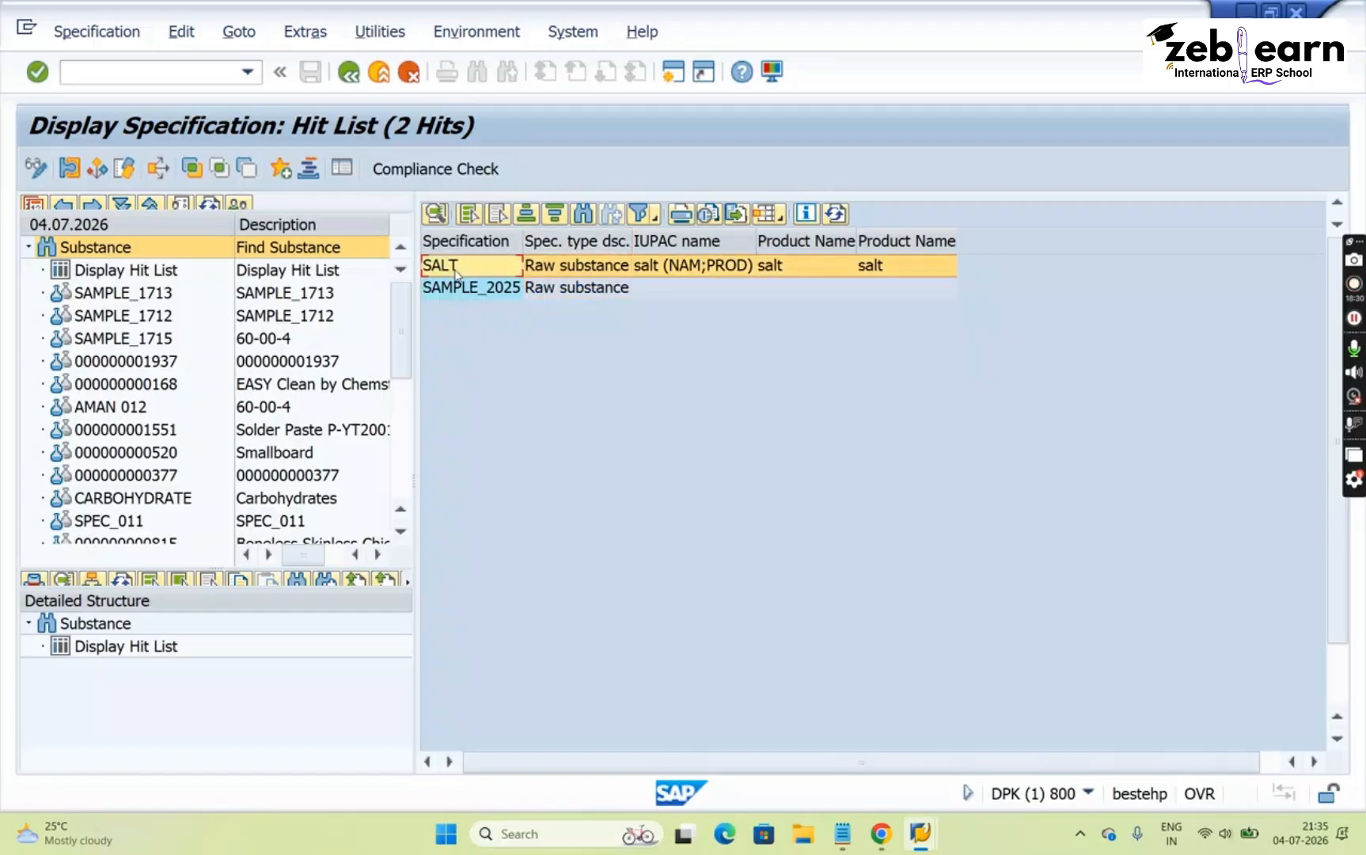
click(456, 295)
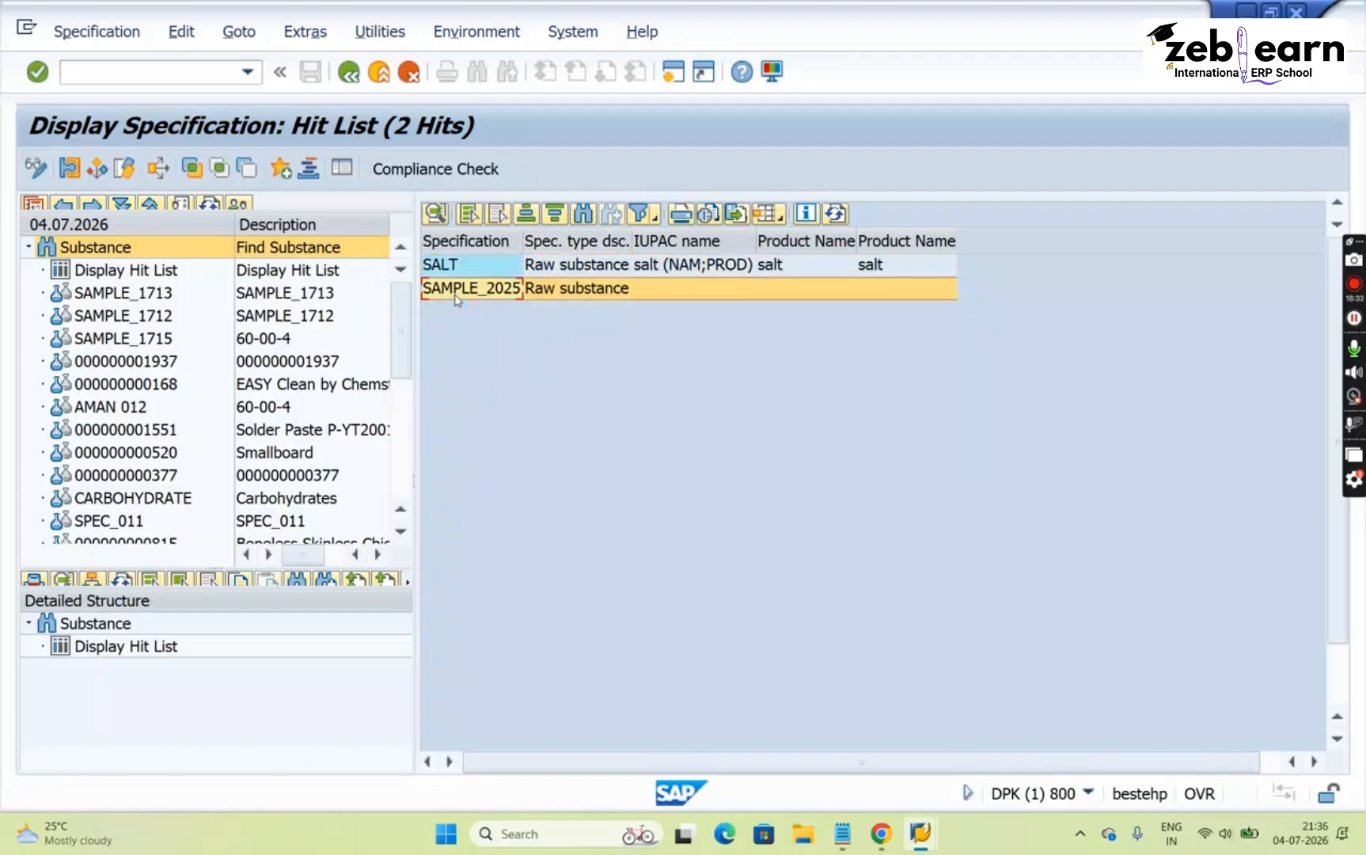
click(578, 273)
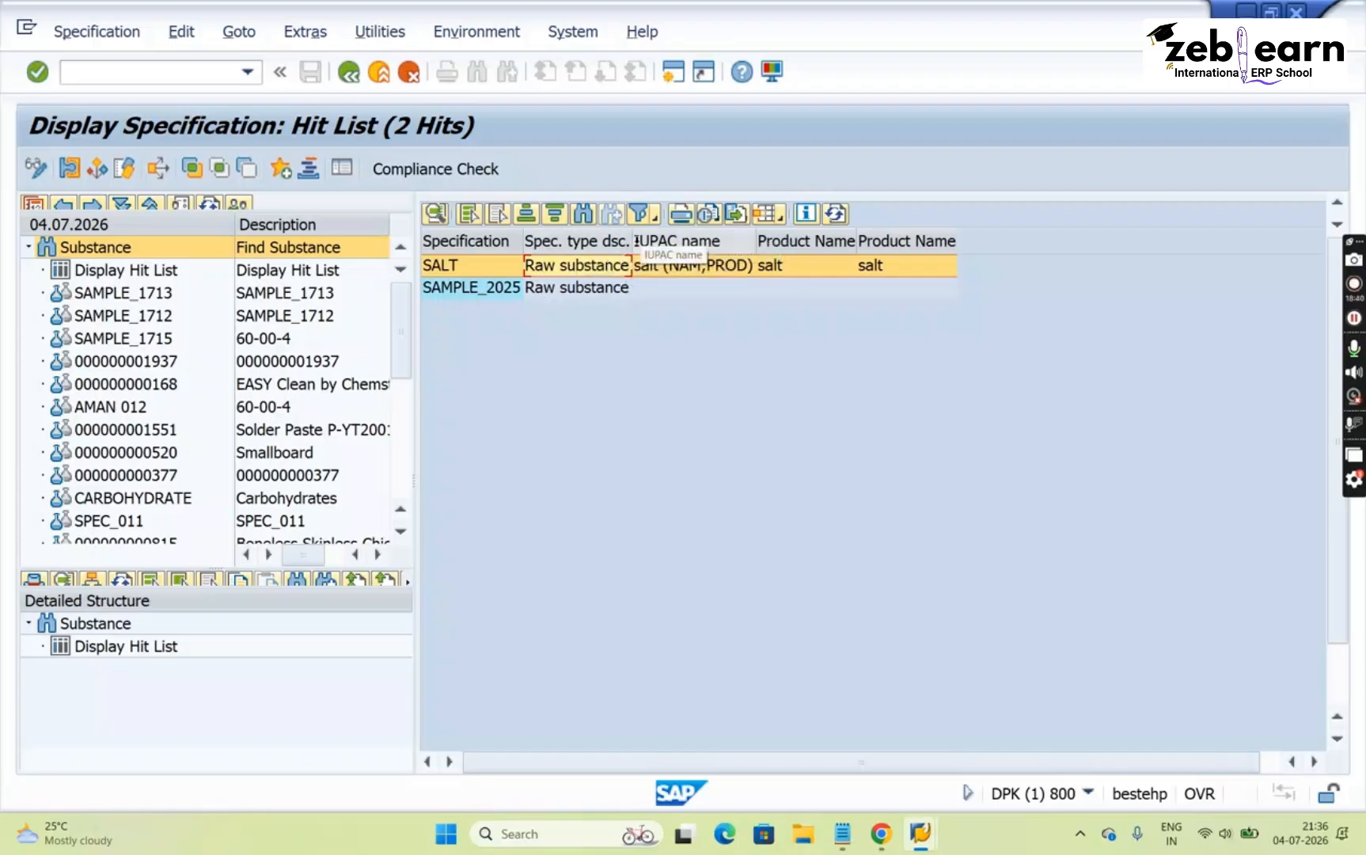
Return to the Substance search and replace the specification type with REAL_SUB
click(349, 77)
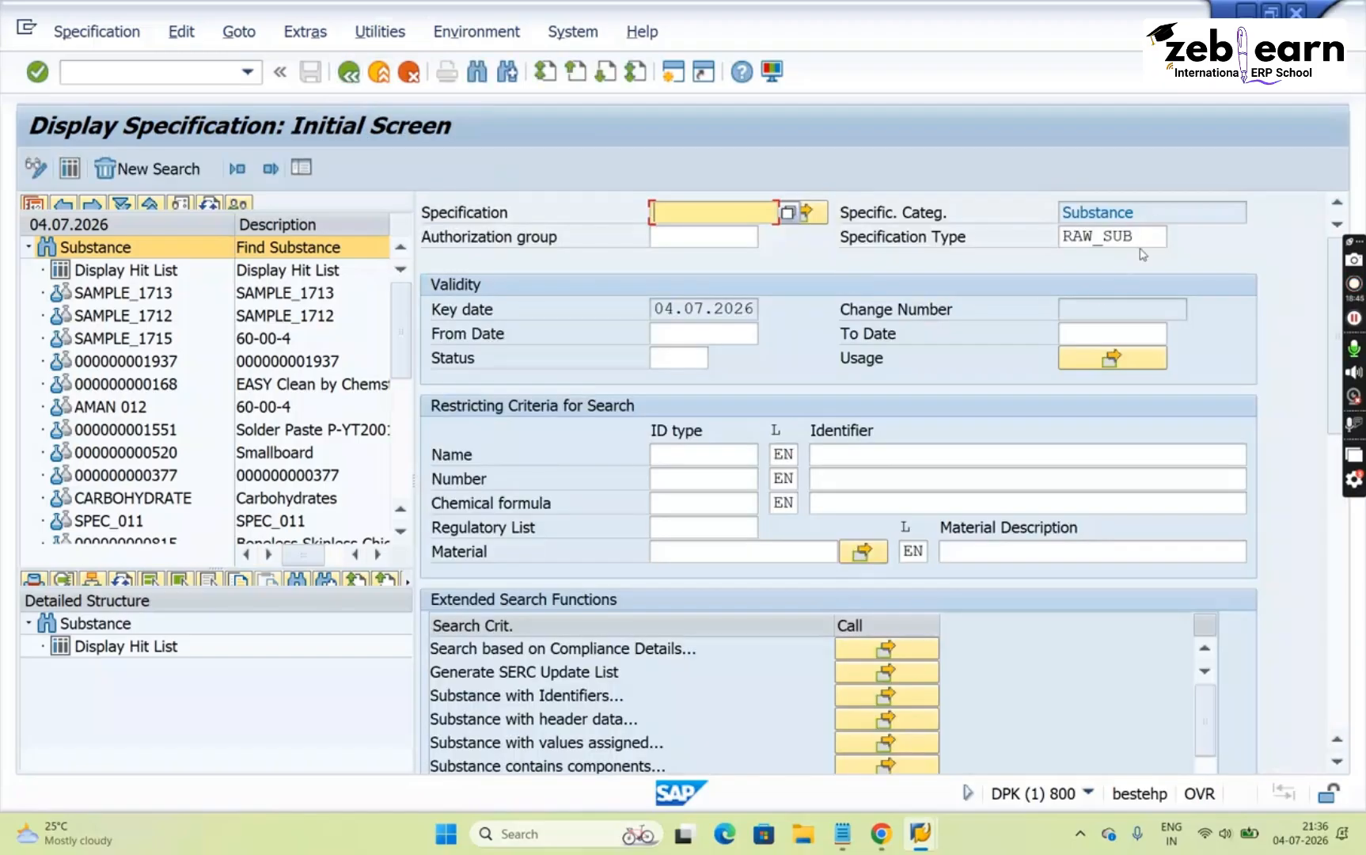
click(1149, 237)
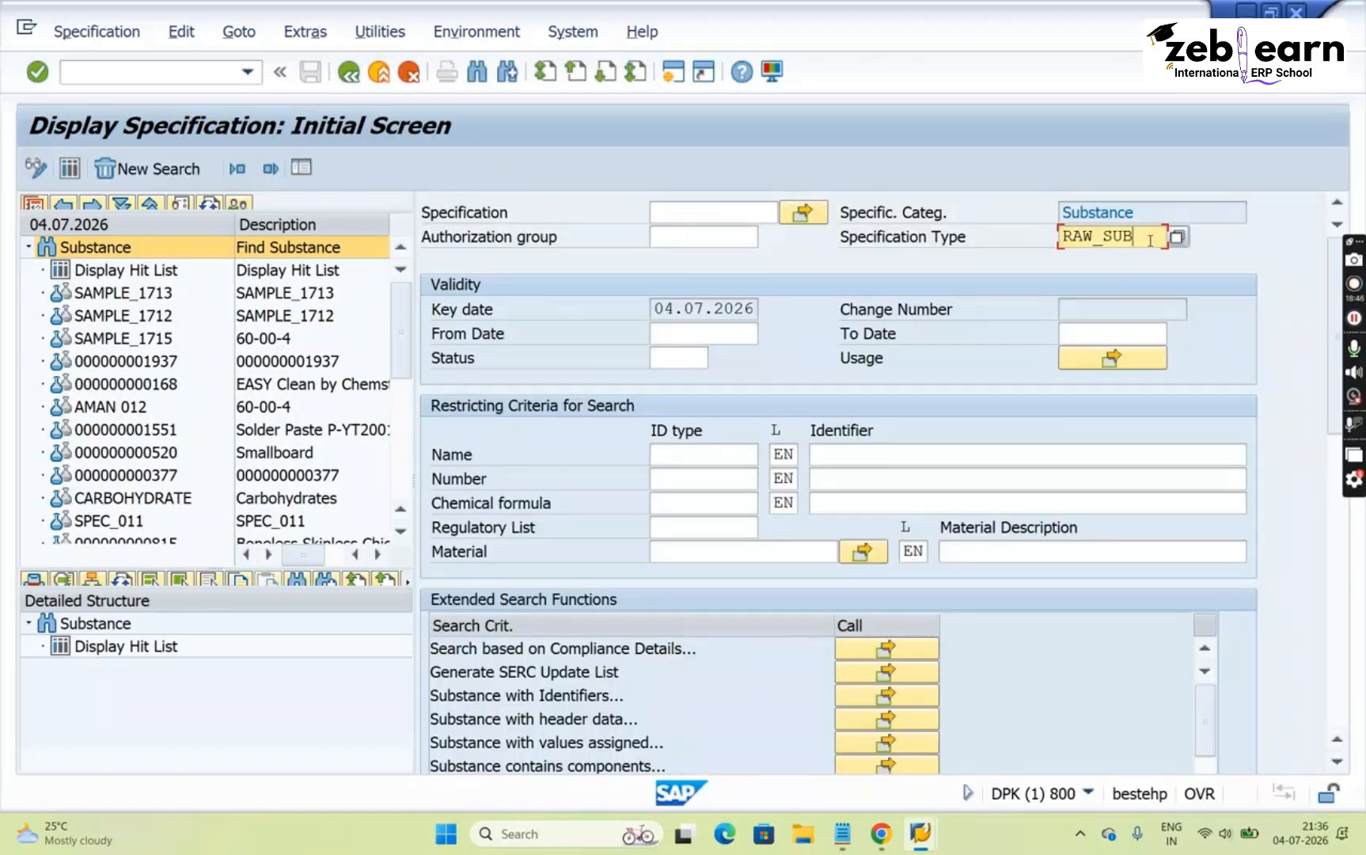
key(BackSpace)
key(BackSpace)
key(BackSpace)
key(BackSpace)
key(BackSpace)
key(BackSpace)
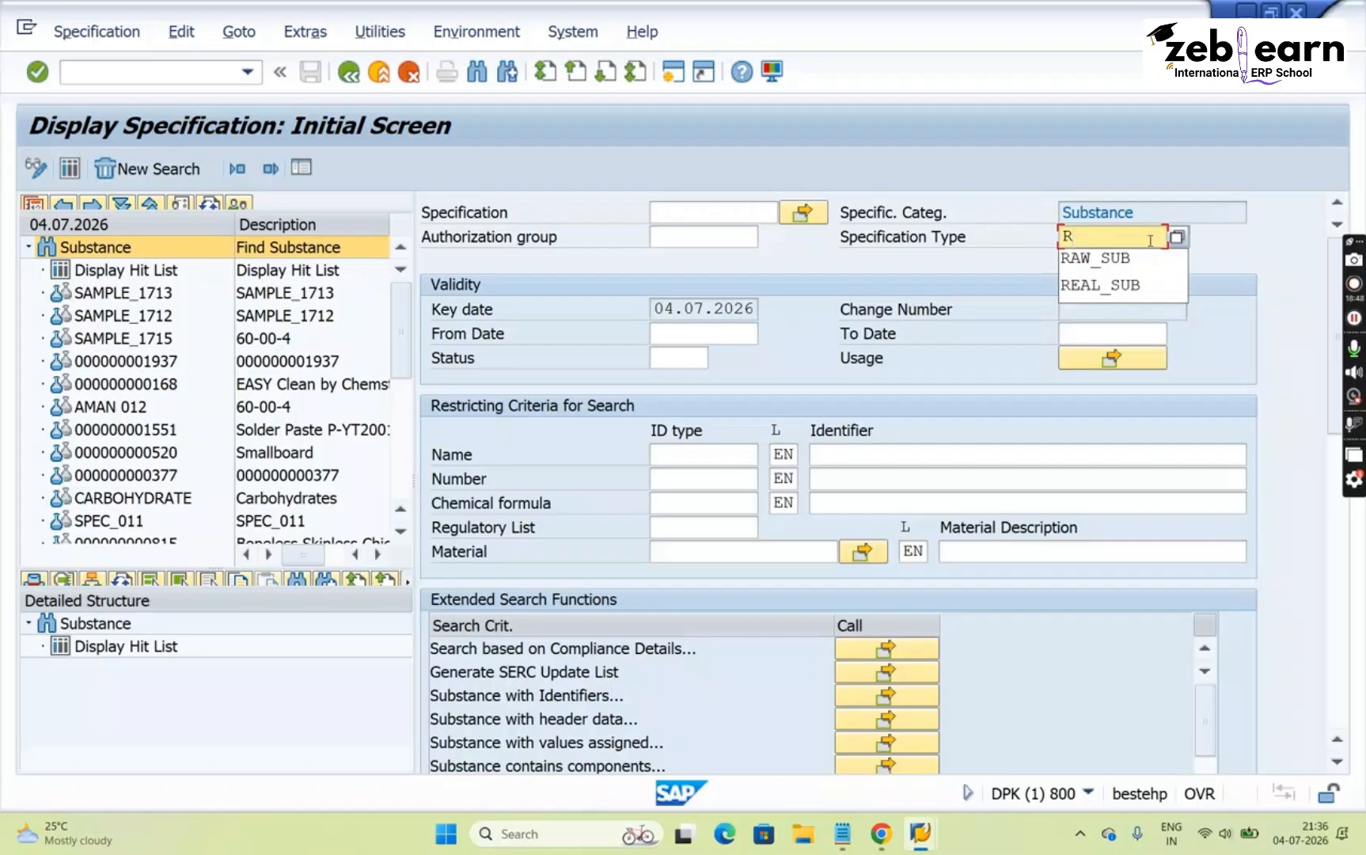
key(Down)
key(Down)
key(Return)
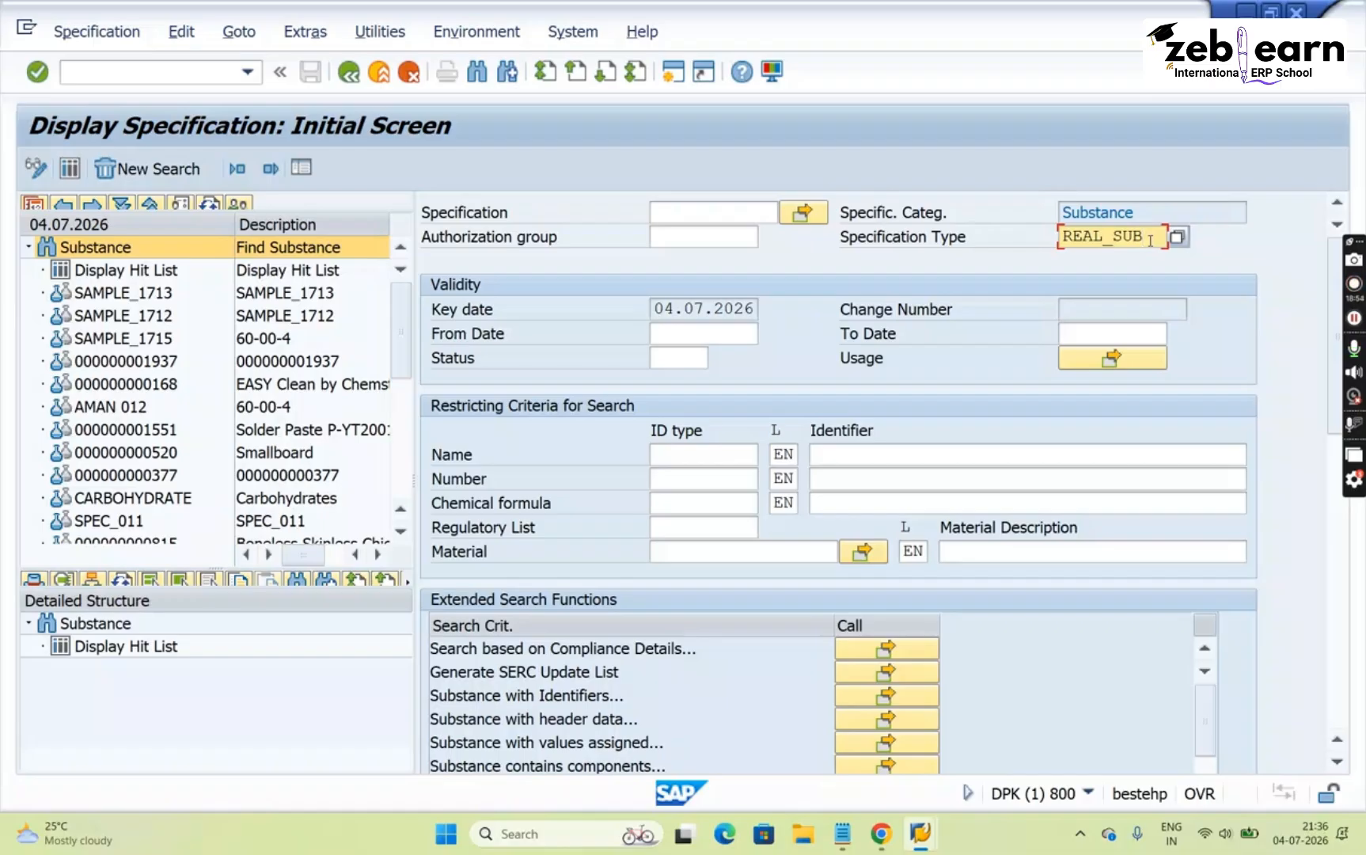
Run the real substance search, display the results as a full hit list and highlight the specification type description column
key(F8)
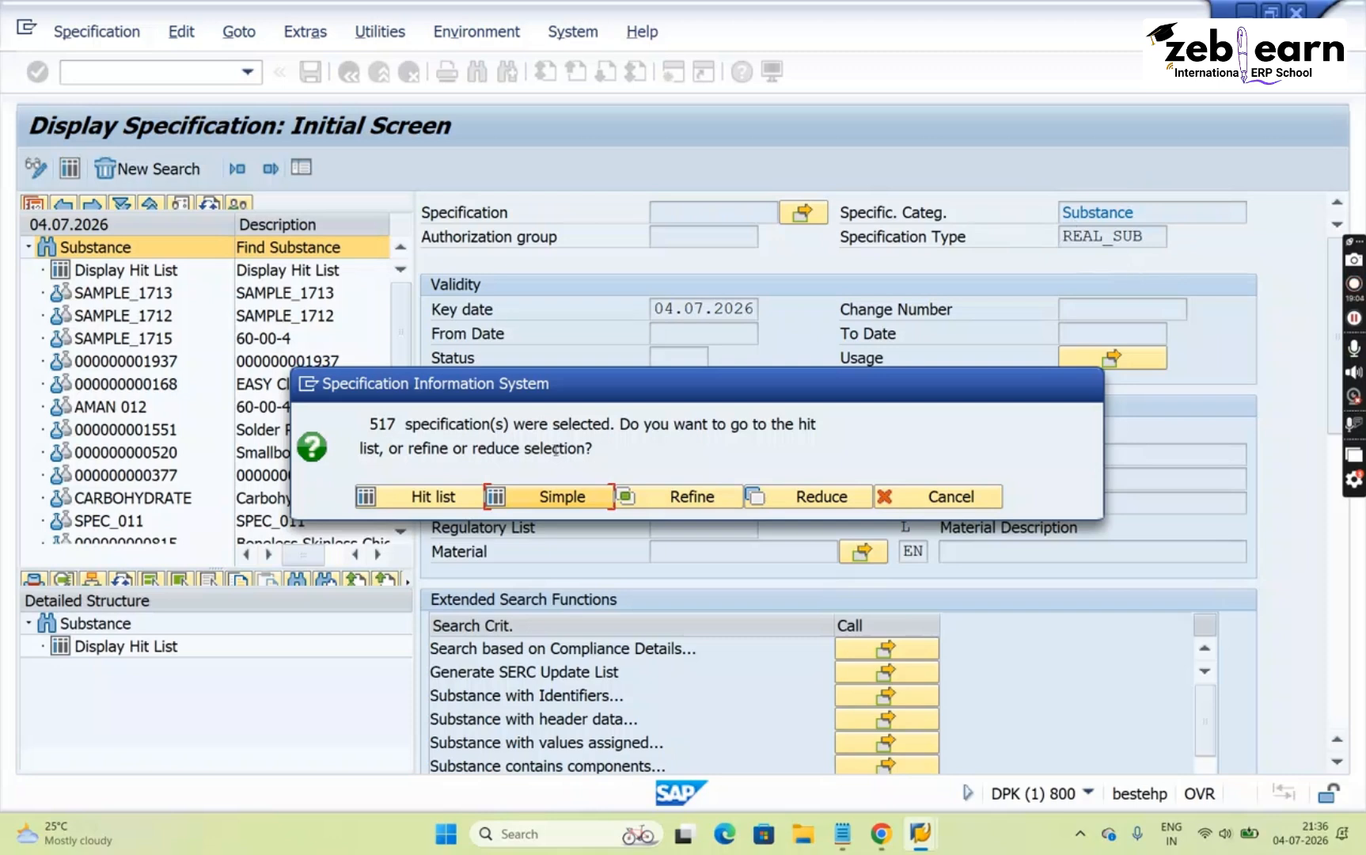
click(404, 499)
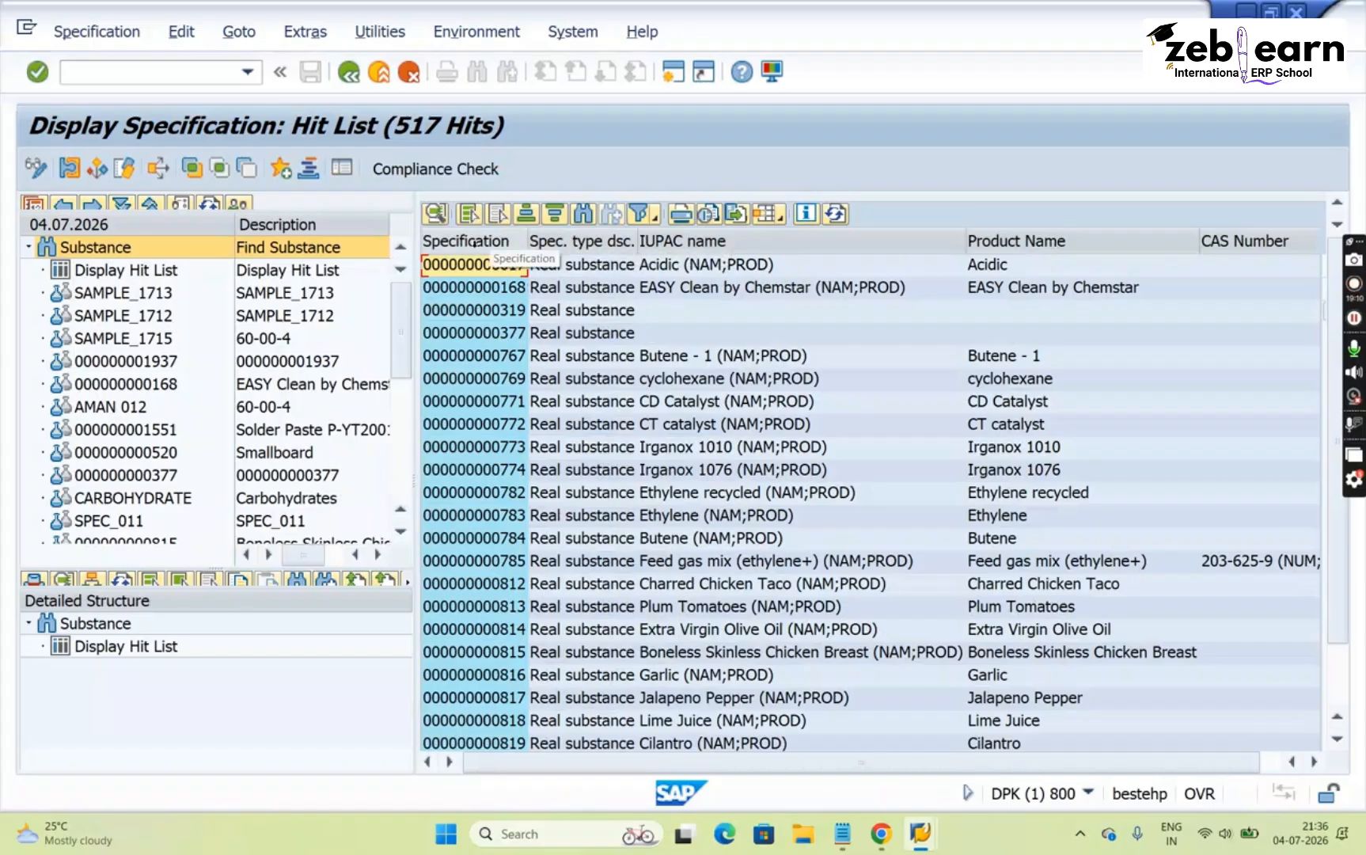
click(598, 239)
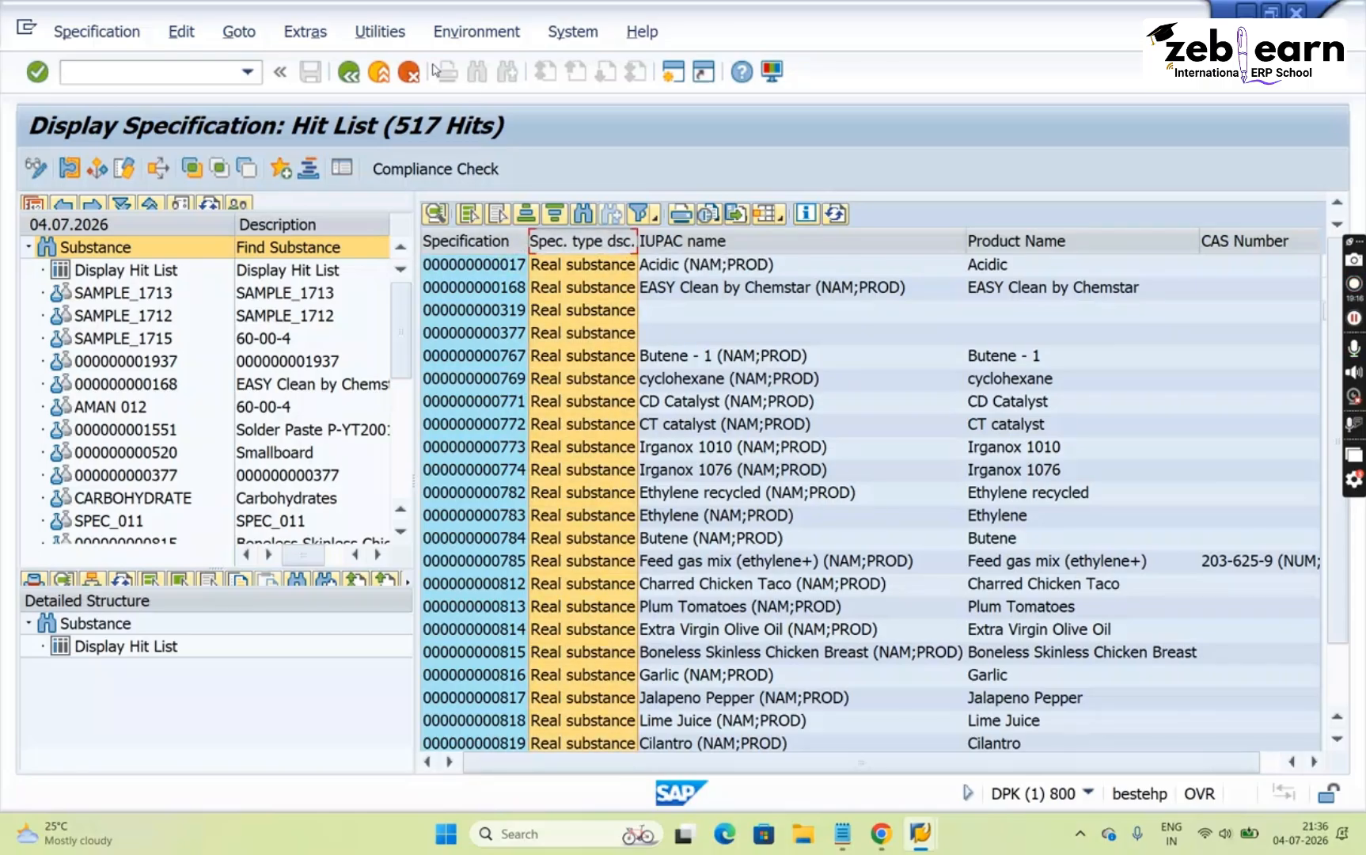
Return to the Substance search, replace the specification type with ALLERGEN and run the search
click(349, 73)
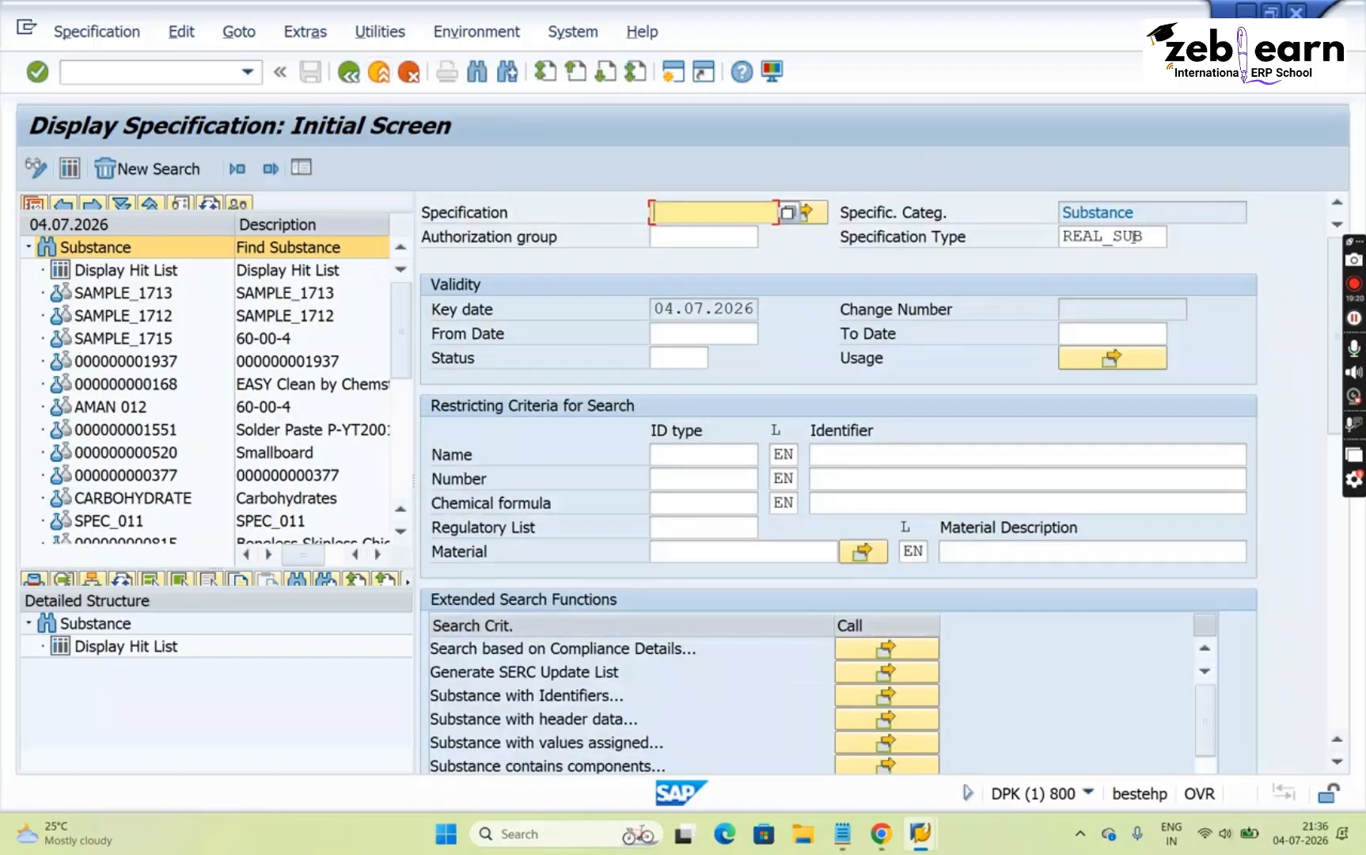
click(1156, 238)
key(BackSpace)
key(BackSpace)
key(BackSpace)
key(BackSpace)
key(BackSpace)
key(BackSpace)
key(BackSpace)
key(BackSpace)
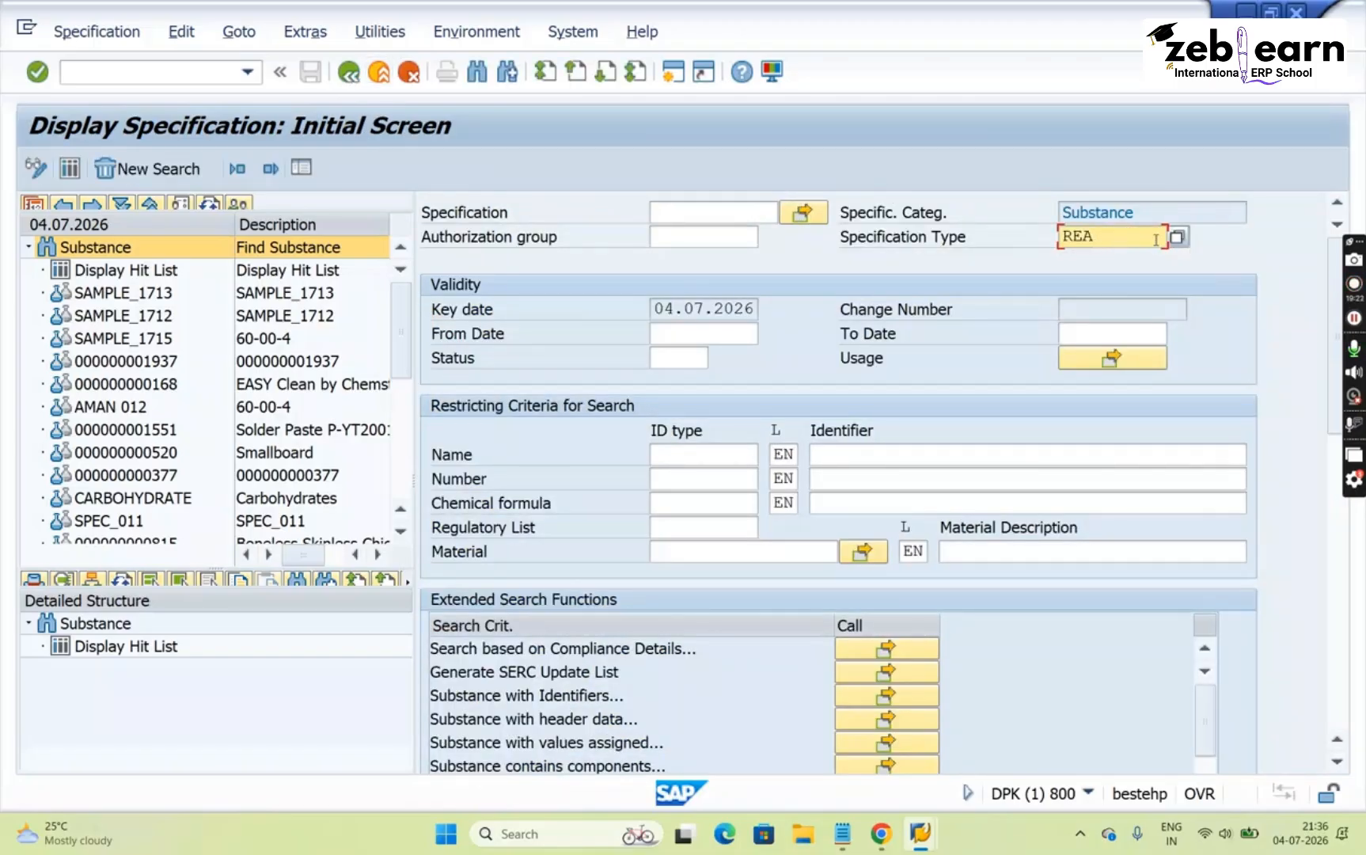
text(ALLER)
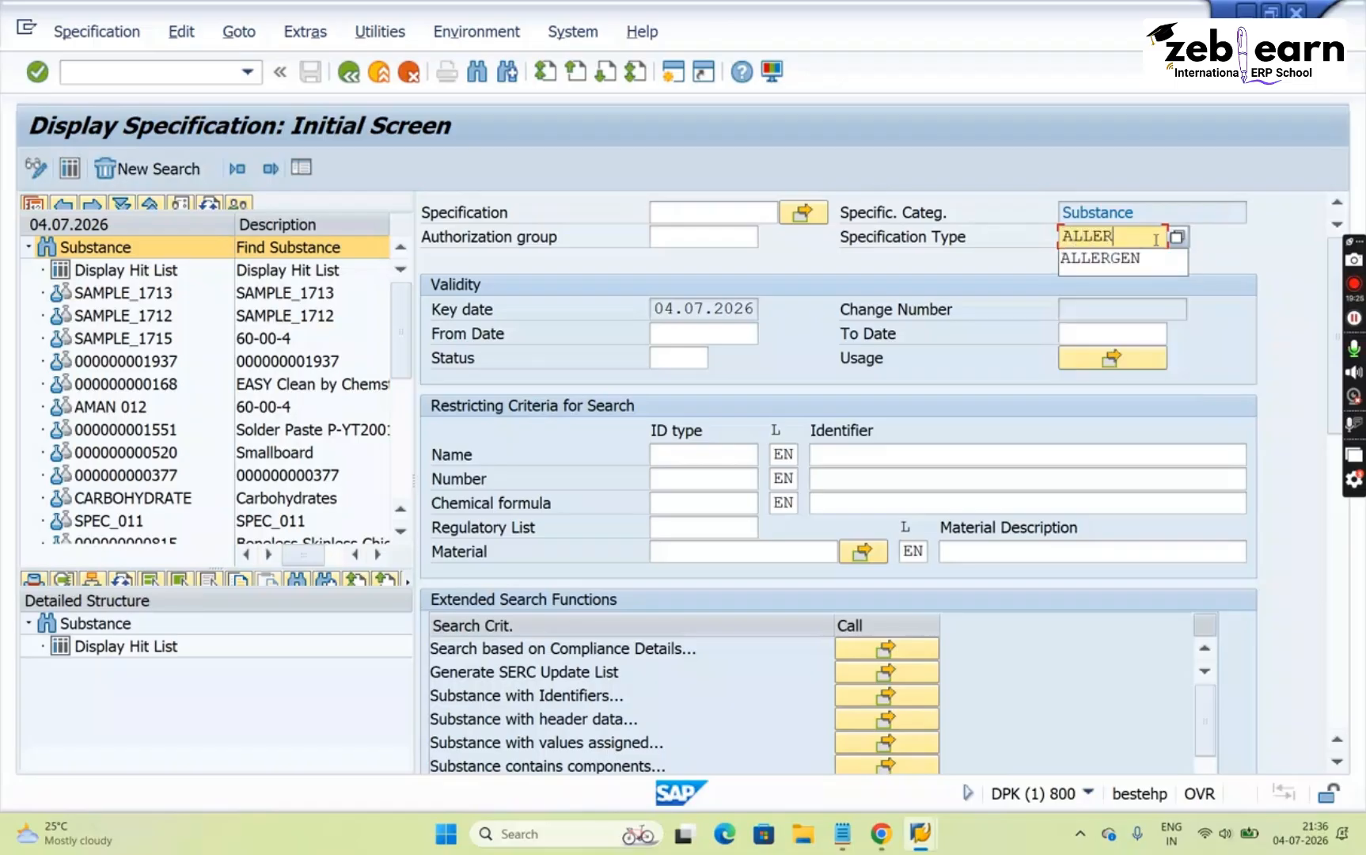
key(Down)
key(Return)
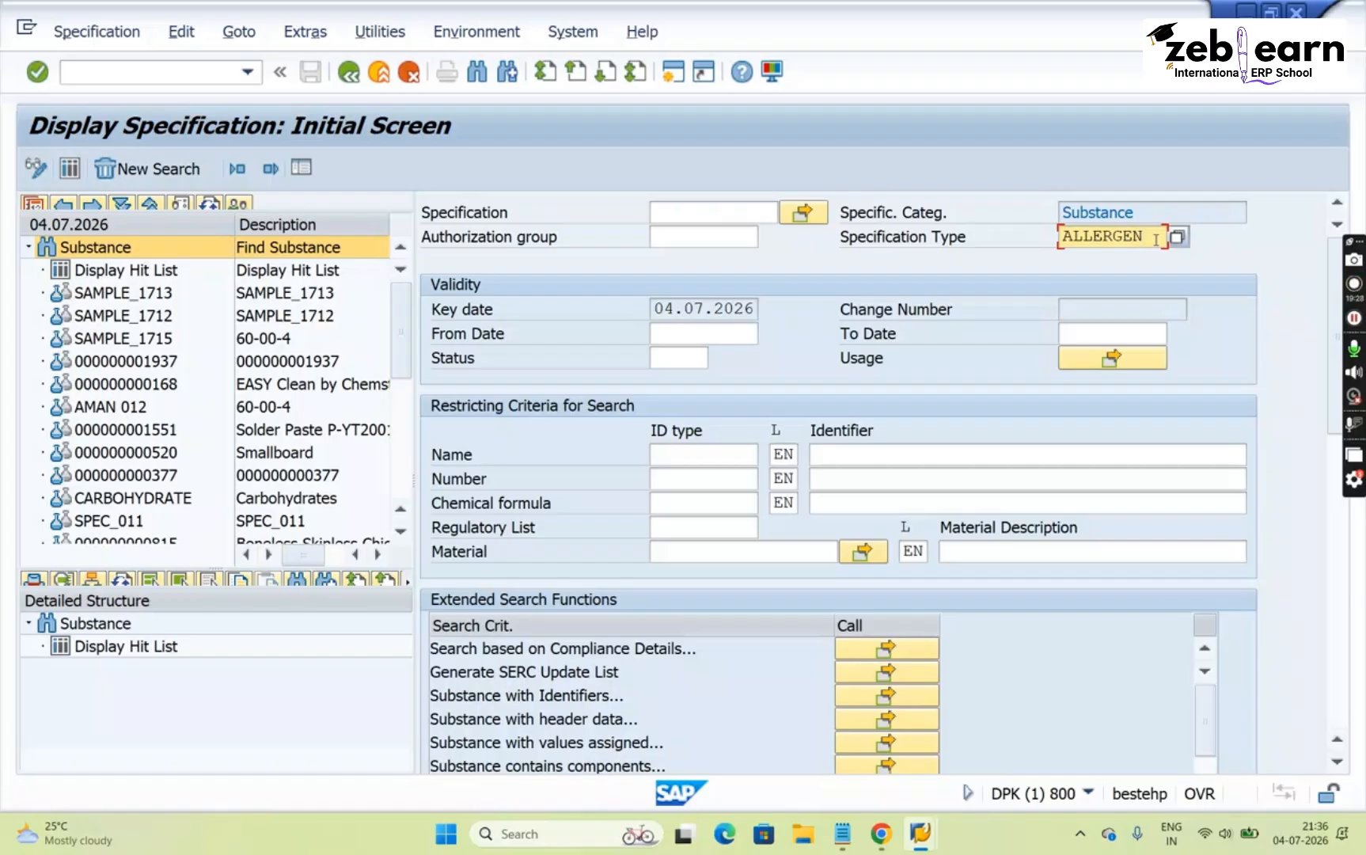
key(F8)
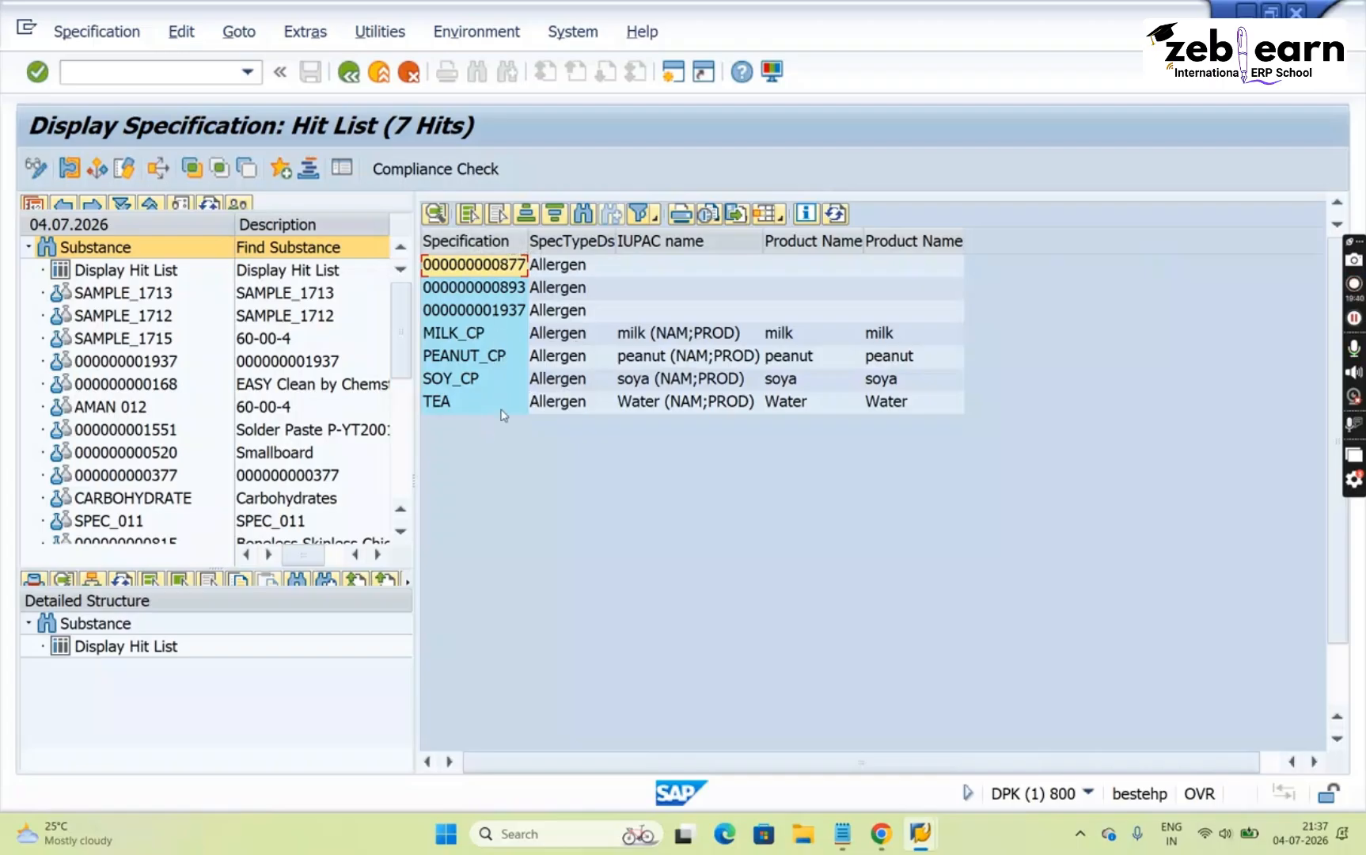
Return to the Substance search from the allergen hit list and clear the specification type
click(360, 77)
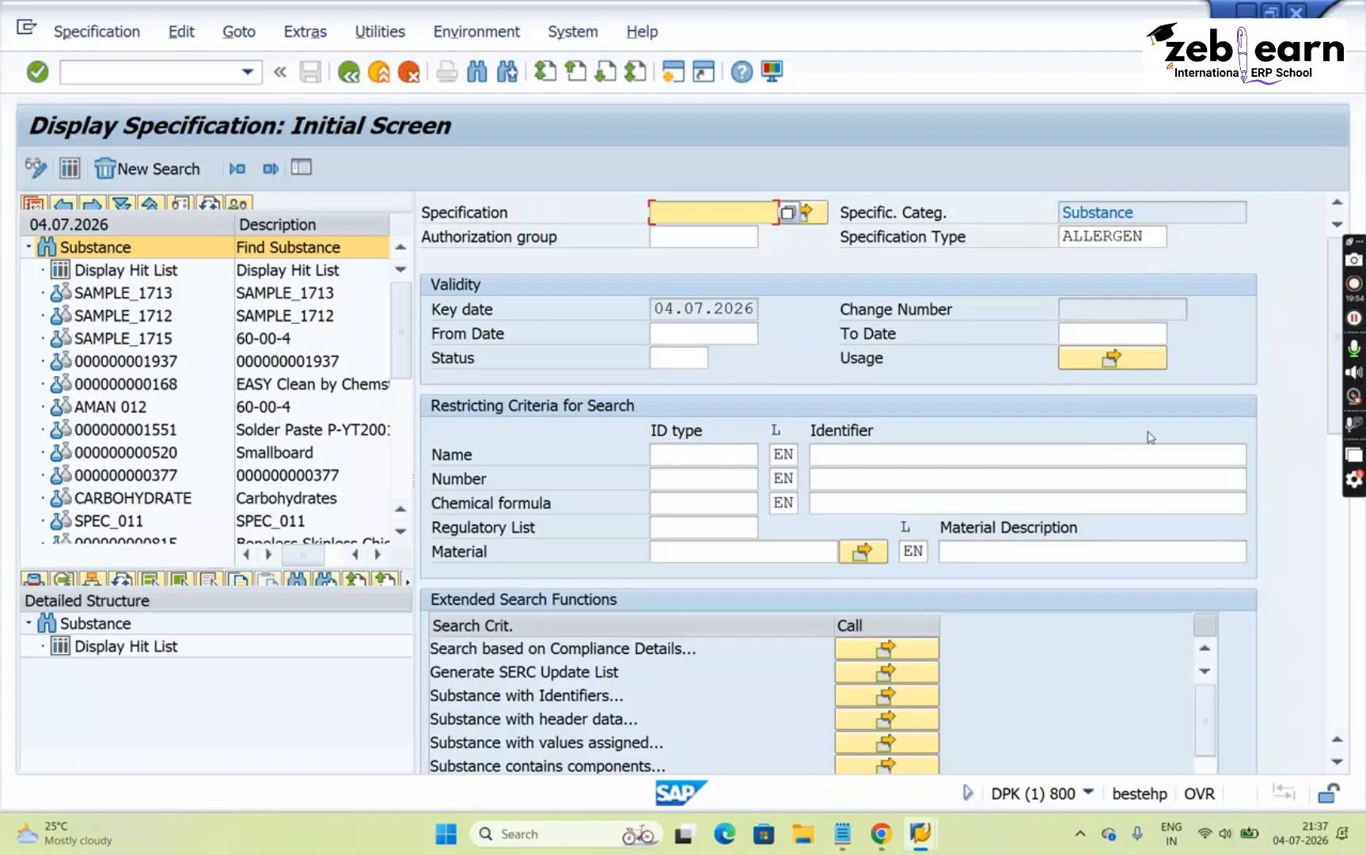
click(1045, 459)
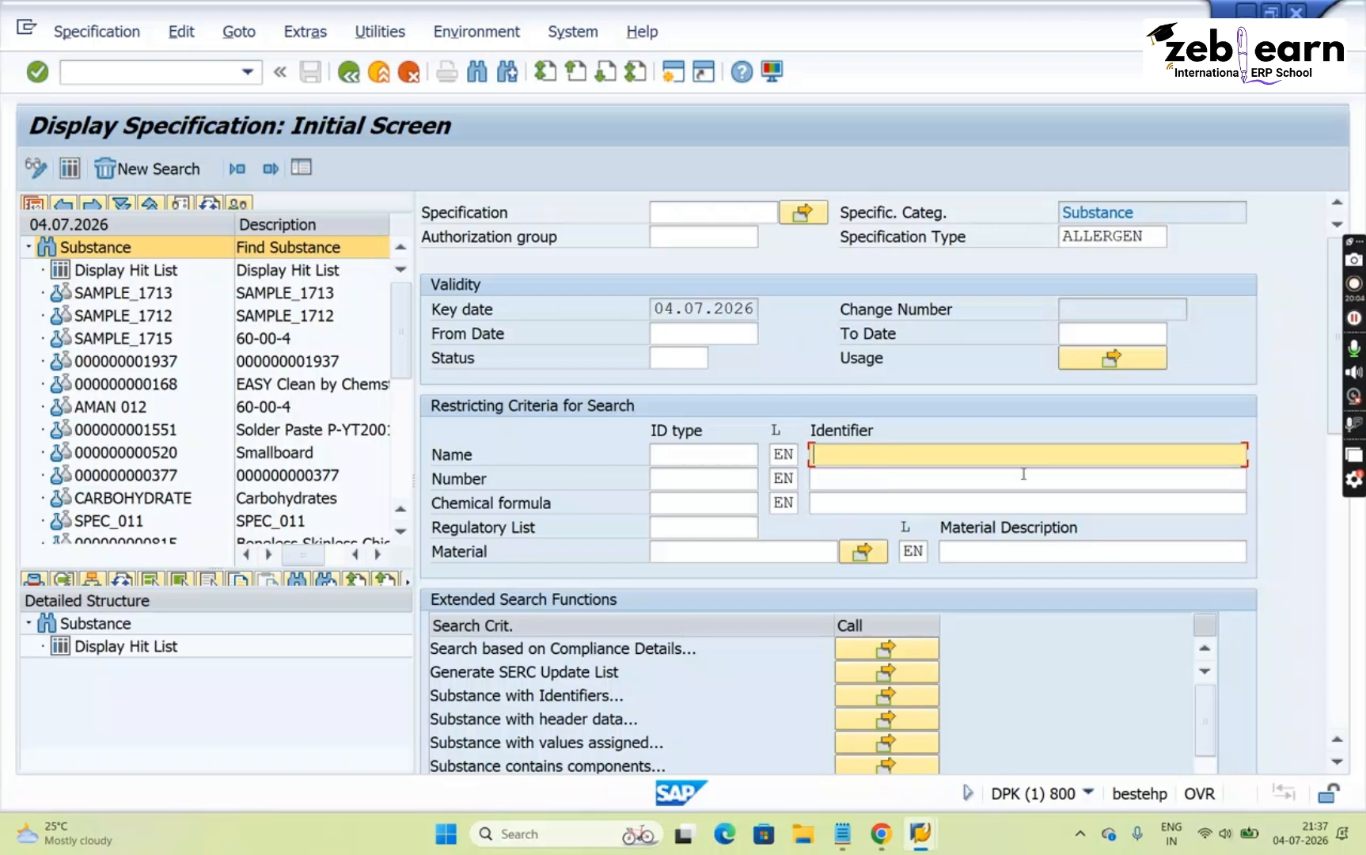
click(1154, 239)
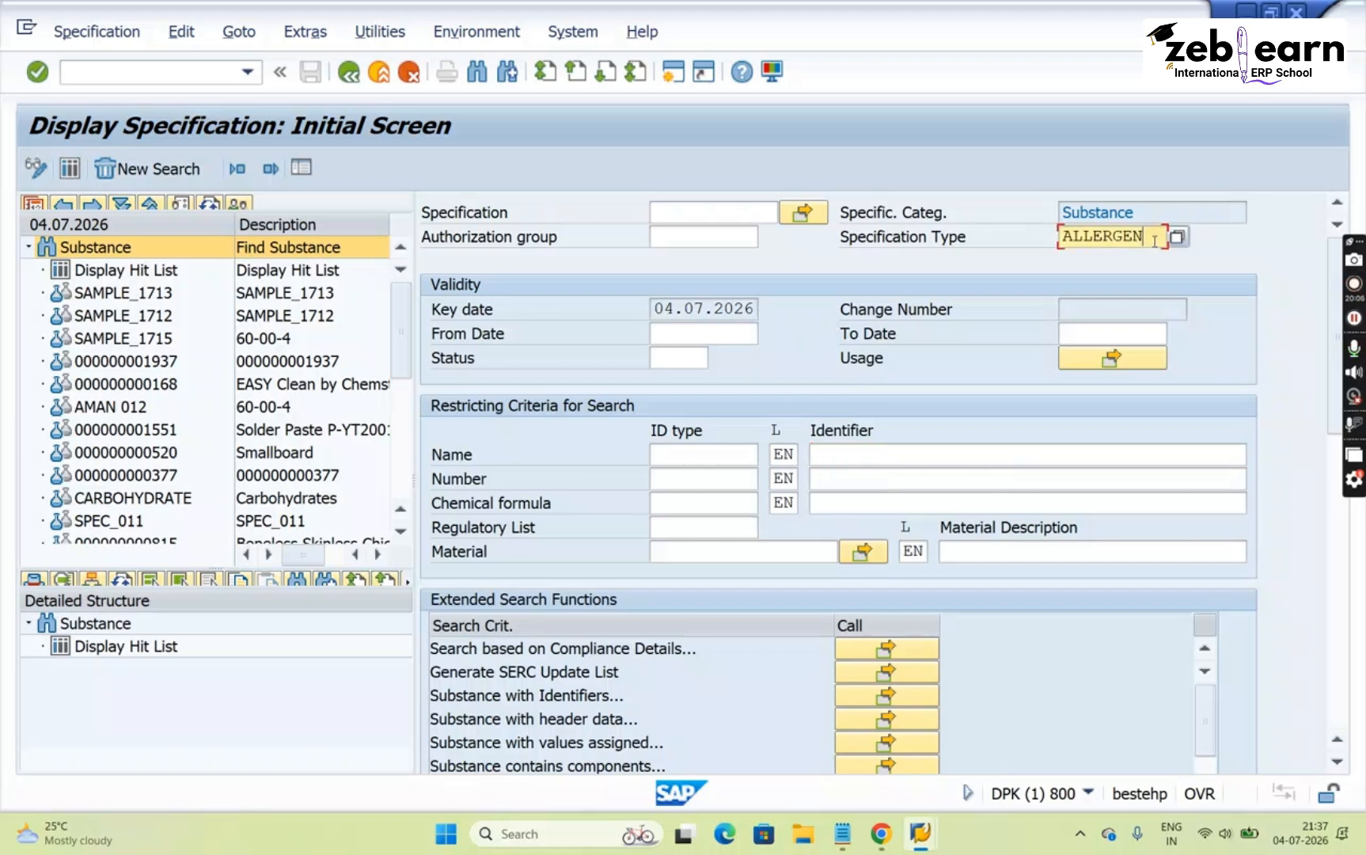
key(BackSpace)
key(BackSpace)
key(BackSpace)
key(BackSpace)
key(BackSpace)
key(BackSpace)
key(BackSpace)
key(BackSpace)
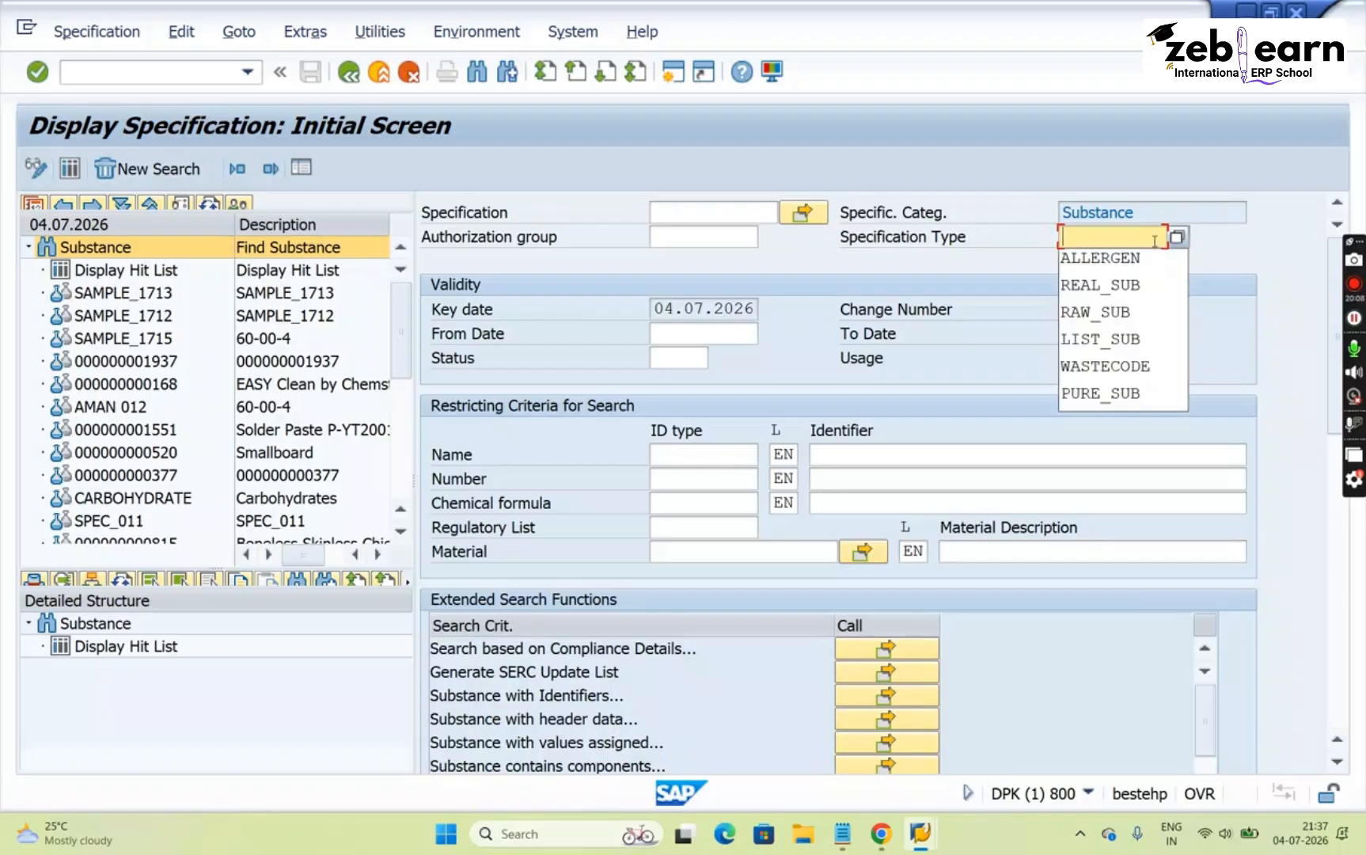
click(1252, 240)
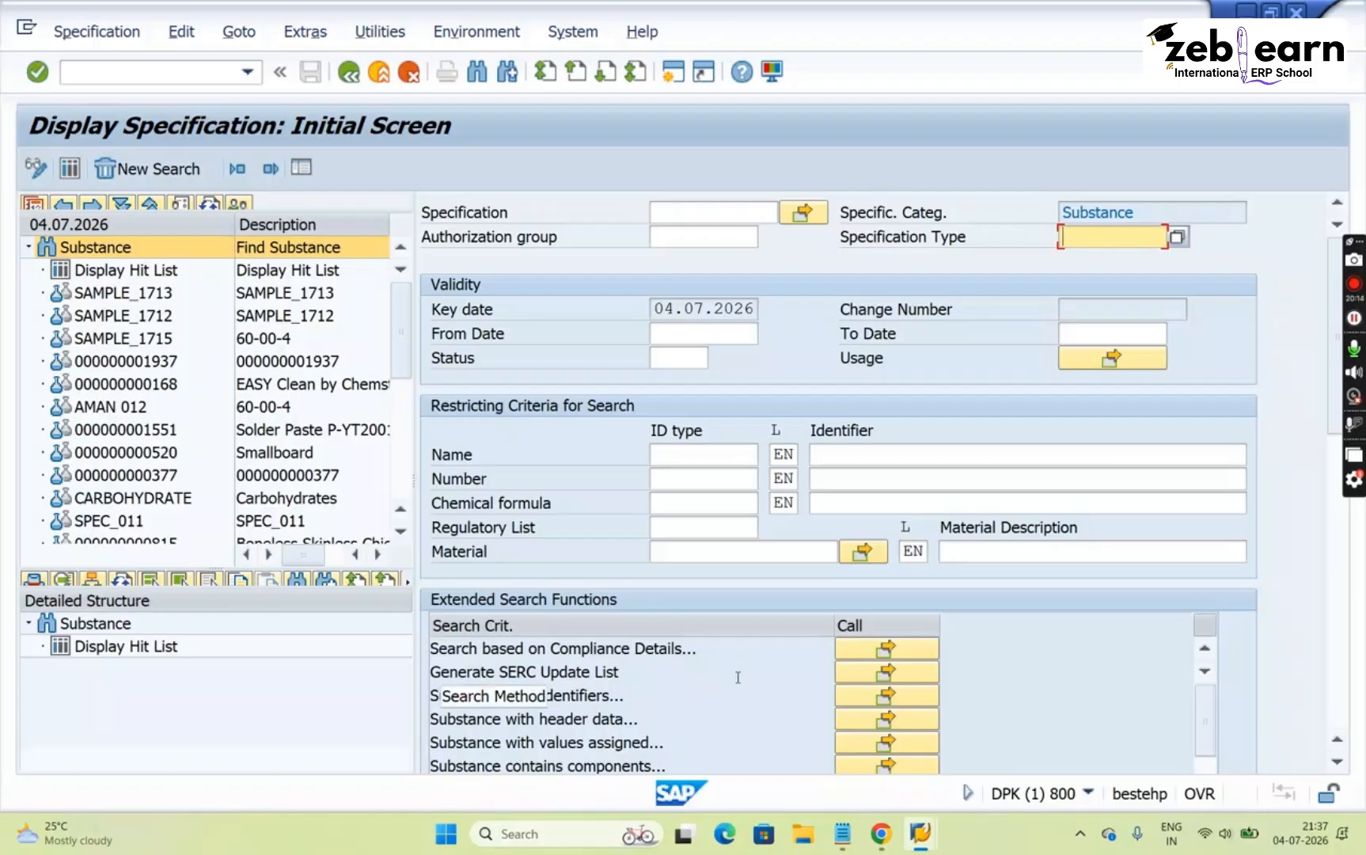
Switch to the BASIC DATA AND TOOLS notes in Notepad and start a bullet "* REAL SUBSTANCE:-" below the packaging line
click(835, 847)
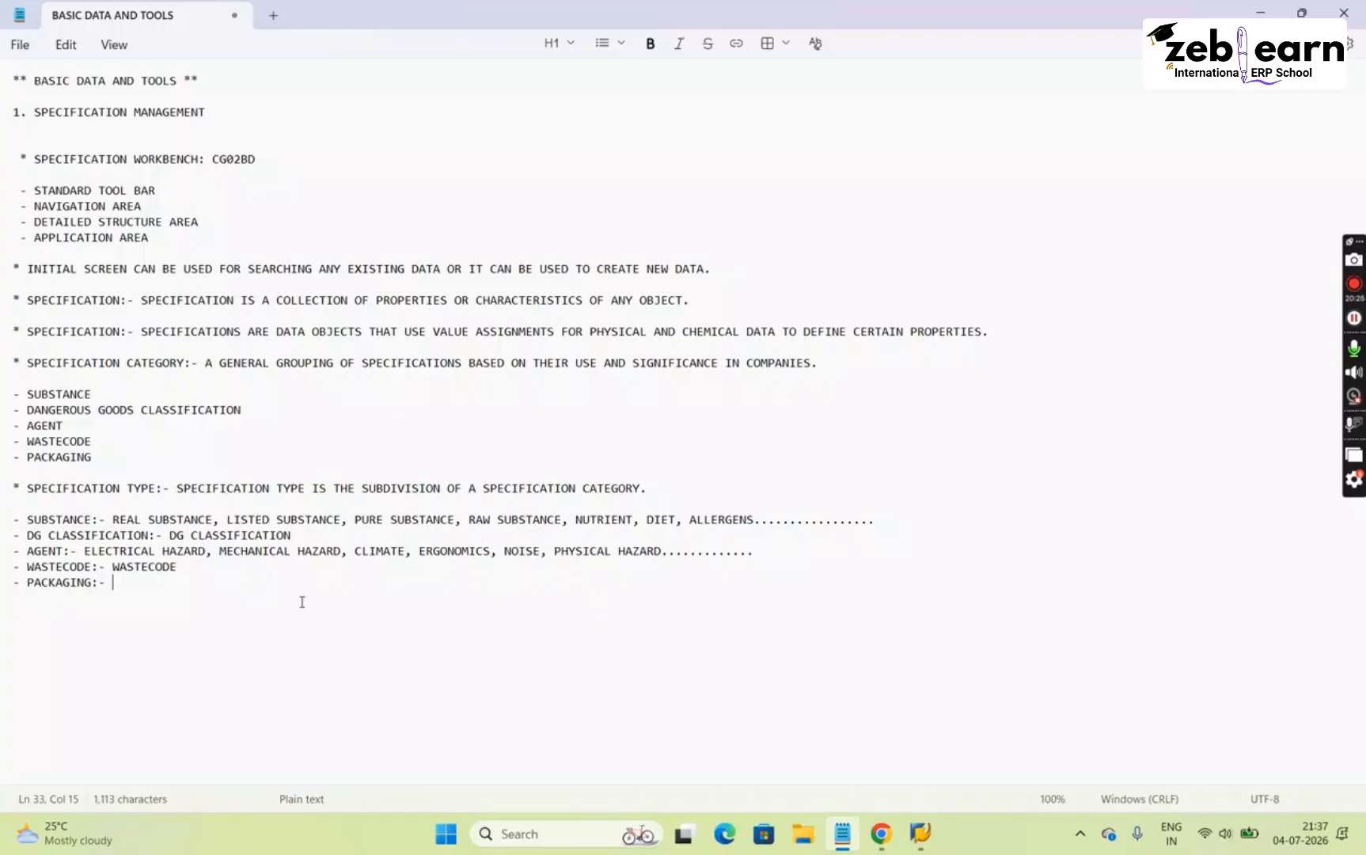
key(Return)
key(Return)
text(* )
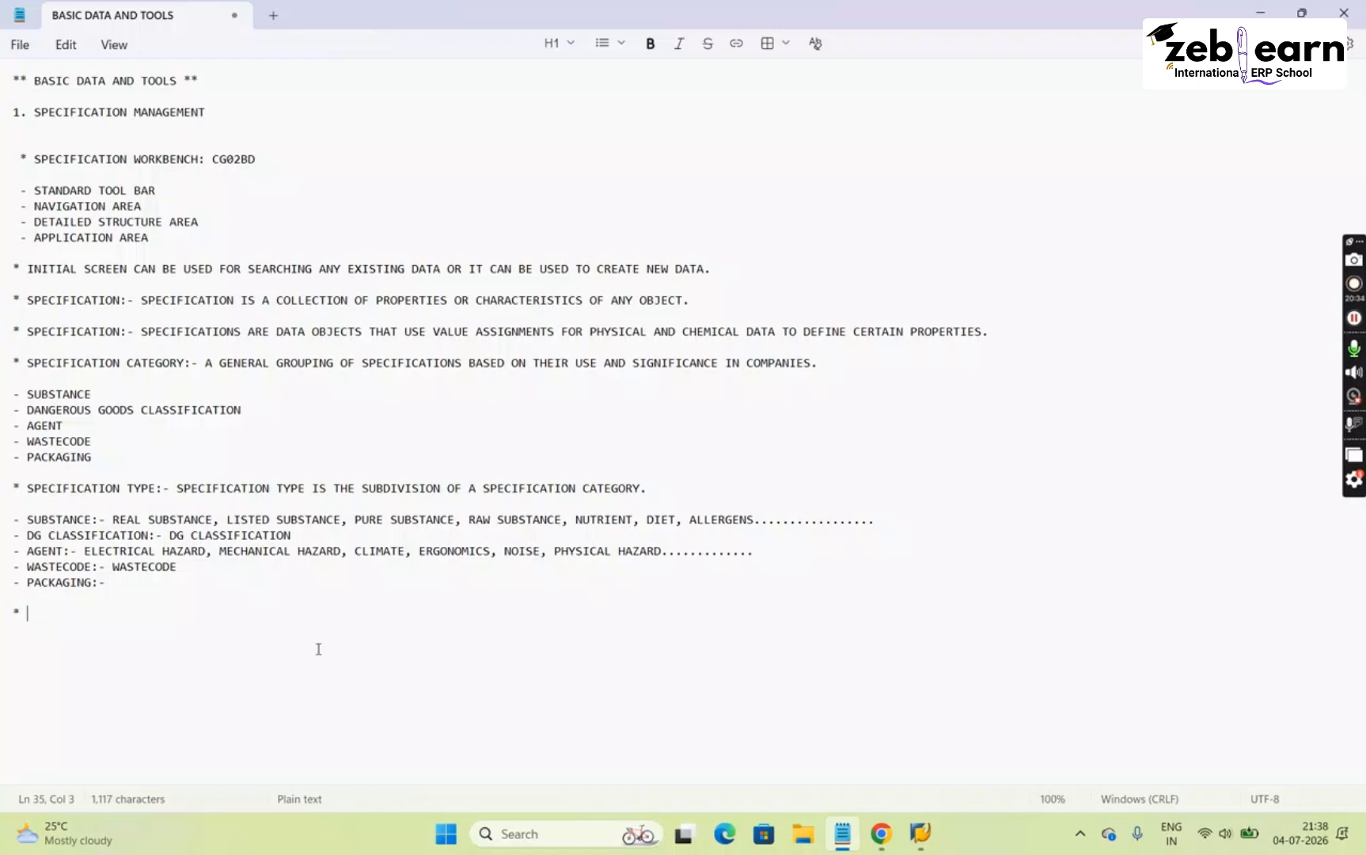
text(REAL SUBSTANCE1)
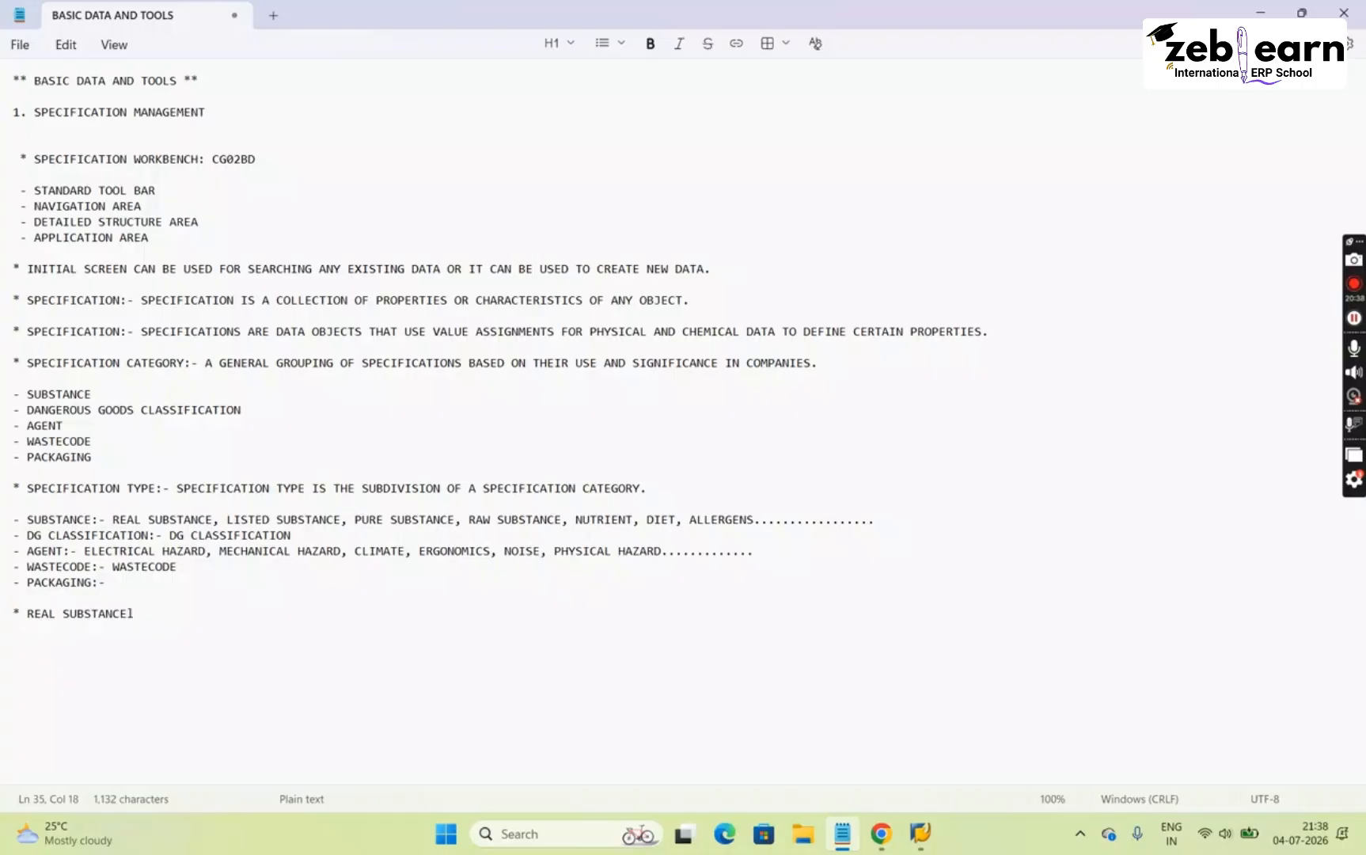
key(BackSpace)
text(:-)
Complete the real substance bullet with the definition "A REAL SUBSTANCE IS A SUBSTANCE THAT IS PHYSICALLY PRESENT IN A COMPANY."
text(A REAL)
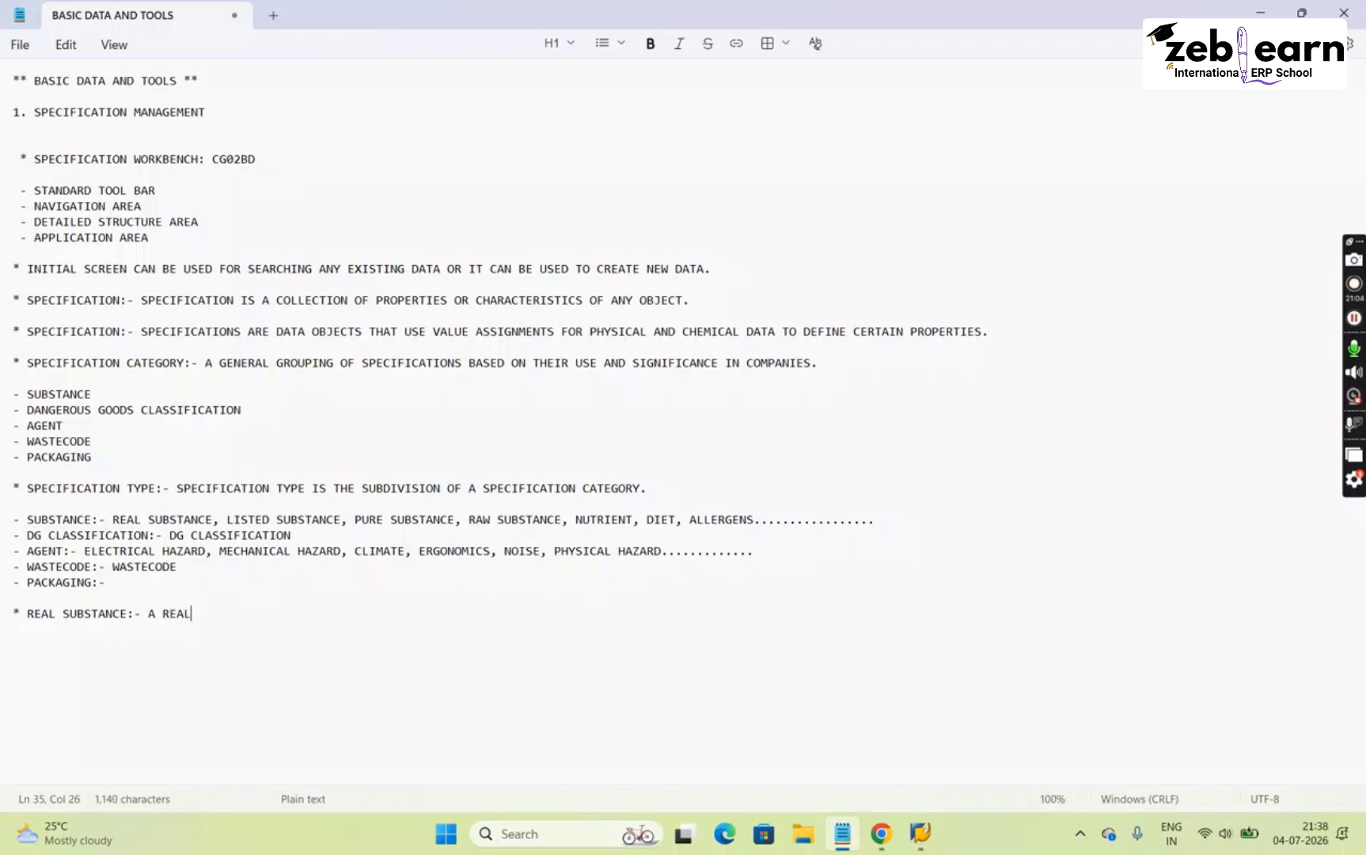
text( SUBSTANCE IS A SU)
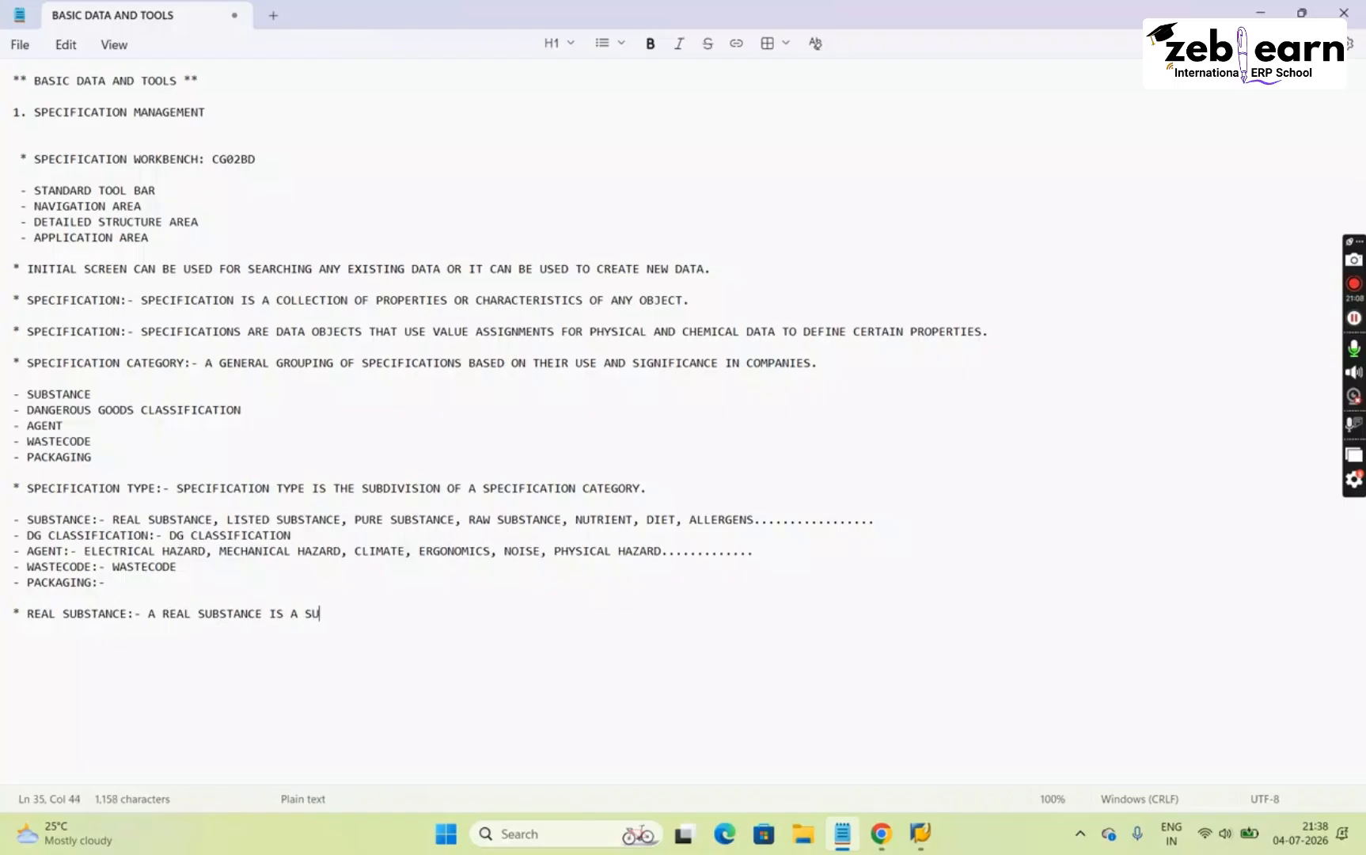
text(BSTANCE THAT )
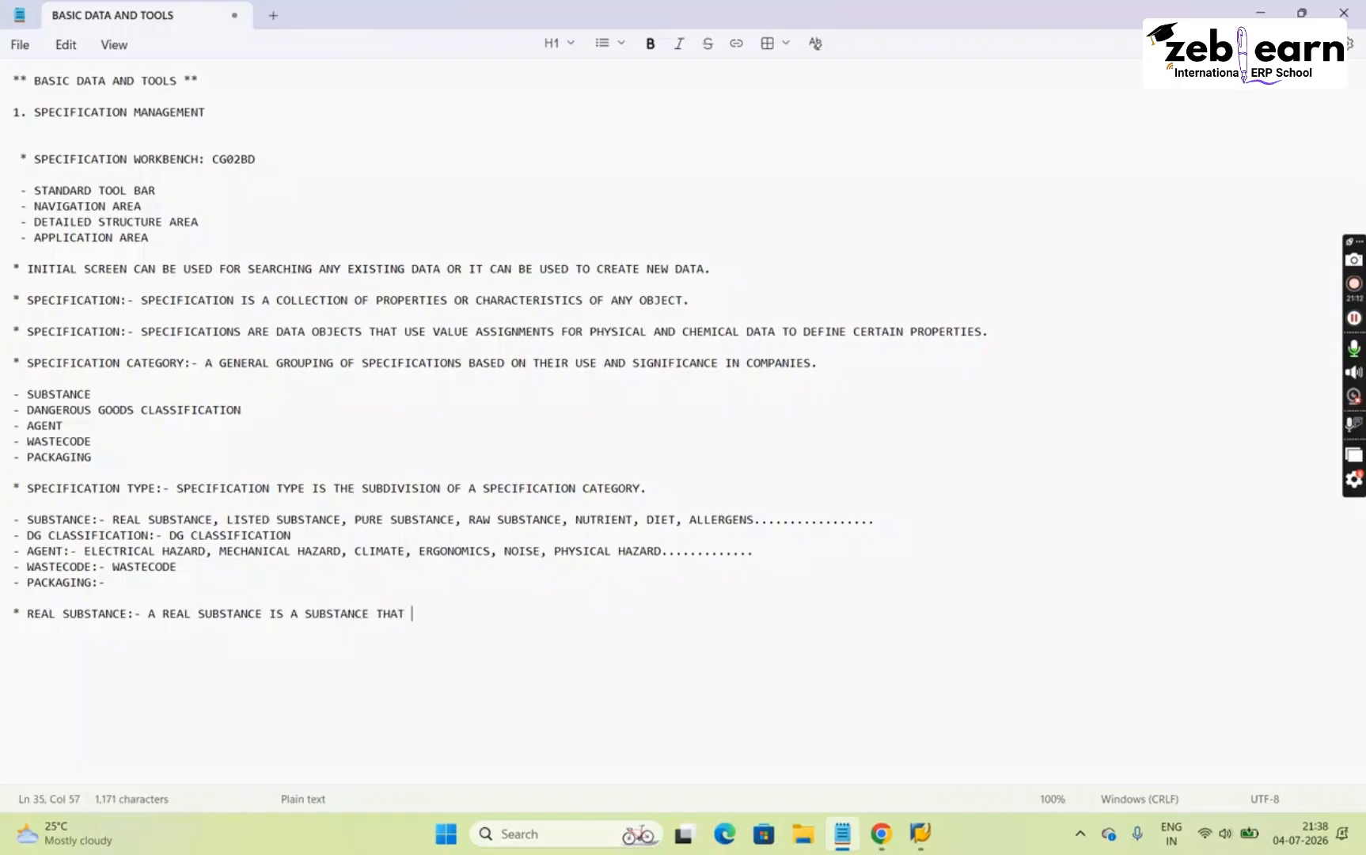
text(IS )
text(PHYSIC)
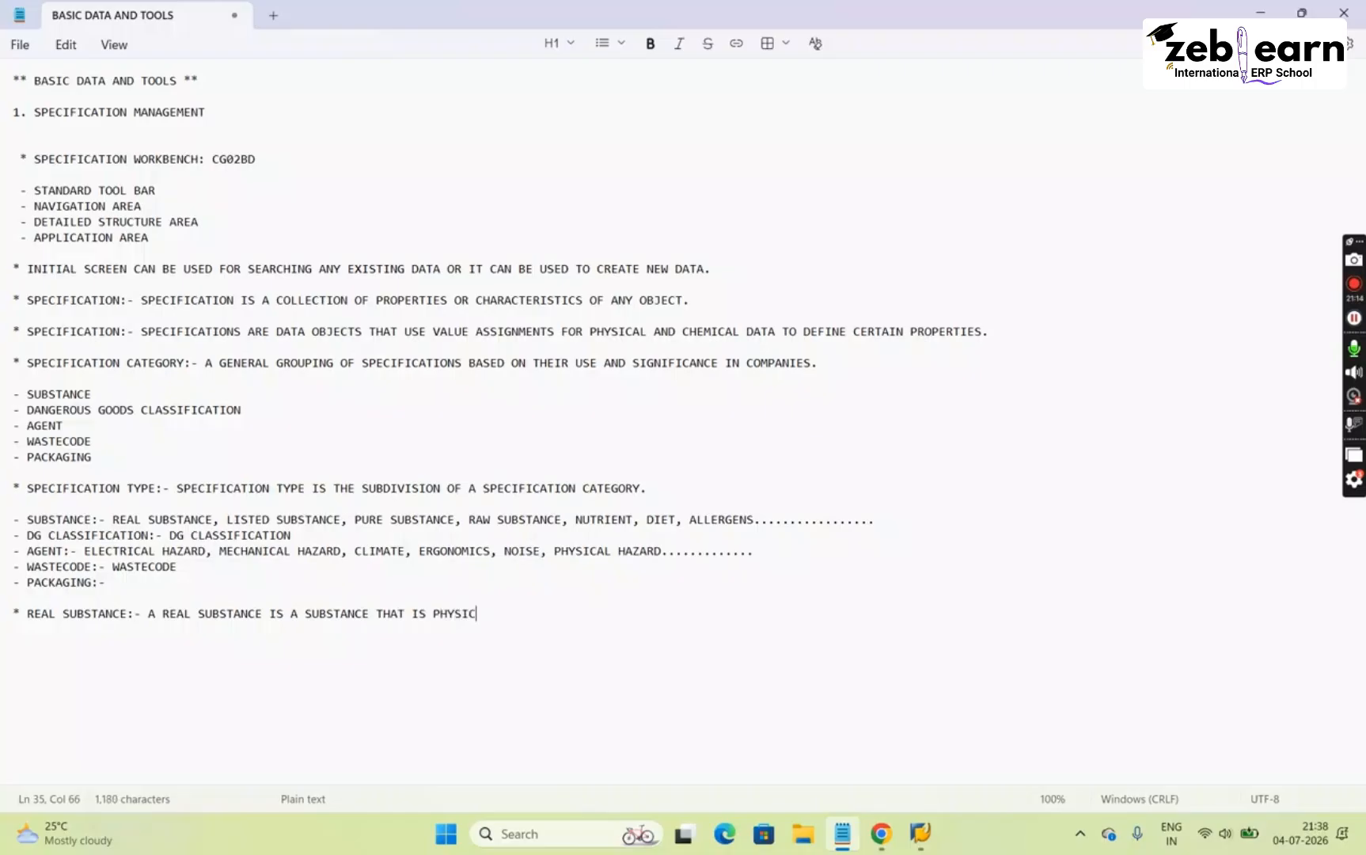
text(ALLY PRESENT)
text(N )
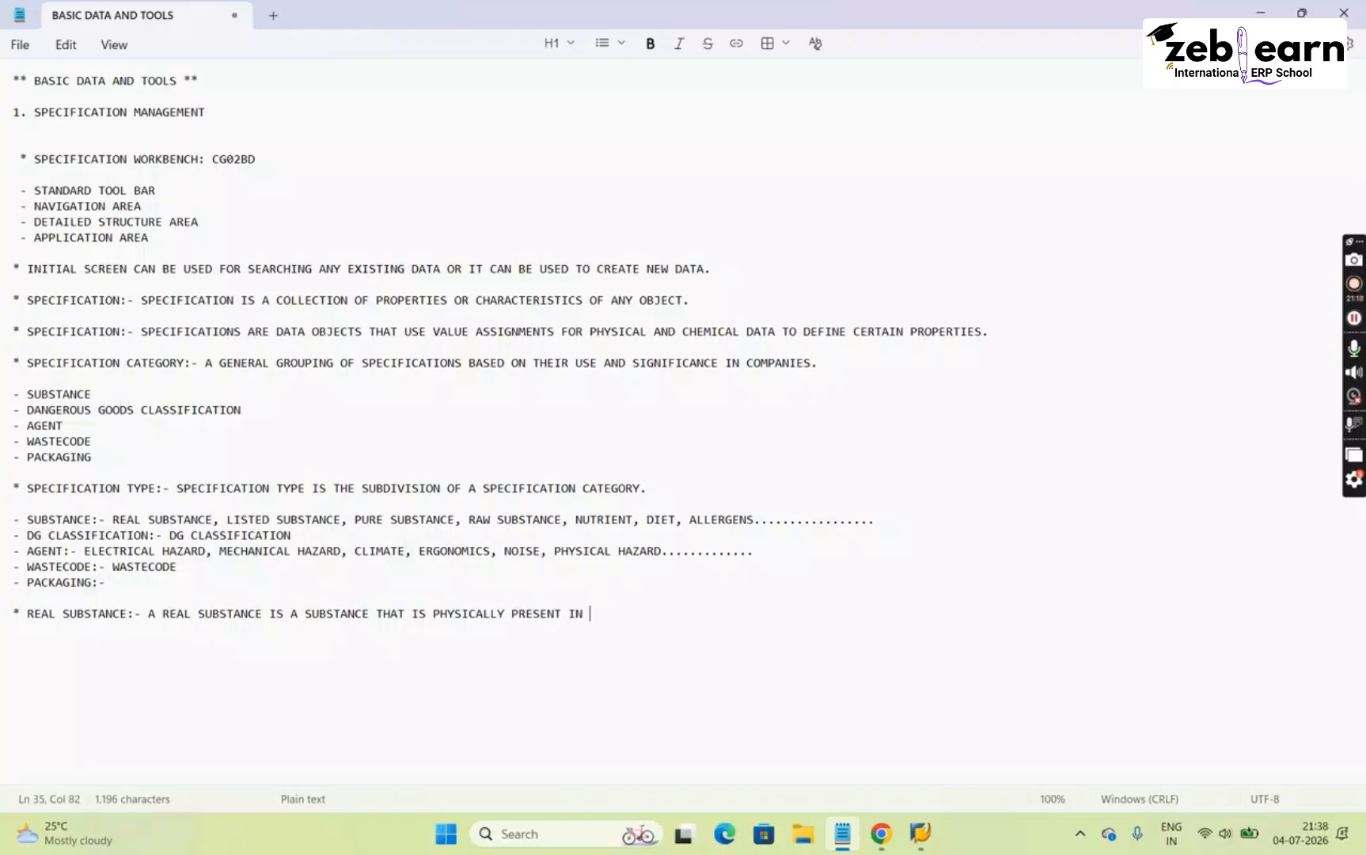
text(A COMPANY.)
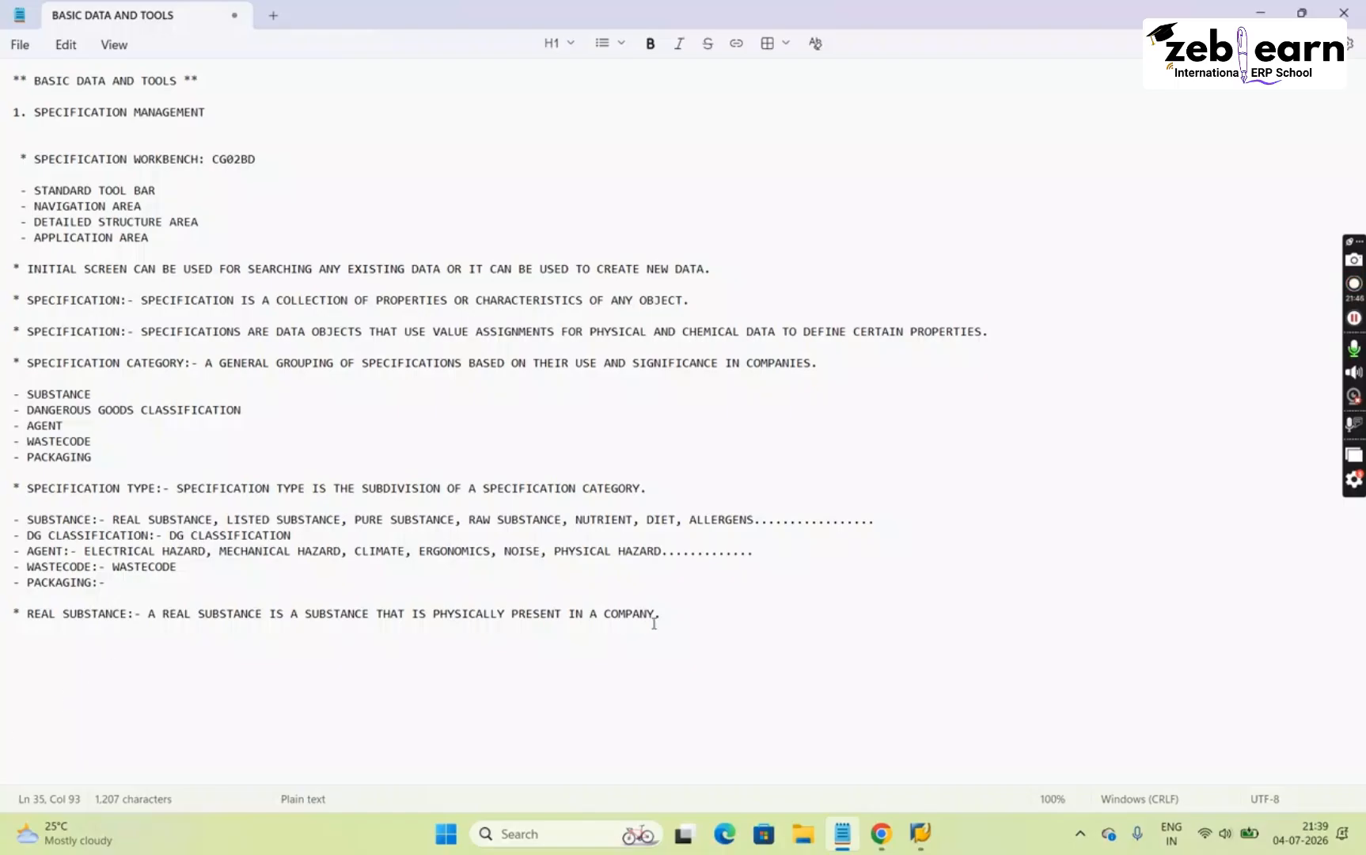
Add the bullet "* LISTED SUBSTANCE:- A LISTED SUBSTANCE IS A SUBSTANCE WHOSE NAME APPEARS IN ANY REGULATION OR REGULATORY LIST."
key(Return)
key(Return)
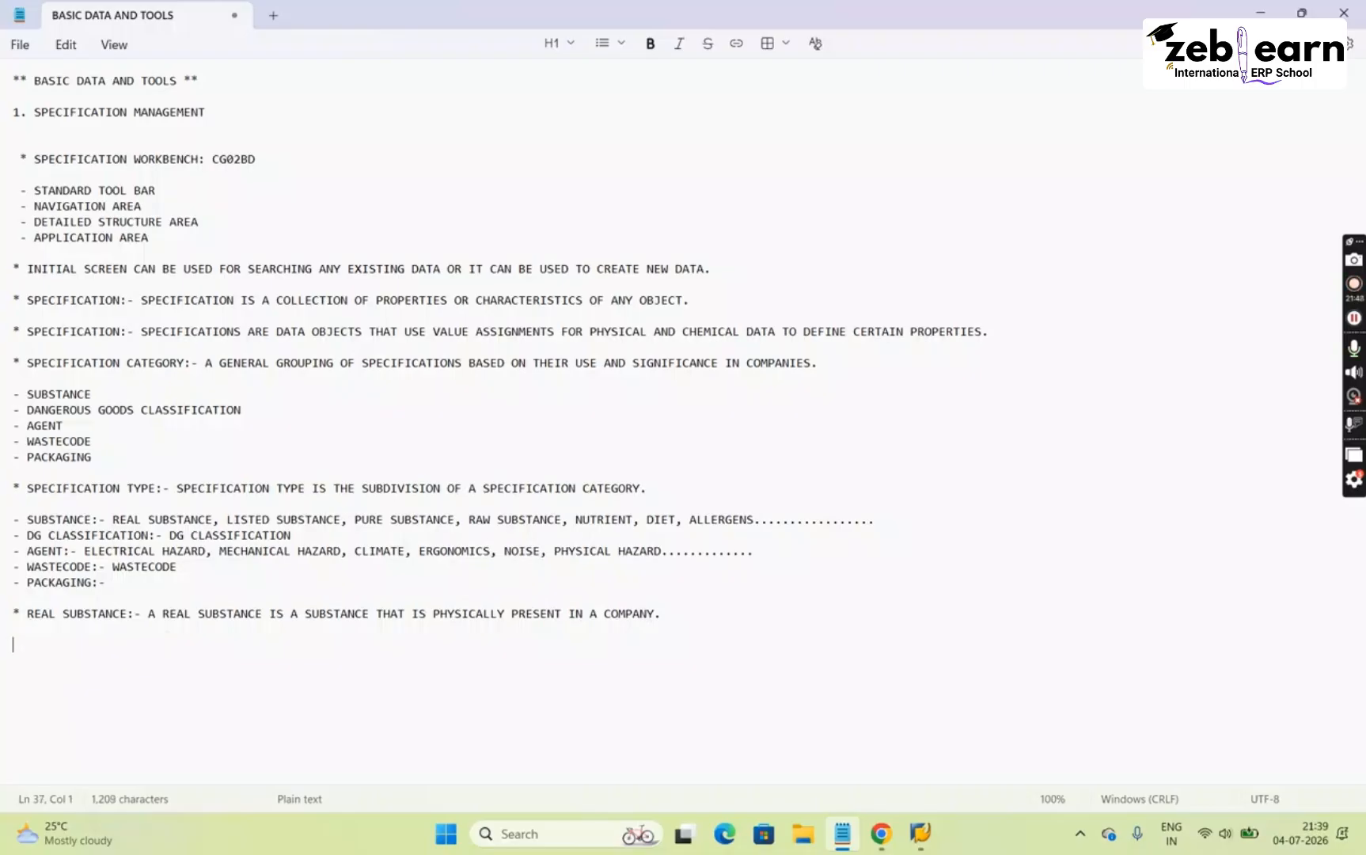
text(* LISTED SUBSTA)
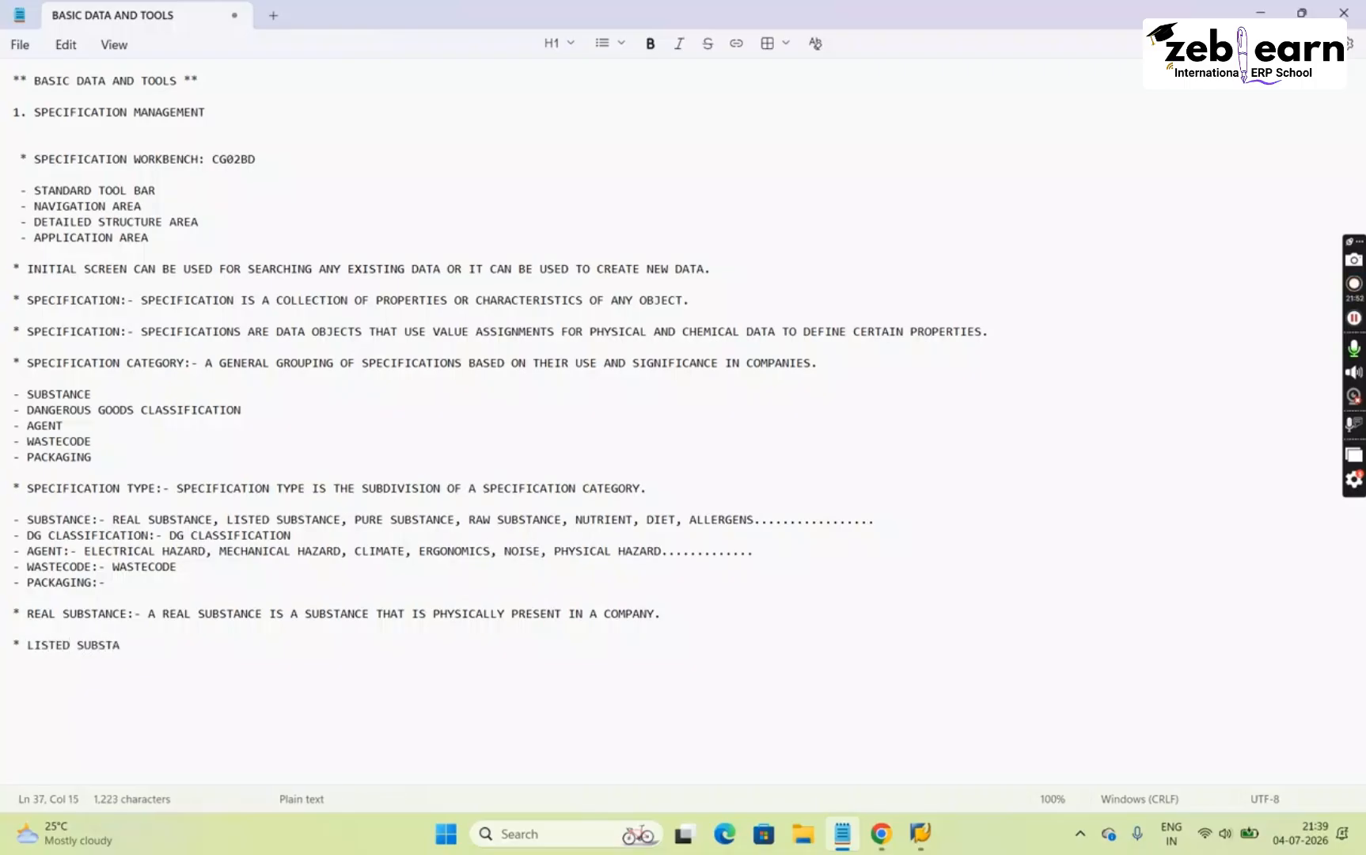
text(NCE:-)
text(A )
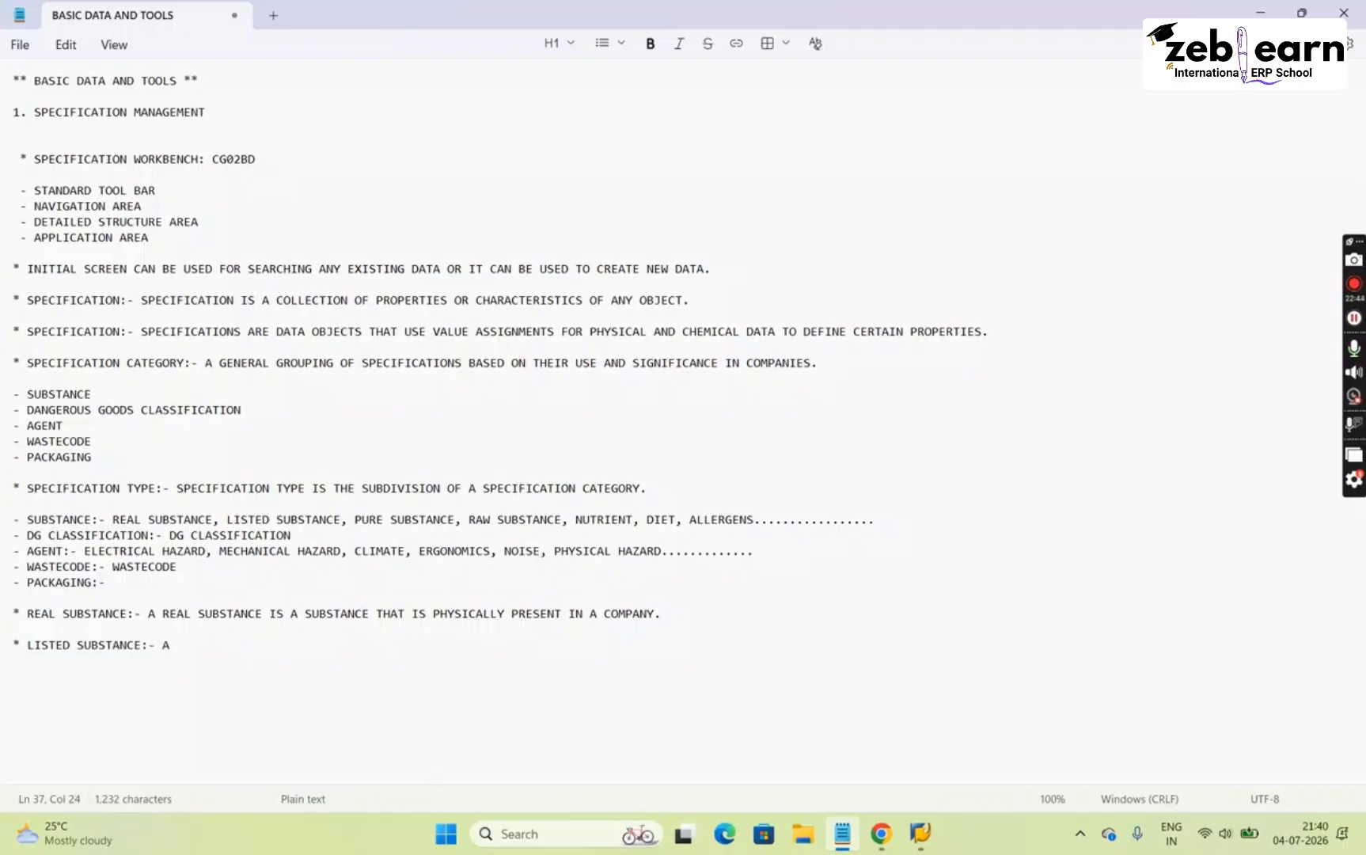
text(LISTED SUBSTANCE S)
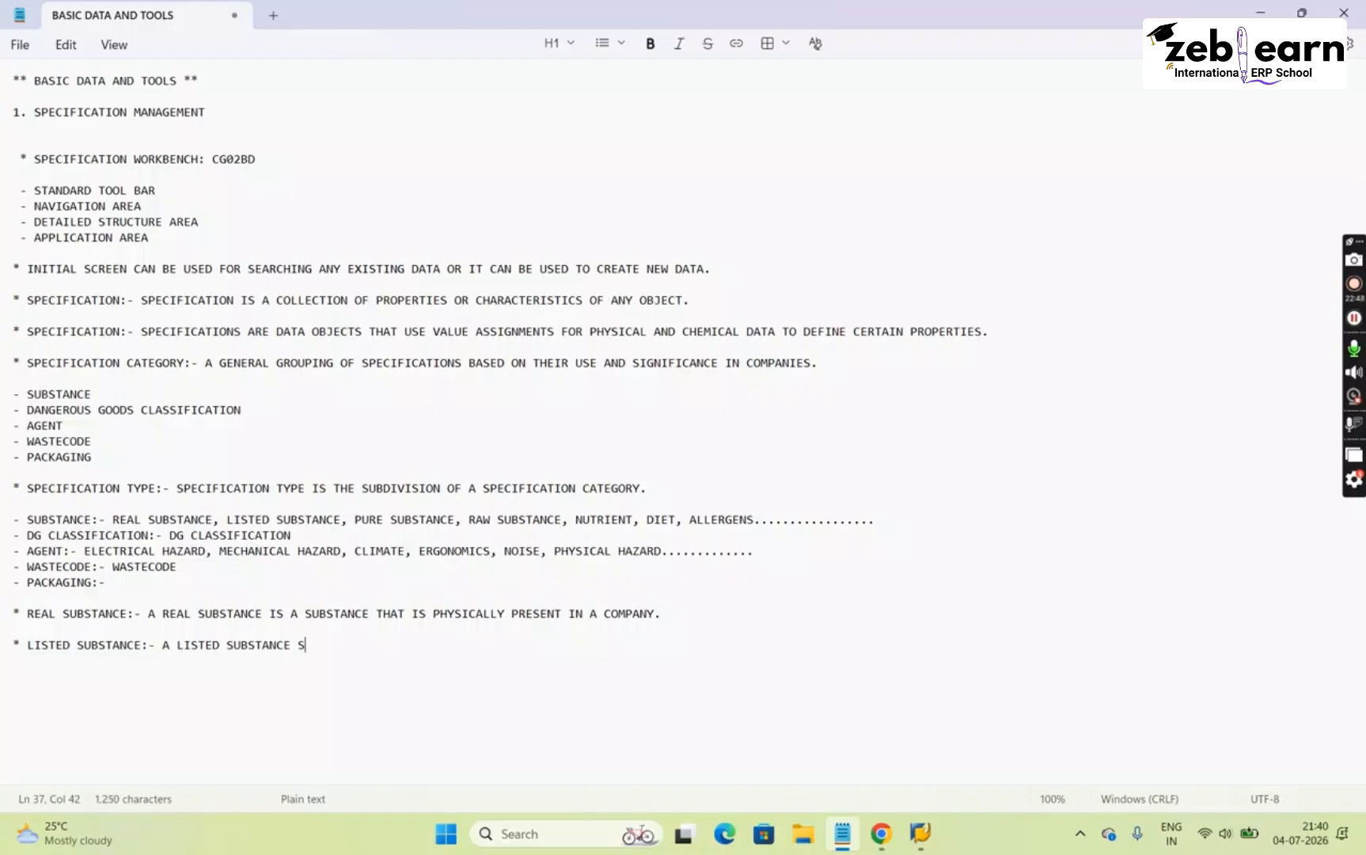
key(BackSpace)
text(IS A SUBSTANCE WHOSE NAME )
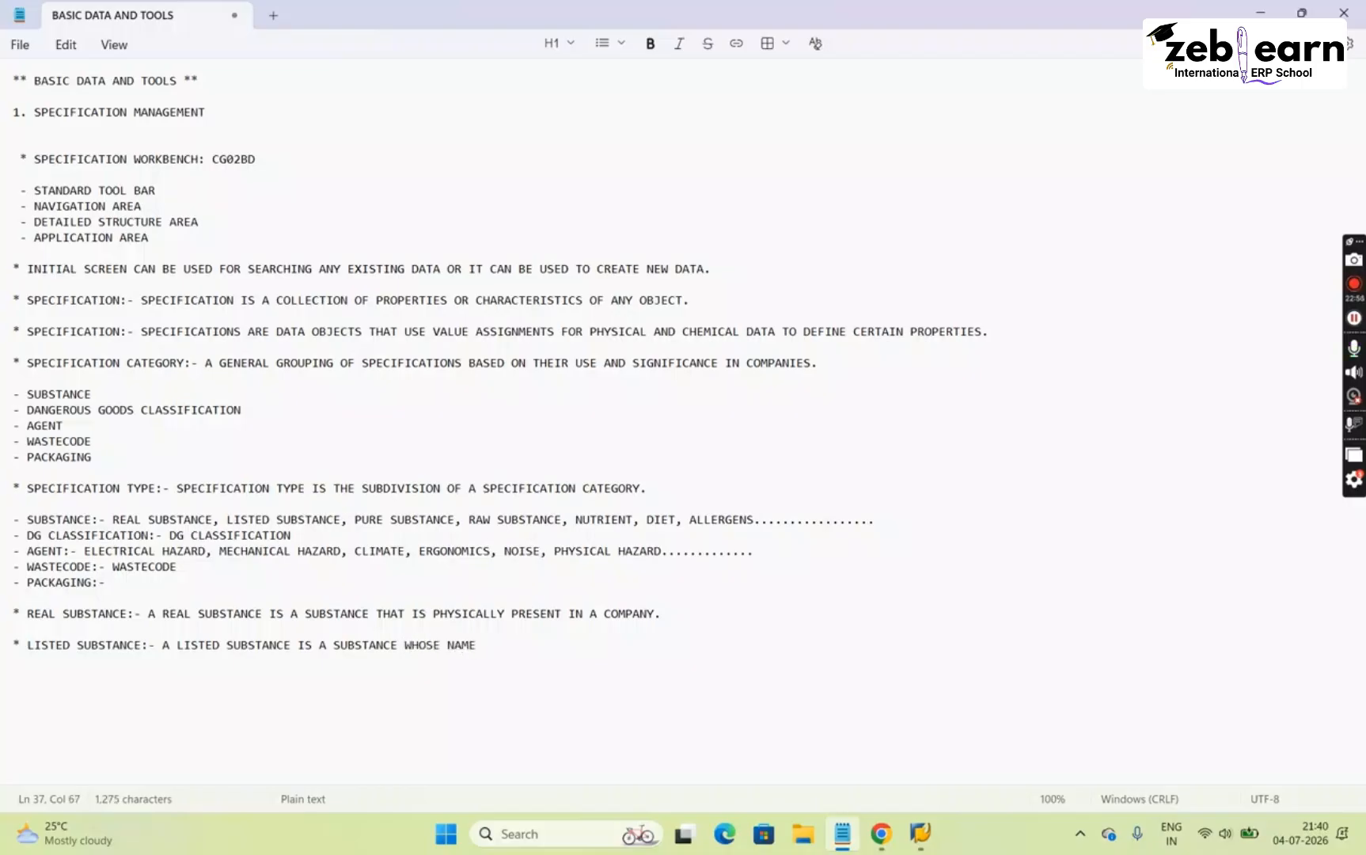
text(APPEARS IN ANY REGULATION)
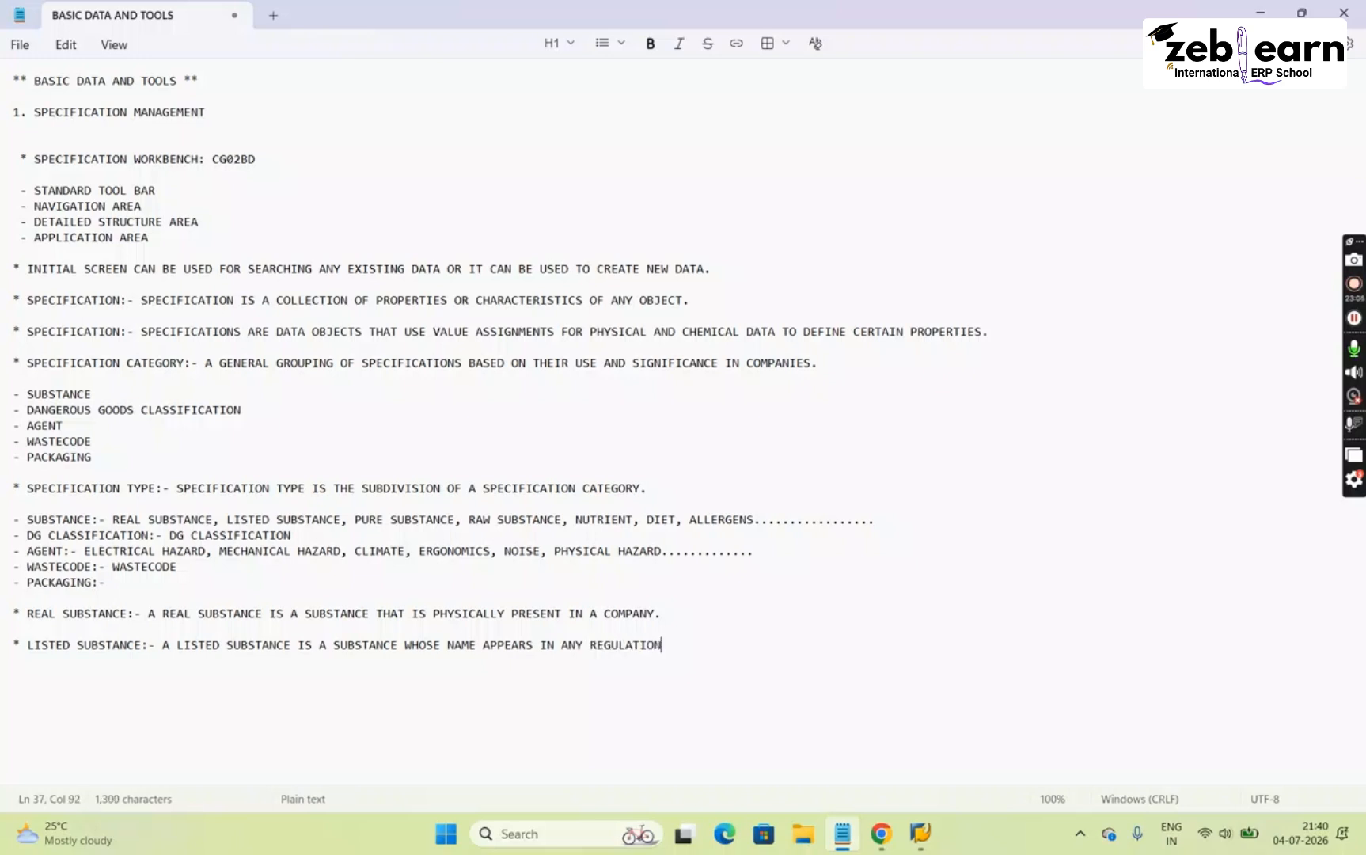
text( OR REGU)
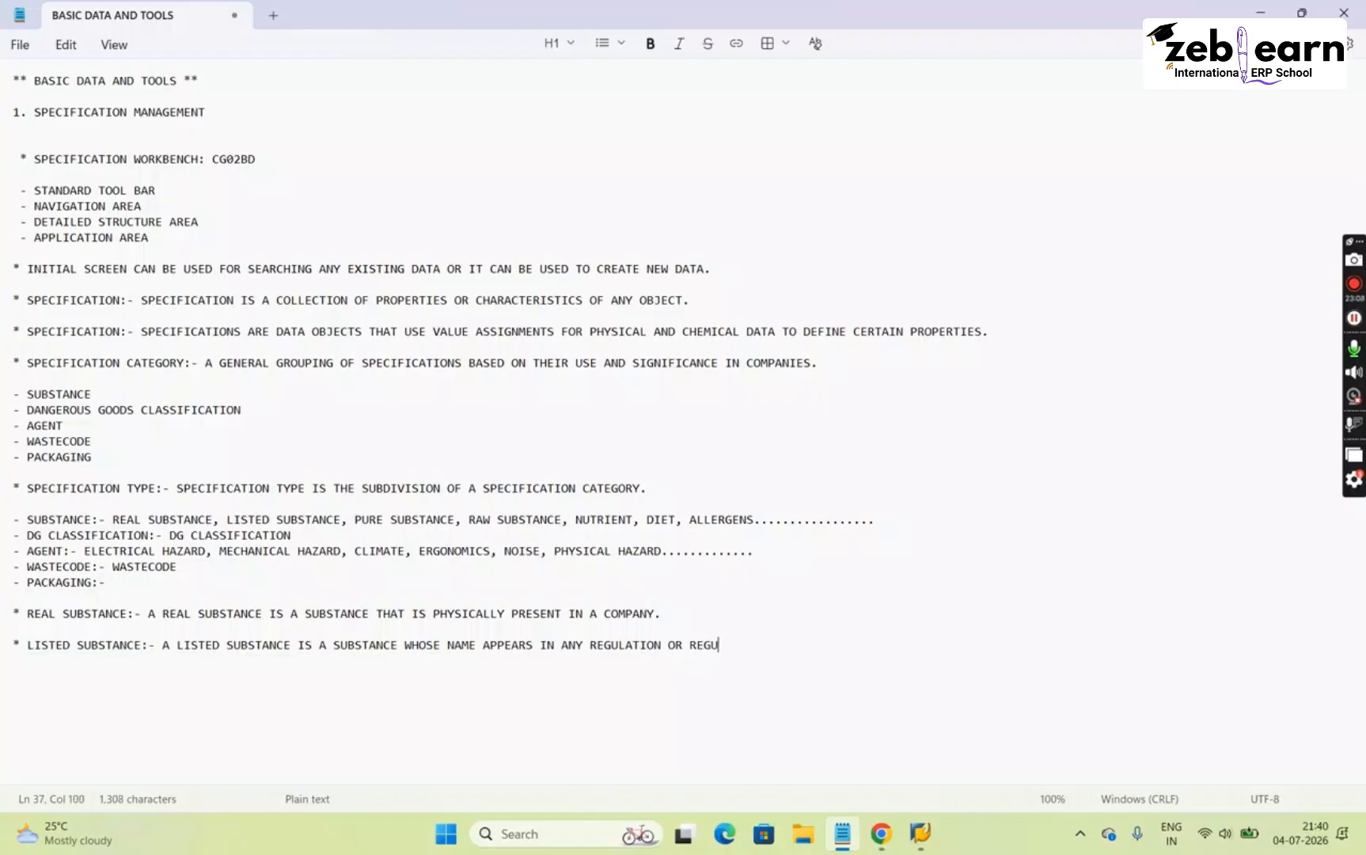
text(LATORY )
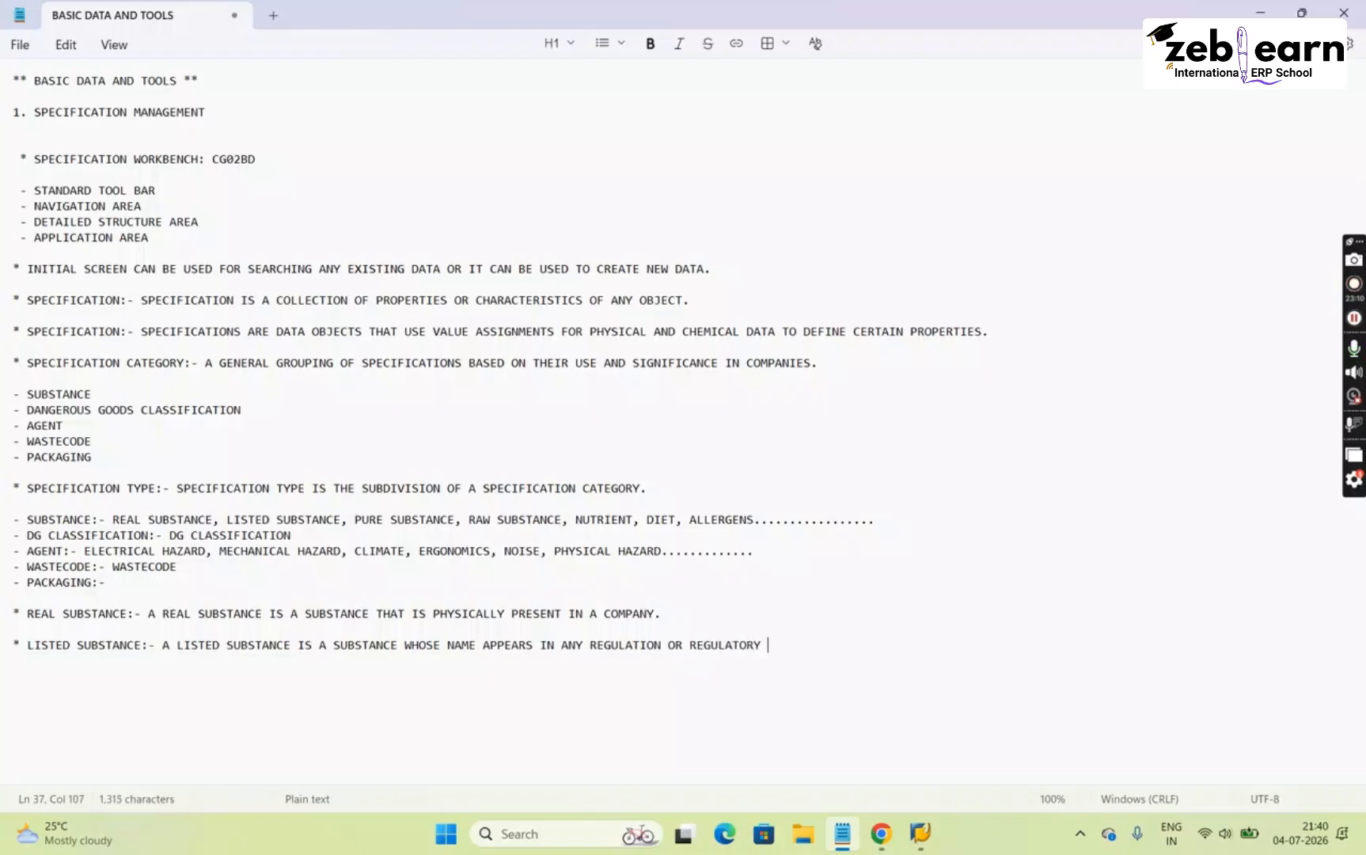
text(LIST.)
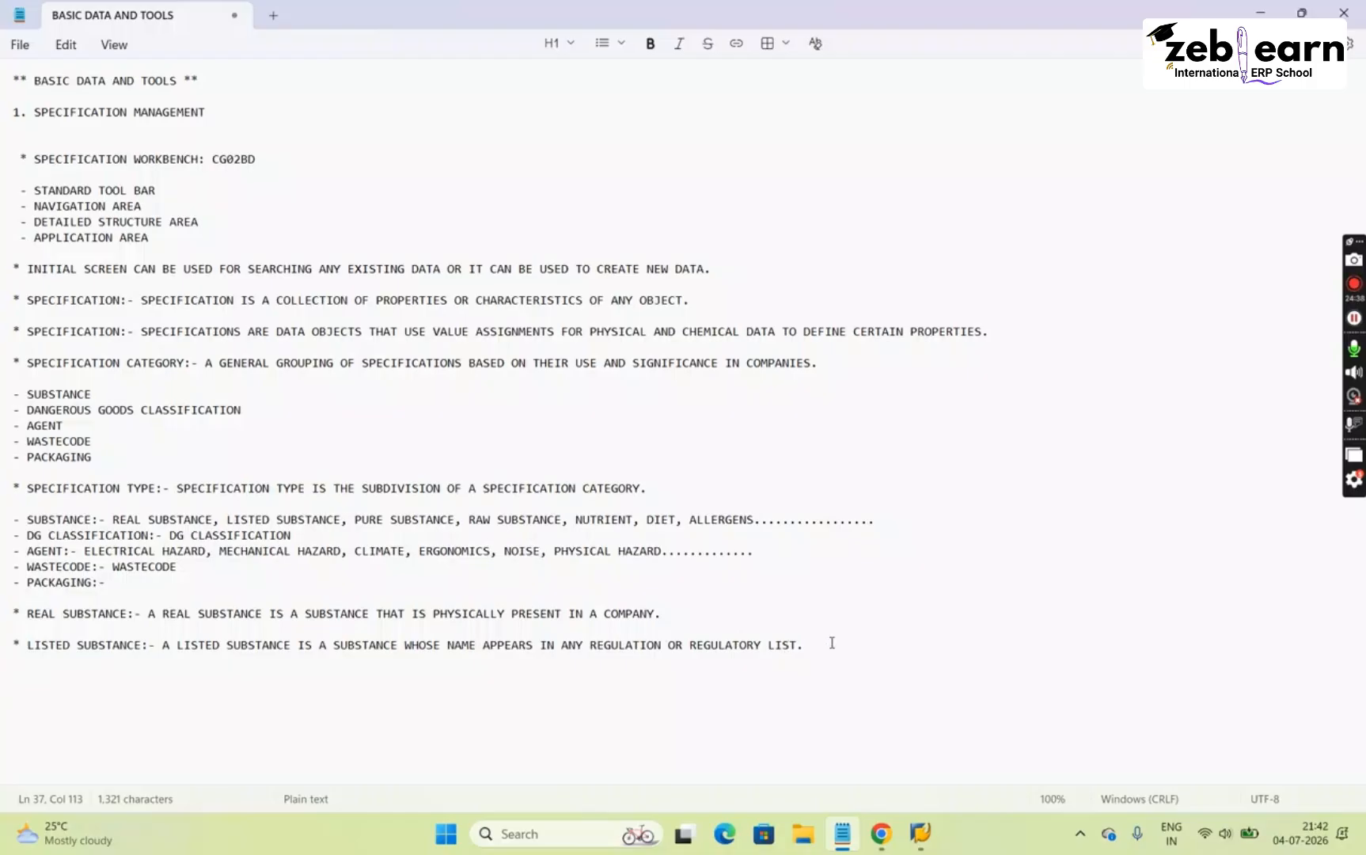
Add the bullet "* PURE SUBSTANCE:- A PURE SUBSTANCE IS A SUBSTANCE THAT OCCURS IN NATURE IN ITS PUREST FORM."
key(Return)
key(Return)
text(*)
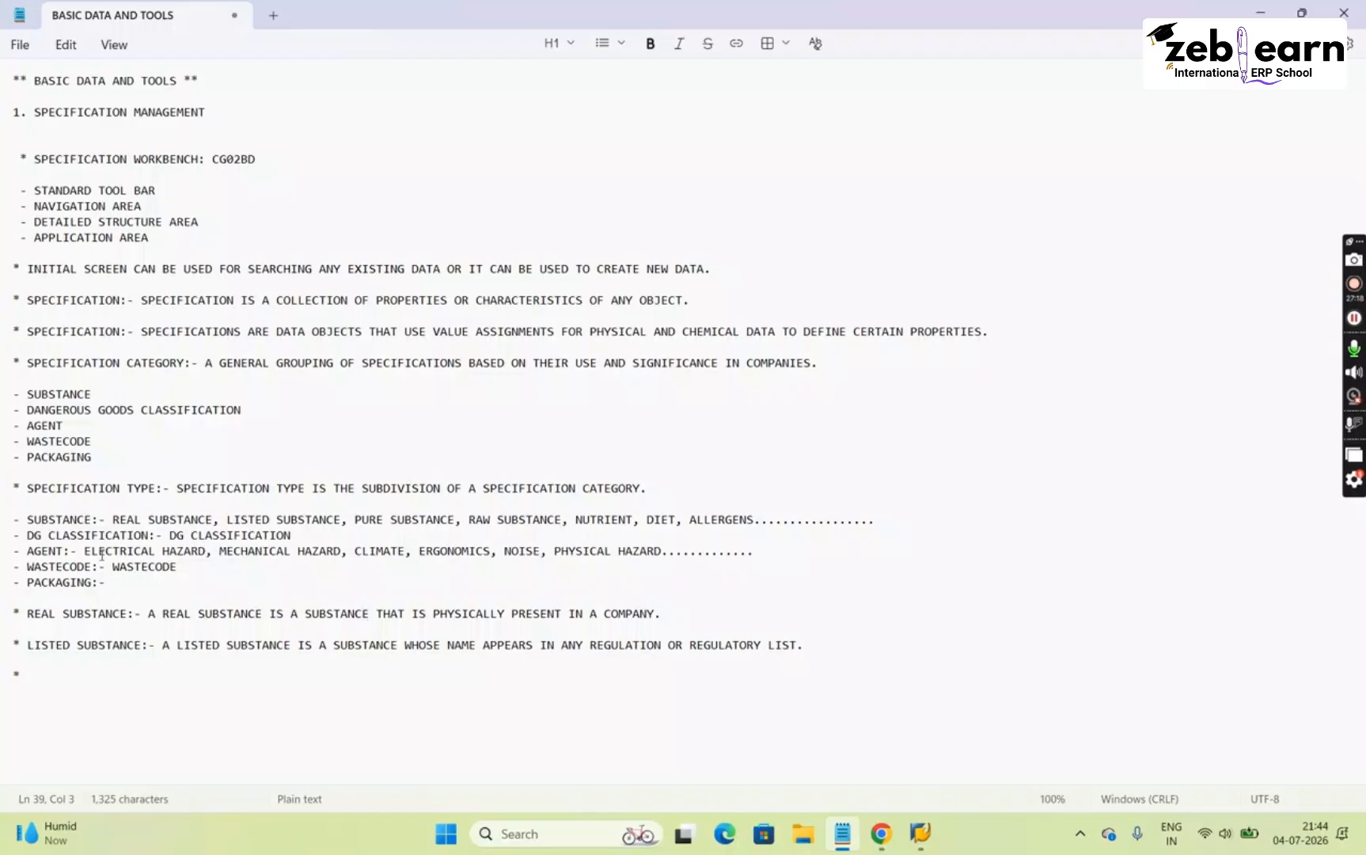
text(PURE SUBSTANCE:-)
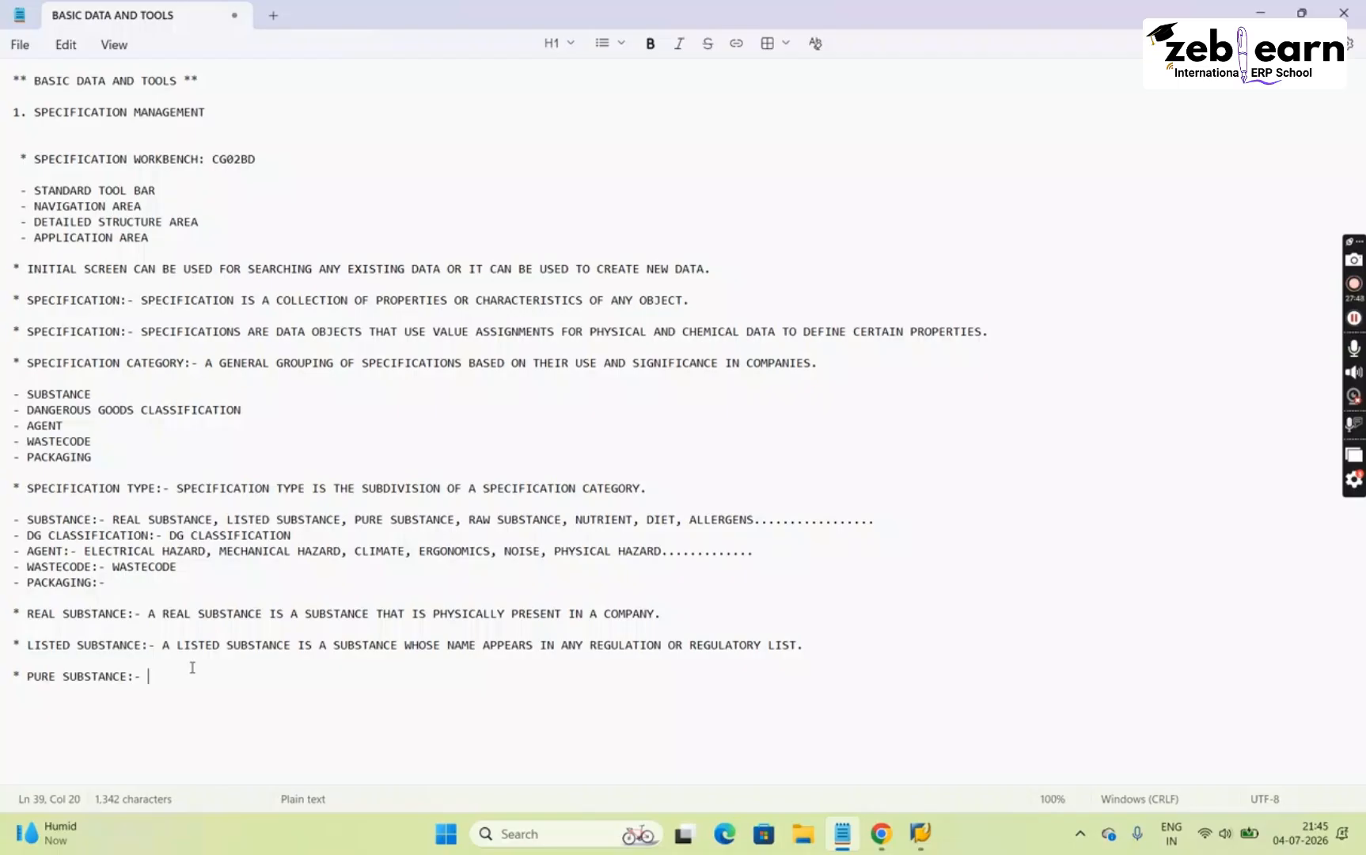
text(A PURE SUBSTANCE)
text(IS A S)
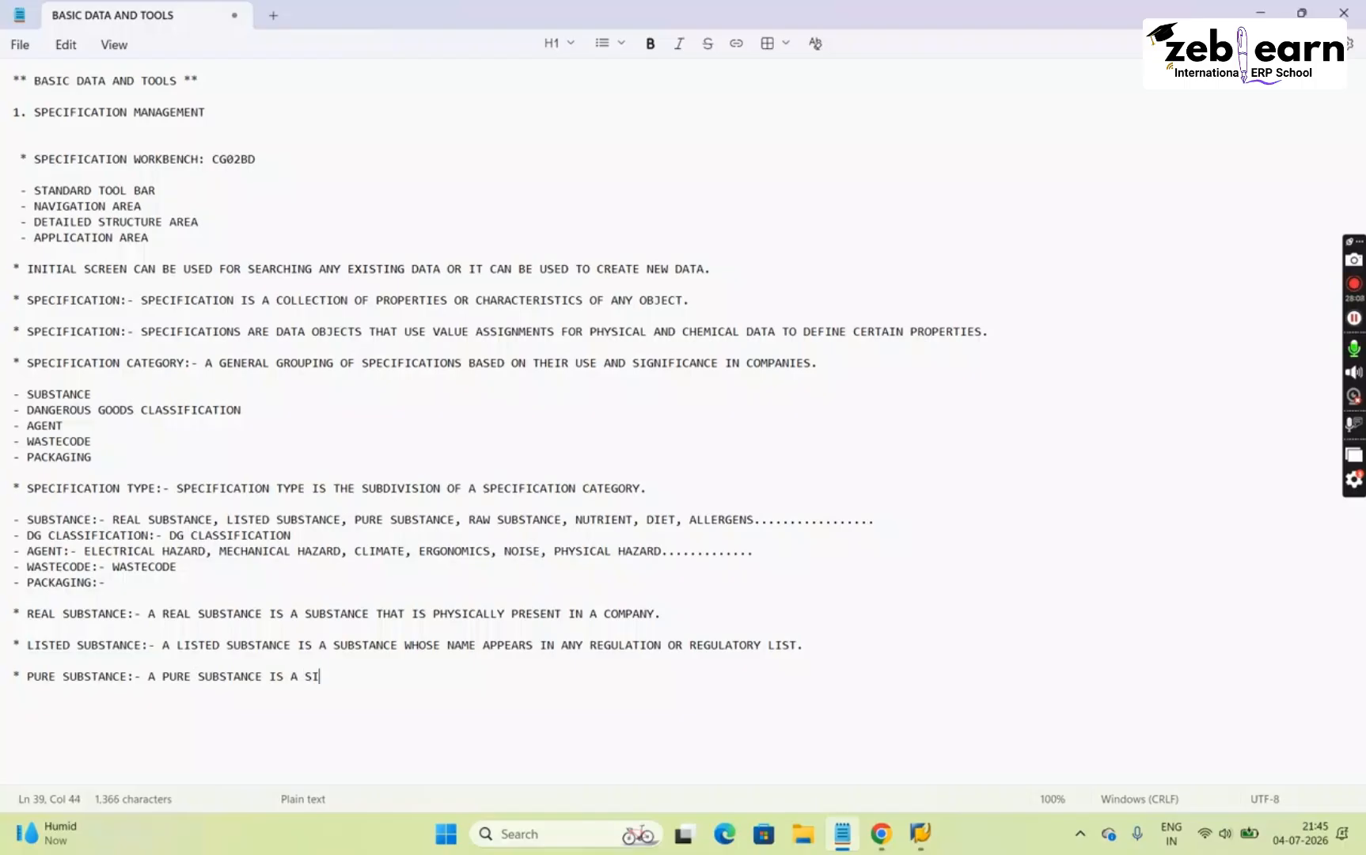
text(UBSTANCE )
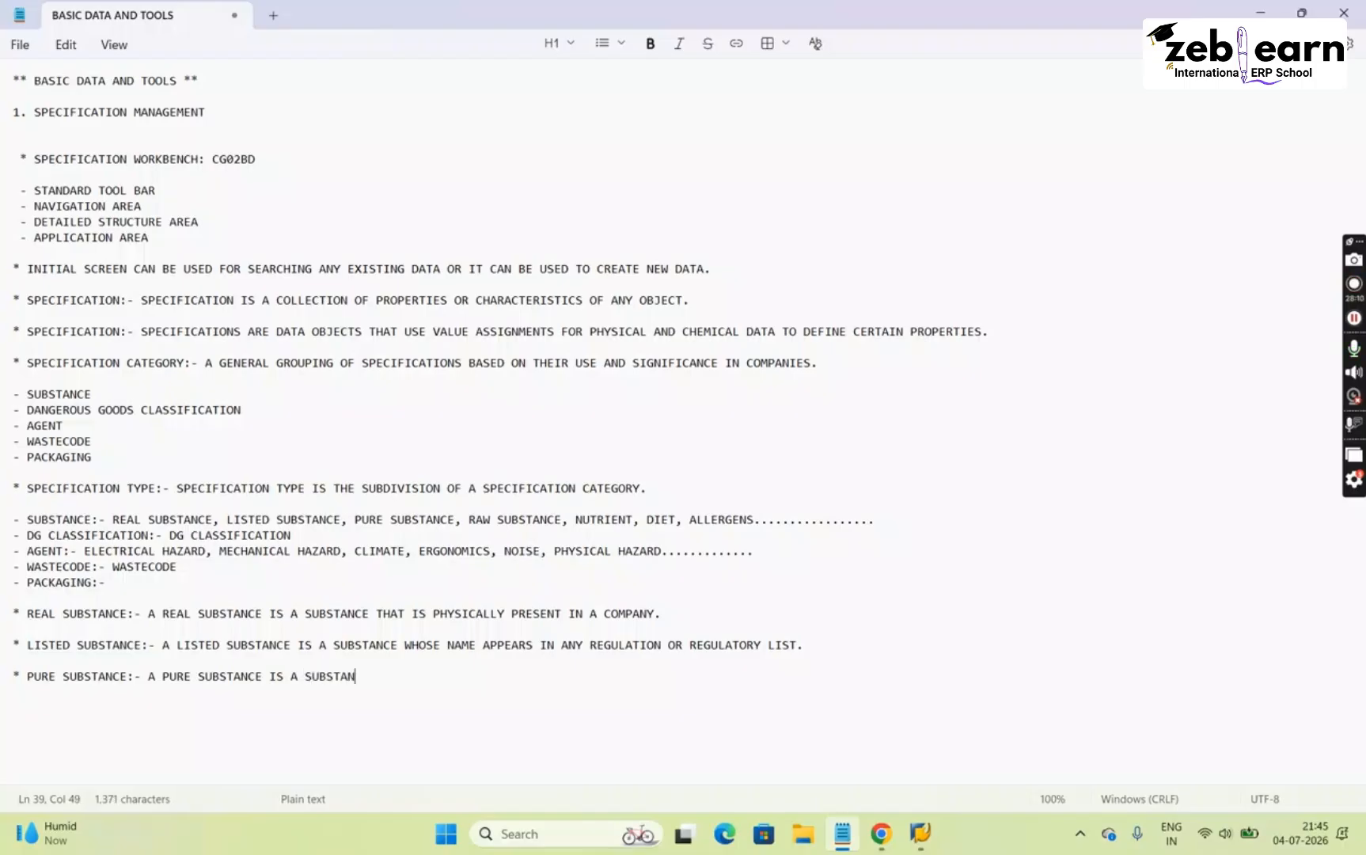
text(THAT OCCURS )
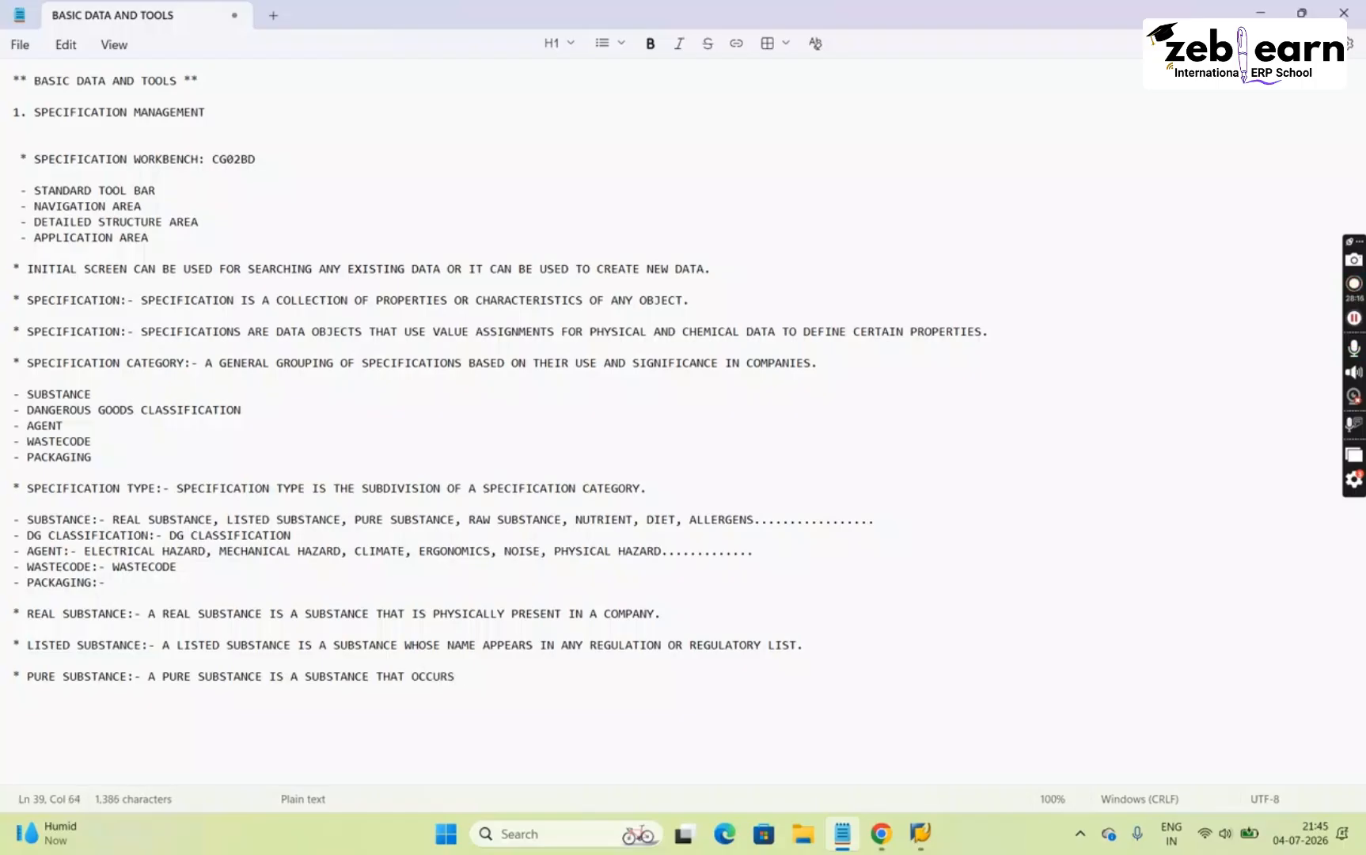
text(IN NATURE IN ITS PURE)
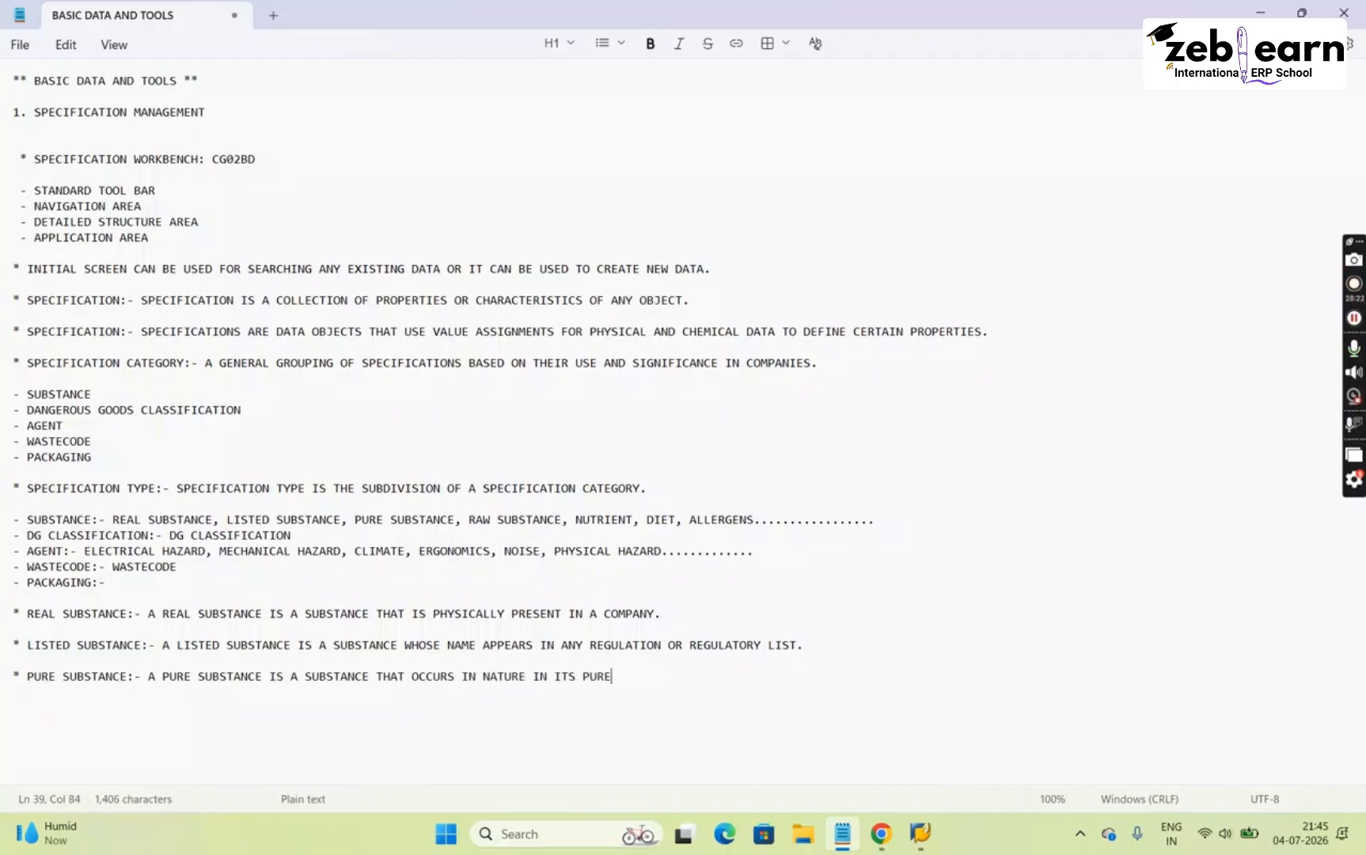
text(ST FORM.)
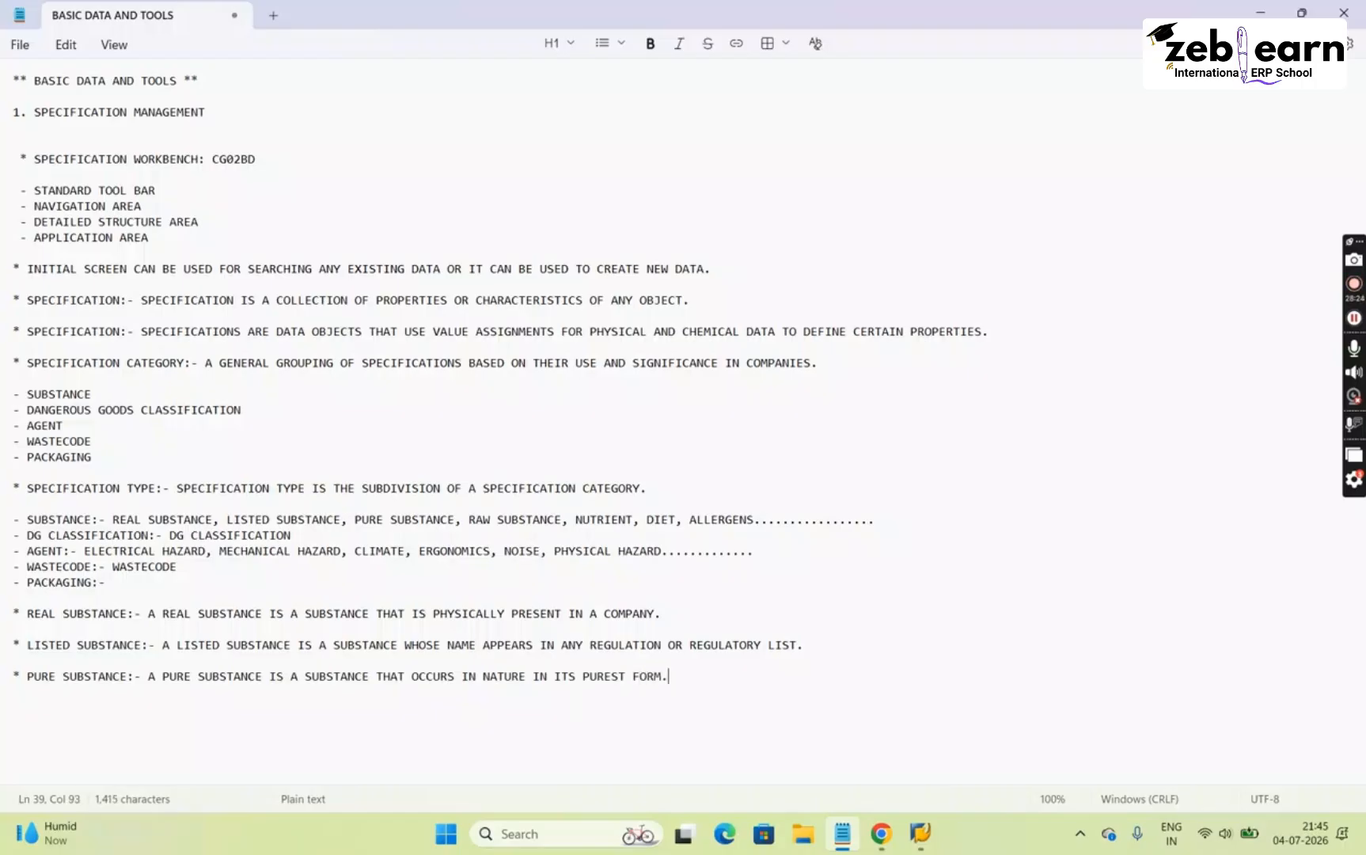
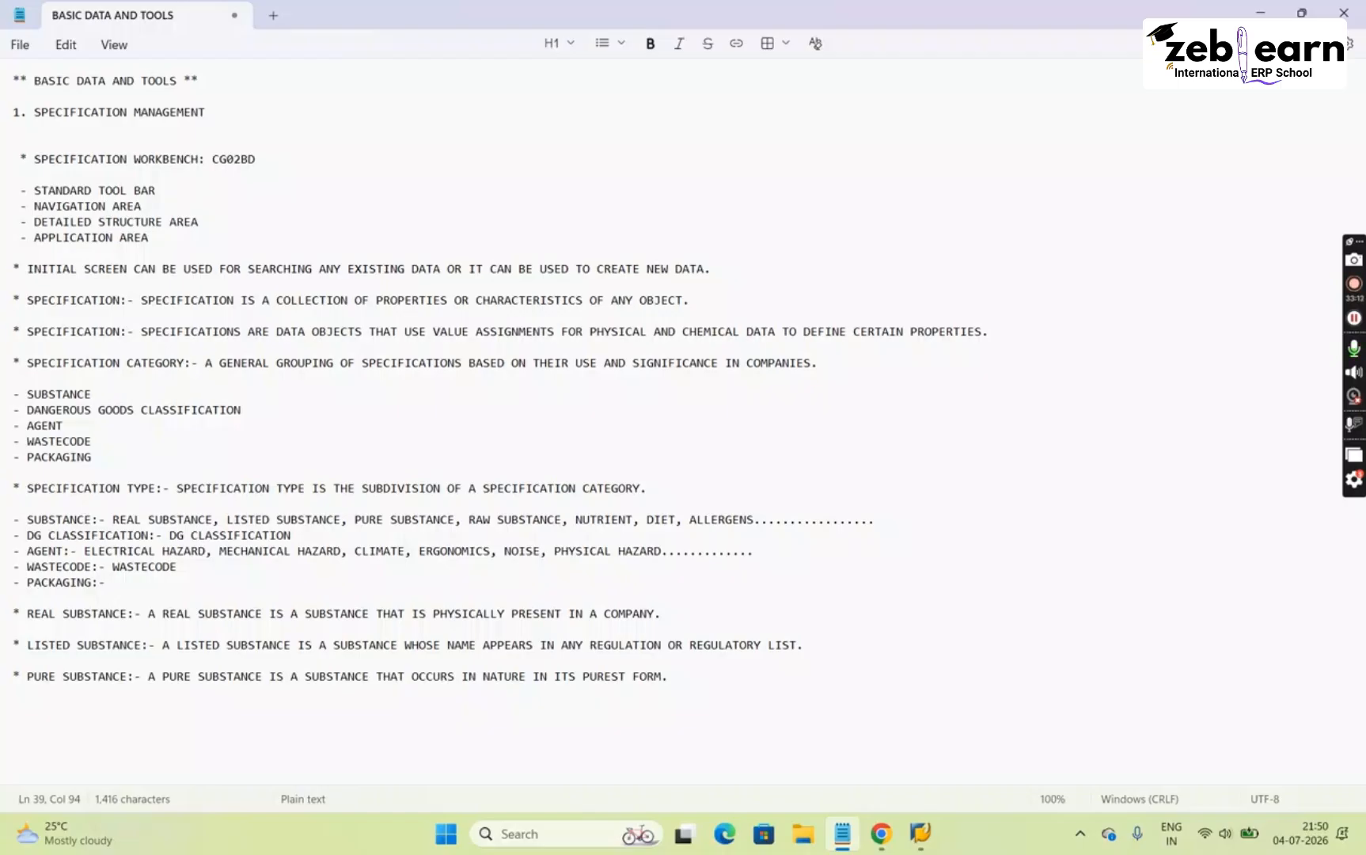
Review the specification category block and the specification type block in the notes, highlighting each one
click(48, 713)
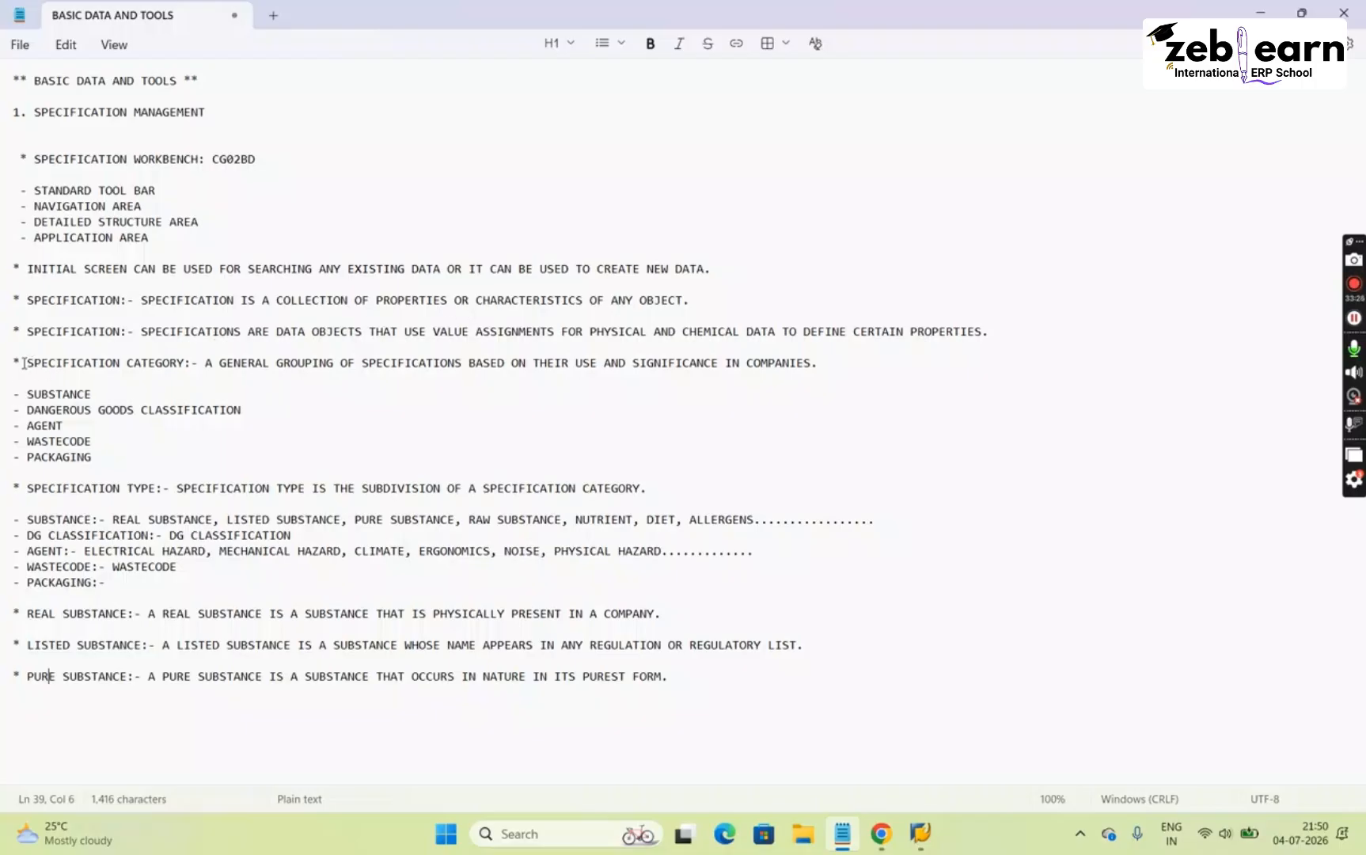
drag(24, 363, 239, 476)
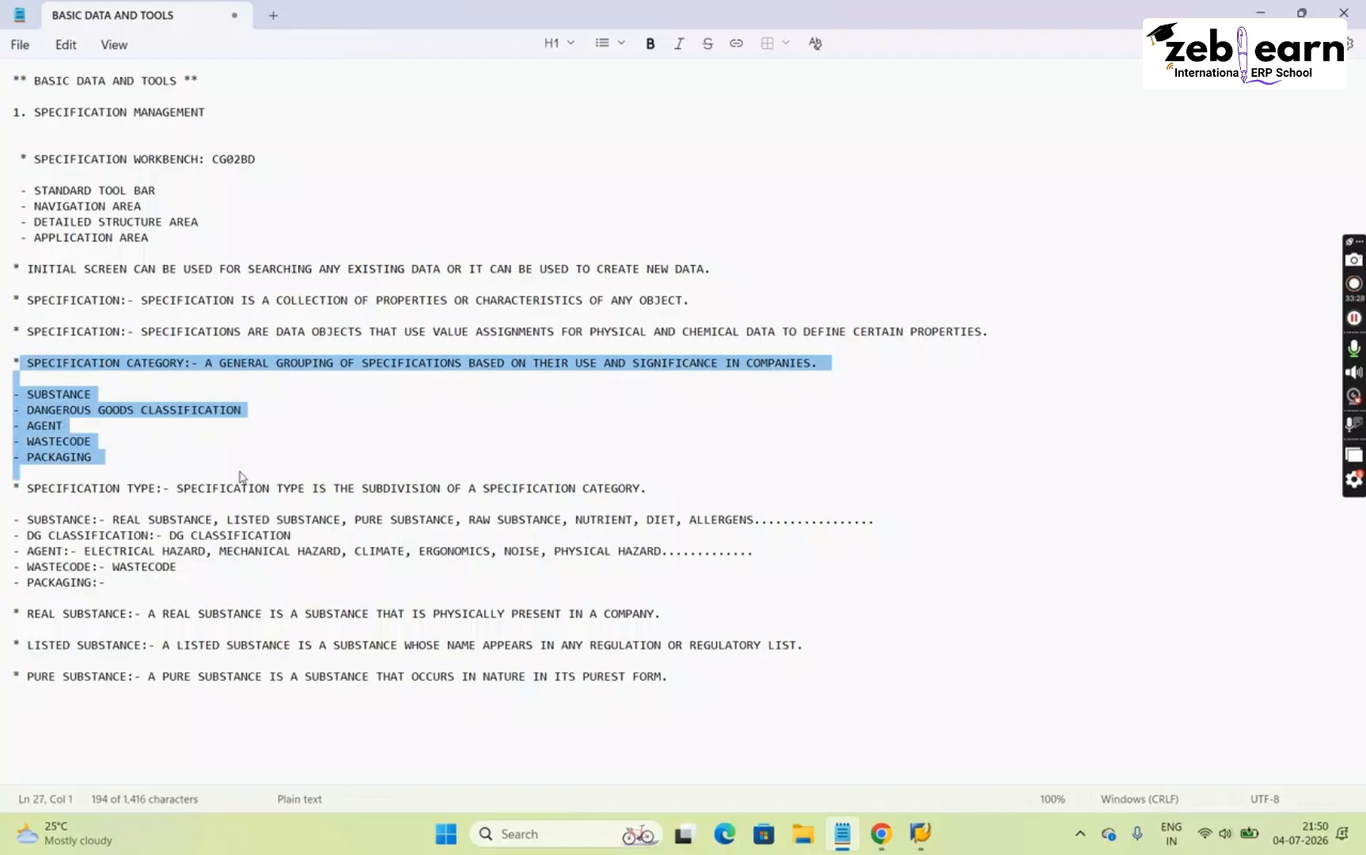
click(238, 504)
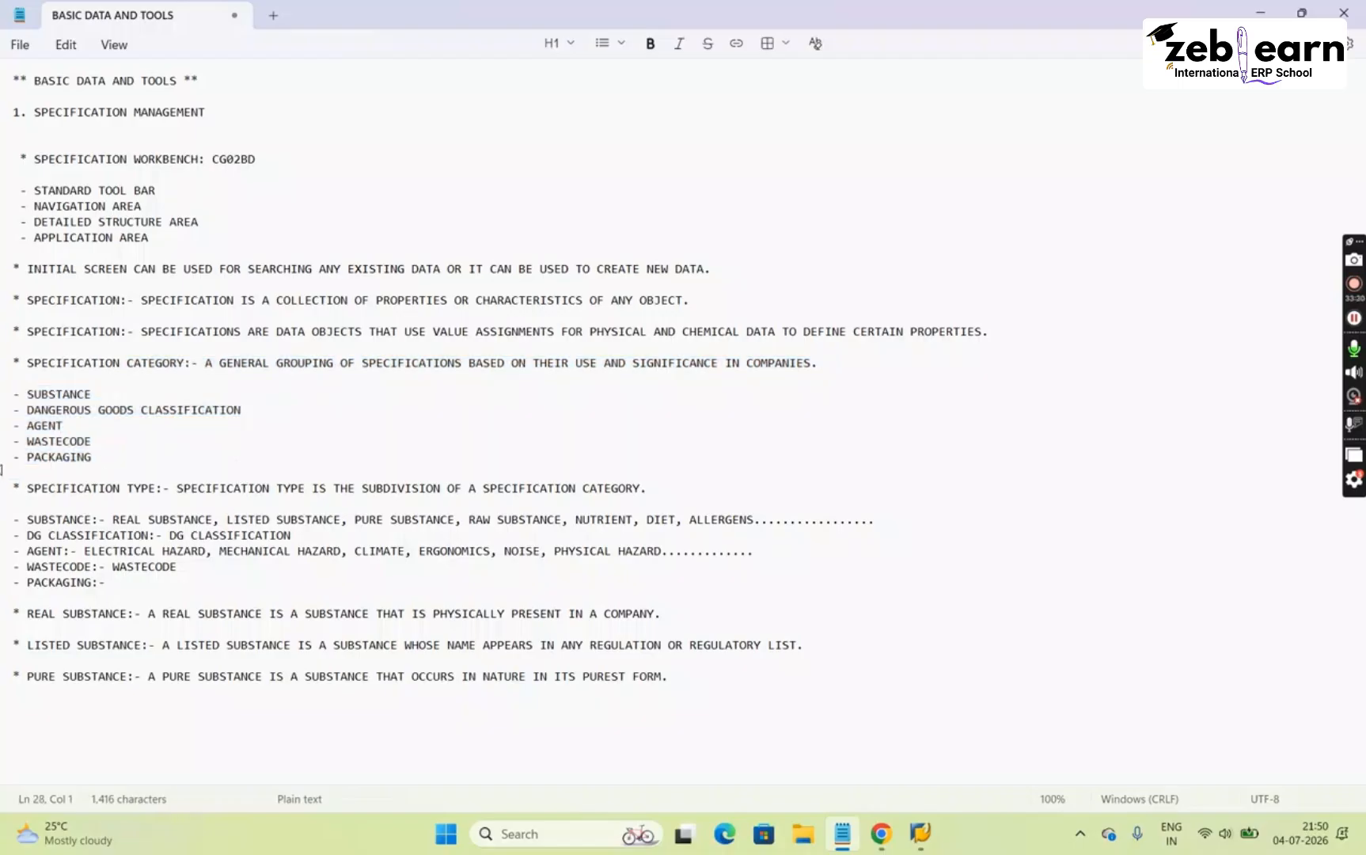
drag(23, 489, 135, 590)
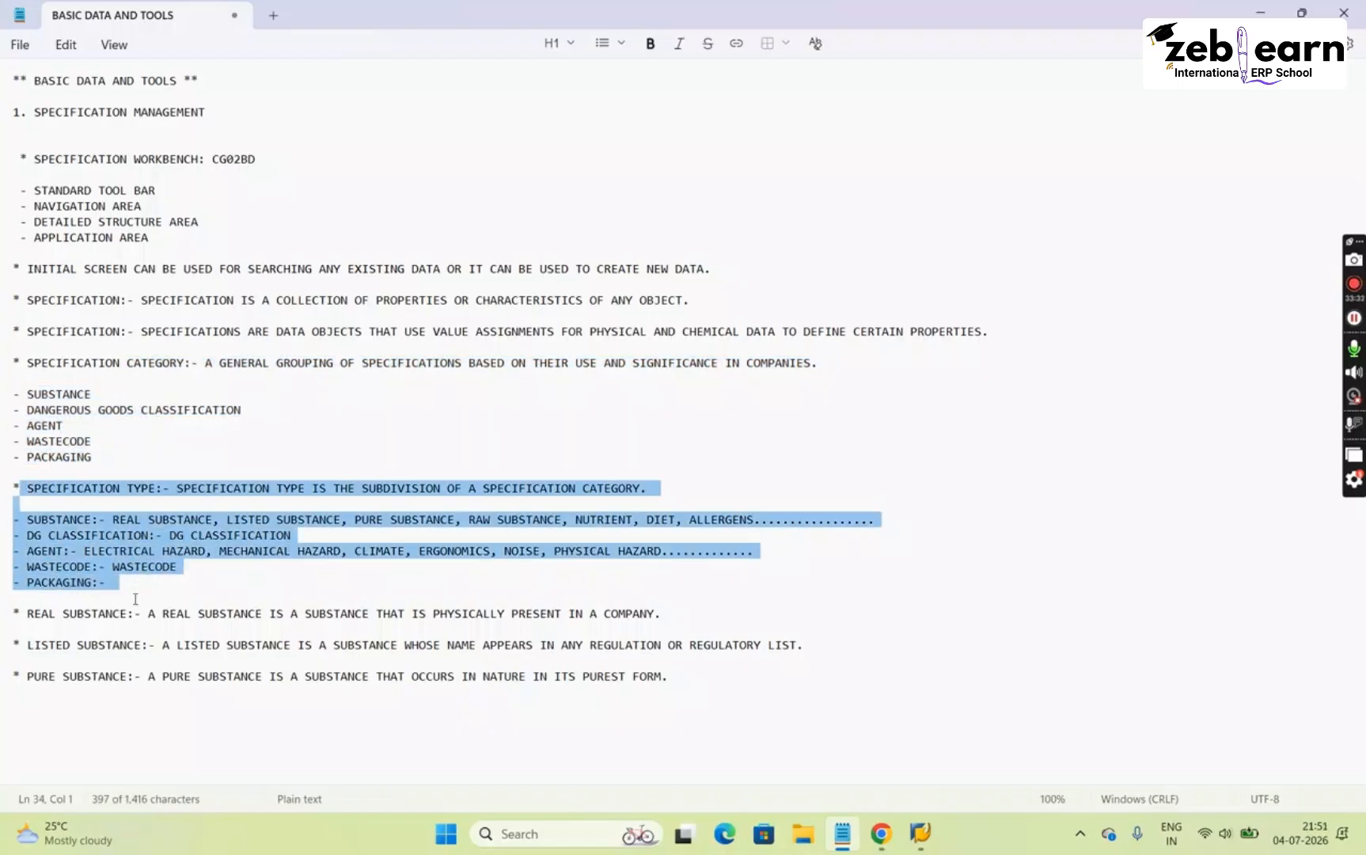
click(36, 715)
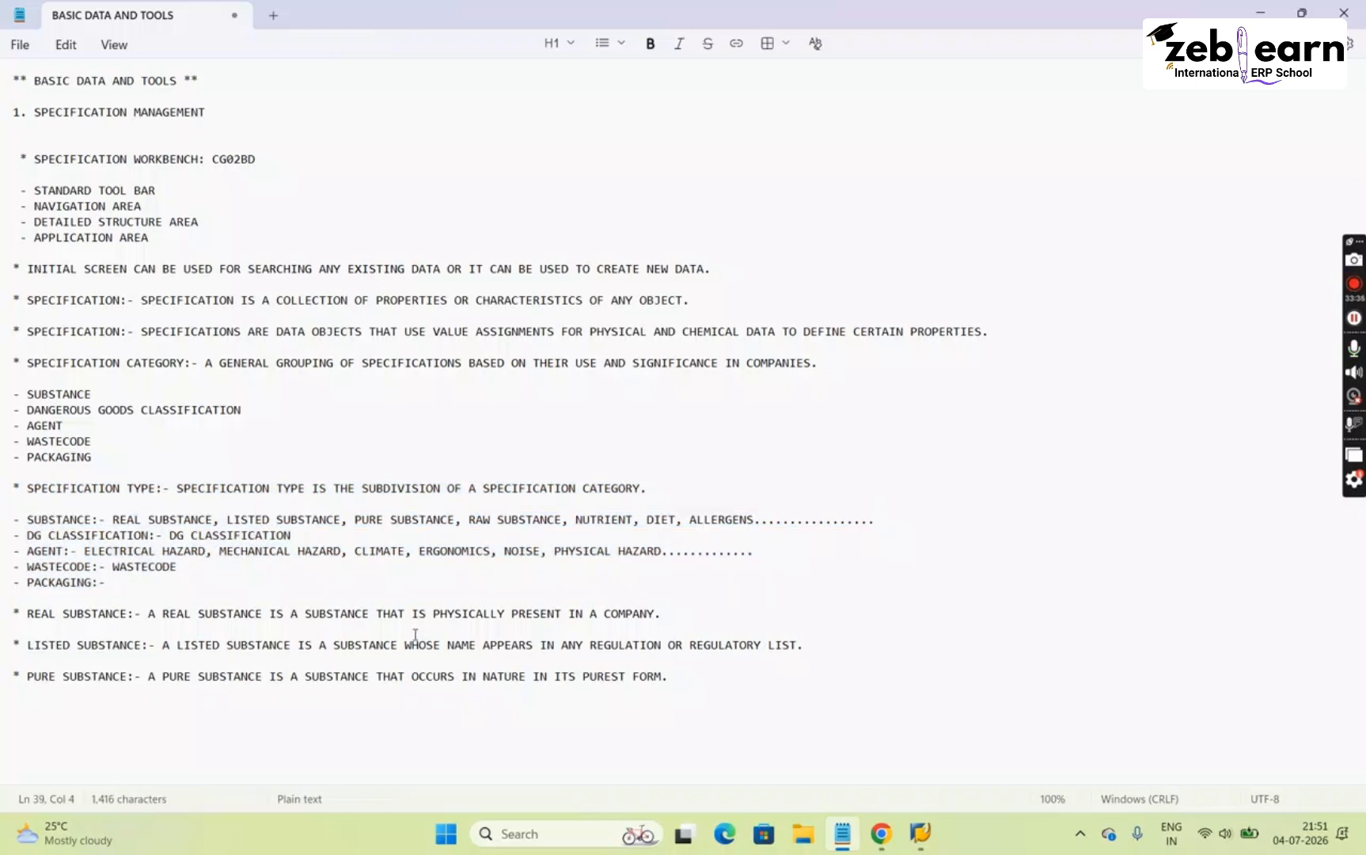
Add two new lines below the pure substance bullet and switch to the SAP Display Specification window
click(684, 675)
key(Return)
key(Return)
click(918, 847)
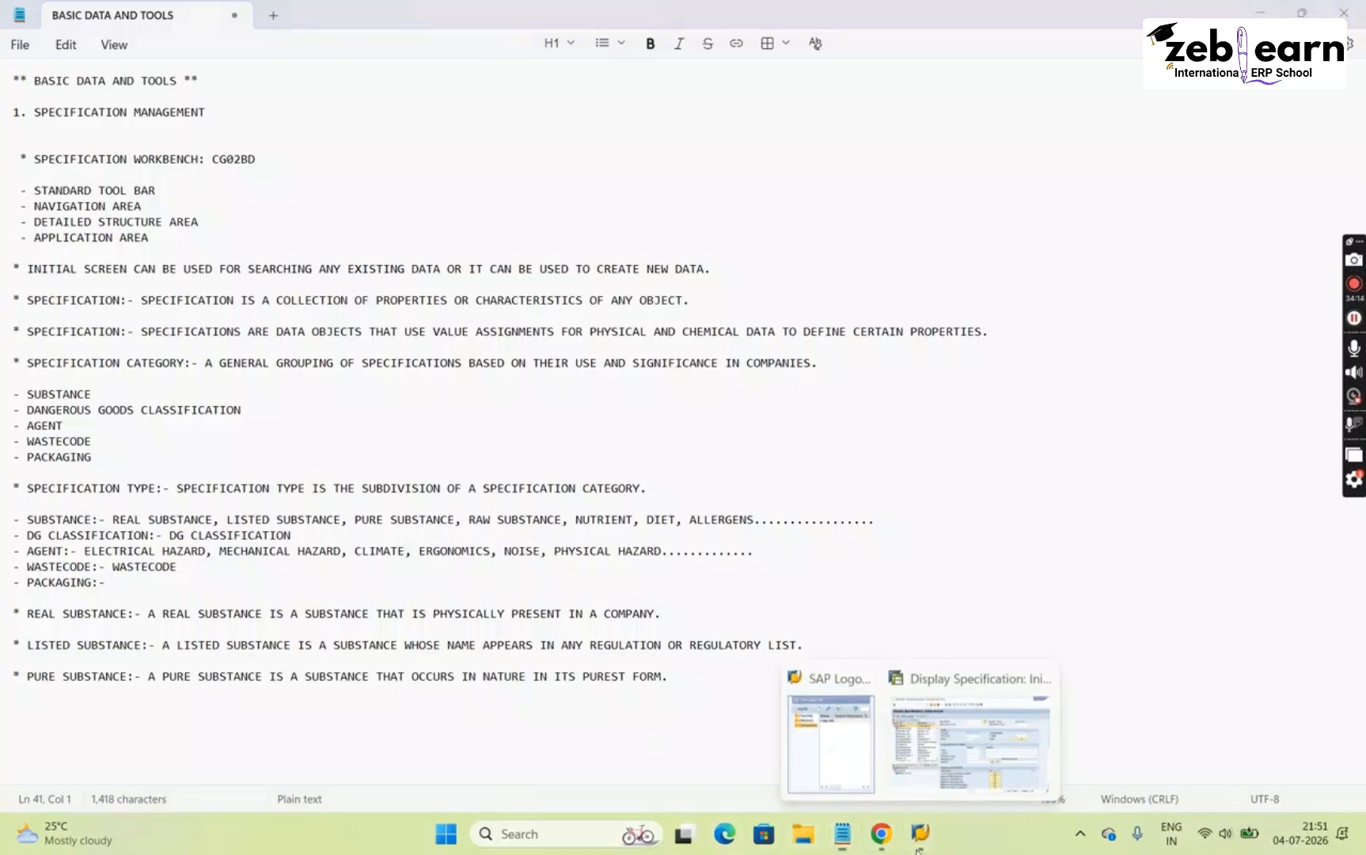
click(970, 744)
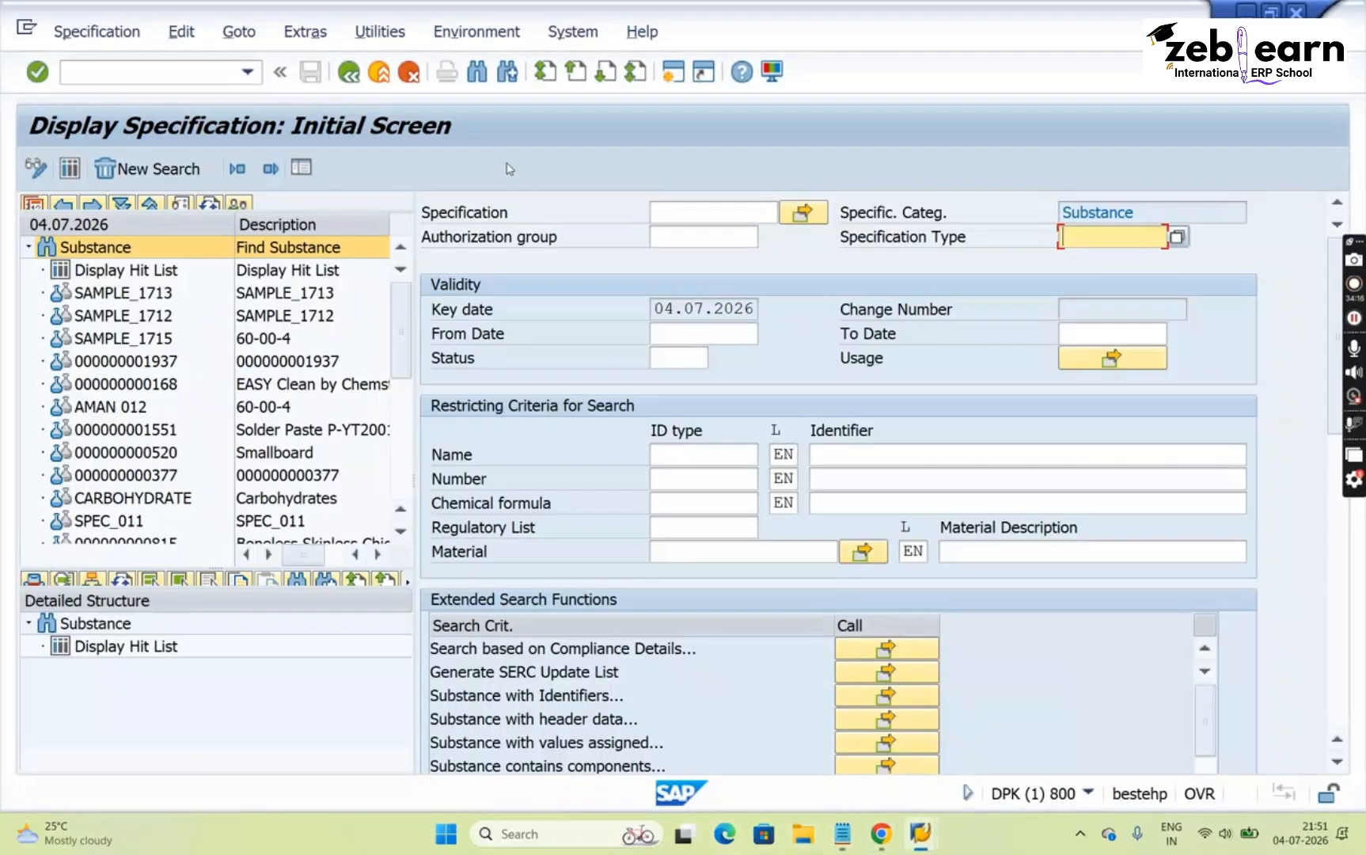
click(30, 255)
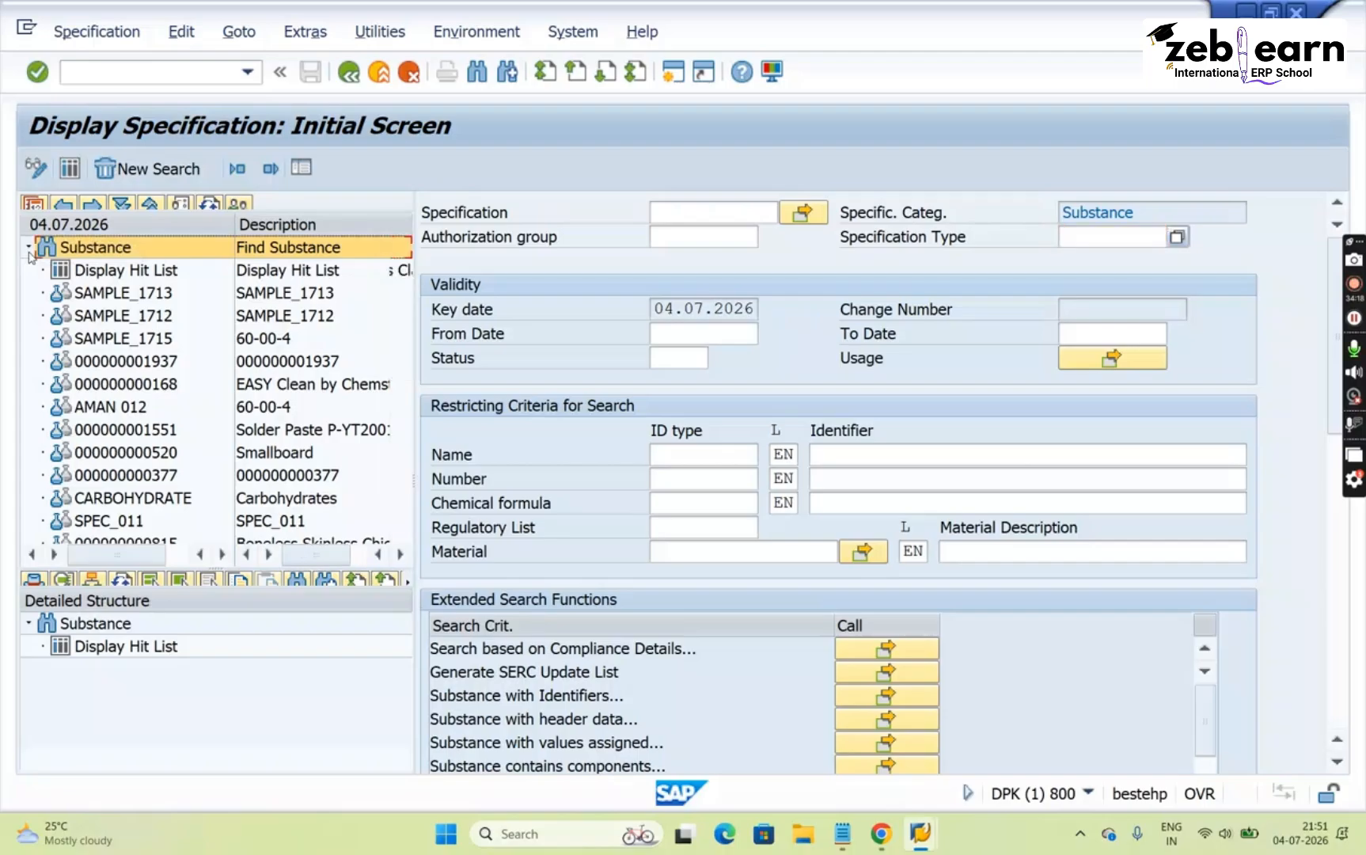
click(29, 249)
click(29, 249)
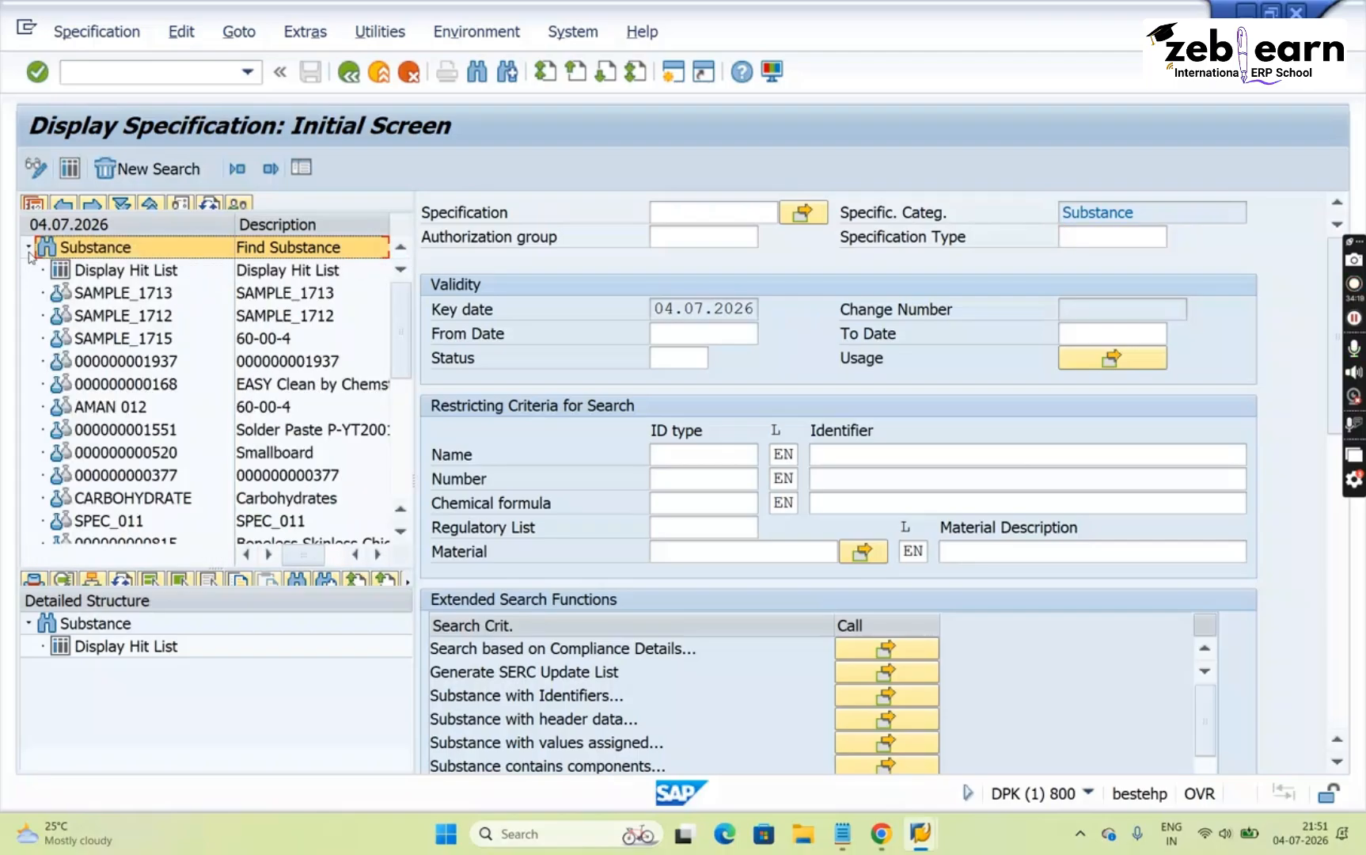
click(154, 346)
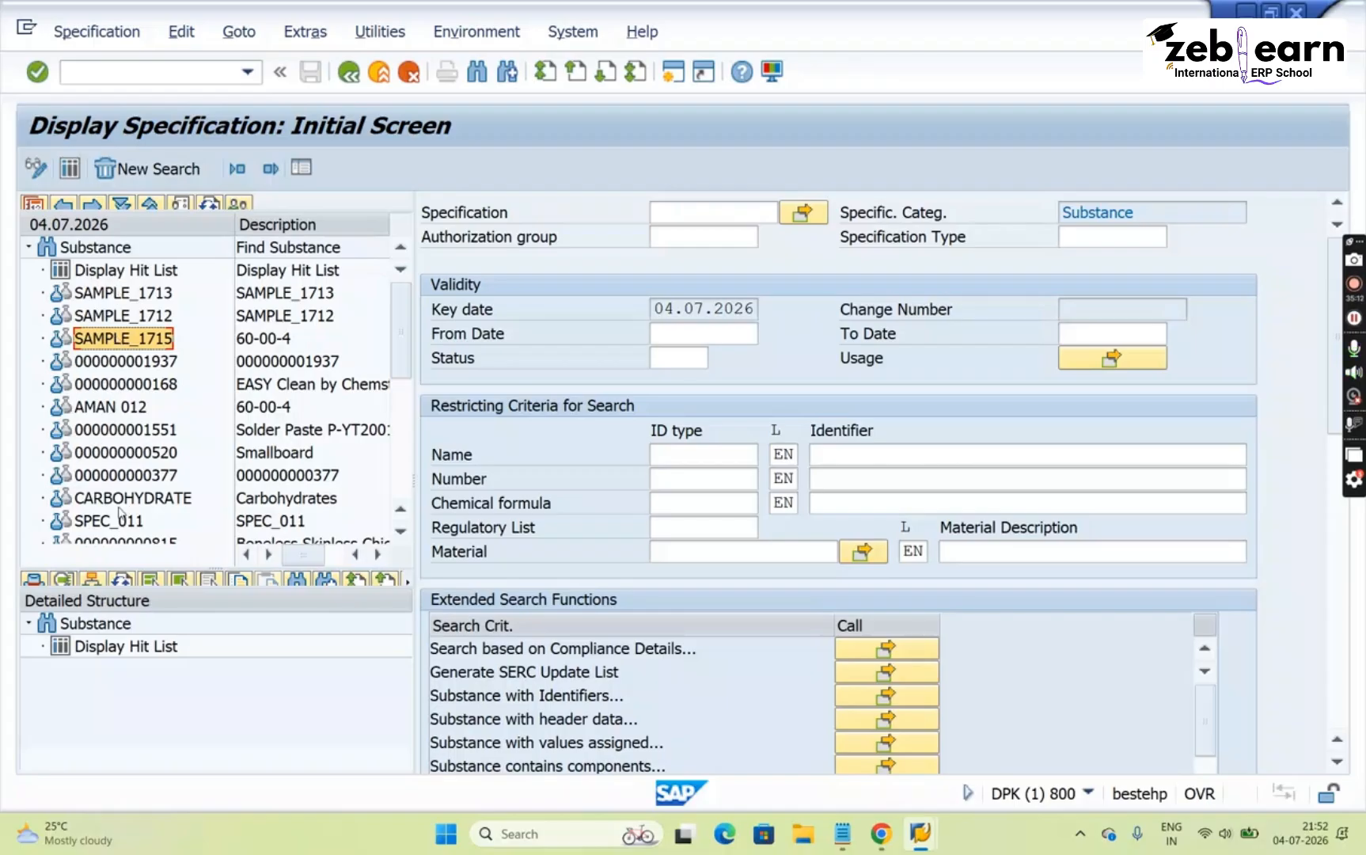
scroll(408, 486, down, 4)
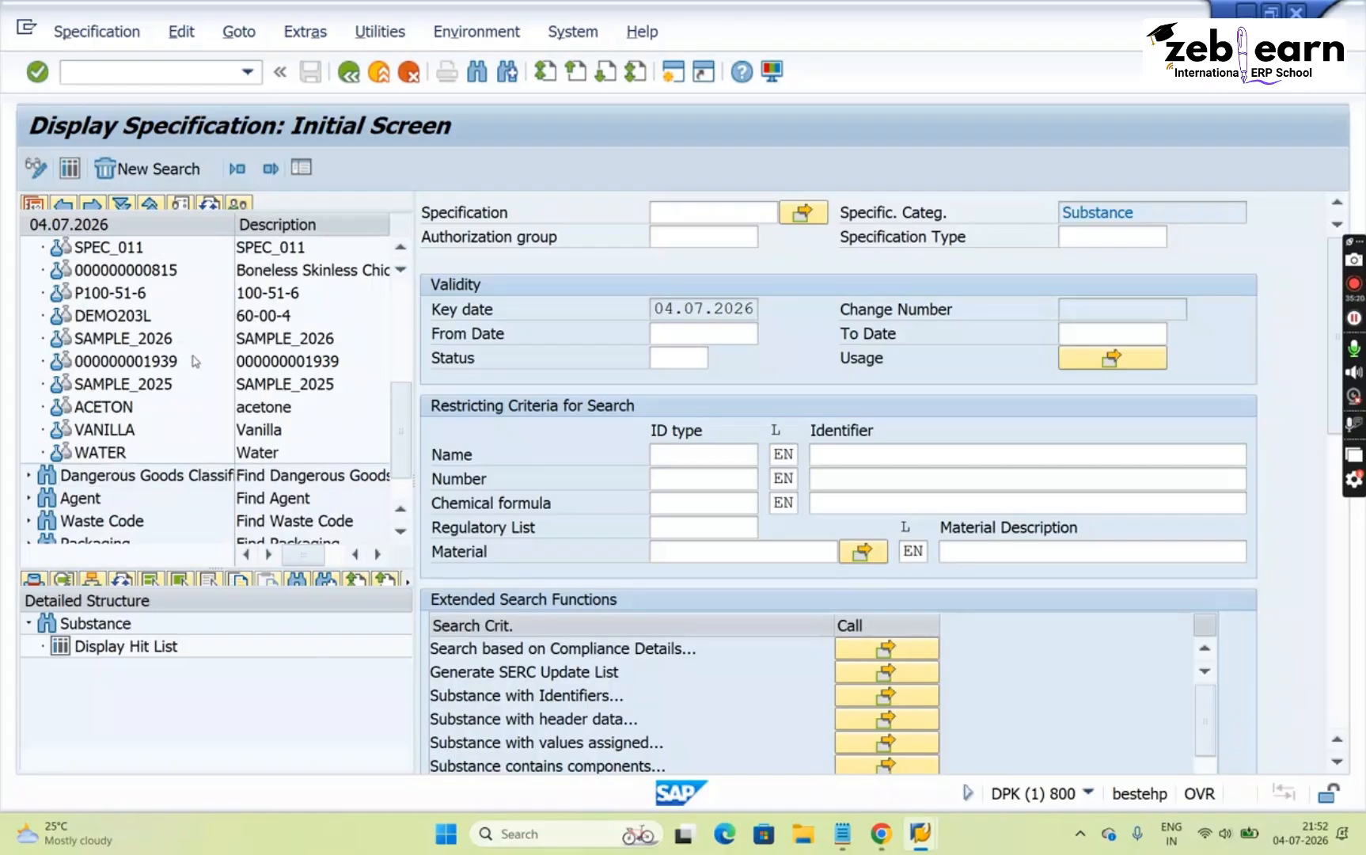
click(162, 366)
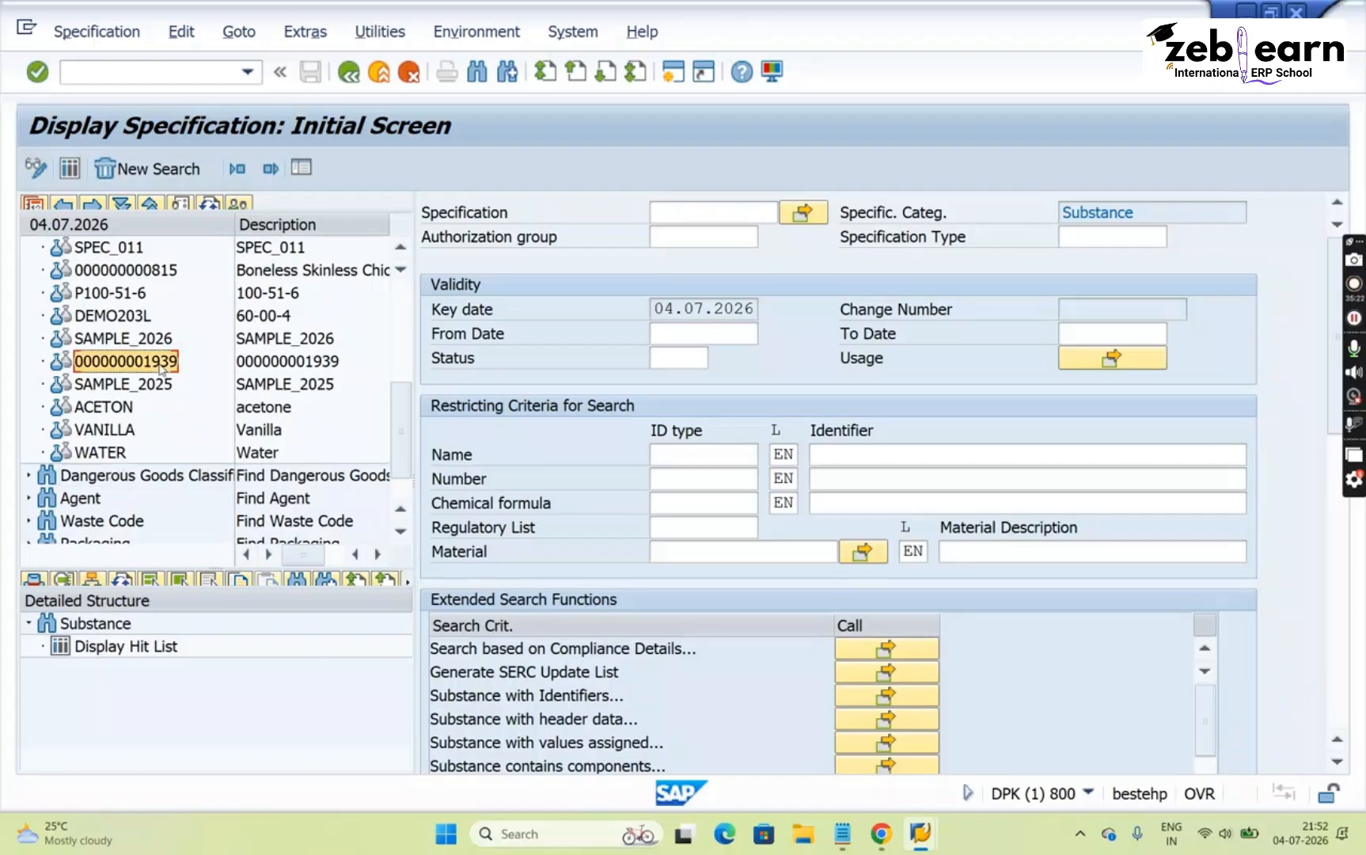
key(Up)
key(Up)
key(Up)
key(Up)
key(Up)
key(Up)
key(Up)
key(Up)
key(Up)
key(Up)
key(Up)
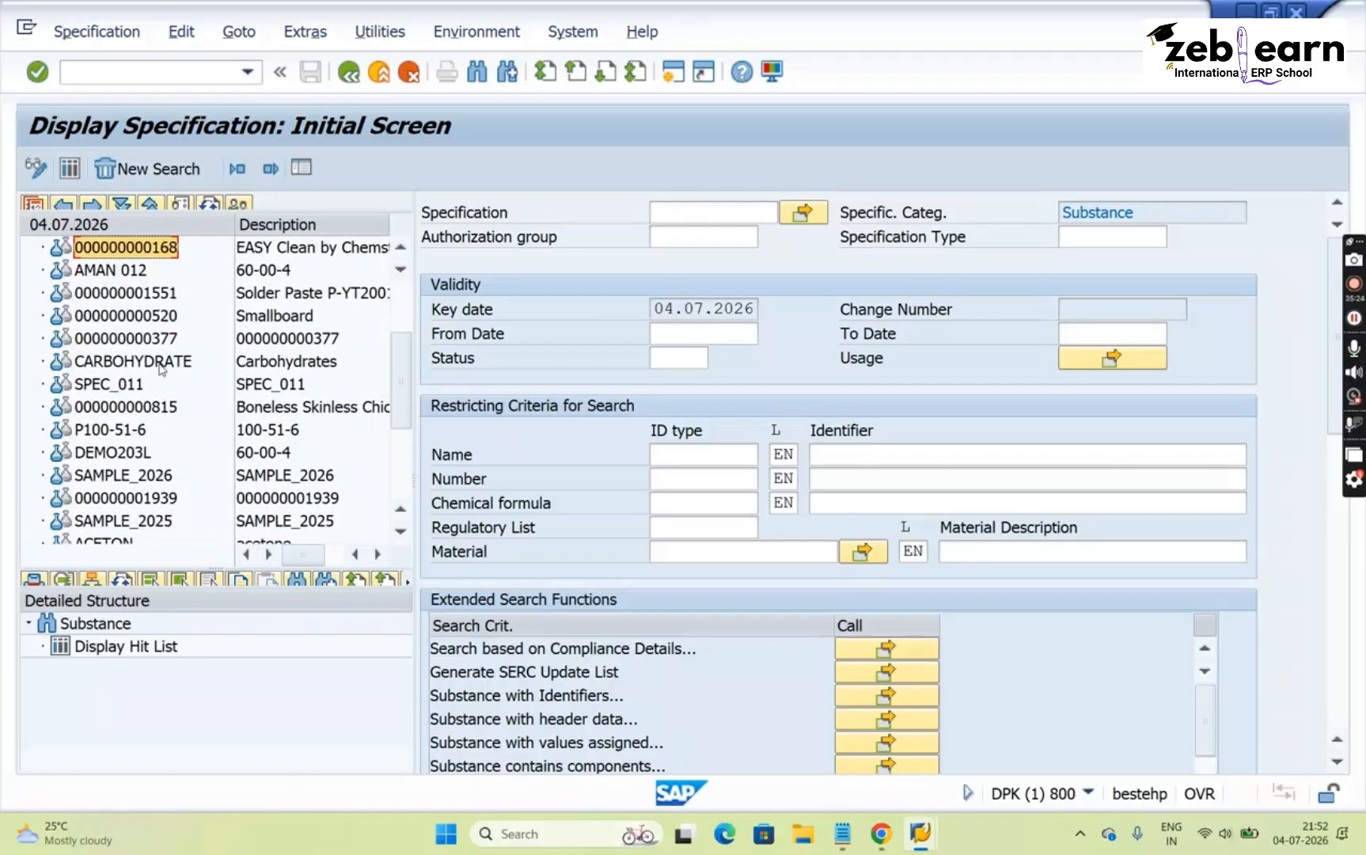
Search the Substance category for the specification FIRE_01, running the search twice
click(706, 213)
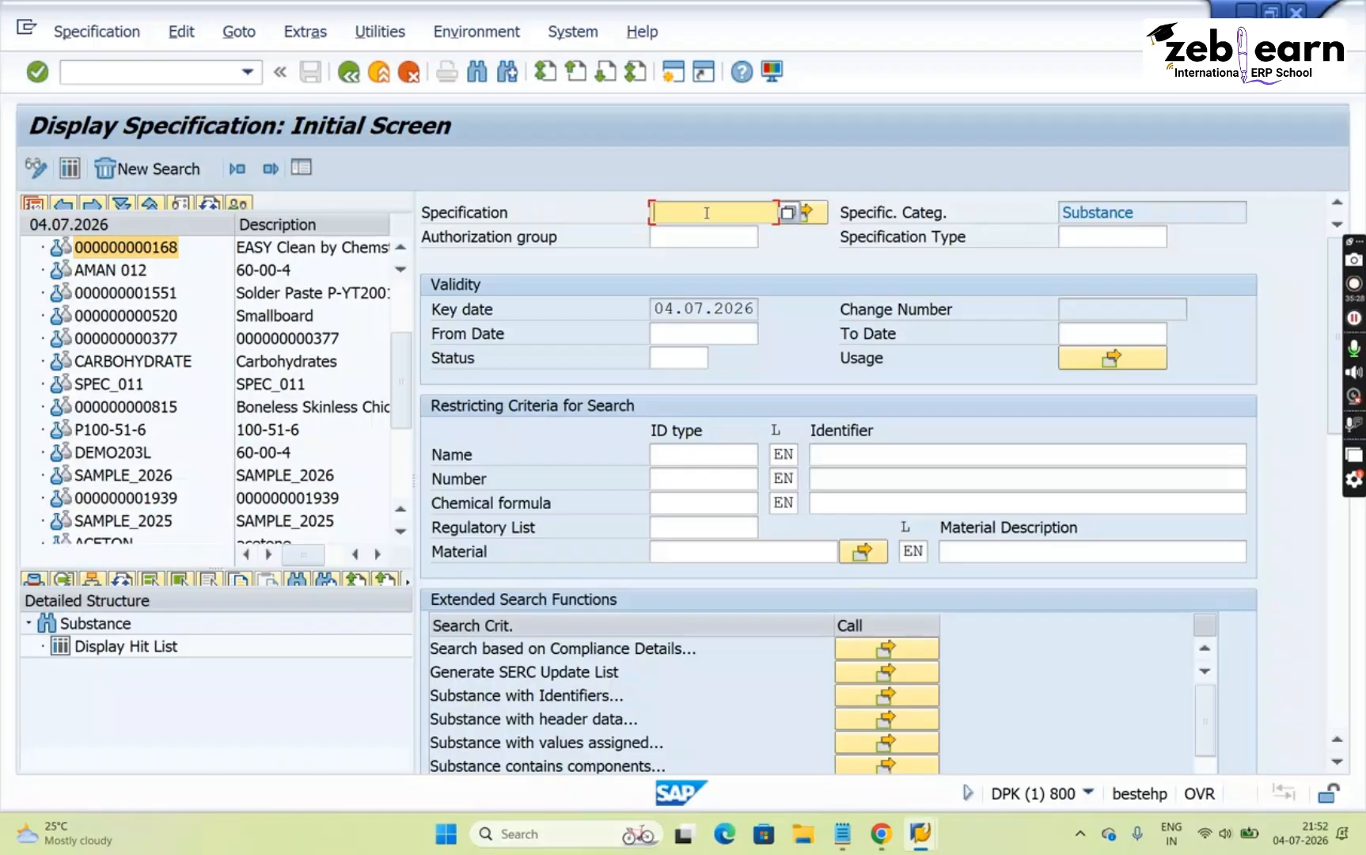
text(FIRE)
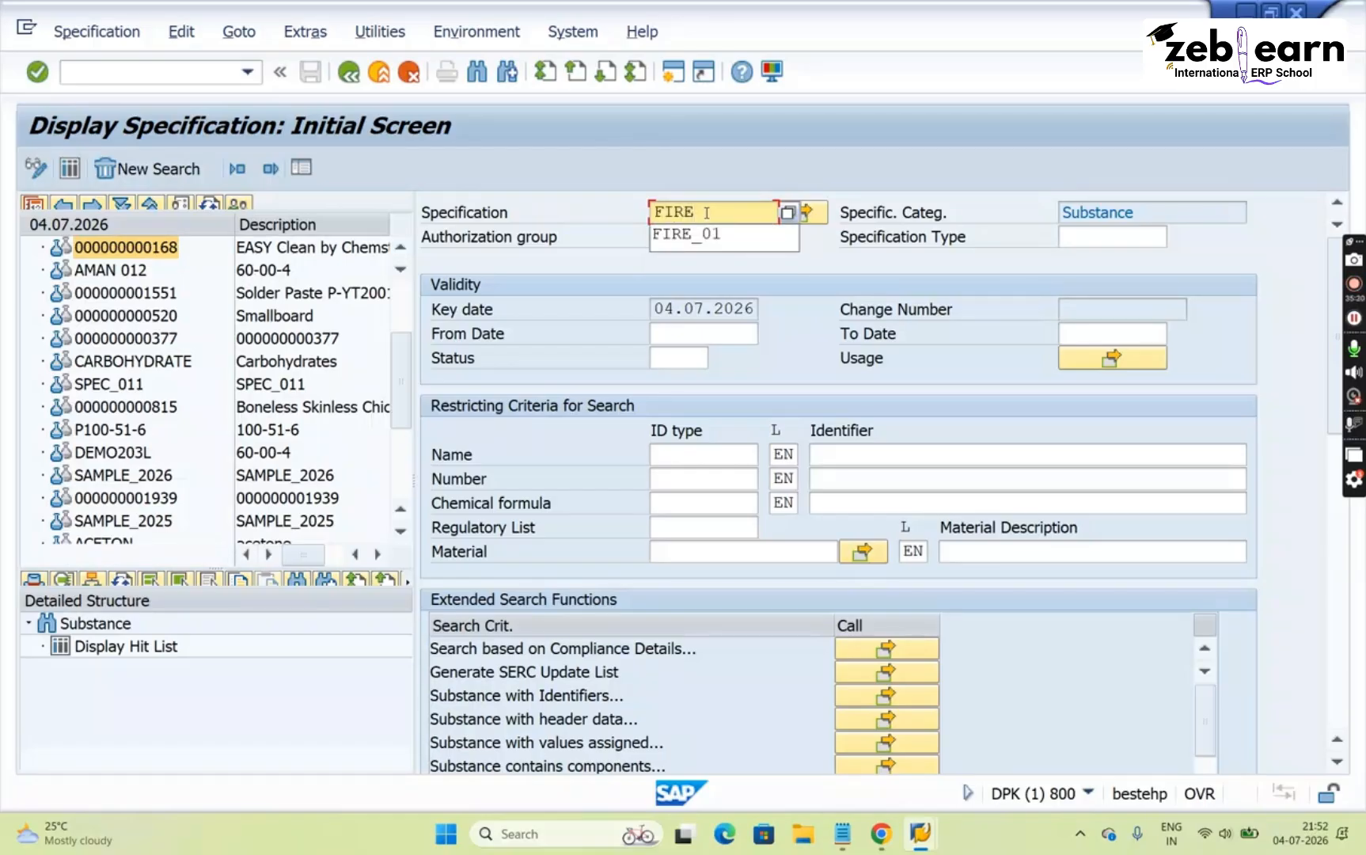
text(_01)
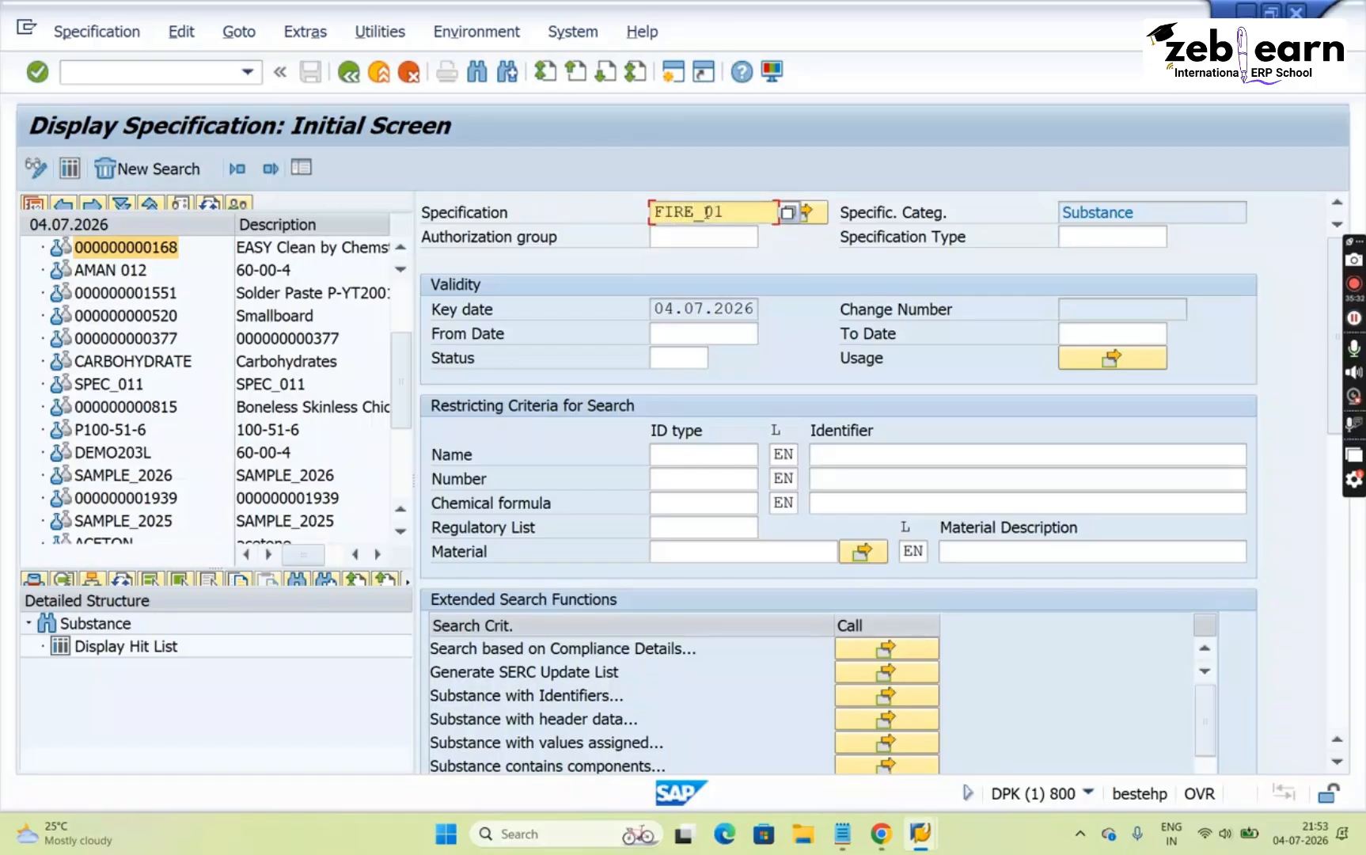
key(Return)
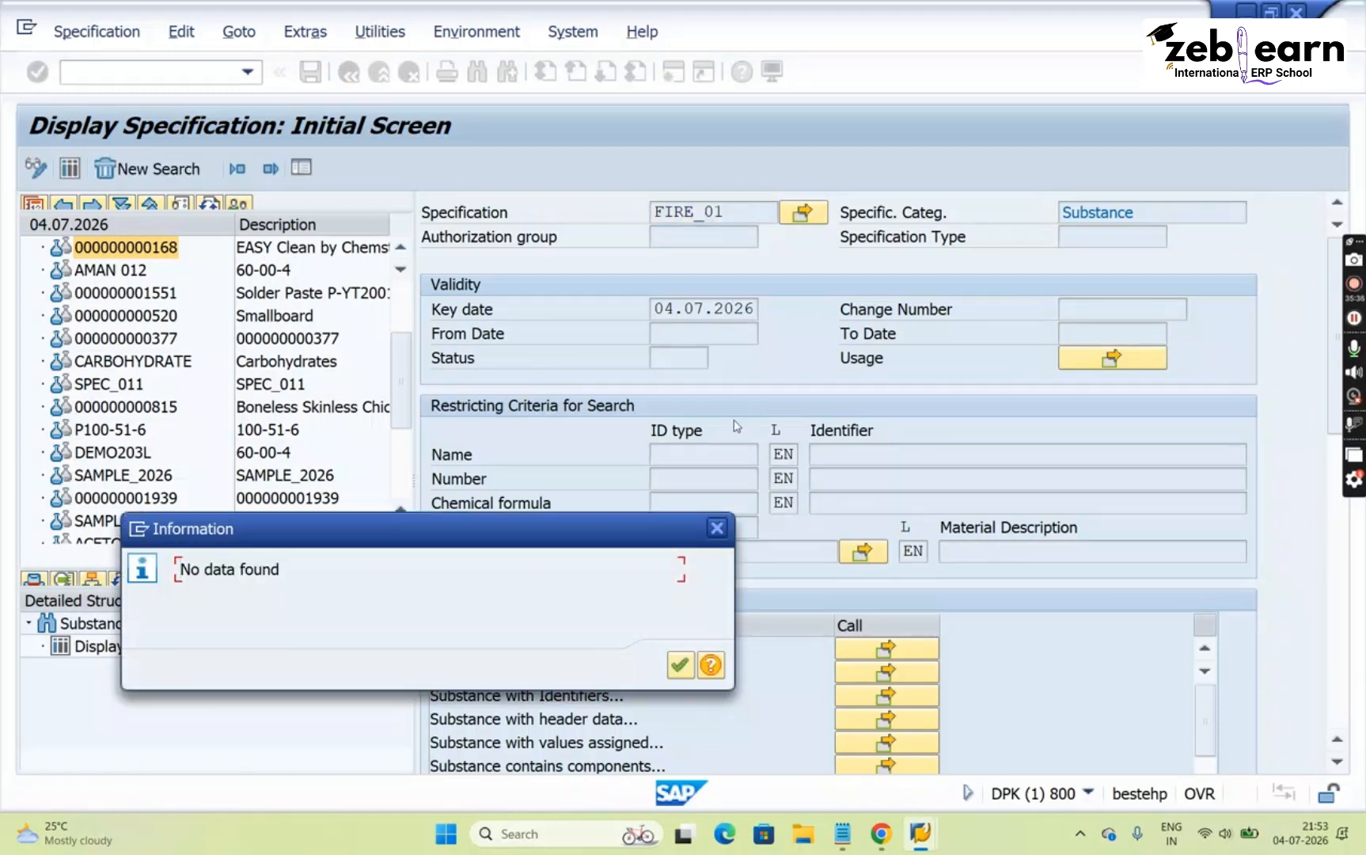
click(678, 664)
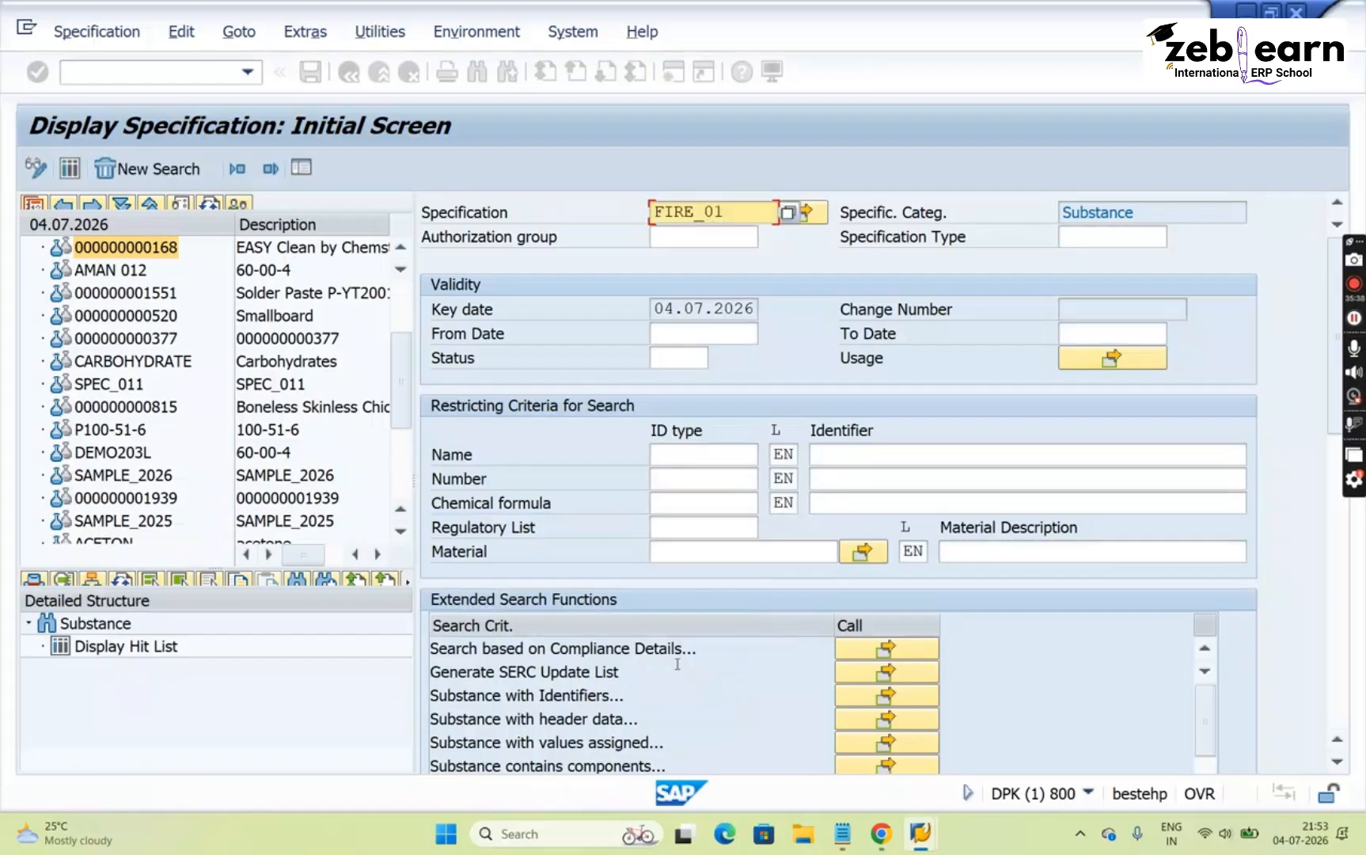
click(737, 222)
key(Return)
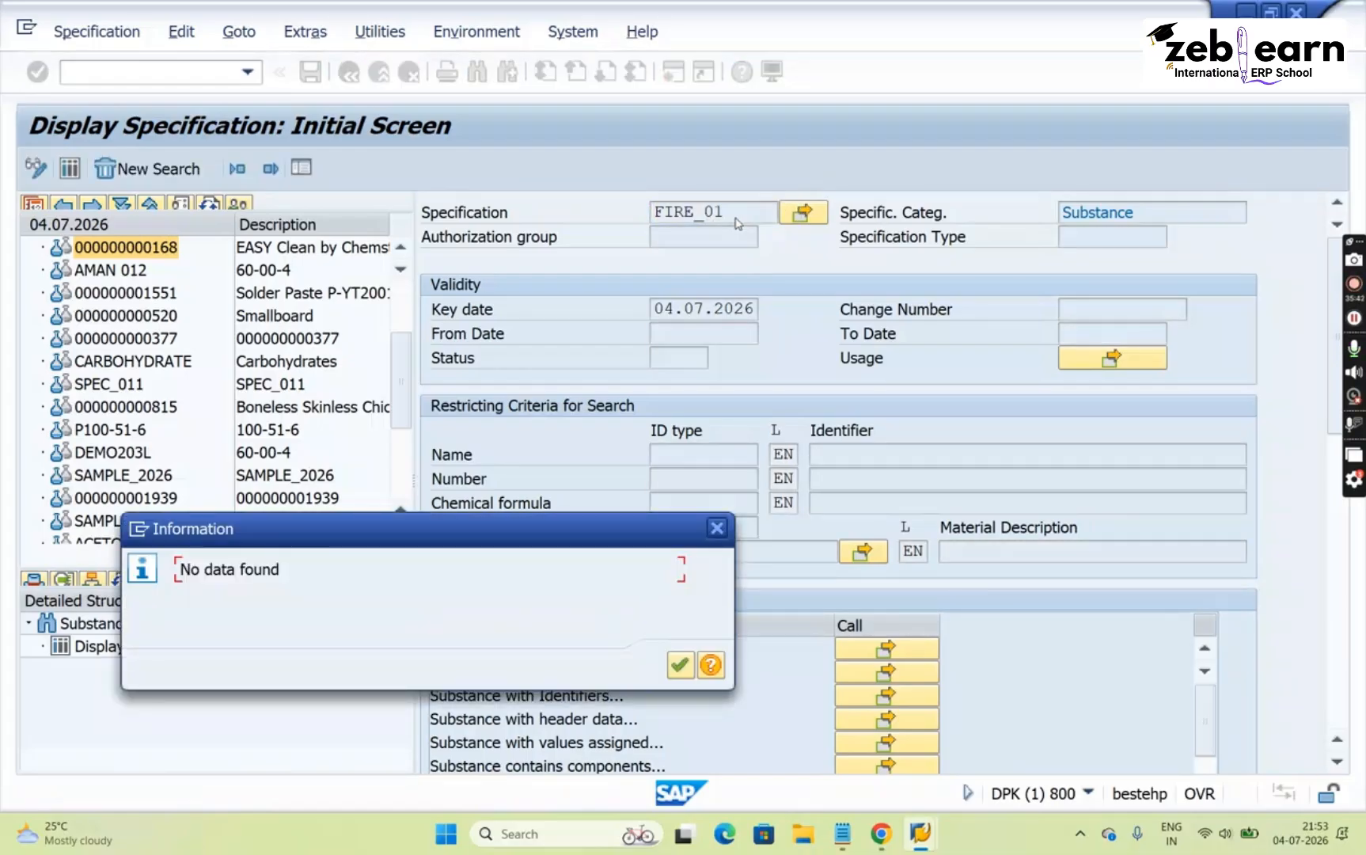
click(680, 665)
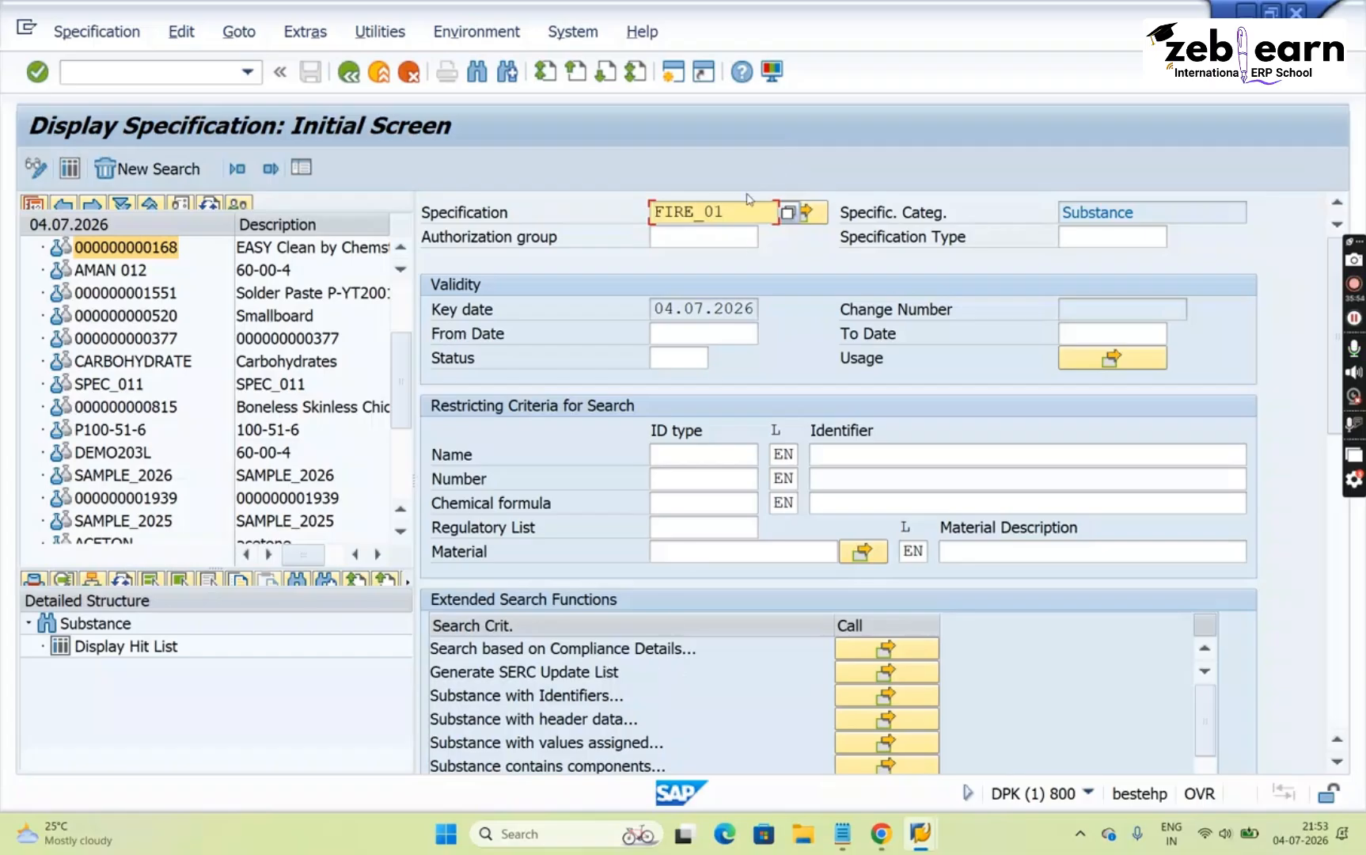
Clear the FIRE_01 entry from the specification search criterion
key(BackSpace)
key(BackSpace)
key(BackSpace)
key(BackSpace)
key(BackSpace)
key(BackSpace)
key(BackSpace)
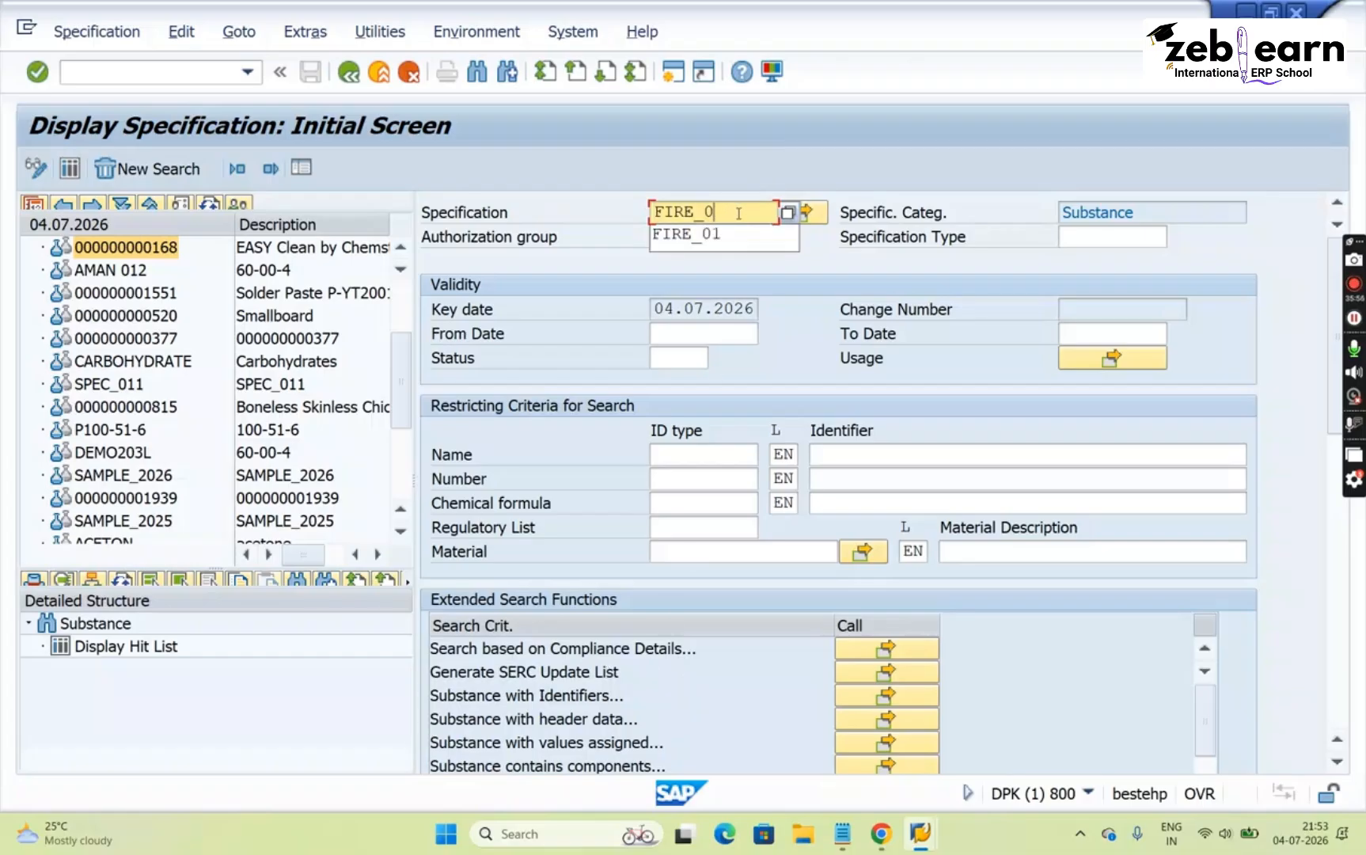
click(619, 178)
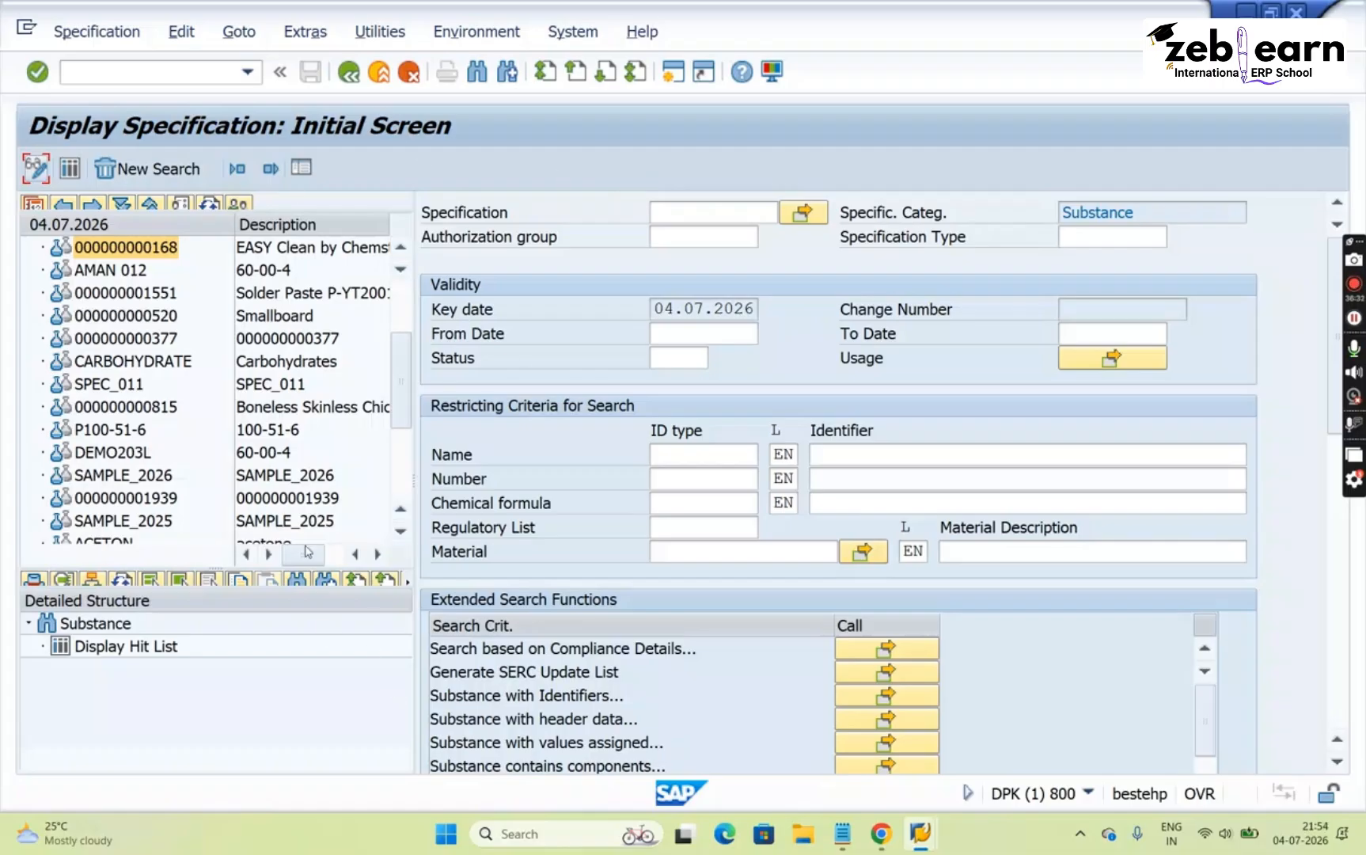
scroll(410, 317, up, 2)
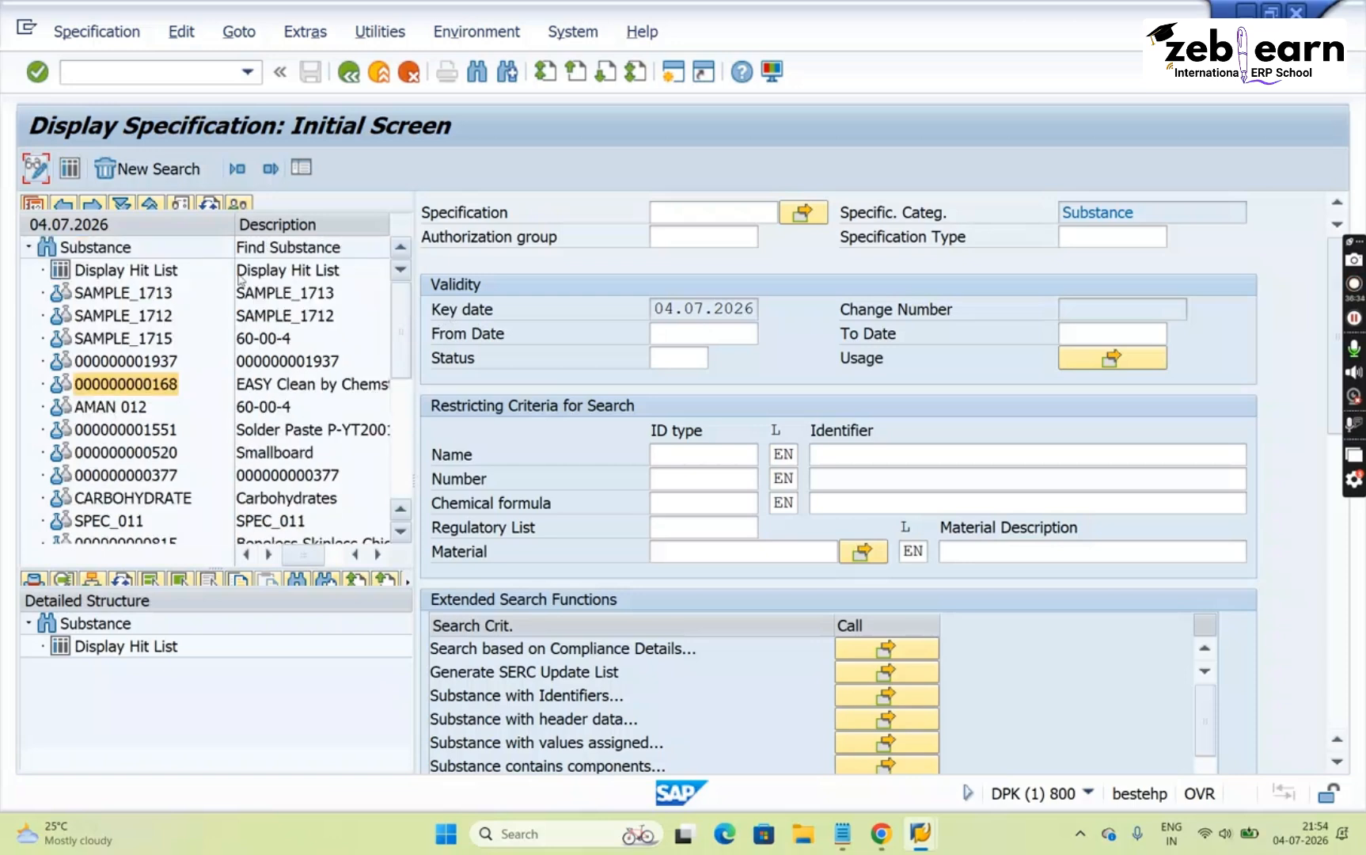
click(29, 250)
click(29, 250)
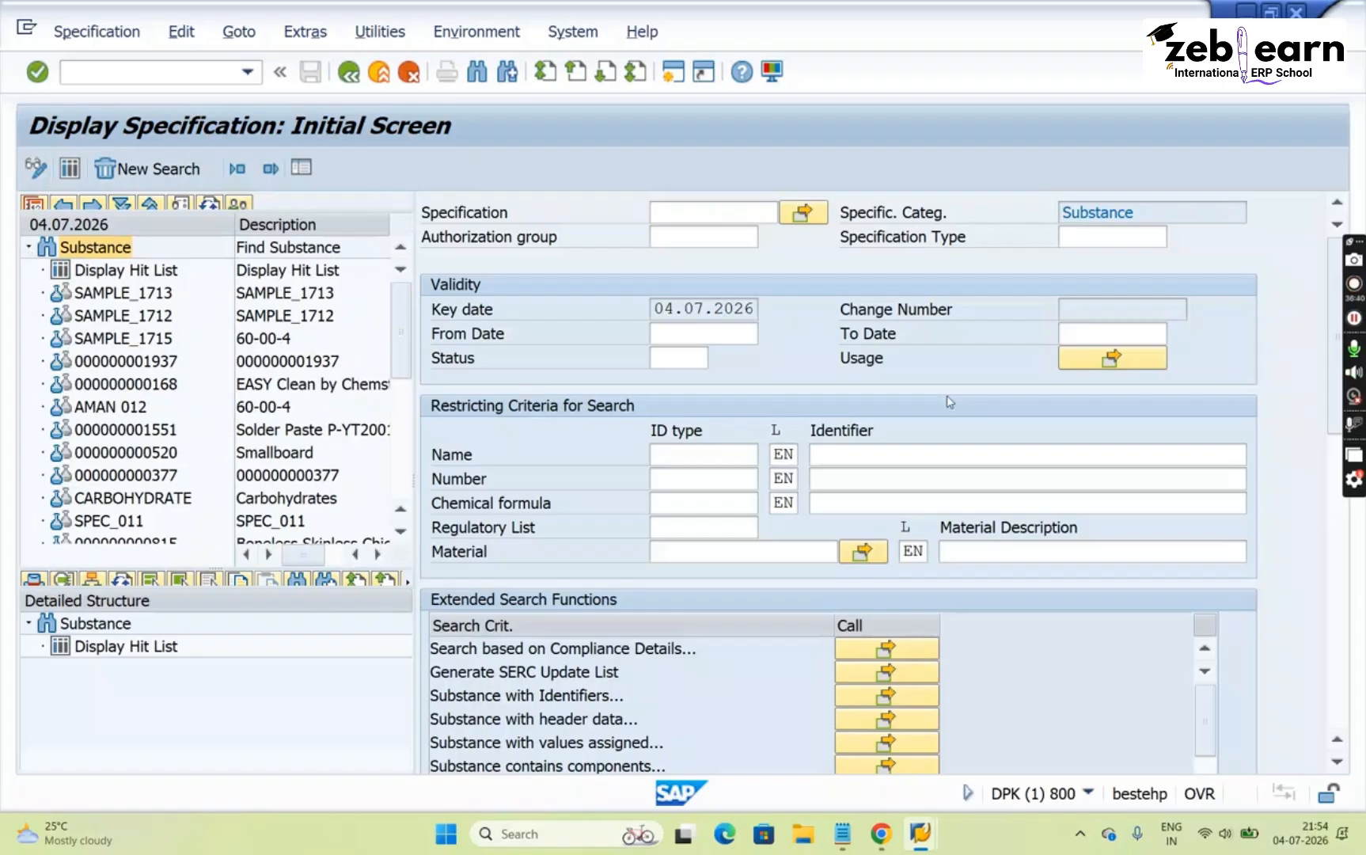
click(145, 470)
key(Down)
key(Down)
key(Down)
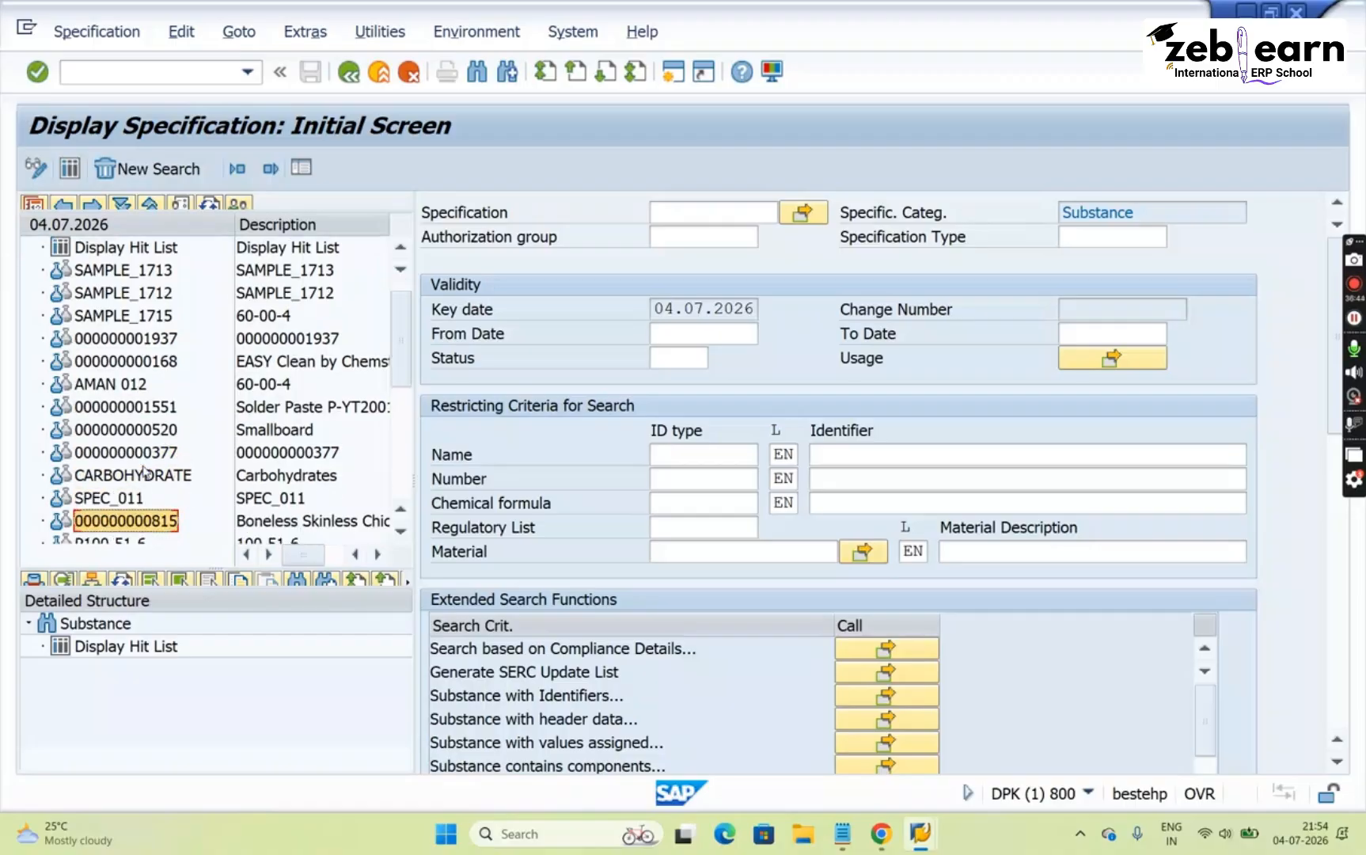
key(Up)
key(Up)
key(Up)
key(Up)
key(Up)
key(Up)
key(Up)
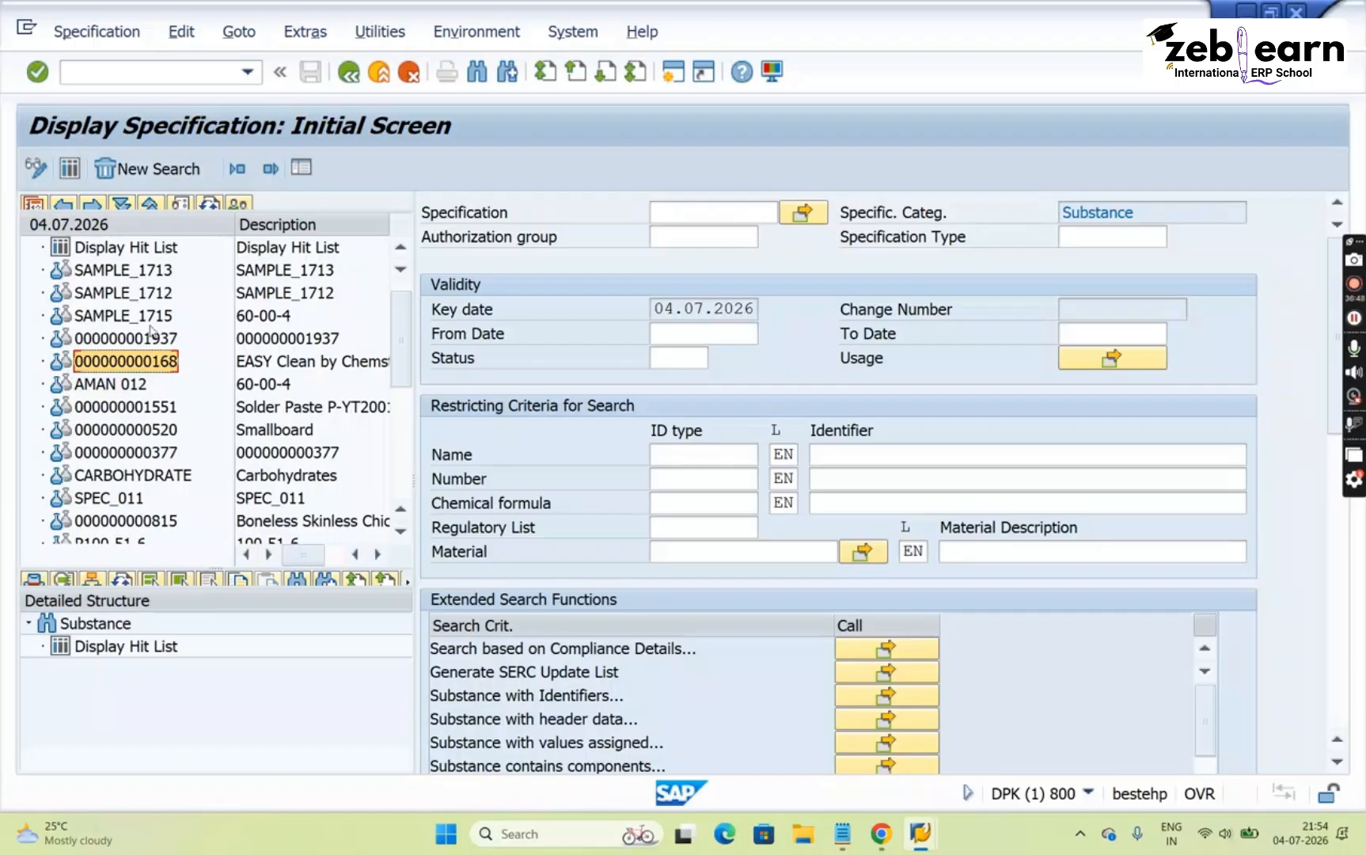
double_click(95, 339)
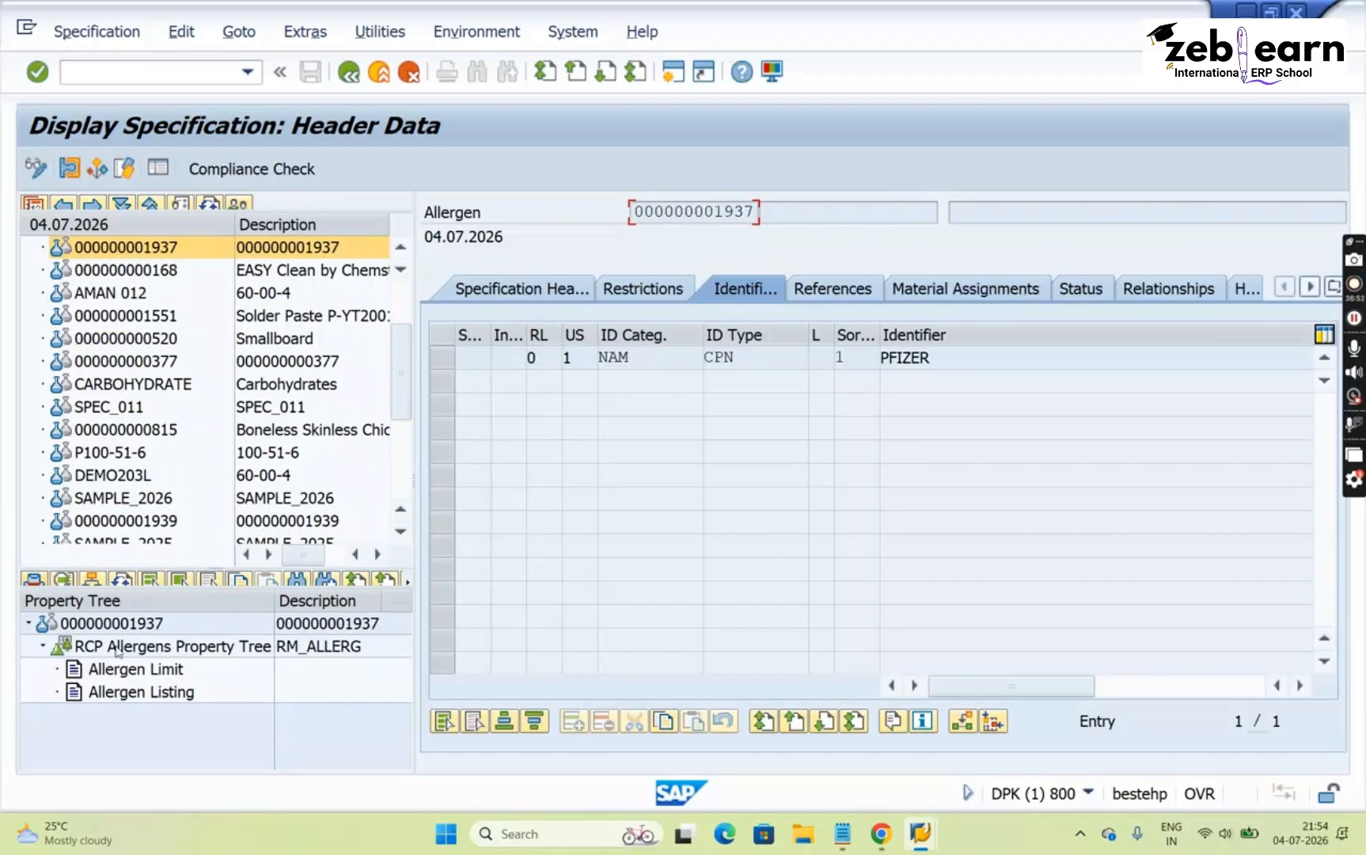
click(121, 677)
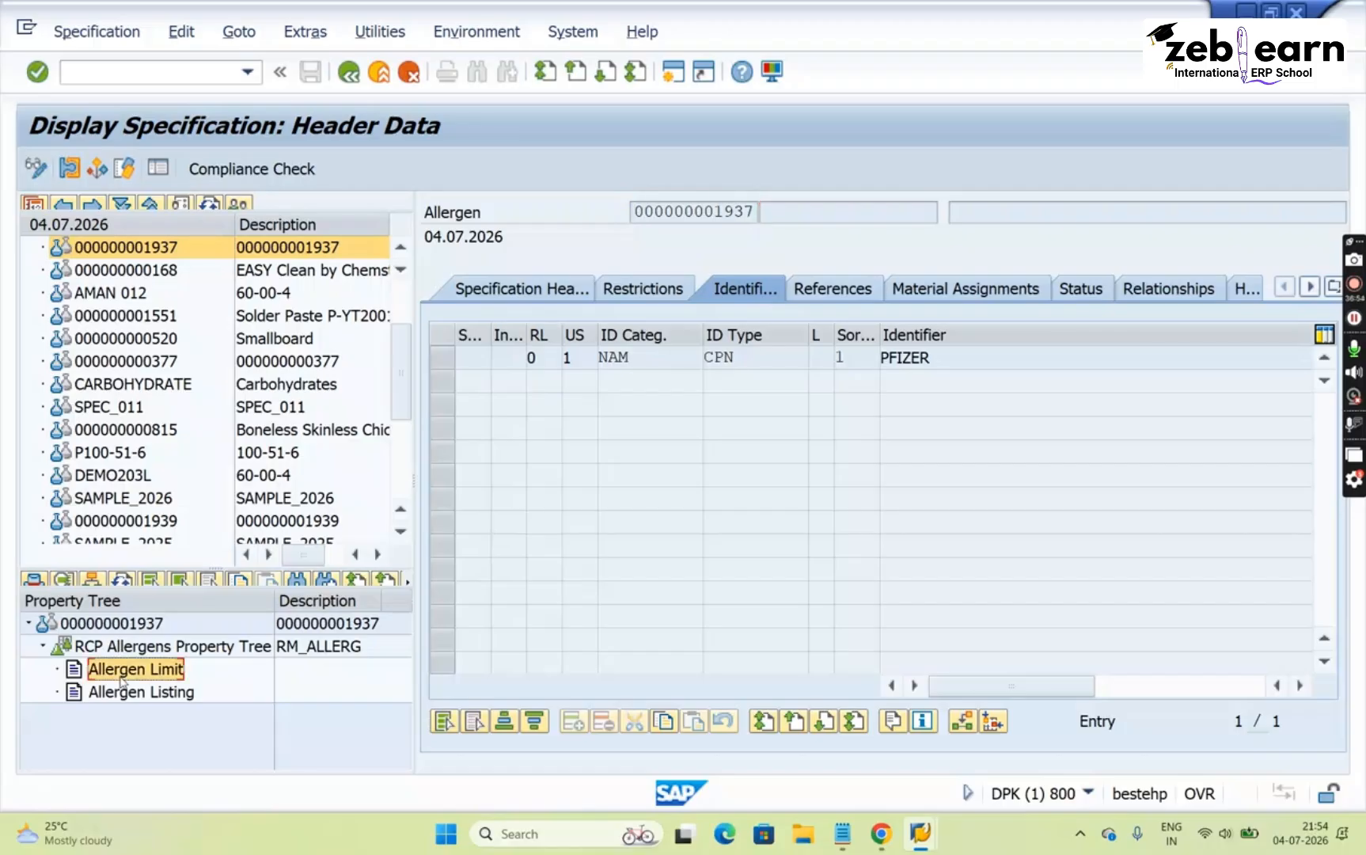
click(154, 647)
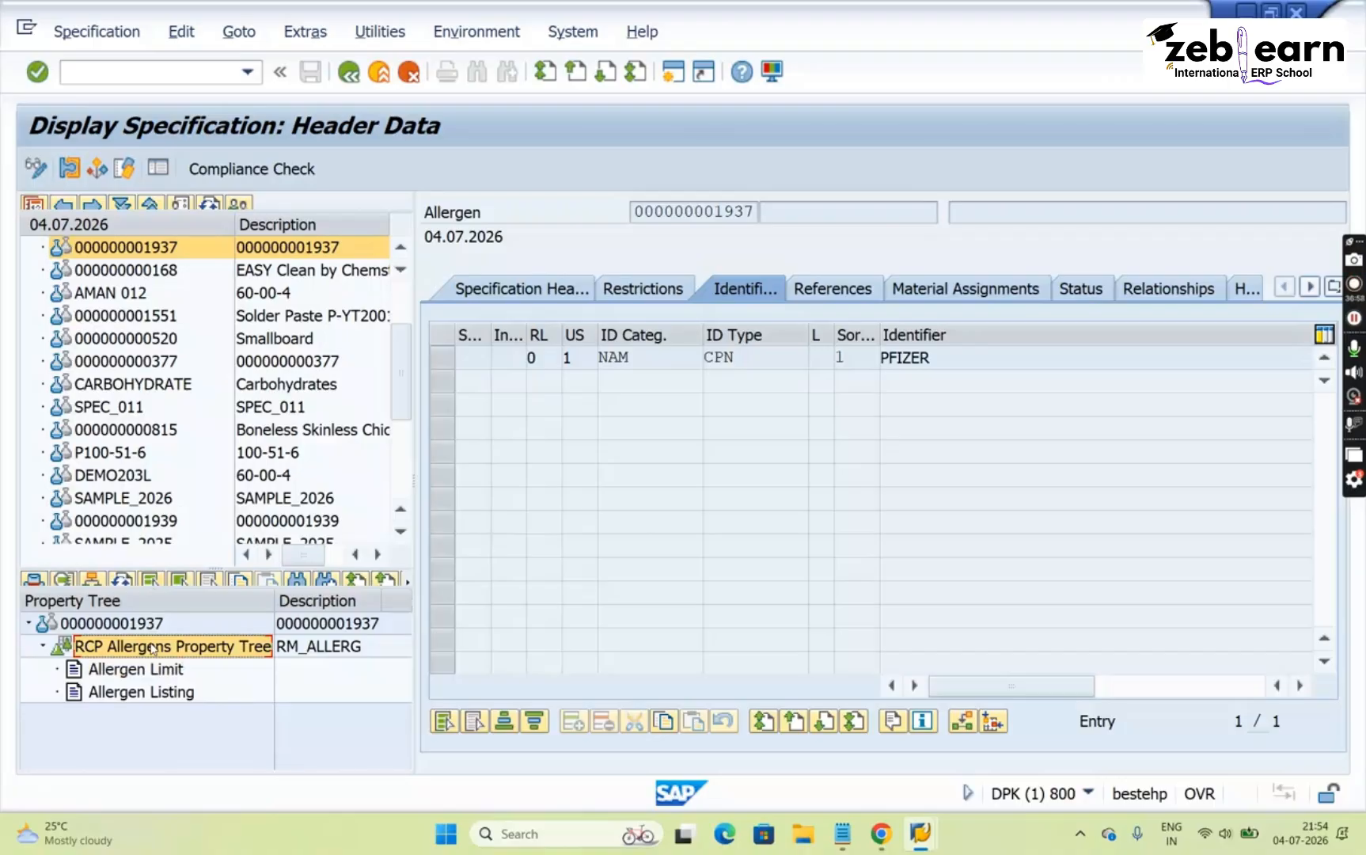
right_click(154, 647)
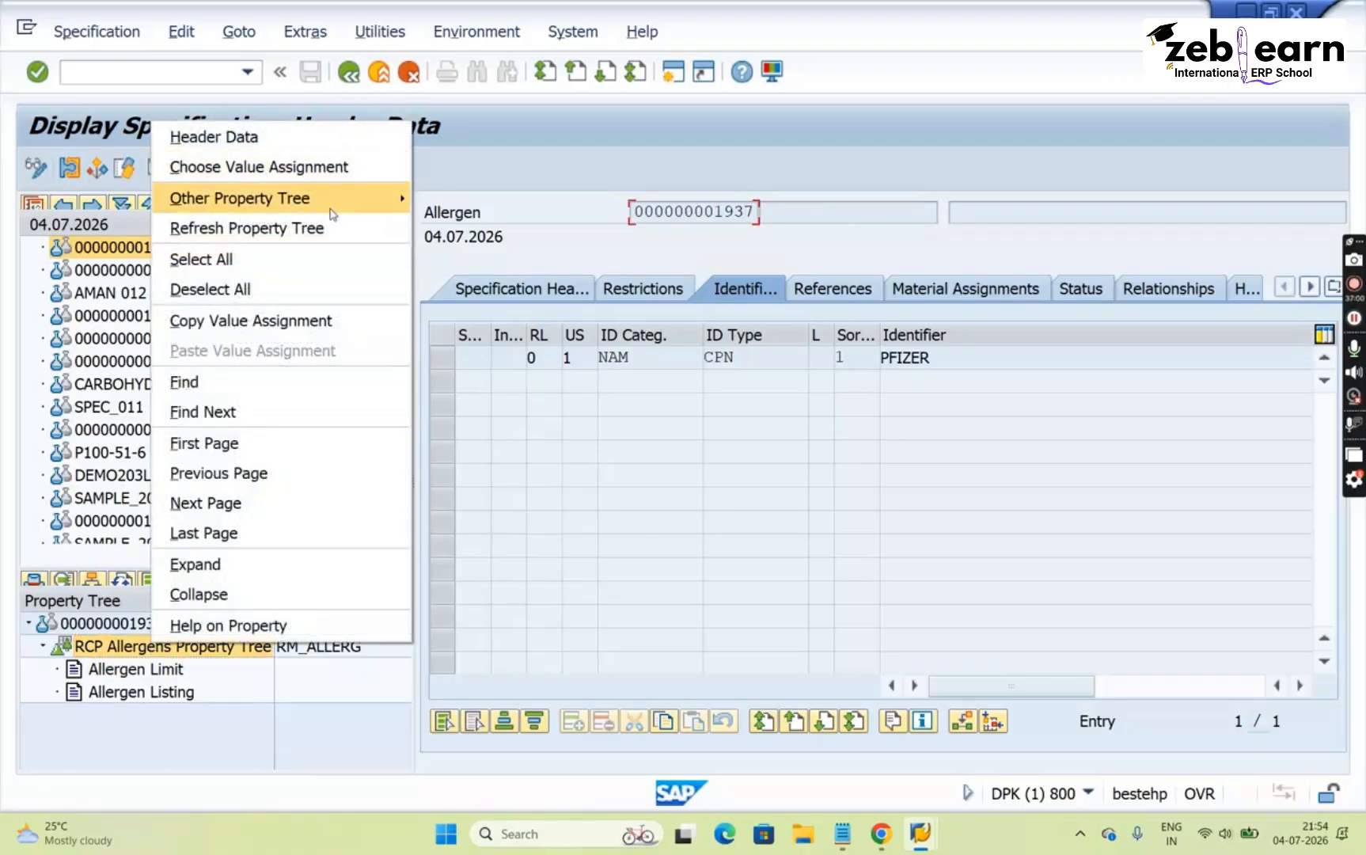
mouse_move(333, 214)
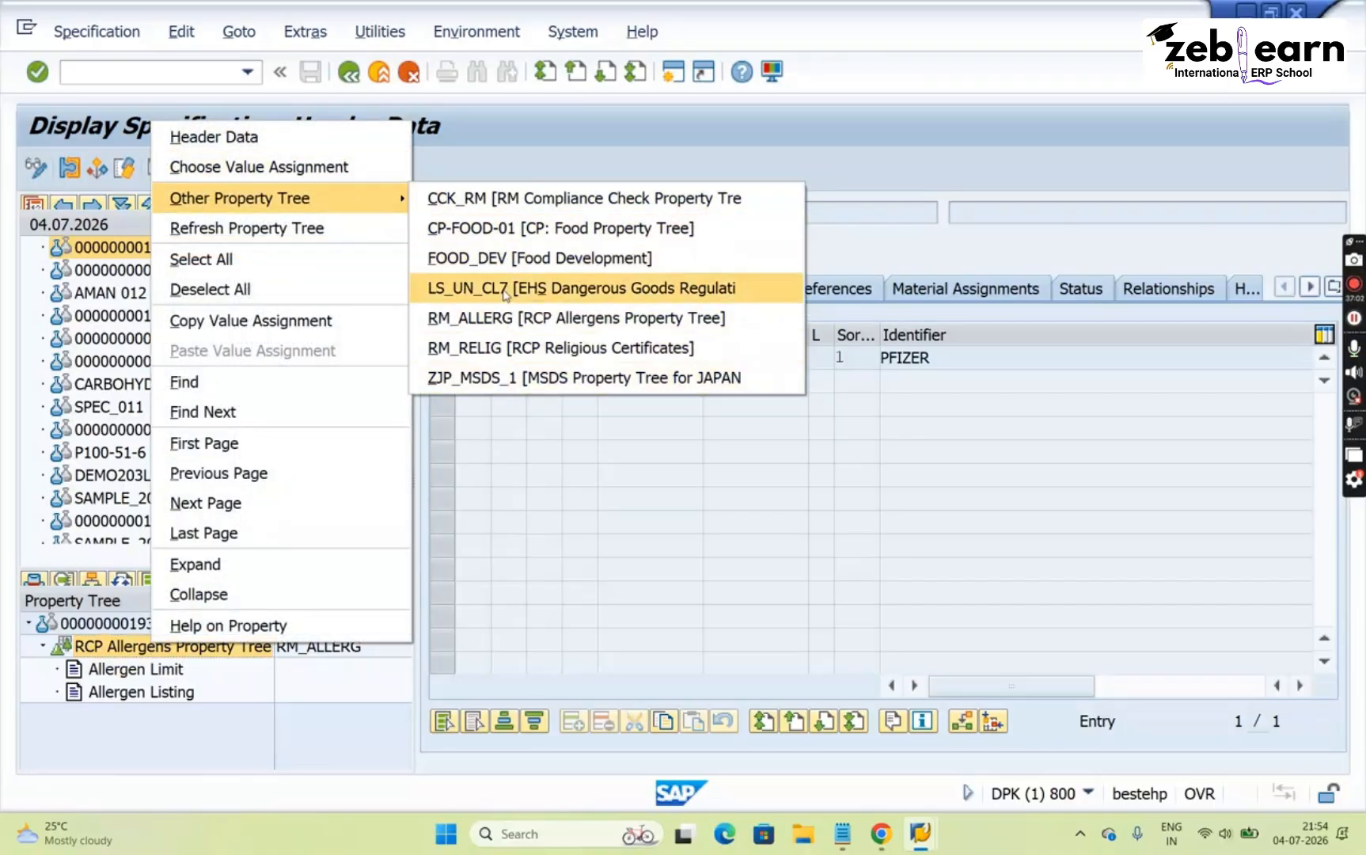
click(572, 596)
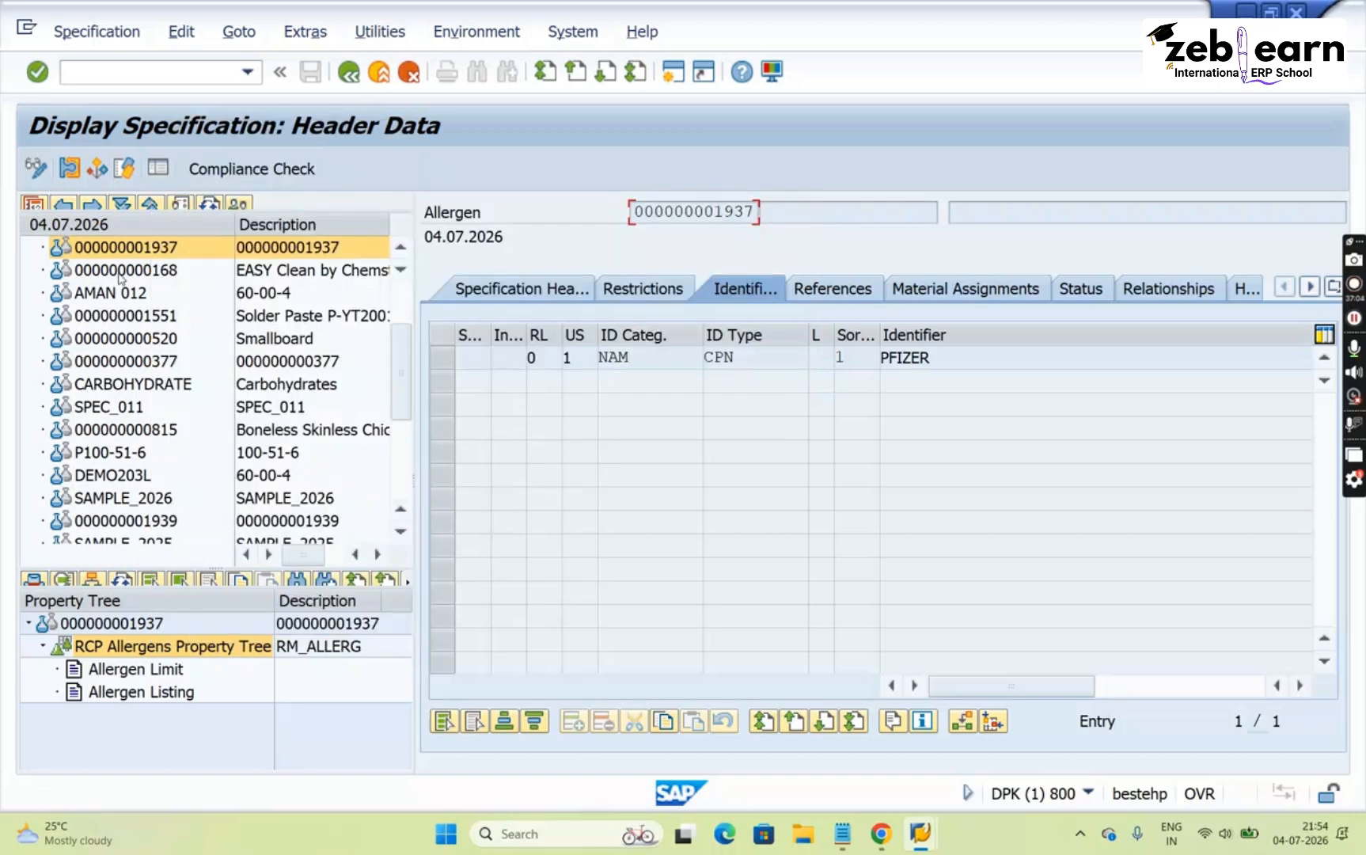
click(120, 340)
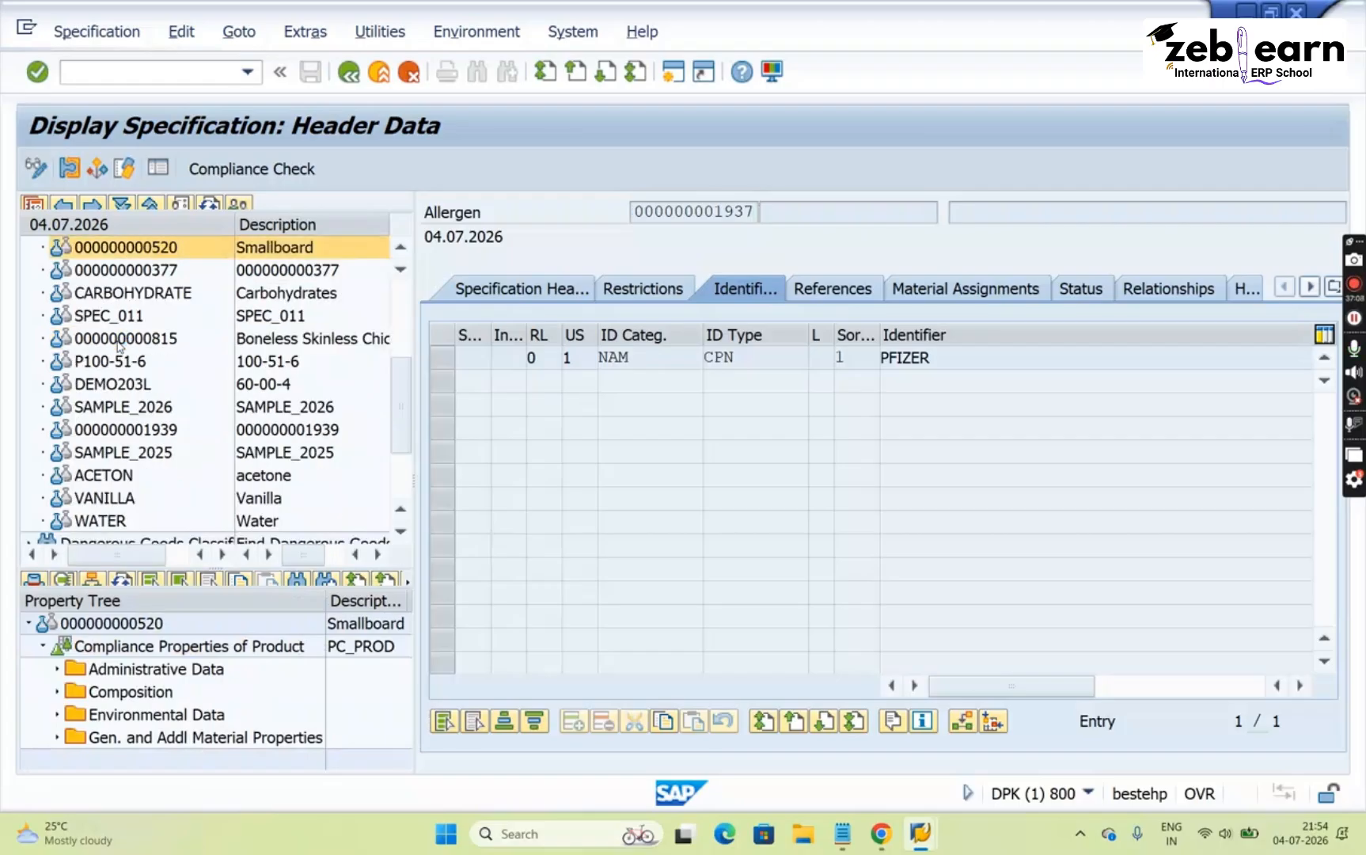
right_click(196, 649)
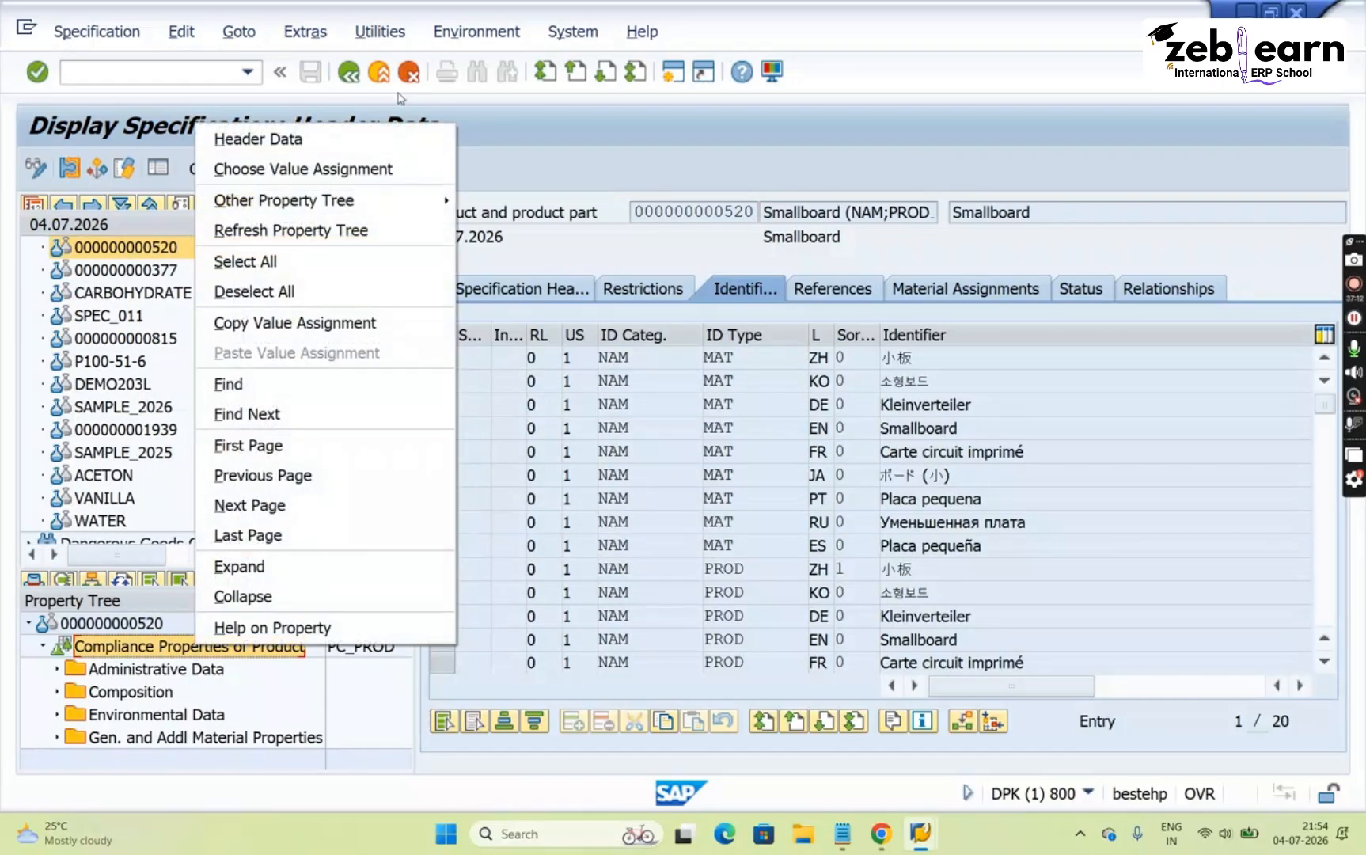
mouse_move(396, 212)
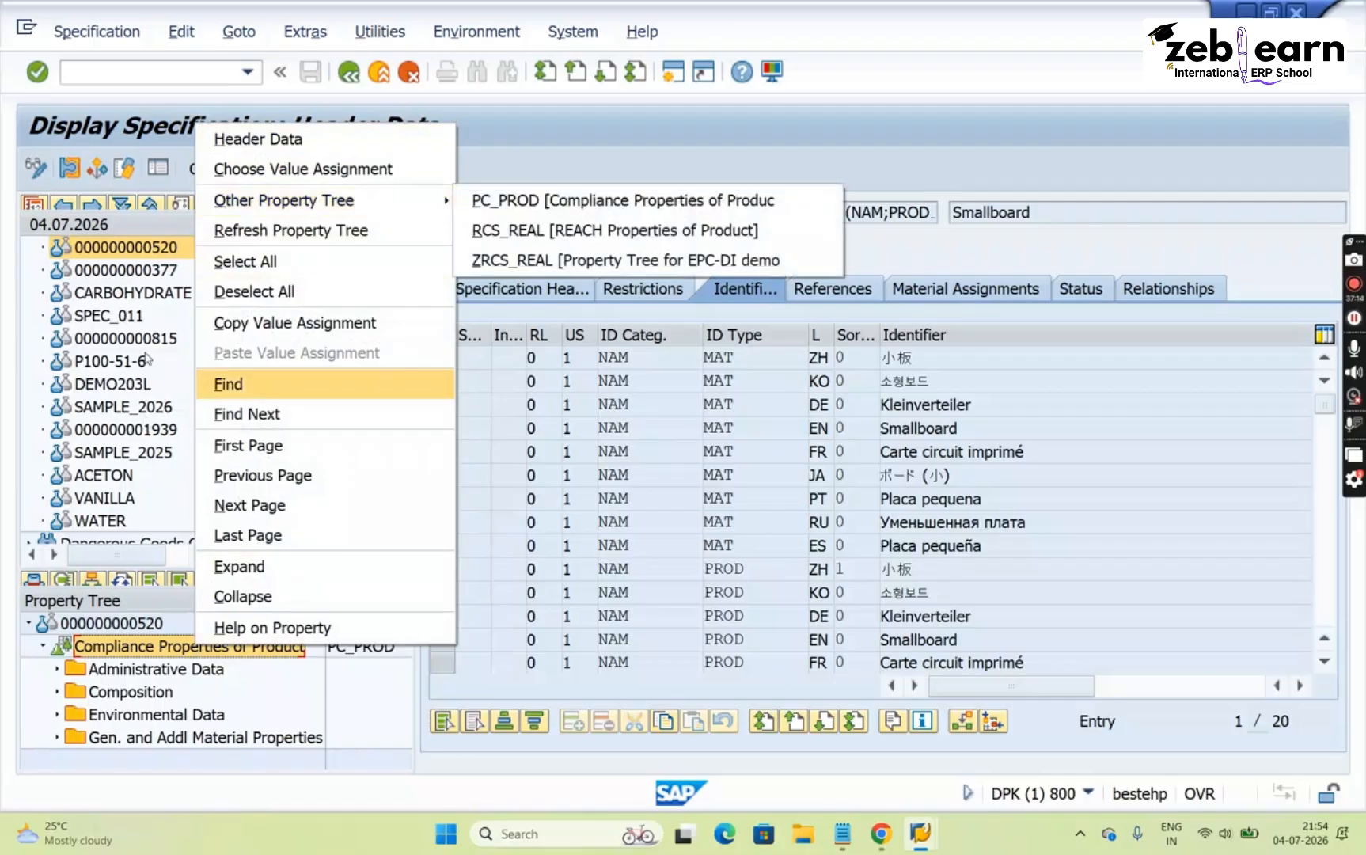
Open pure substance P100-51-6 for editing and delete its reference specification DEMO203L
double_click(119, 366)
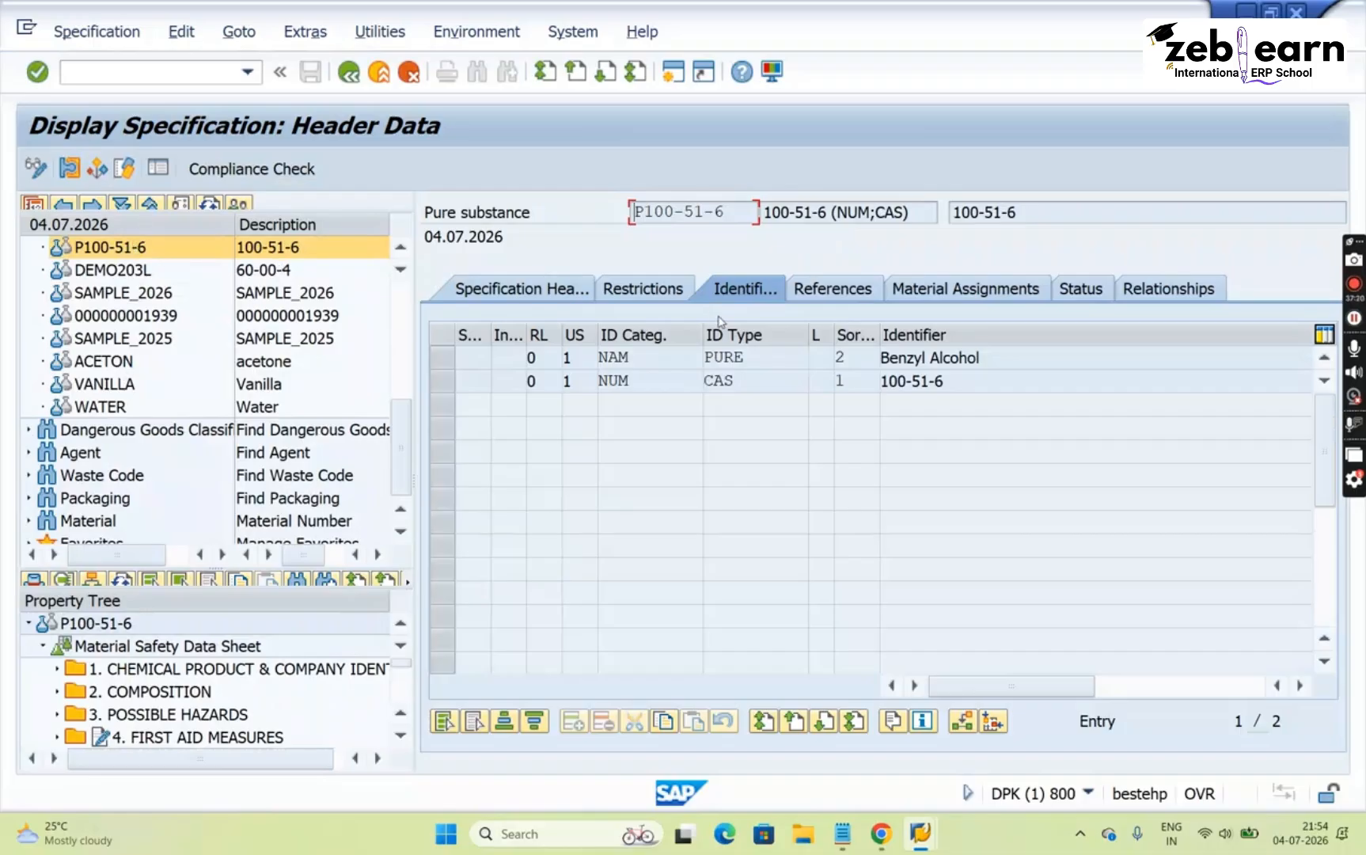
click(813, 291)
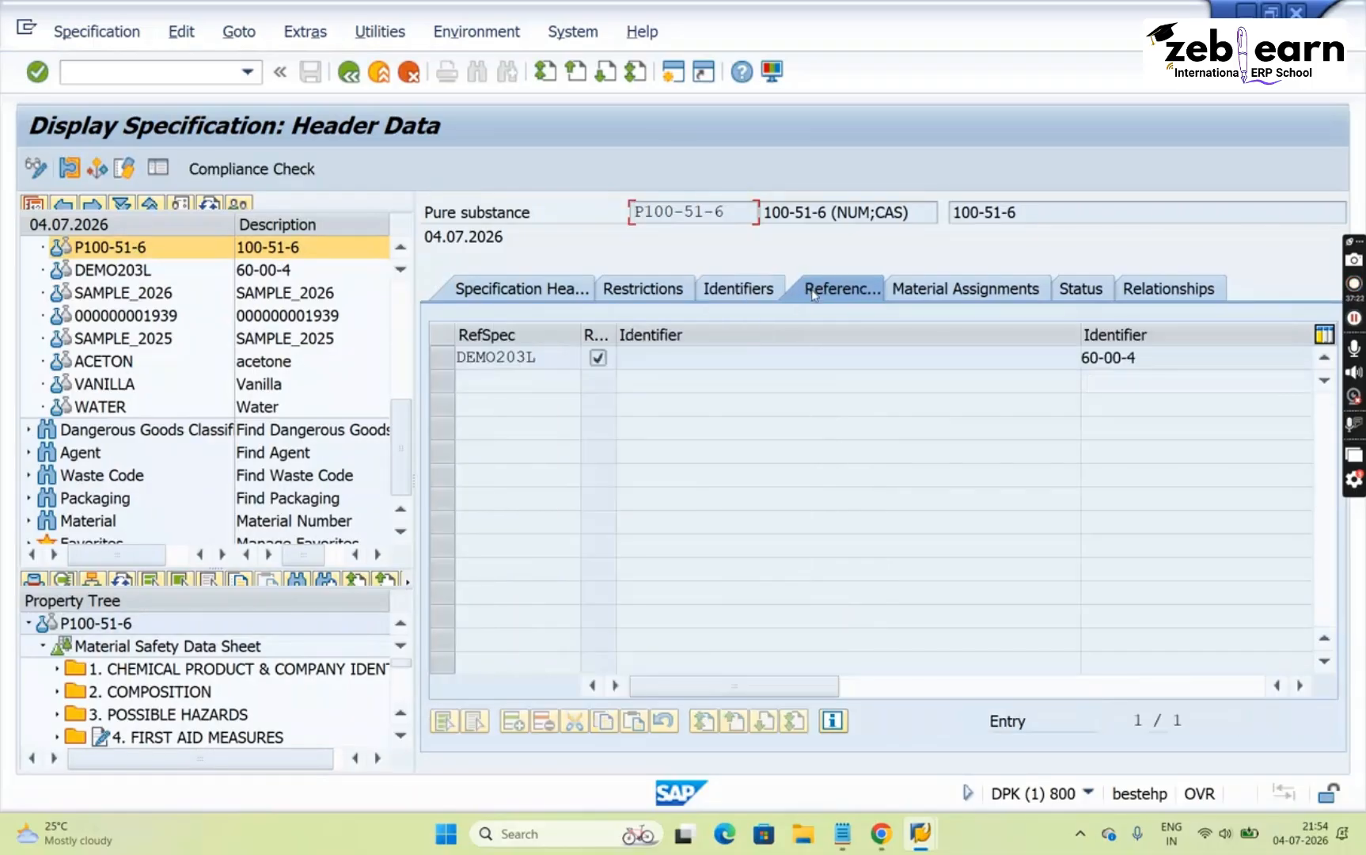
click(35, 168)
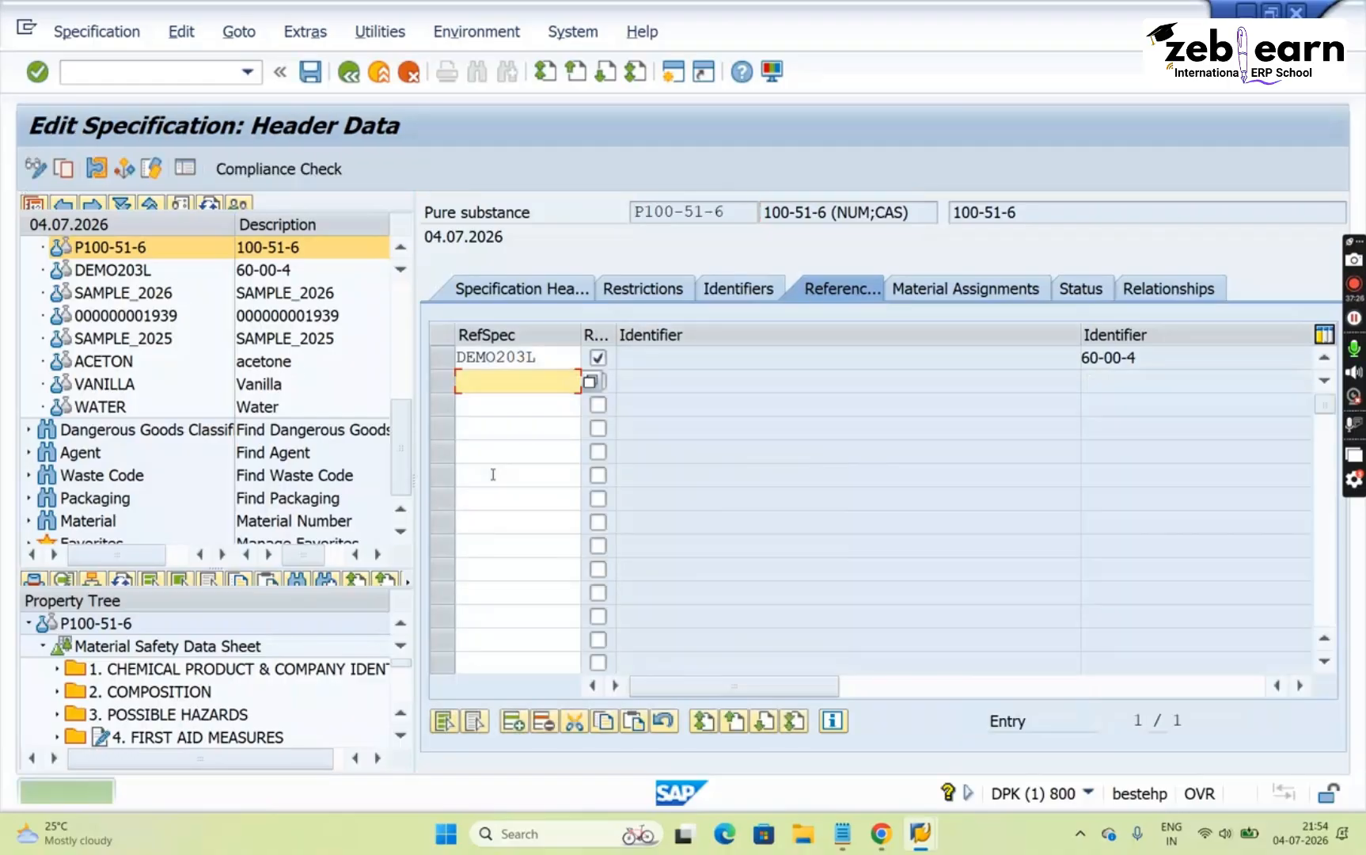
click(440, 362)
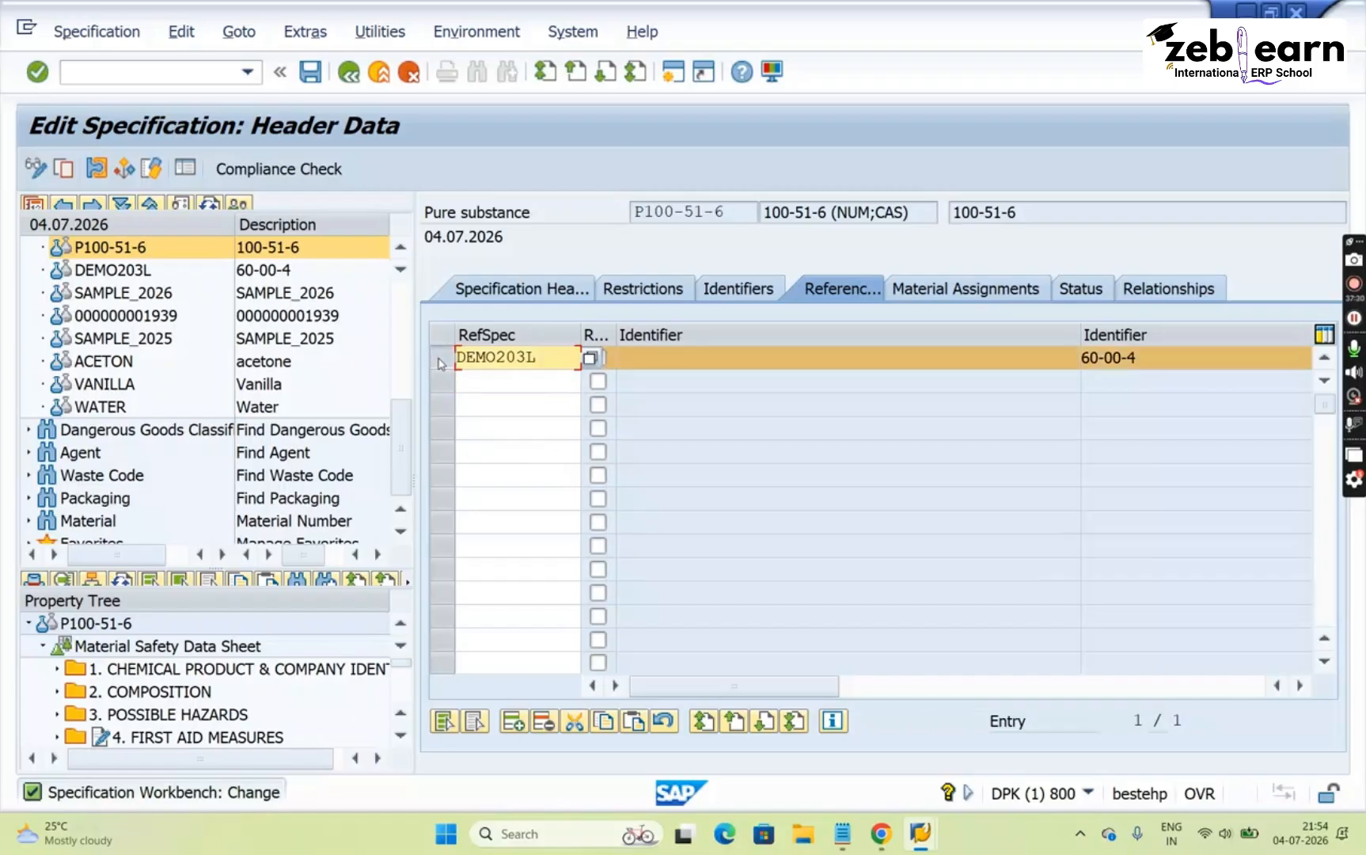
click(544, 722)
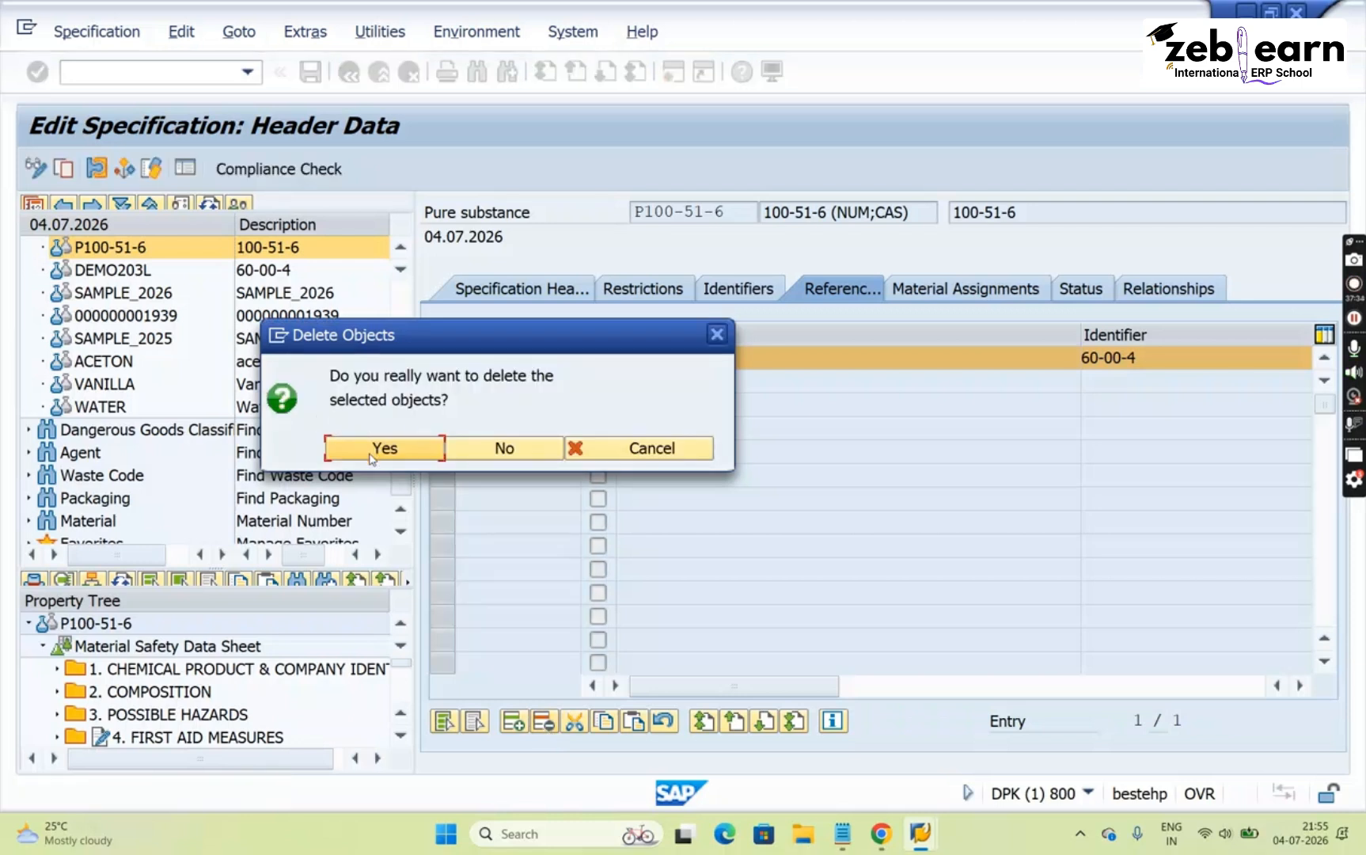
click(371, 452)
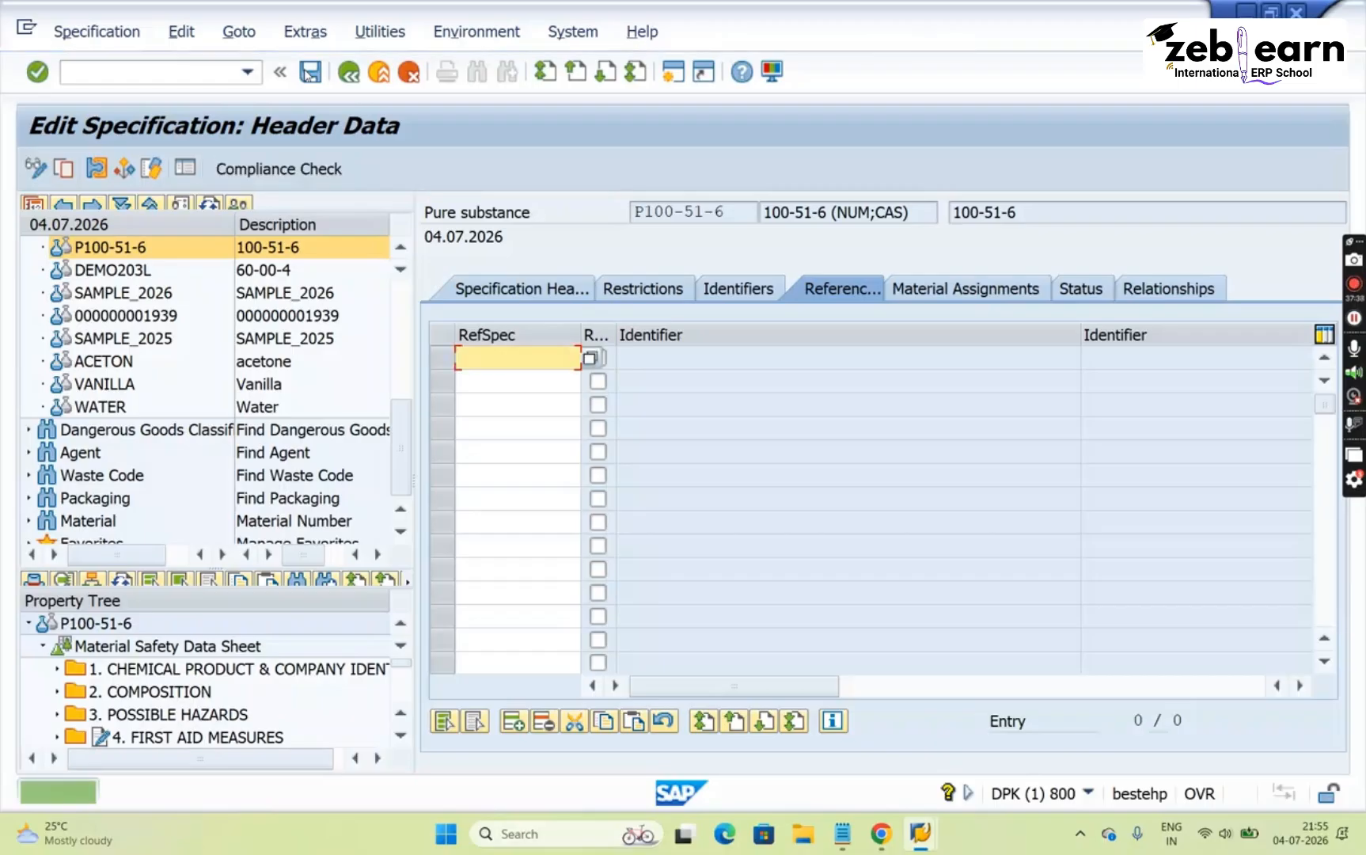
Save specification P100-51-6 and refresh its property tree
click(717, 212)
drag(717, 212, 603, 206)
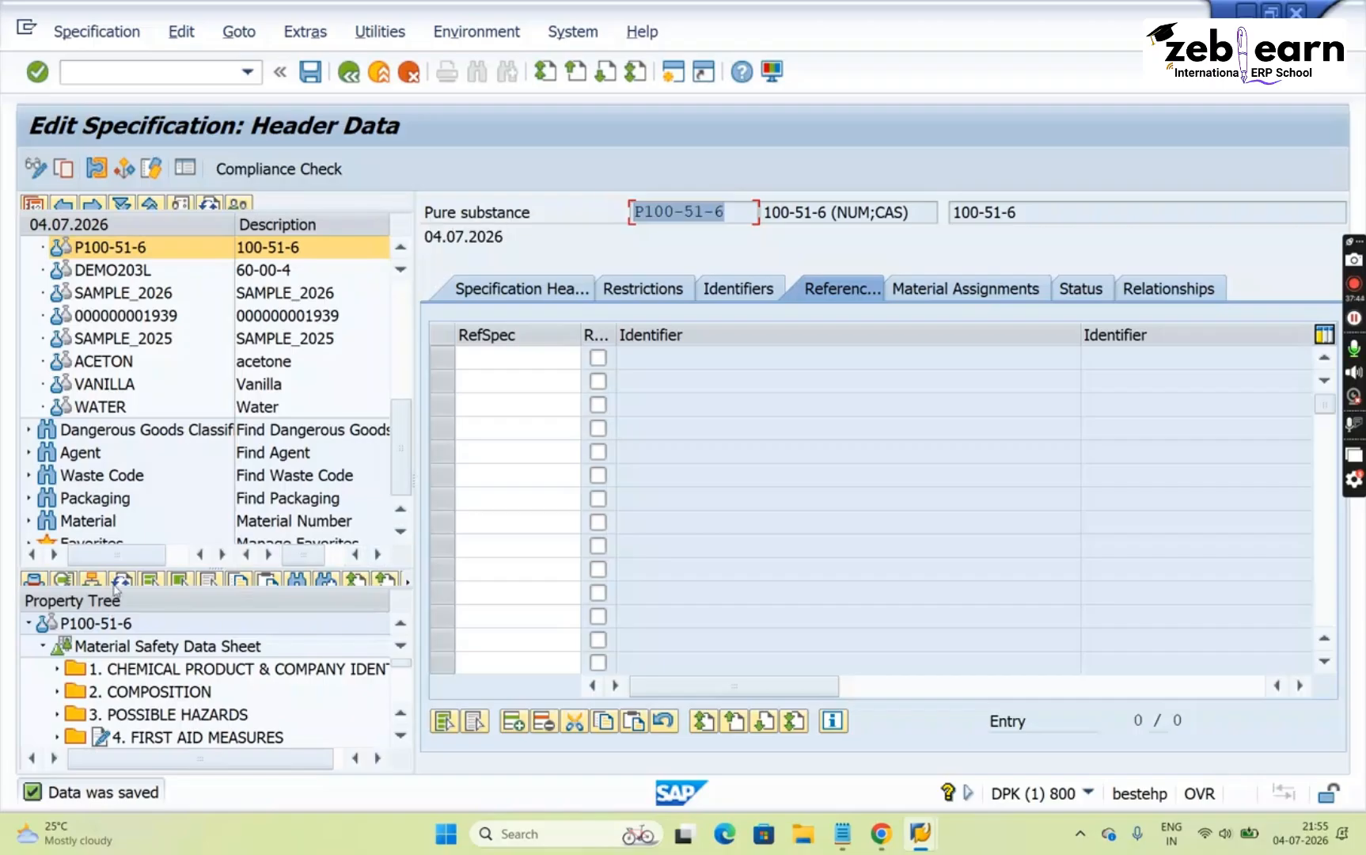
click(121, 580)
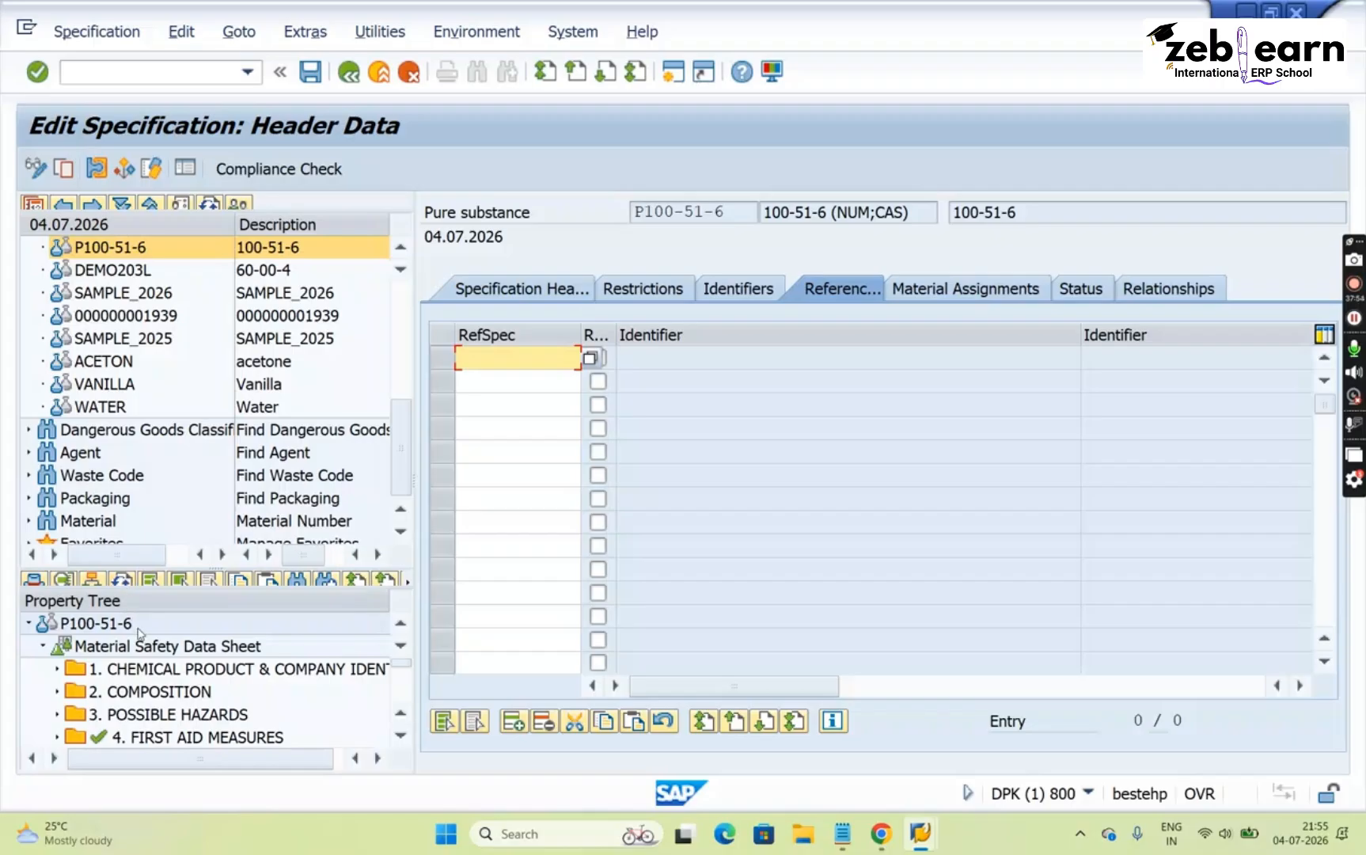
Look through the Material Safety Data Sheet property tree down to section 16, Other Information, and return to its first section
click(151, 647)
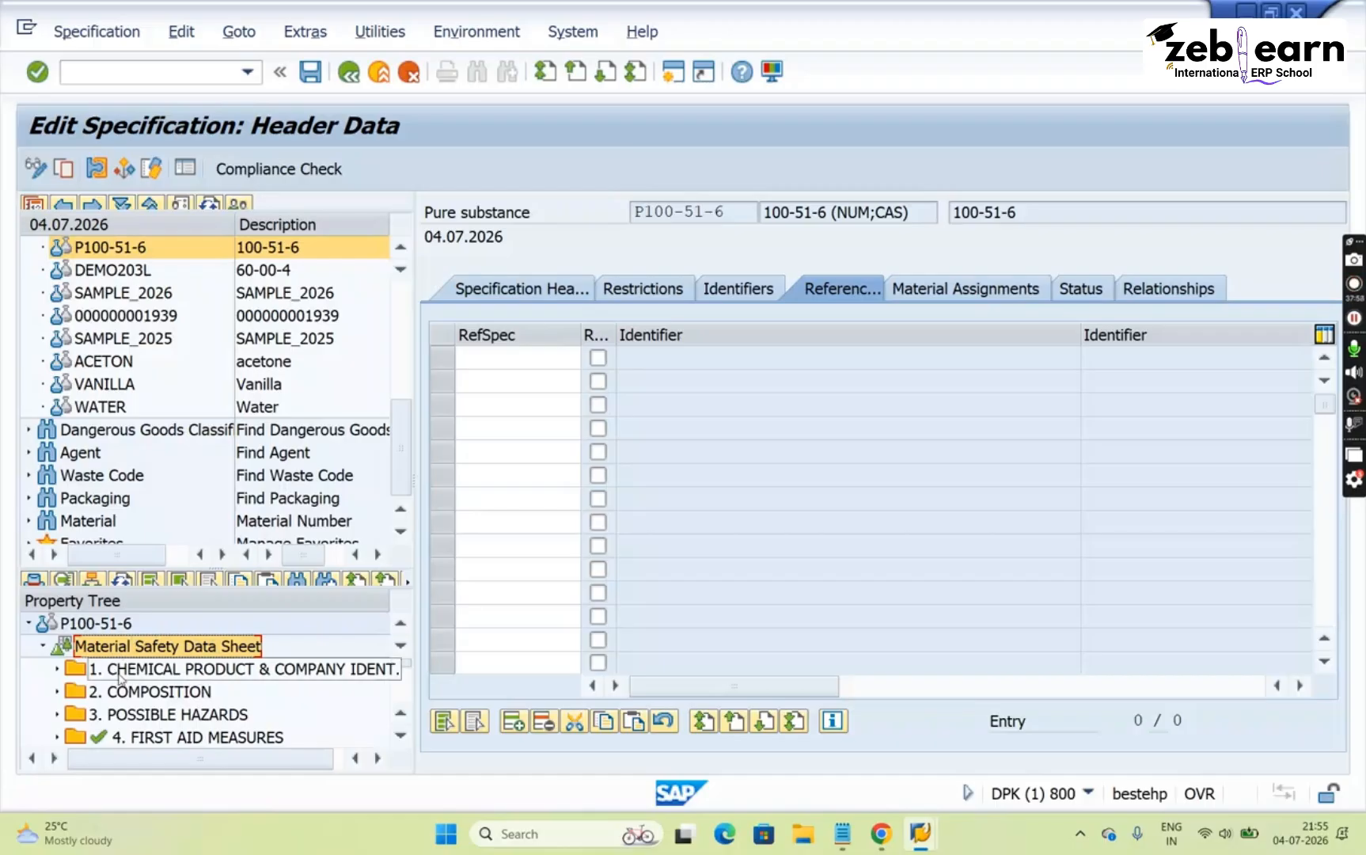
key(Down)
key(Down)
key(Down)
key(Down)
key(Down)
key(Down)
key(Down)
key(Down)
key(Down)
key(Down)
key(Down)
key(Down)
key(Down)
key(Down)
key(Down)
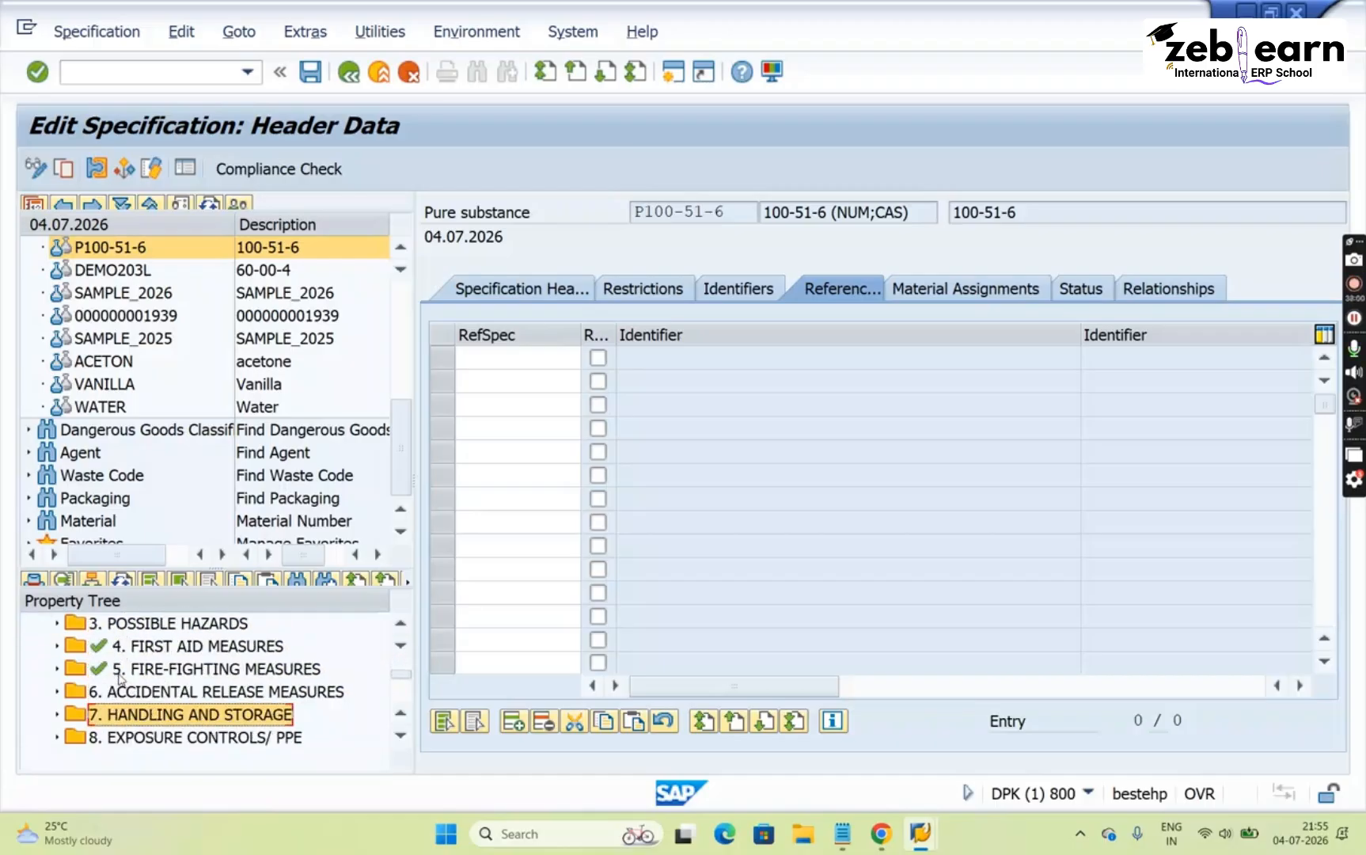
key(Down)
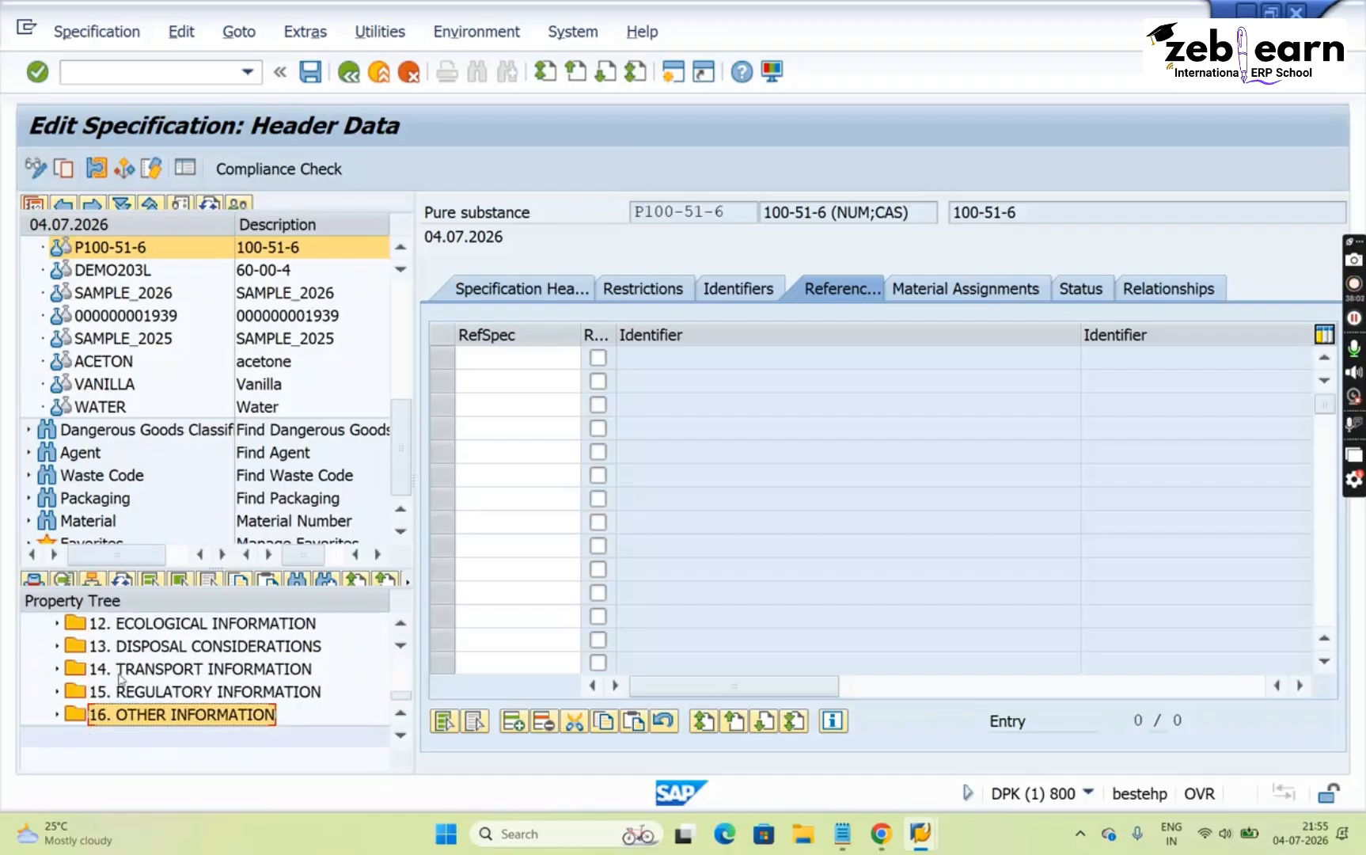
key(Up)
key(Home)
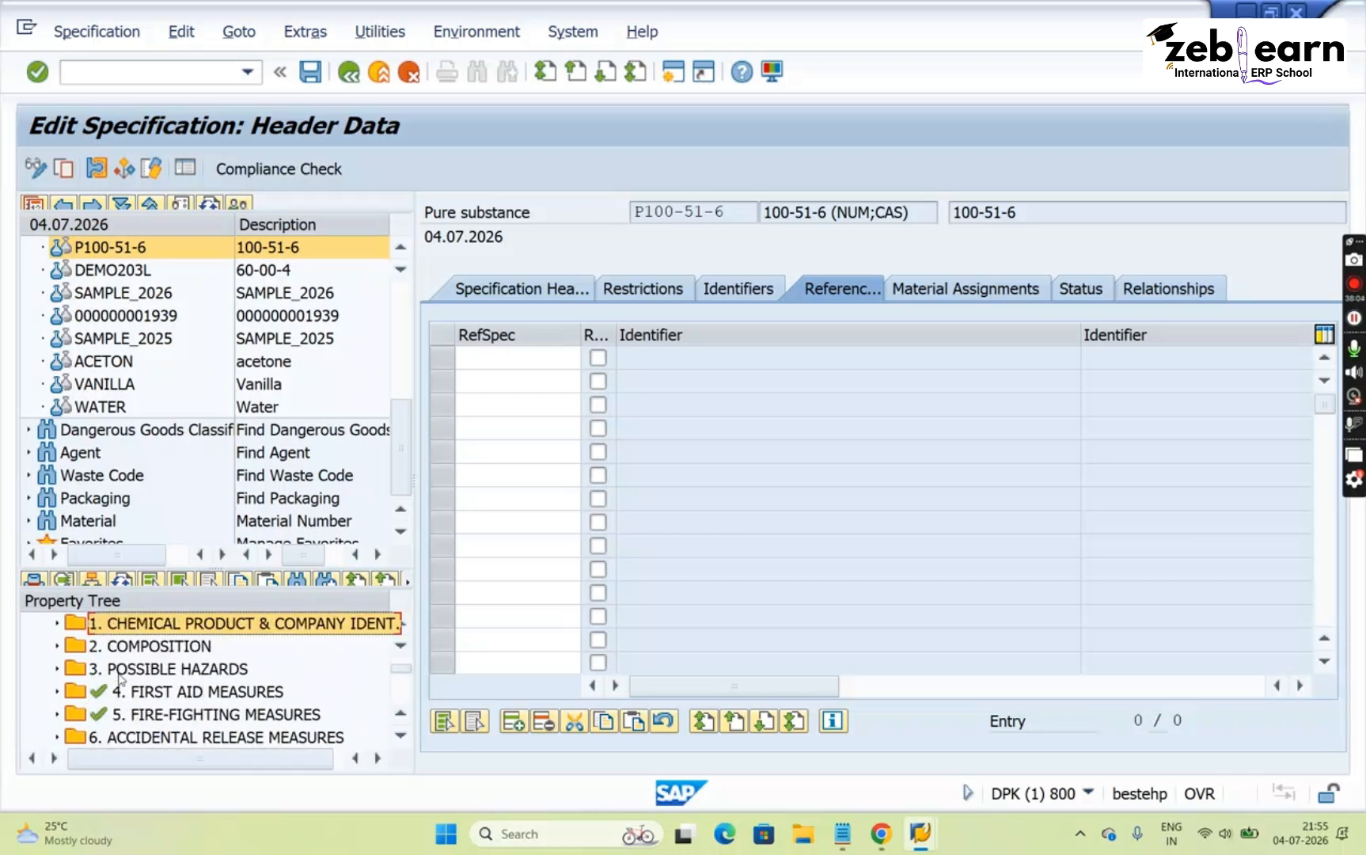
Highlight the specification ID P100-51-6 and review its property tree from the top down to the Fire-Fighting Measures section
drag(725, 211, 510, 208)
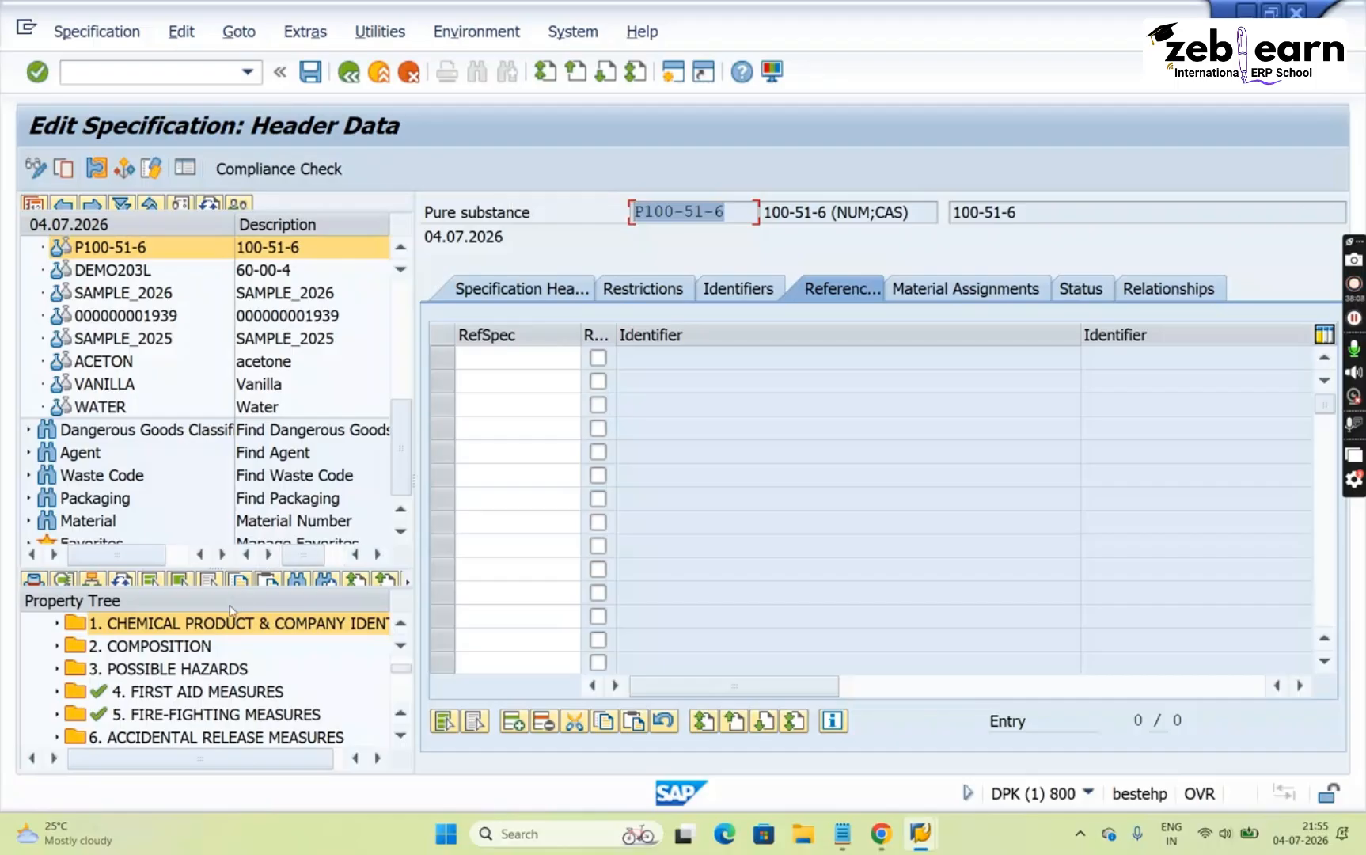
click(182, 649)
key(Up)
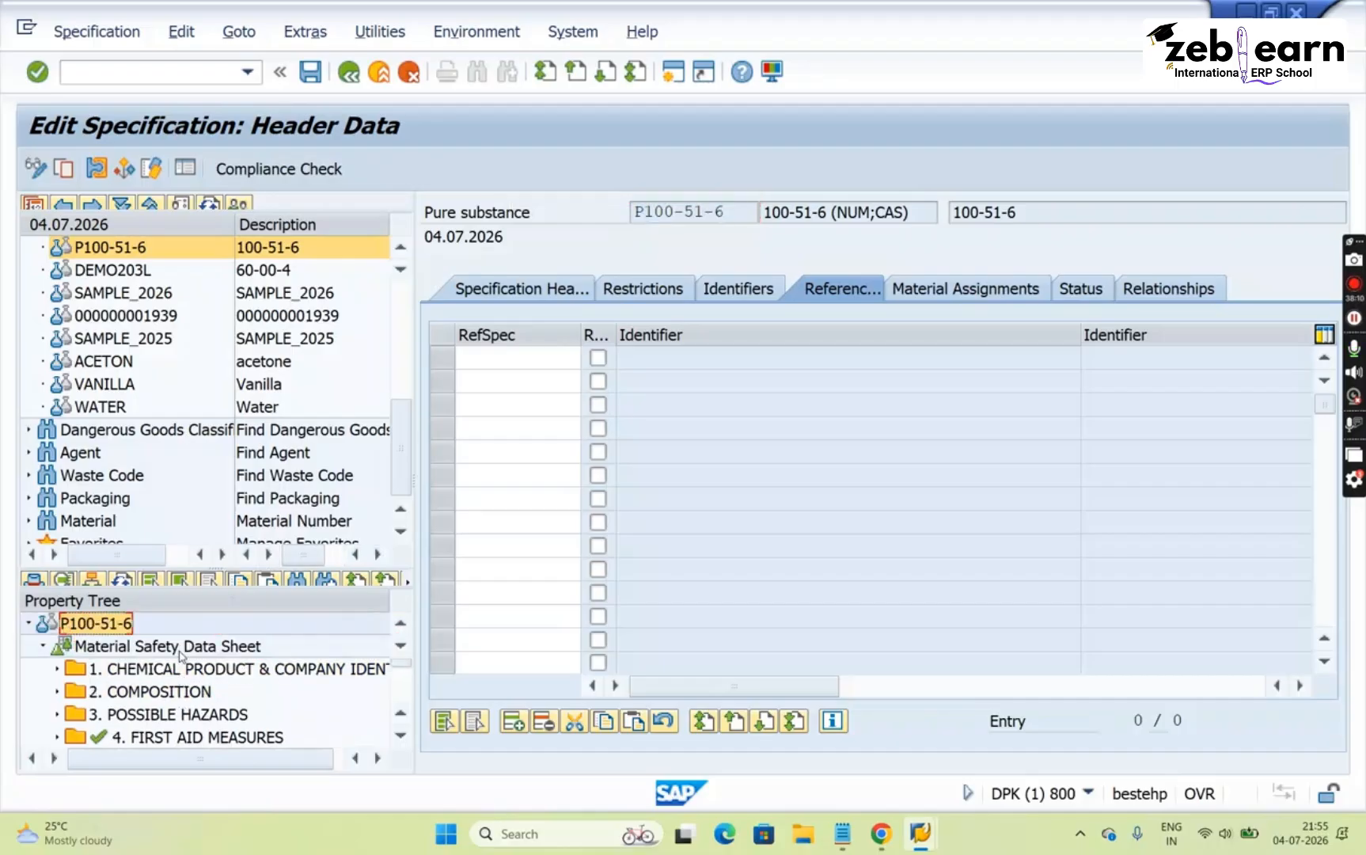
key(Down)
key(Down)
key(Down)
key(Down)
key(Down)
key(Down)
key(Down)
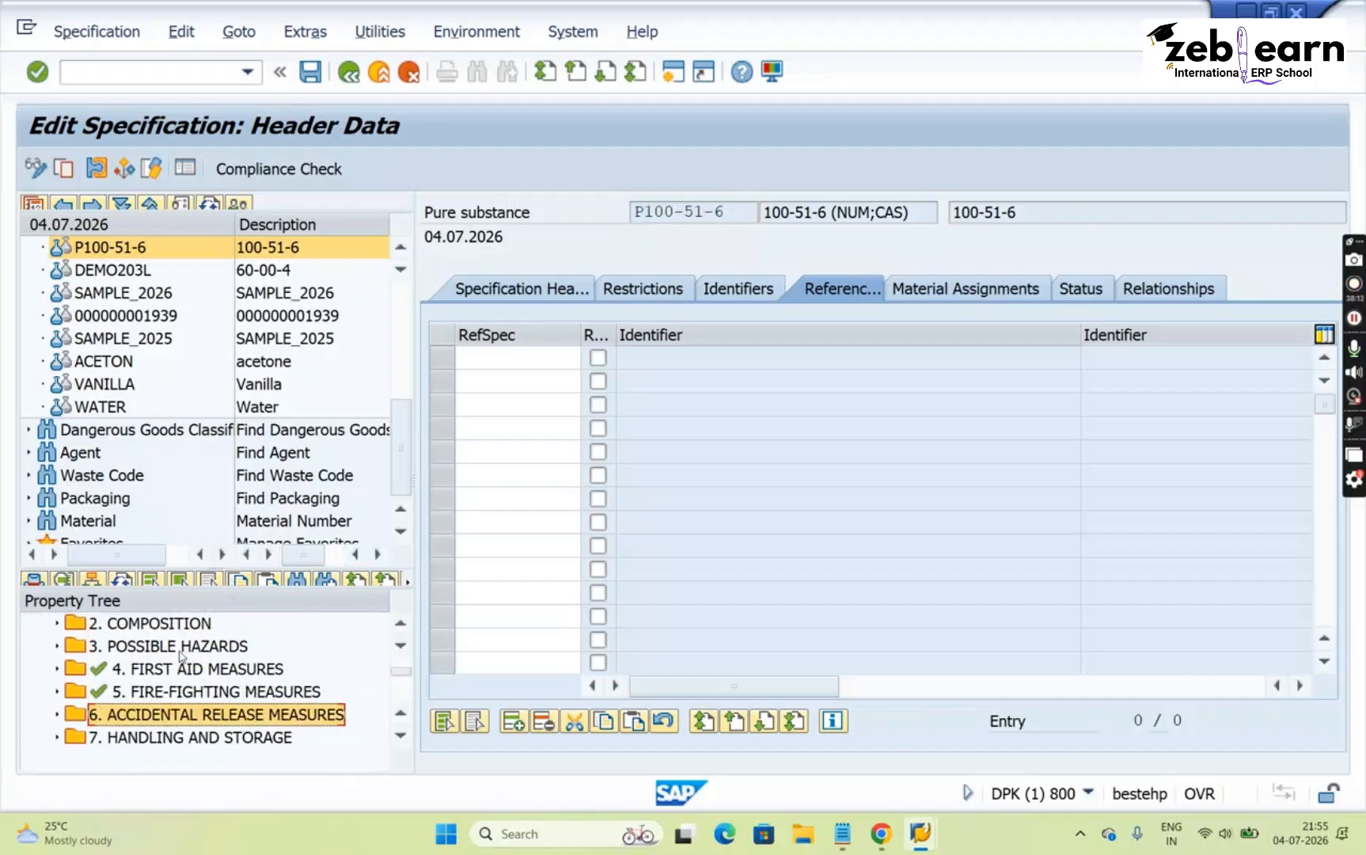
key(Up)
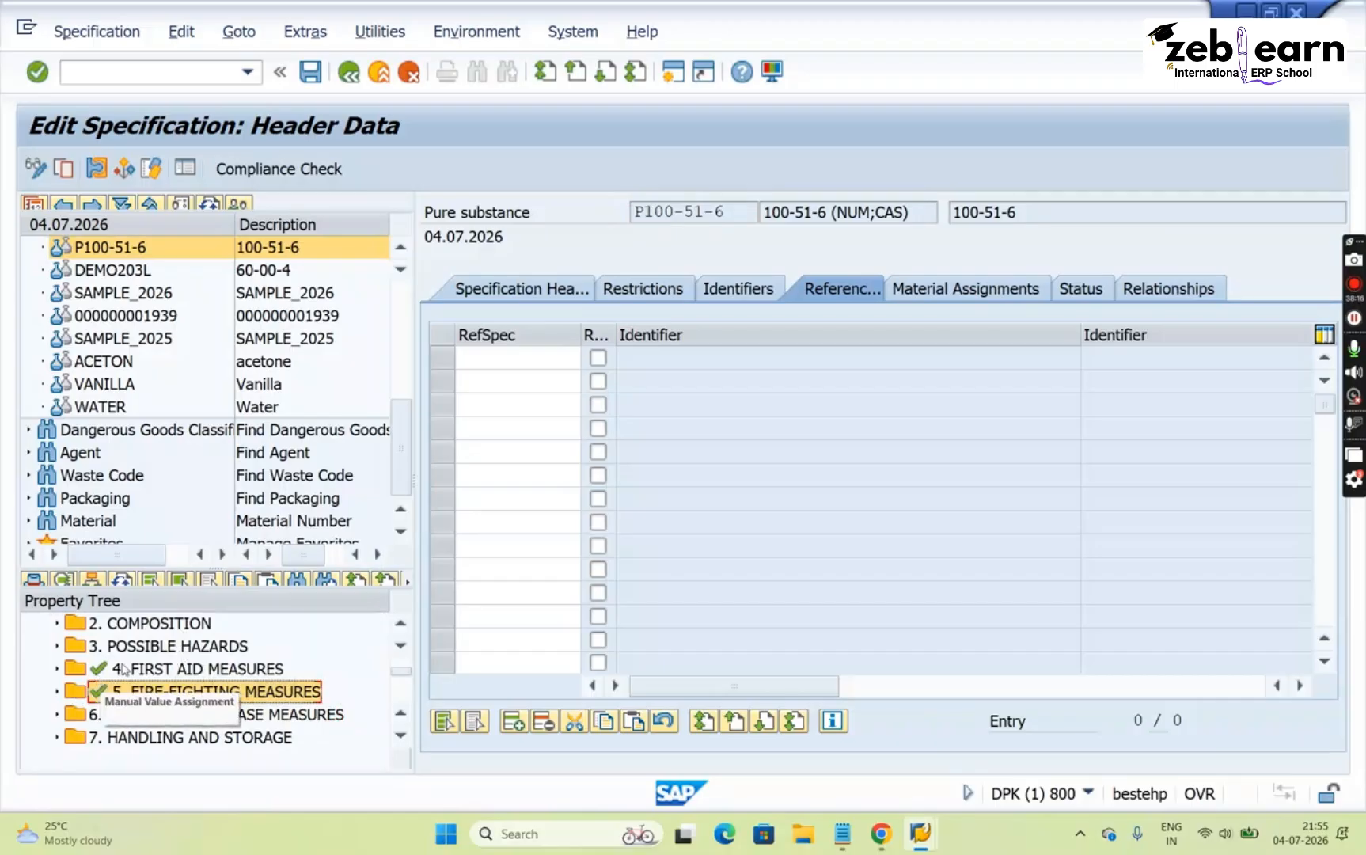
Compare the value assignment indicators of the First Aid Measures and Fire-Fighting Measures sections
click(197, 675)
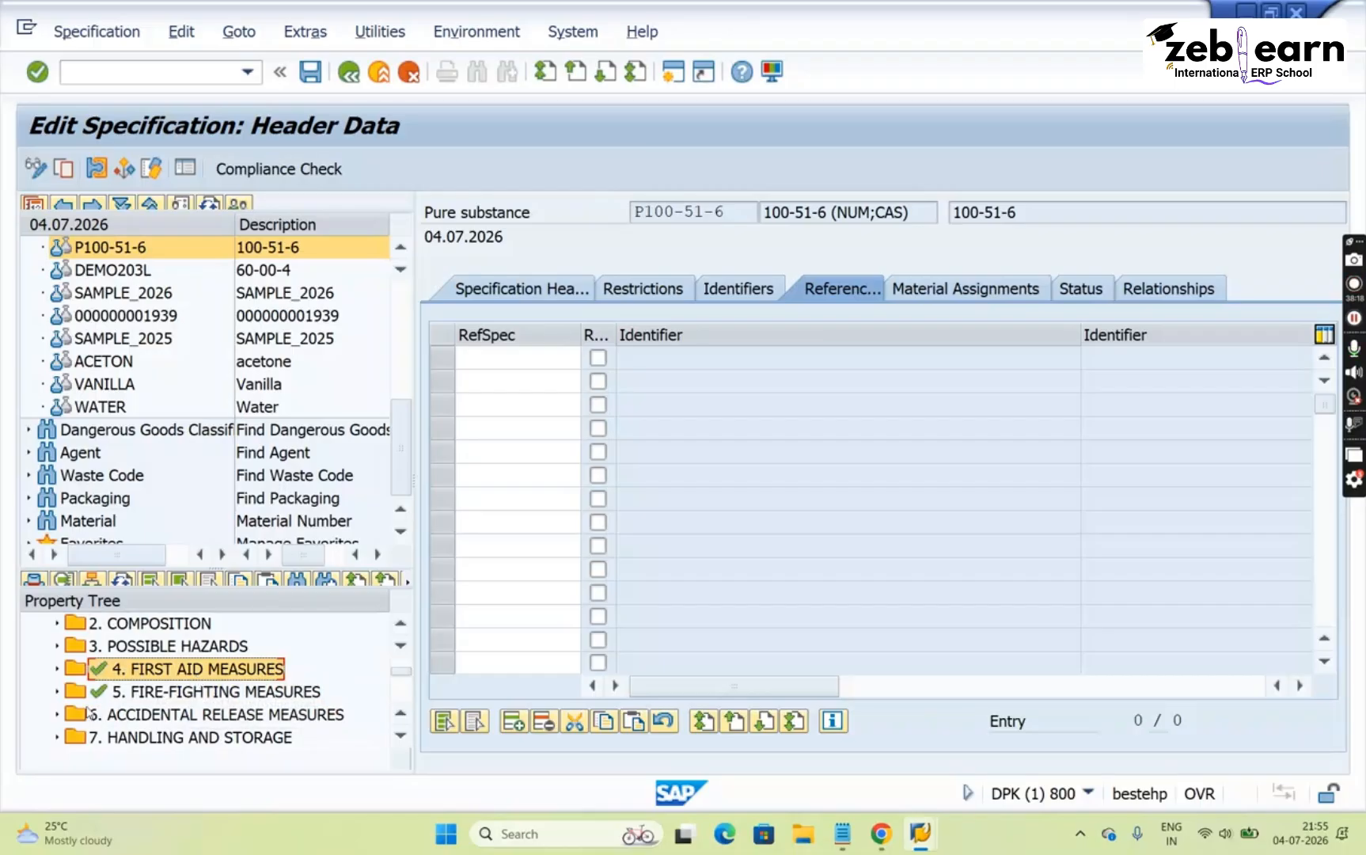
click(194, 696)
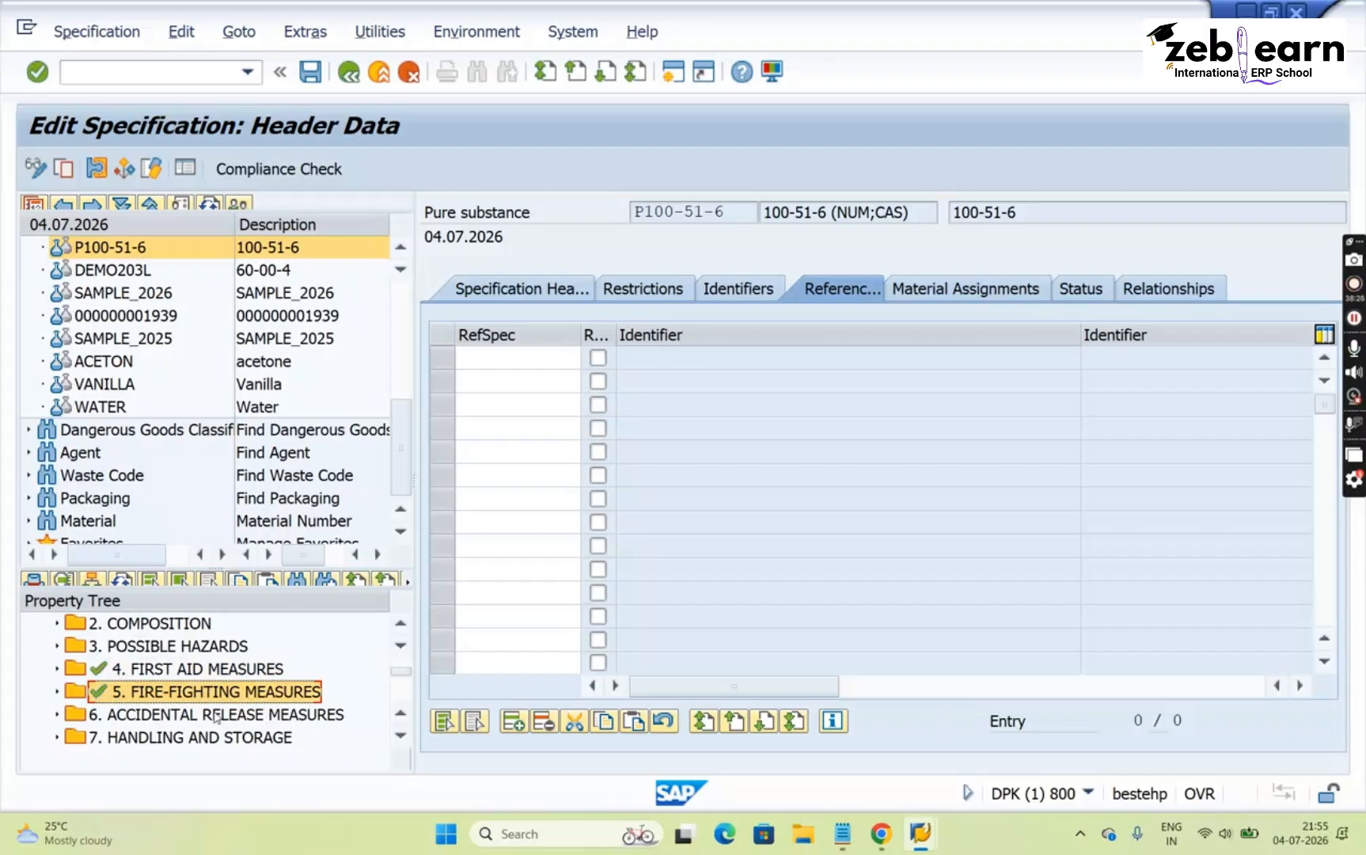
click(162, 671)
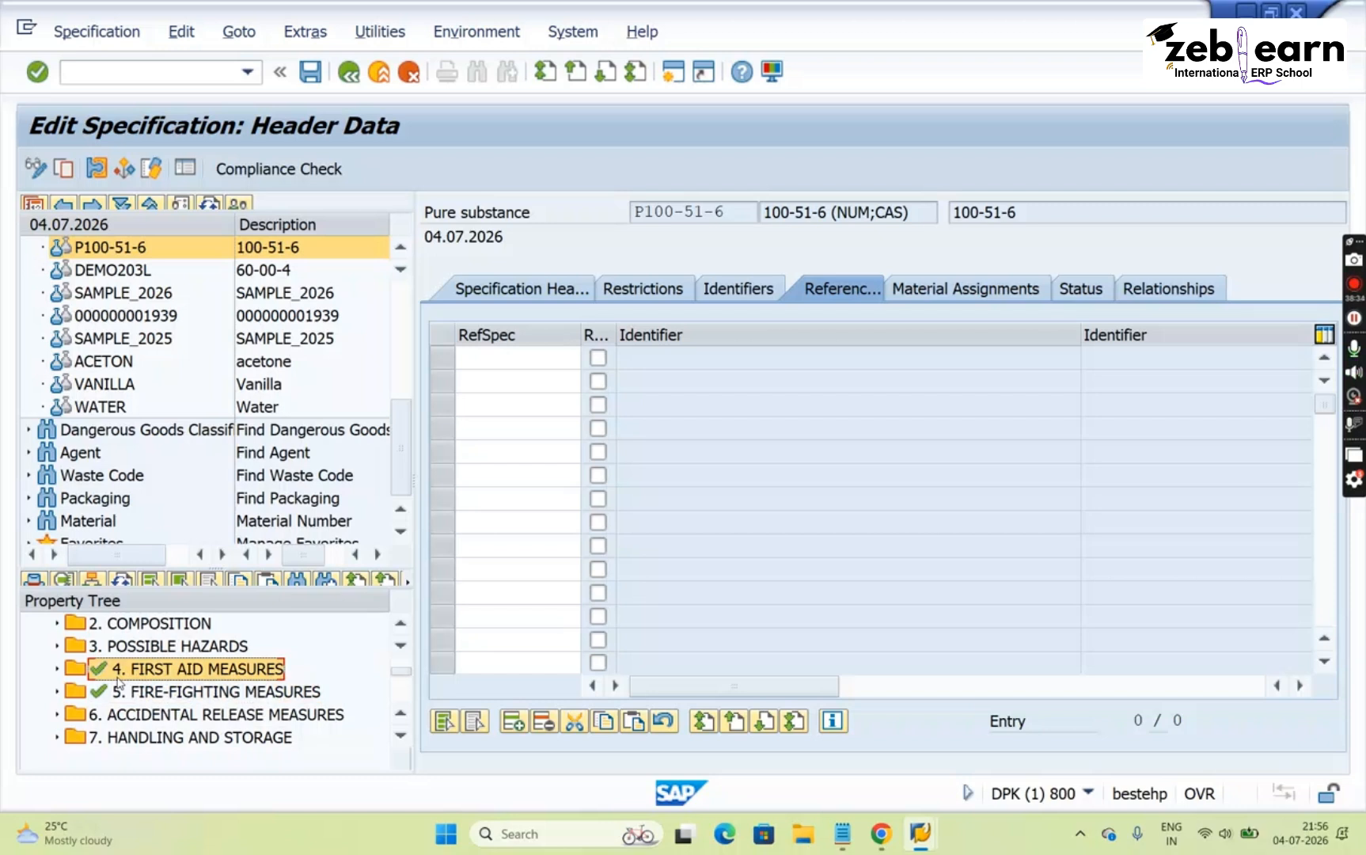
click(193, 696)
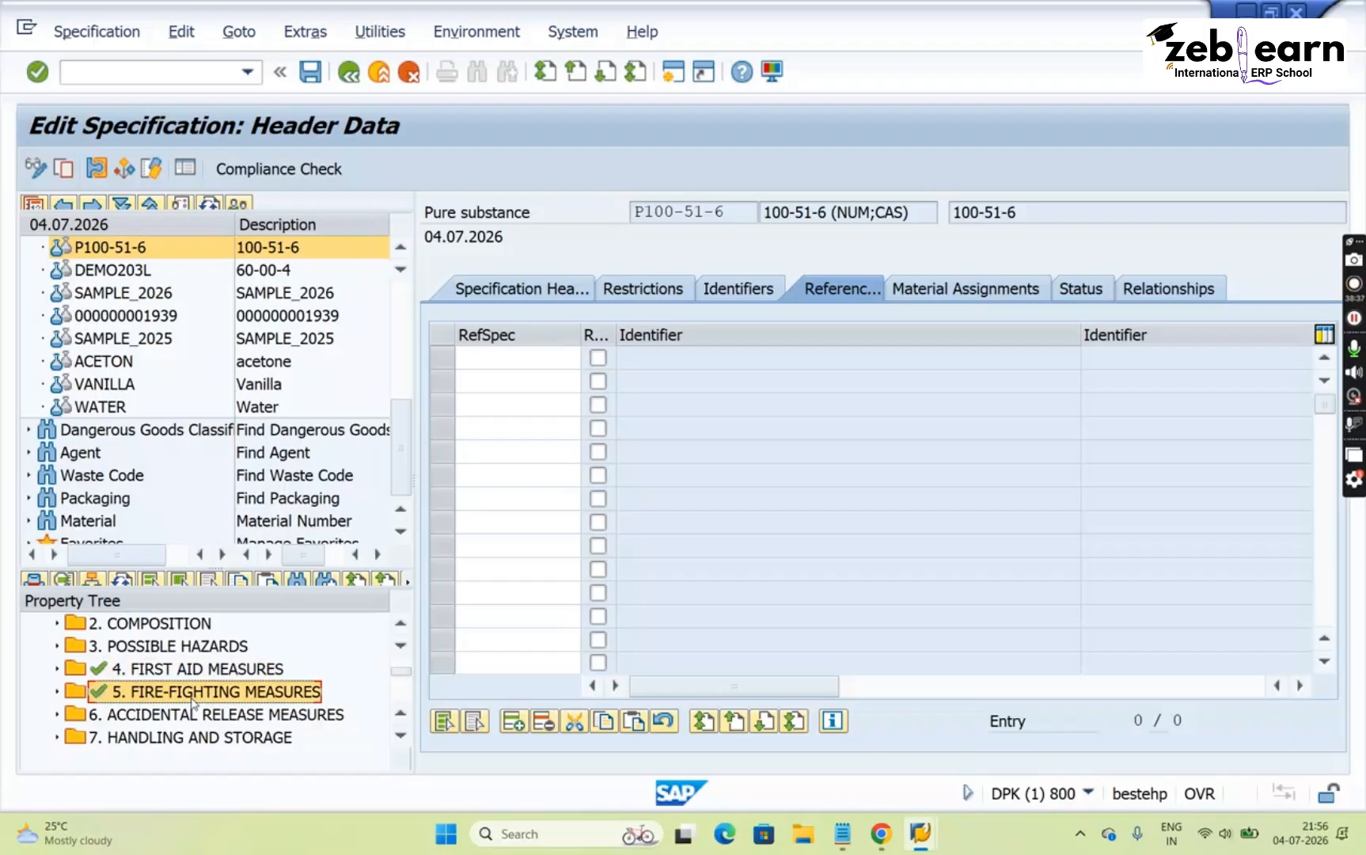
click(162, 672)
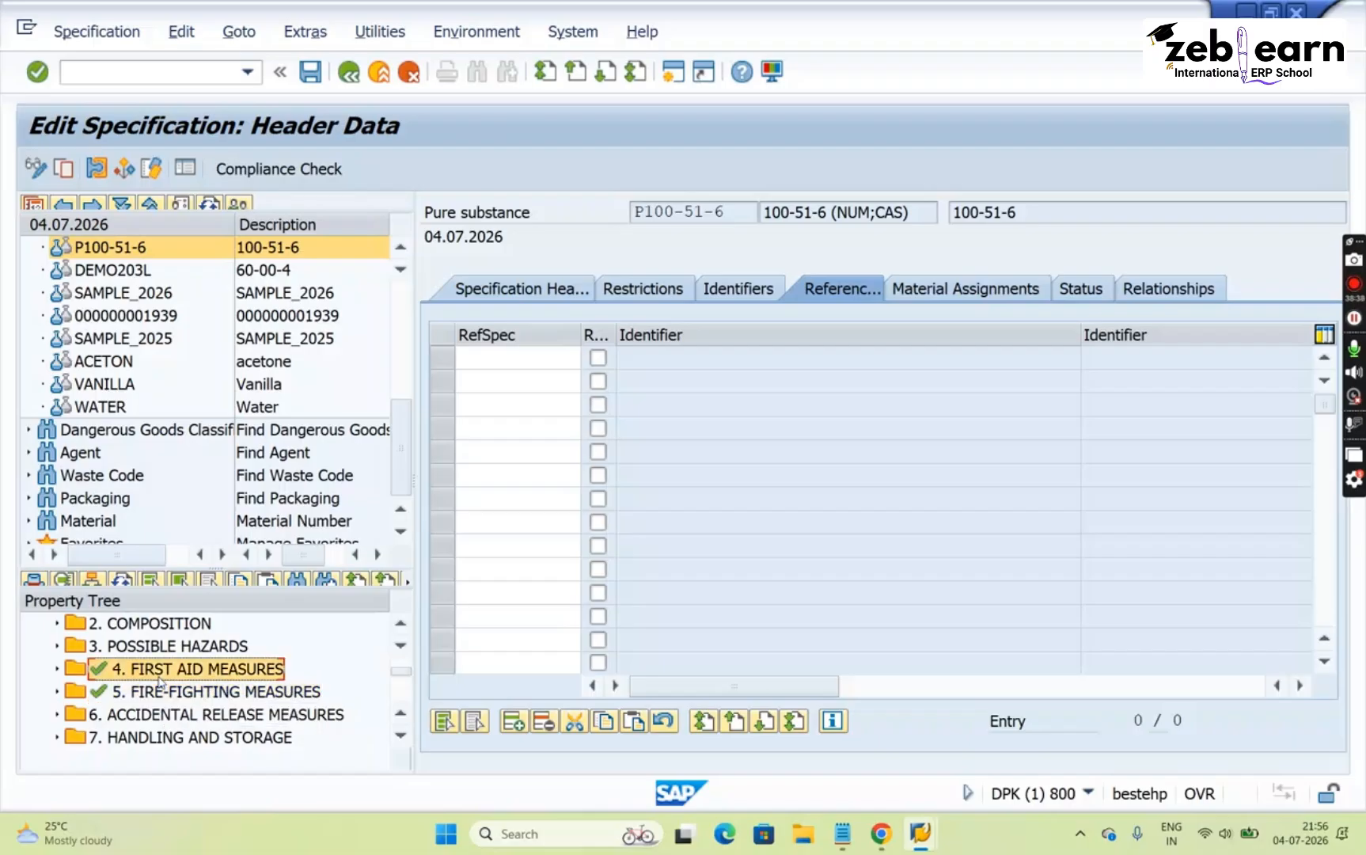
Expand the First Aid Measures section and look through its properties down to the hints for physicians
click(57, 669)
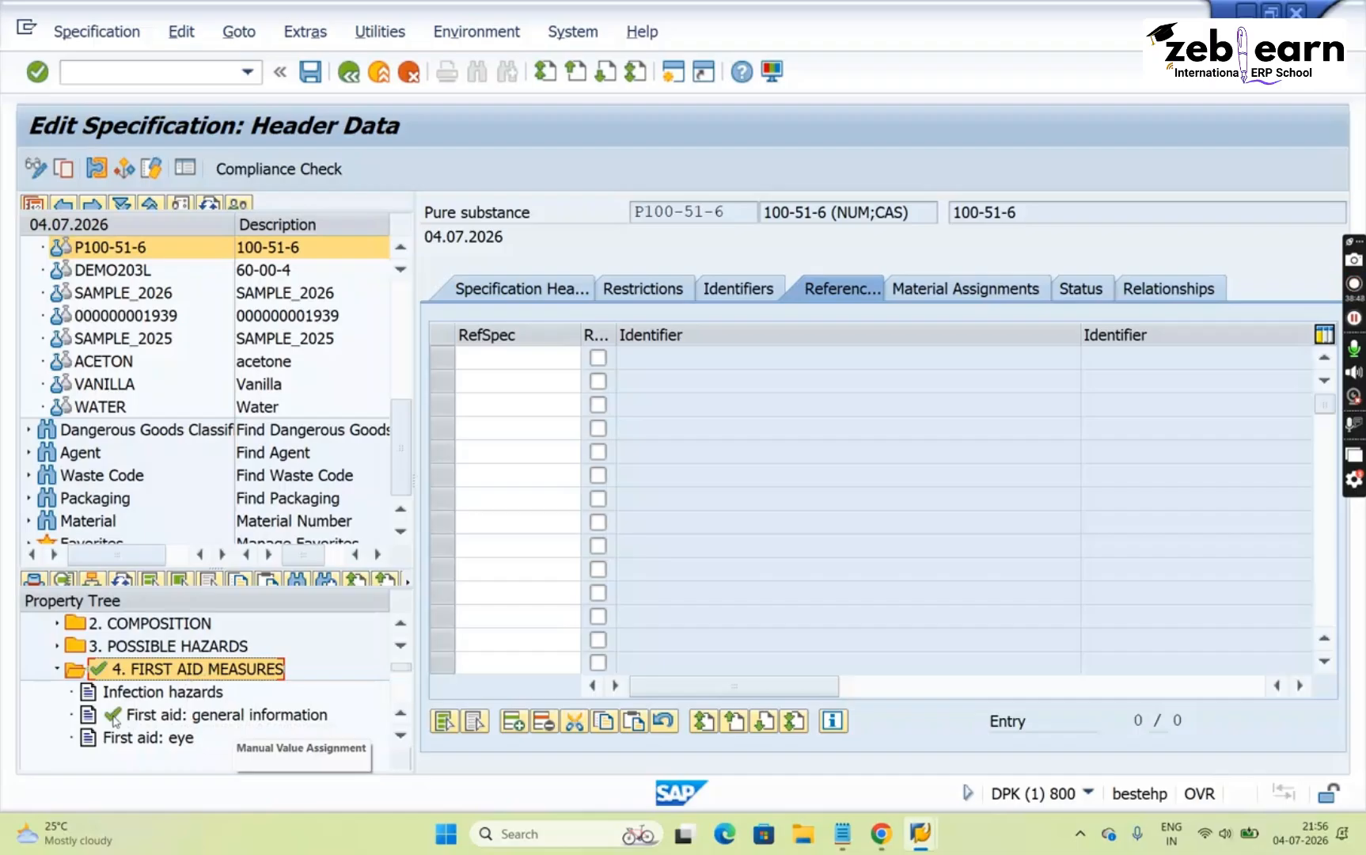
click(402, 735)
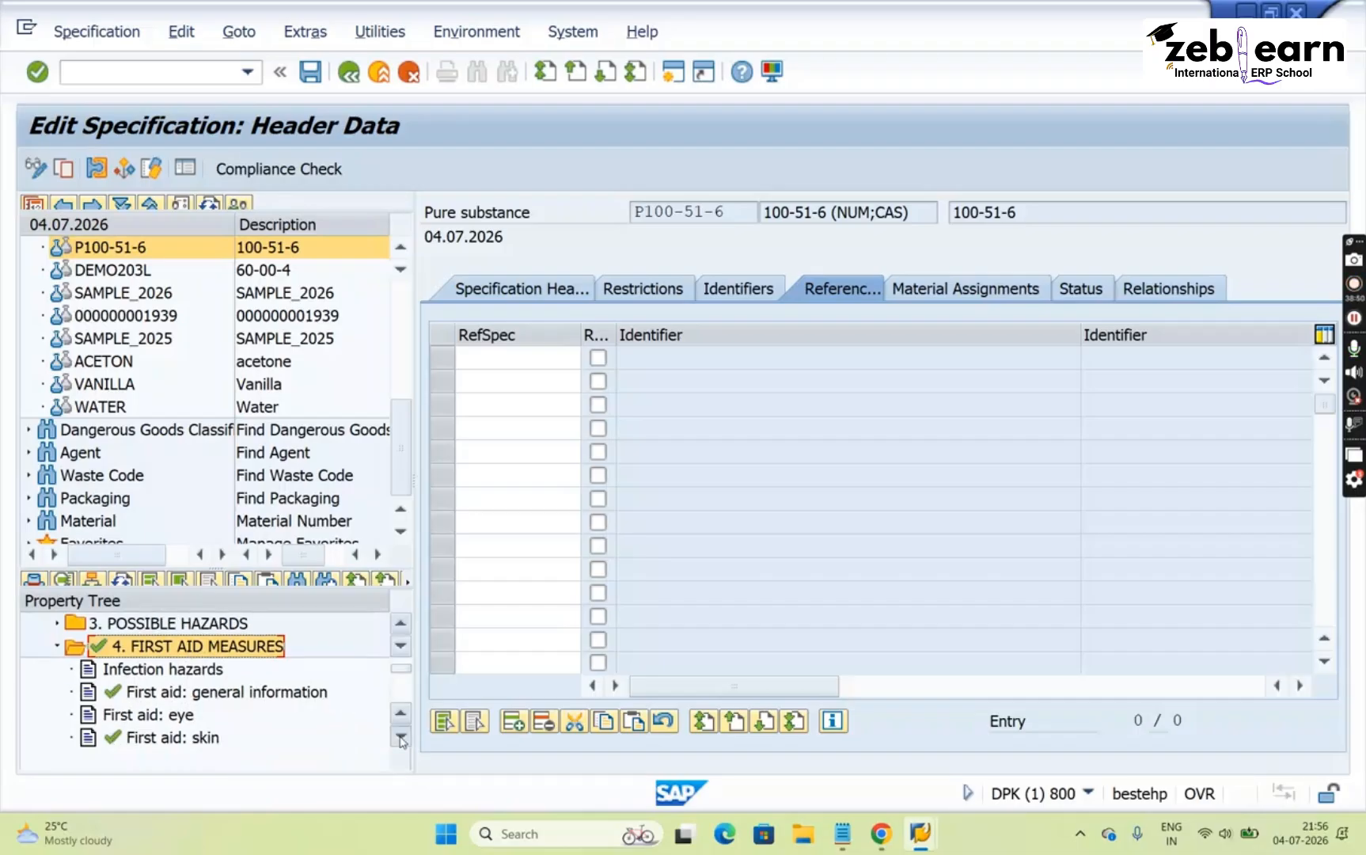
click(186, 696)
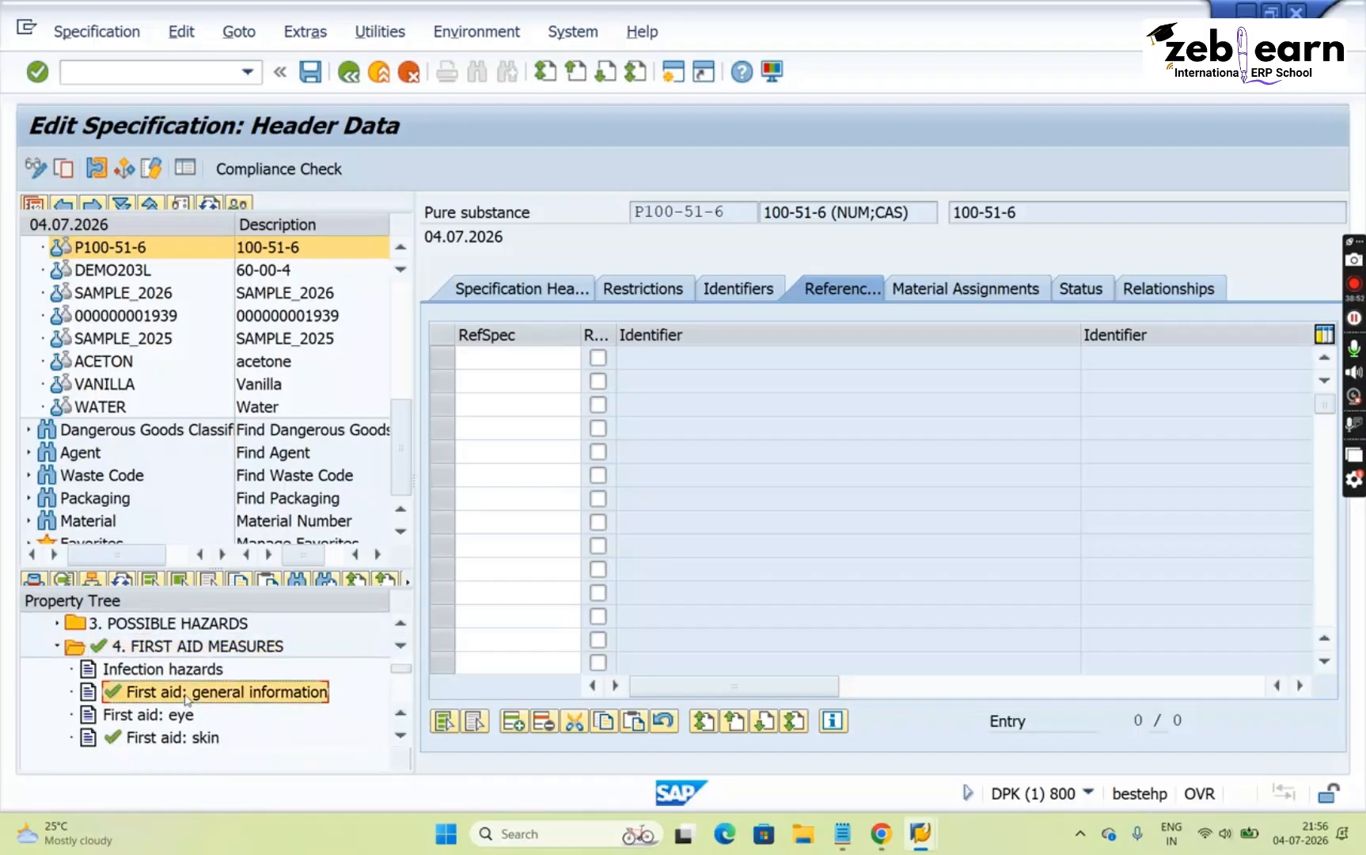
click(158, 737)
click(402, 735)
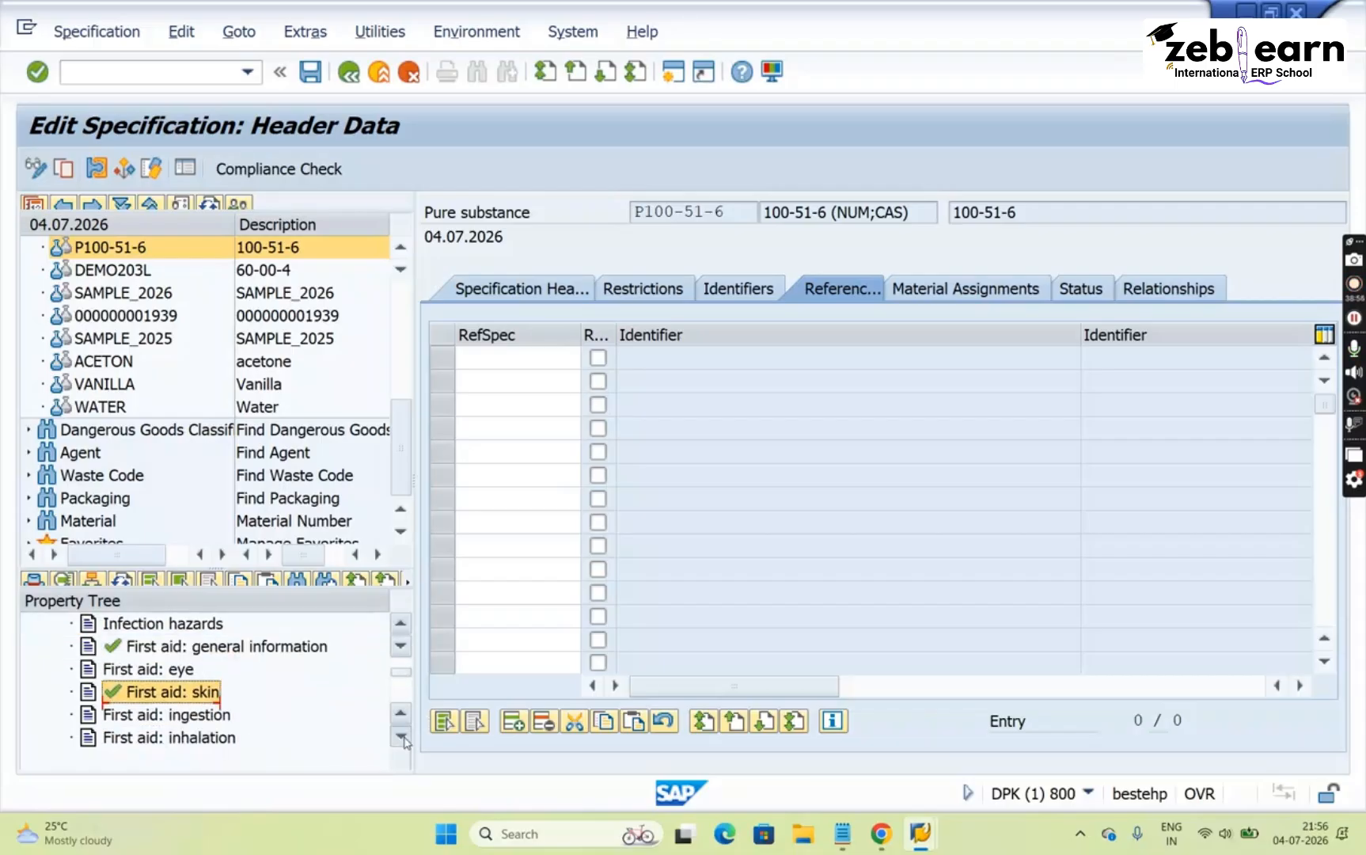
click(402, 735)
click(403, 736)
click(402, 736)
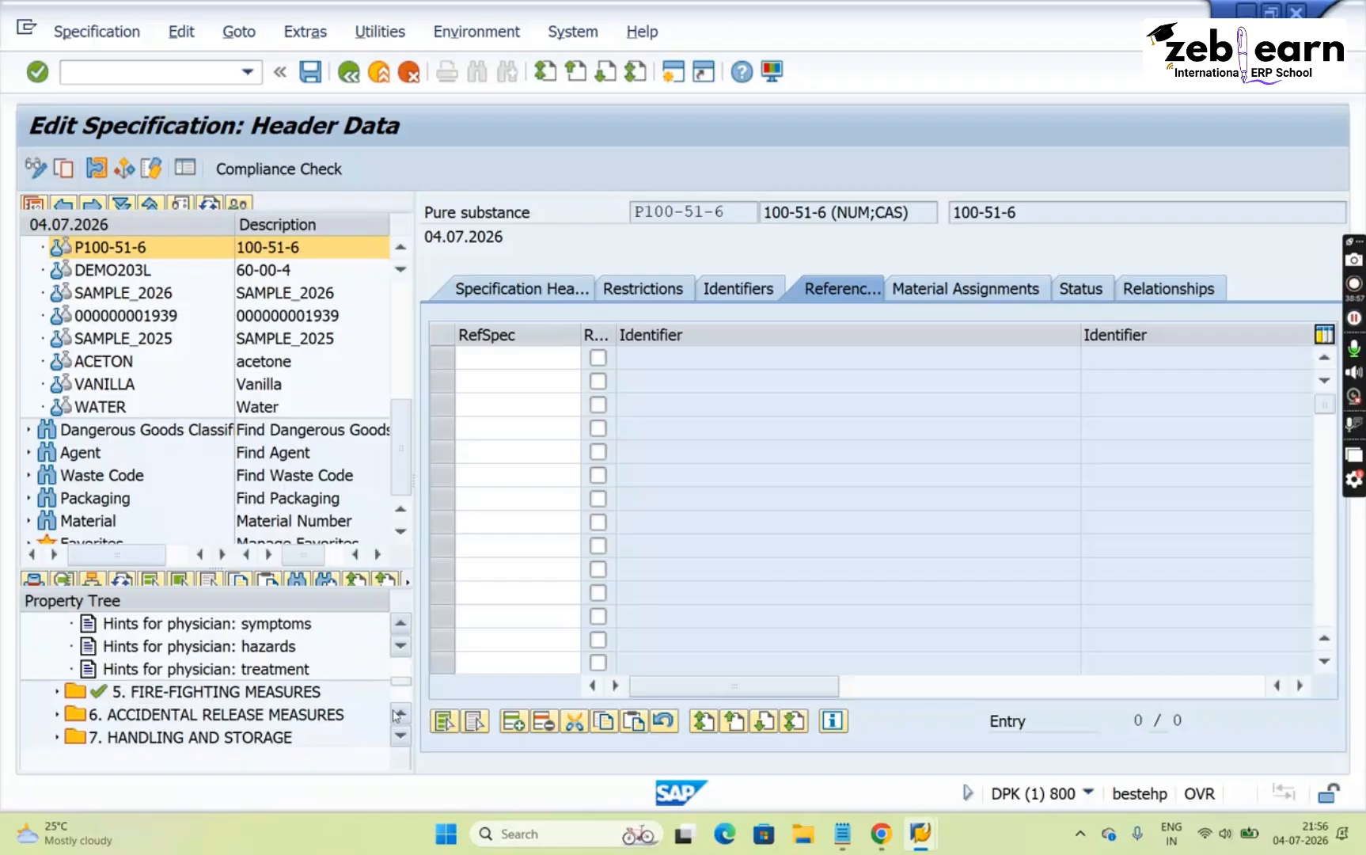
Return to the start of the first aid properties and point out First aid: general information and First aid: skin
click(401, 625)
click(401, 625)
click(401, 625)
click(401, 625)
click(402, 625)
click(402, 625)
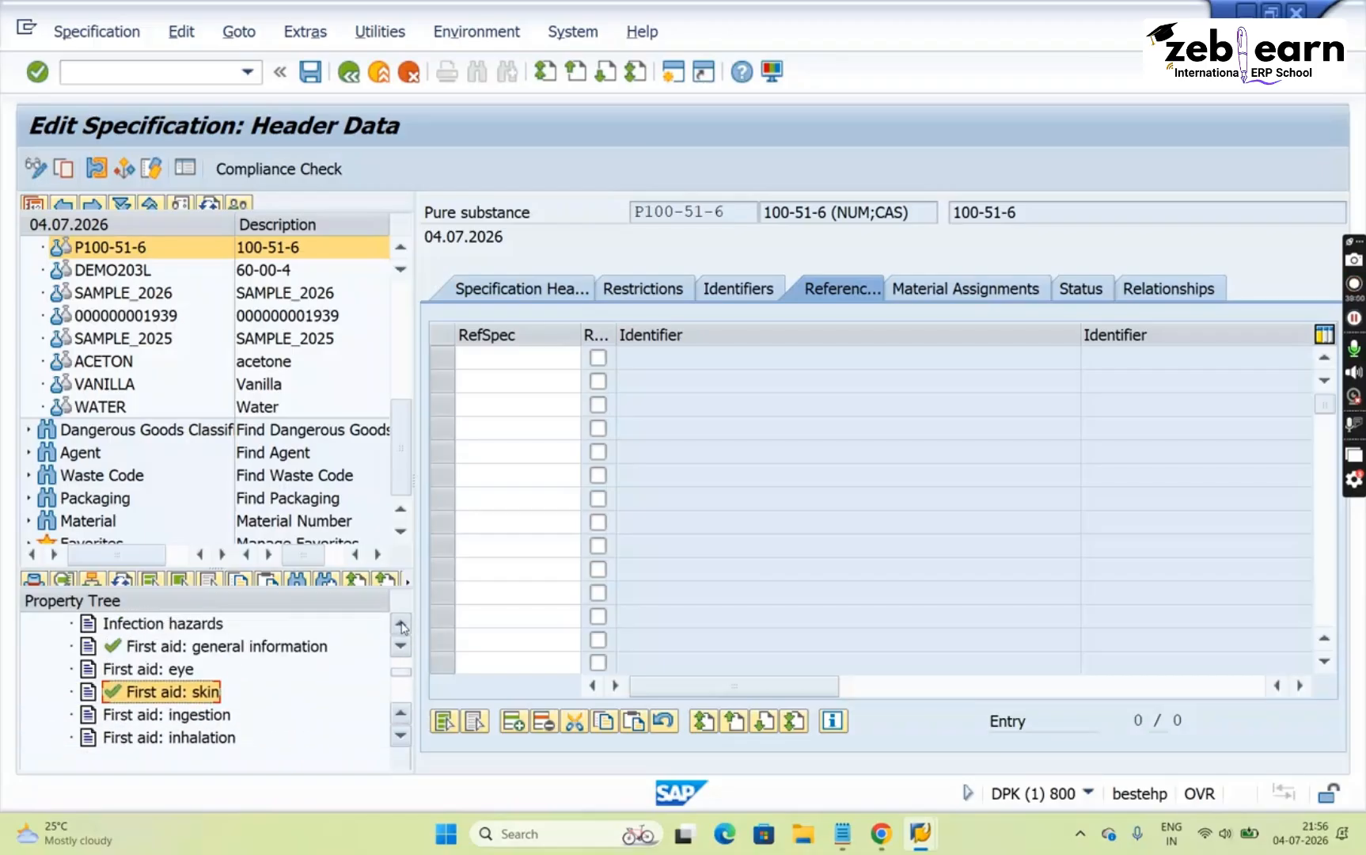
click(179, 647)
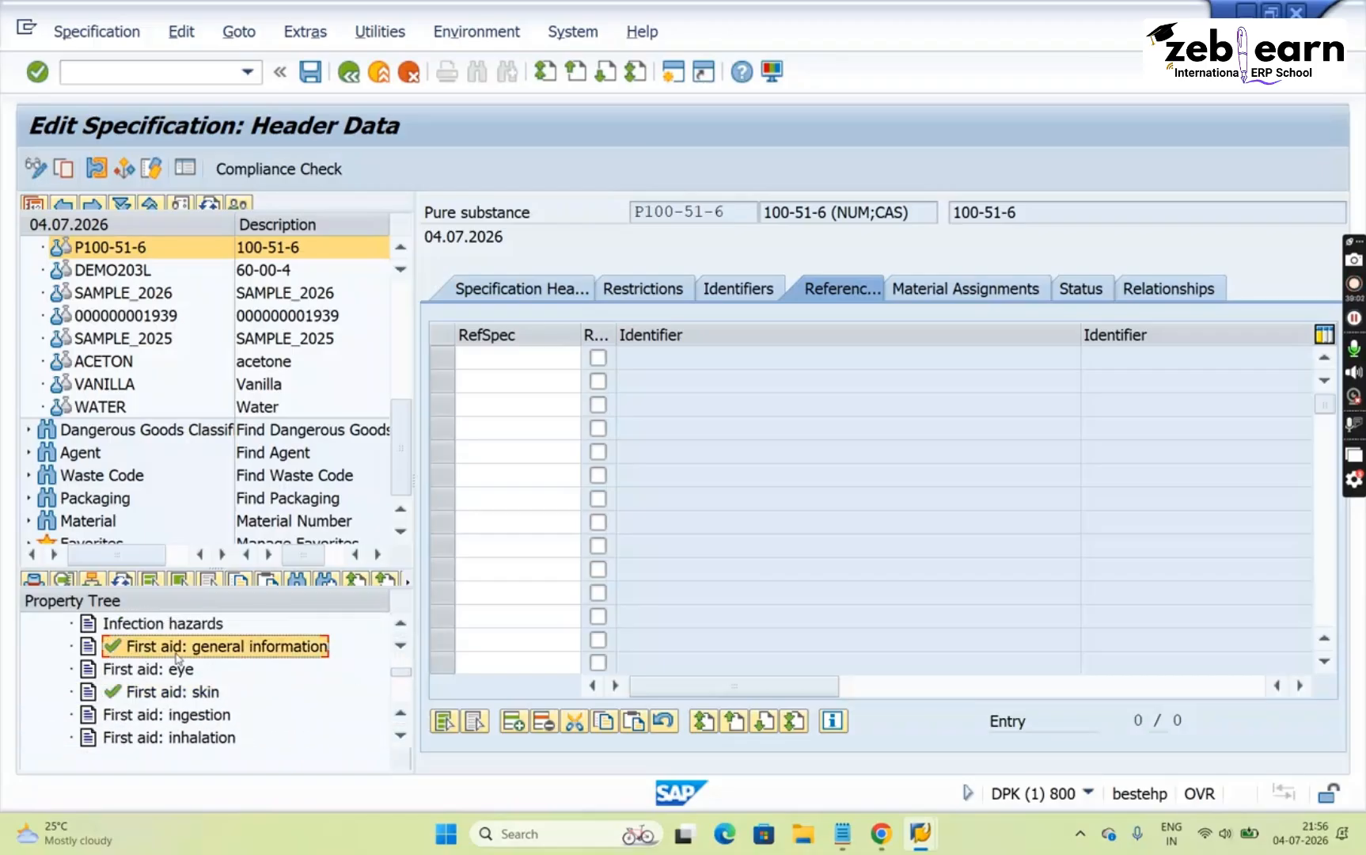
click(168, 694)
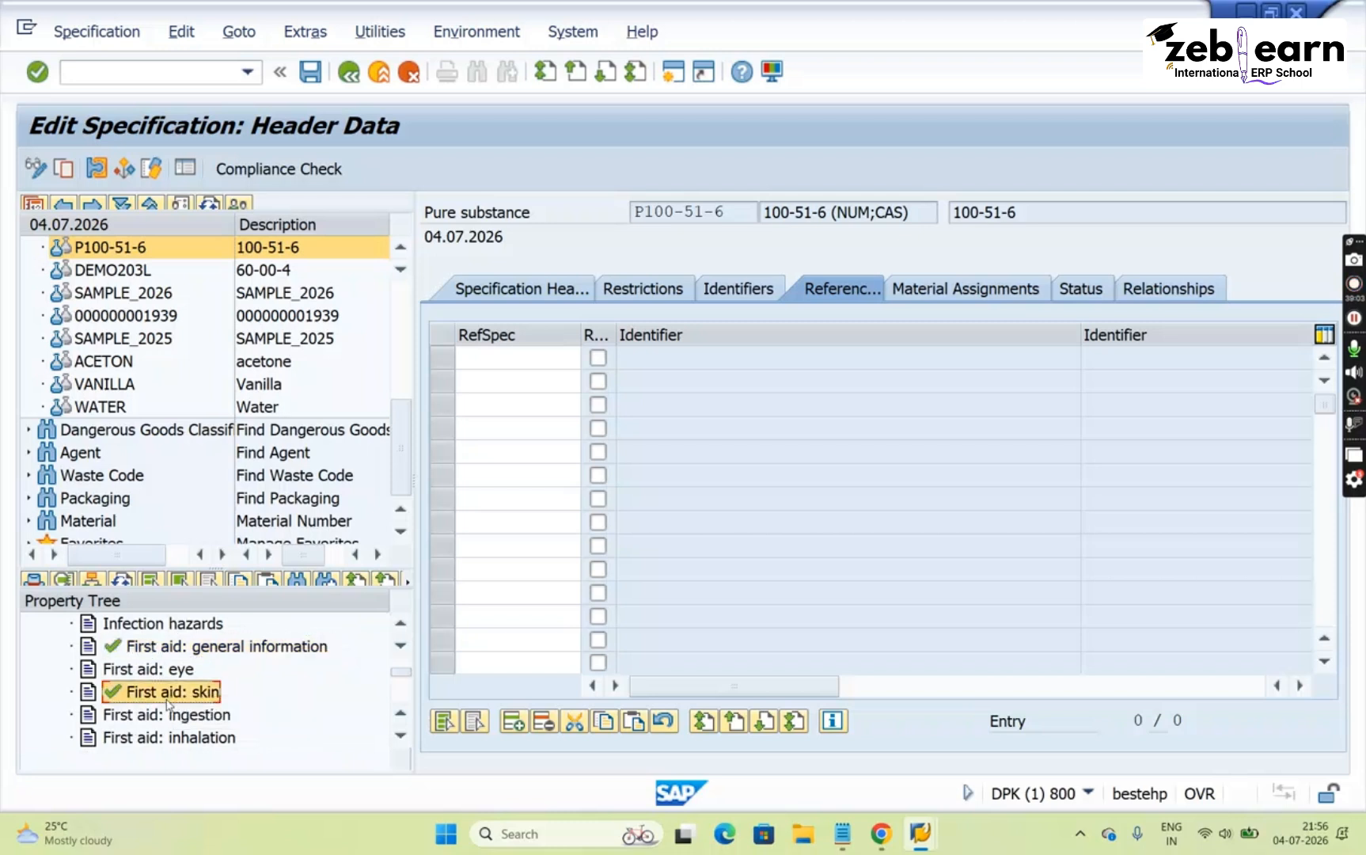
Open the First aid: general information value assignment and widen its Advice column to read the first two phrases
double_click(227, 651)
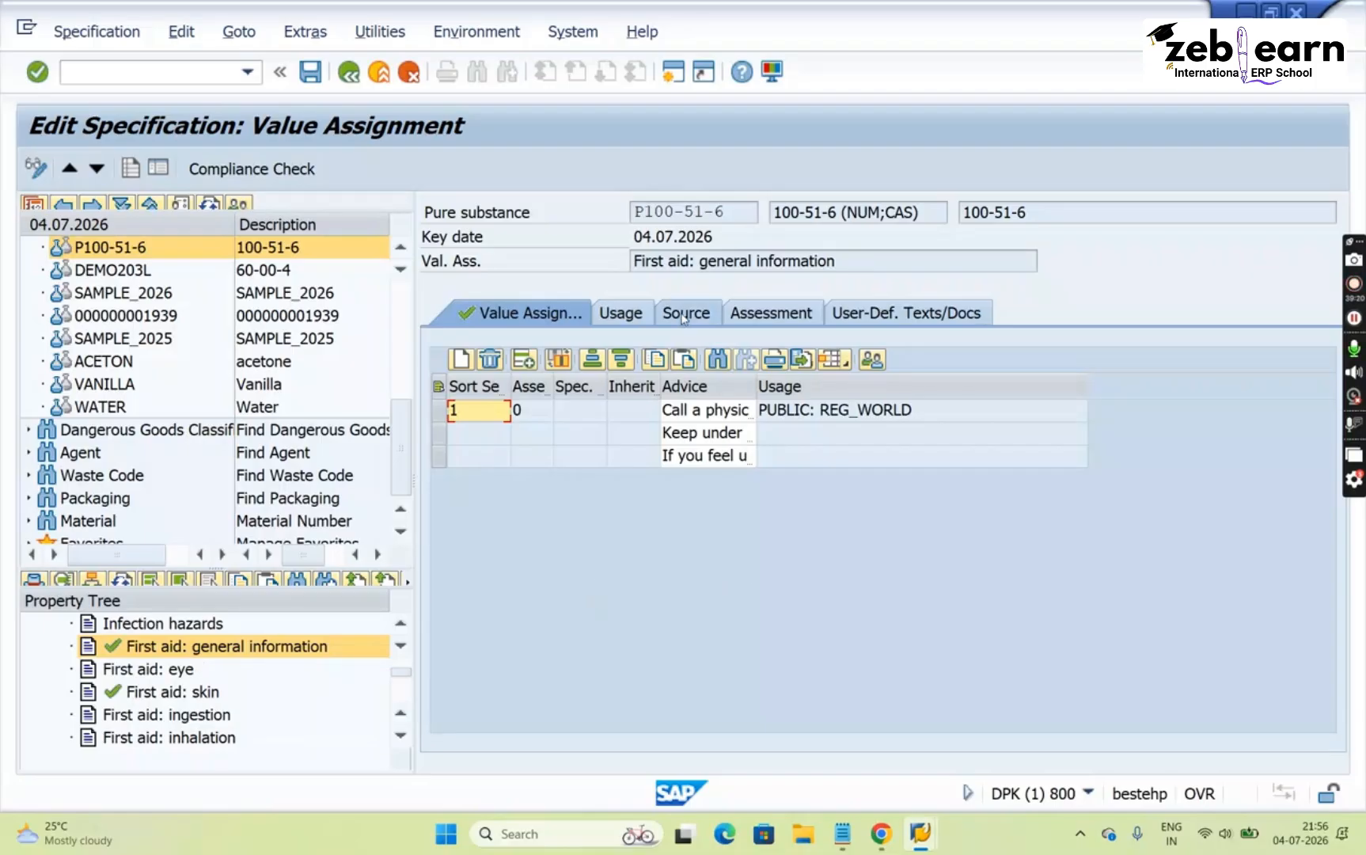
drag(756, 387, 1143, 390)
click(913, 417)
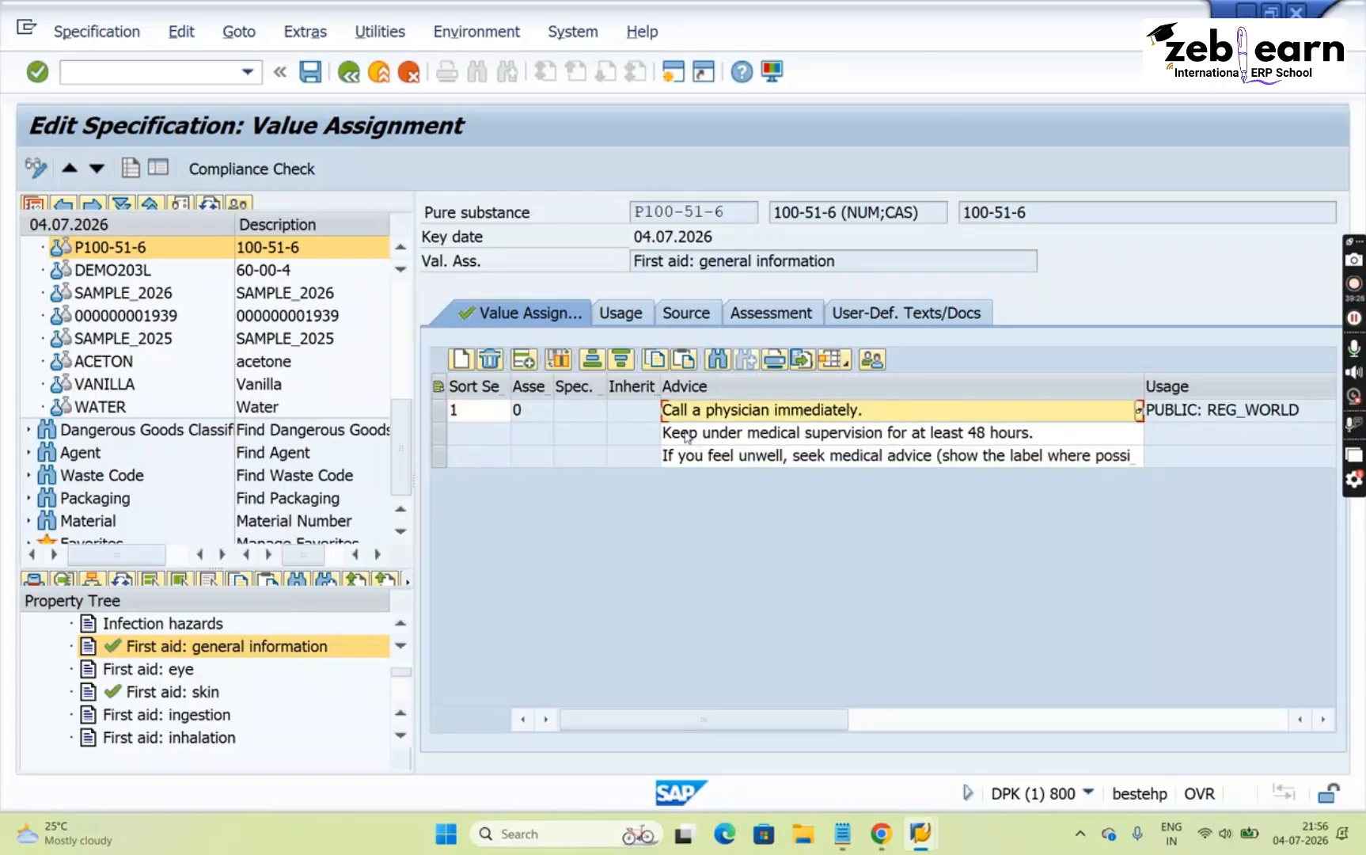
click(1050, 433)
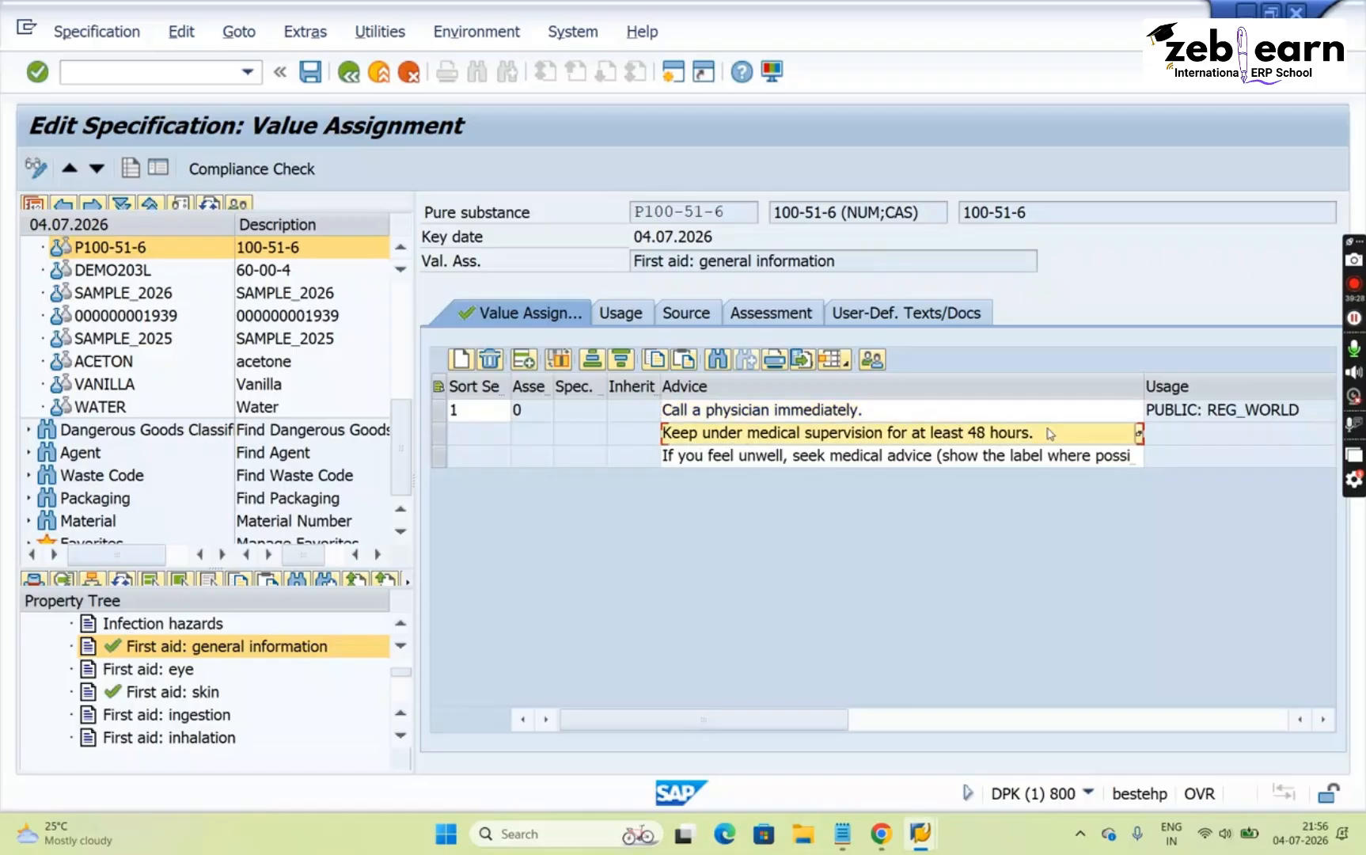
Review the third general information phrase, and open First aid: skin with its Advice column widened to read the full phrase
click(851, 457)
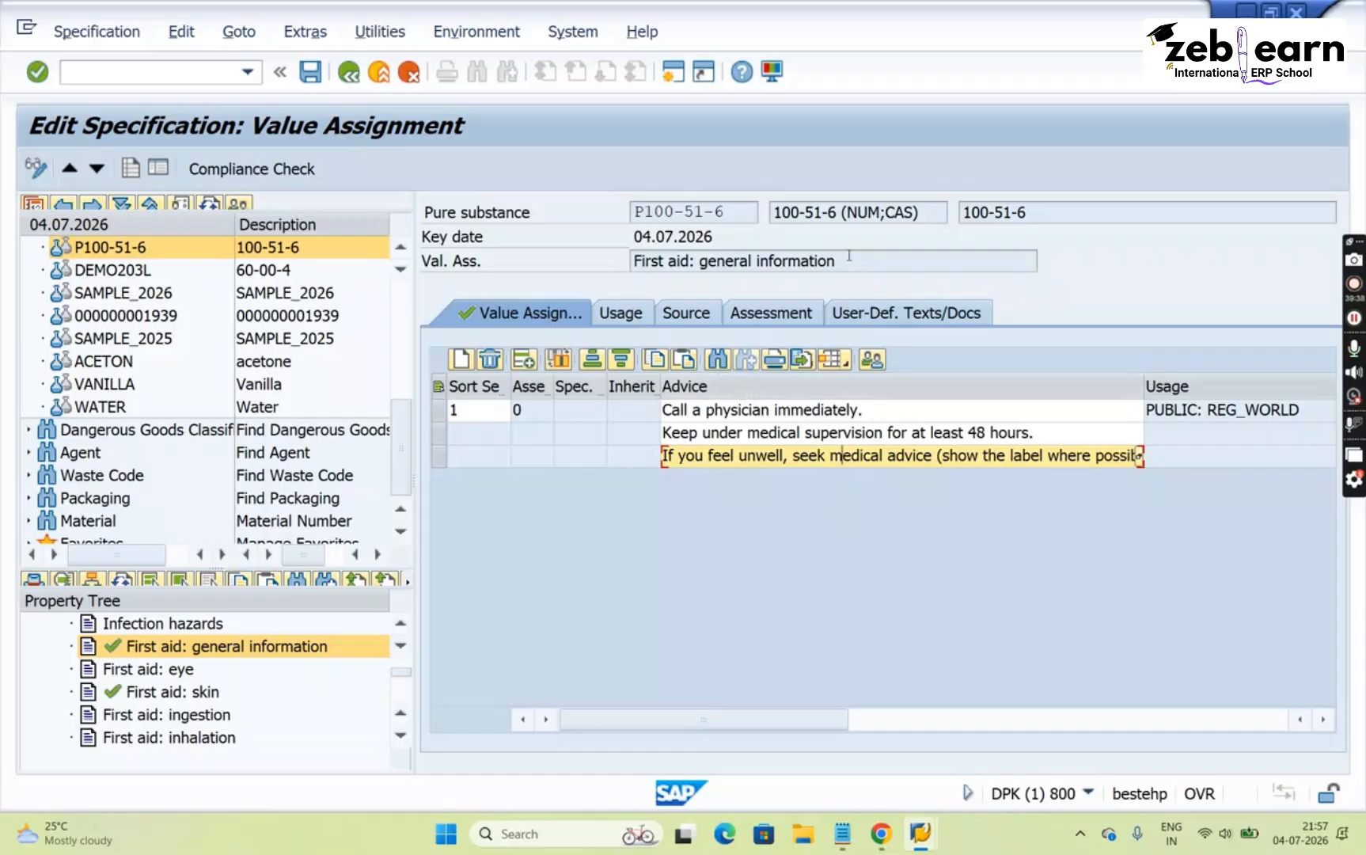
drag(843, 260, 697, 260)
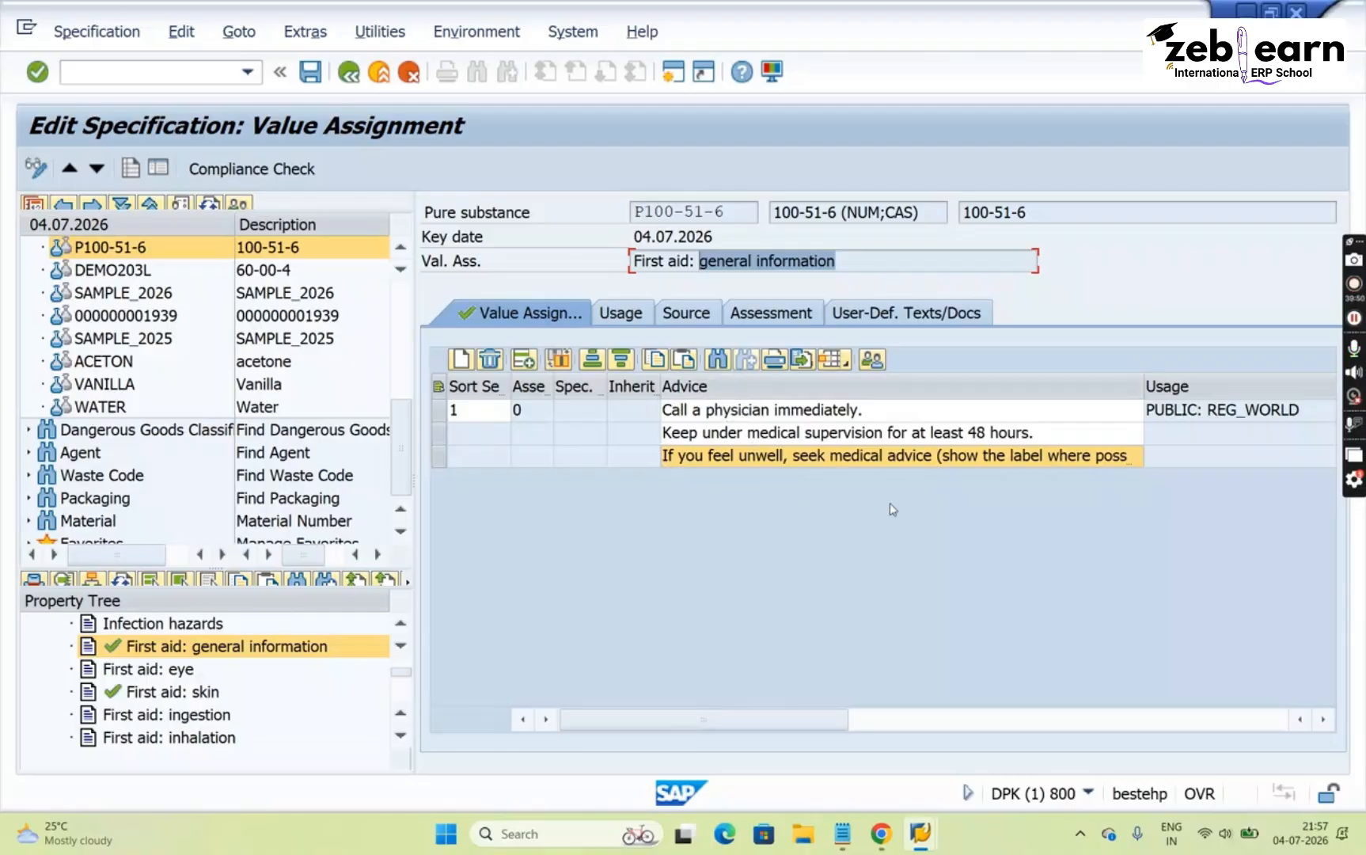
double_click(195, 693)
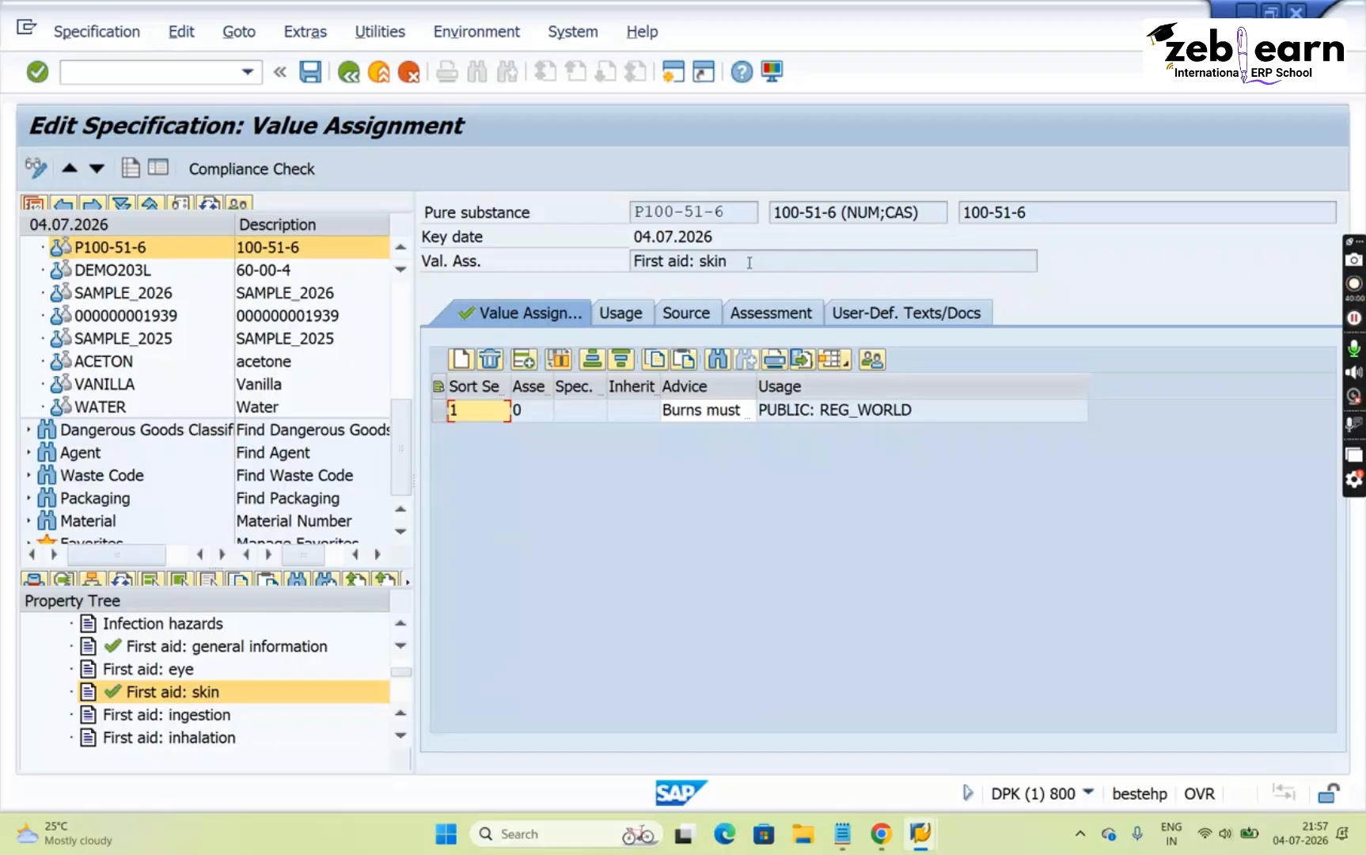
drag(749, 262, 631, 262)
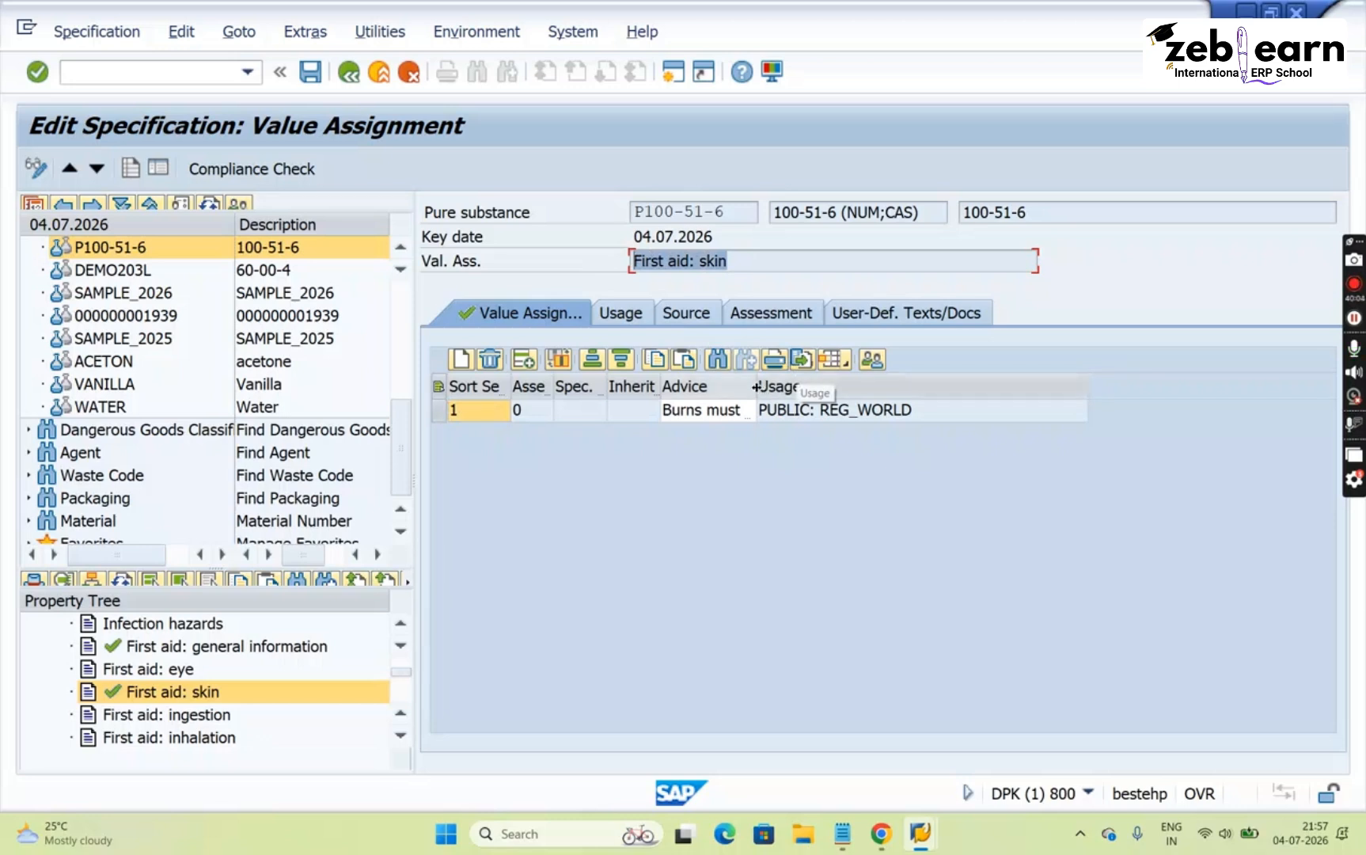
drag(758, 387, 1013, 378)
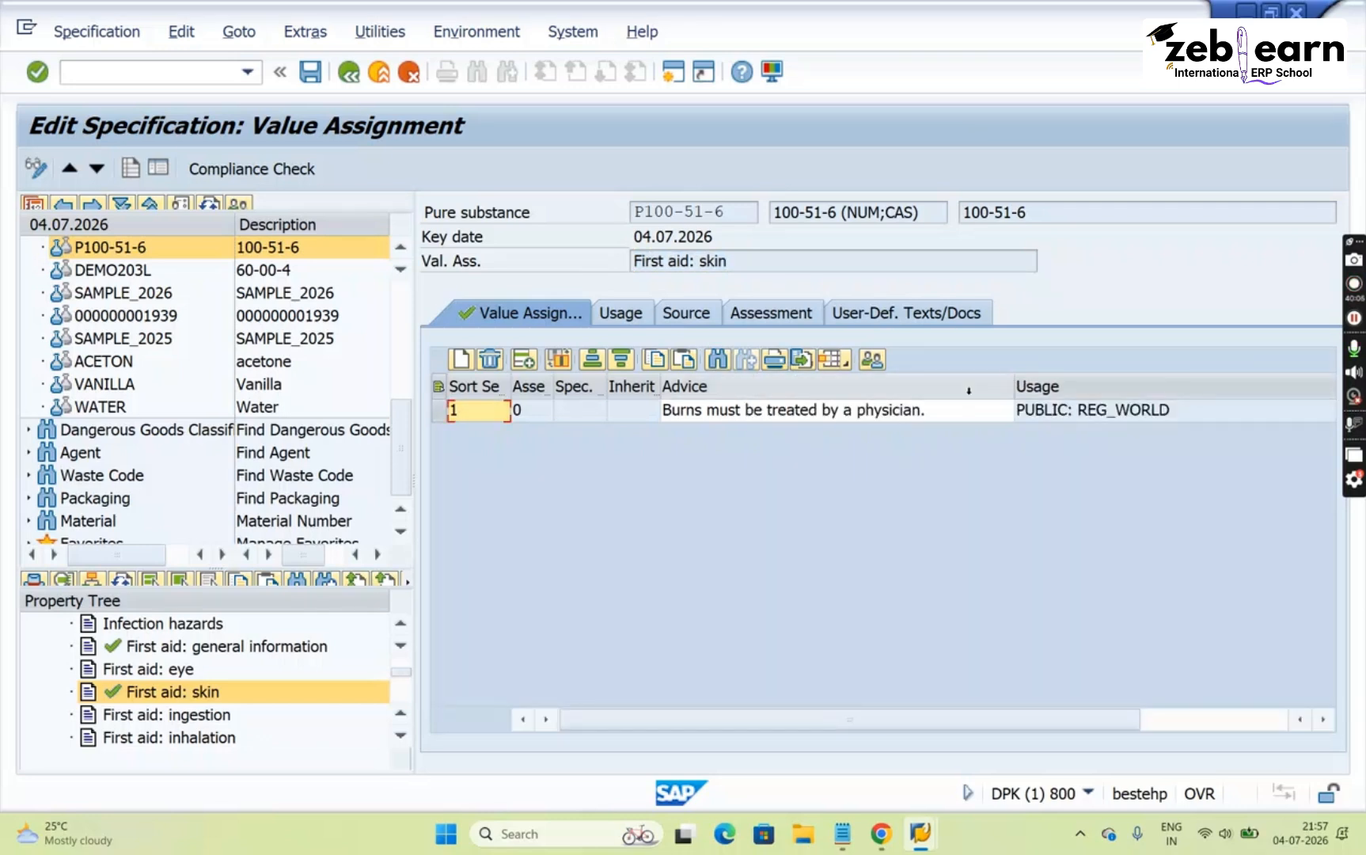
click(877, 418)
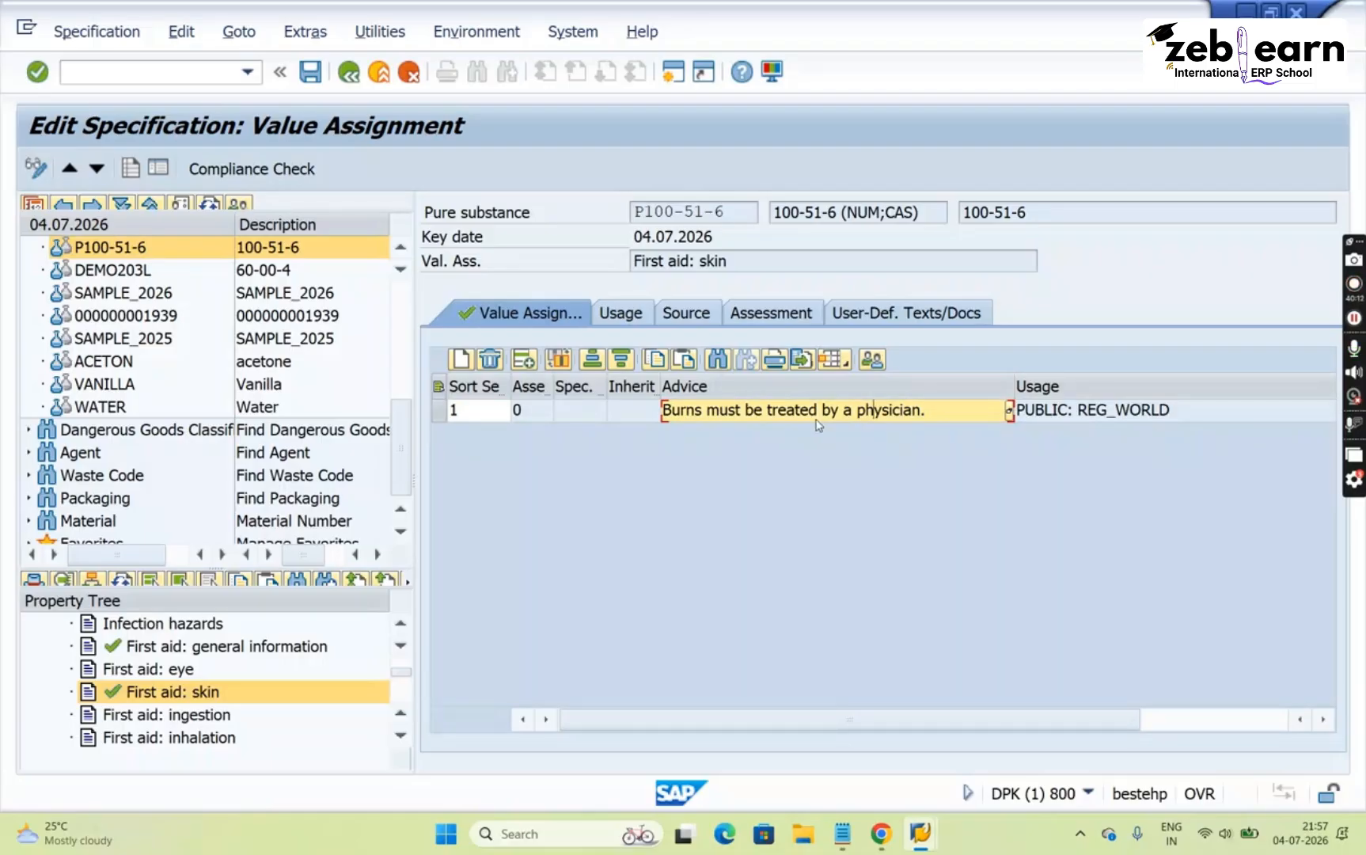
Open the First aid: ingestion value assignment and check its Advice field for phrases
click(196, 721)
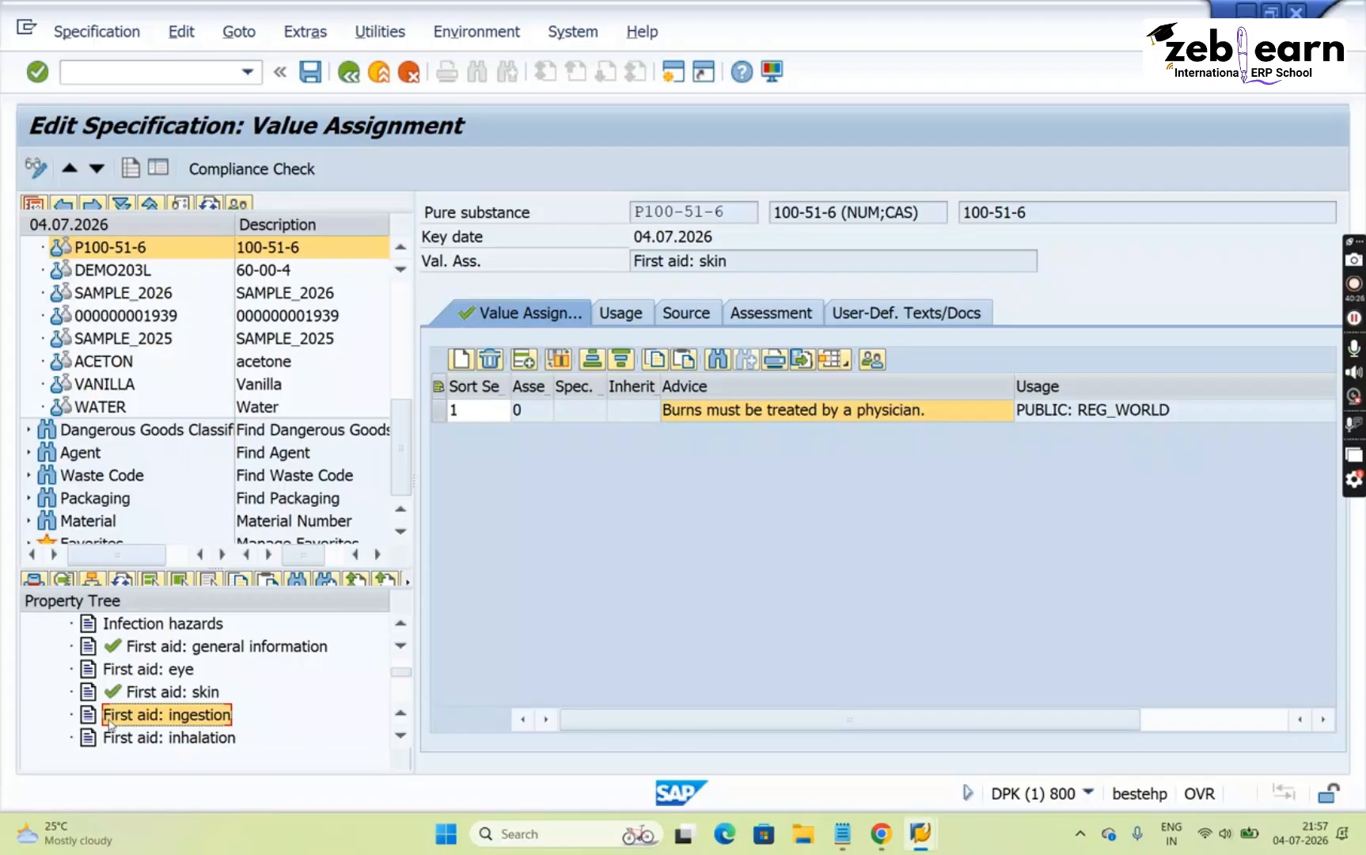
double_click(153, 717)
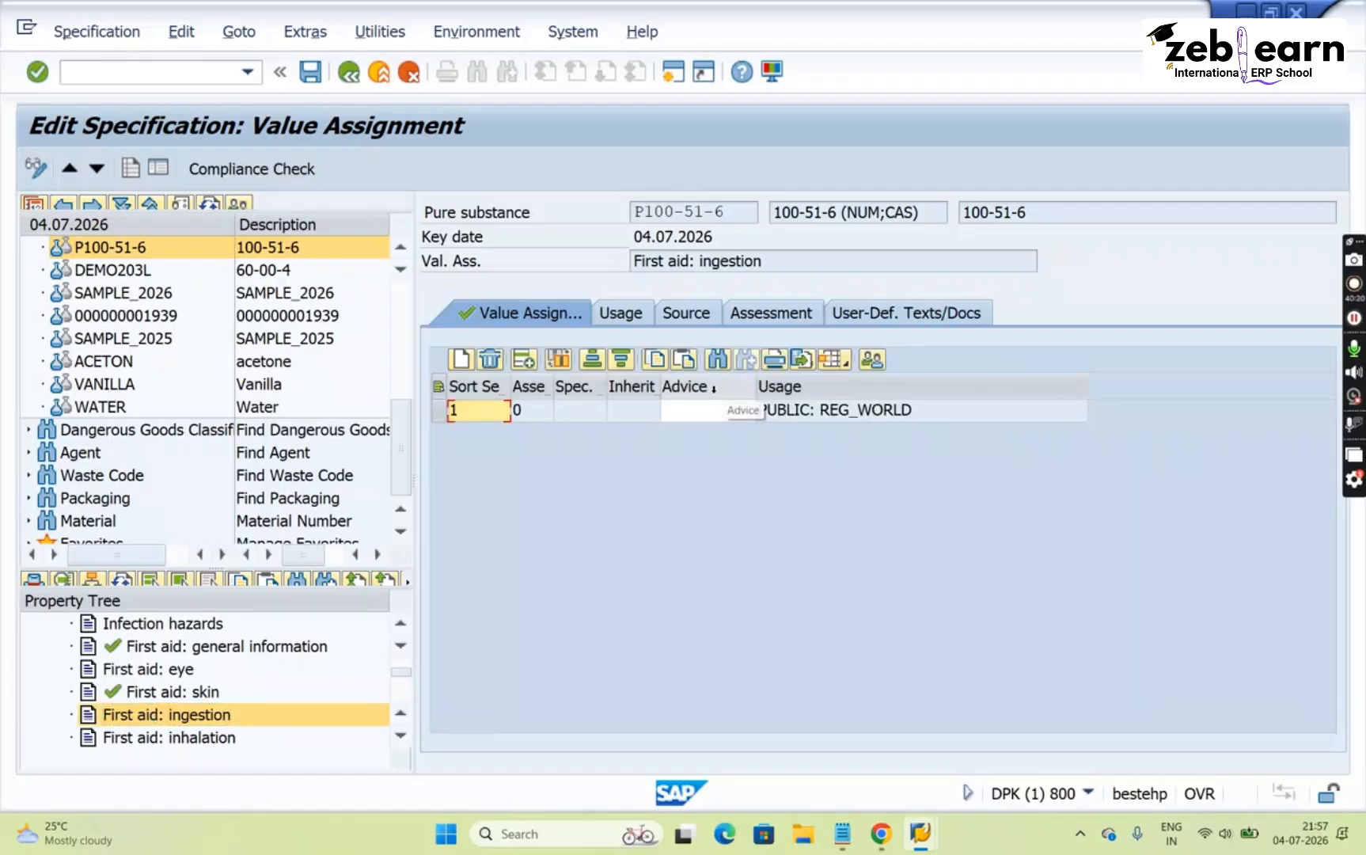
click(711, 409)
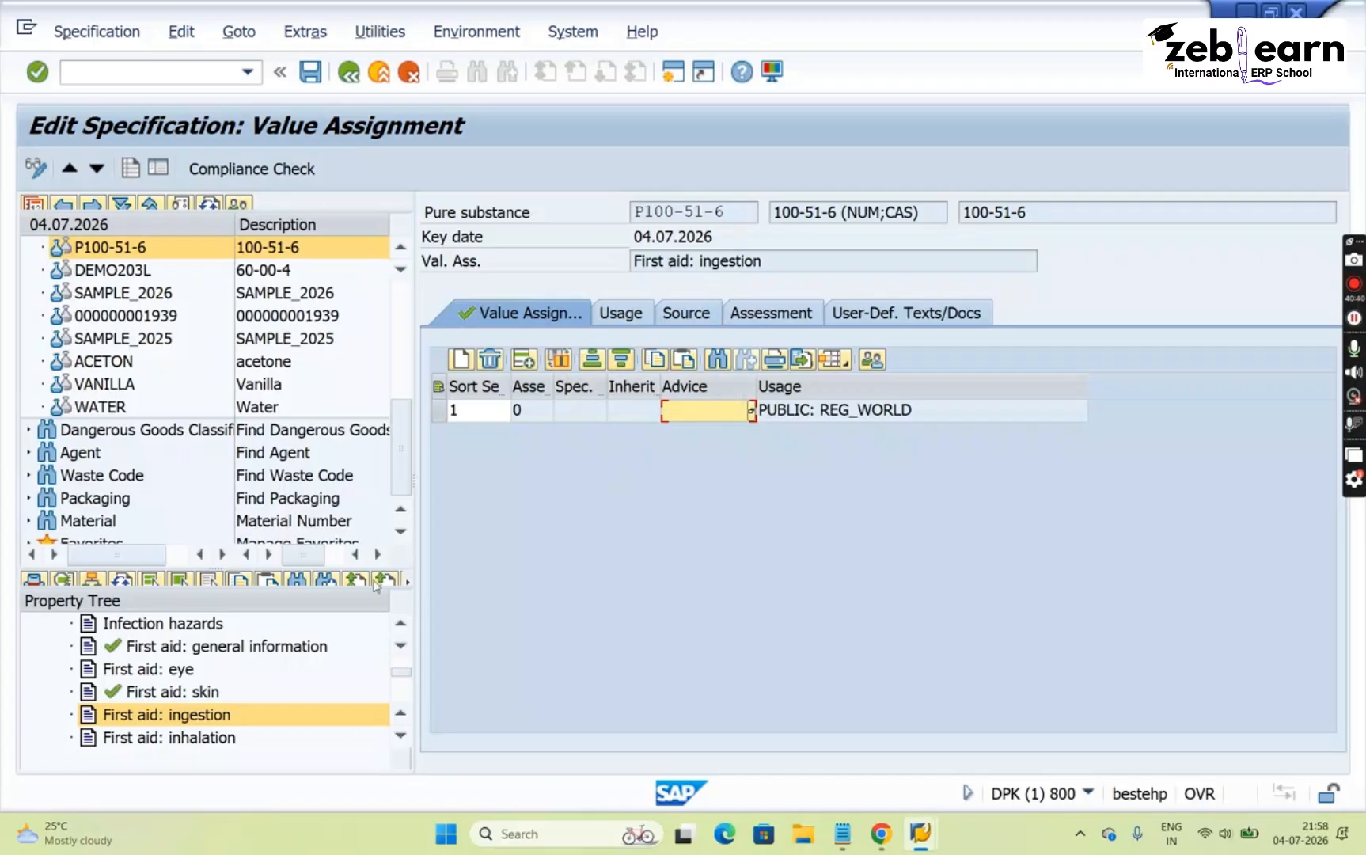
Open the First aid: inhalation value assignment and bring up the phrase selection for its Advice characteristic
double_click(177, 741)
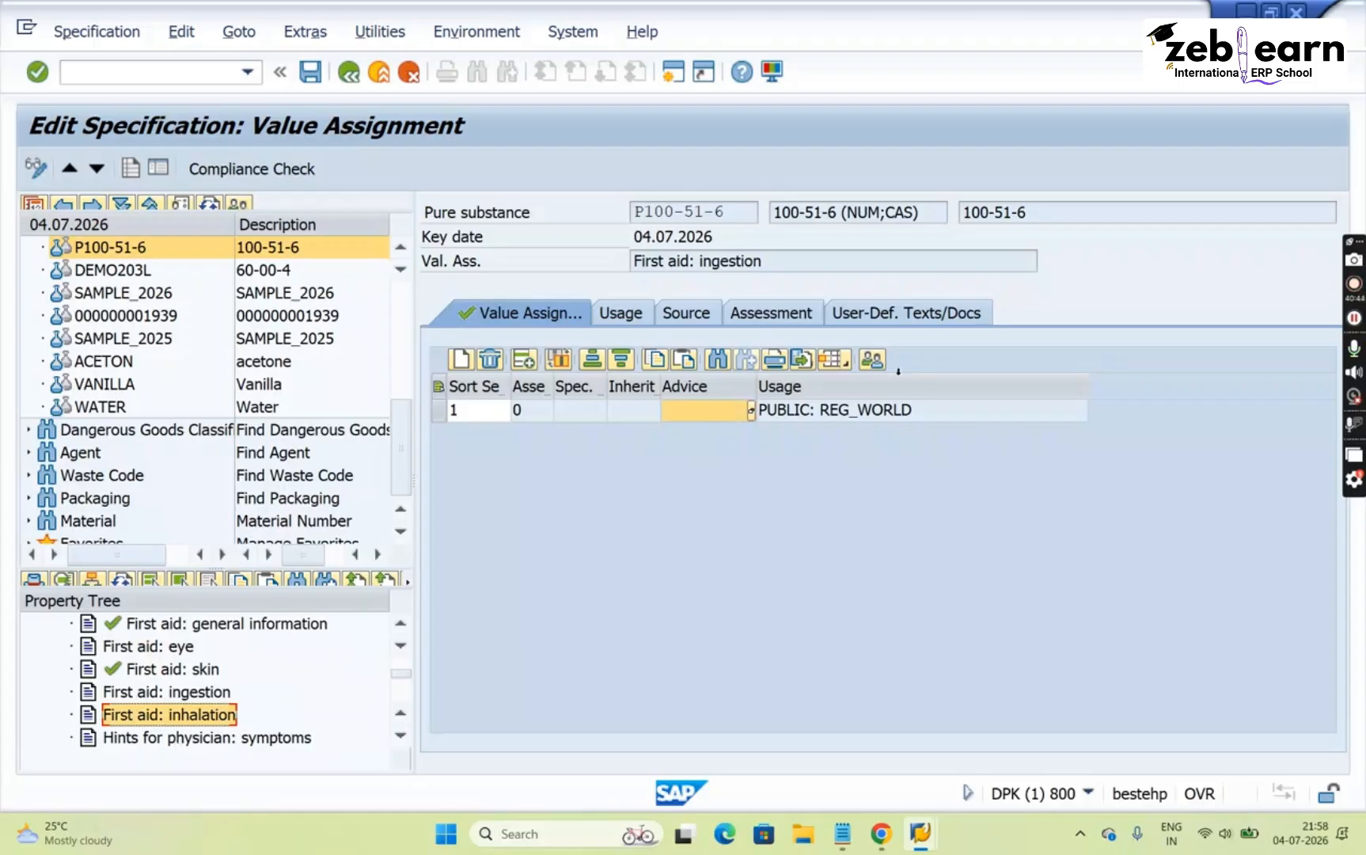
click(170, 716)
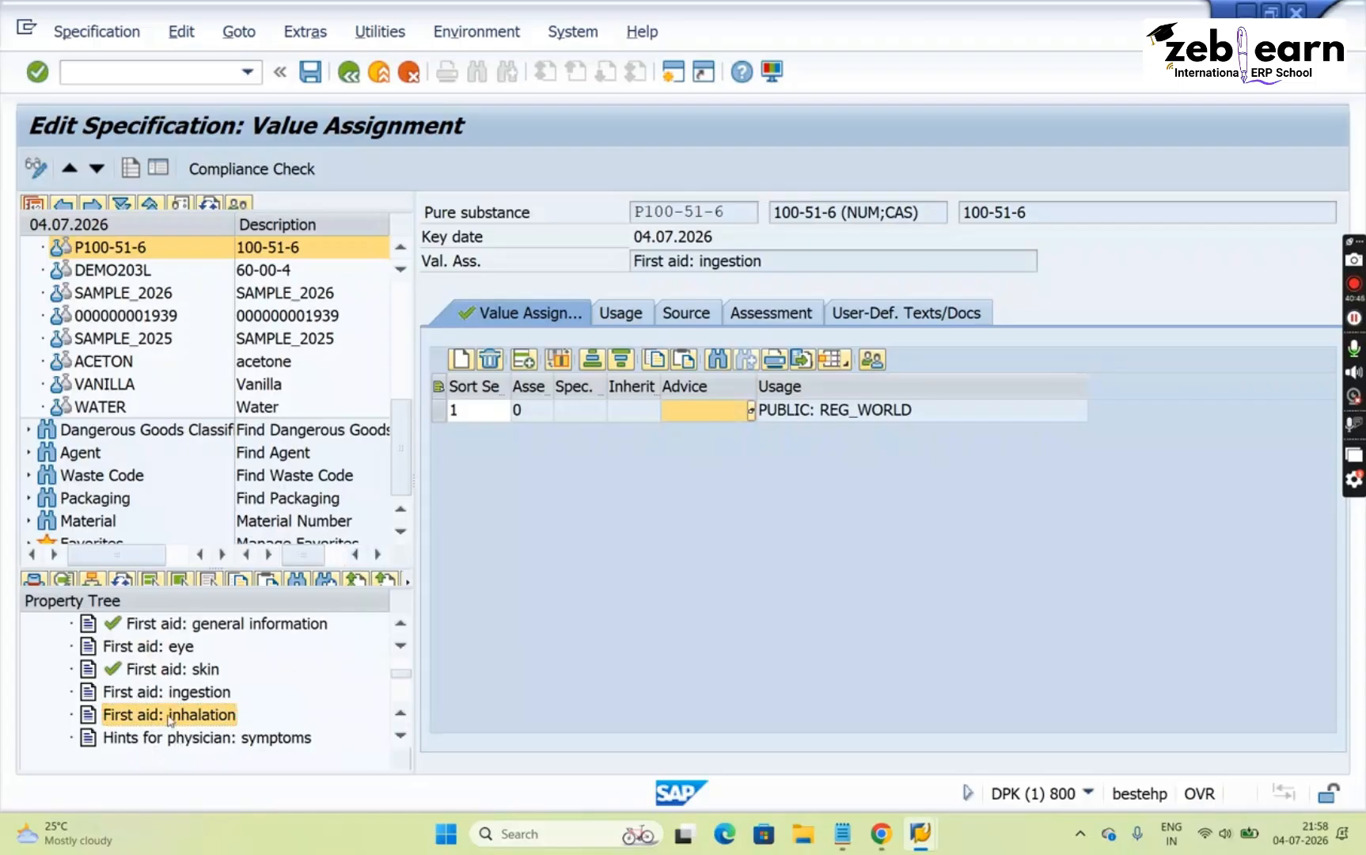
click(671, 413)
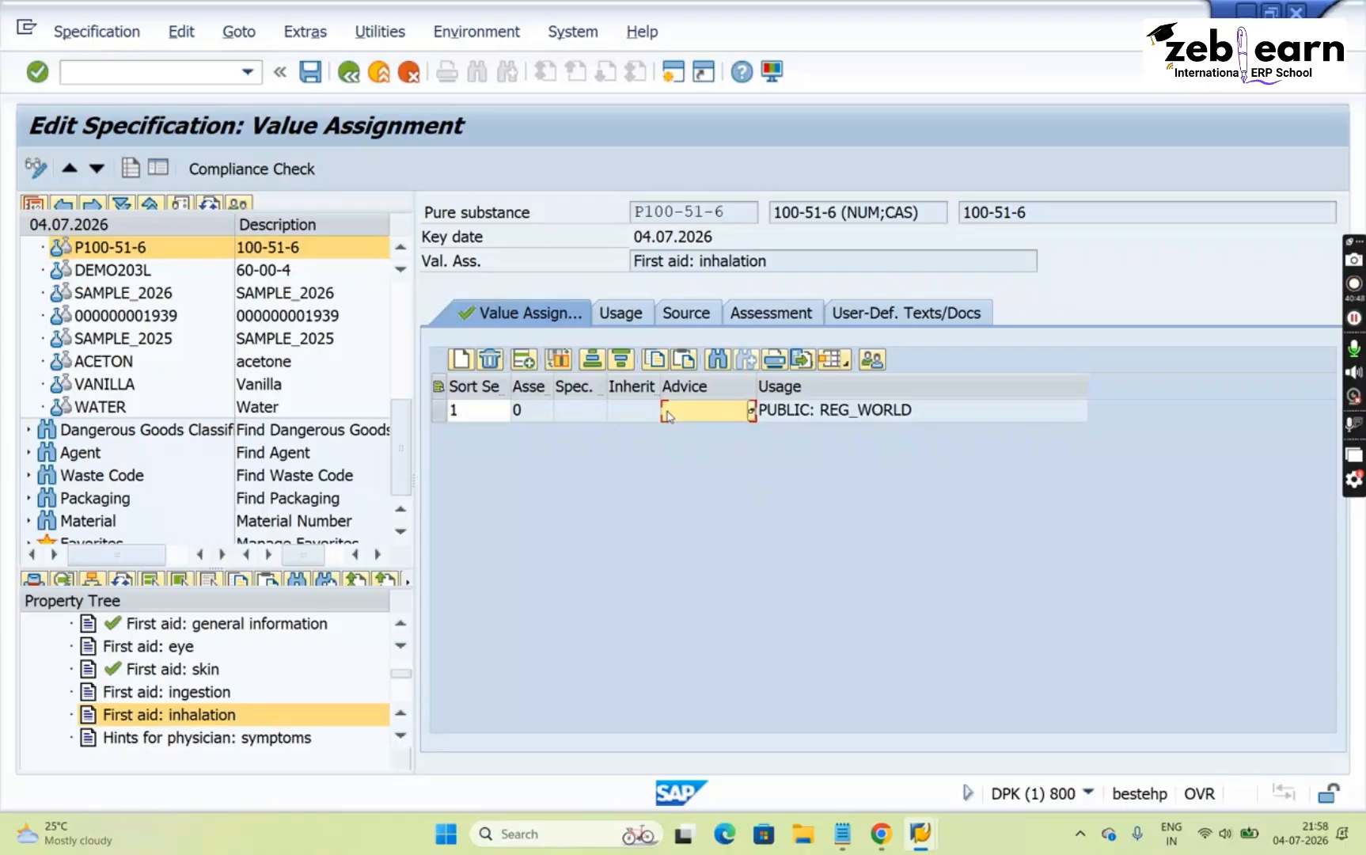
drag(796, 264, 459, 262)
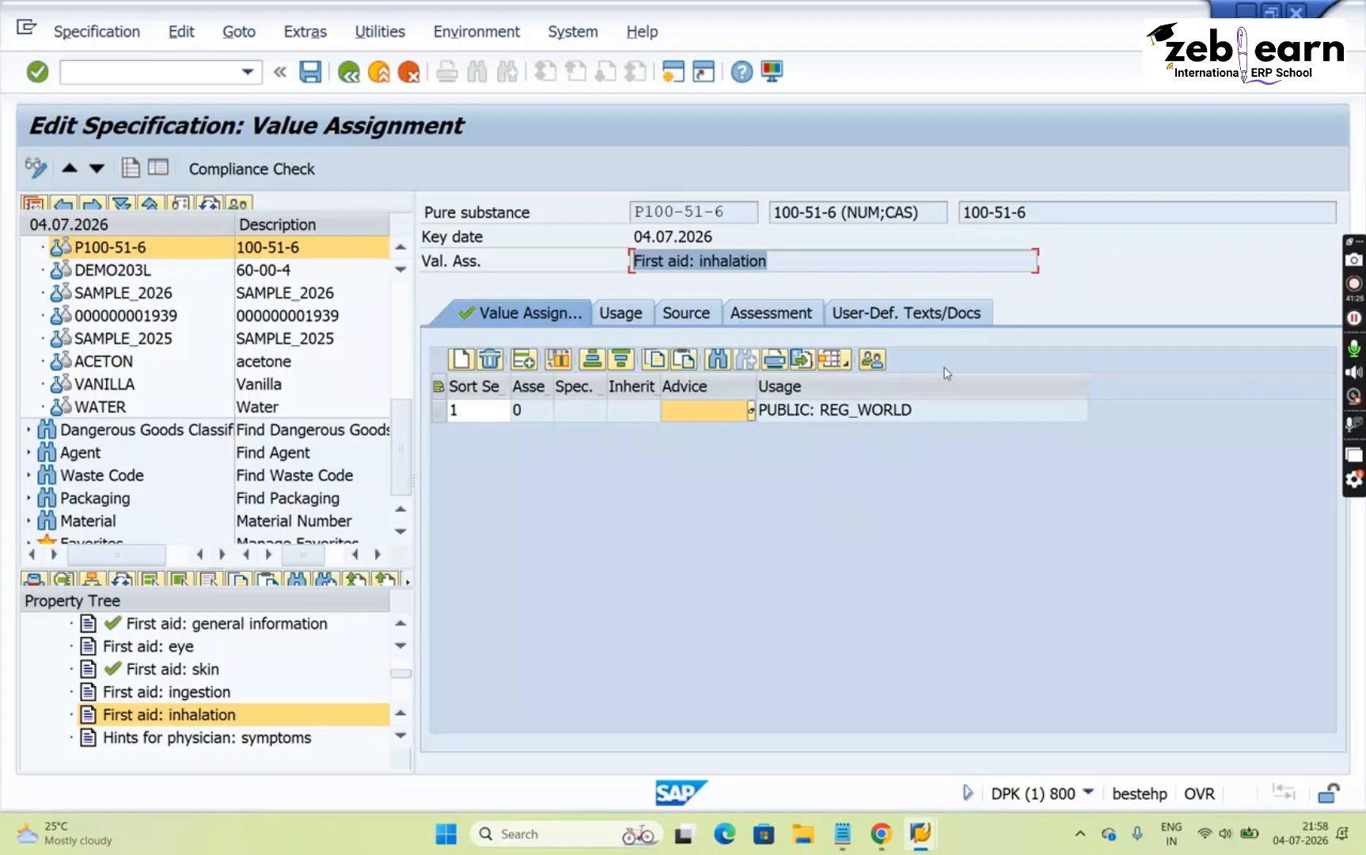
click(714, 420)
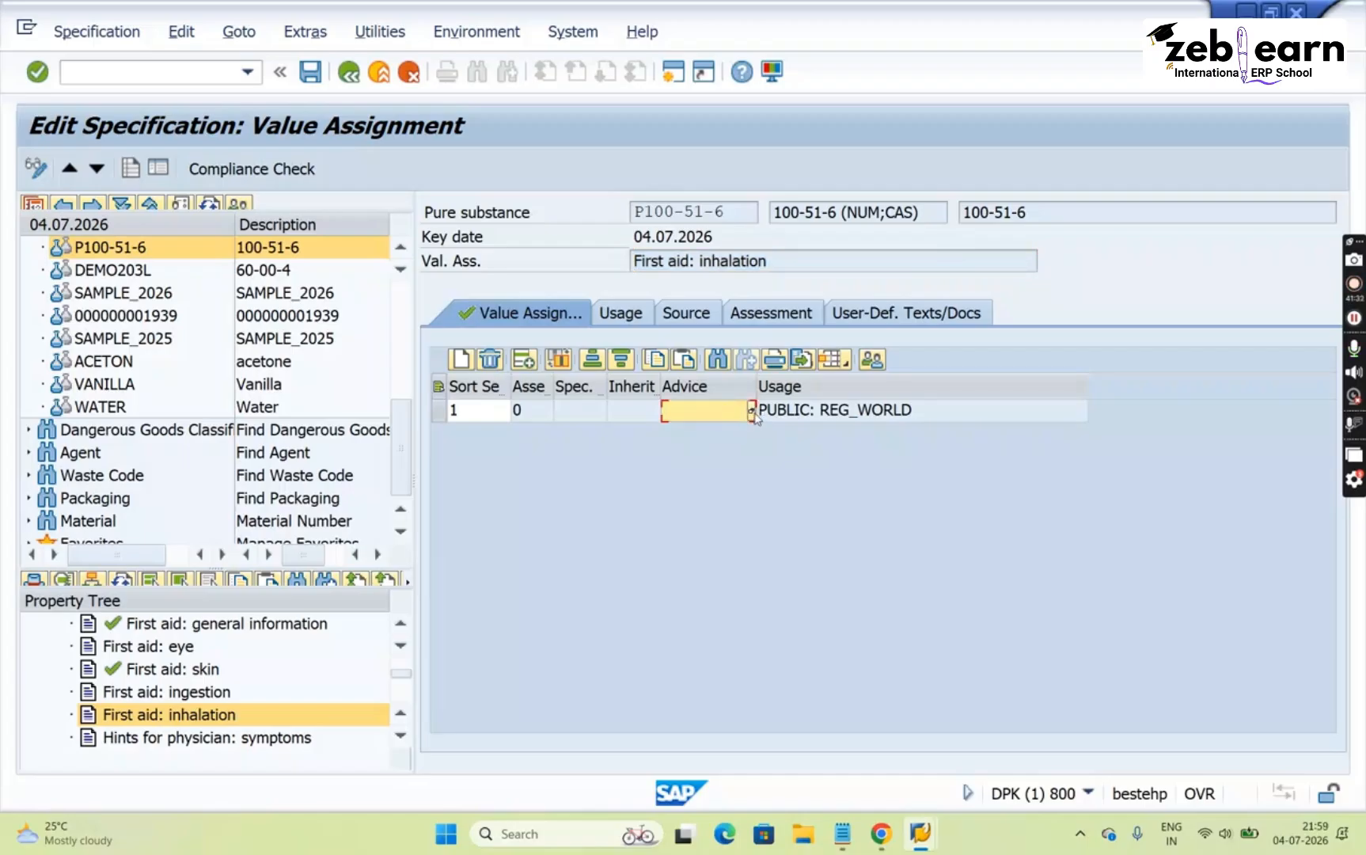
click(751, 413)
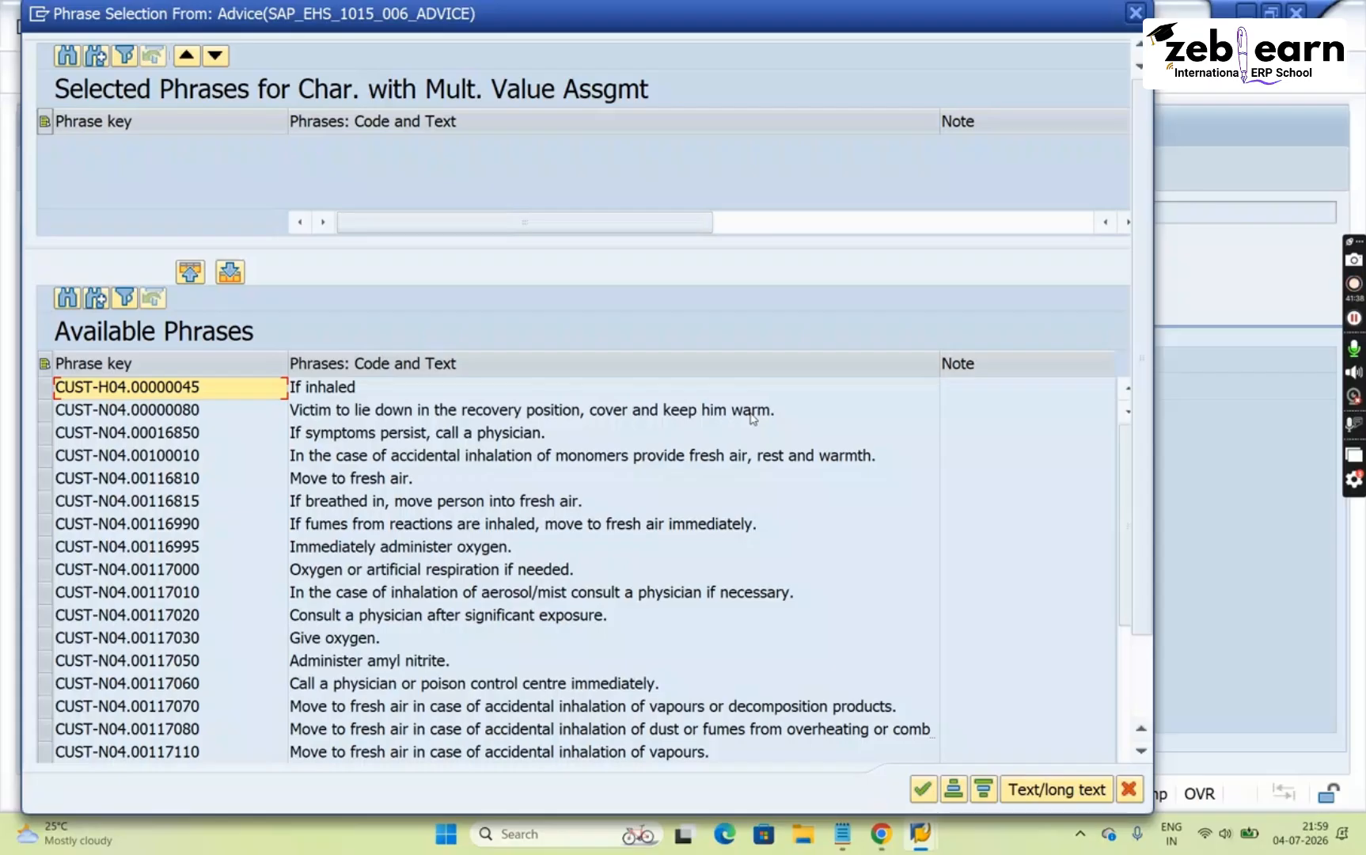
Look through the available inhalation advice phrases down to "Move to fresh air in case of accidental inhalation of vapours."
click(402, 432)
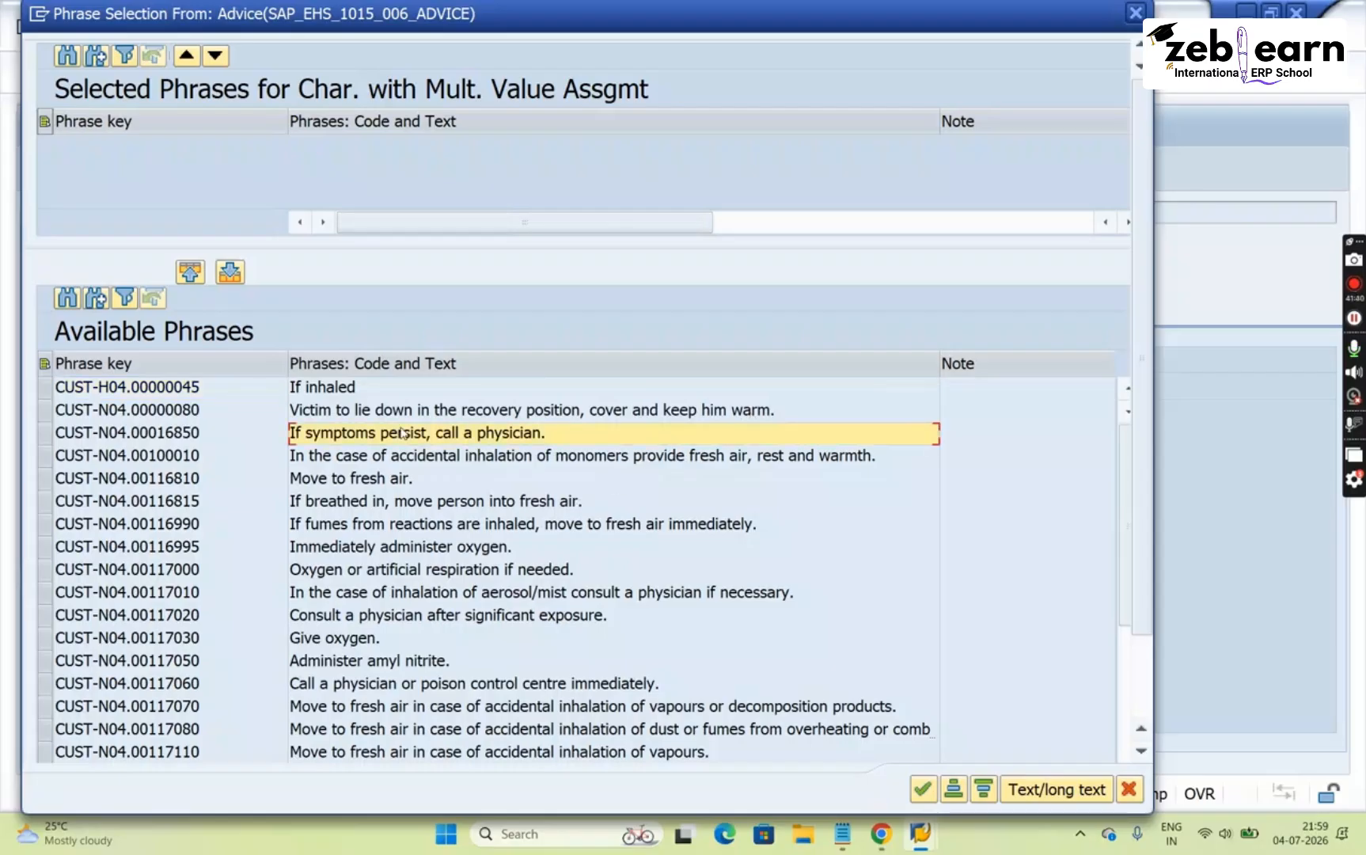
key(Up)
key(Up)
key(Down)
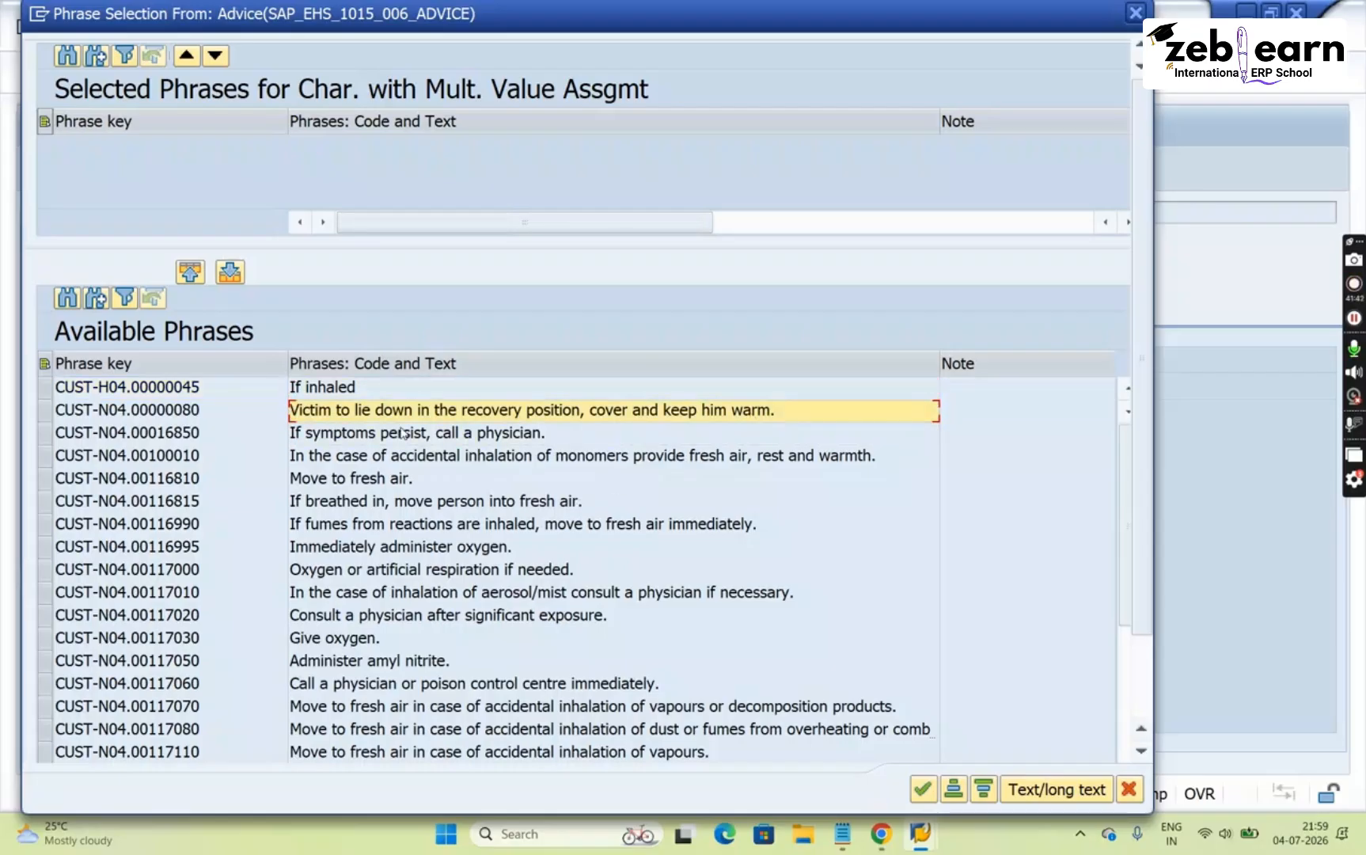
key(Down)
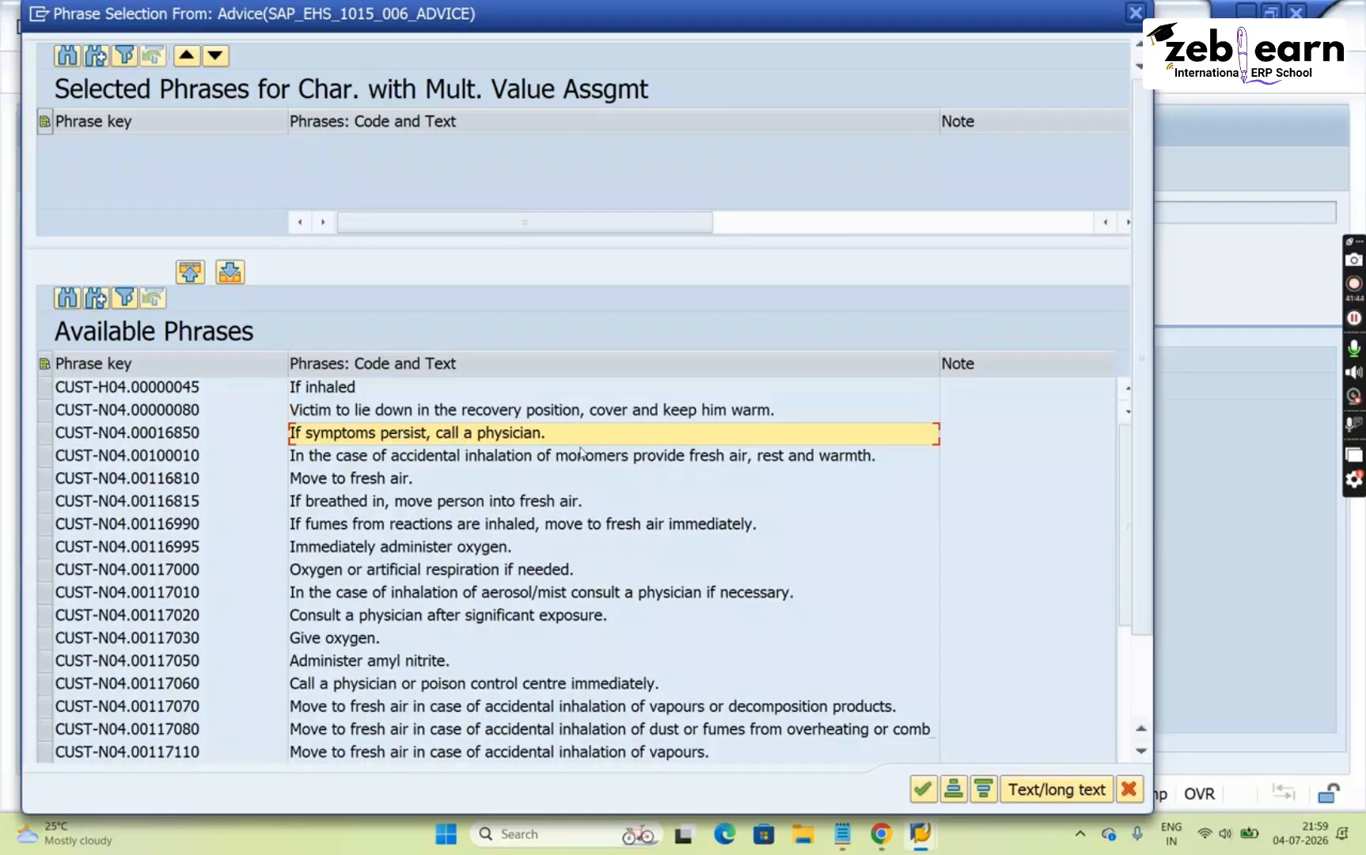
key(Down)
key(Down)
key(Down)
key(Down)
key(Down)
key(Down)
key(Down)
key(Down)
key(Down)
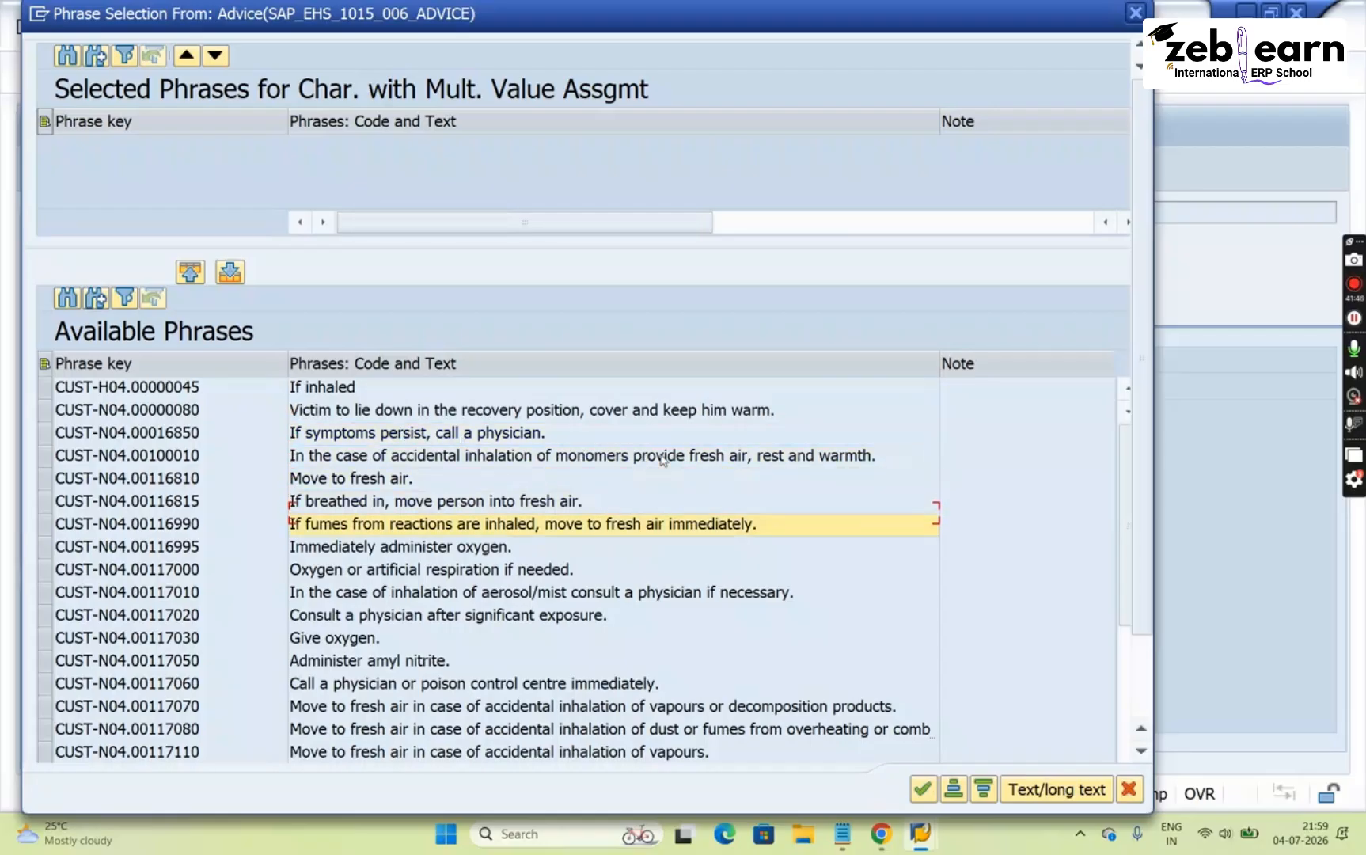
key(Down)
key(Down)
key(Down)
key(Down)
key(Down)
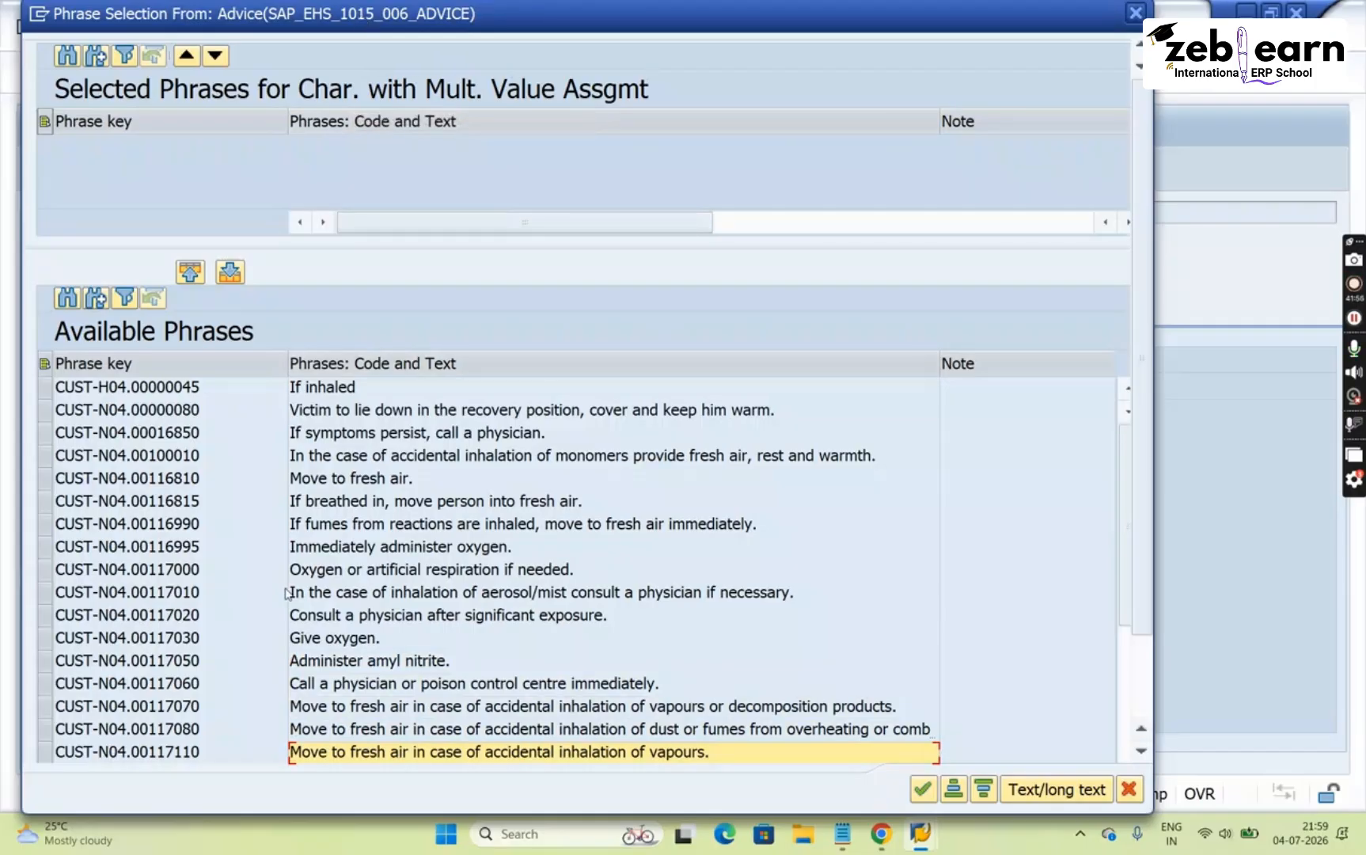
Add the phrases "Immediately administer oxygen." and "If fumes from reactions are inhaled, move to fresh air immediately." to the selected phrases
double_click(371, 553)
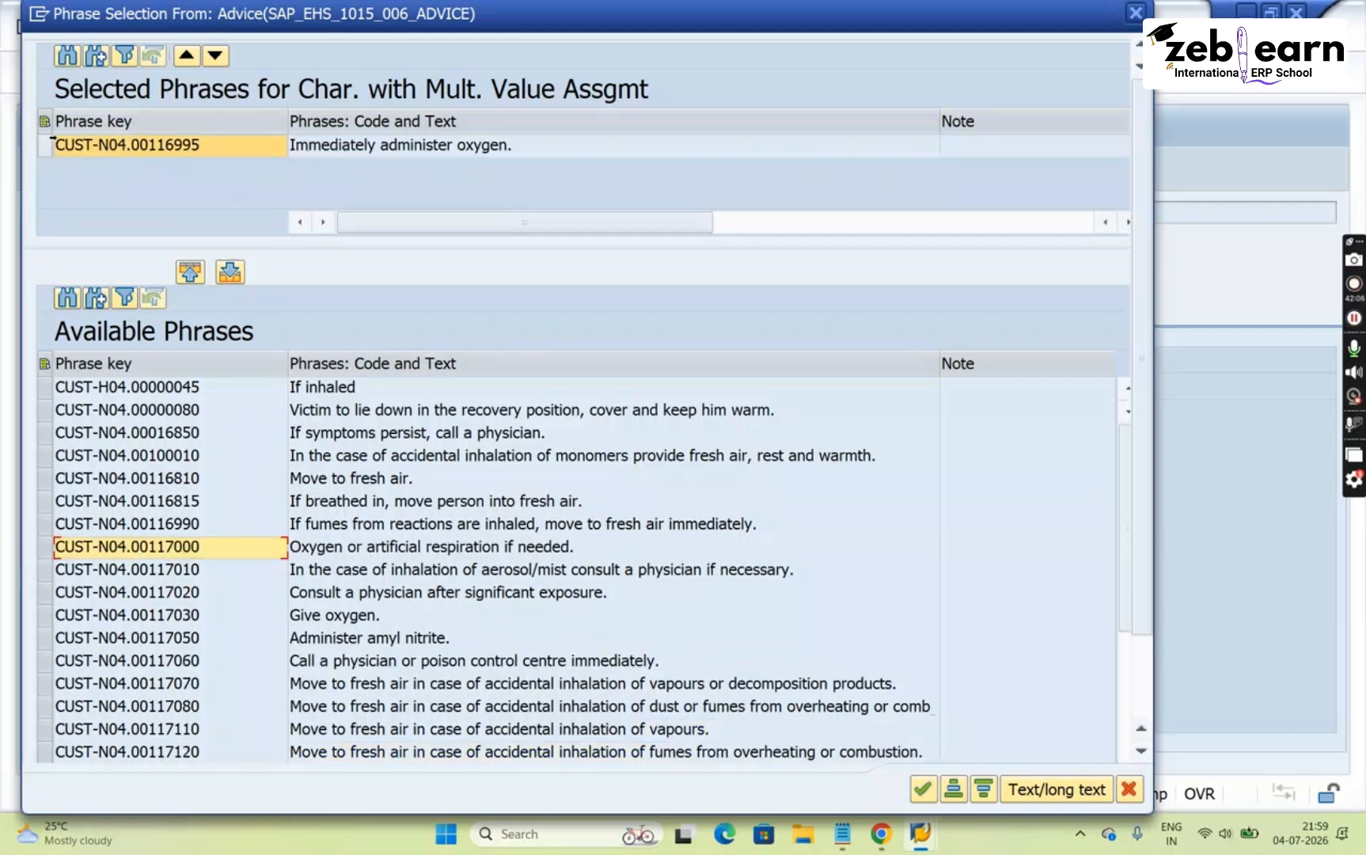
click(49, 145)
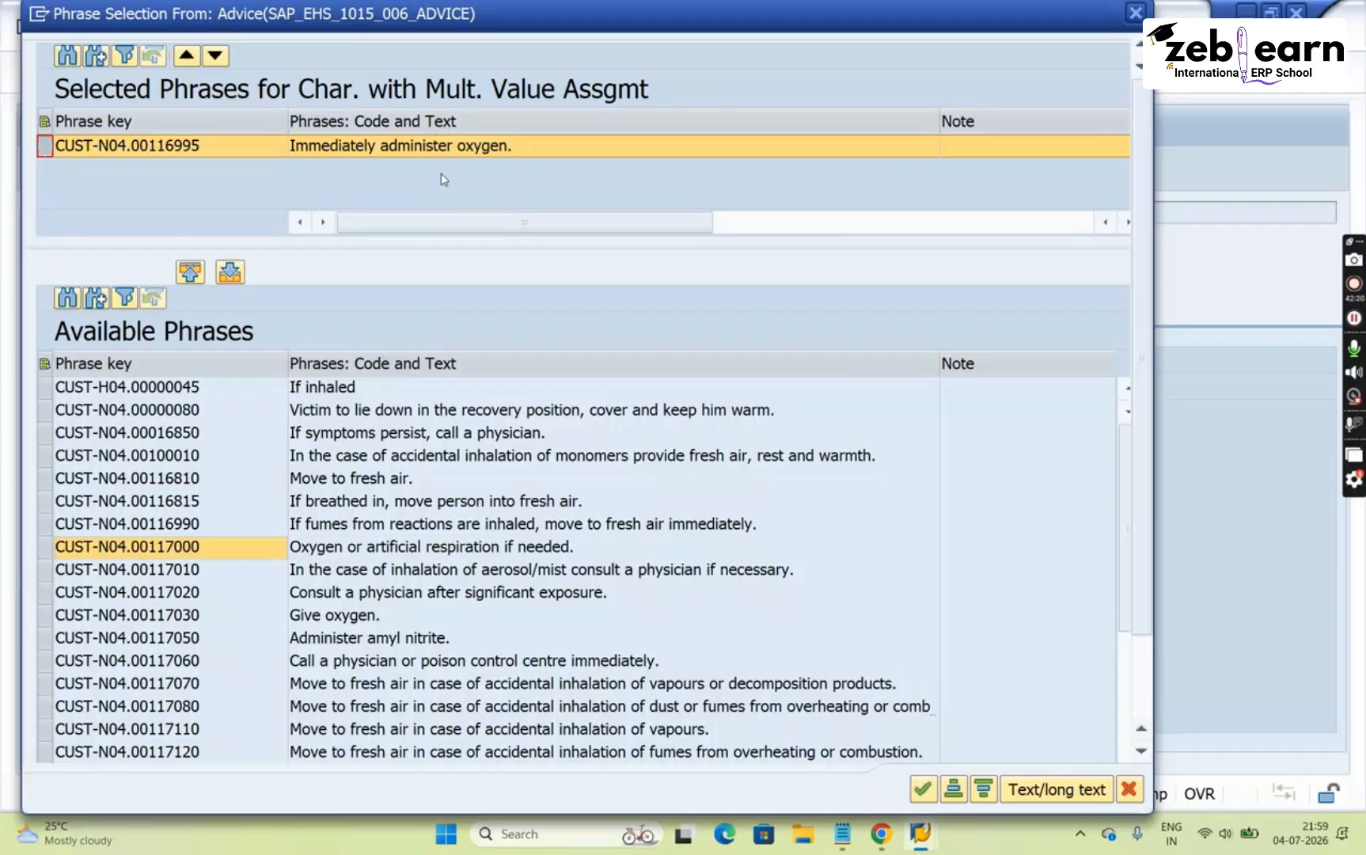
click(305, 527)
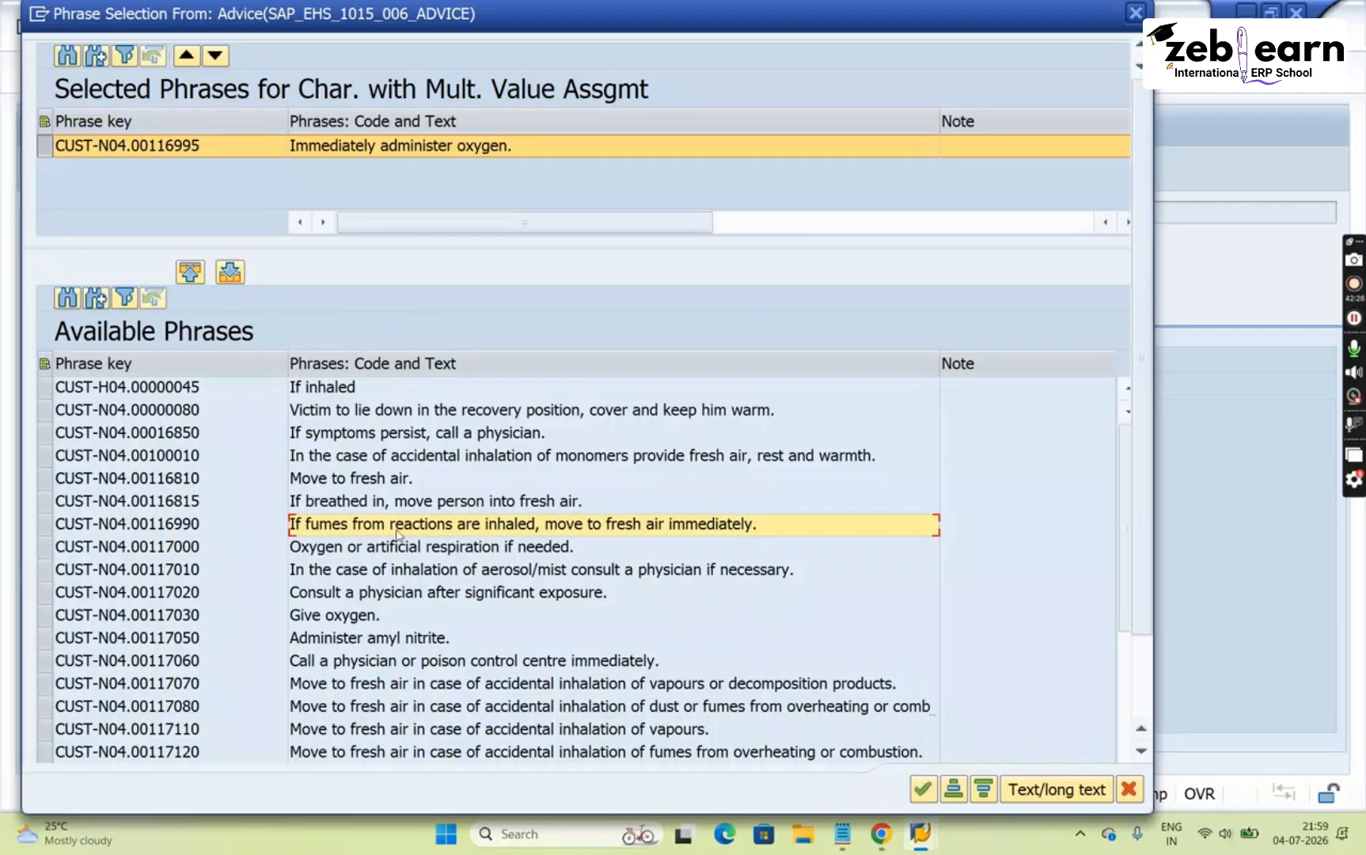
double_click(307, 528)
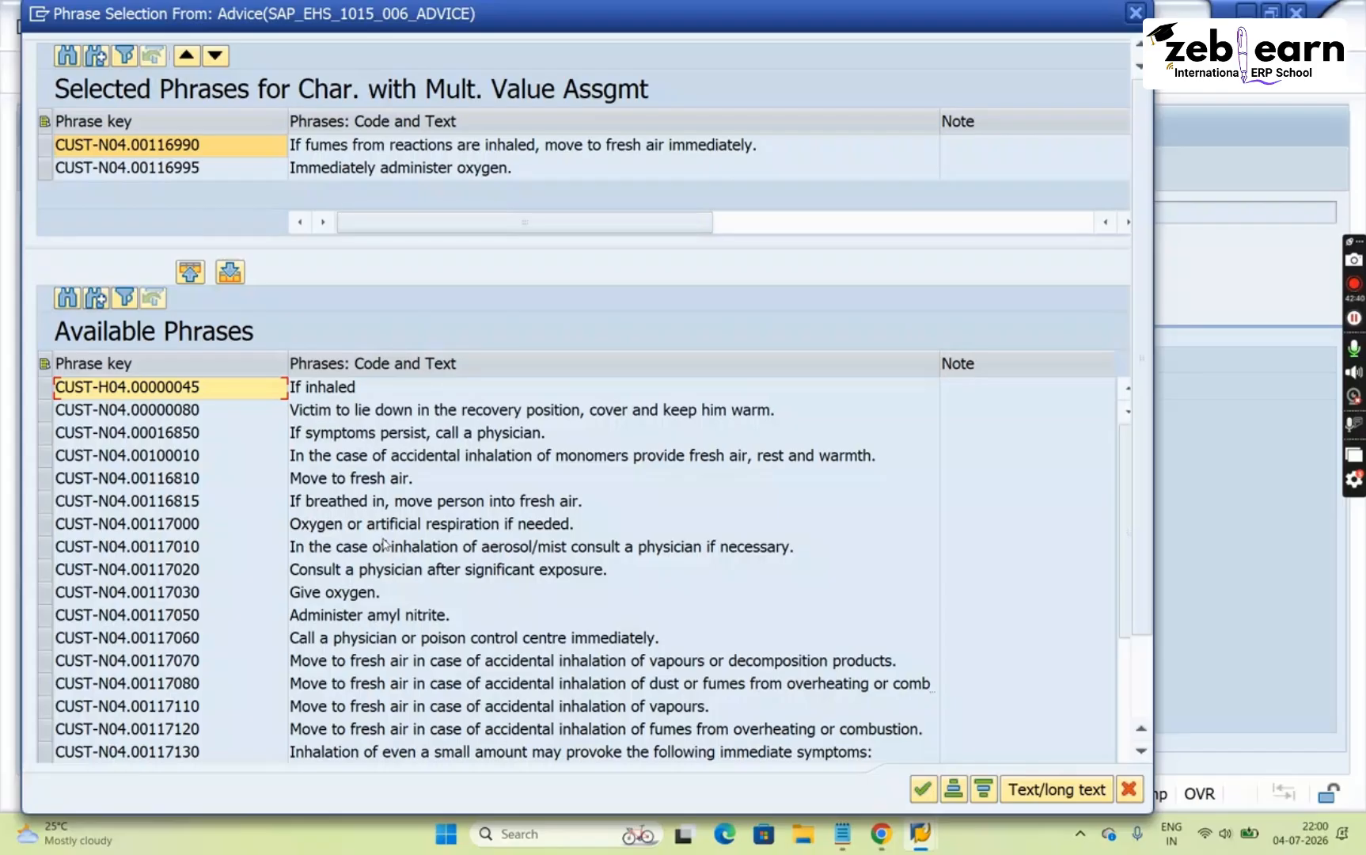
Add the phrase "Move to fresh air." to the selected phrases and take it back out of the selection
click(326, 481)
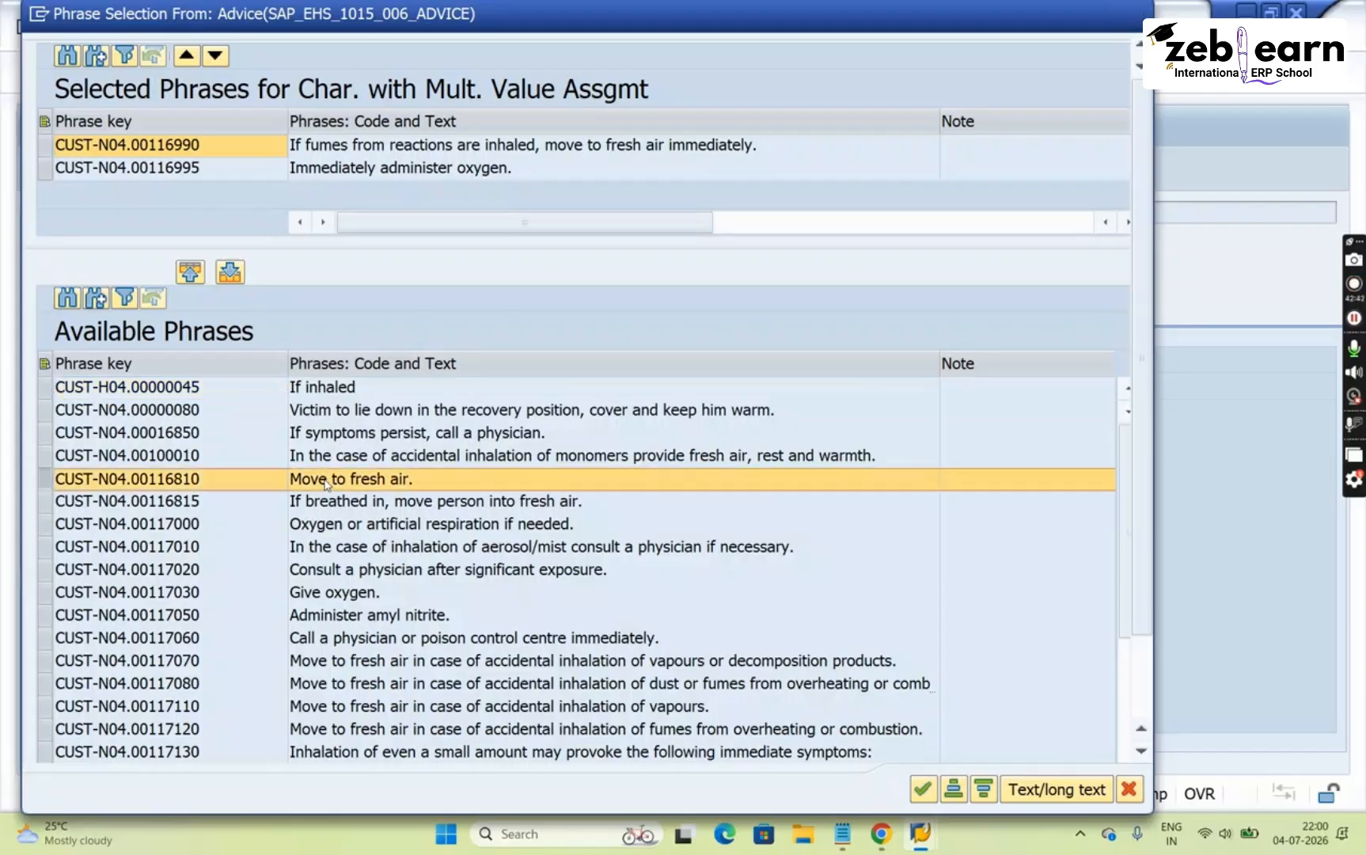
double_click(327, 482)
click(356, 191)
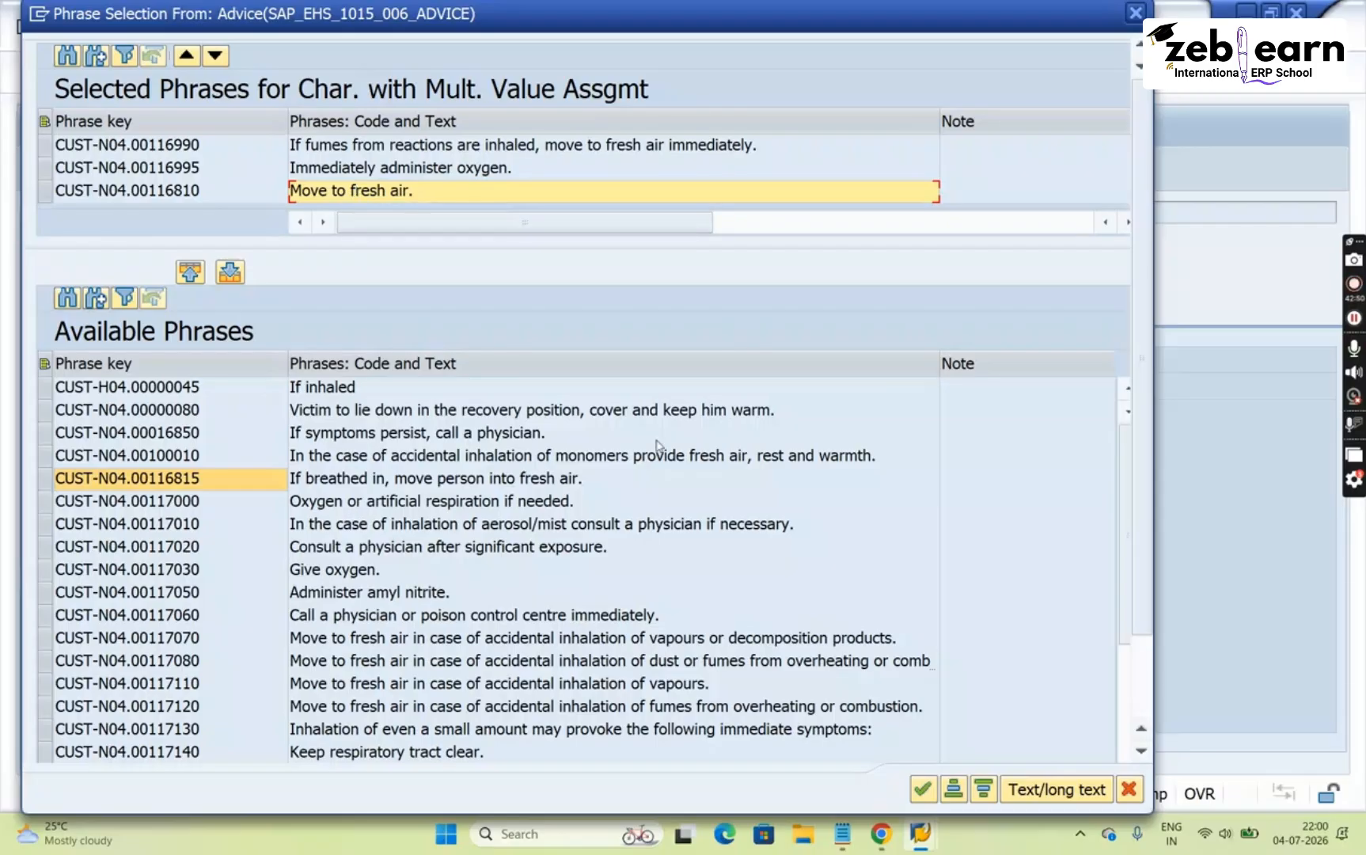
double_click(332, 194)
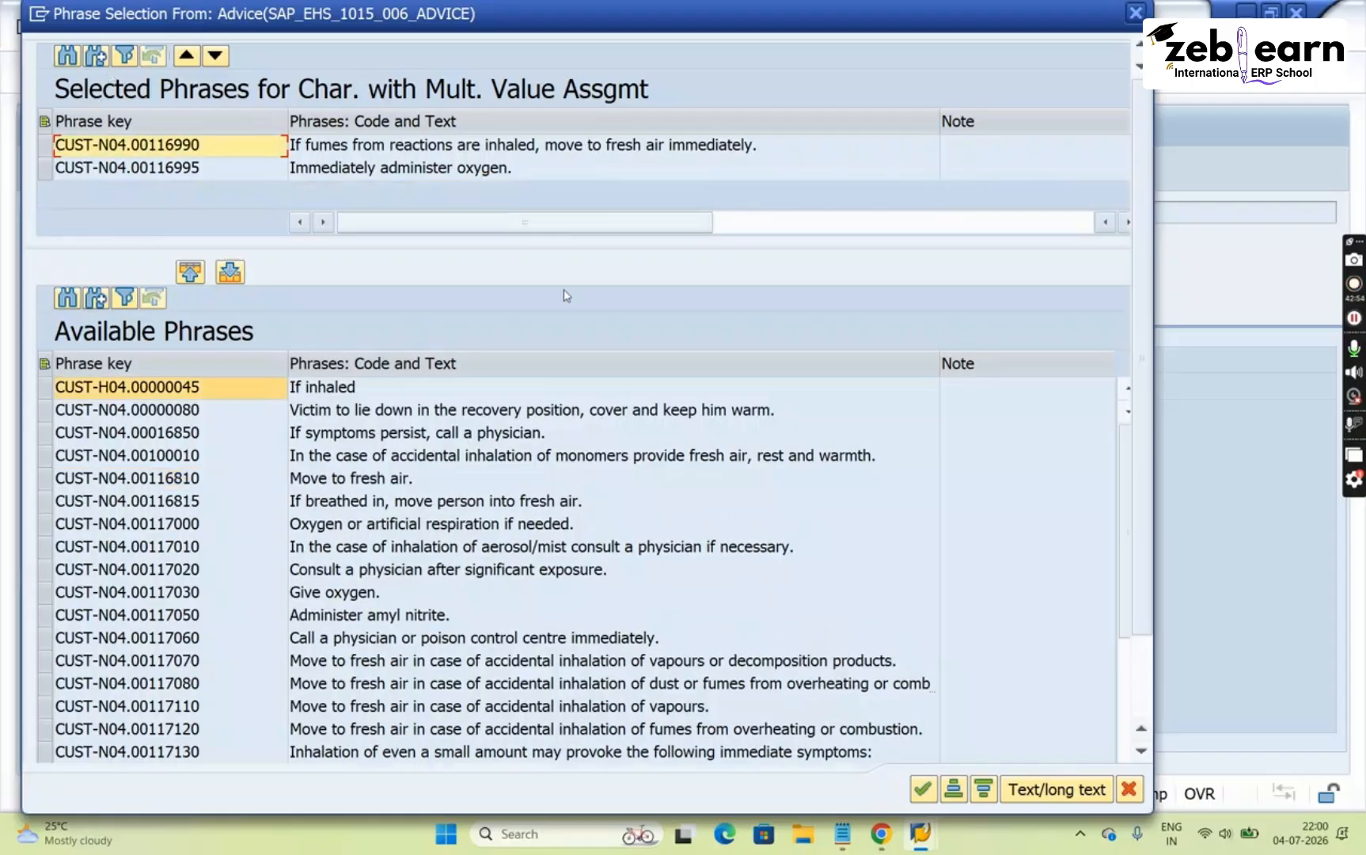
Add "Move to fresh air." to the selected phrases, accept the selection and widen the Advice column to read the assigned phrases
click(357, 480)
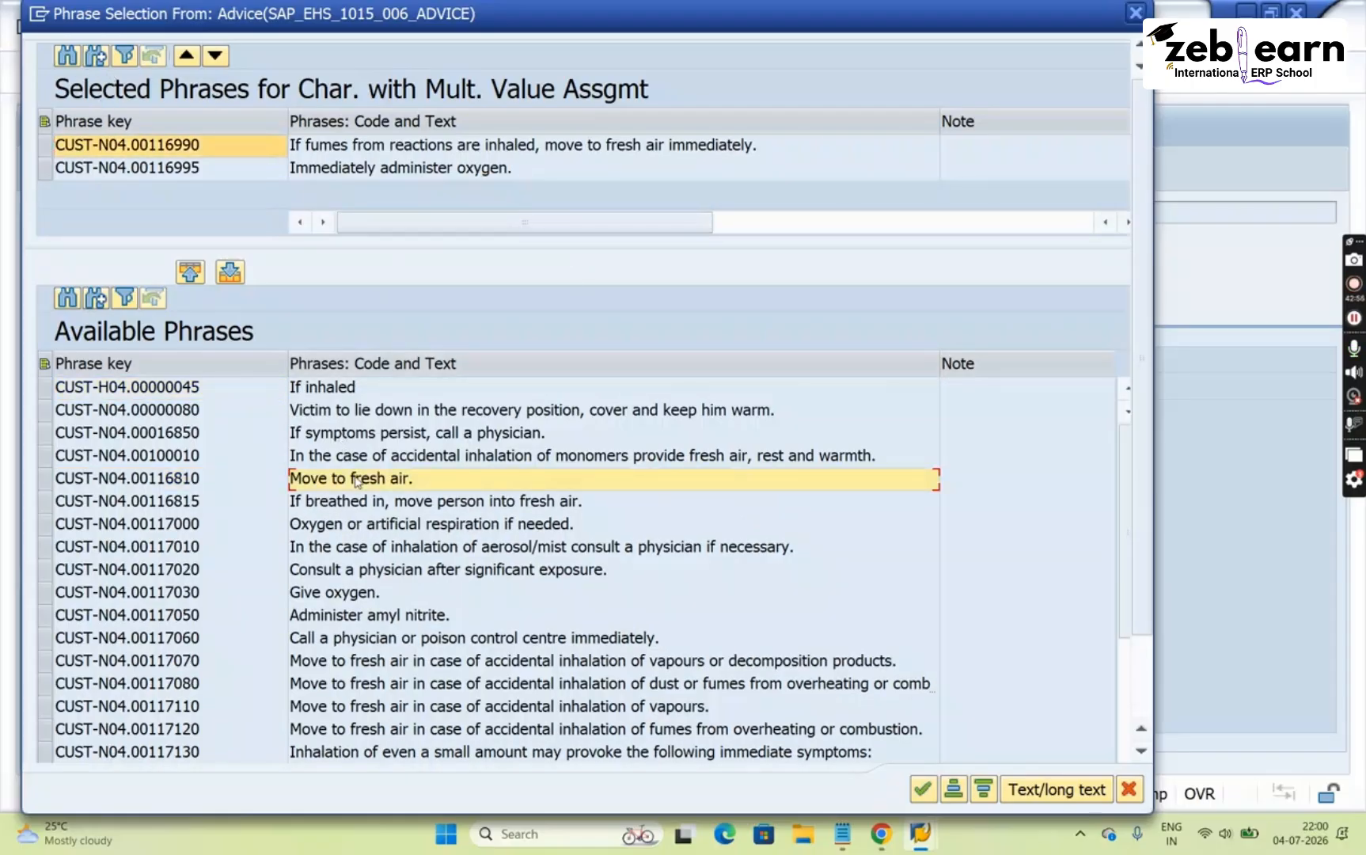
double_click(357, 480)
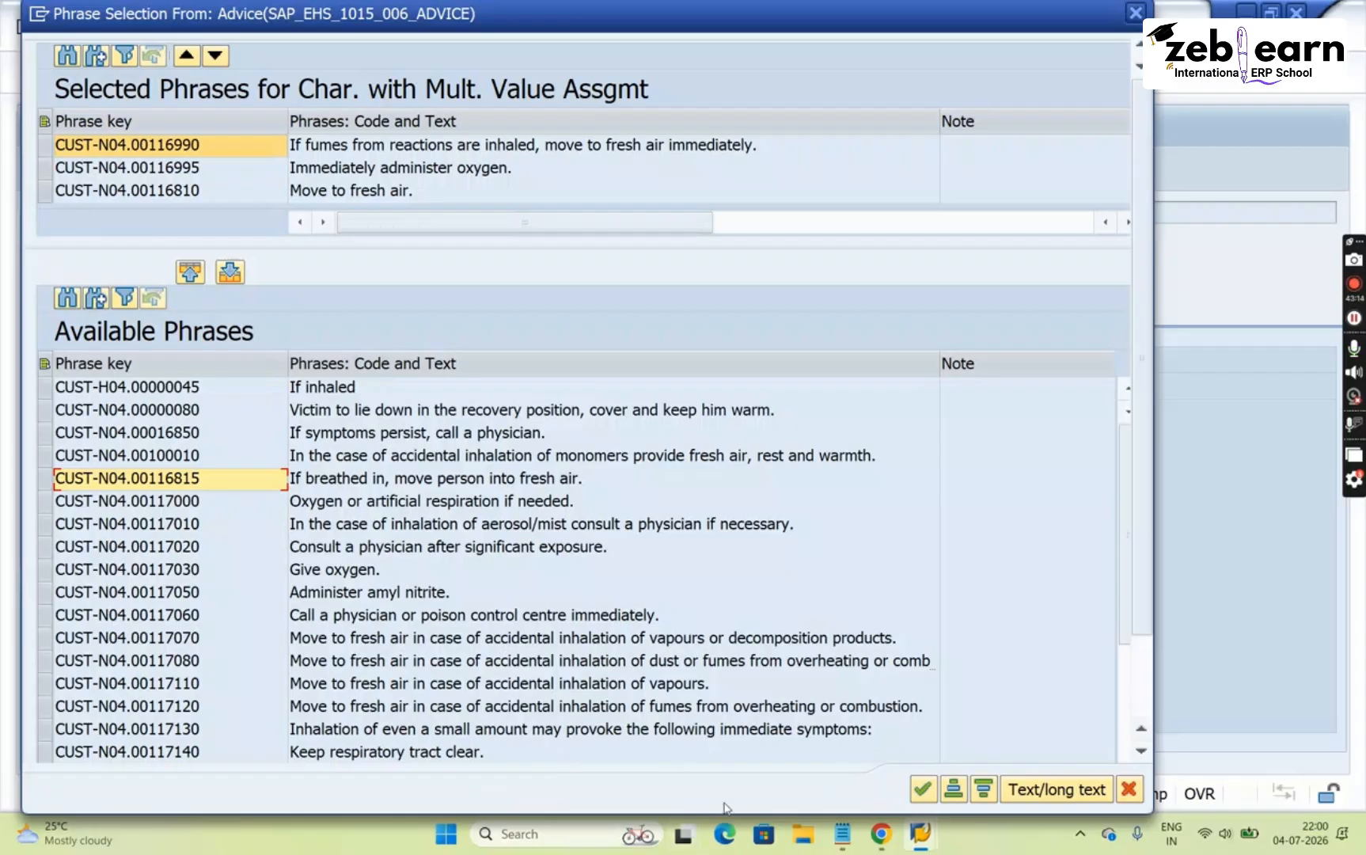
click(922, 789)
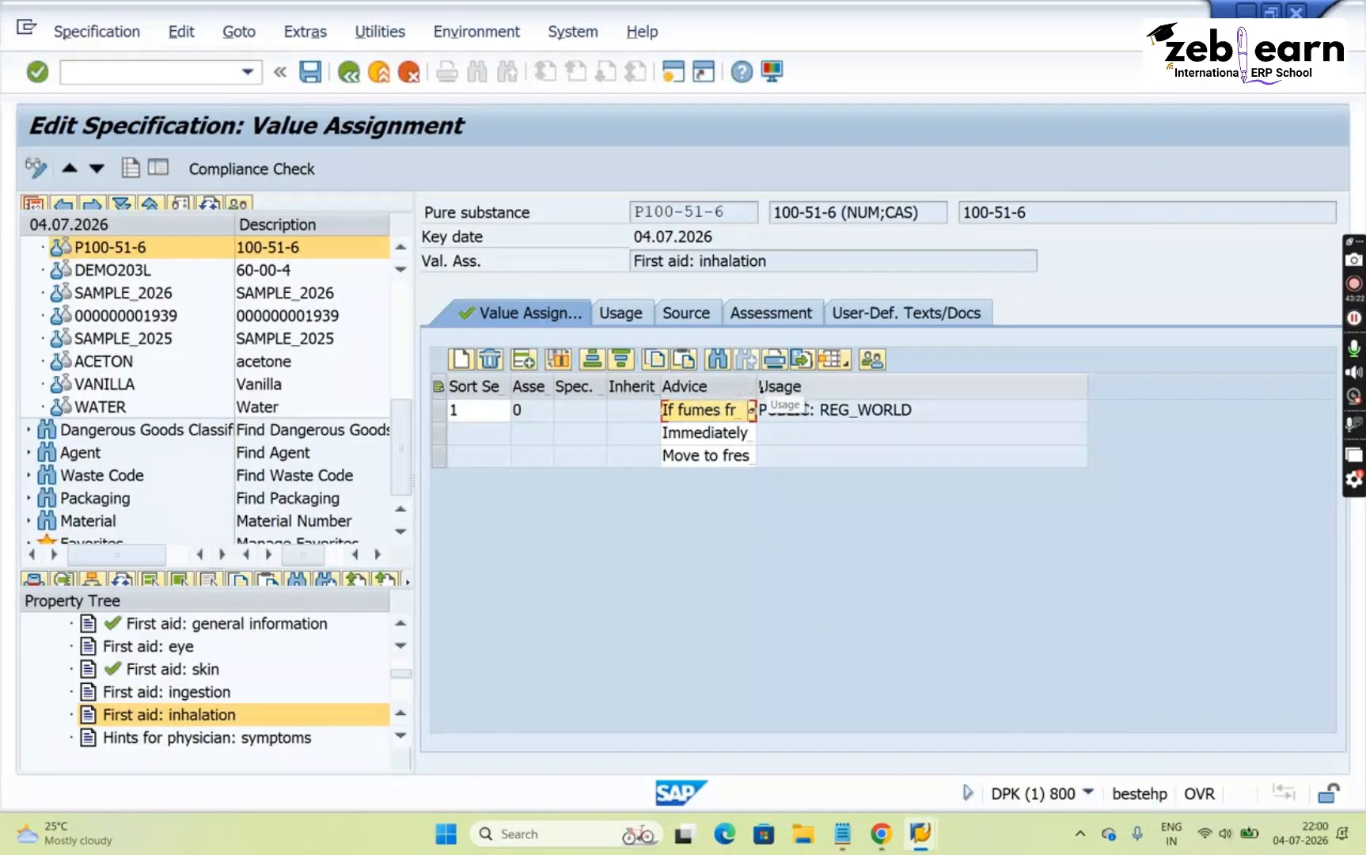
drag(756, 385, 1125, 412)
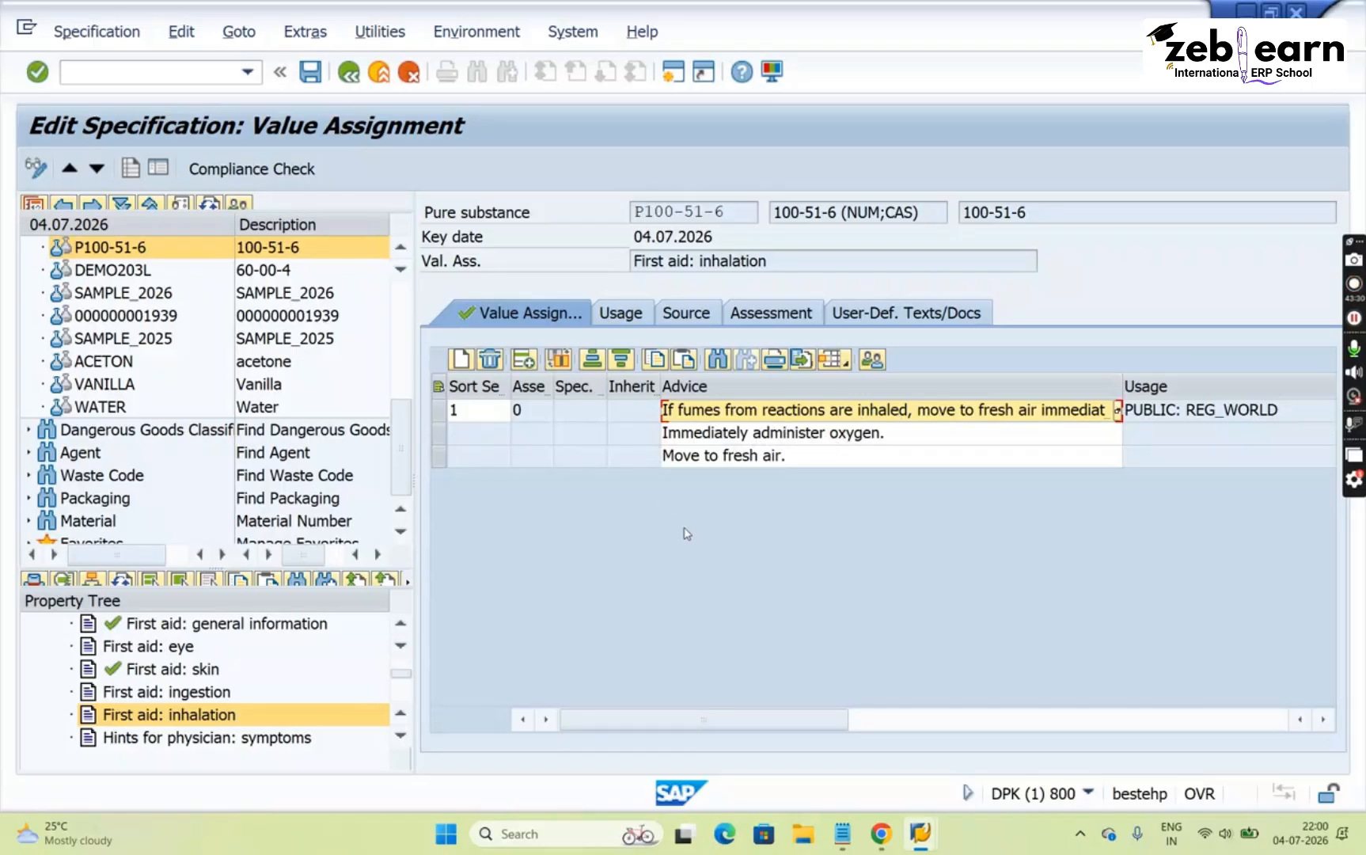
click(809, 463)
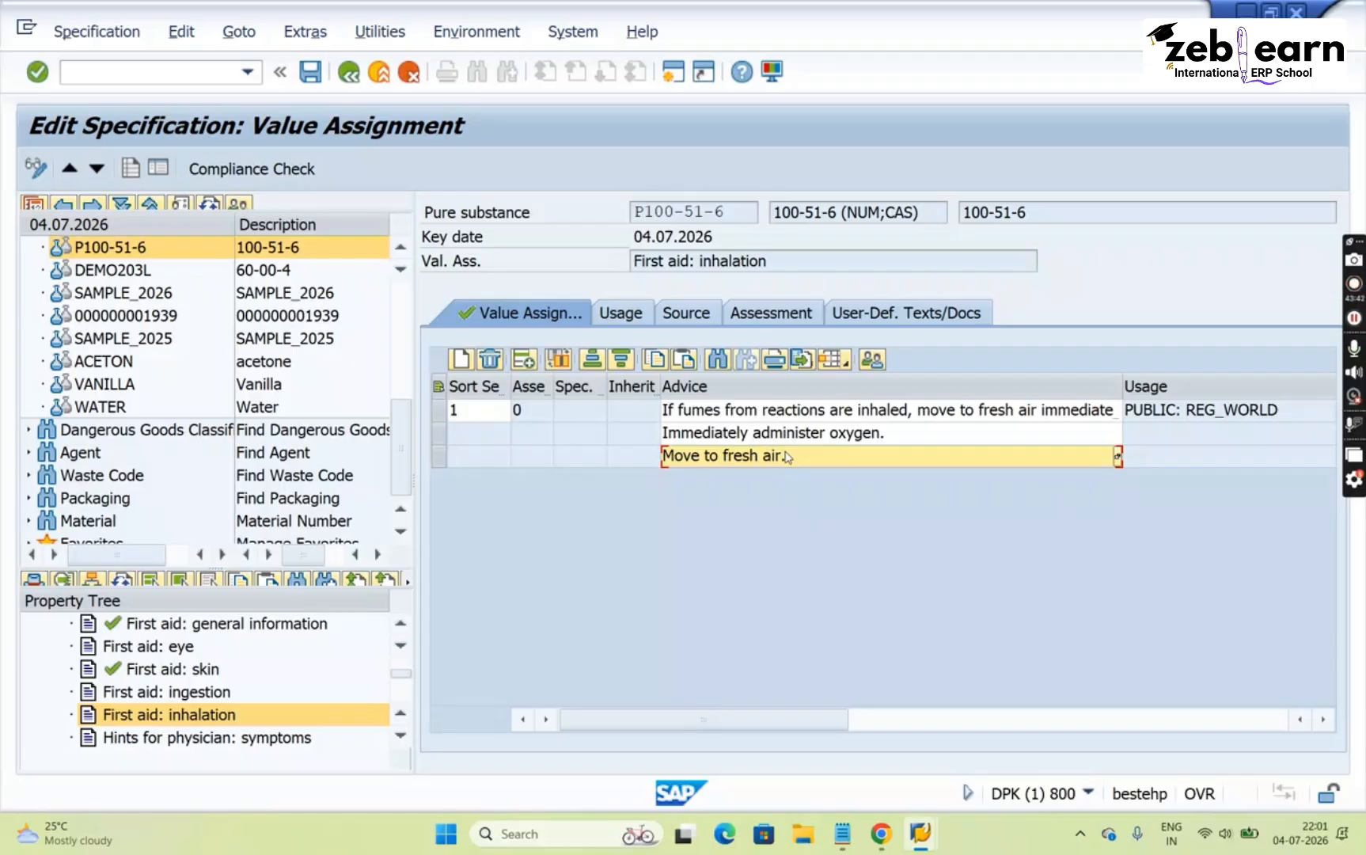
Reopen the Advice phrase selection for First aid: inhalation and remove "Move to fresh air." from the selected phrases
click(1119, 458)
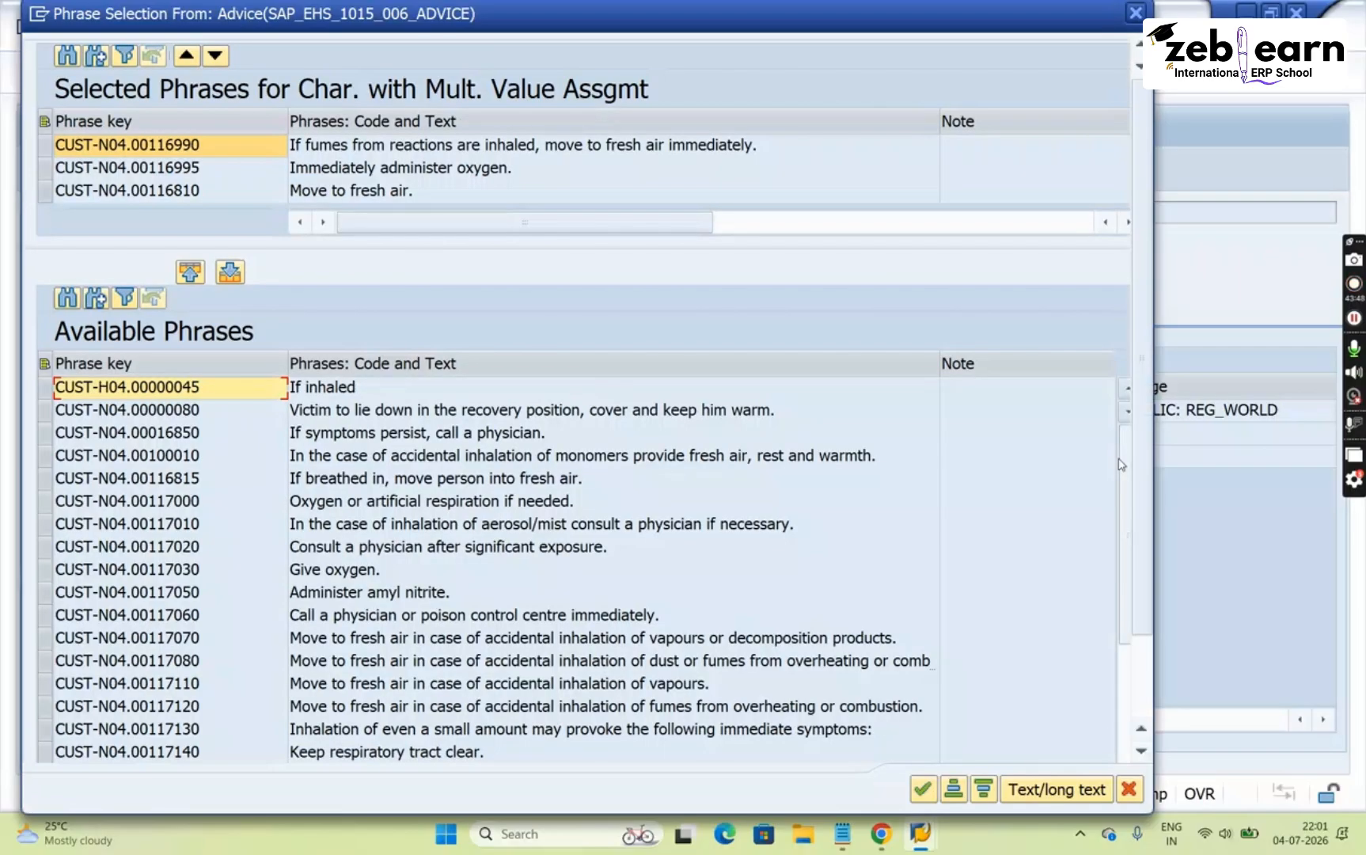
click(346, 194)
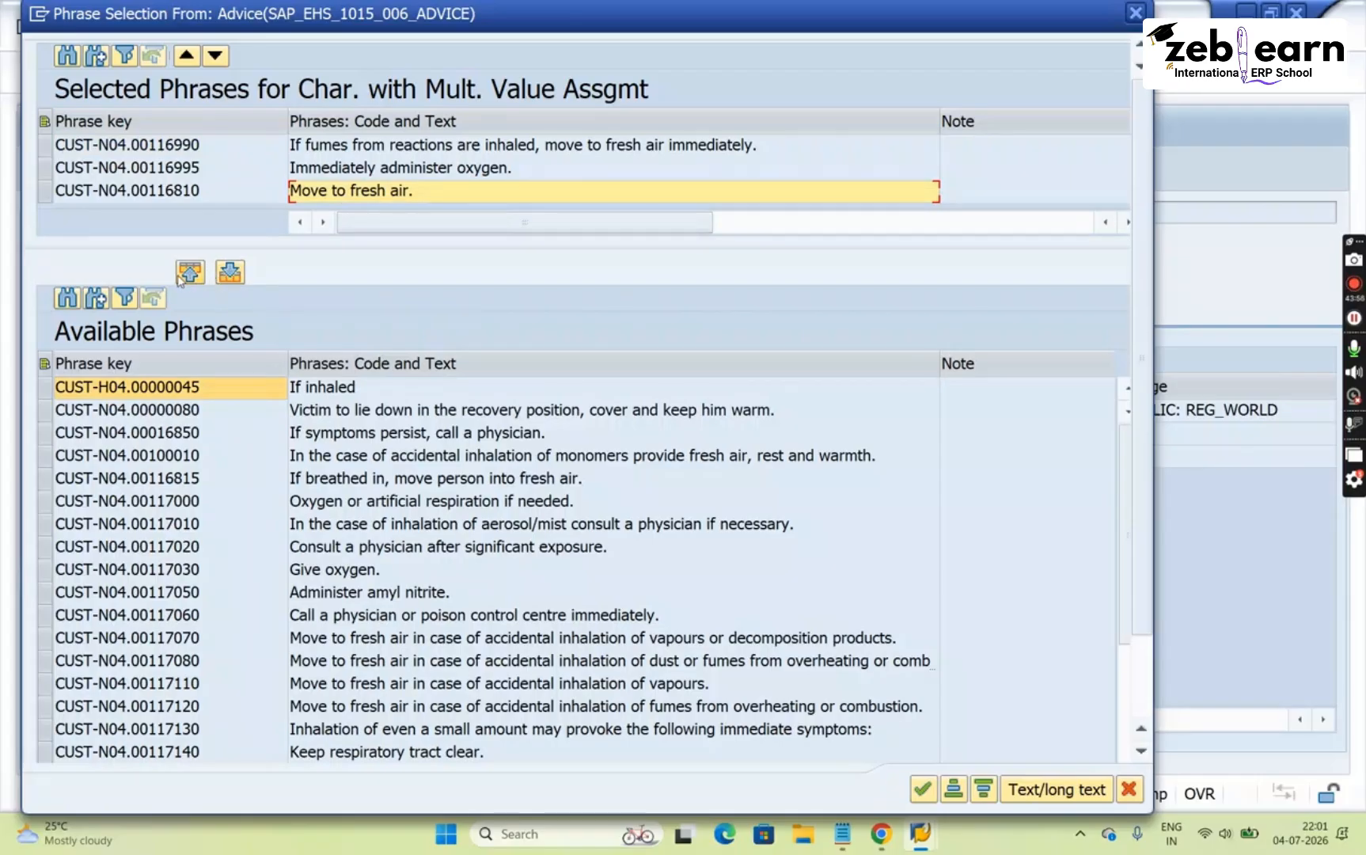
click(229, 271)
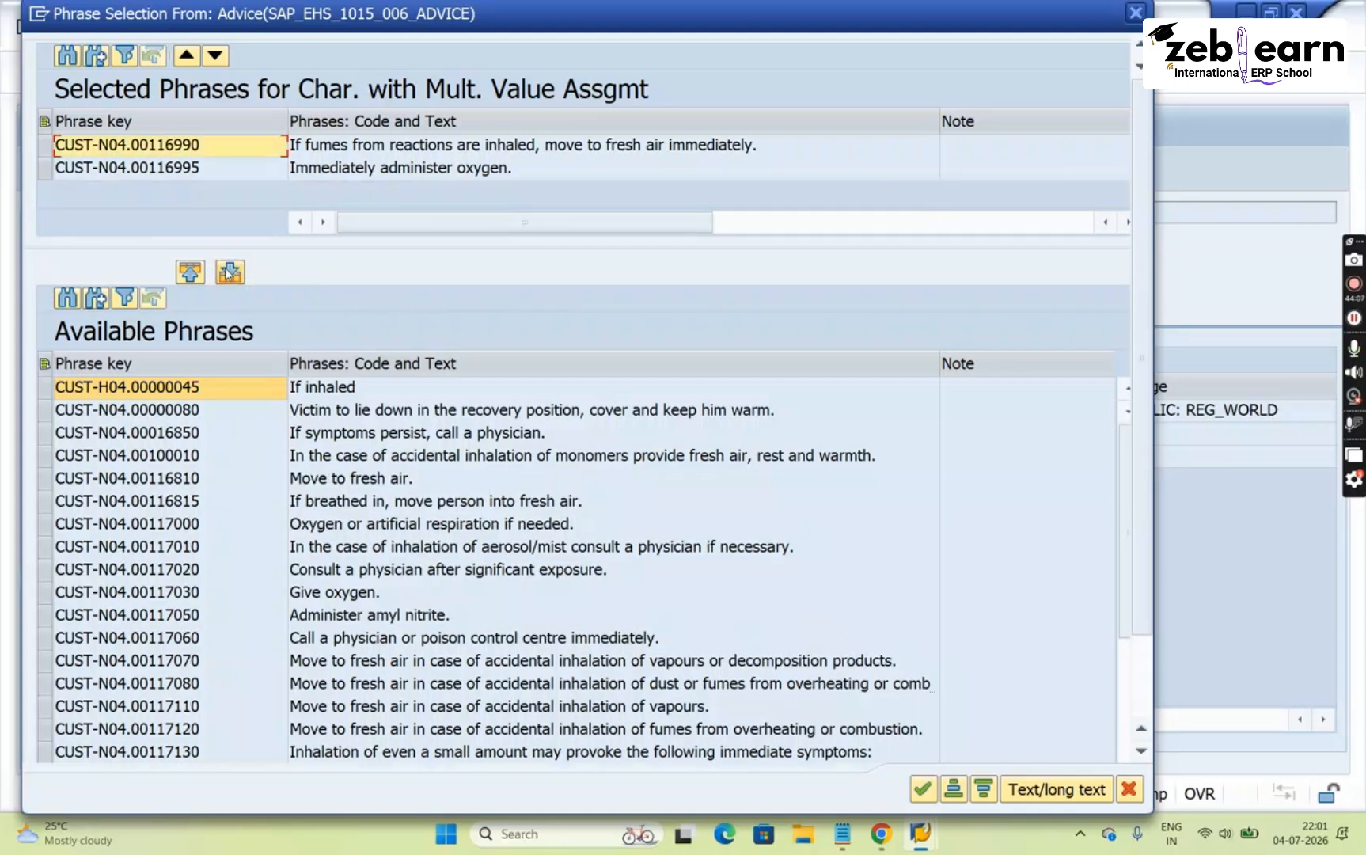
Add "Move to fresh air." back to the selected phrases, remove it again and accept the inhalation phrase selection
click(378, 488)
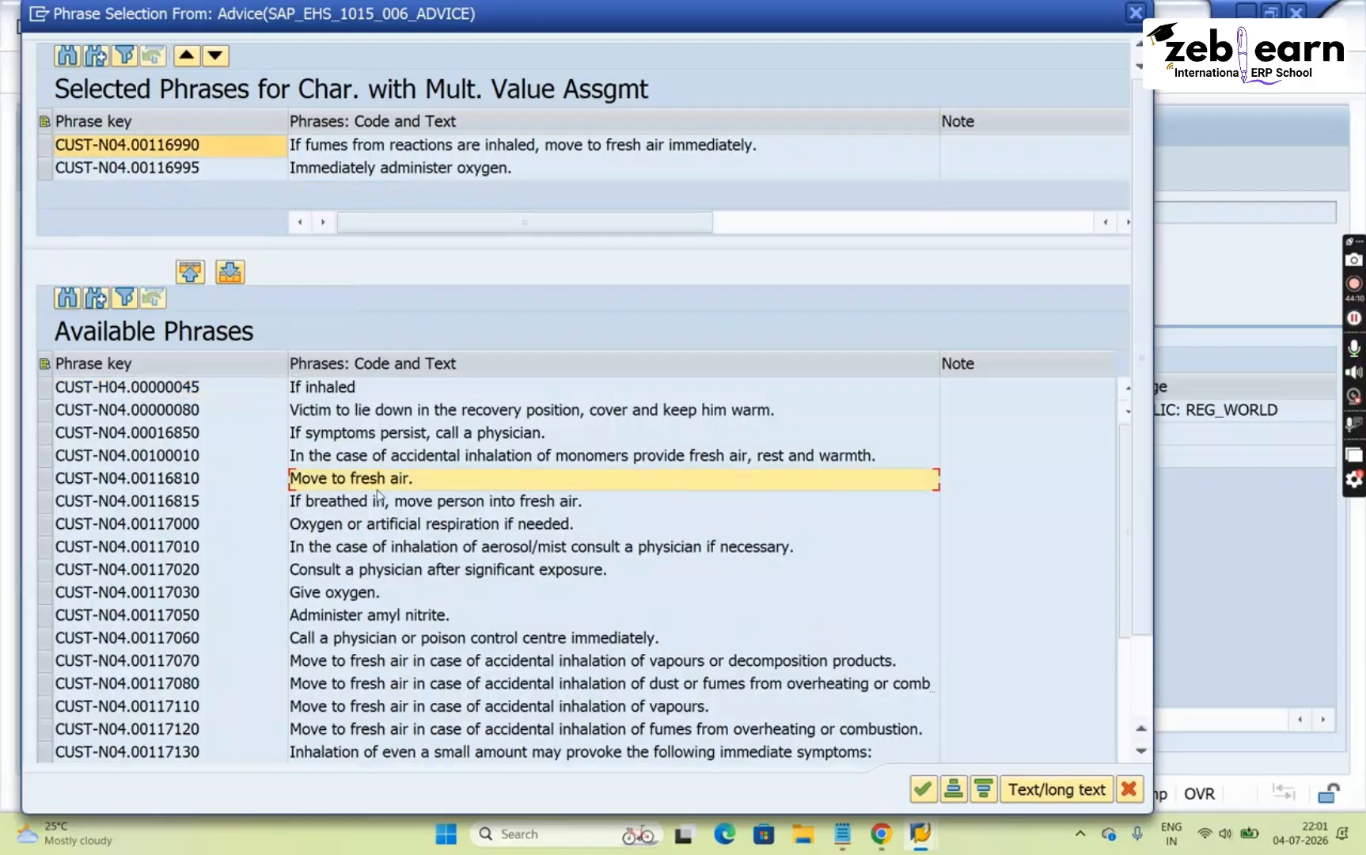
click(44, 482)
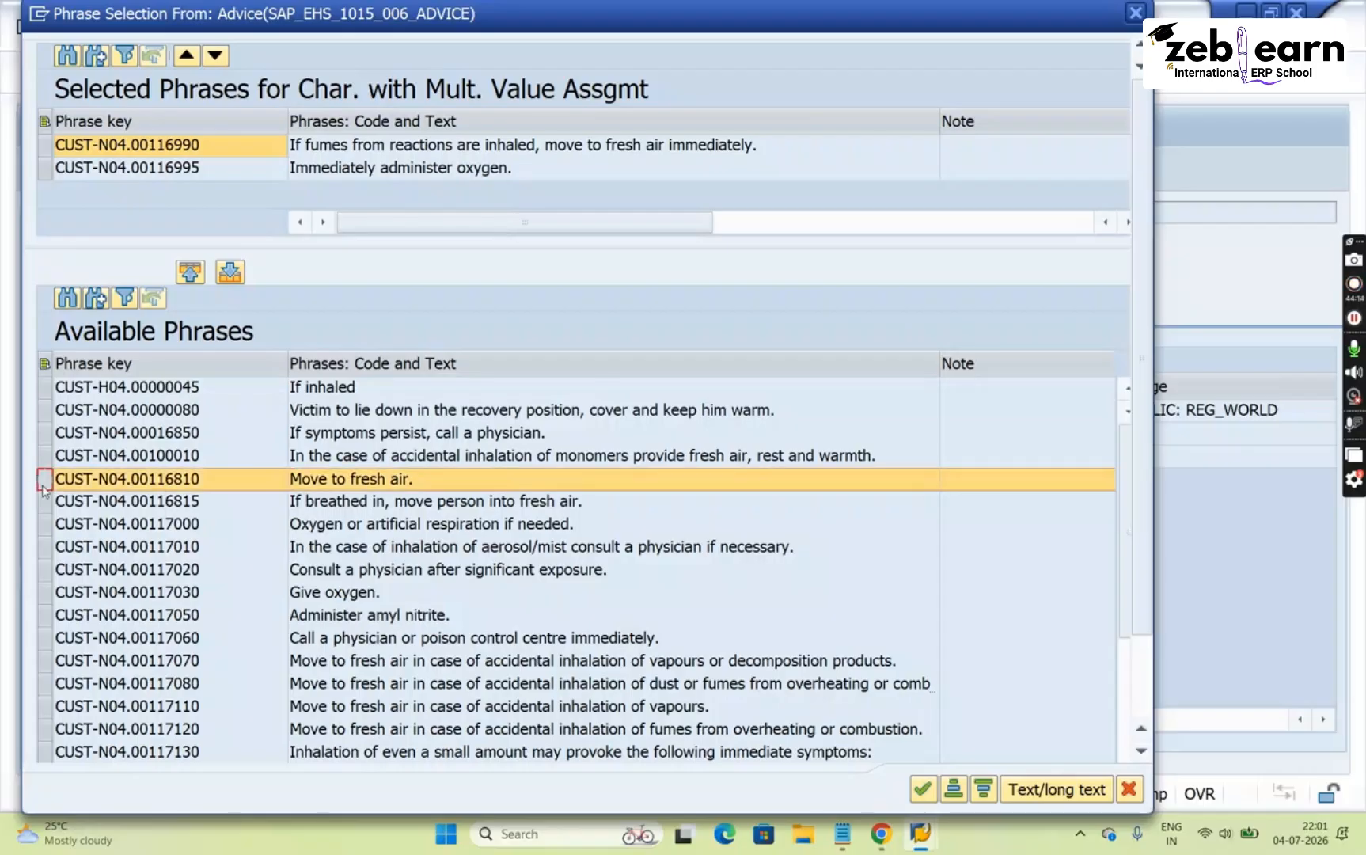
click(187, 272)
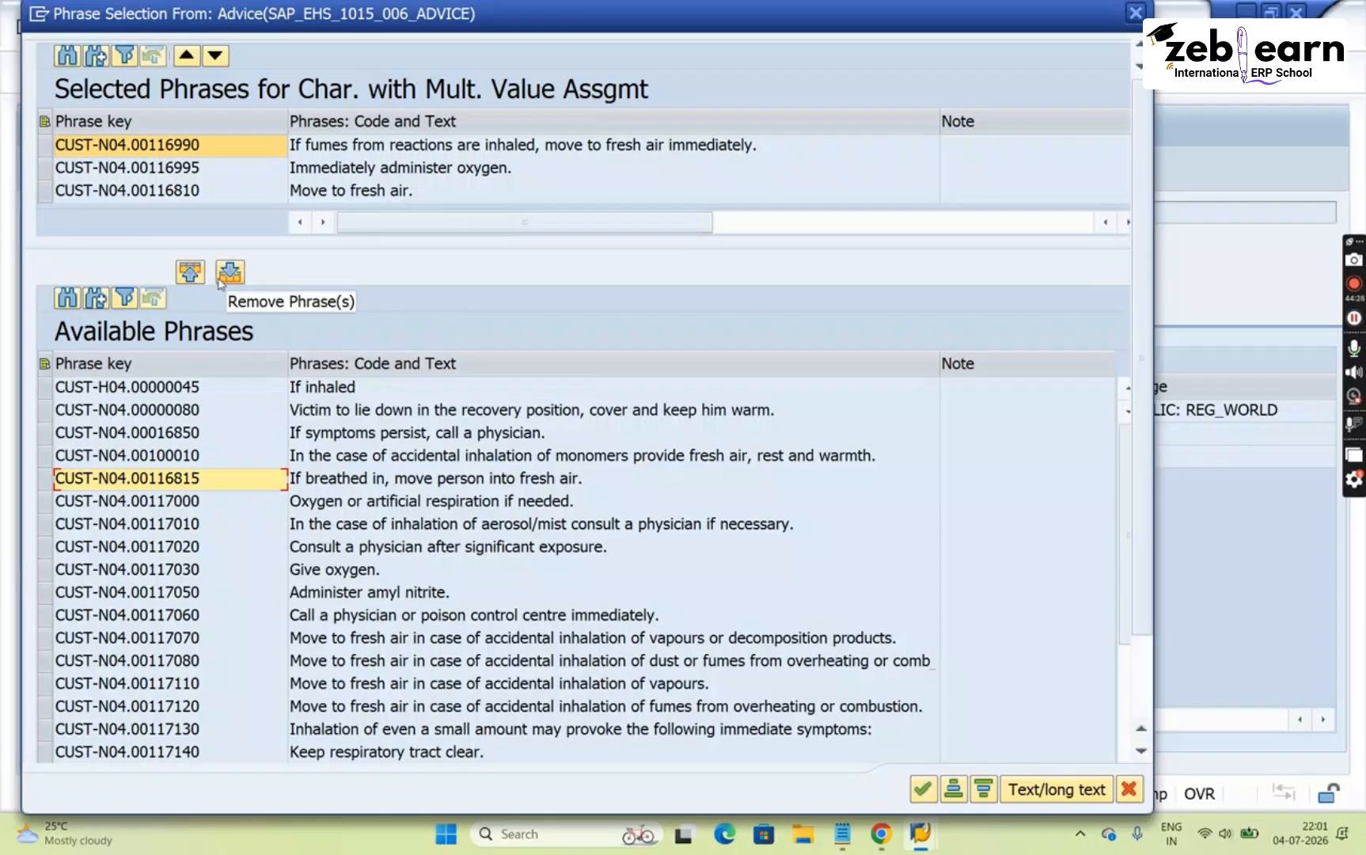
click(305, 198)
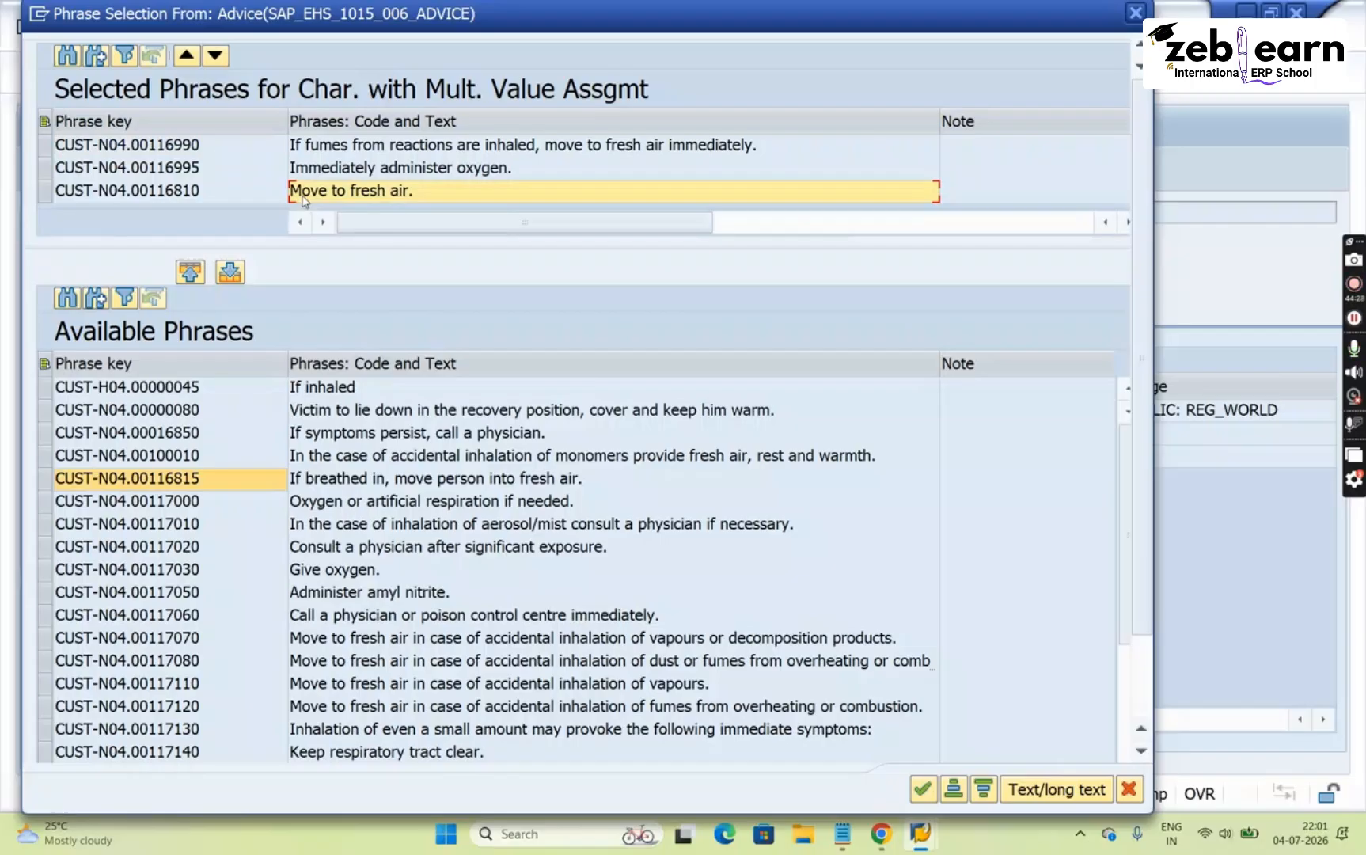
click(230, 273)
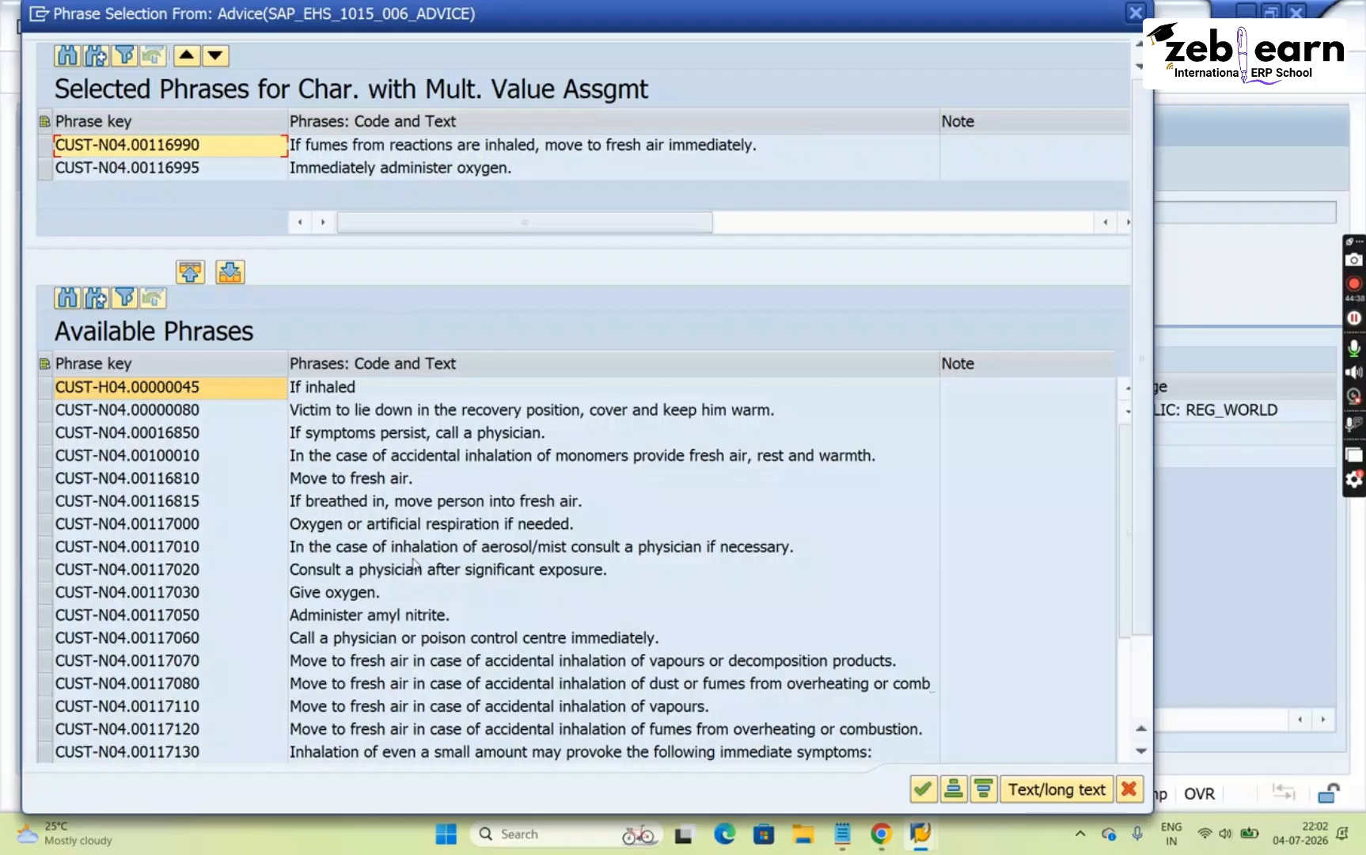
click(925, 791)
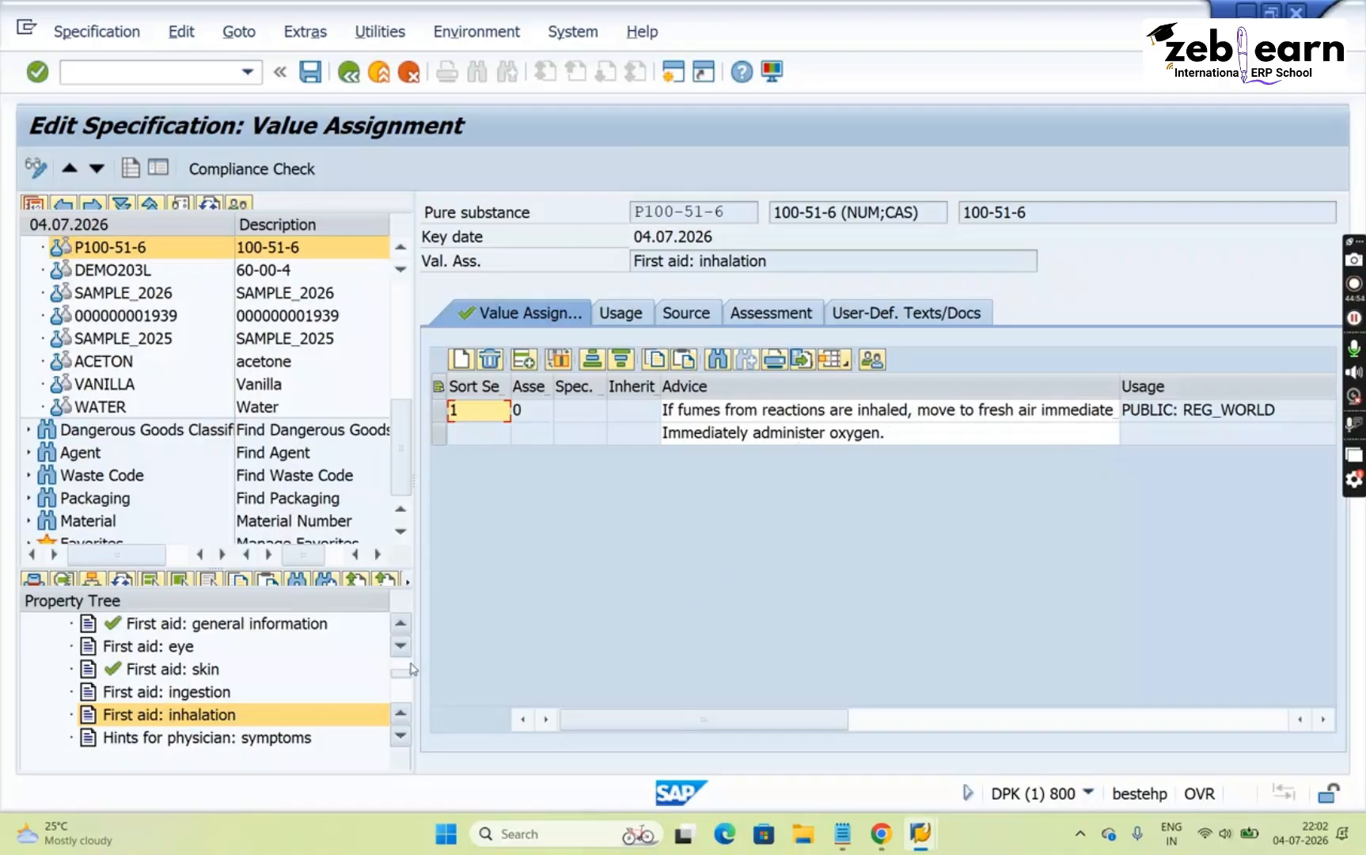
Open the First aid: ingestion value assignment and bring up the phrase selection for its Advice value
double_click(178, 692)
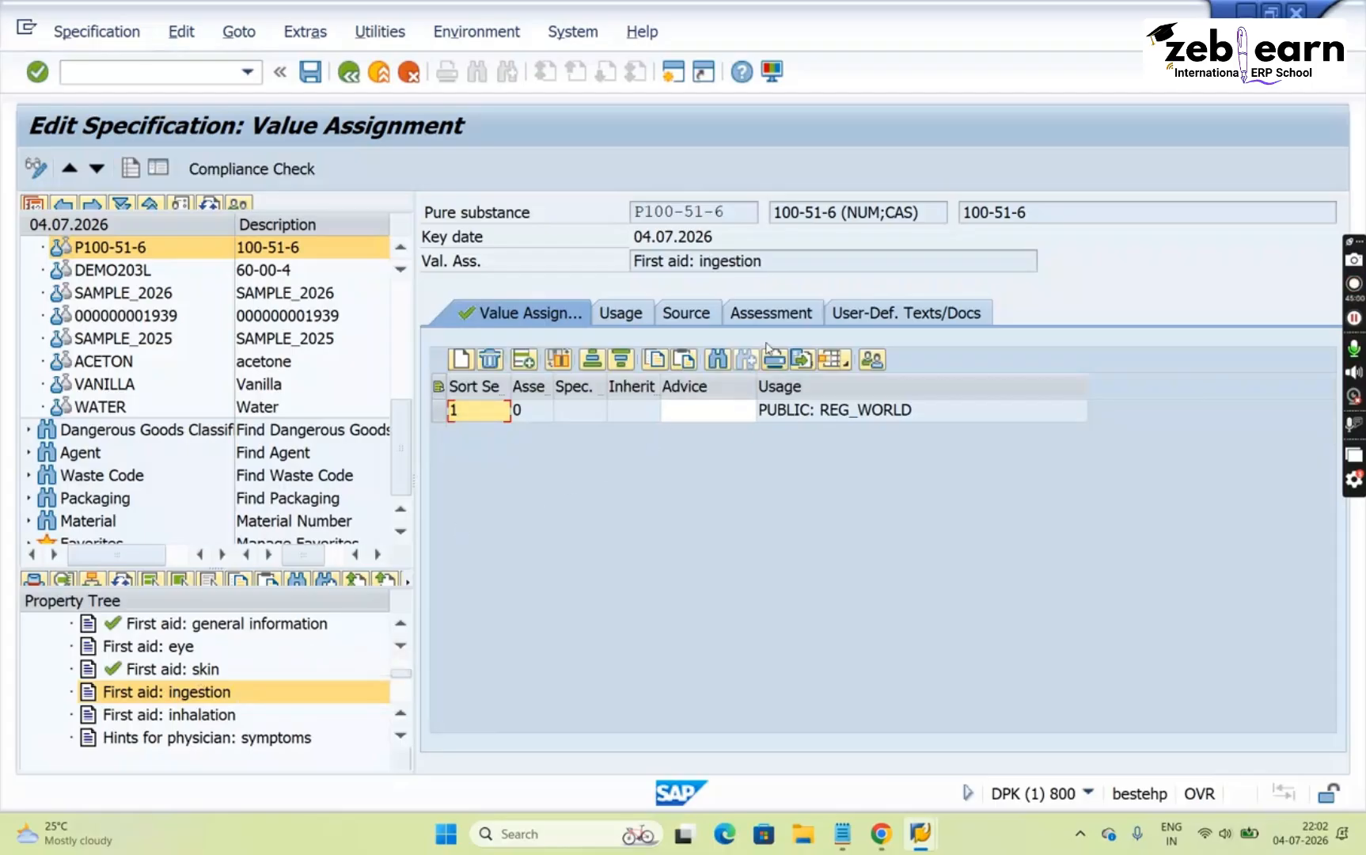
click(696, 419)
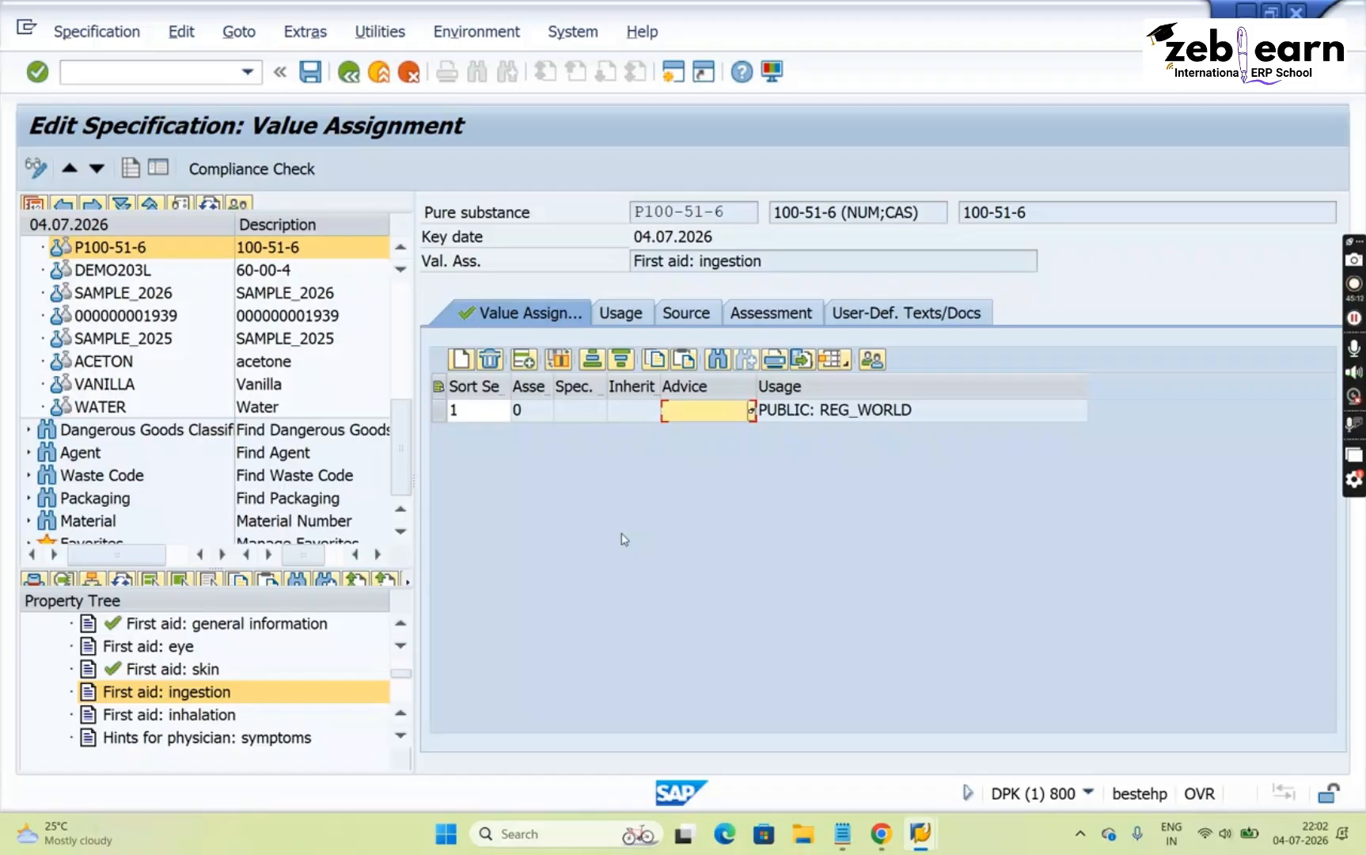
click(752, 411)
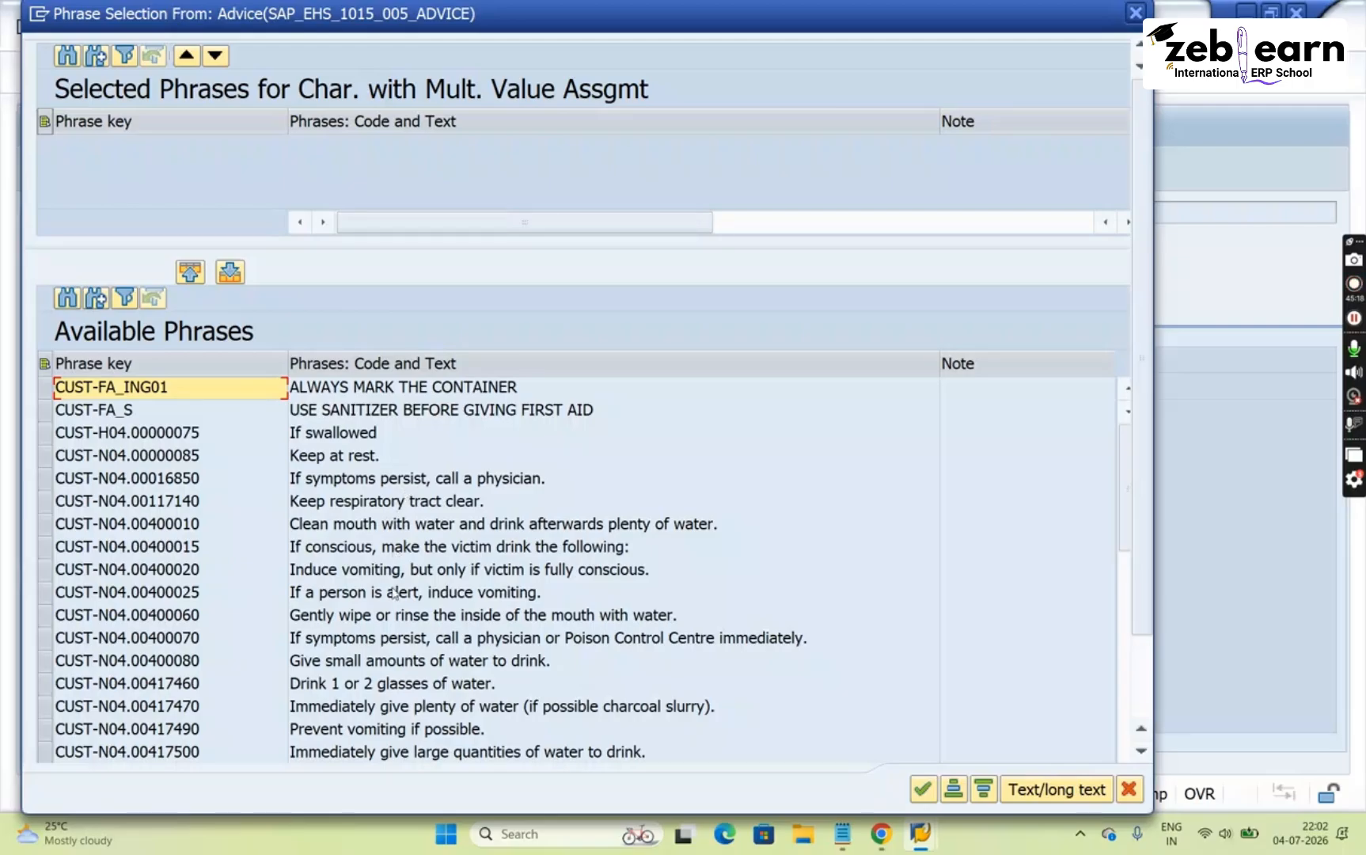
Add "Keep respiratory tract clear.", "Give small amounts of water to drink." and "If a person is alert, induce vomiting." to the selected ingestion phrases
click(395, 592)
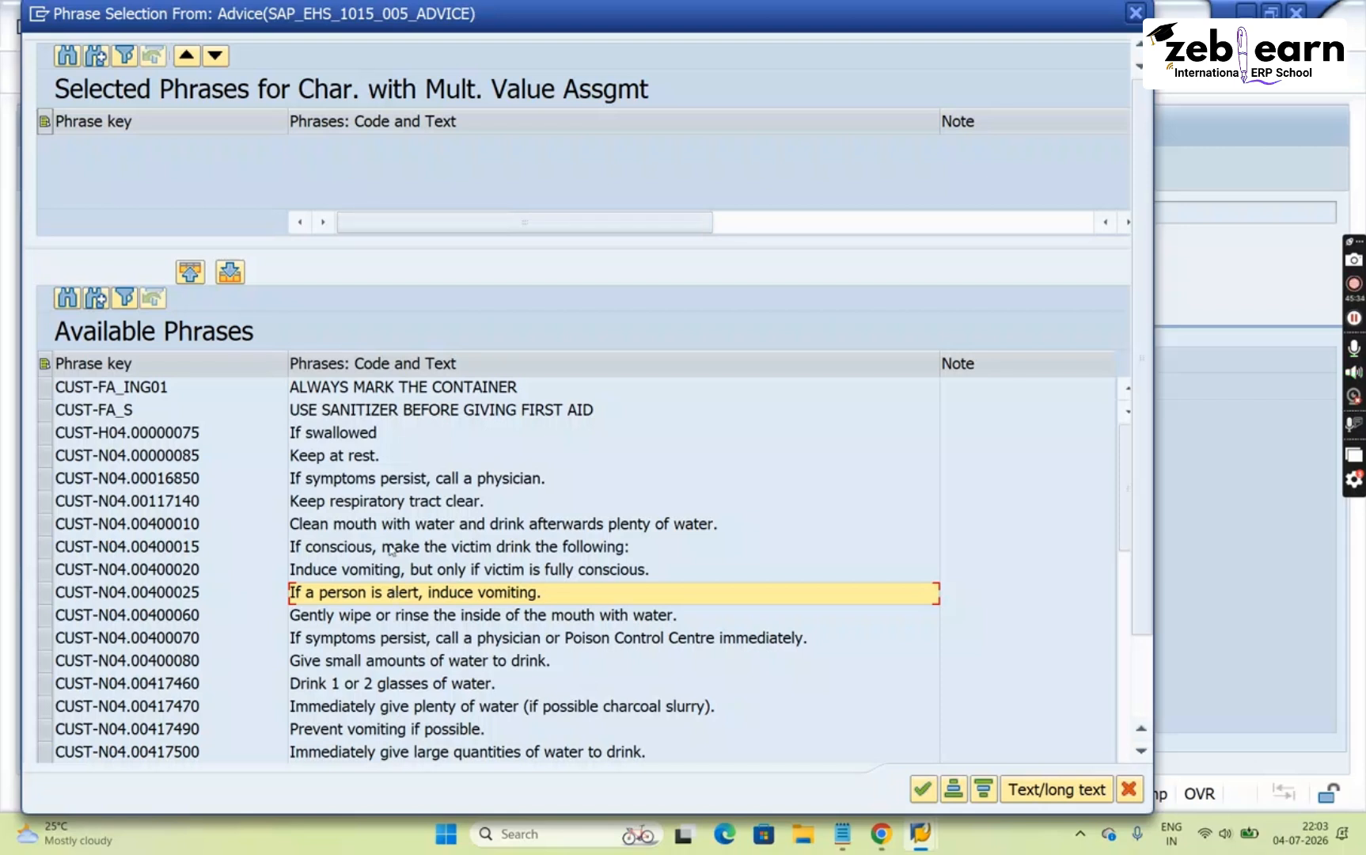
double_click(379, 510)
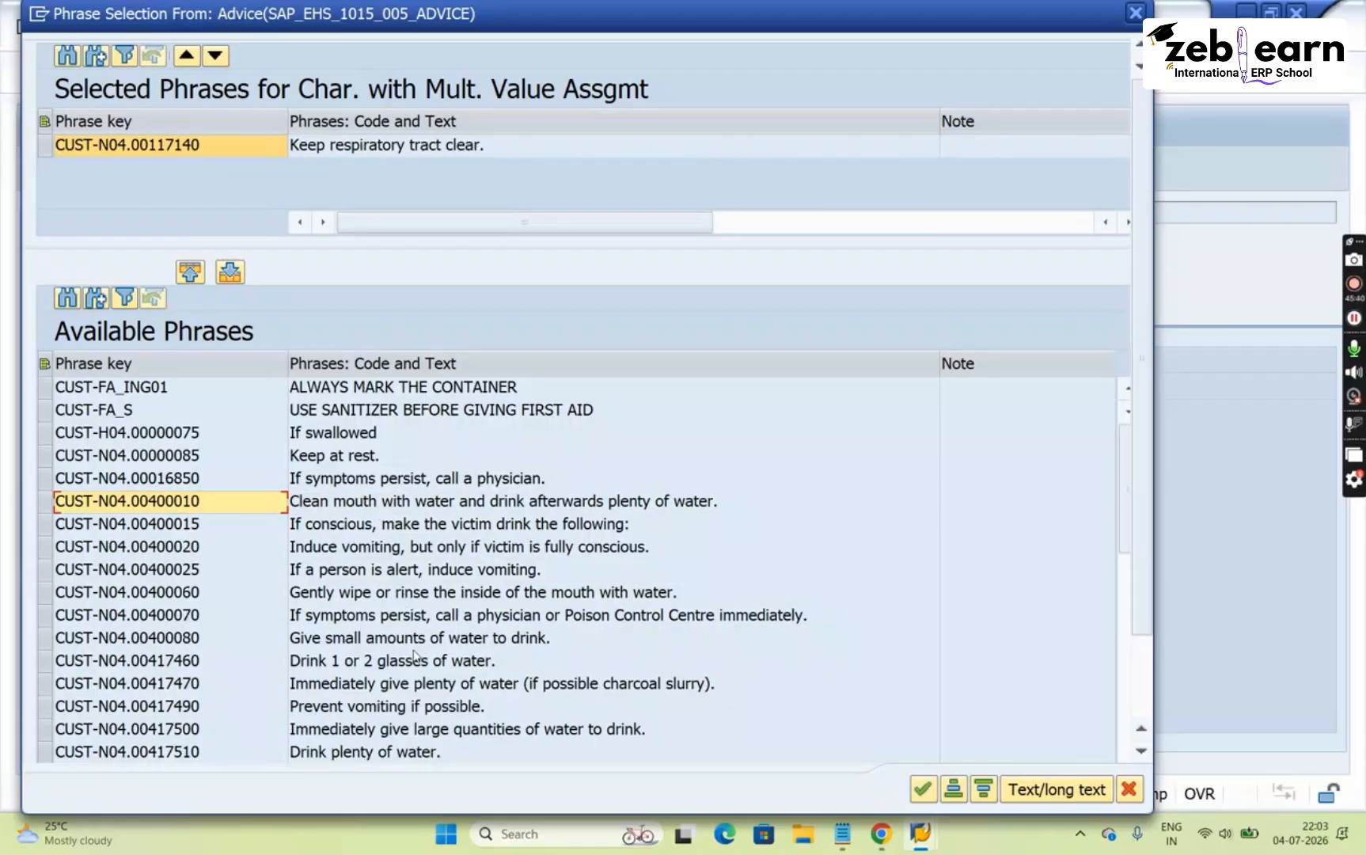
double_click(412, 643)
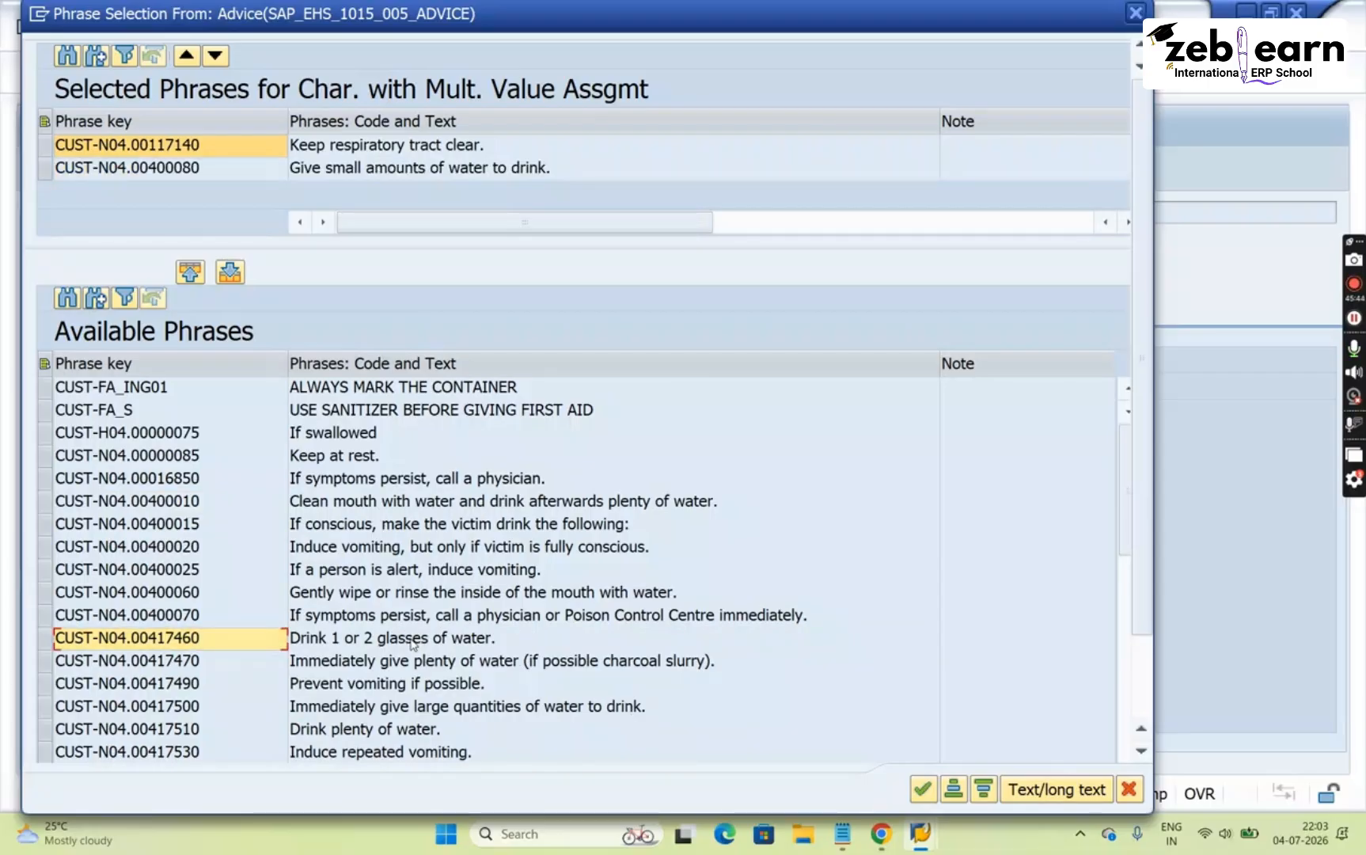
click(338, 573)
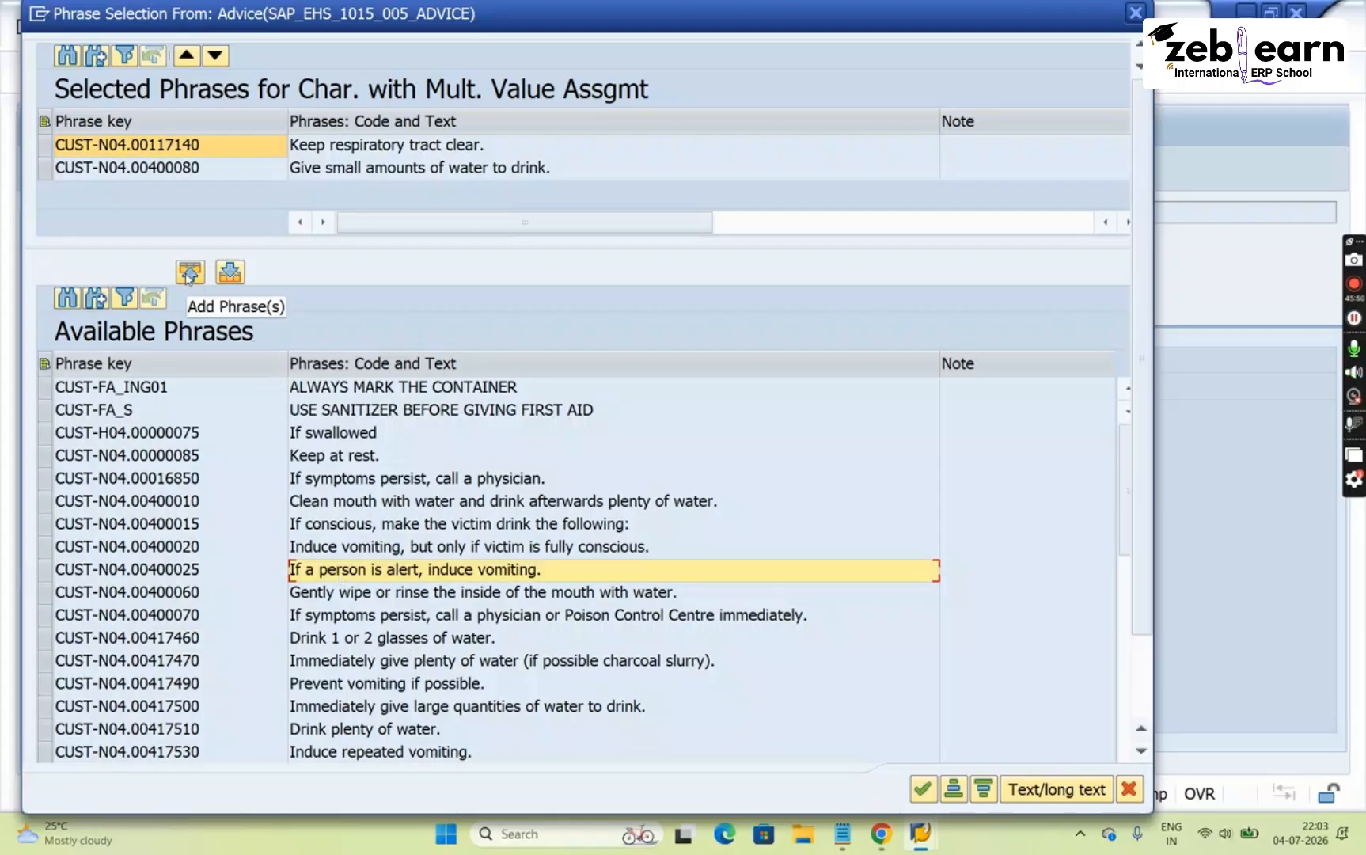
click(188, 274)
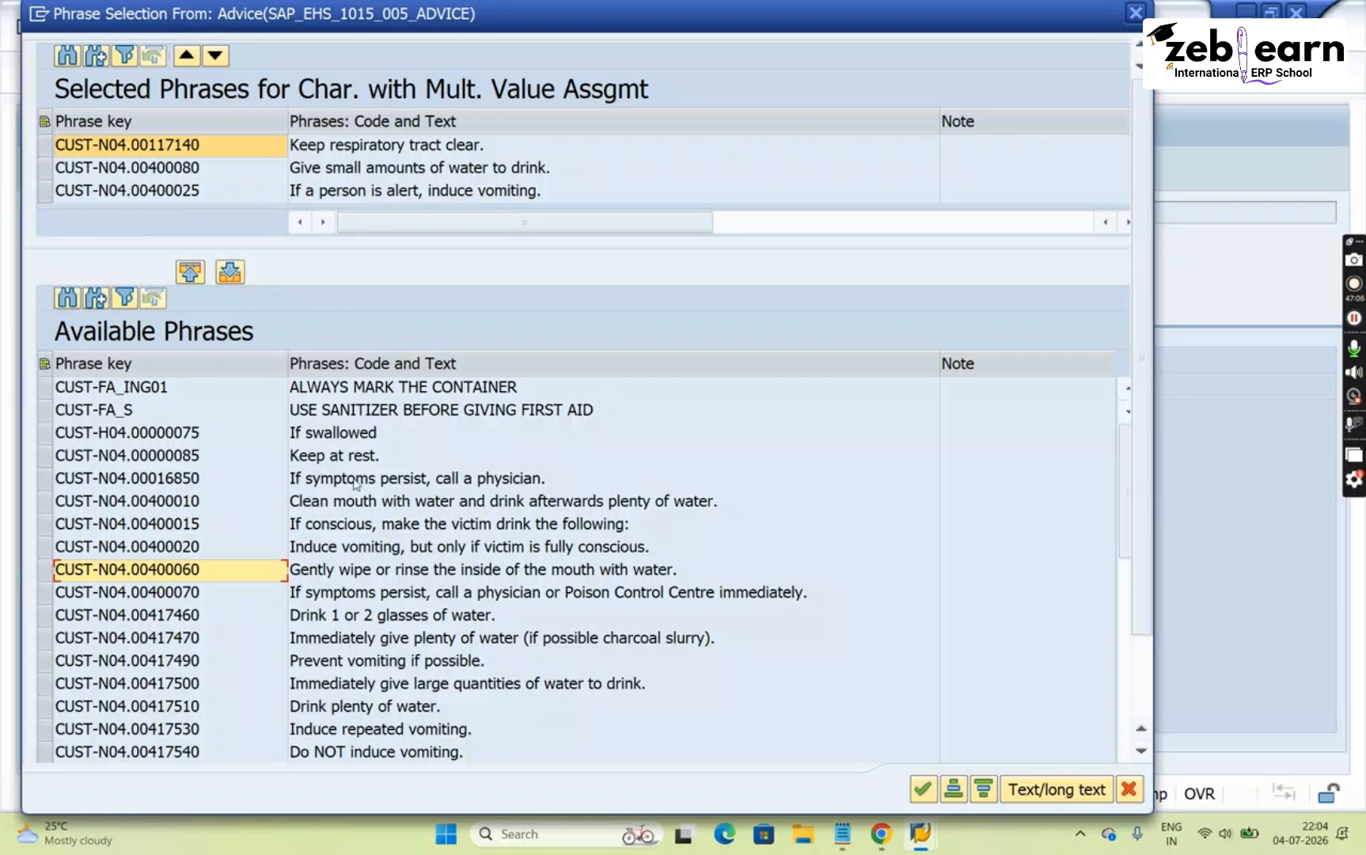
Examine the other available ingestion phrases and compare the short and long text display of the Poison Control Centre phrase
click(362, 528)
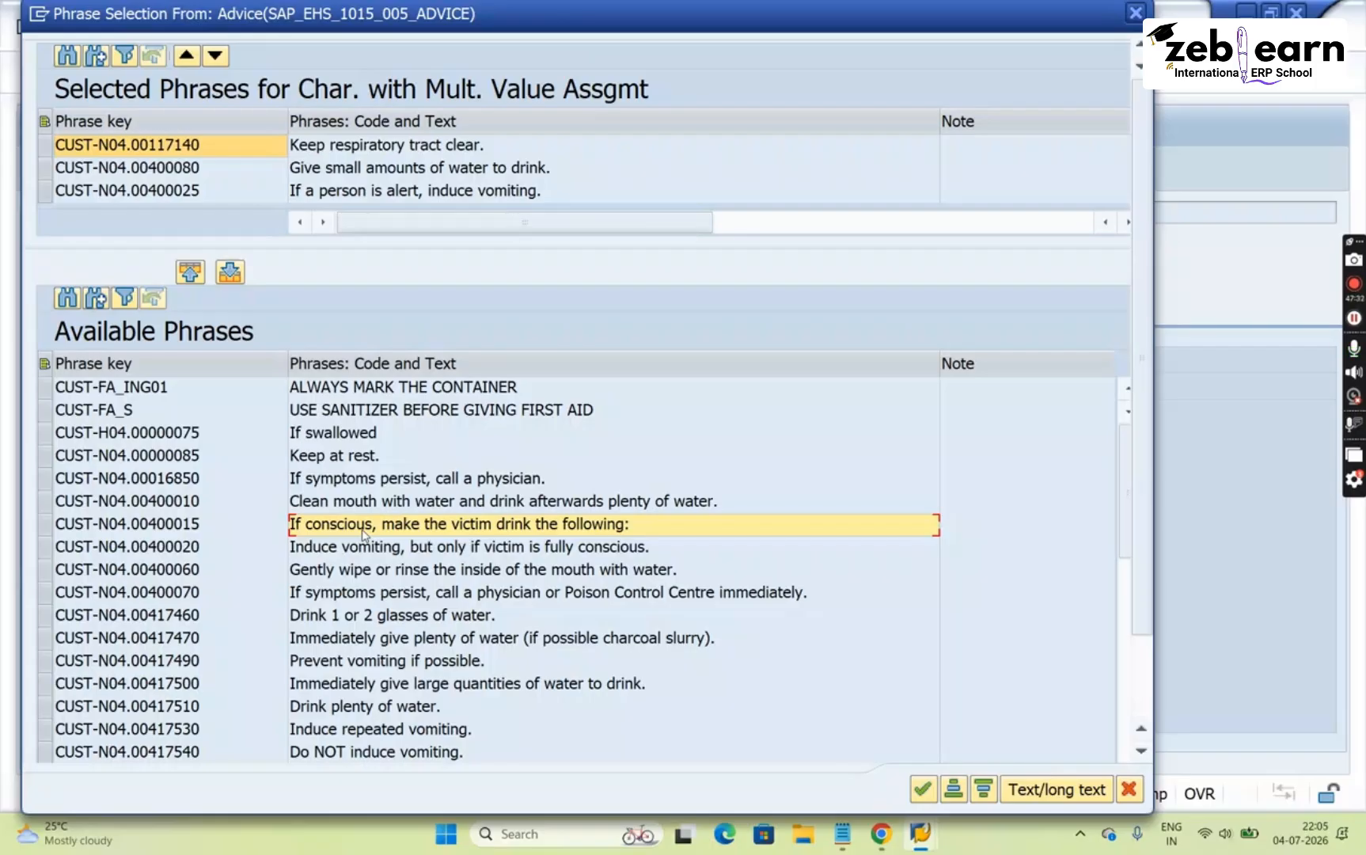
click(448, 645)
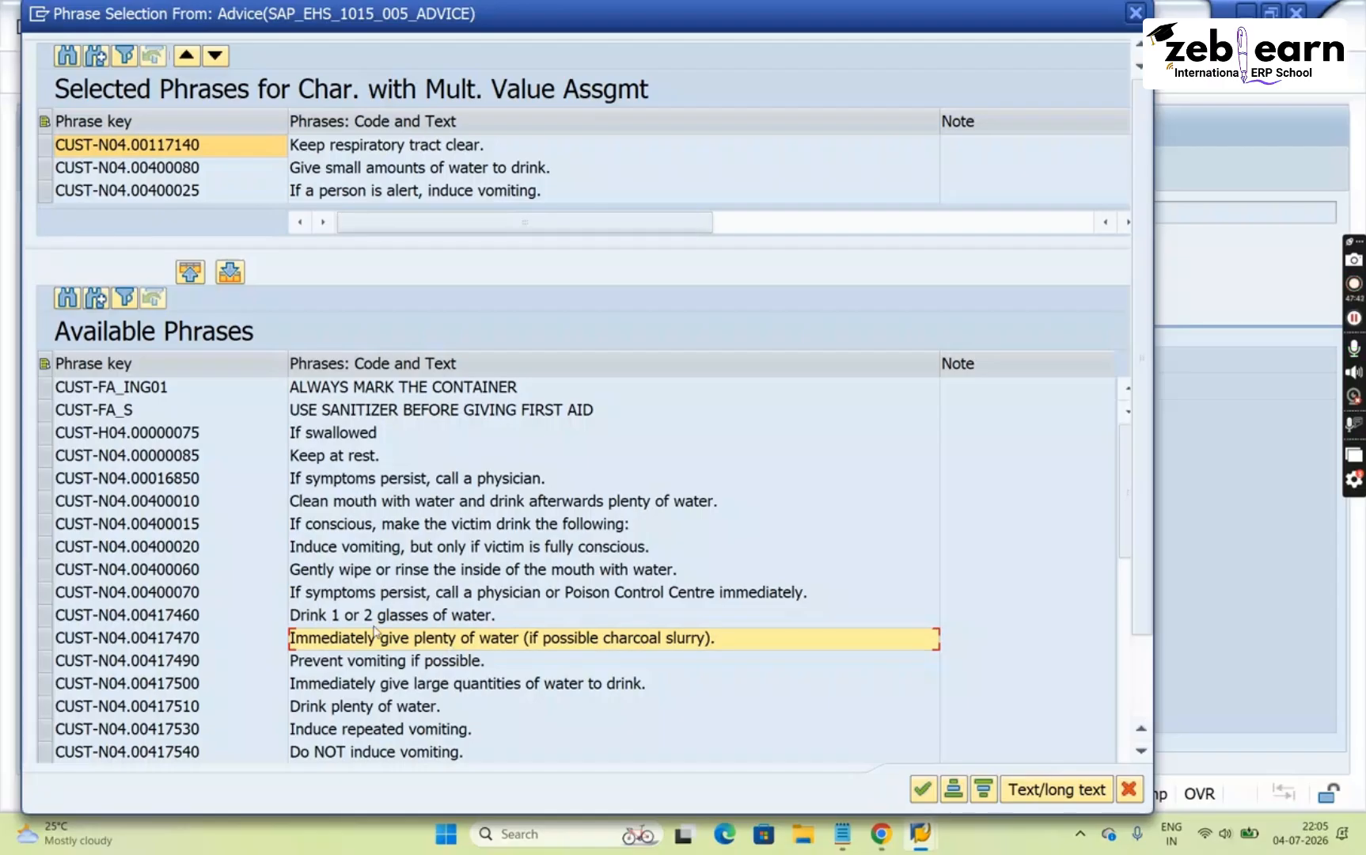
click(406, 595)
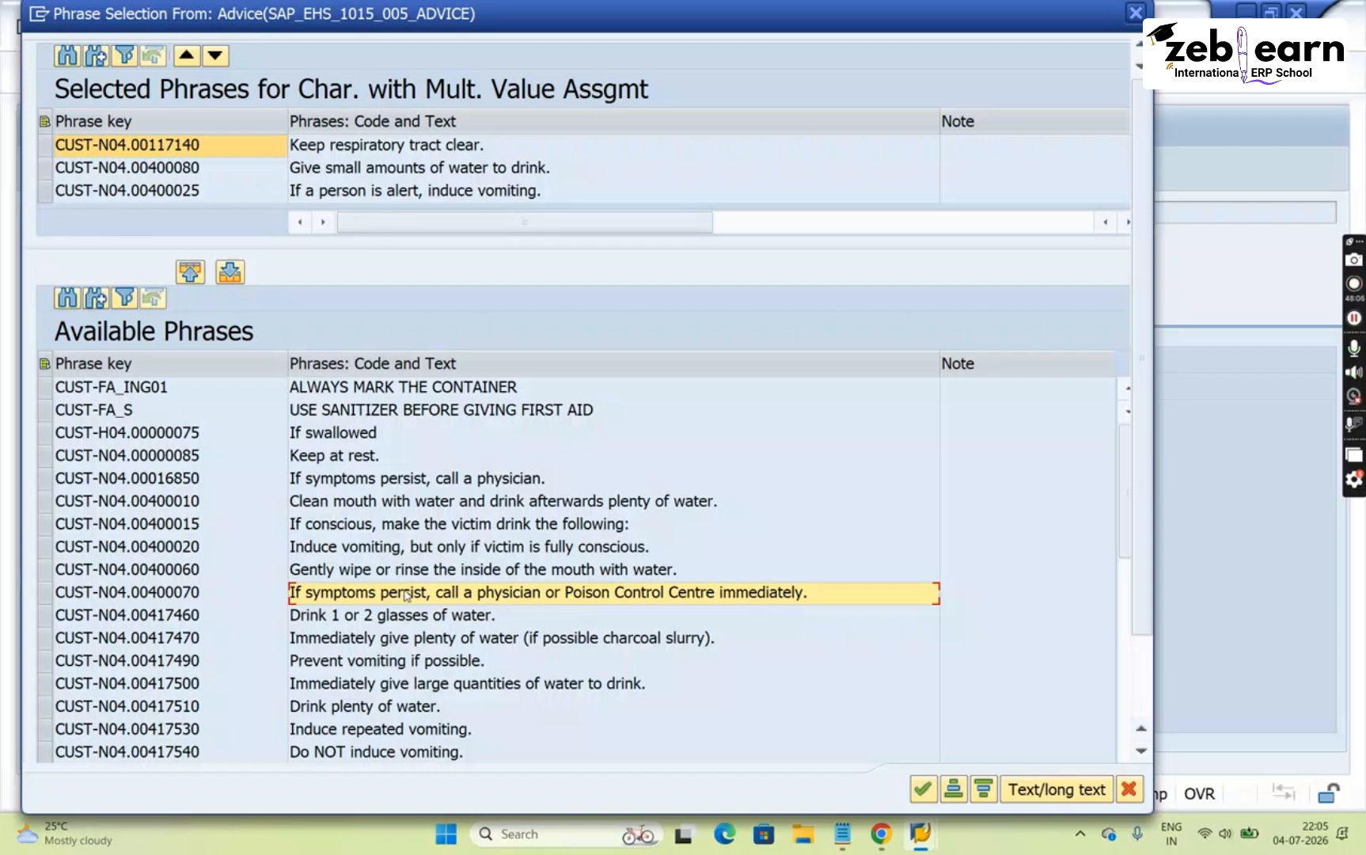
click(1052, 789)
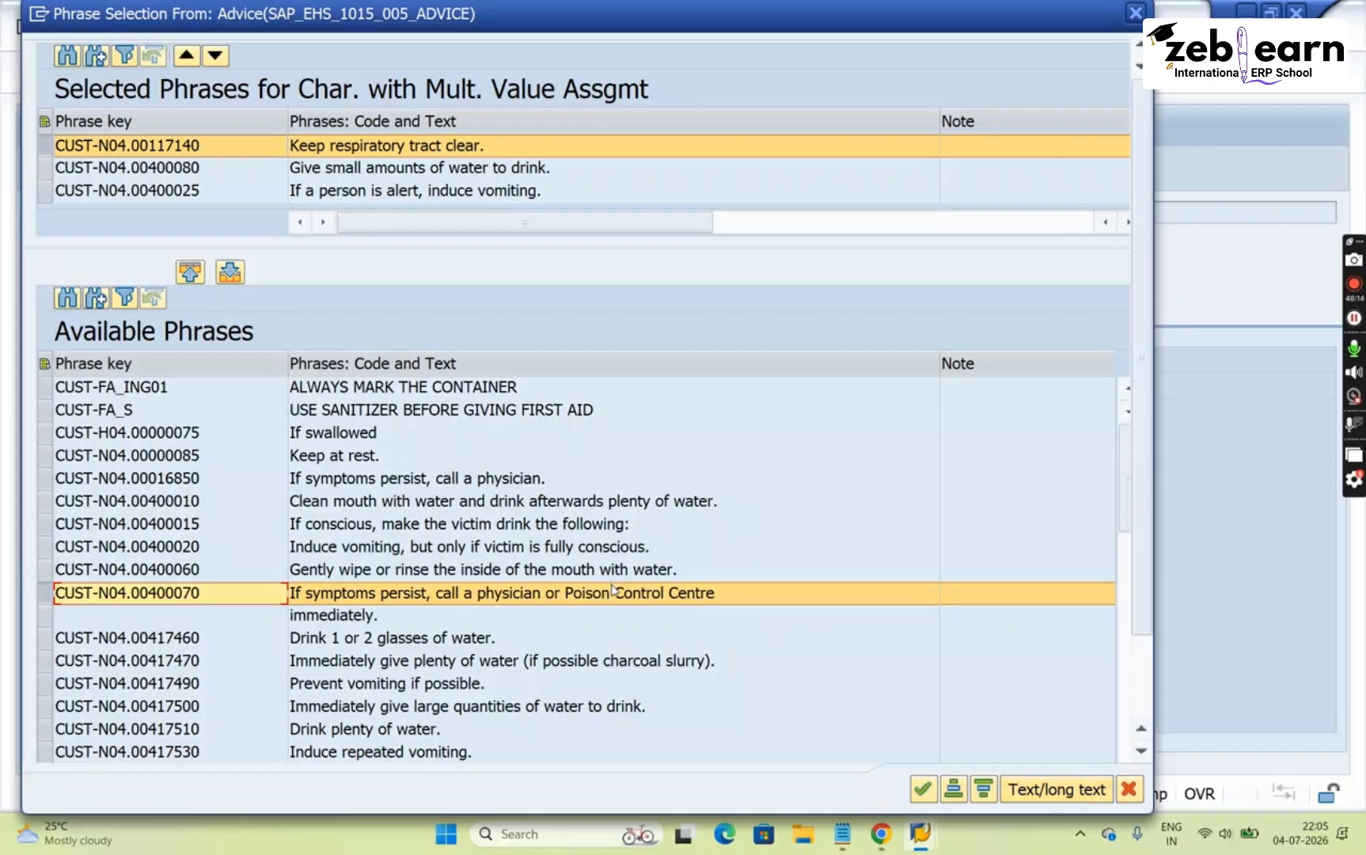
click(1036, 798)
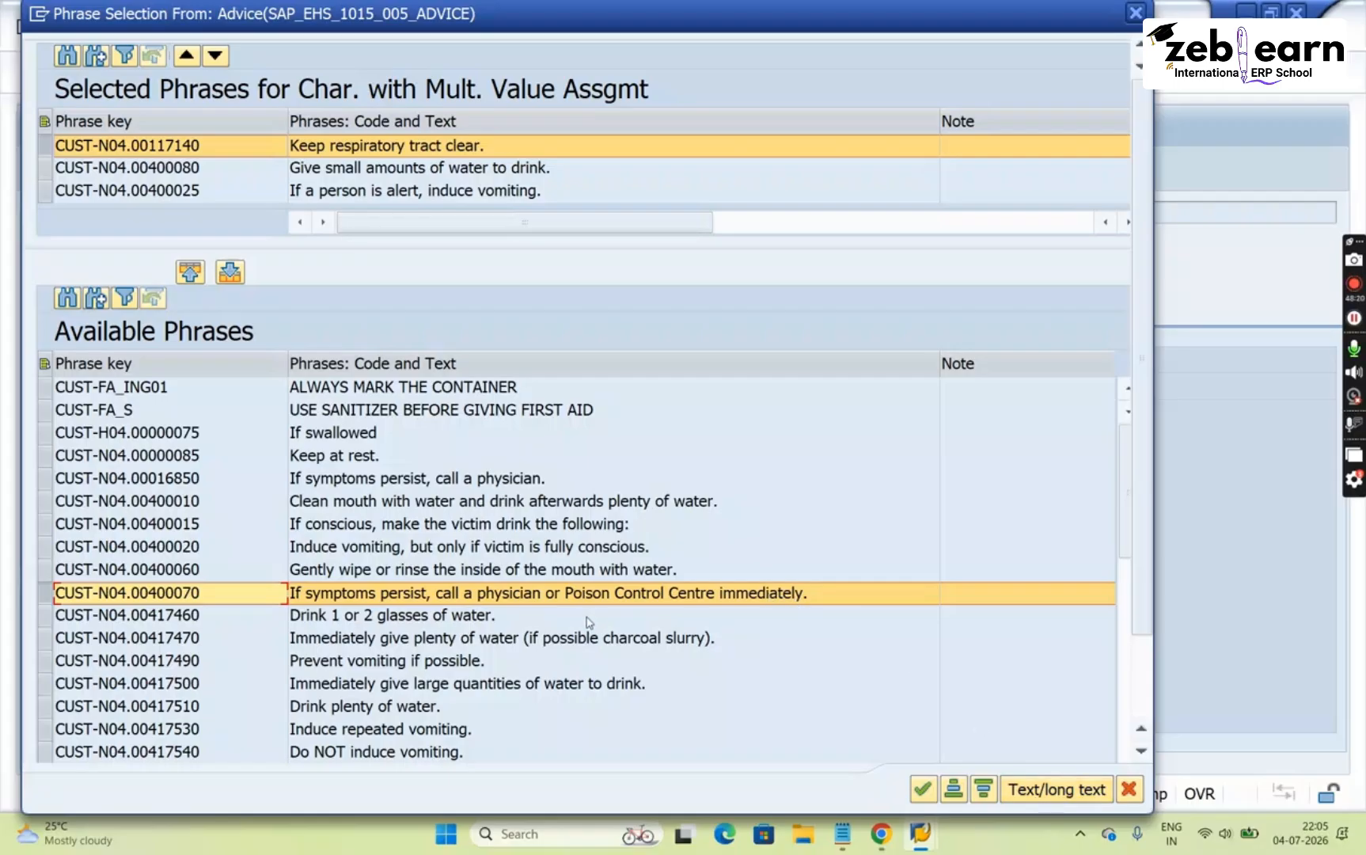
click(1039, 794)
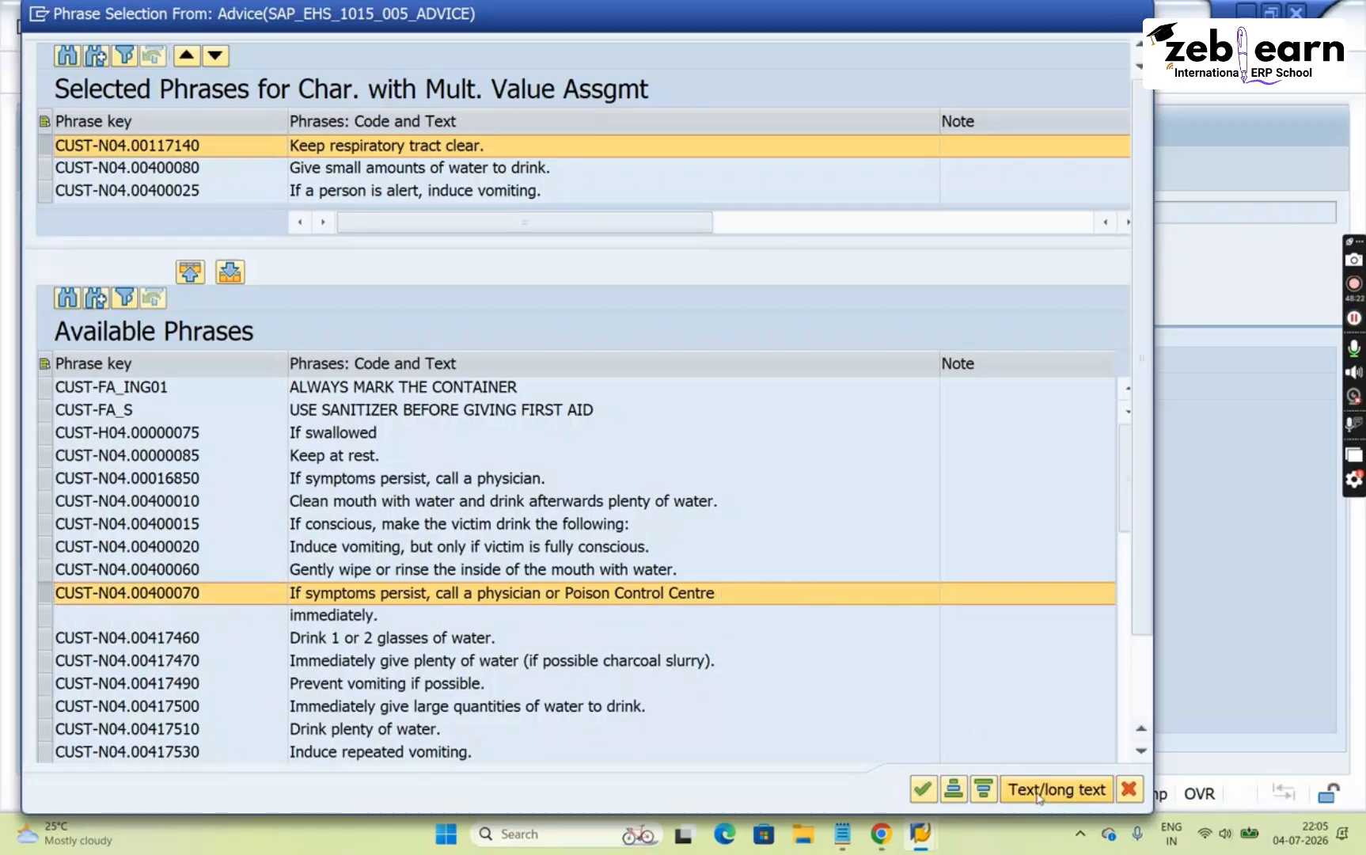
click(1039, 795)
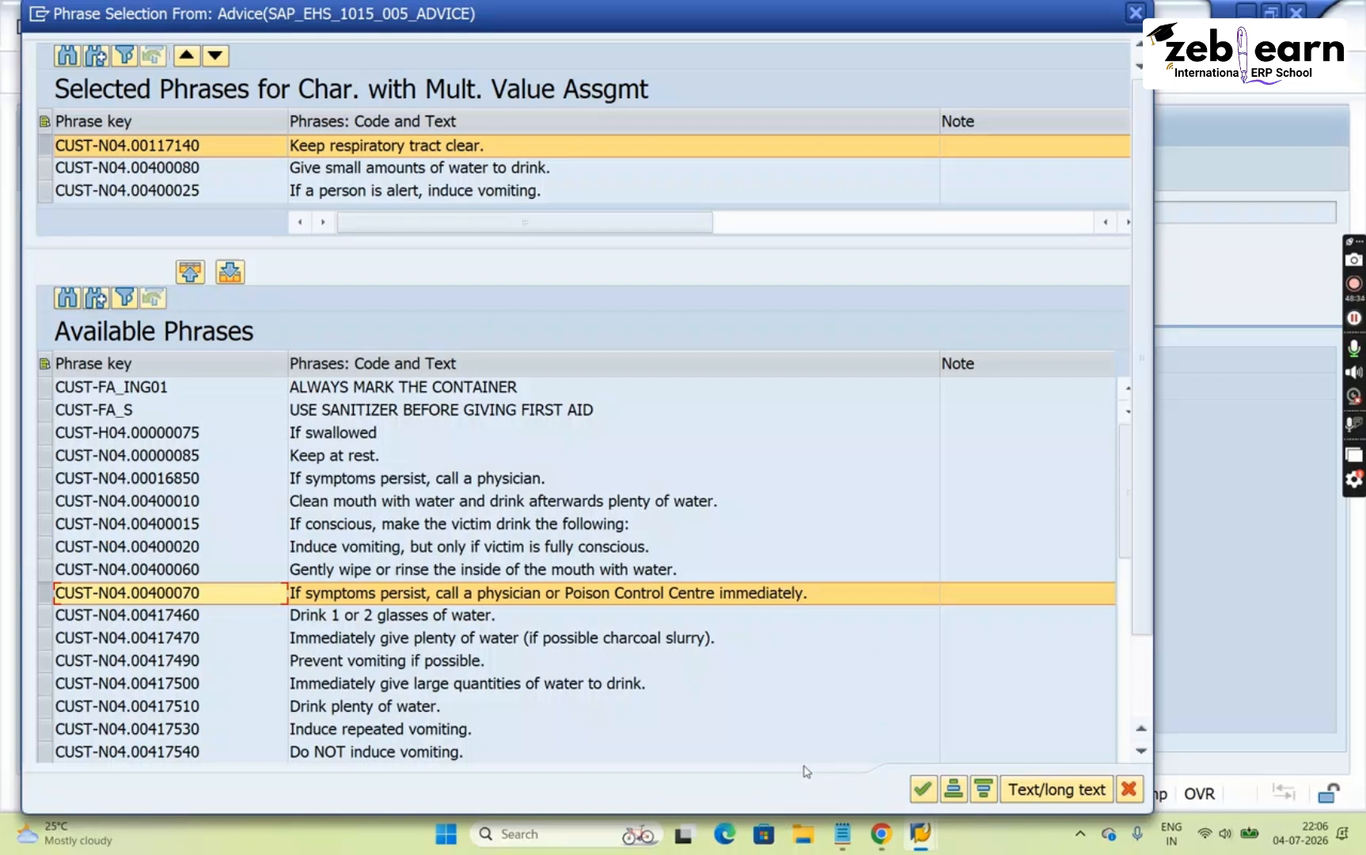
click(419, 526)
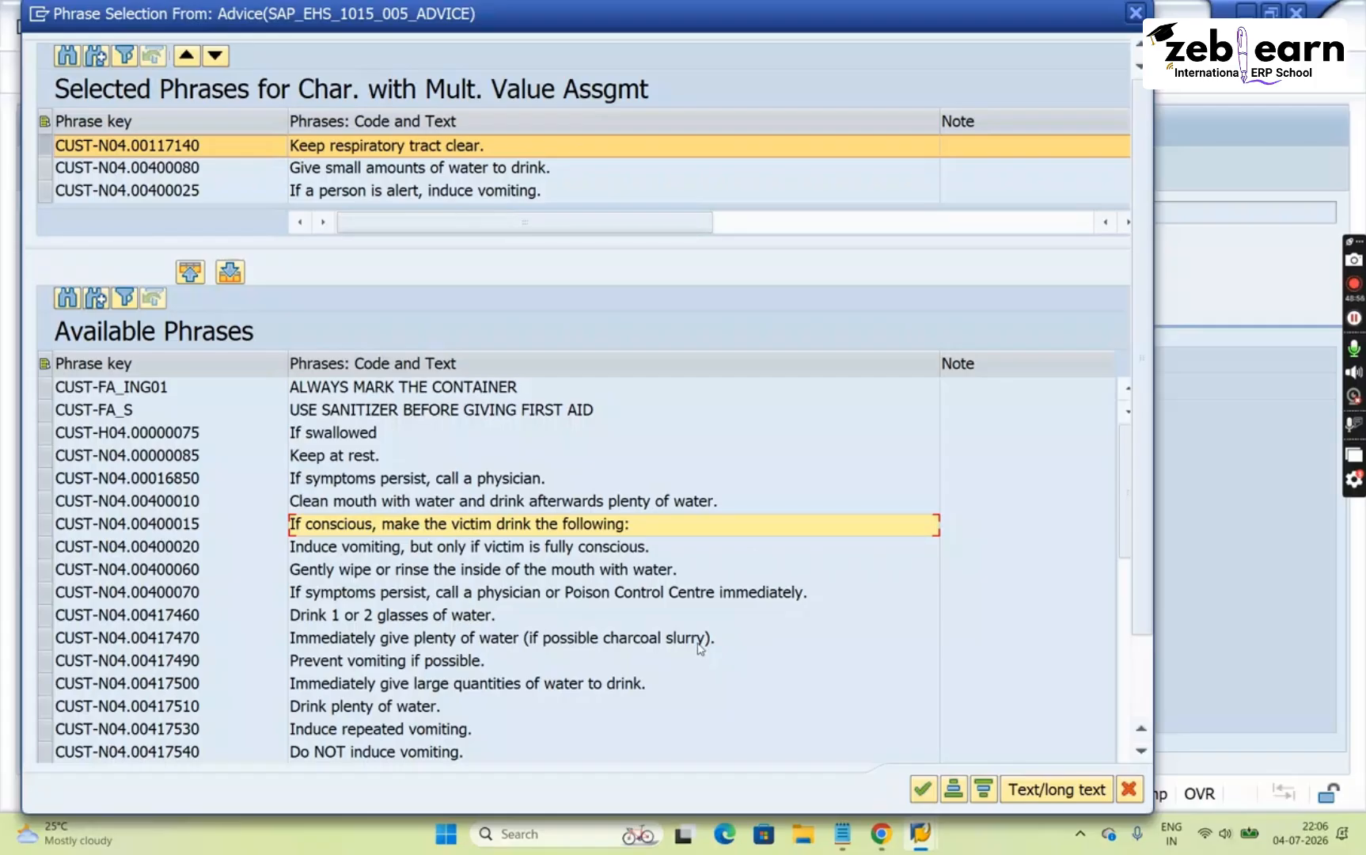
Accept the ingestion phrase selection and widen the Advice column to show the full phrase texts
click(921, 790)
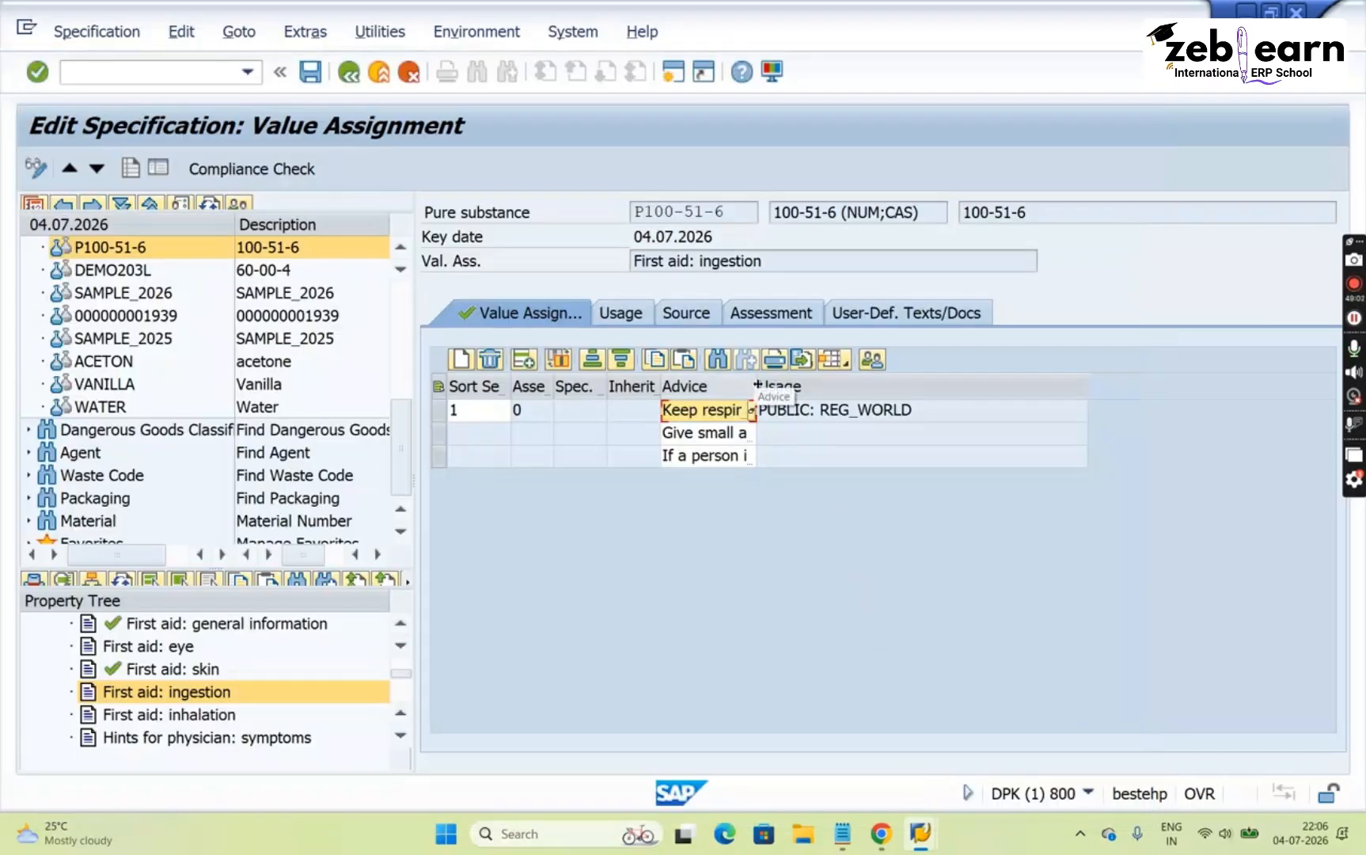
drag(753, 385, 1104, 387)
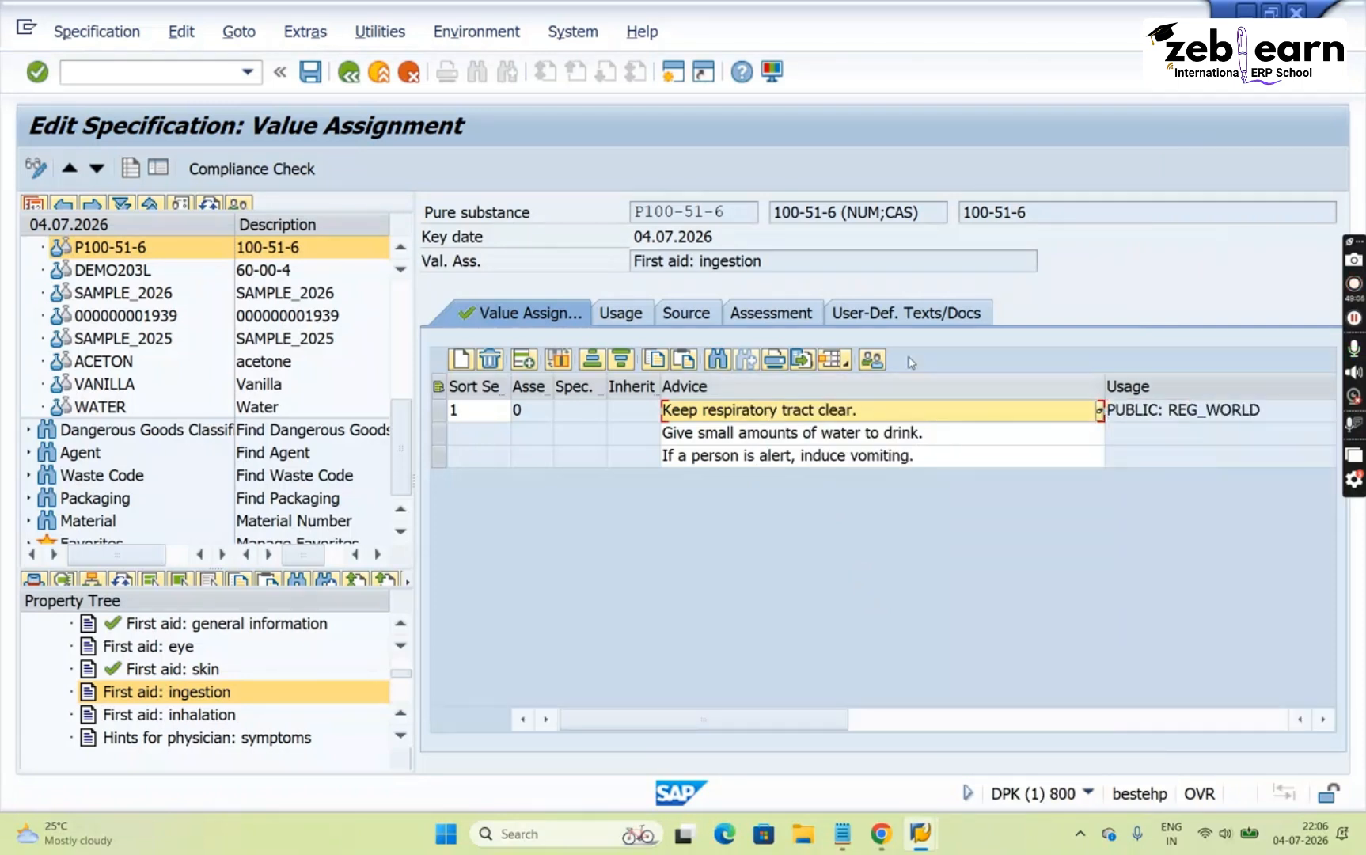
Save the first aid value assignments and refresh the property tree to update its assignment markers
click(183, 702)
click(195, 720)
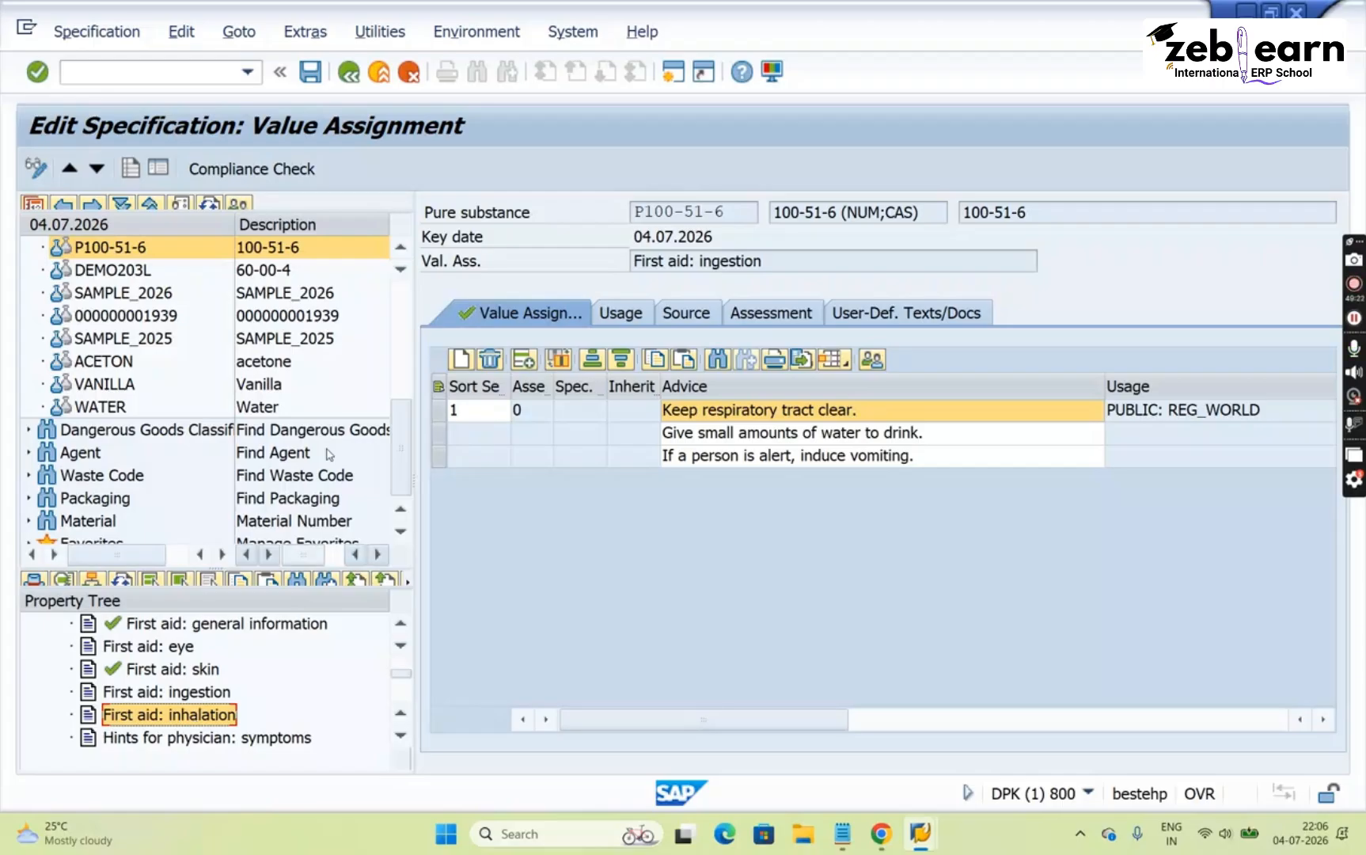
click(310, 75)
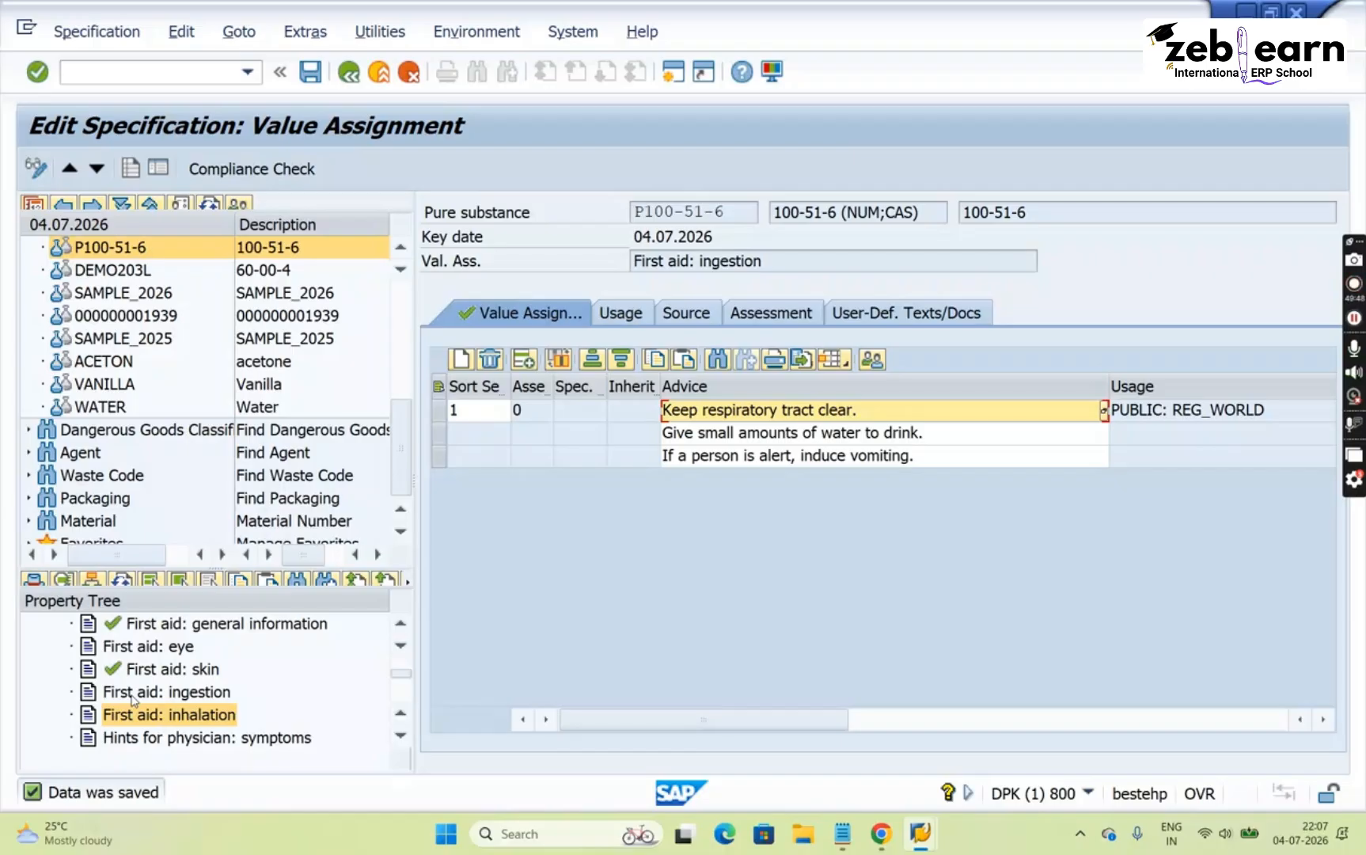
click(121, 583)
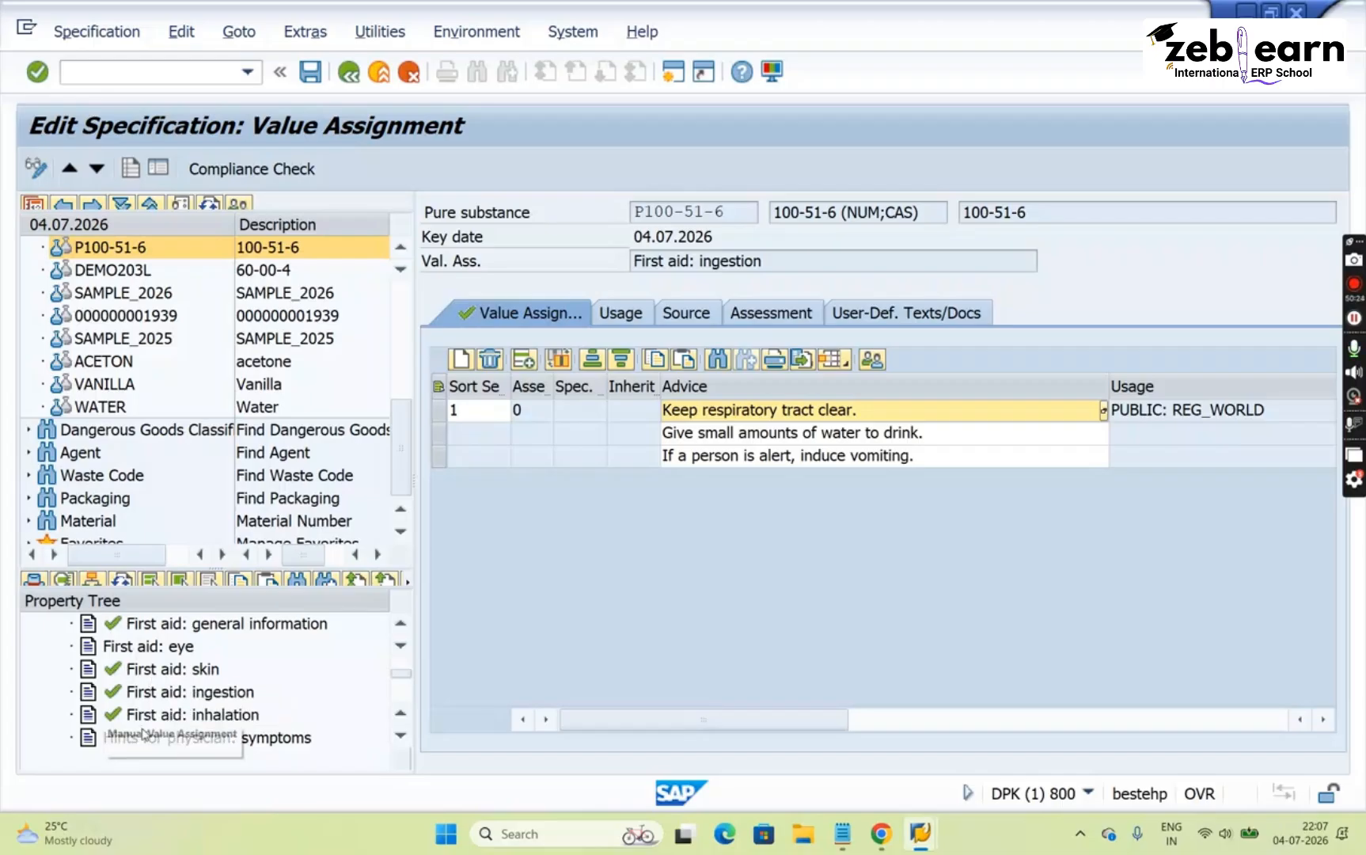
Examine the property tree from the first aid and physician hint entries through the fire-fighting to toxicological information sections
click(265, 737)
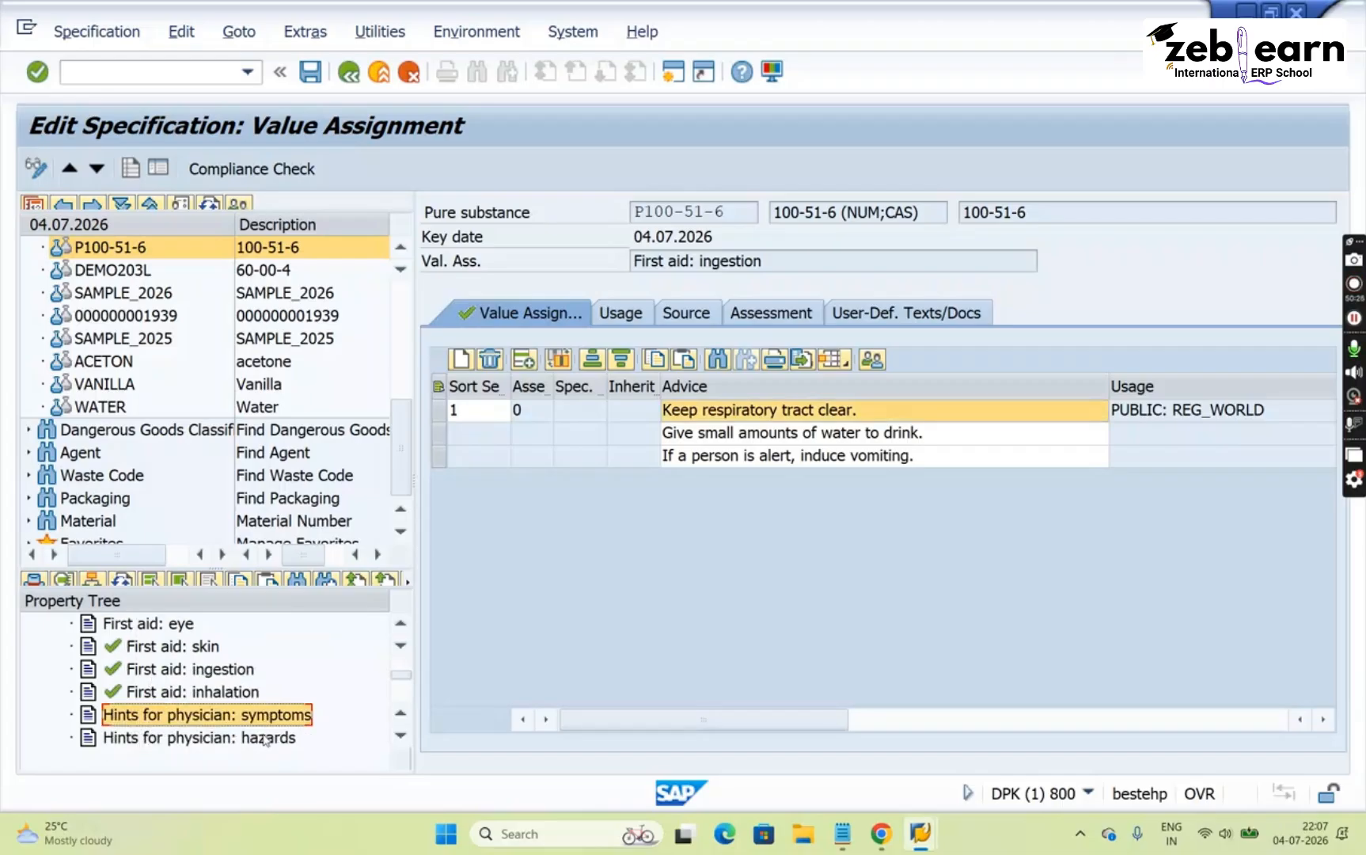
click(265, 737)
click(265, 737)
click(265, 737)
click(265, 737)
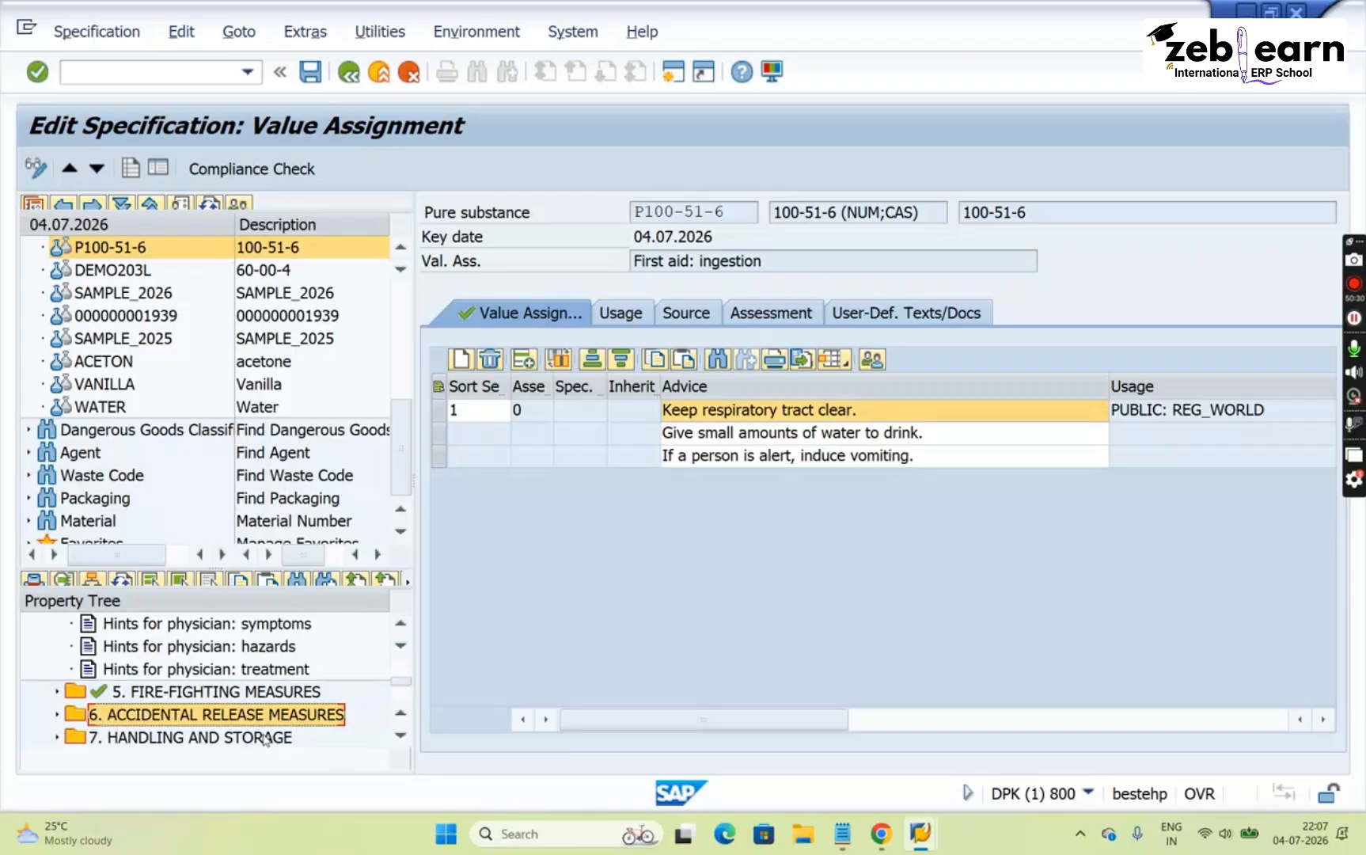
click(266, 736)
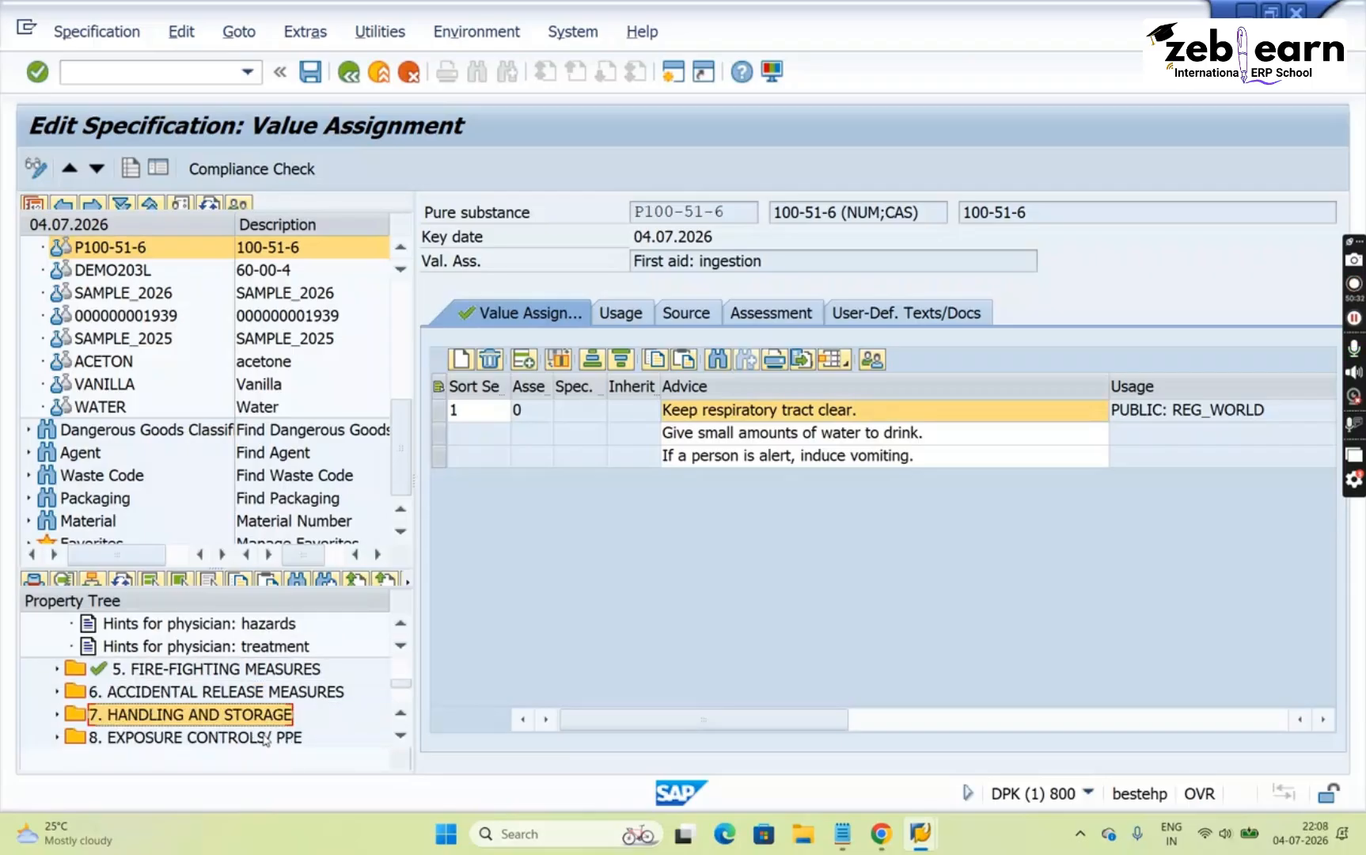
click(265, 736)
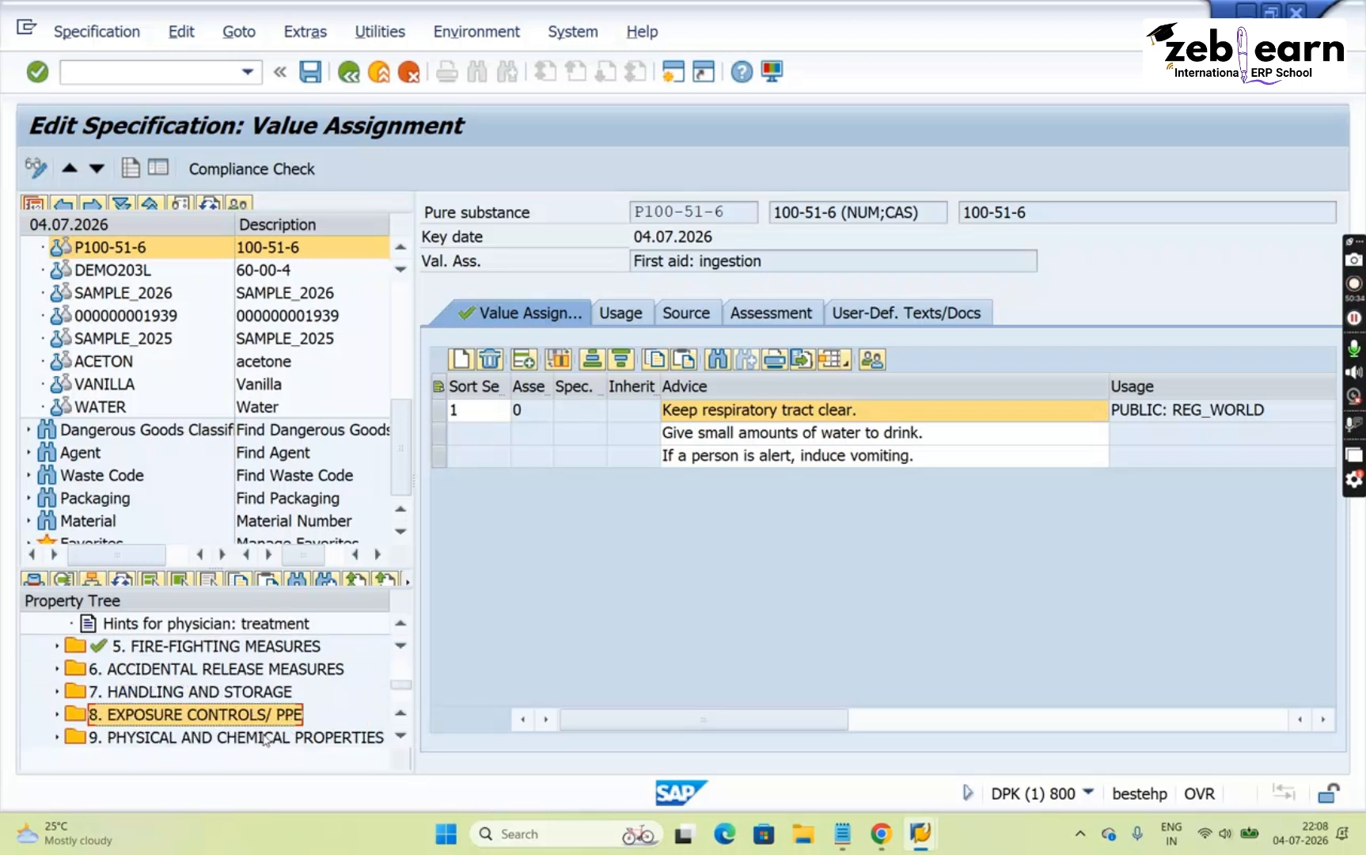
click(265, 737)
click(265, 737)
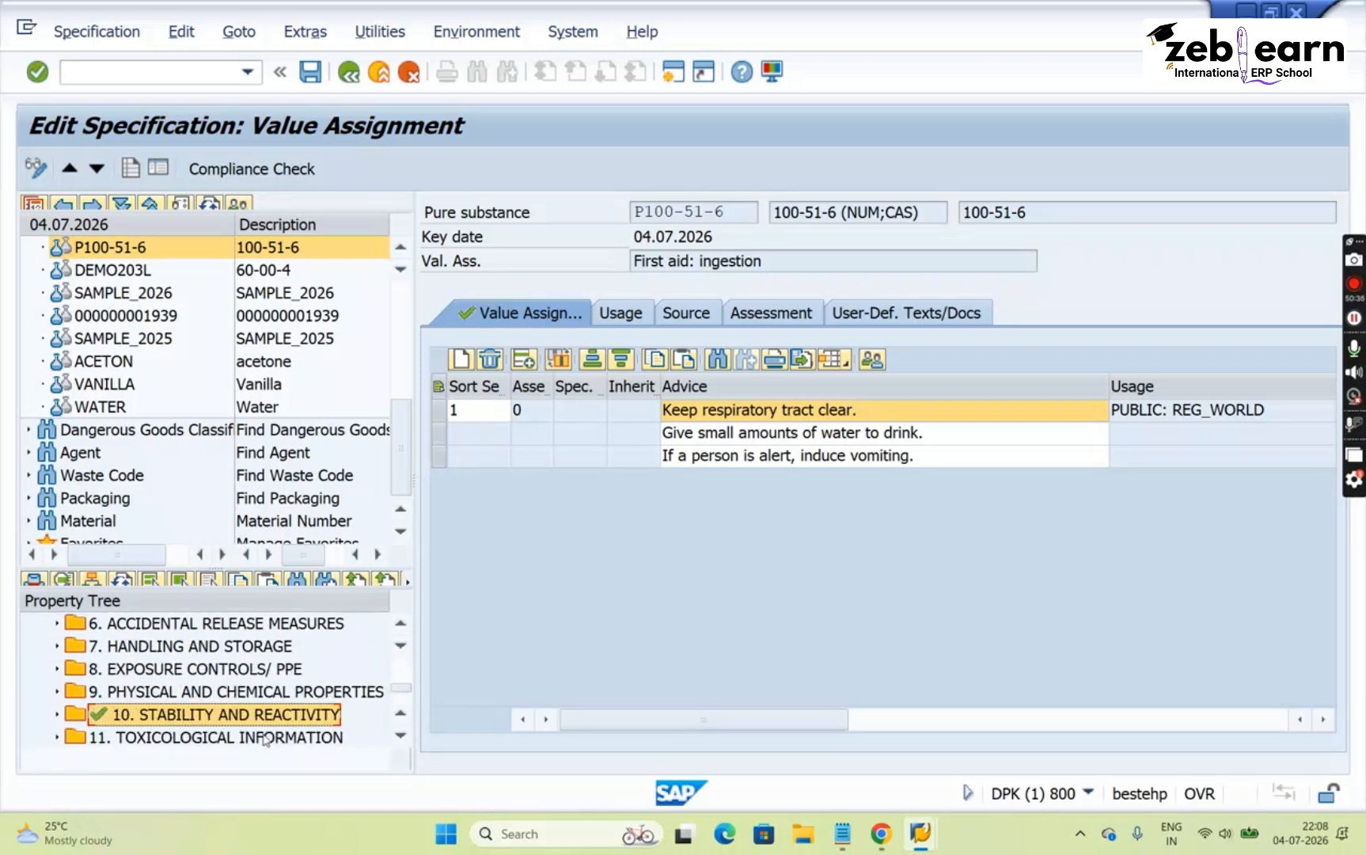
Expand the 8. EXPOSURE CONTROLS/ PPE section and examine its protective equipment and occupational exposure properties
key(Up)
key(Up)
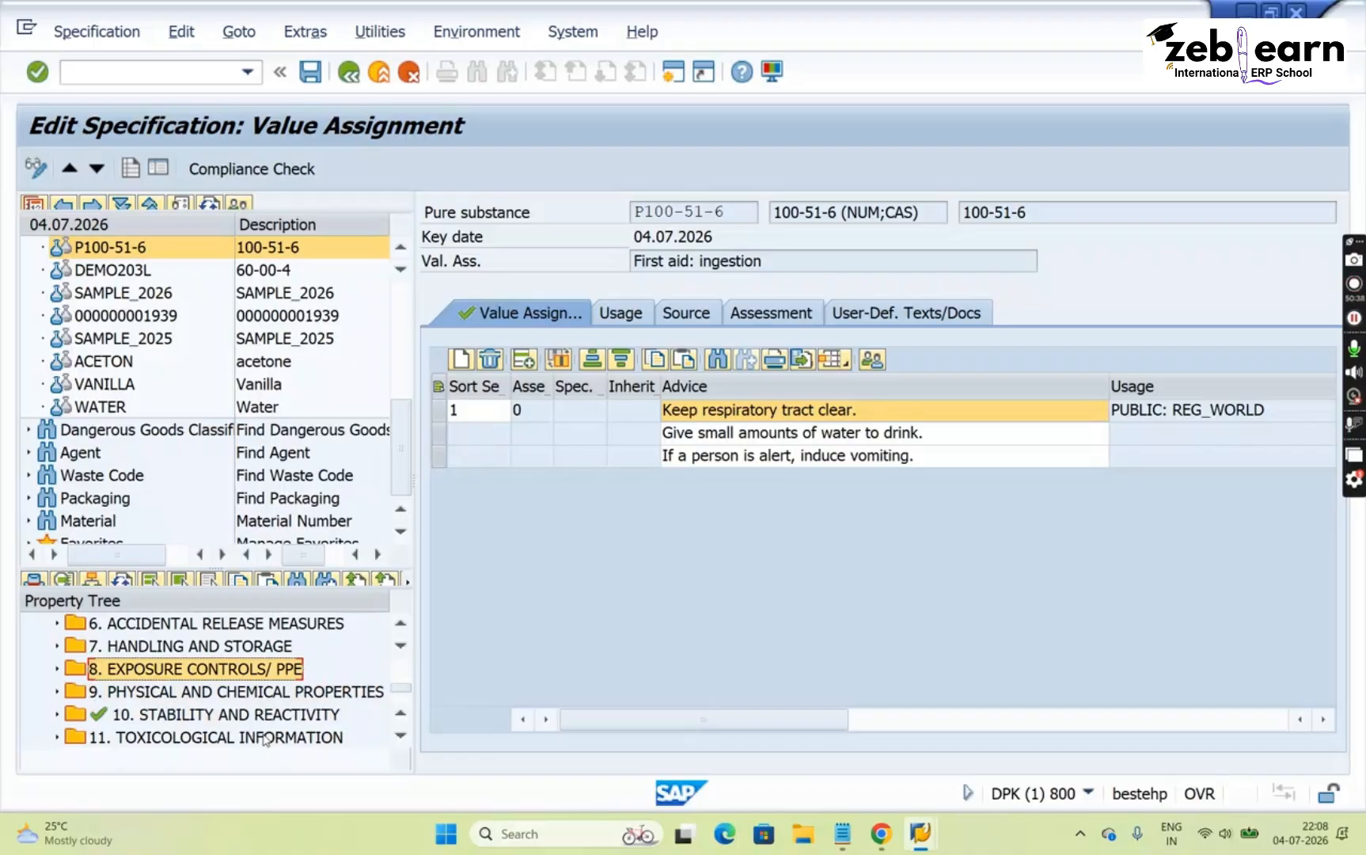
key(Right)
key(Down)
key(Down)
key(Down)
key(Down)
key(Down)
key(Down)
key(Down)
key(Down)
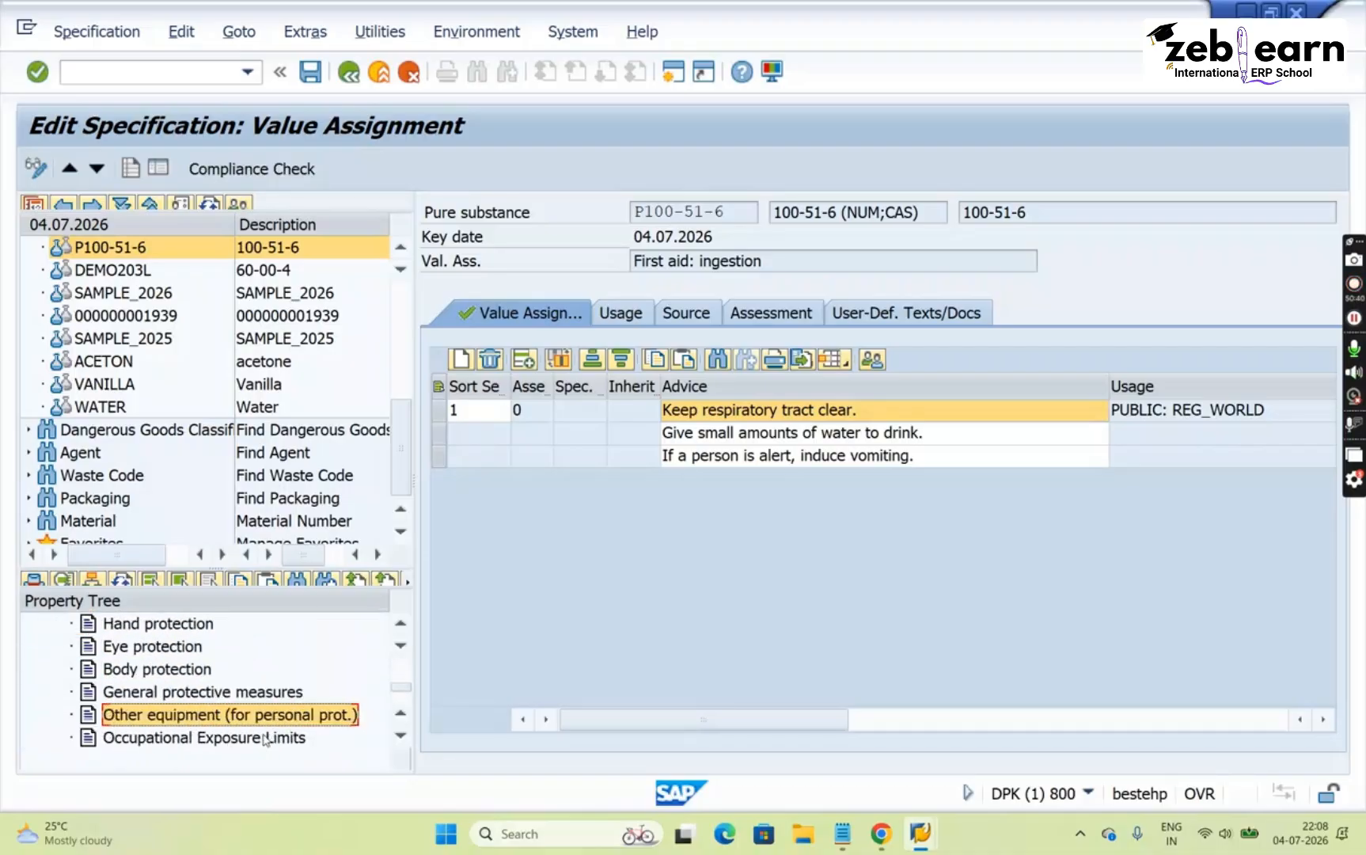
key(Down)
key(Down)
key(Down)
Return through the exposure control properties and collapse the 8. EXPOSURE CONTROLS/ PPE section
key(Up)
key(Up)
key(Up)
key(Up)
key(Up)
key(Up)
key(Up)
key(Up)
key(Up)
key(Up)
key(Up)
key(Up)
key(Up)
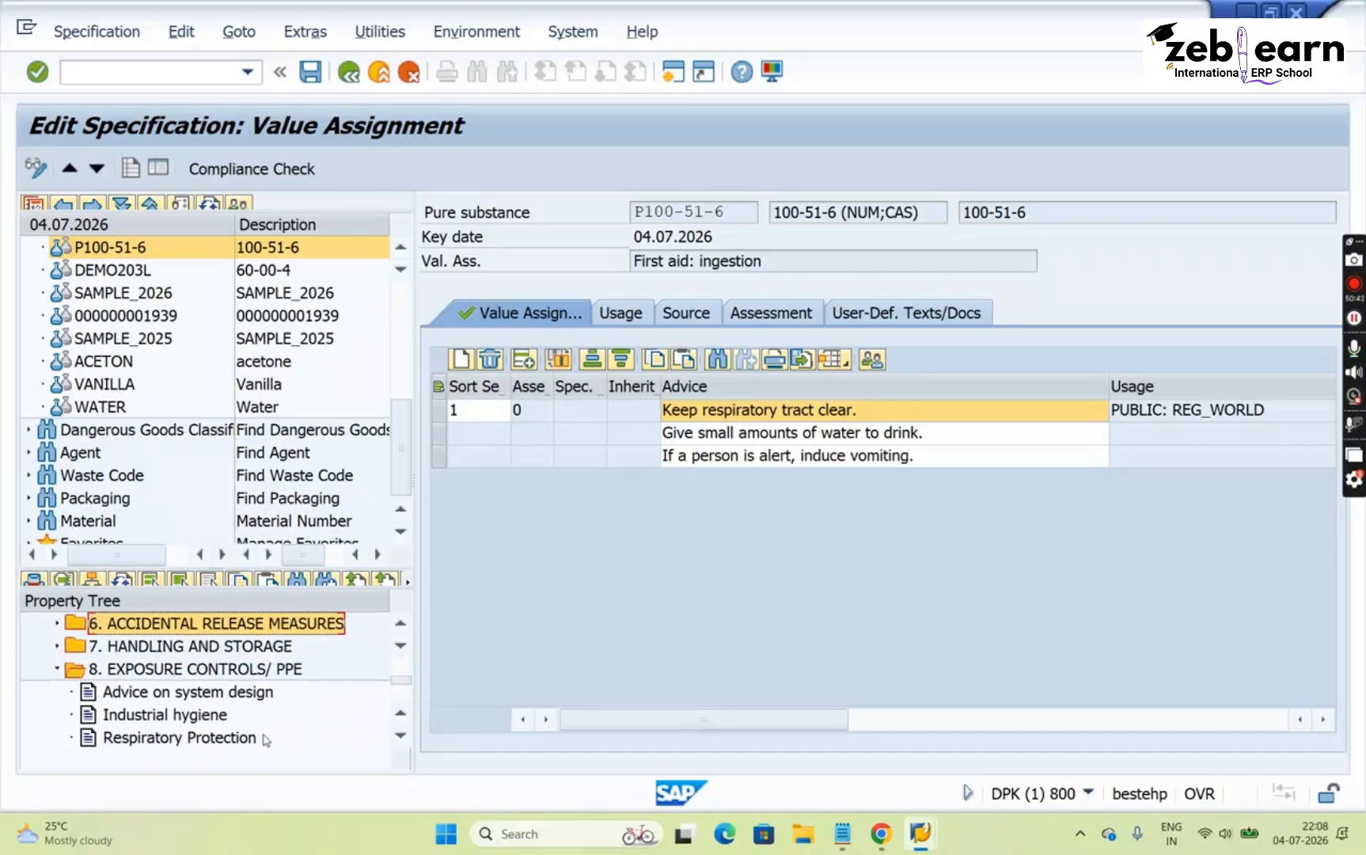
key(Down)
key(Down)
key(Left)
key(Down)
key(Down)
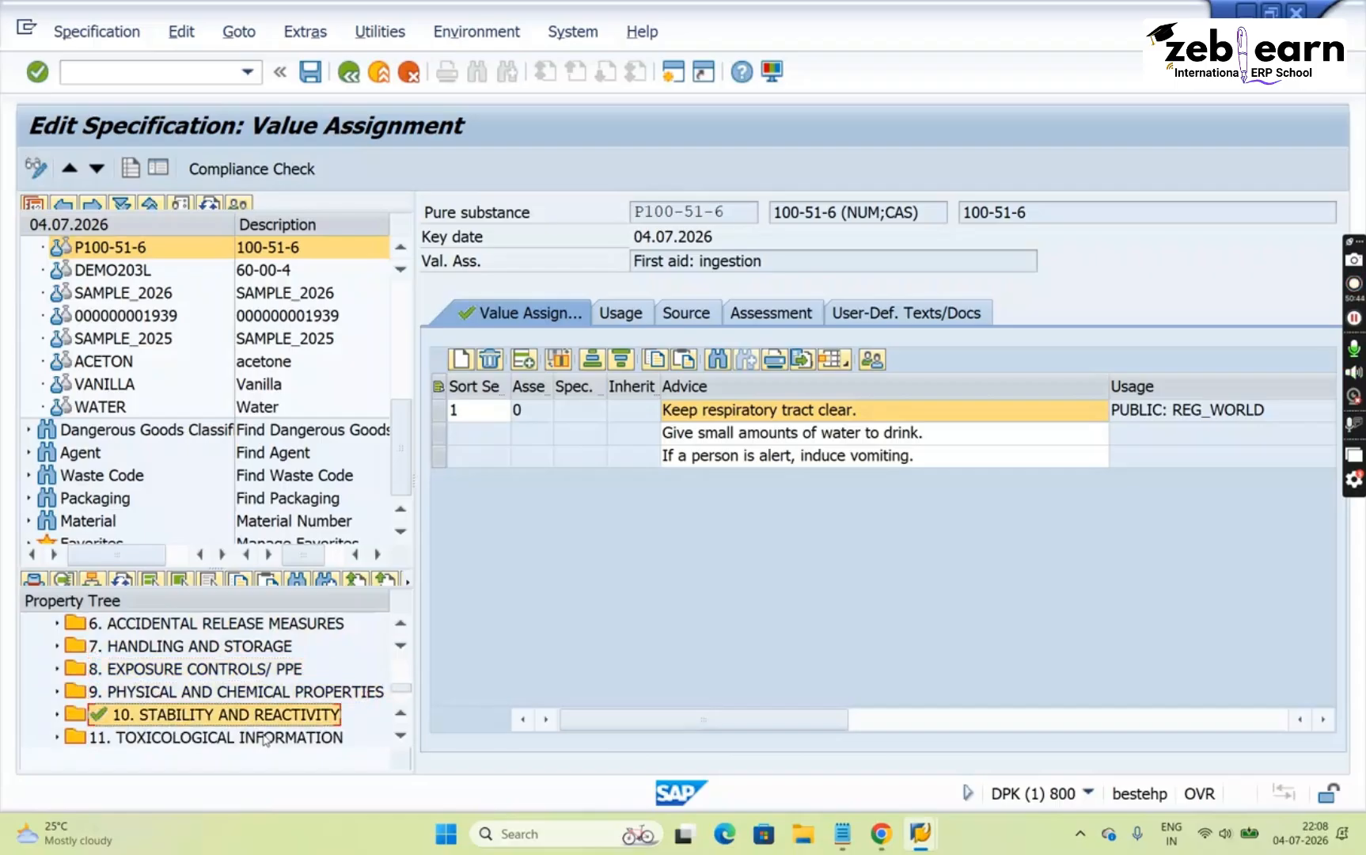
Expand the 10. STABILITY AND REACTIVITY section, examine its properties such as Conditions to avoid (SDS), and collapse it again
key(Right)
key(Down)
key(Down)
key(Down)
key(Down)
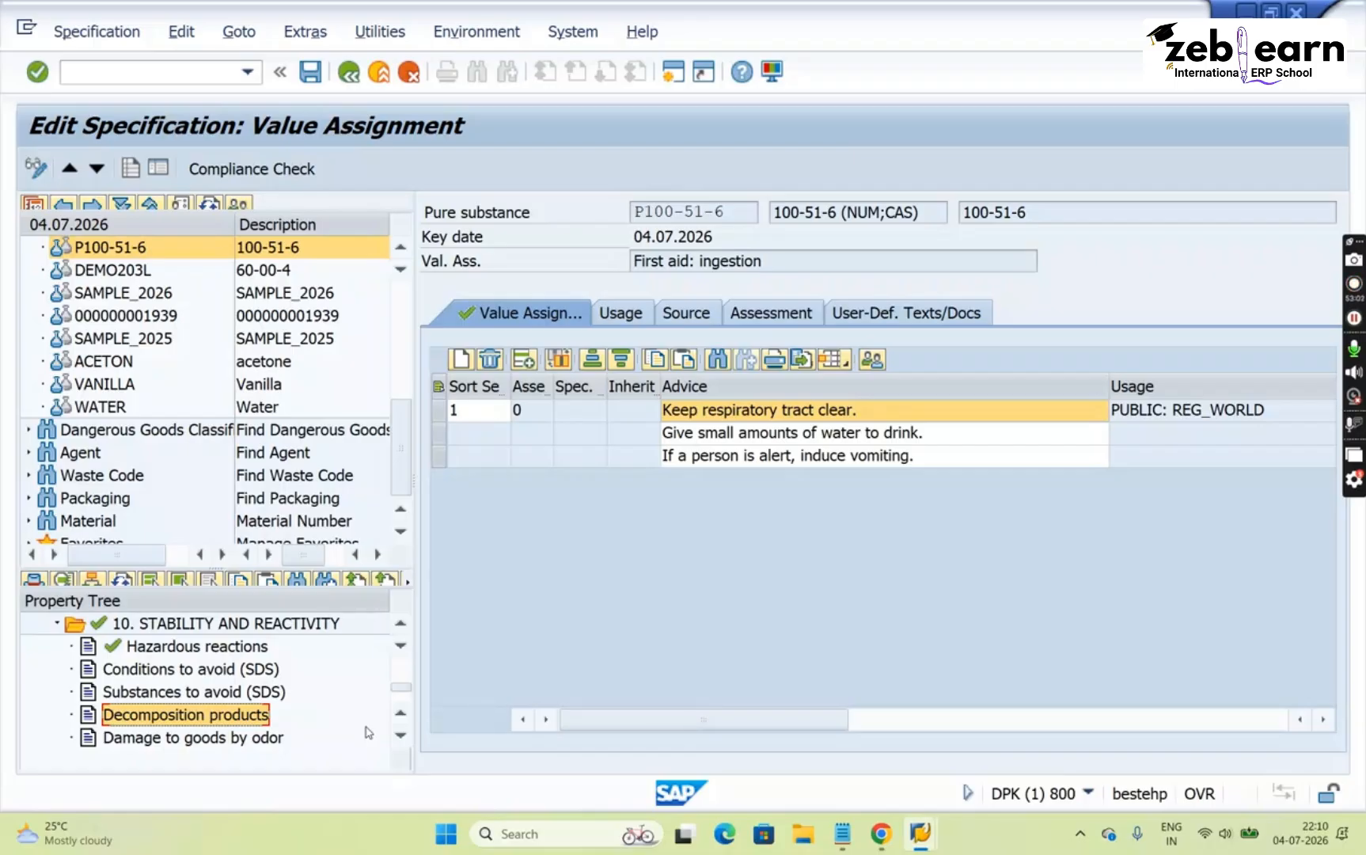
click(176, 679)
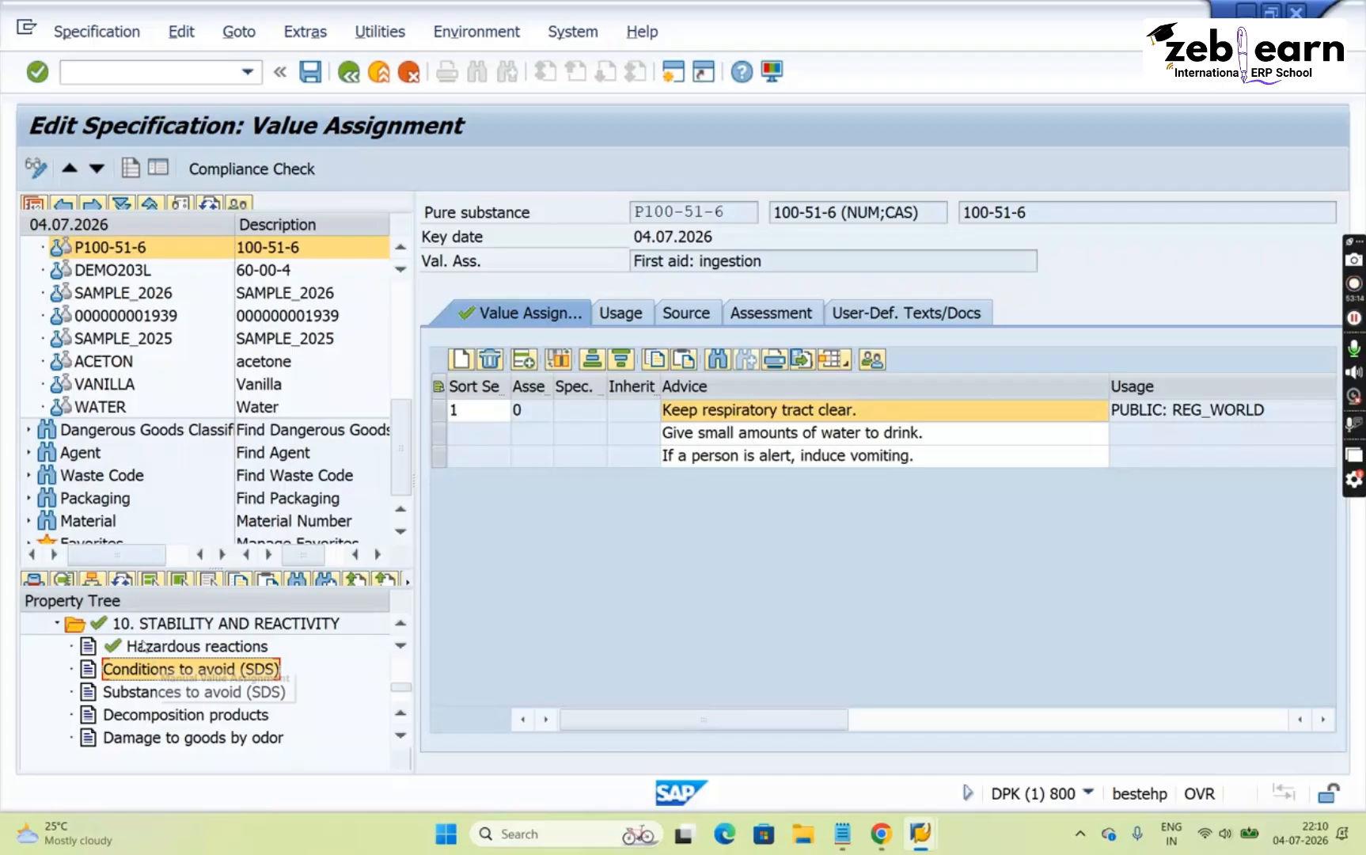
click(58, 625)
scroll(406, 681, up, 2)
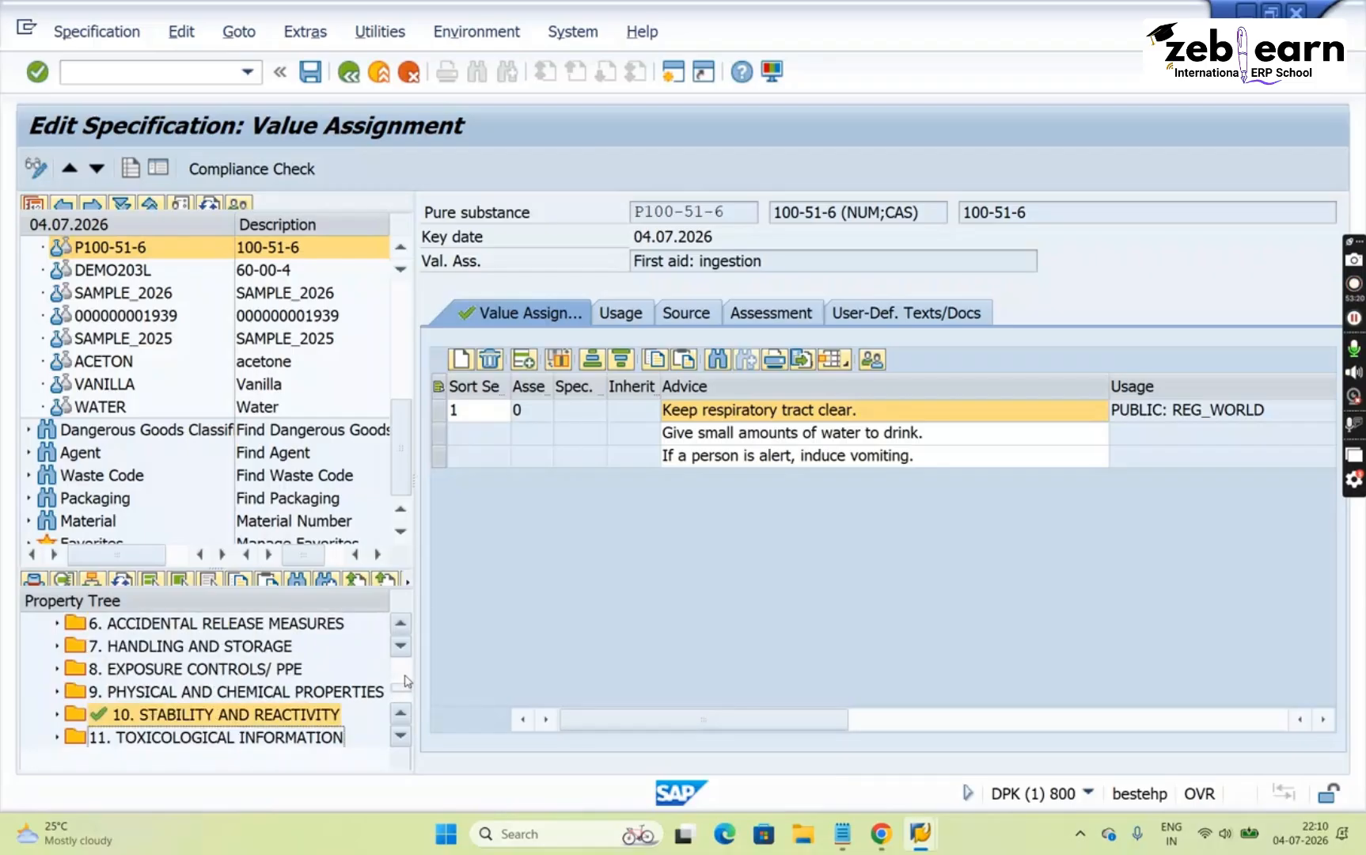
Review the property tree sections back up to 4. FIRST AID MEASURES and collapse that section
click(401, 736)
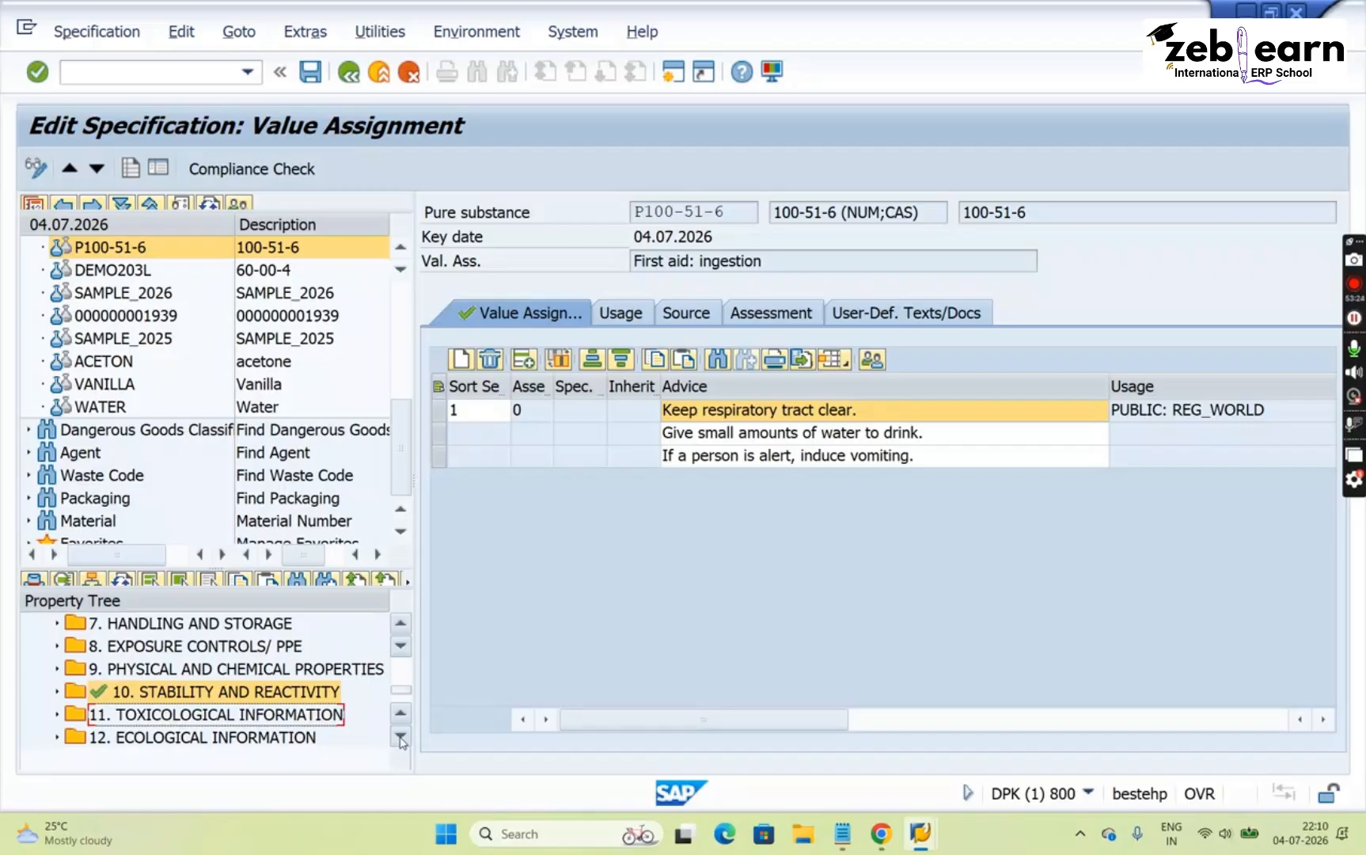
click(401, 738)
scroll(405, 677, up, 2)
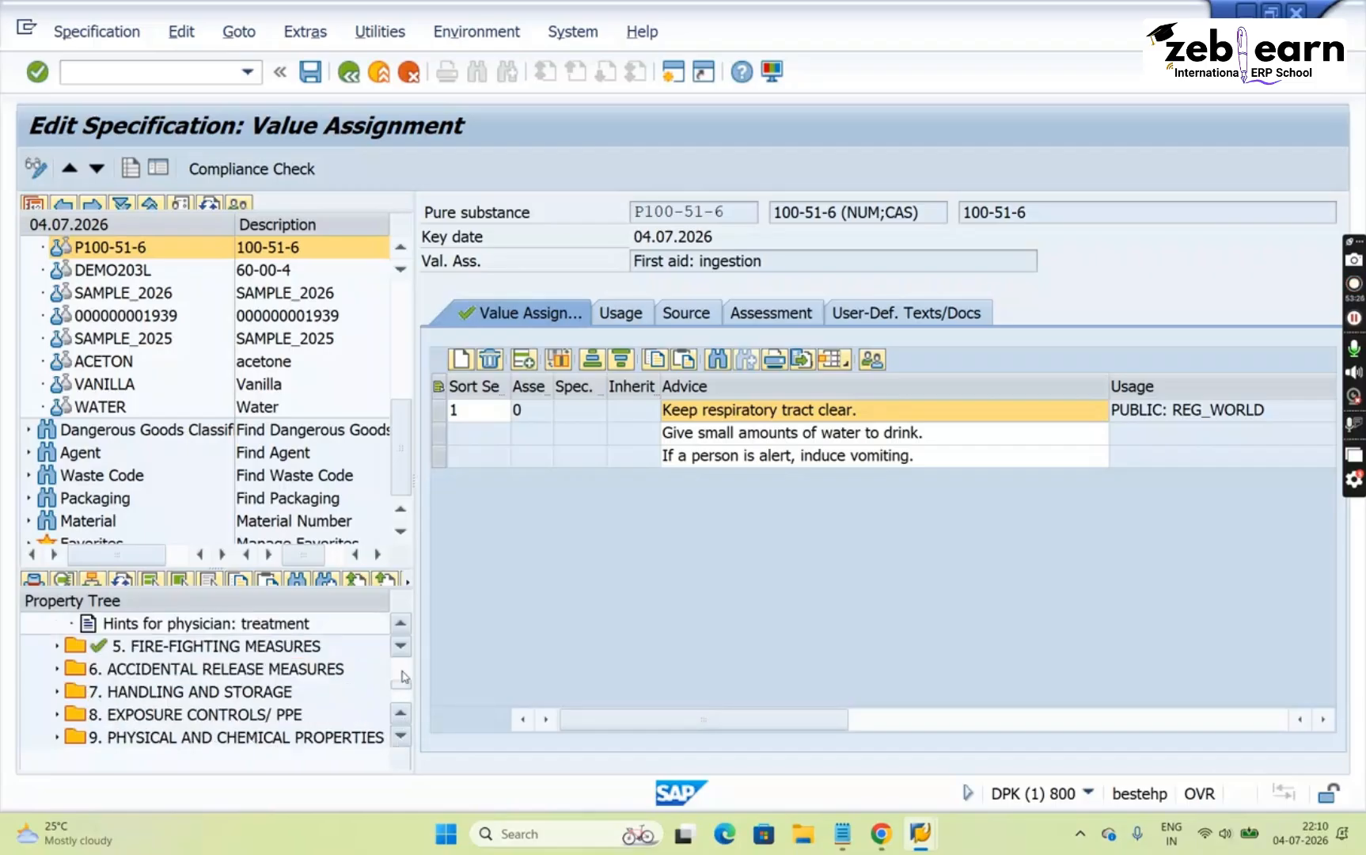
click(404, 625)
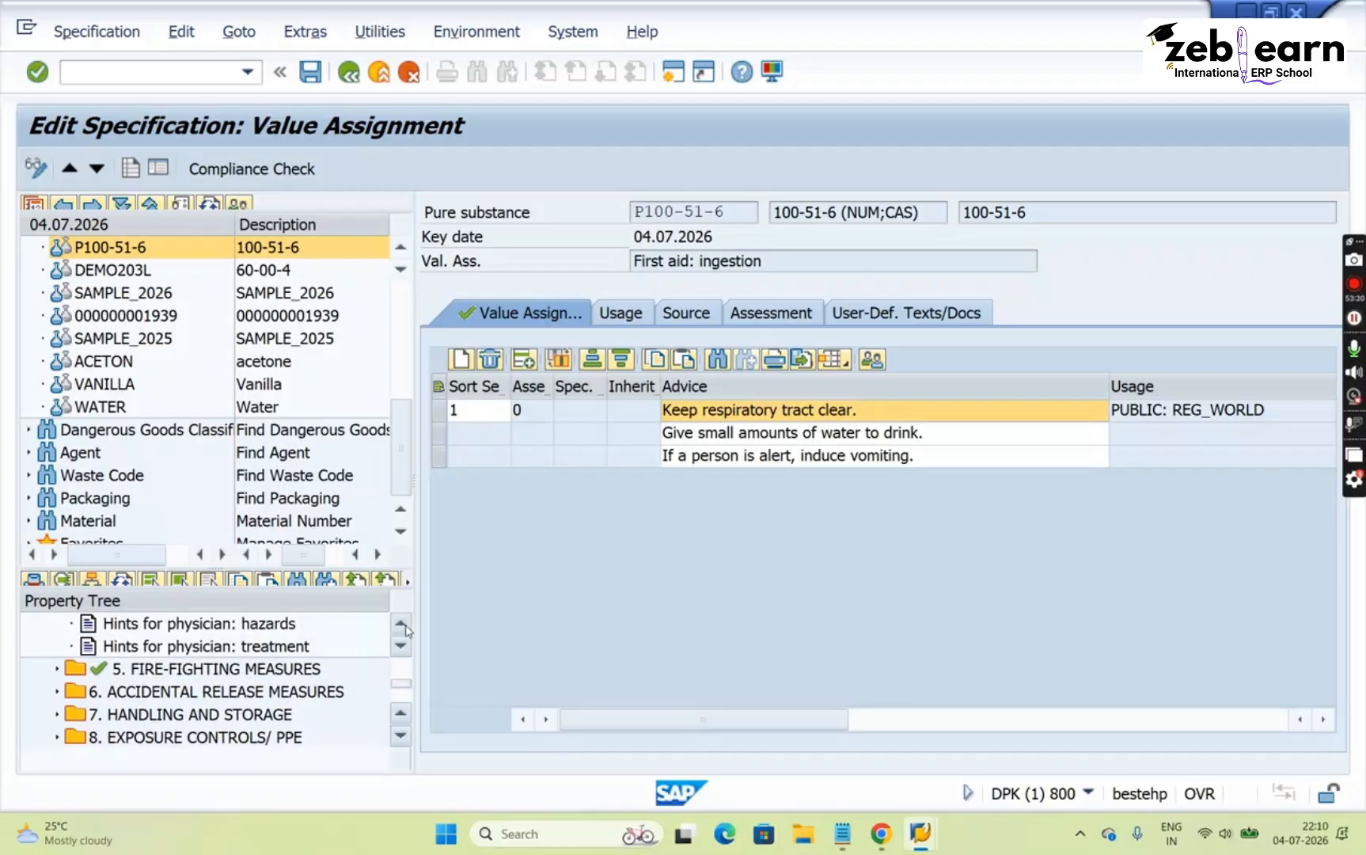
click(402, 623)
click(402, 624)
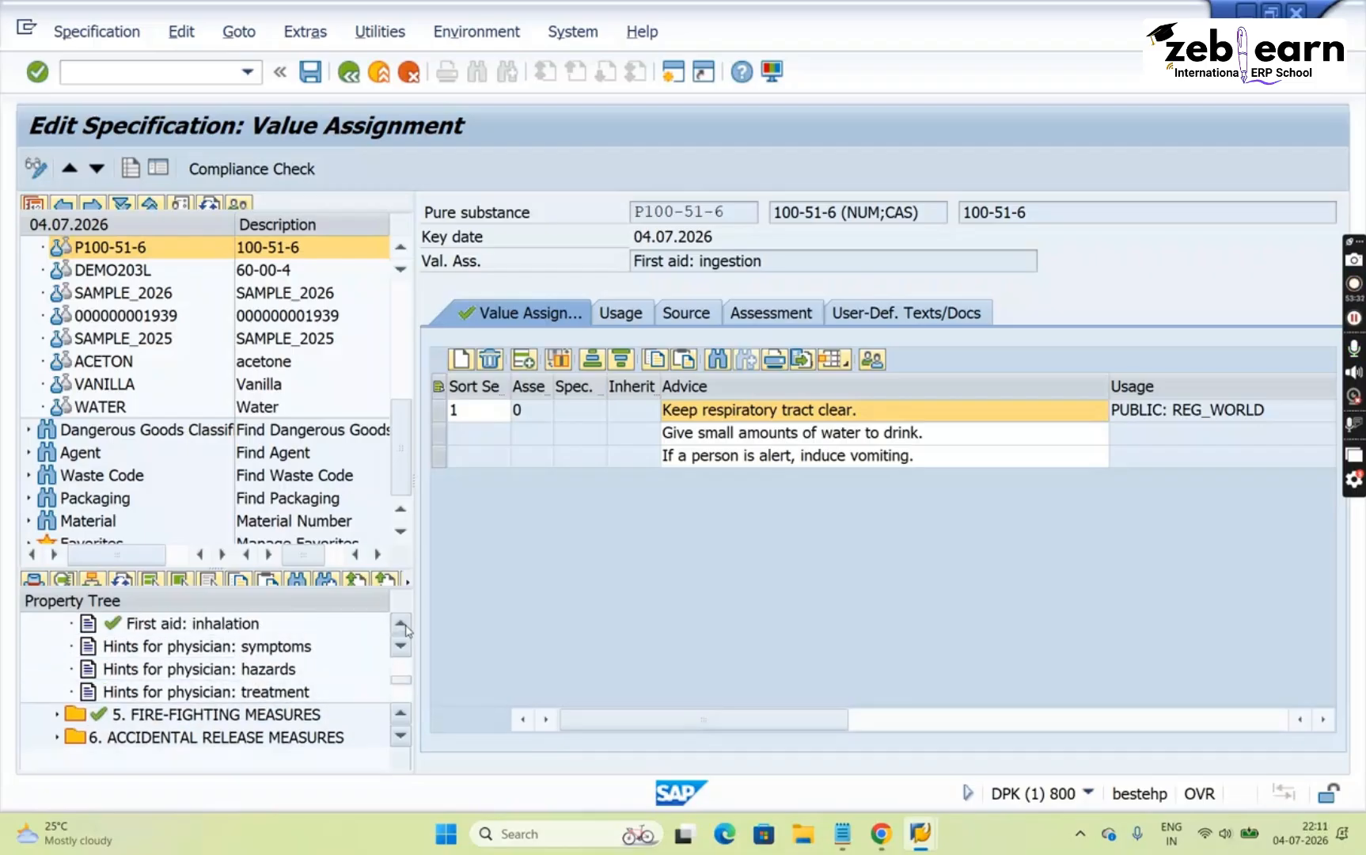
click(402, 623)
click(402, 623)
click(402, 624)
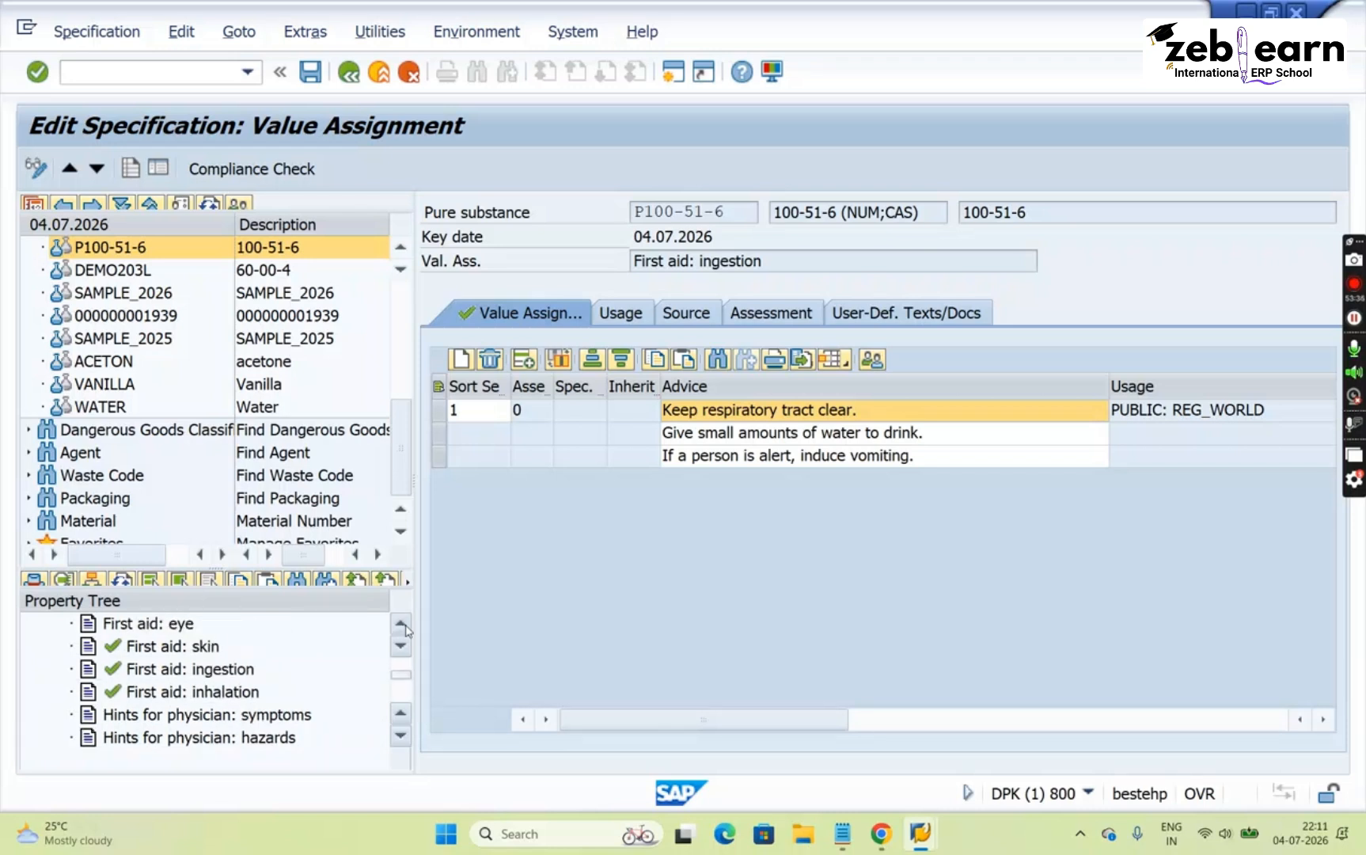
click(402, 624)
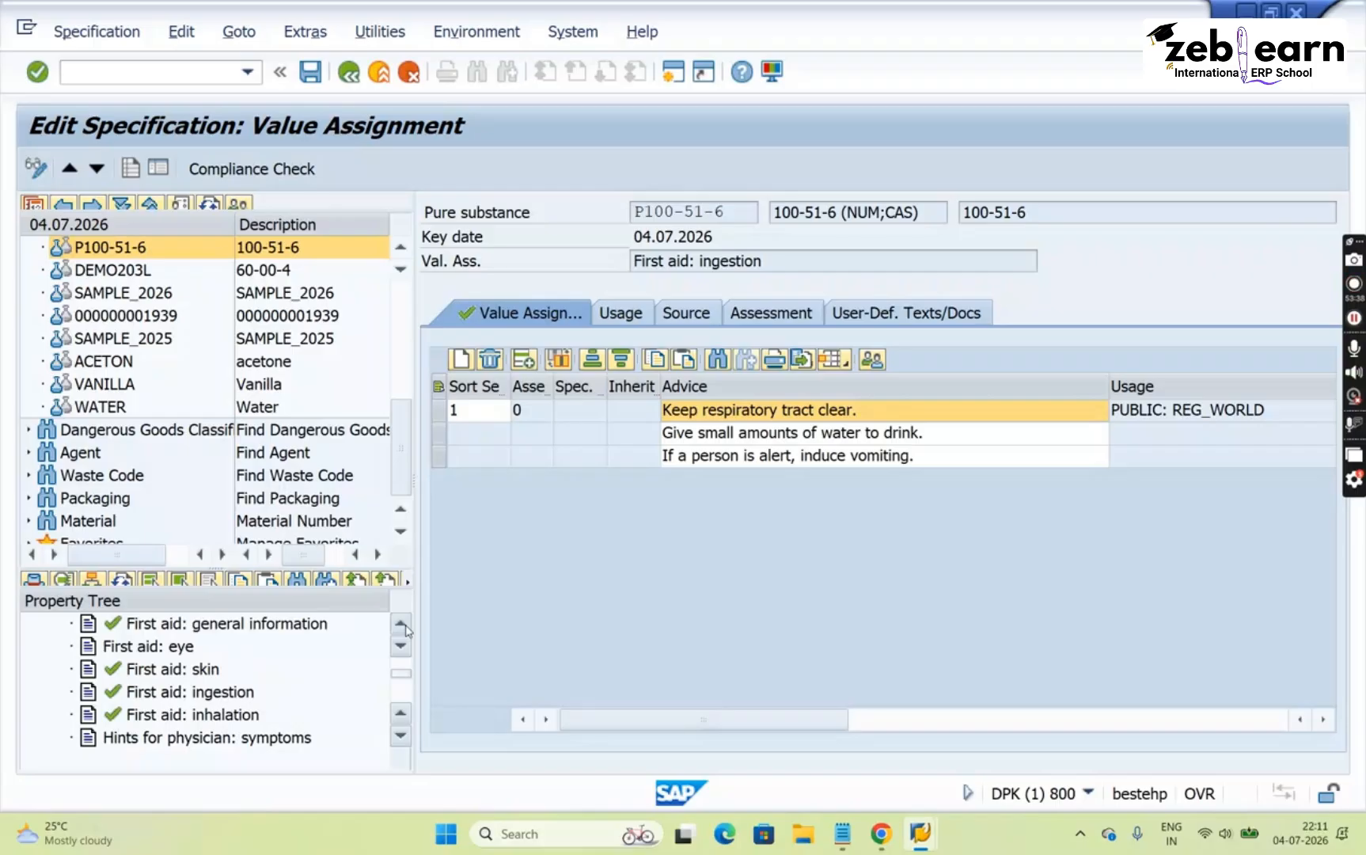
click(404, 625)
click(404, 625)
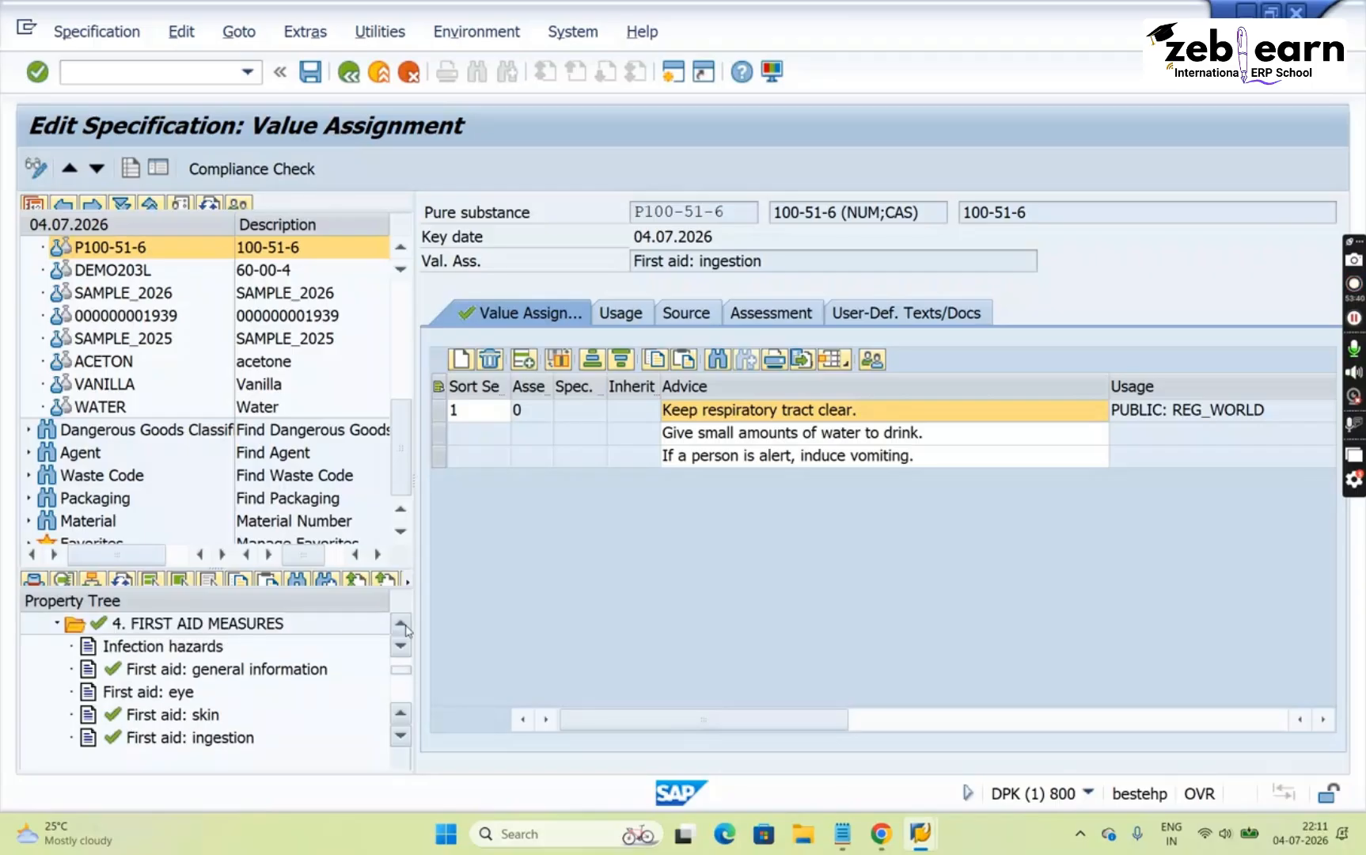
click(57, 623)
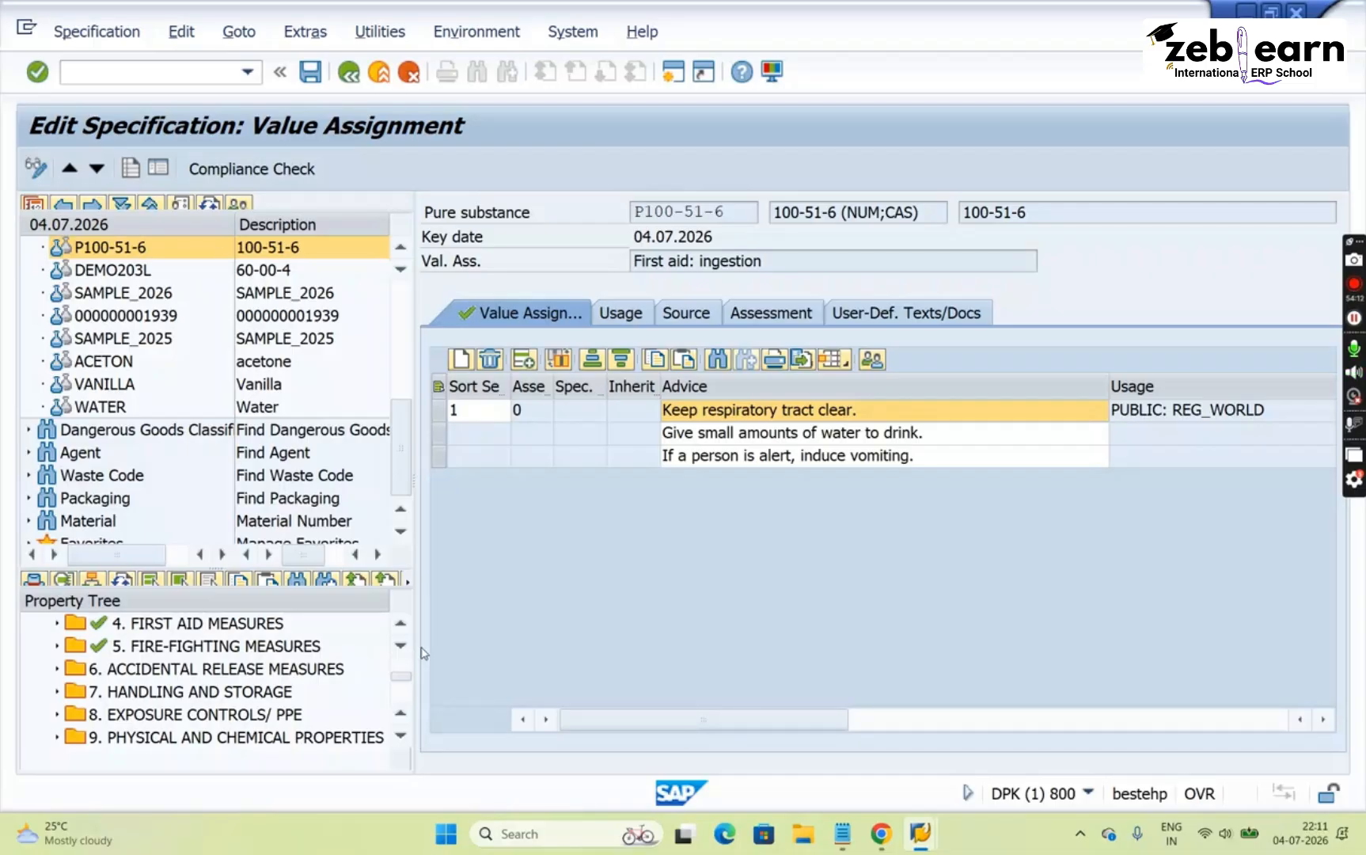
Point out SAMPLE_1715, SAMPLE_1712 and the solder paste in the substance list, together with the first aid and fire-fighting sections
scroll(405, 299, up, 5)
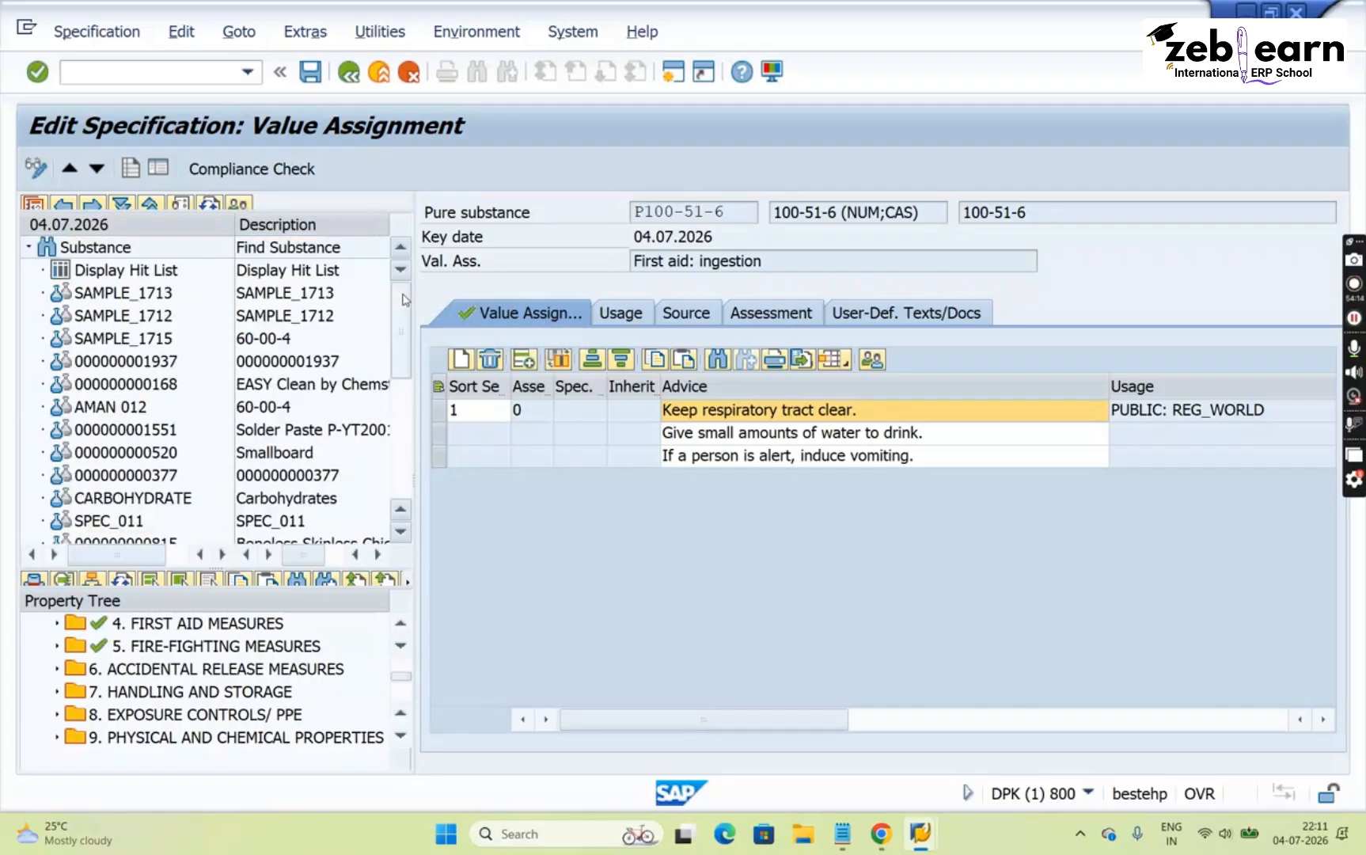
click(87, 336)
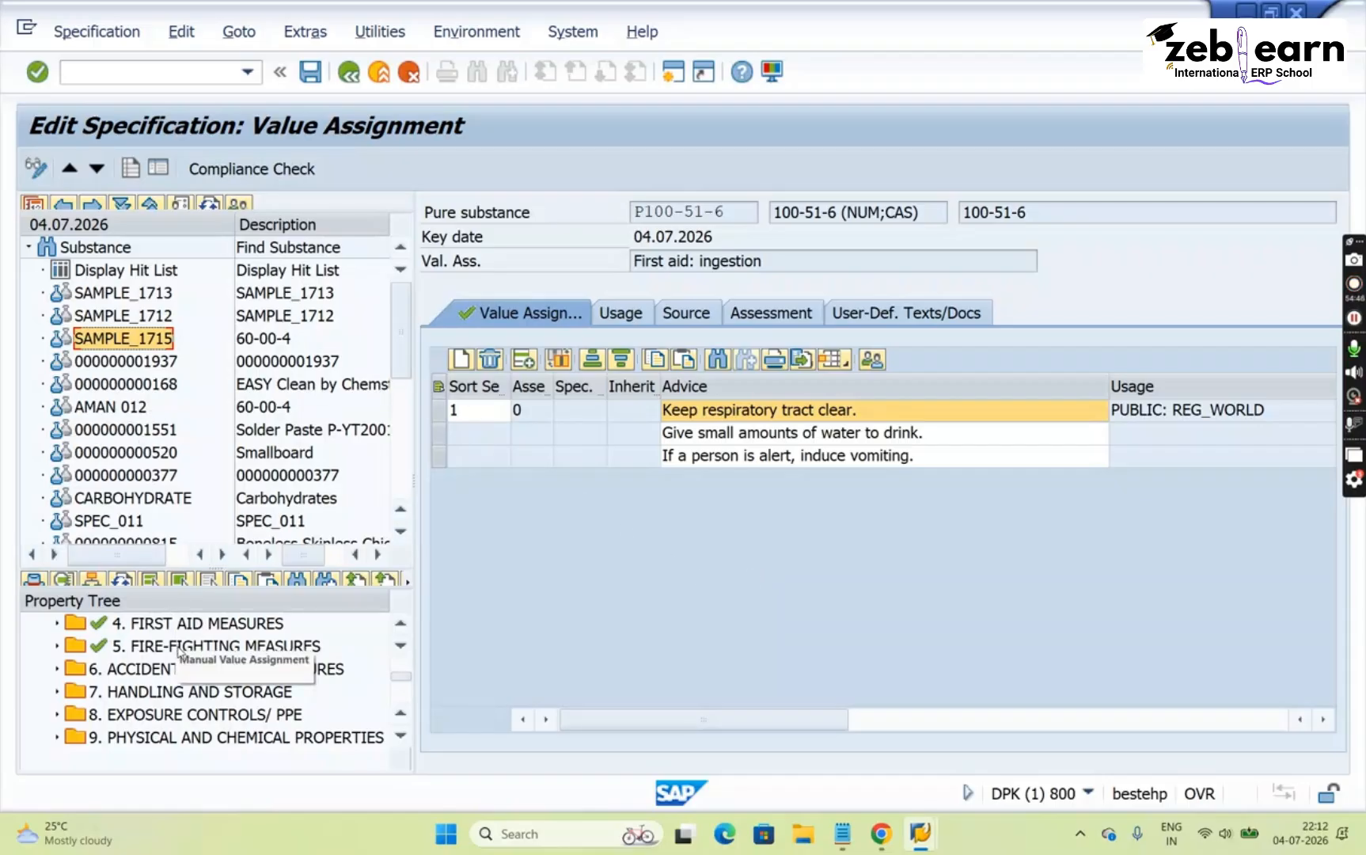
click(170, 646)
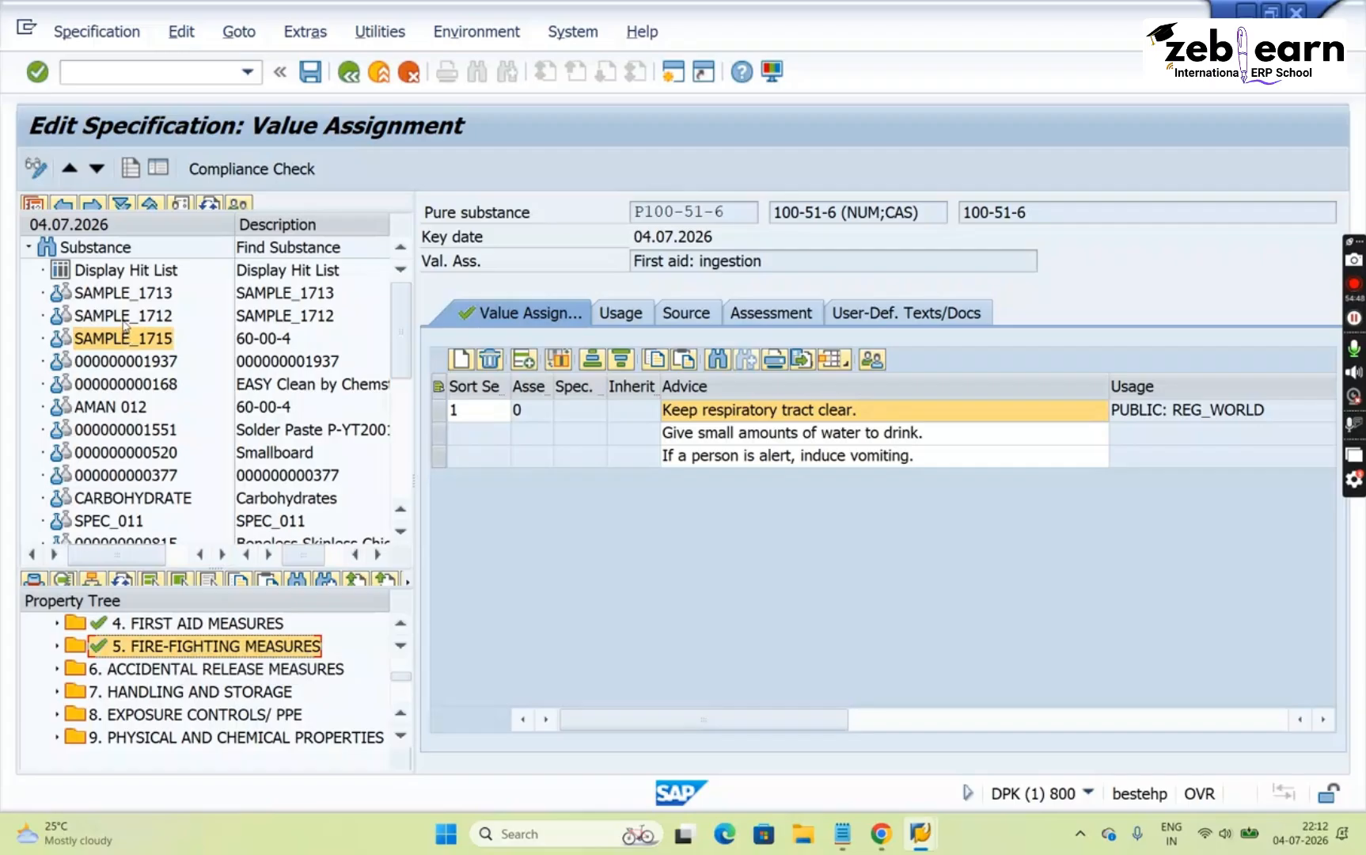
click(124, 326)
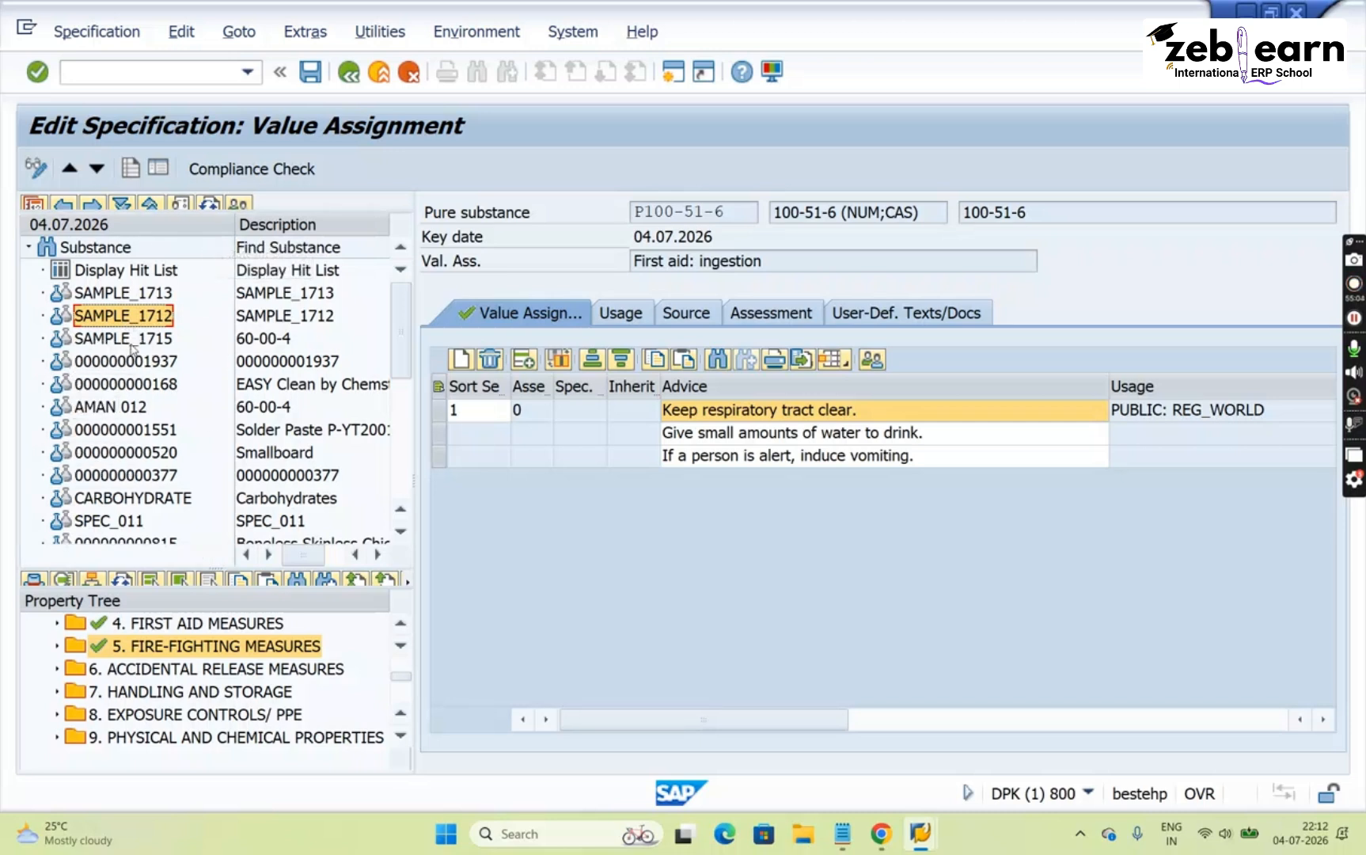
click(123, 339)
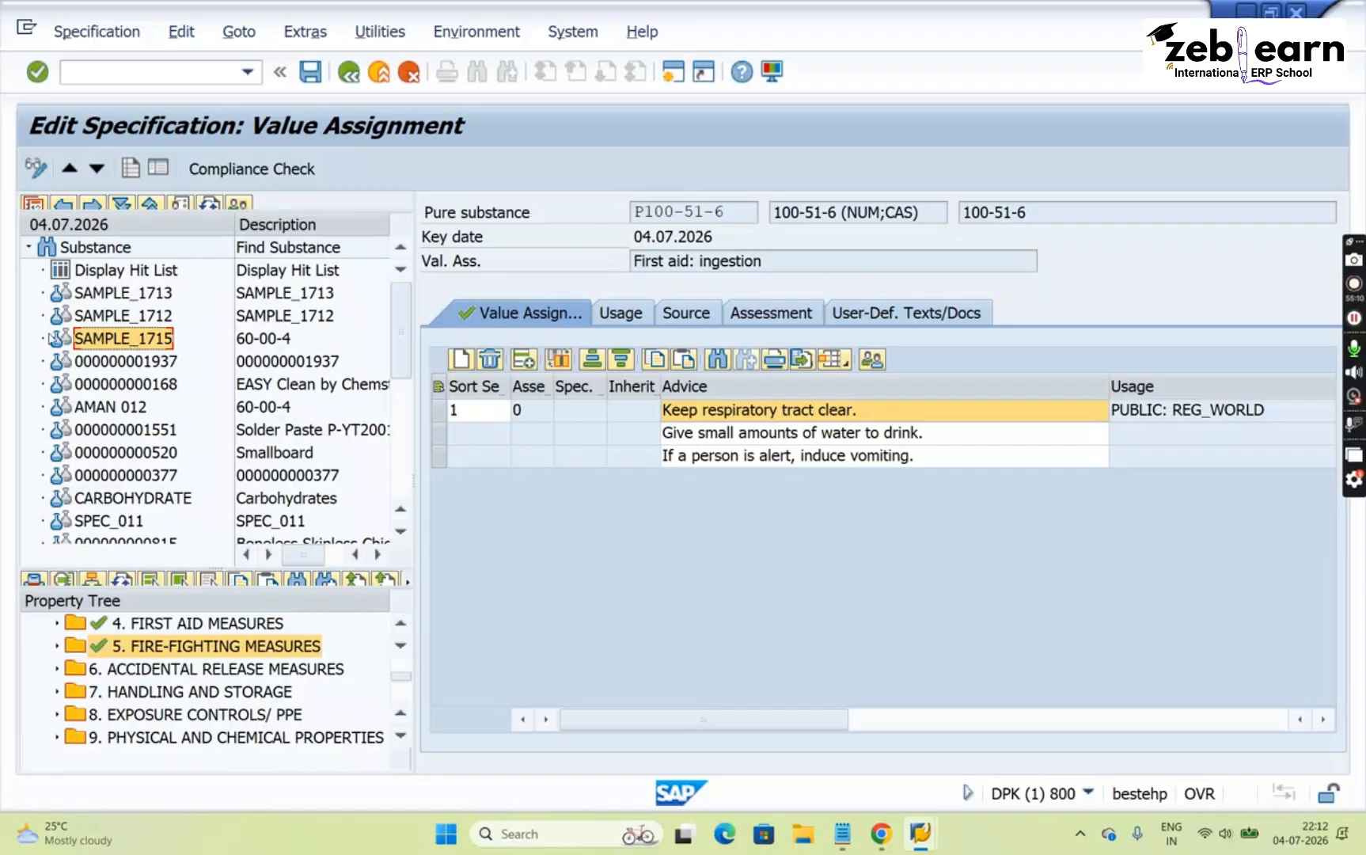
click(116, 320)
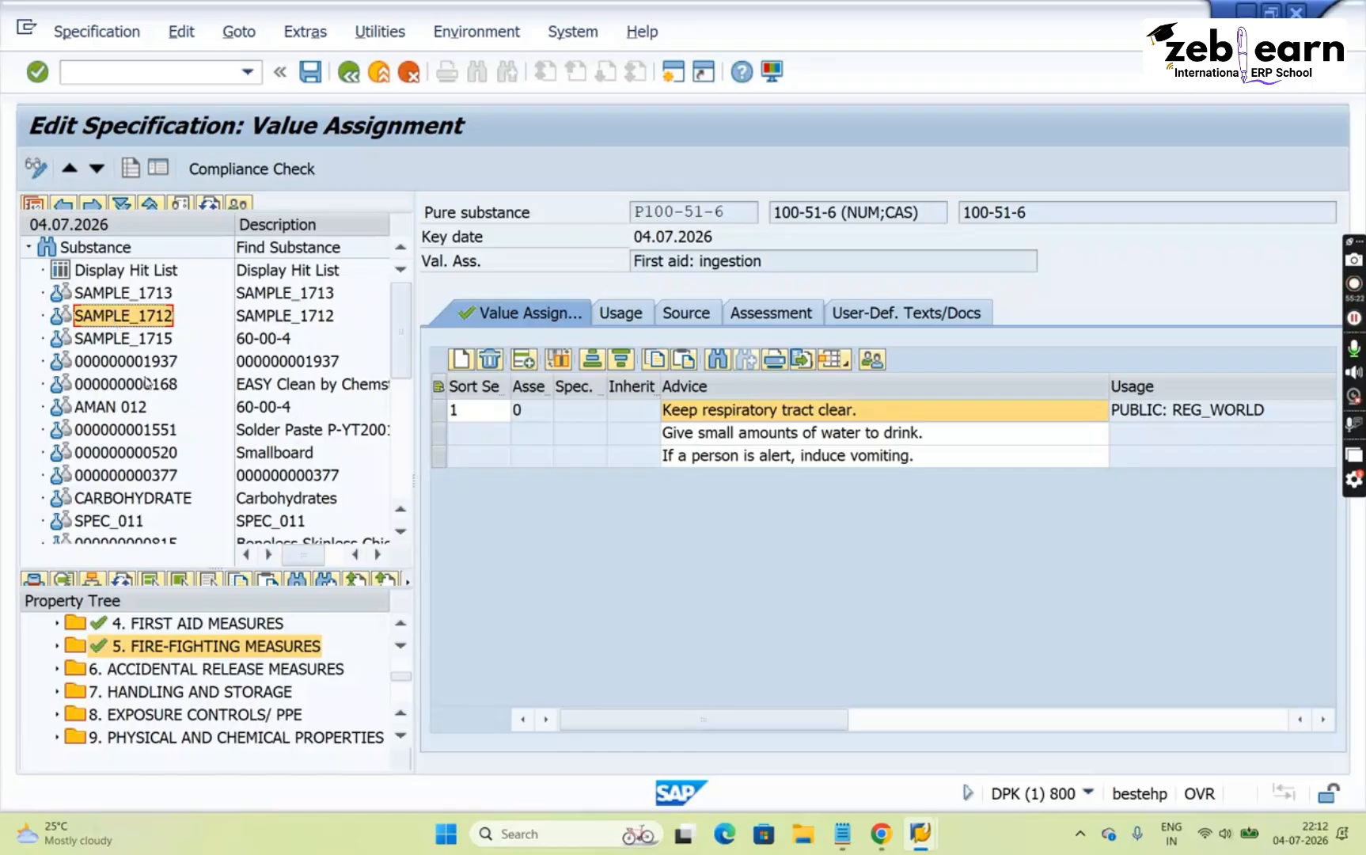
click(242, 625)
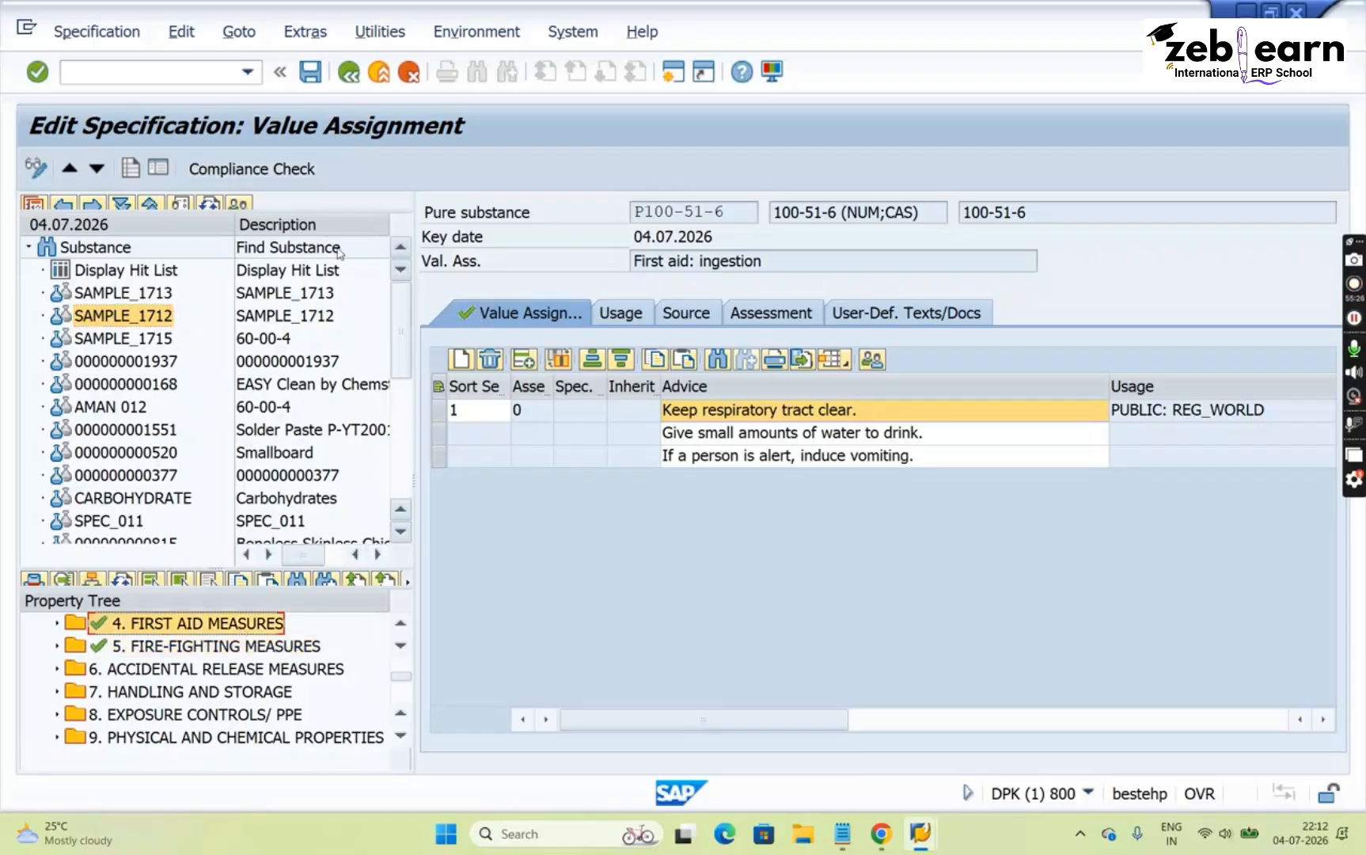
click(118, 432)
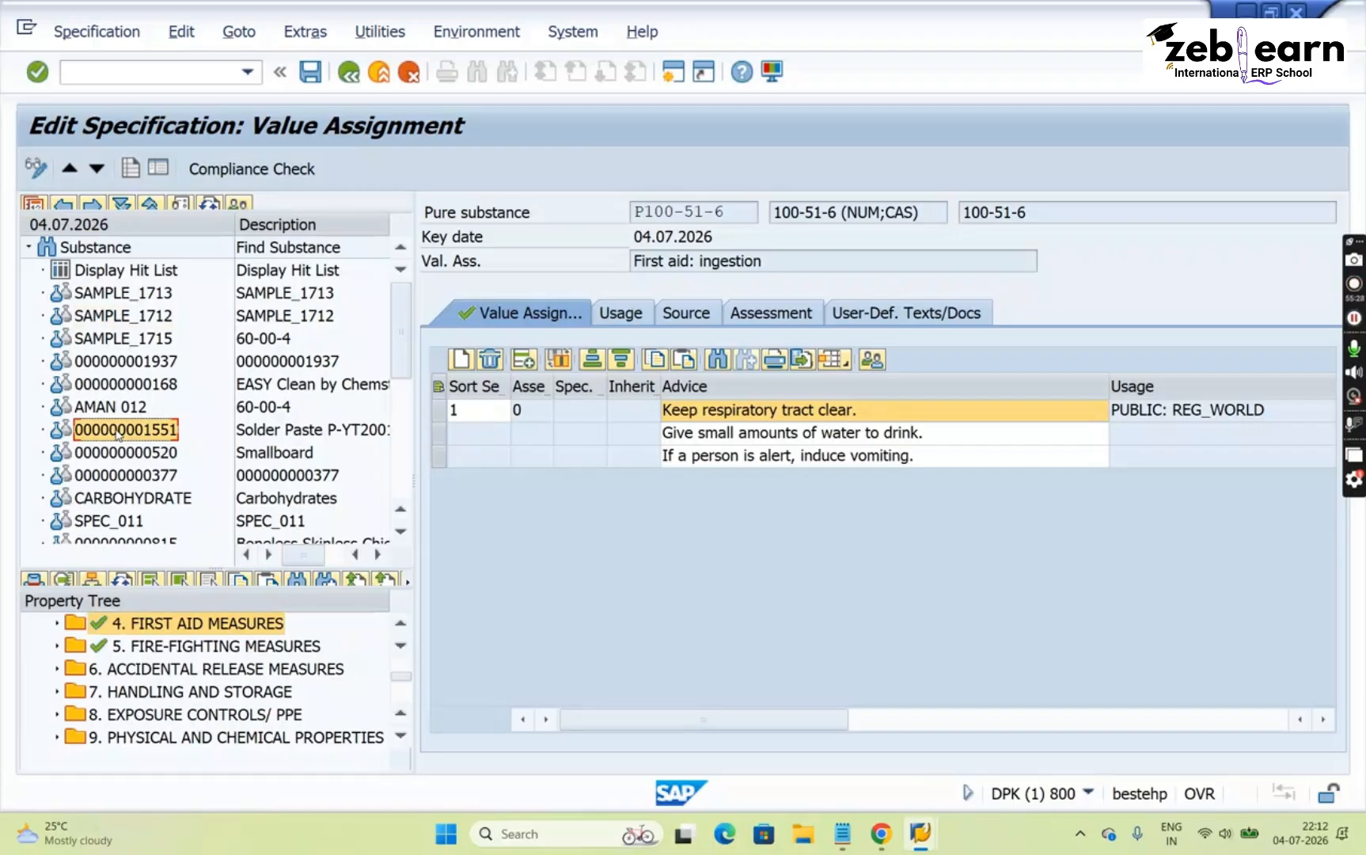